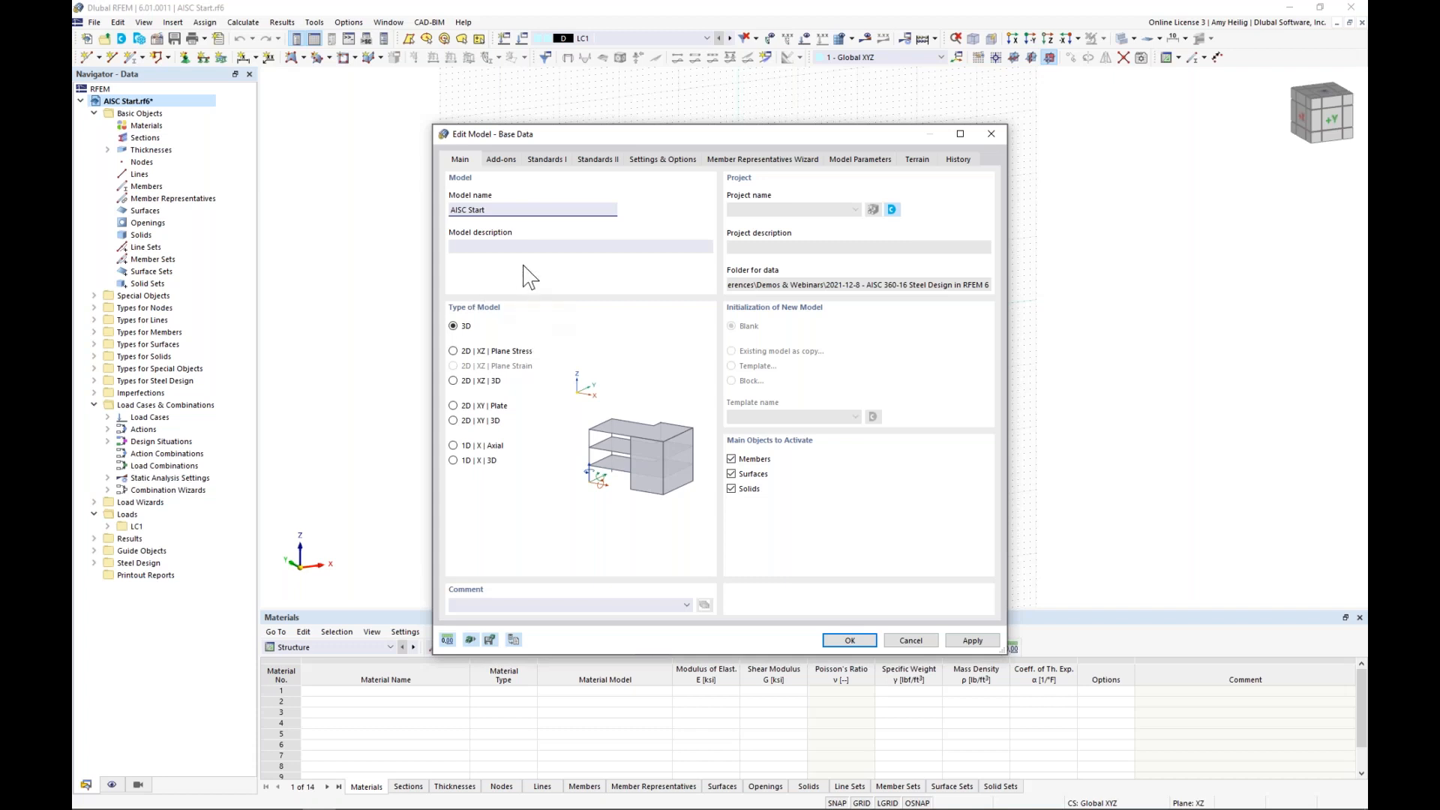
Step: Review the model's activated add-ons and the standard groups for load combinations, load wizards and steel design in the base data
left_click(504, 161)
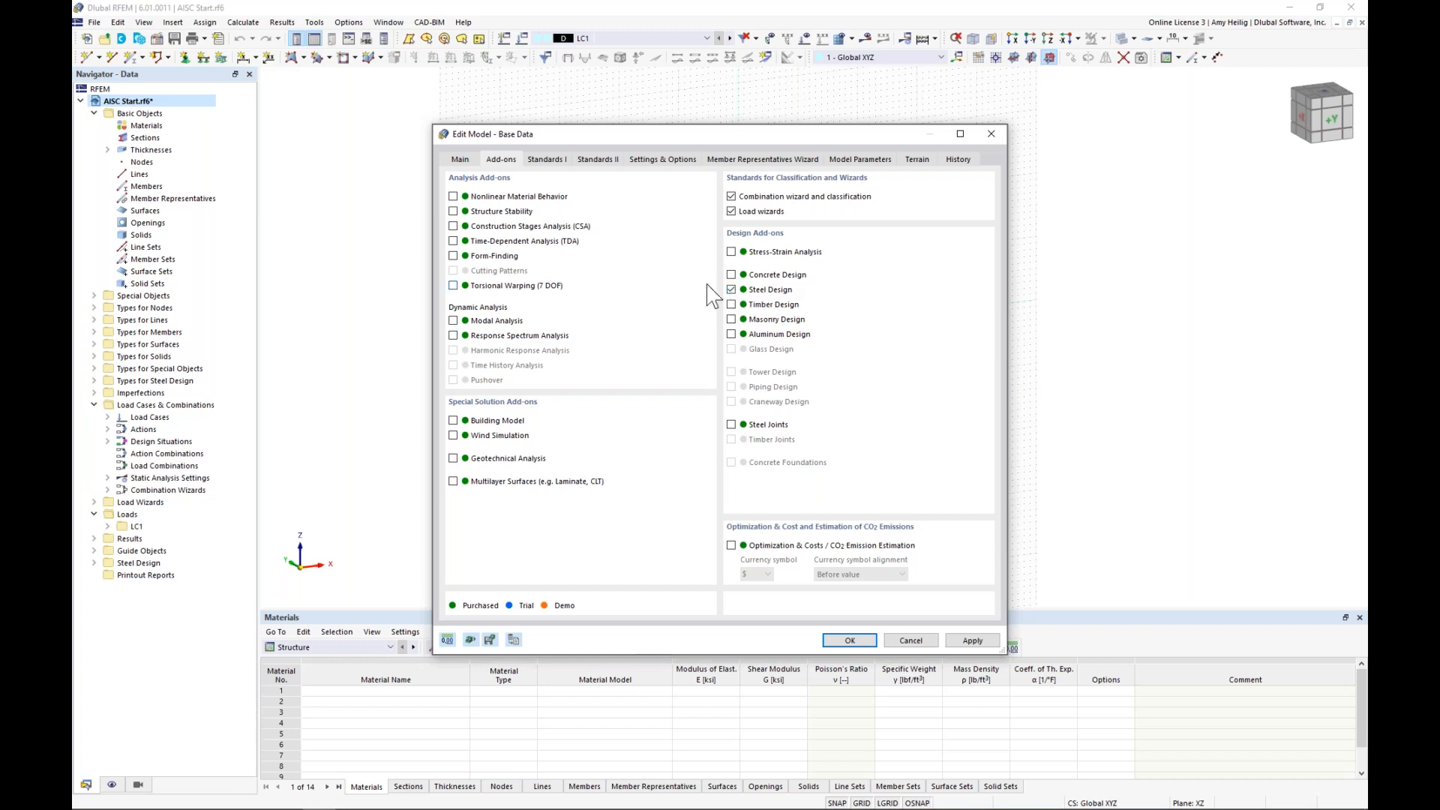
left_click(554, 160)
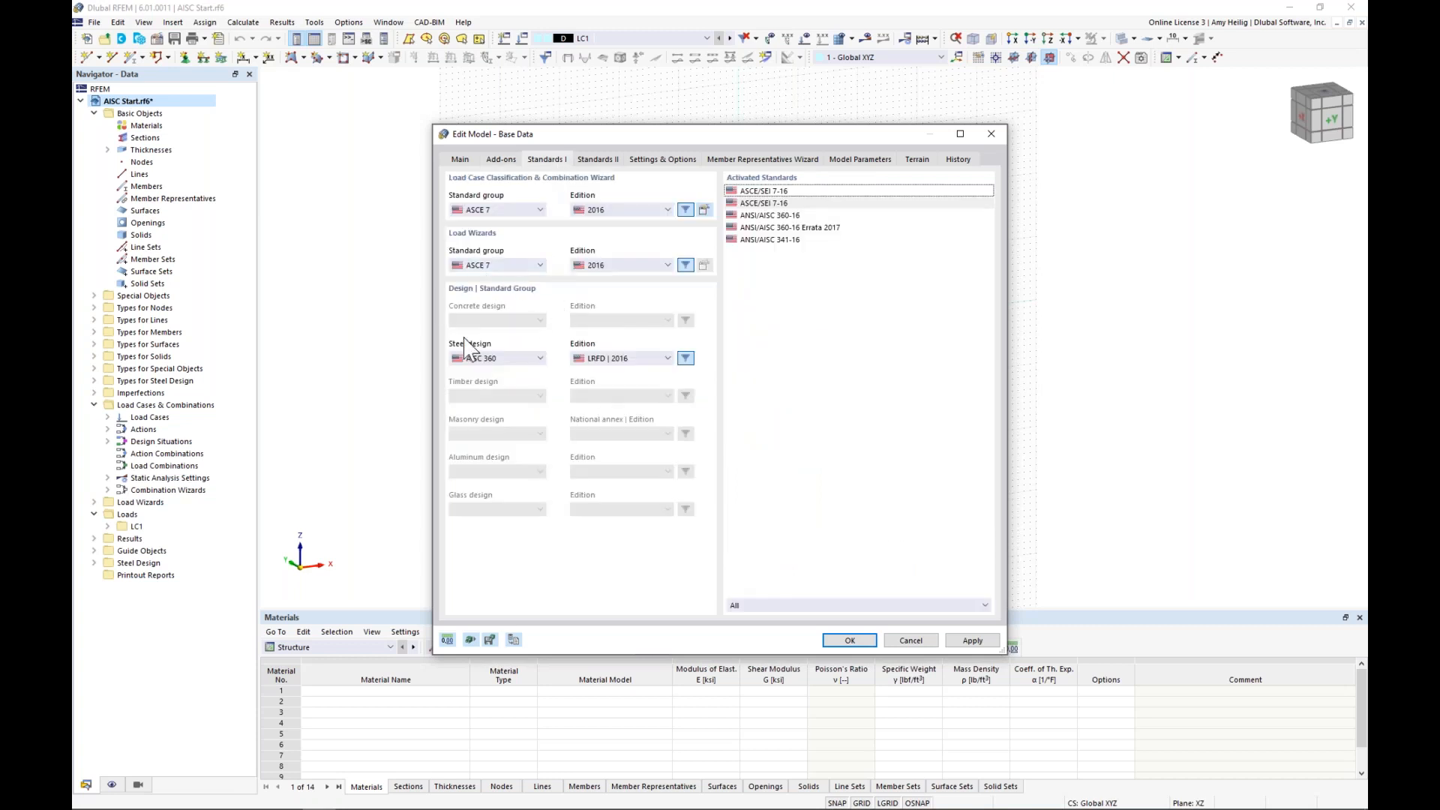
left_click(510, 359)
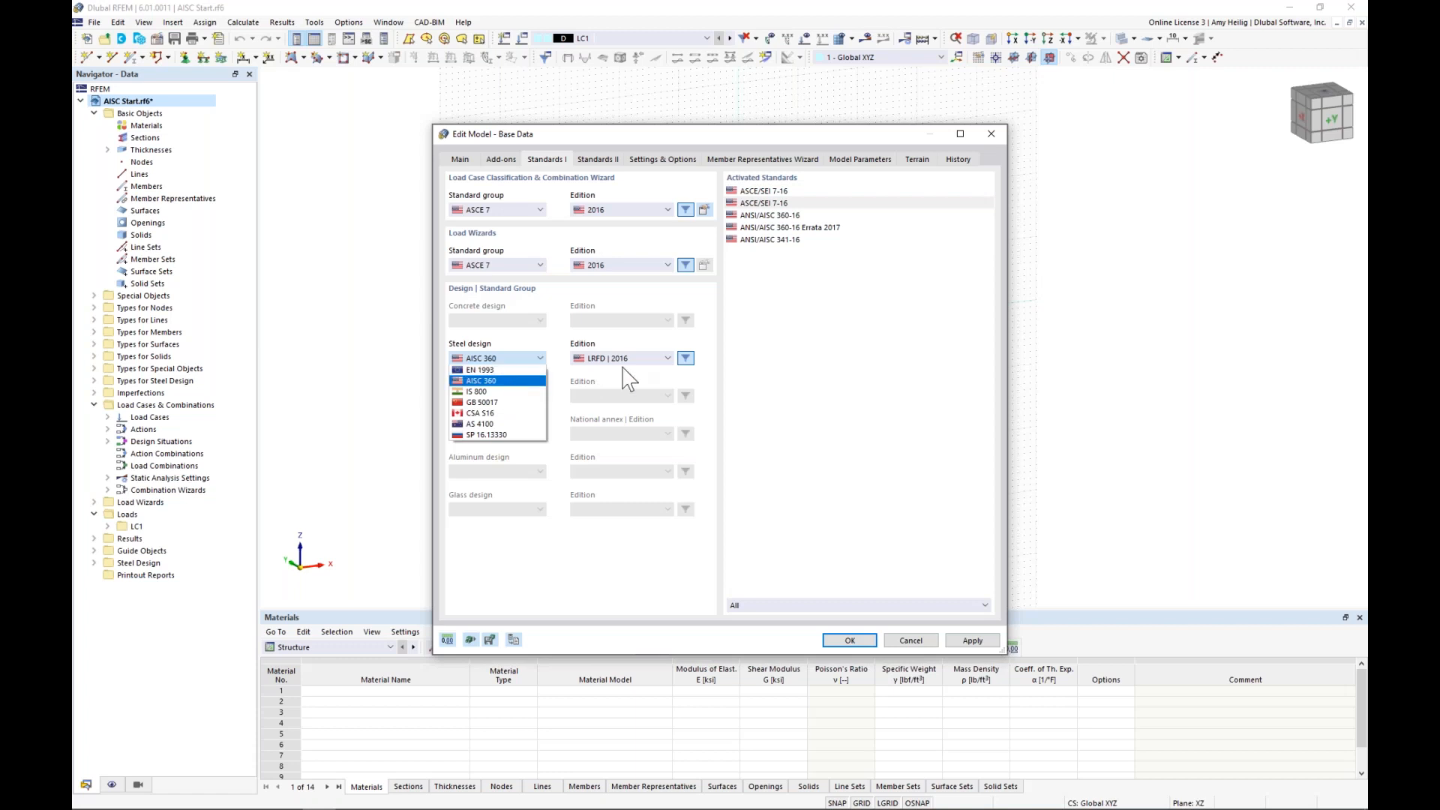
left_click(628, 380)
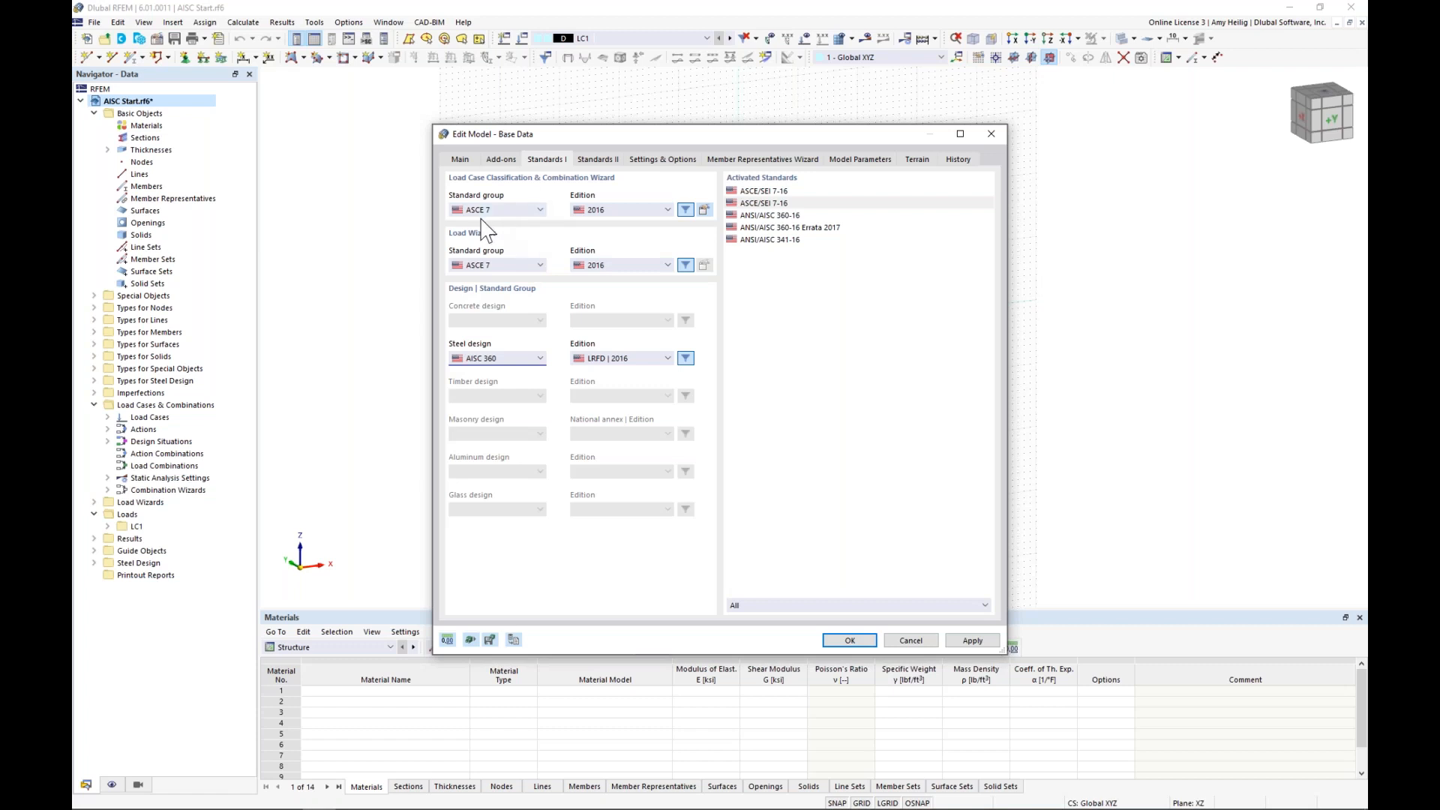
left_click(534, 268)
left_click(557, 261)
Step: Review the base data's axis and tolerance settings, member representative properties and model parameters
left_click(680, 160)
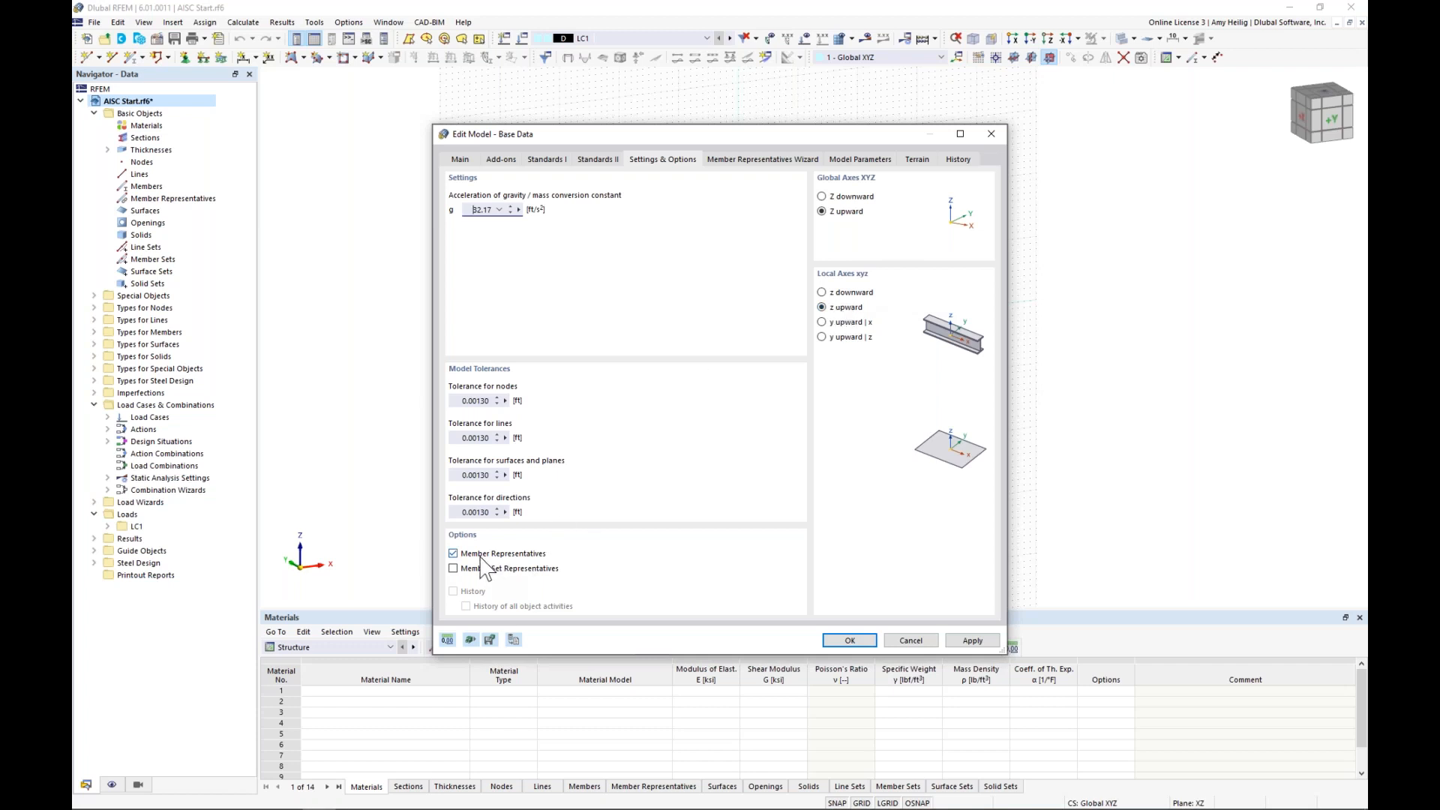
left_click(748, 160)
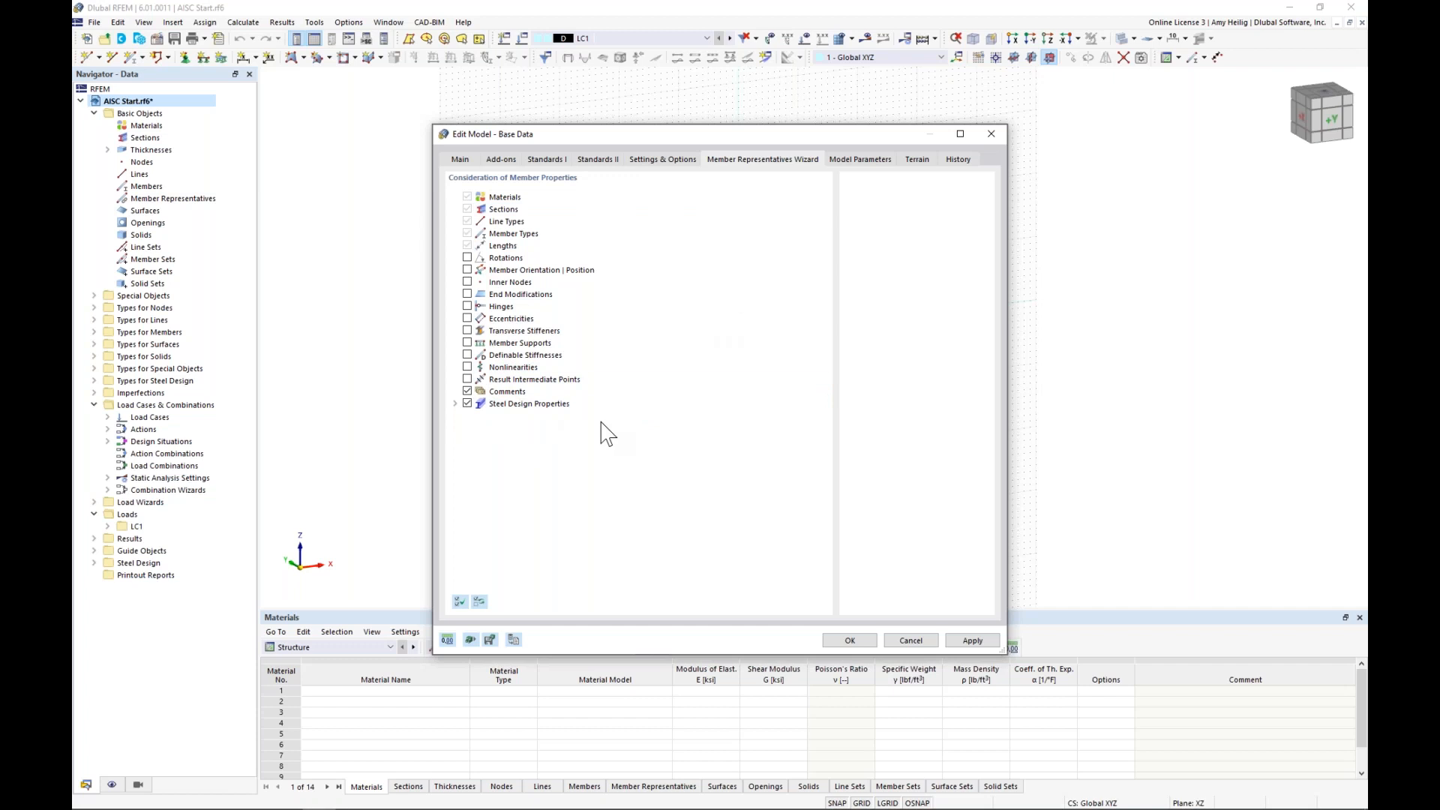
left_click(872, 160)
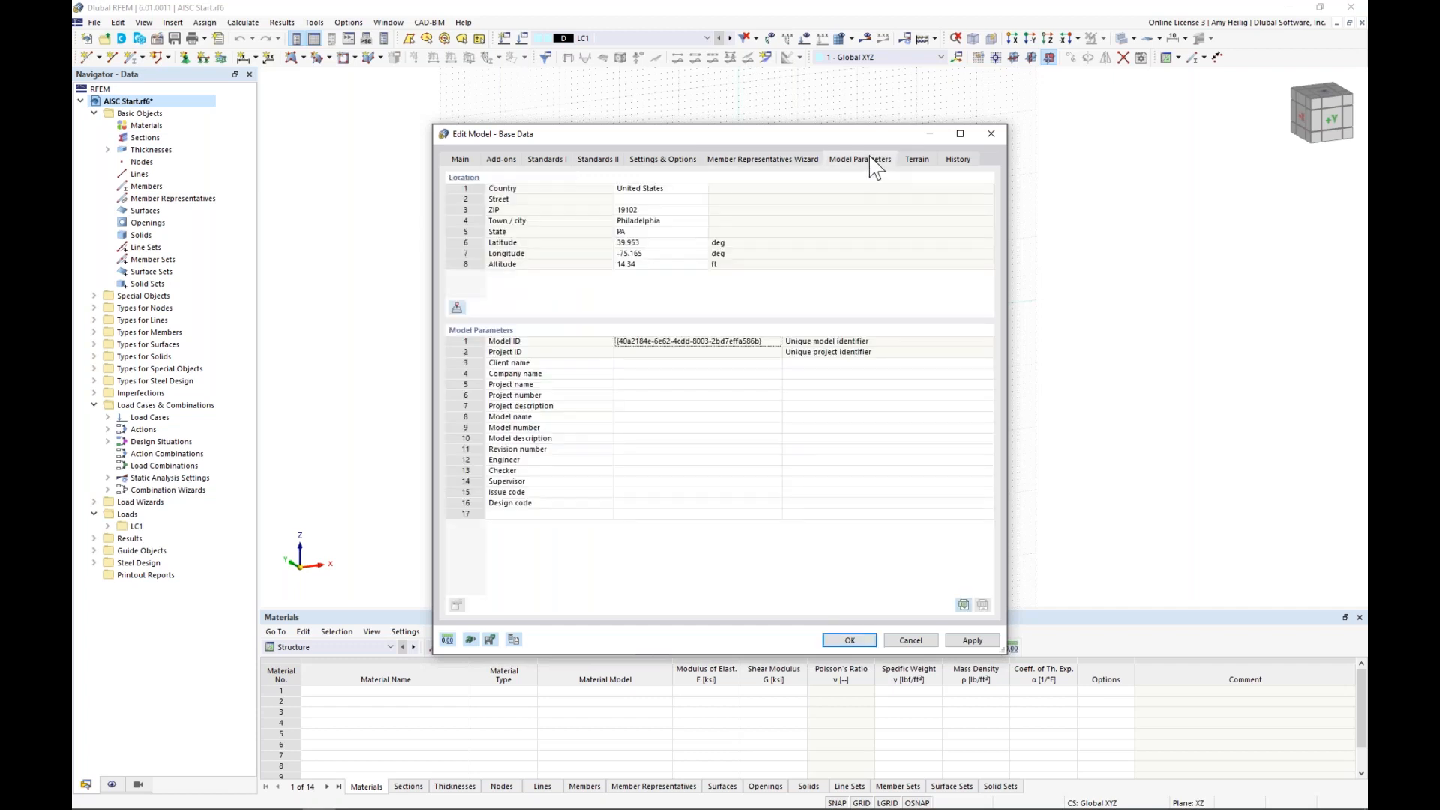
Step: Examine the snow load map and its available standards for the model location, and leave the base data without saving changes
left_click(684, 200)
left_click(702, 200)
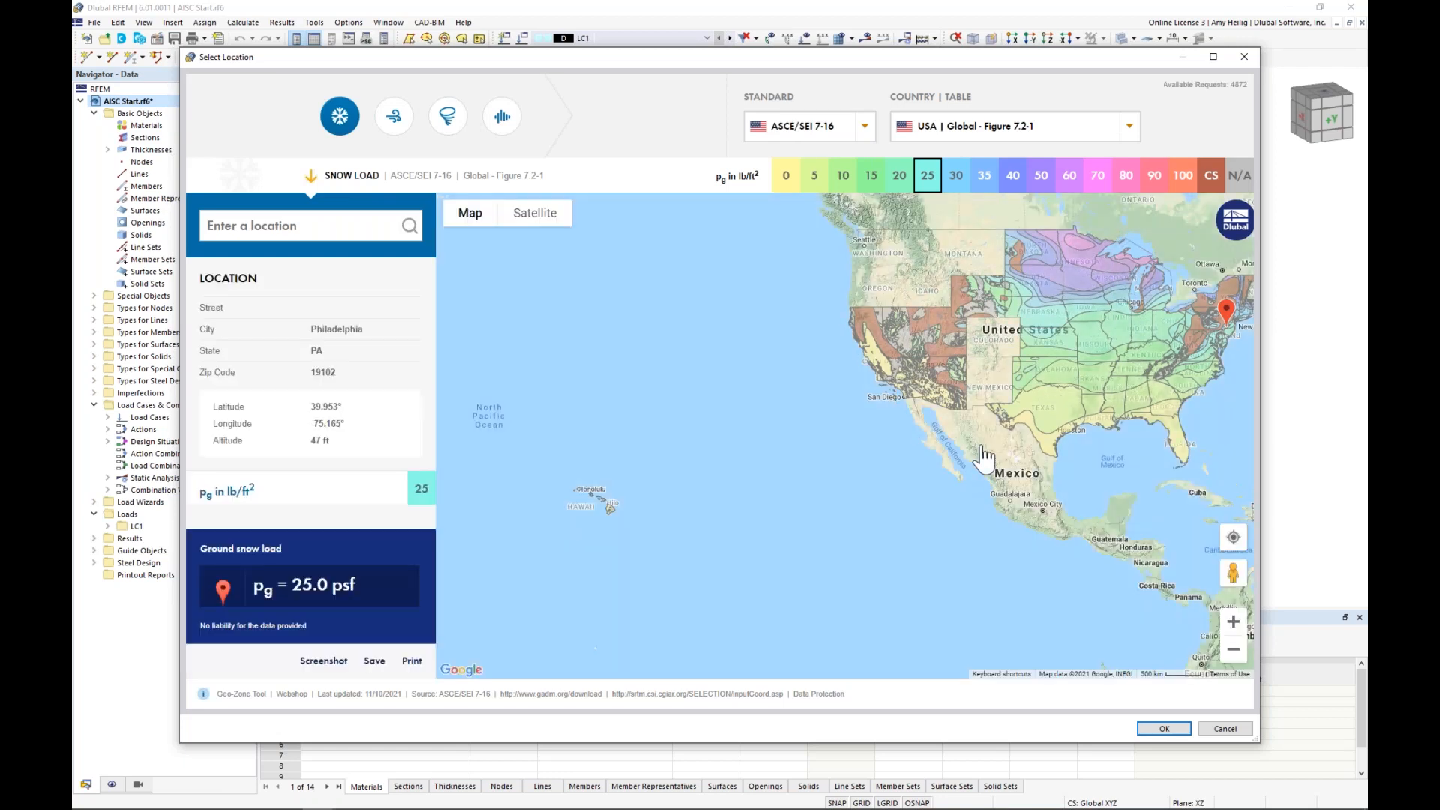
left_click_drag(984, 455, 849, 527)
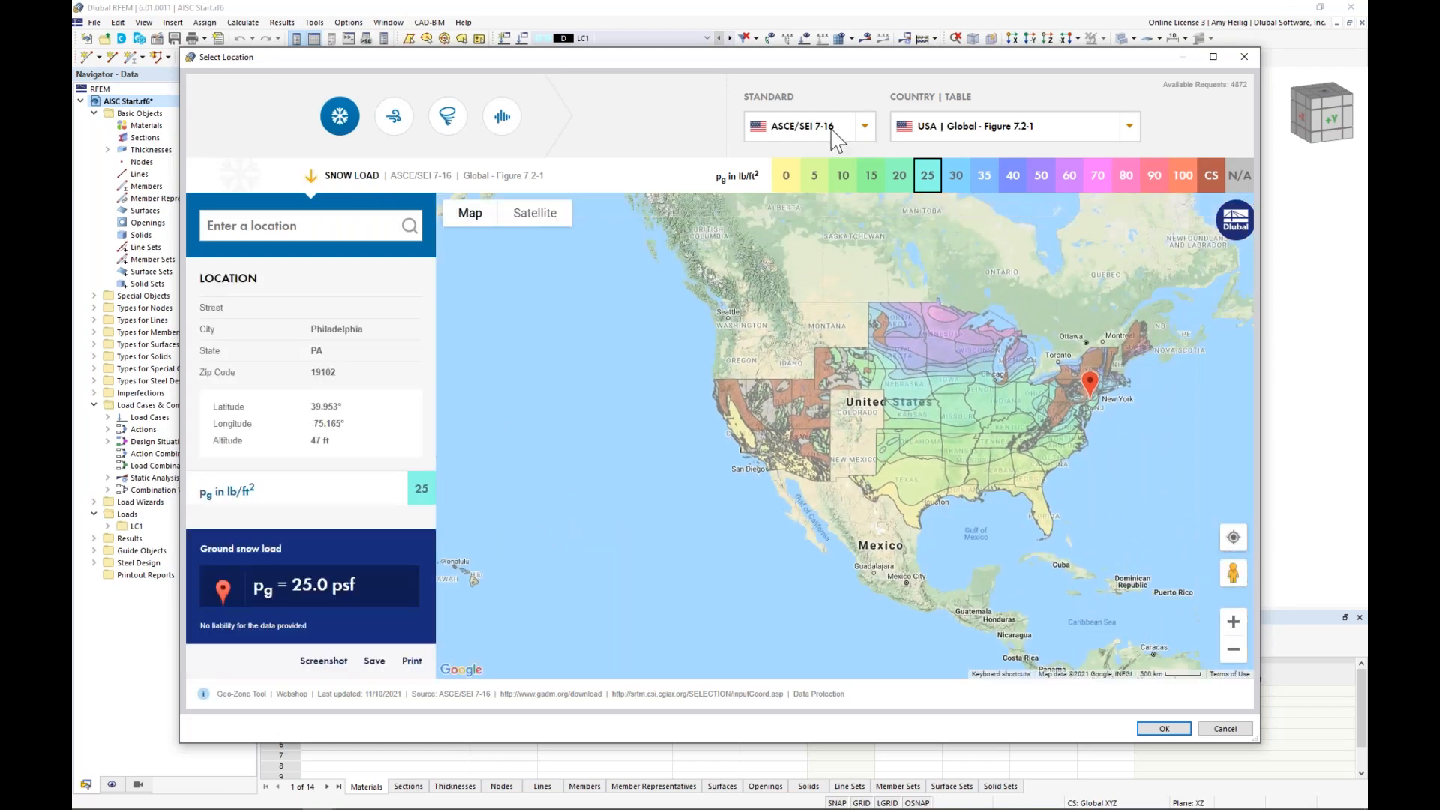
left_click(866, 127)
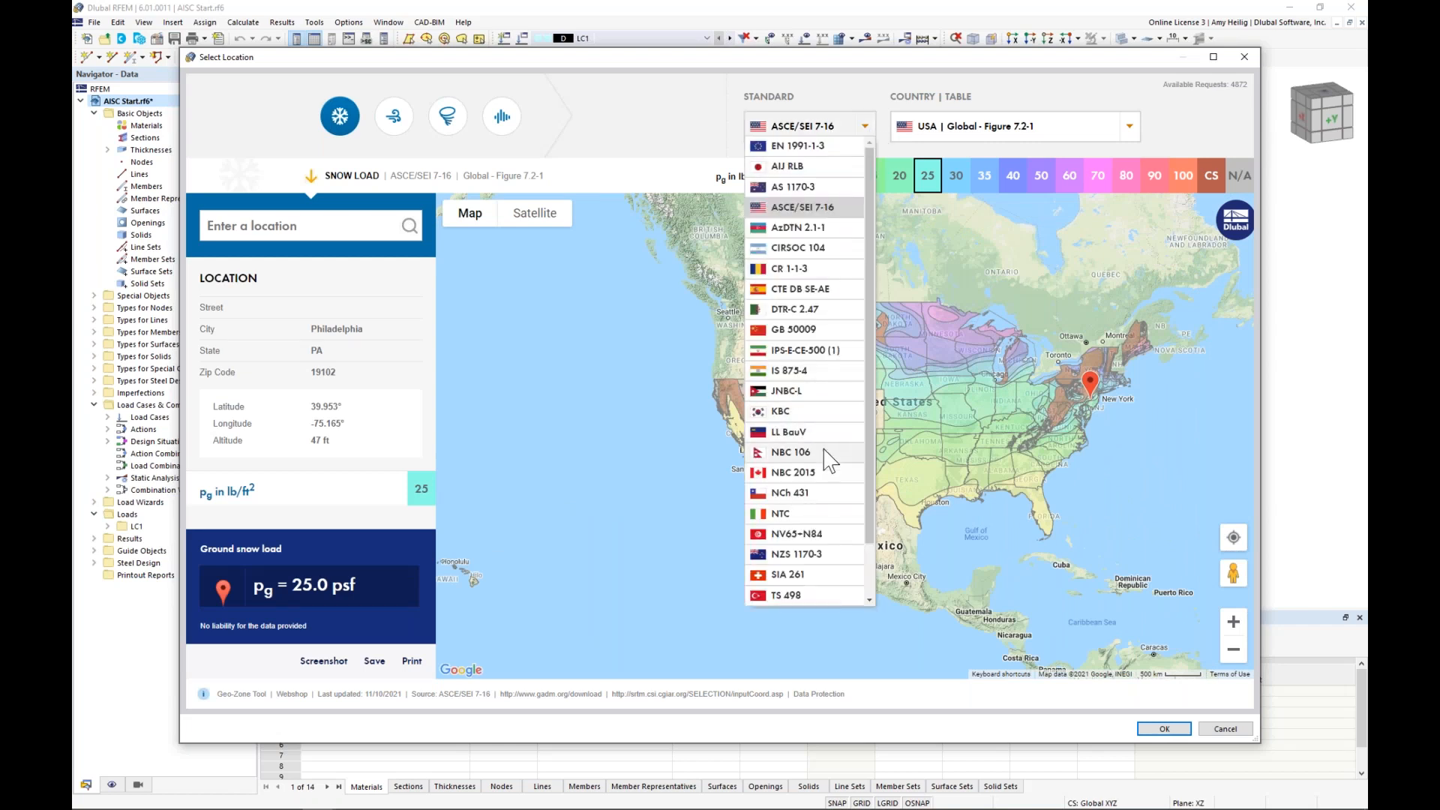
left_click(703, 118)
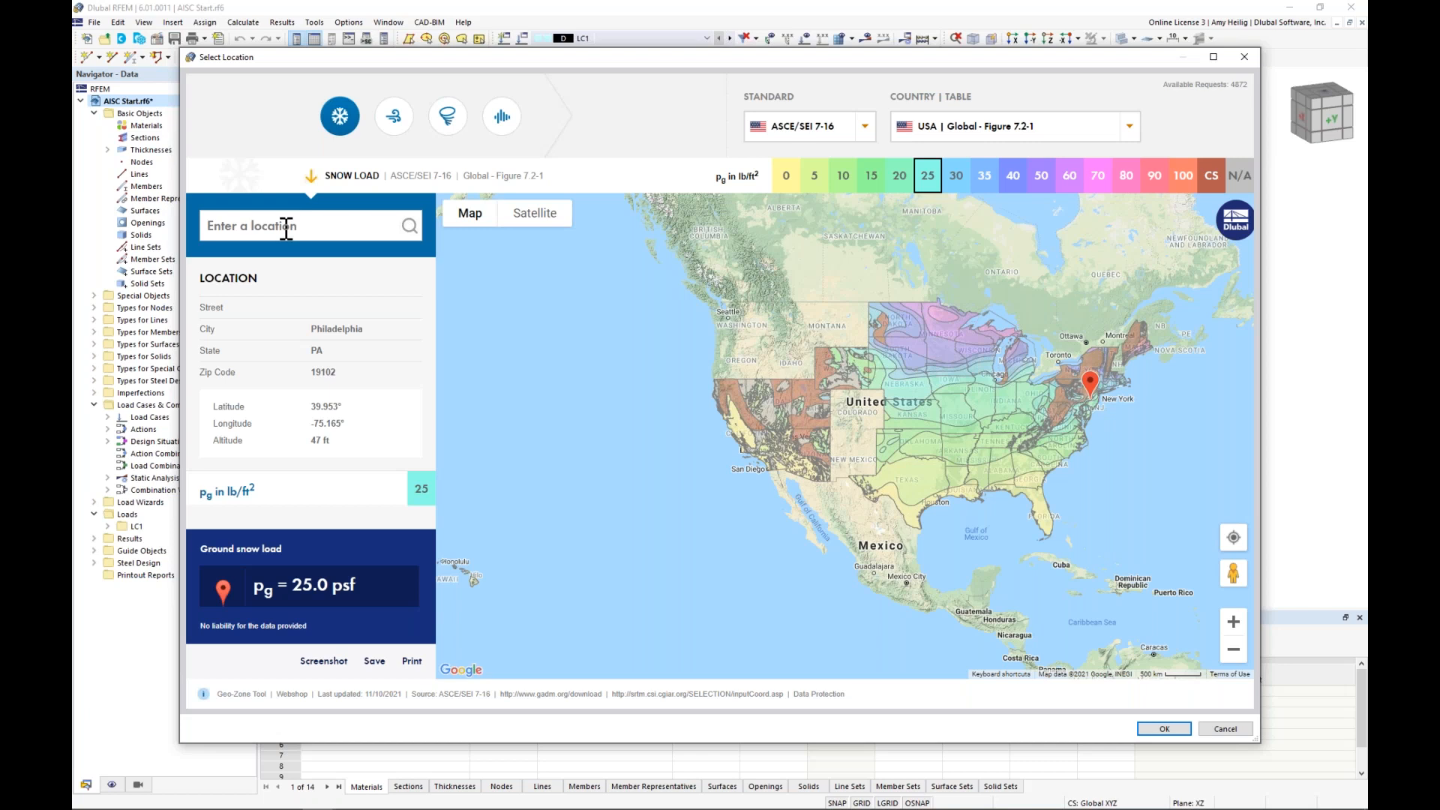
left_click(241, 226)
left_click(1224, 729)
left_click(906, 640)
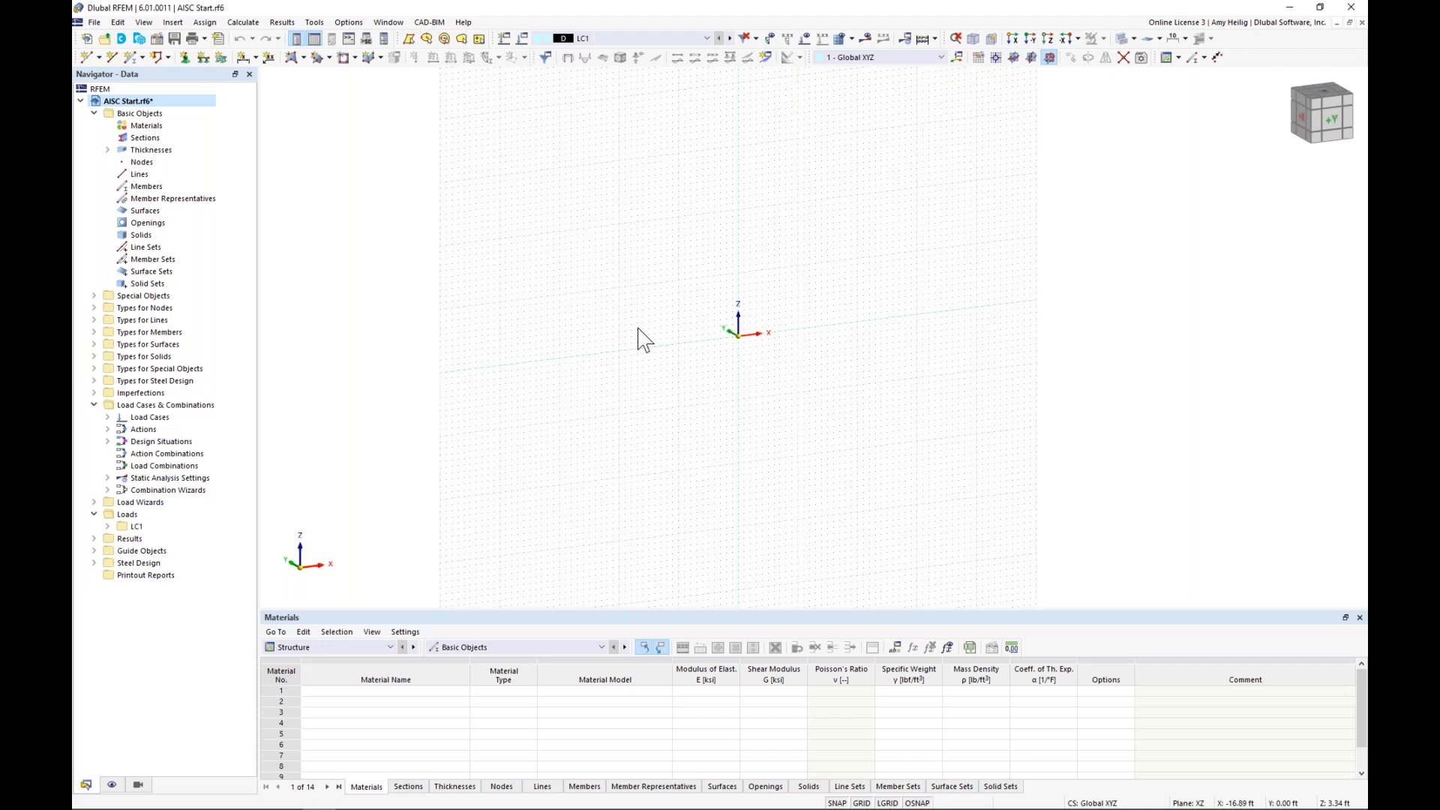
Step: Examine the work plane and grid/snap settings, including orientation and grid point spacing, and discard any changes
middle_click_drag(705, 327, 653, 369)
right_click(861, 803)
left_click(877, 792)
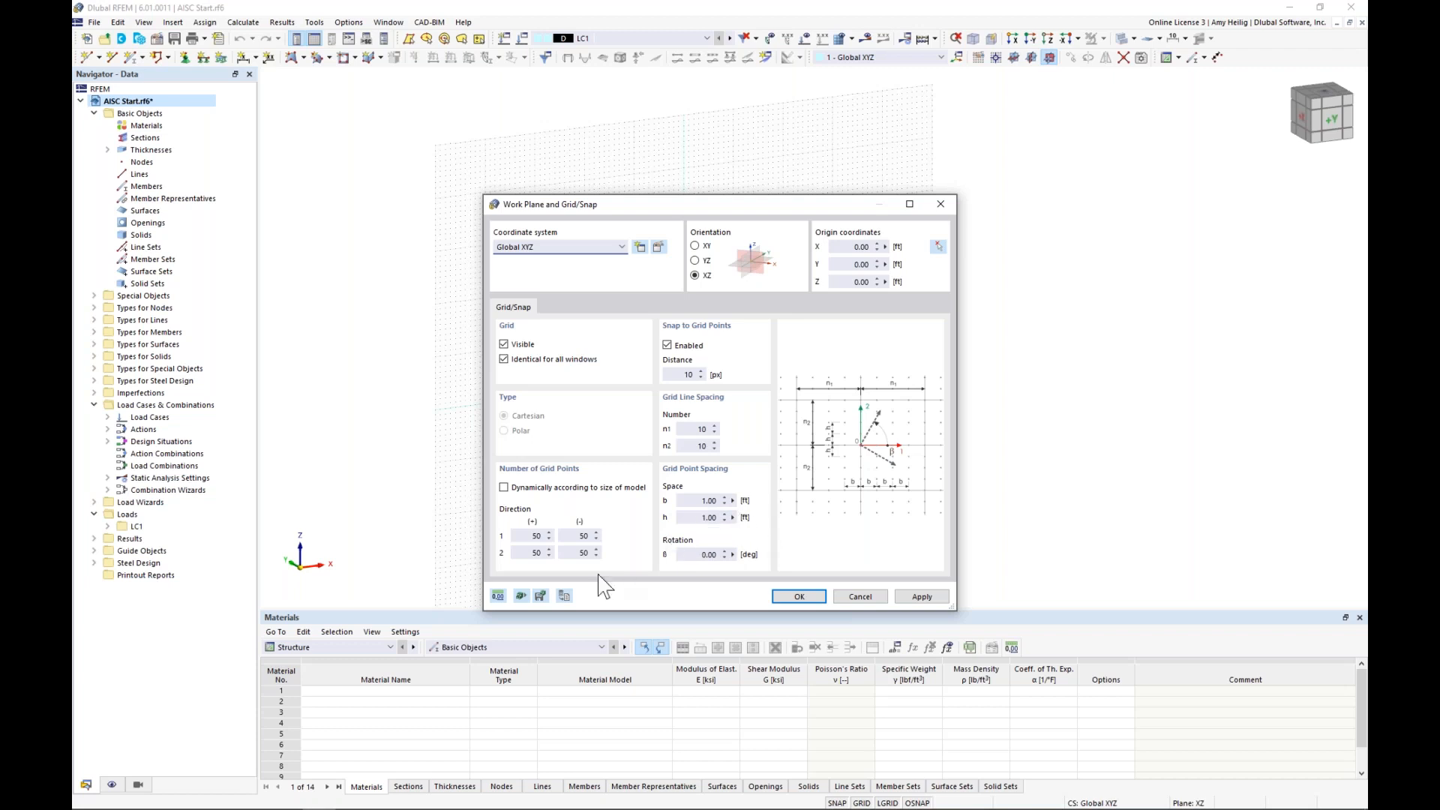
left_click(565, 597)
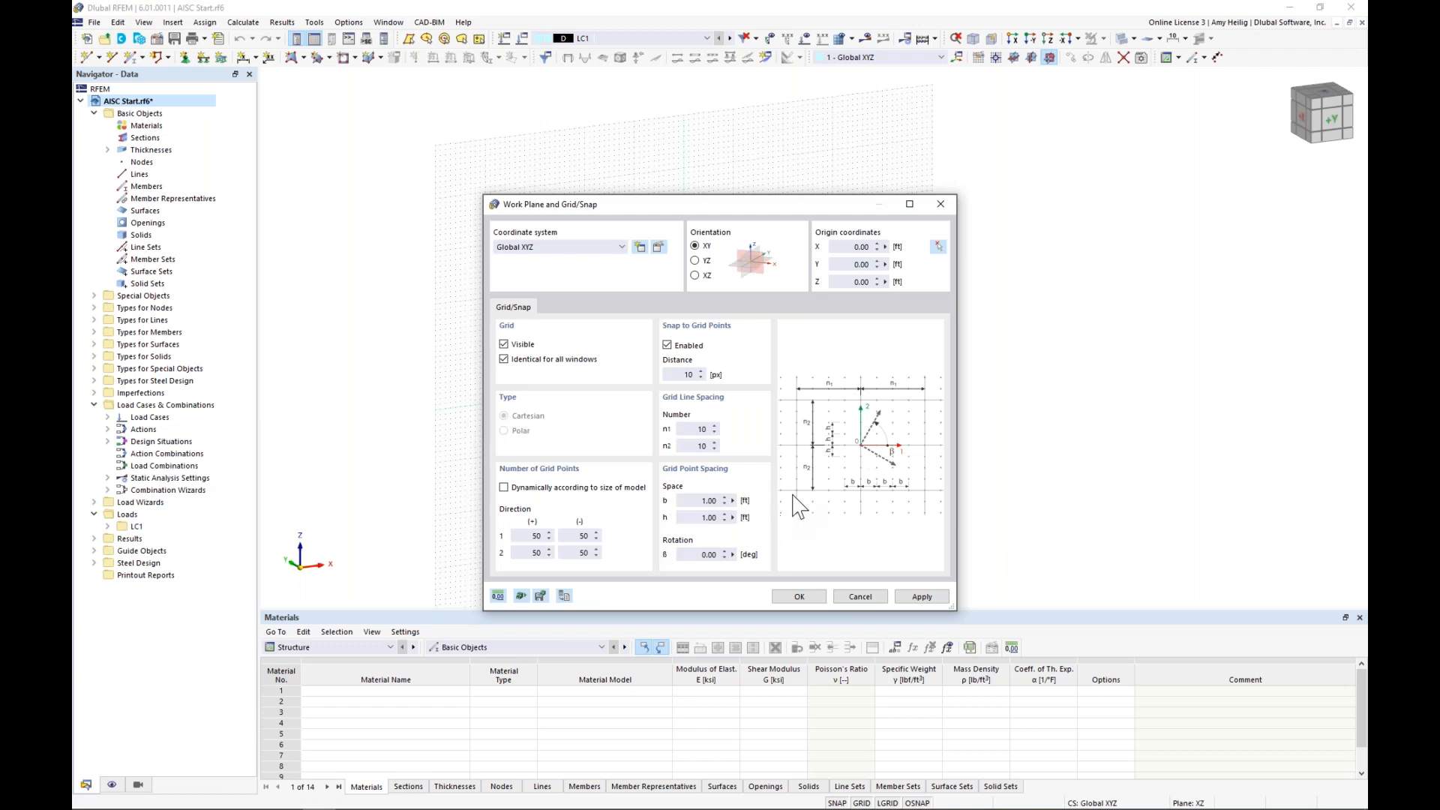
left_click(859, 598)
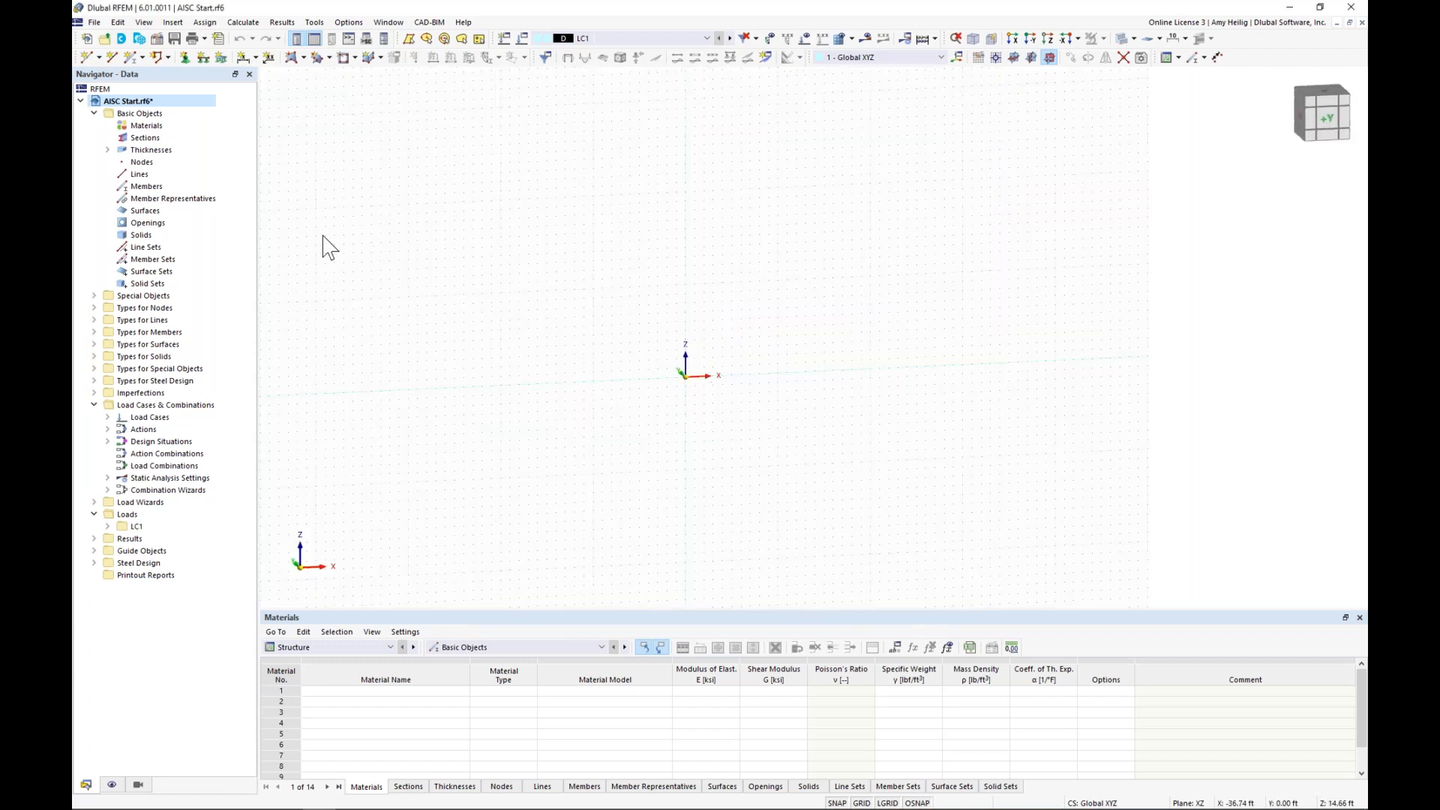
Step: Start a new beam-type member with a uniform W 14x48 section from the AISC 15 standardized steel library
left_click(131, 60)
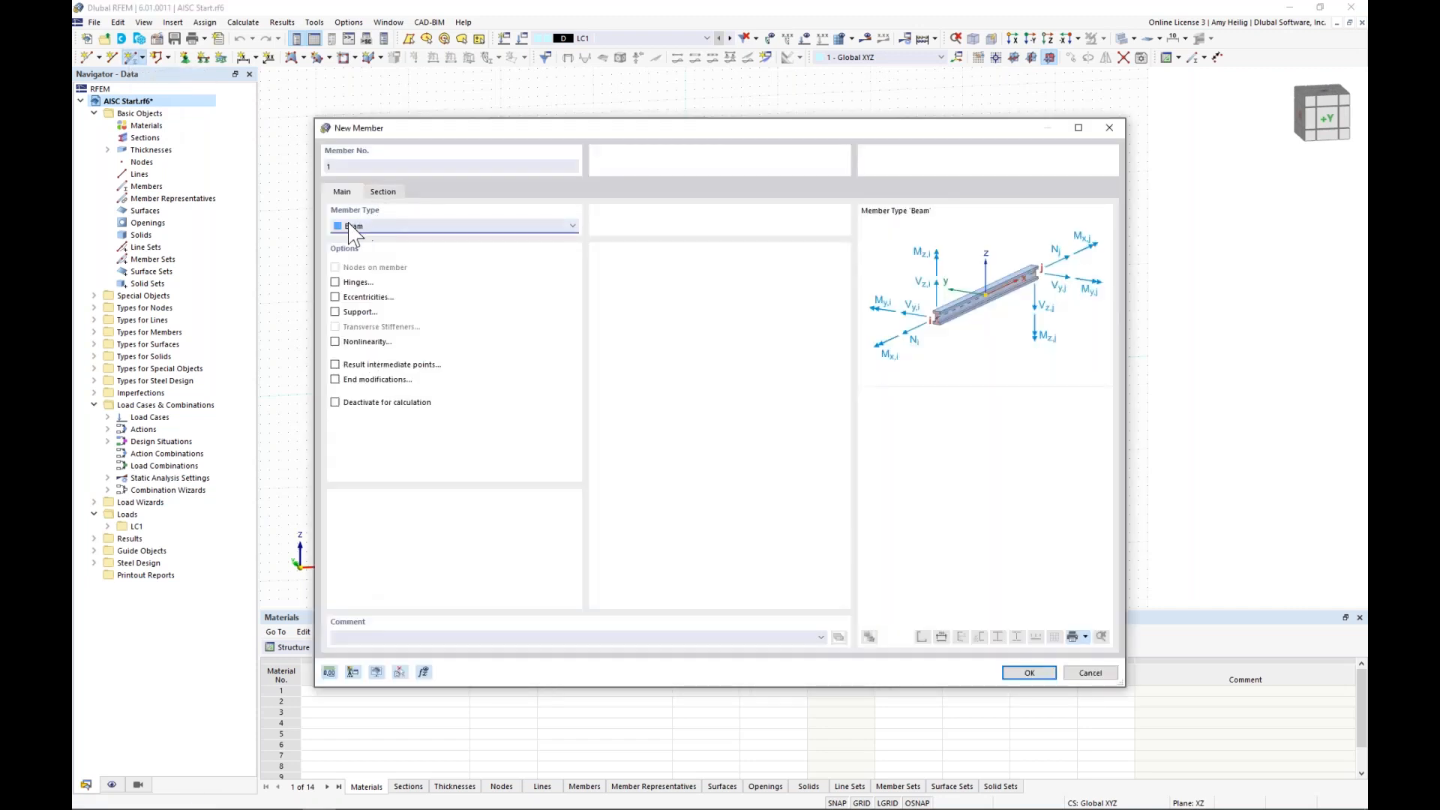
left_click(384, 193)
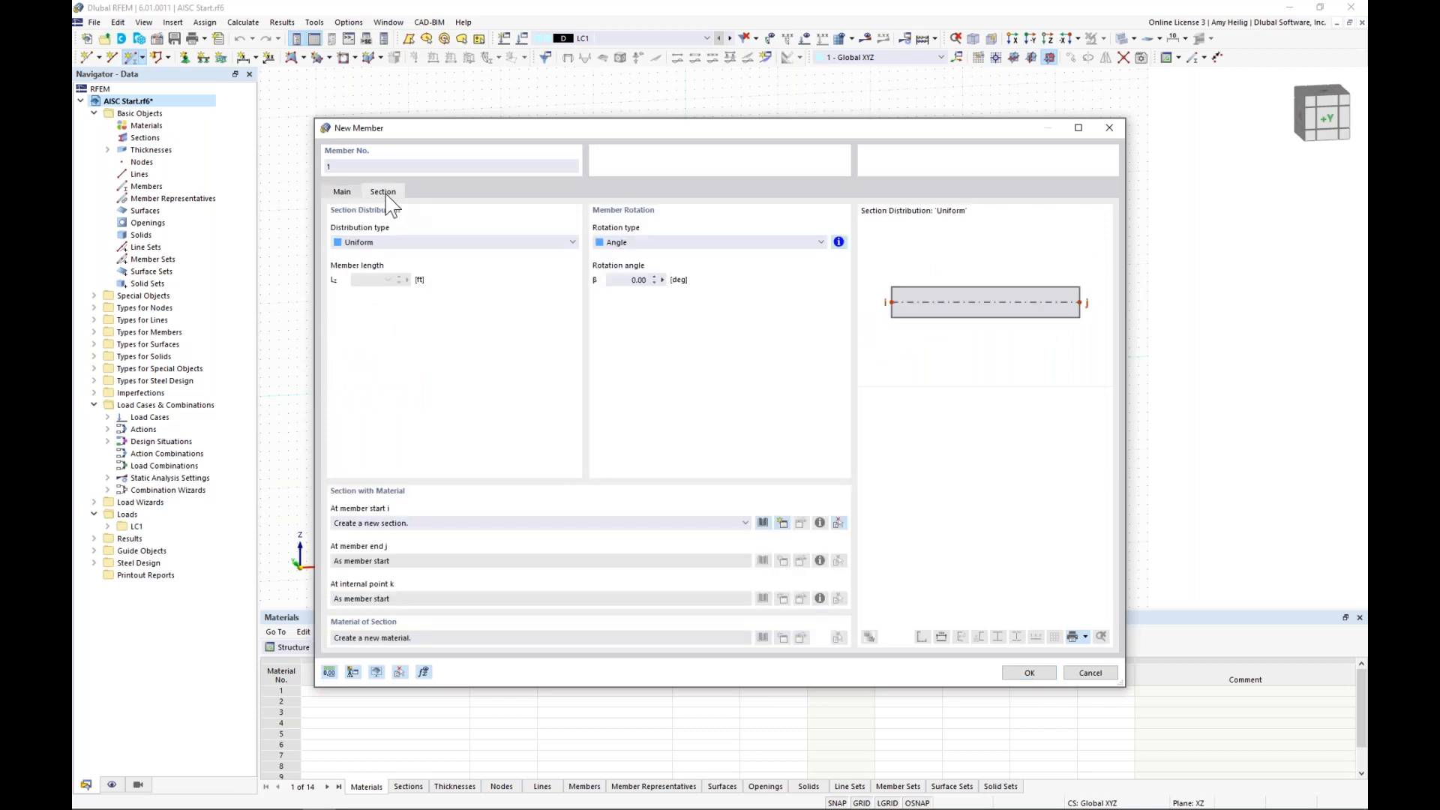
left_click(763, 522)
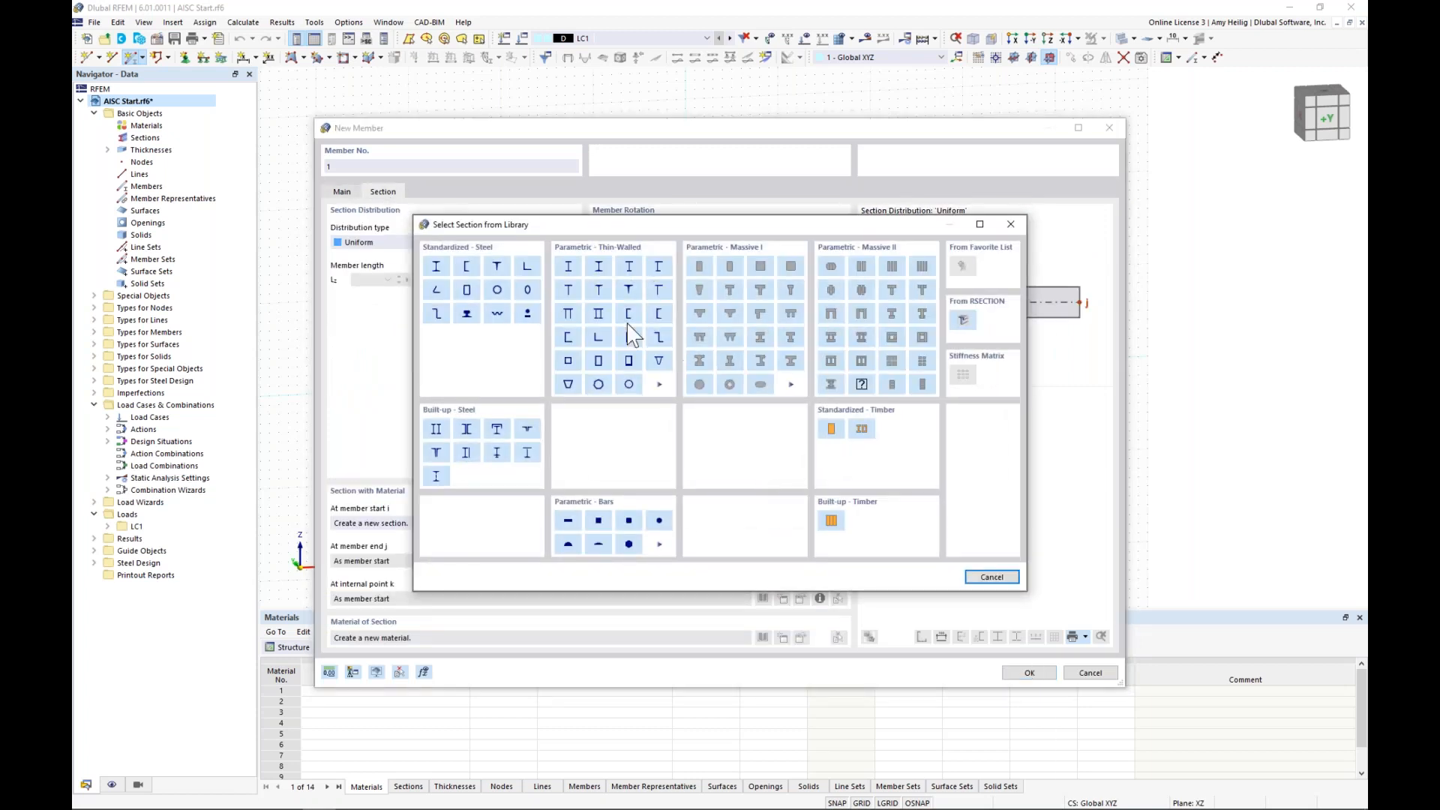
left_click(439, 270)
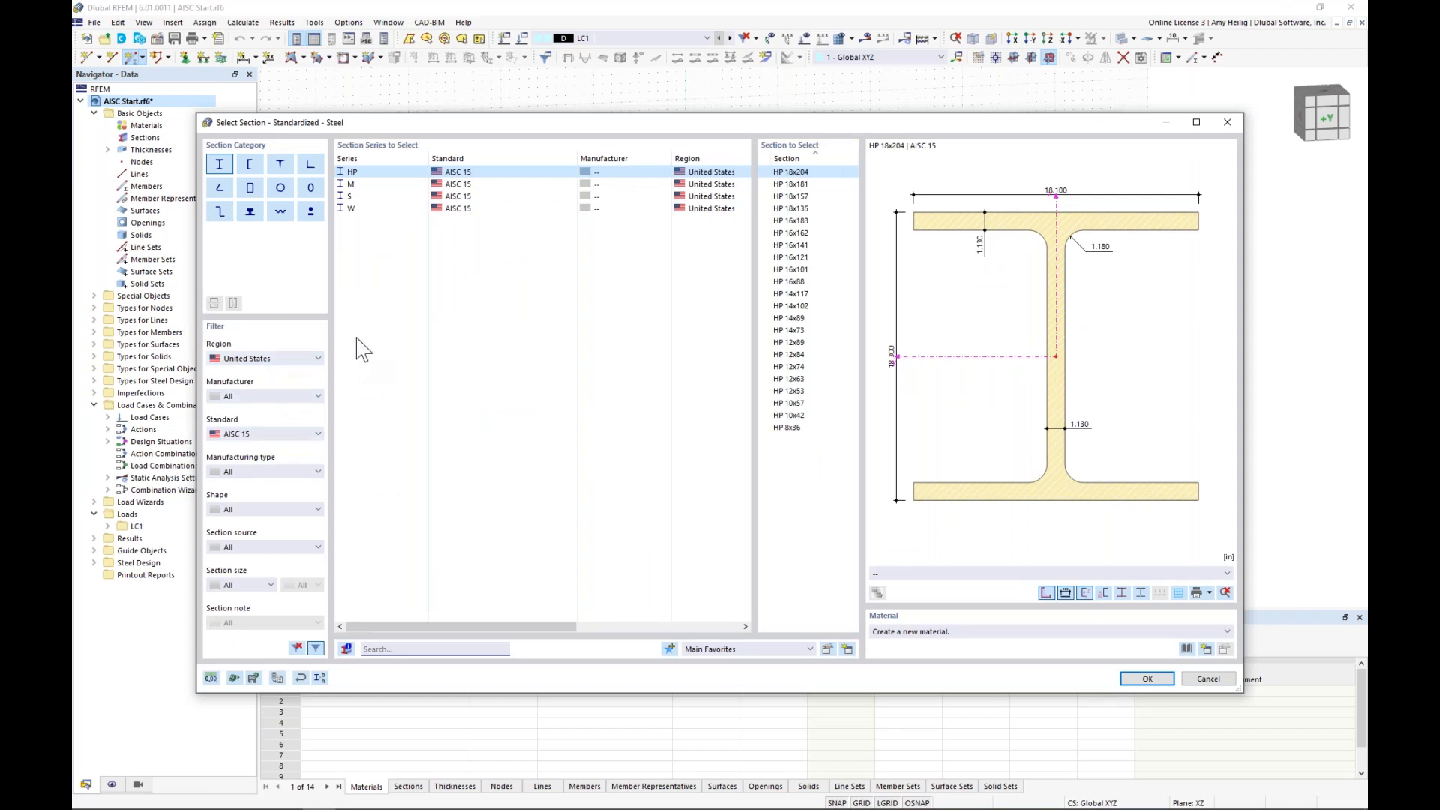
left_click(382, 210)
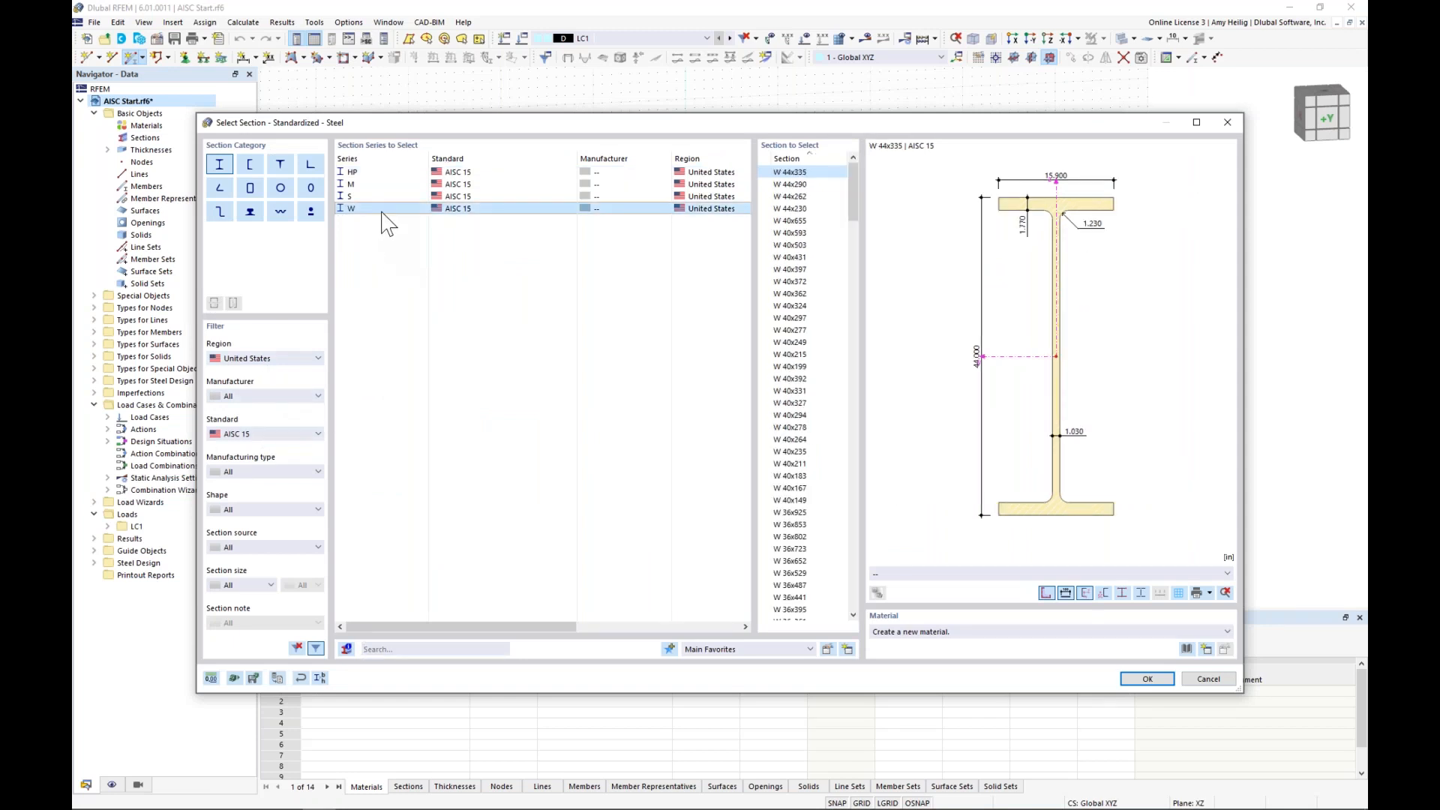
left_click_drag(854, 186, 845, 495)
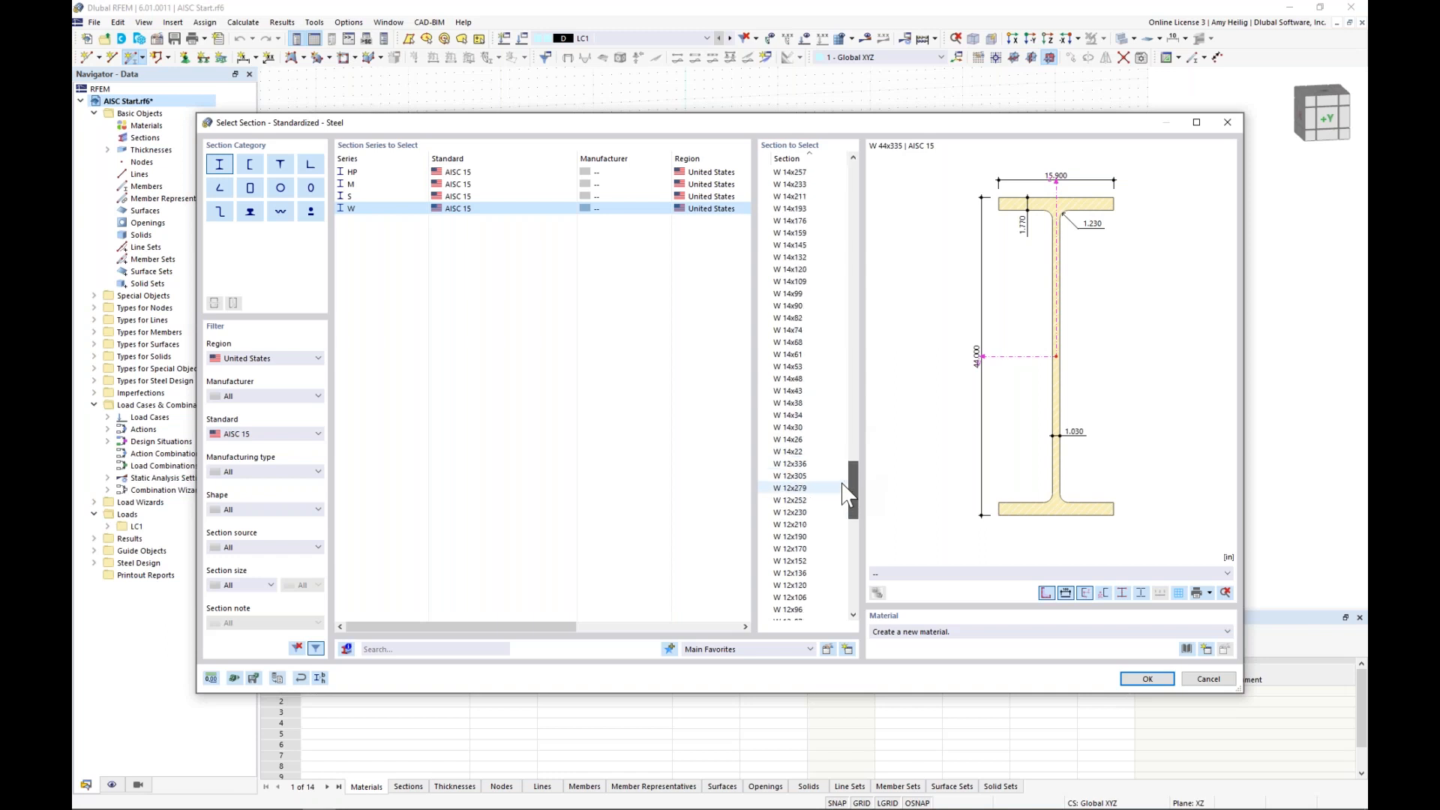
left_click(802, 378)
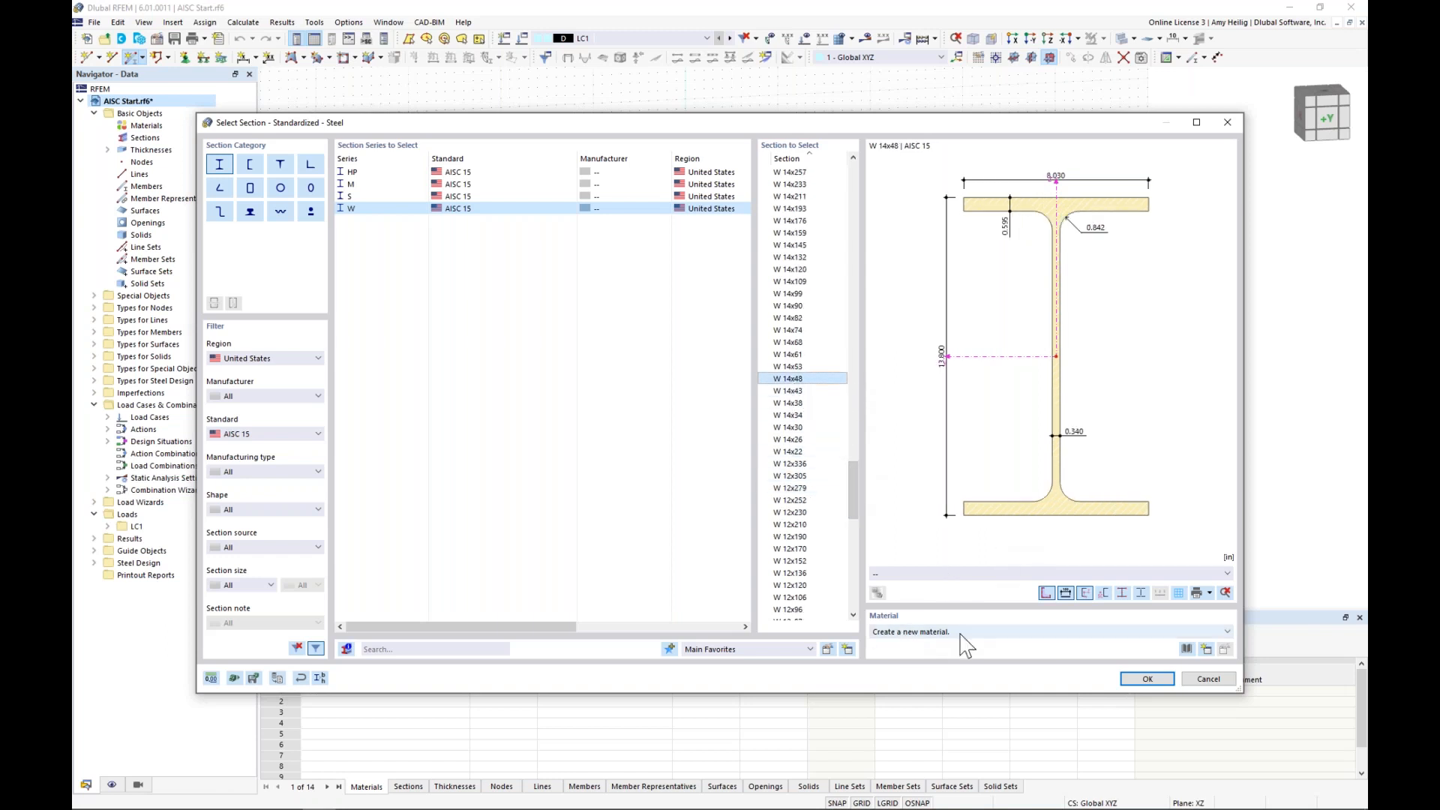
Step: Assign A992 steel from the AISC 360-16 material library to the W 14x48 section and accept the section
left_click(1186, 650)
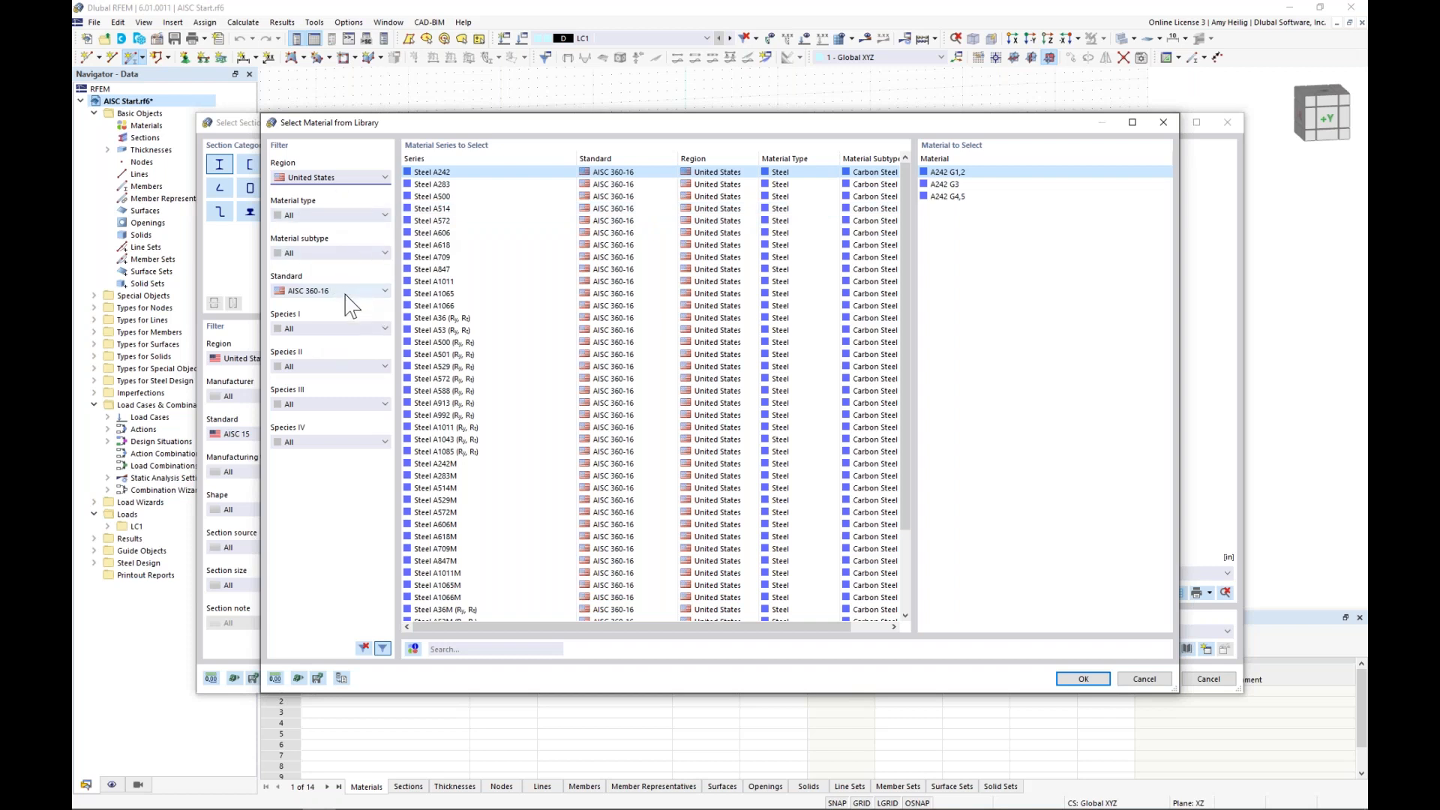
left_click(448, 415)
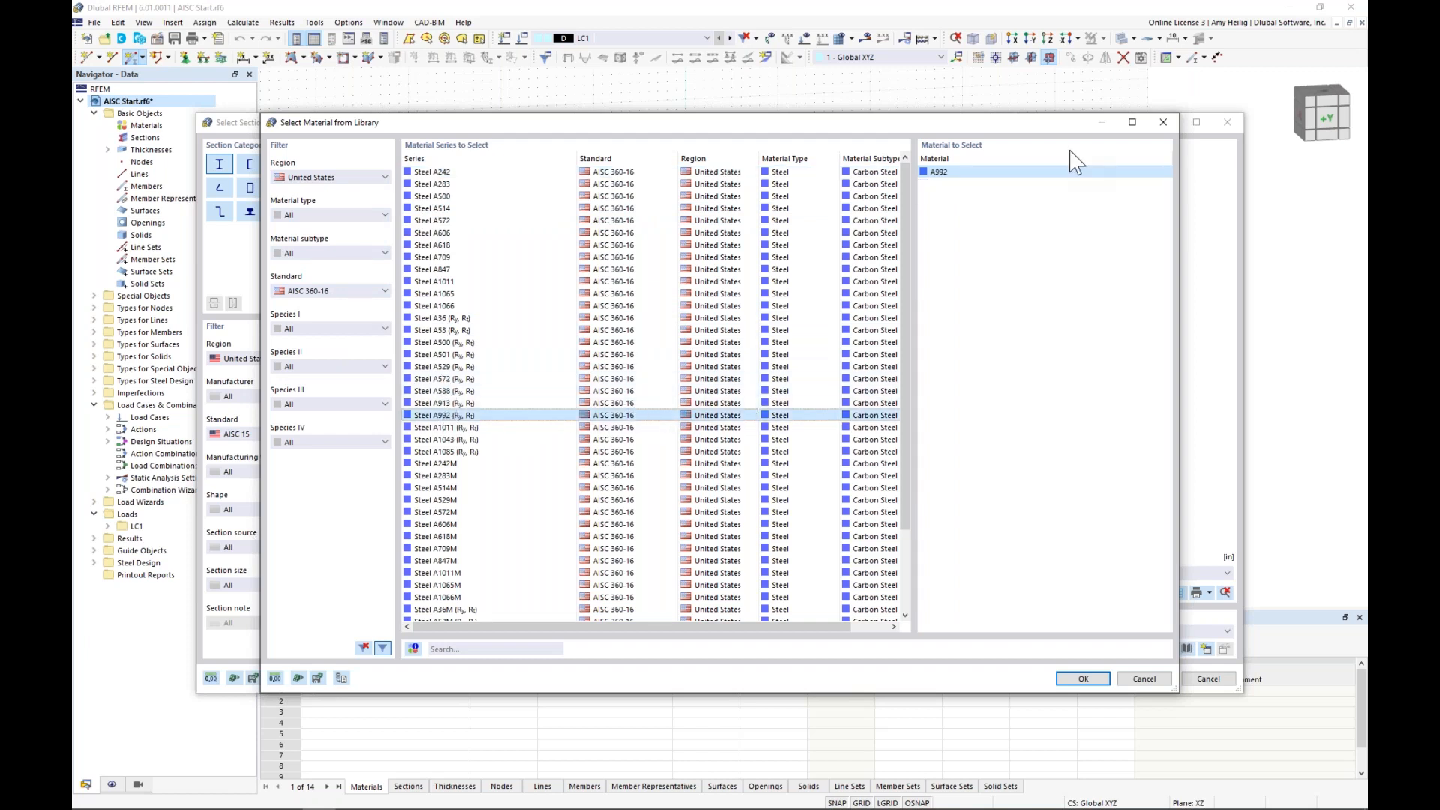
left_click(1087, 679)
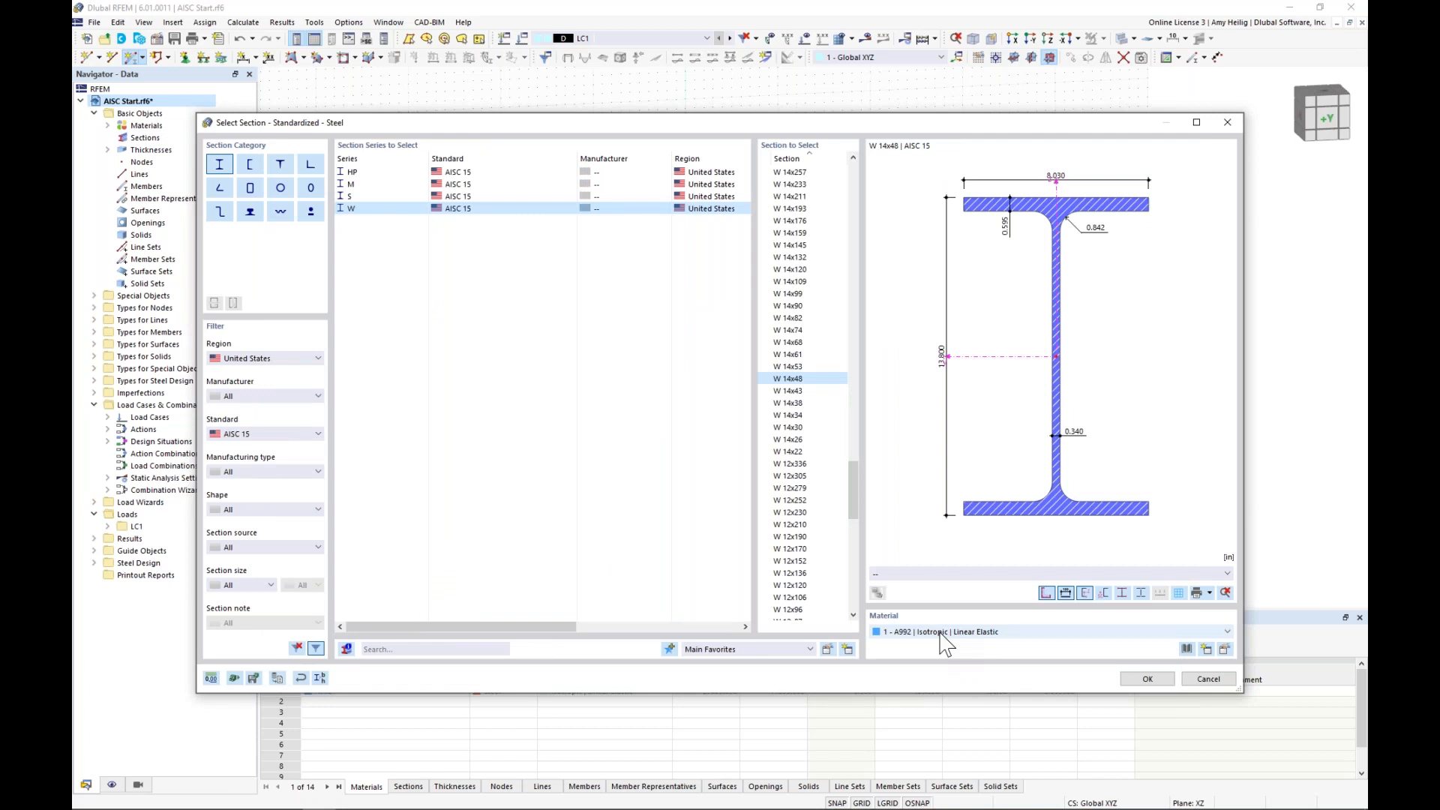
left_click(947, 645)
left_click(947, 648)
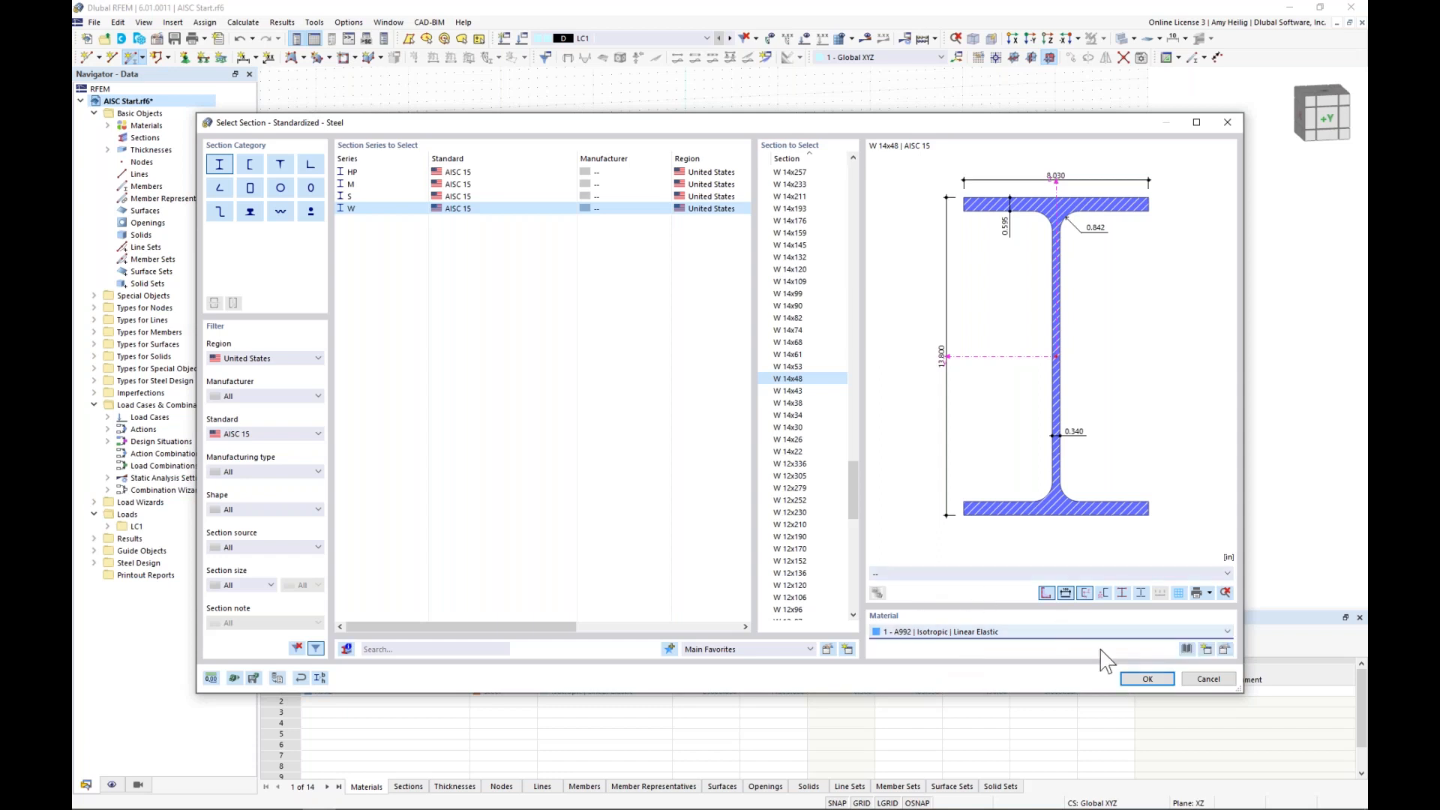
left_click(1136, 679)
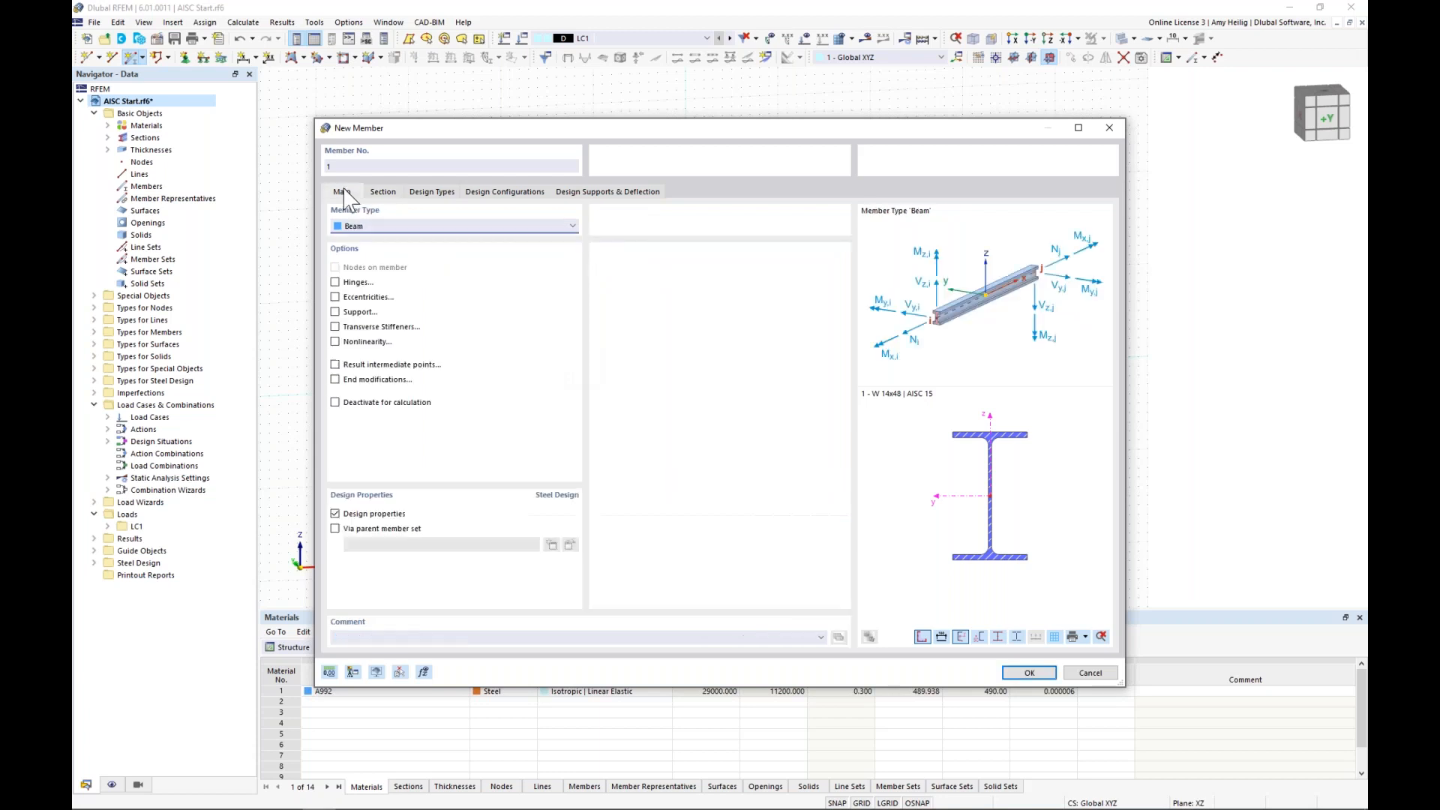
Step: Deactivate the member's design properties and place the first column from the origin up to X 0, Y 0, Z 14 ft
left_click(334, 513)
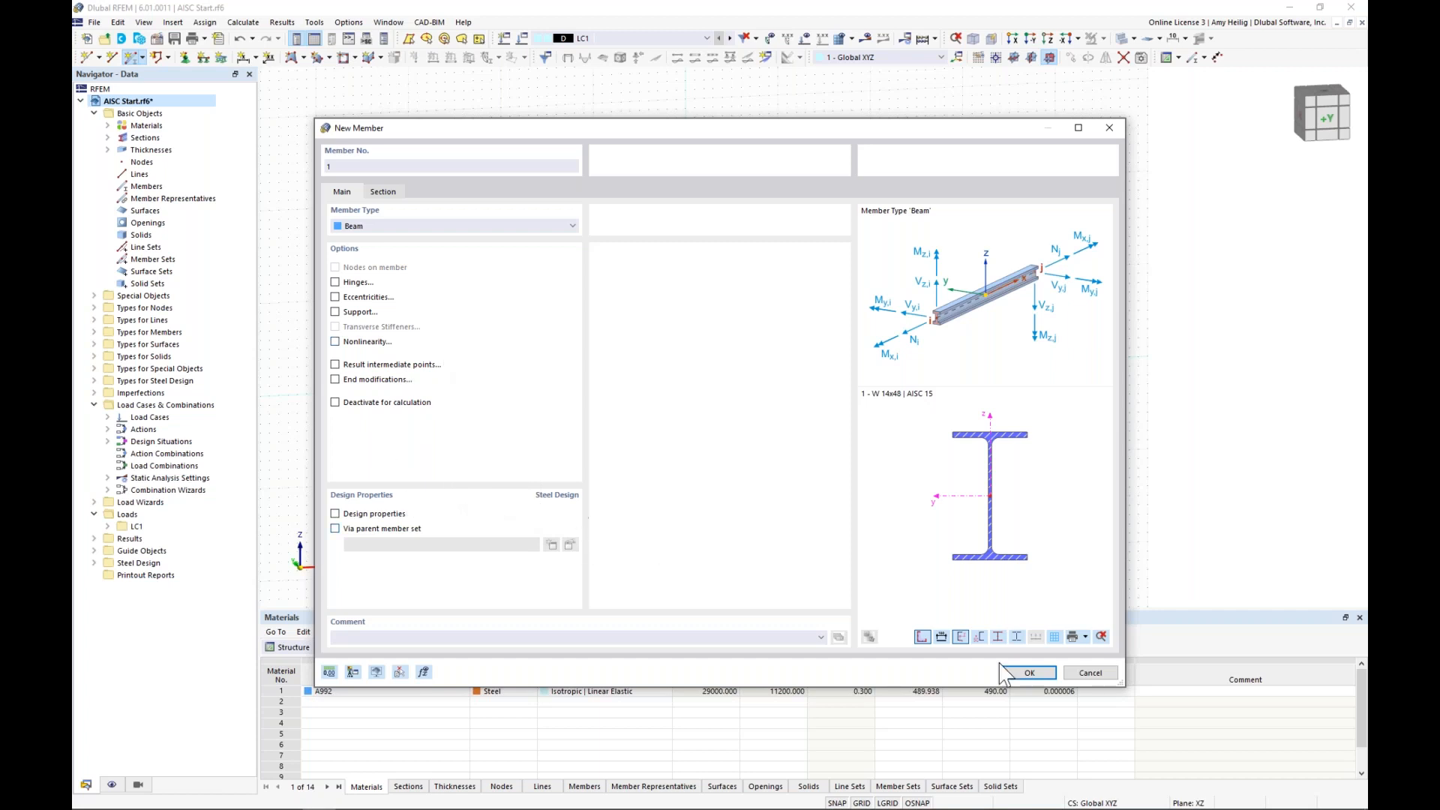
left_click(1029, 673)
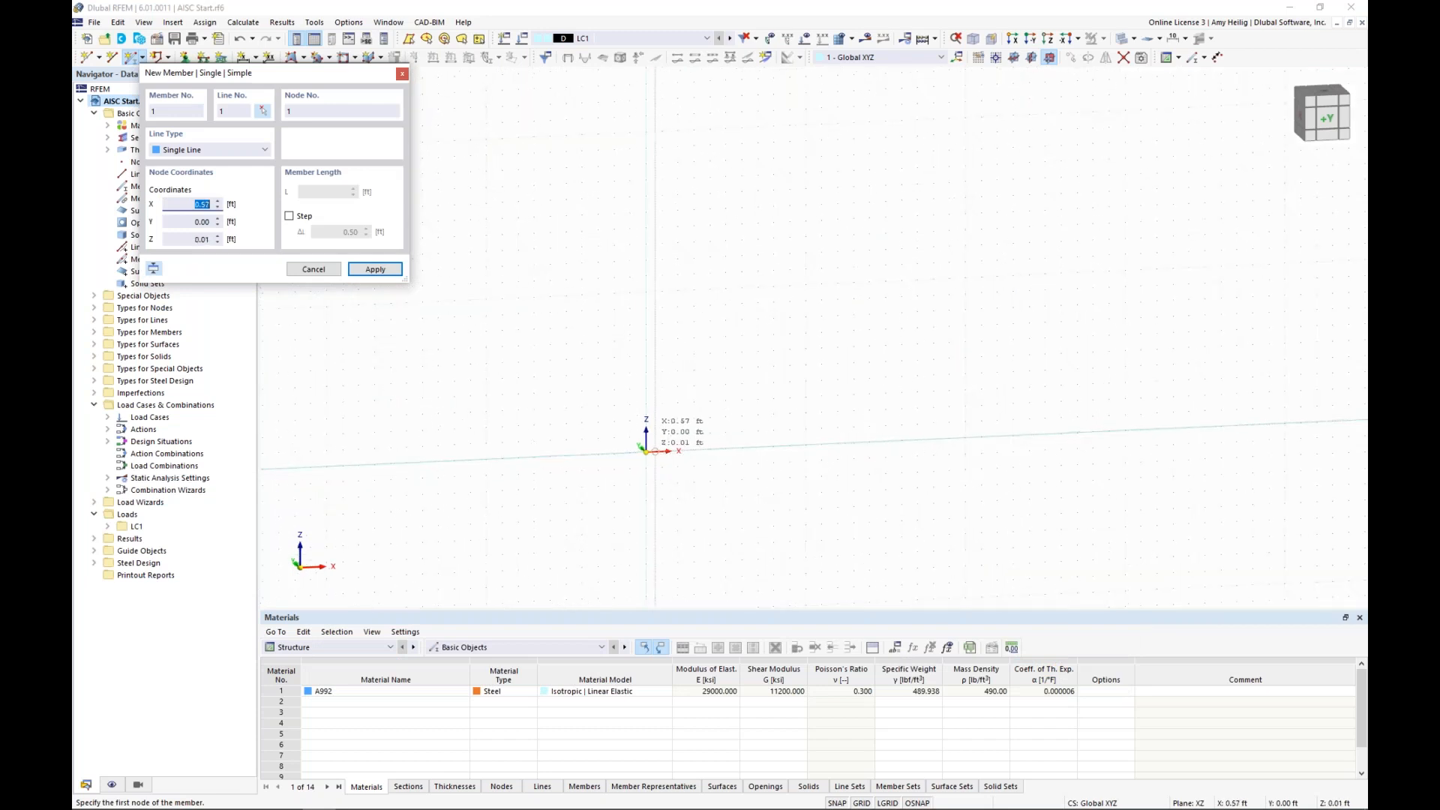
left_click(645, 450)
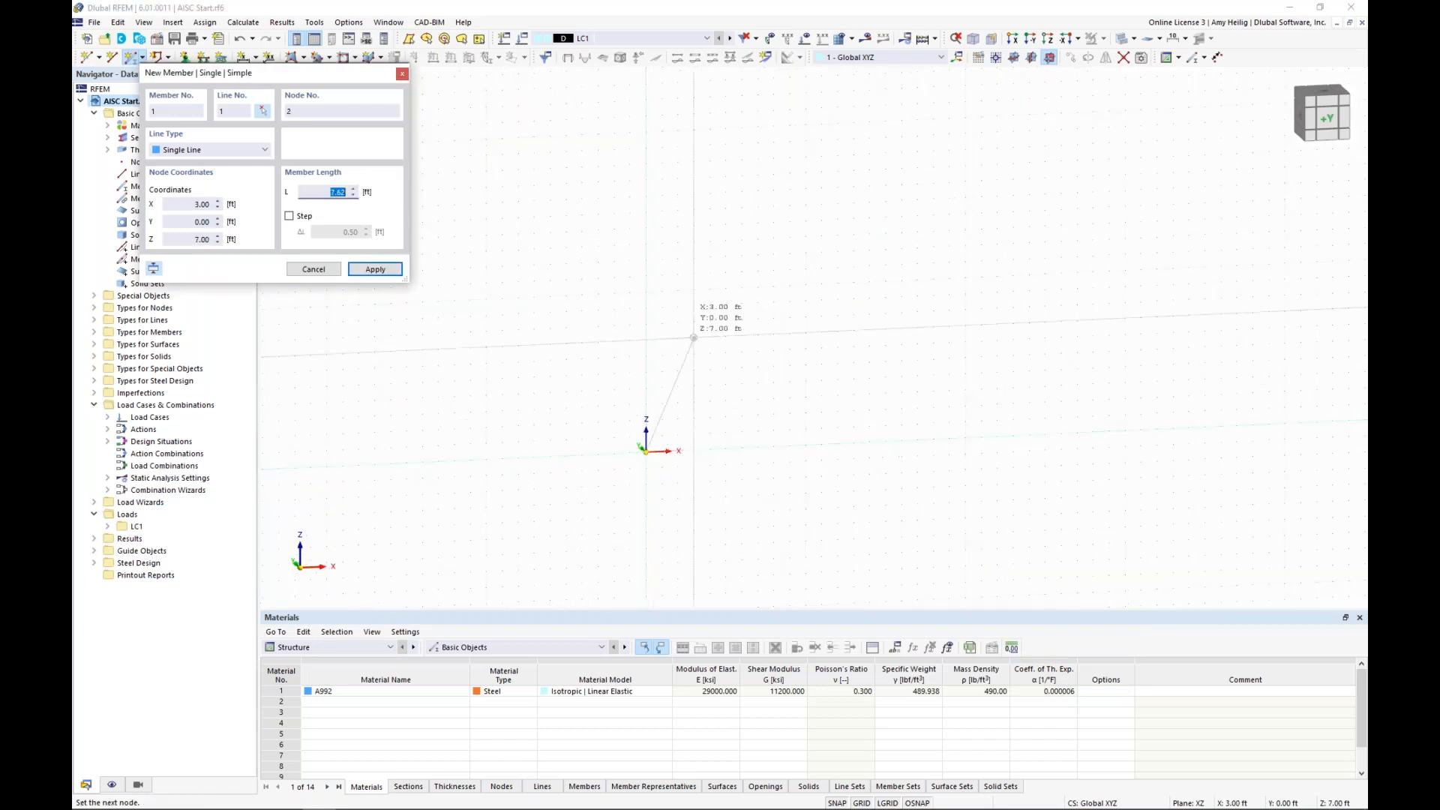
left_click(644, 227)
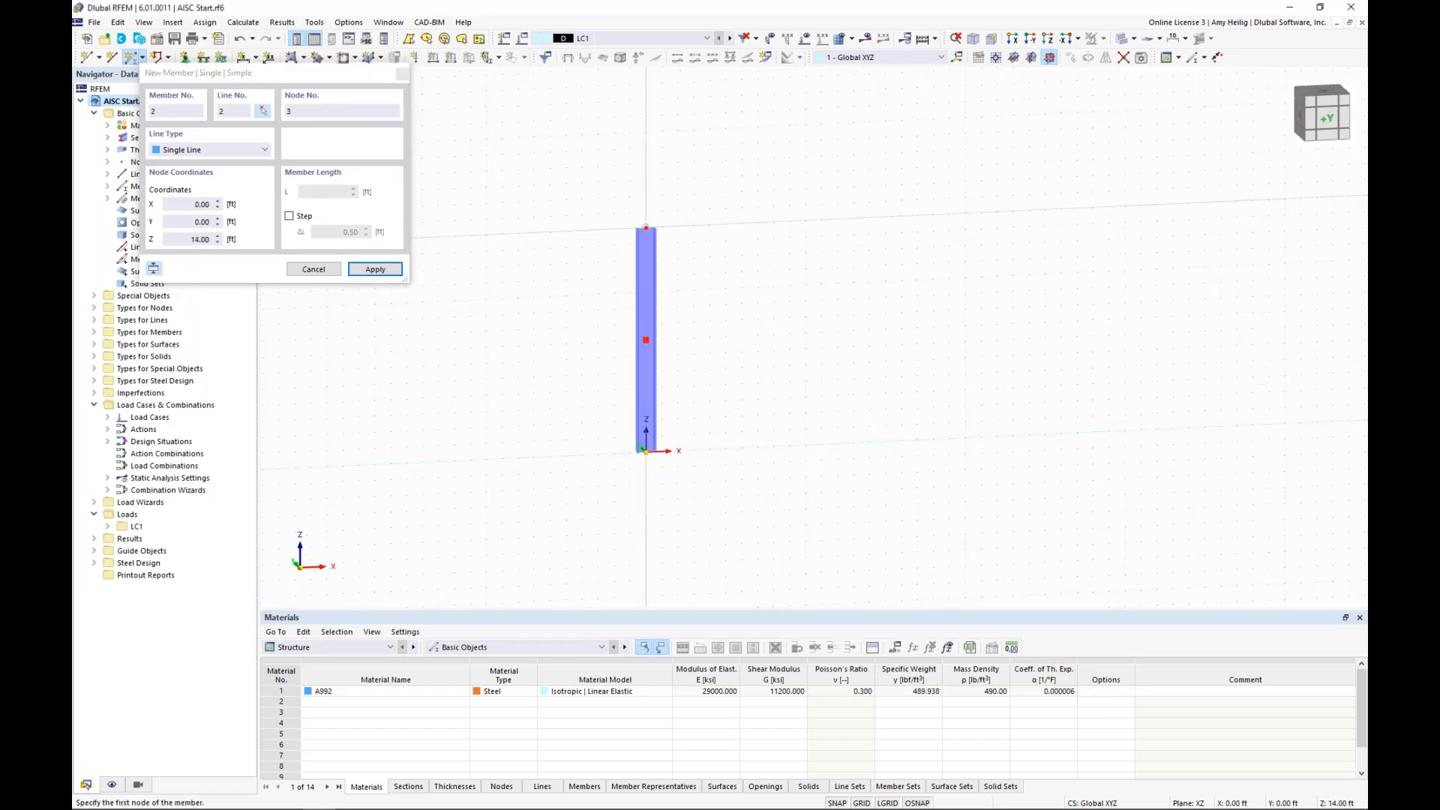
Step: Place a second 14 ft column at X 40 ft, from Z 0 to Z 14 ft, and end member placement
middle_click_drag(964, 435, 791, 471)
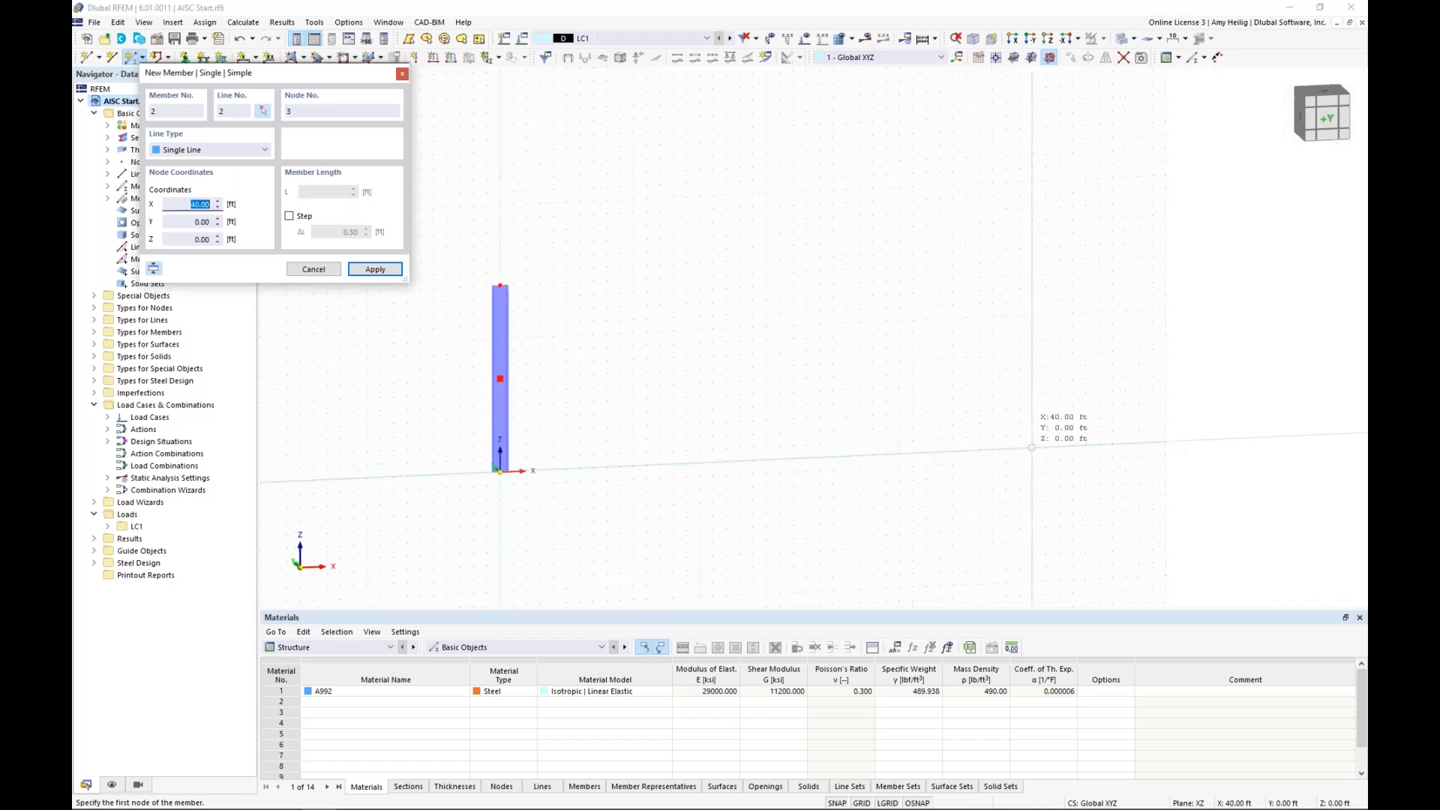
left_click(1032, 447)
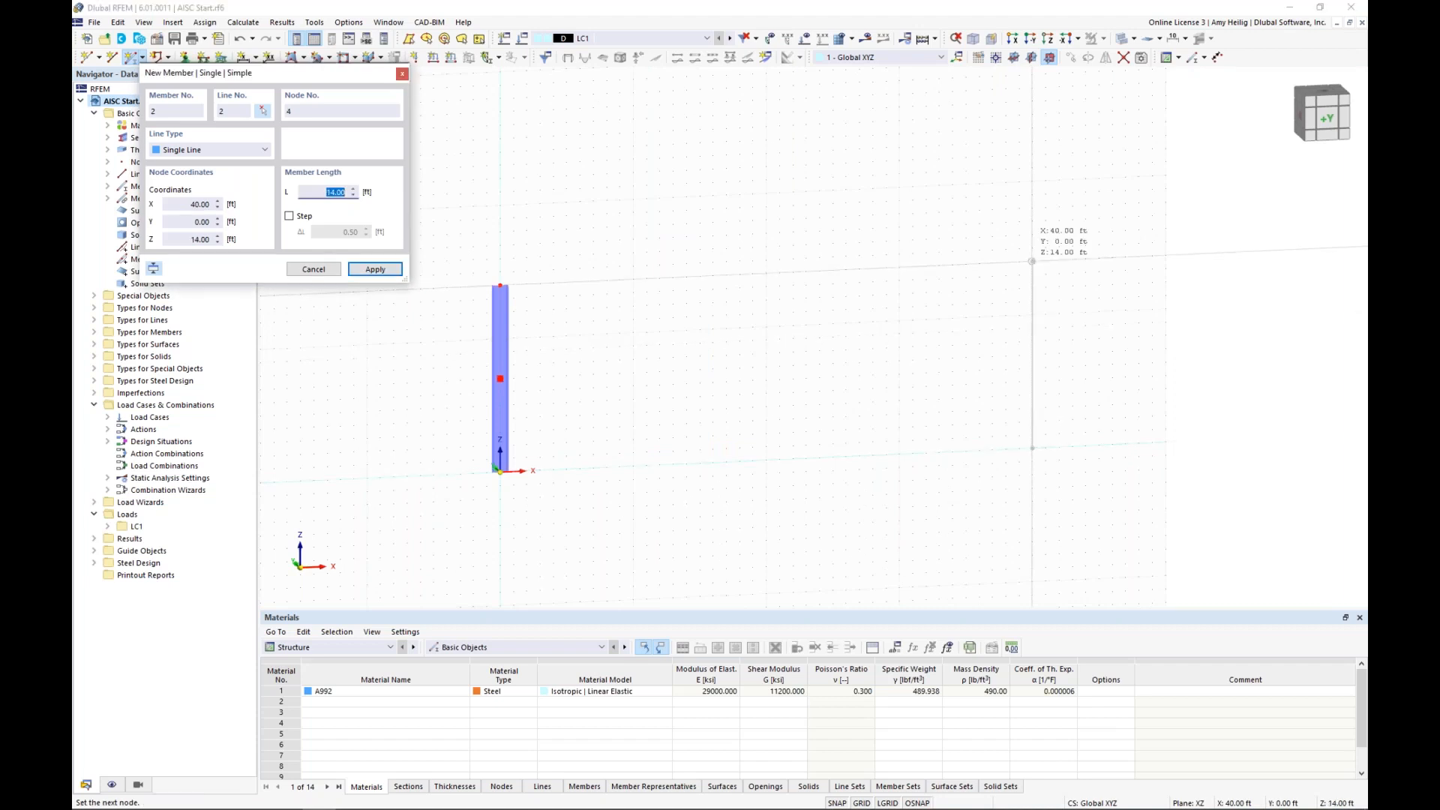
left_click(1032, 261)
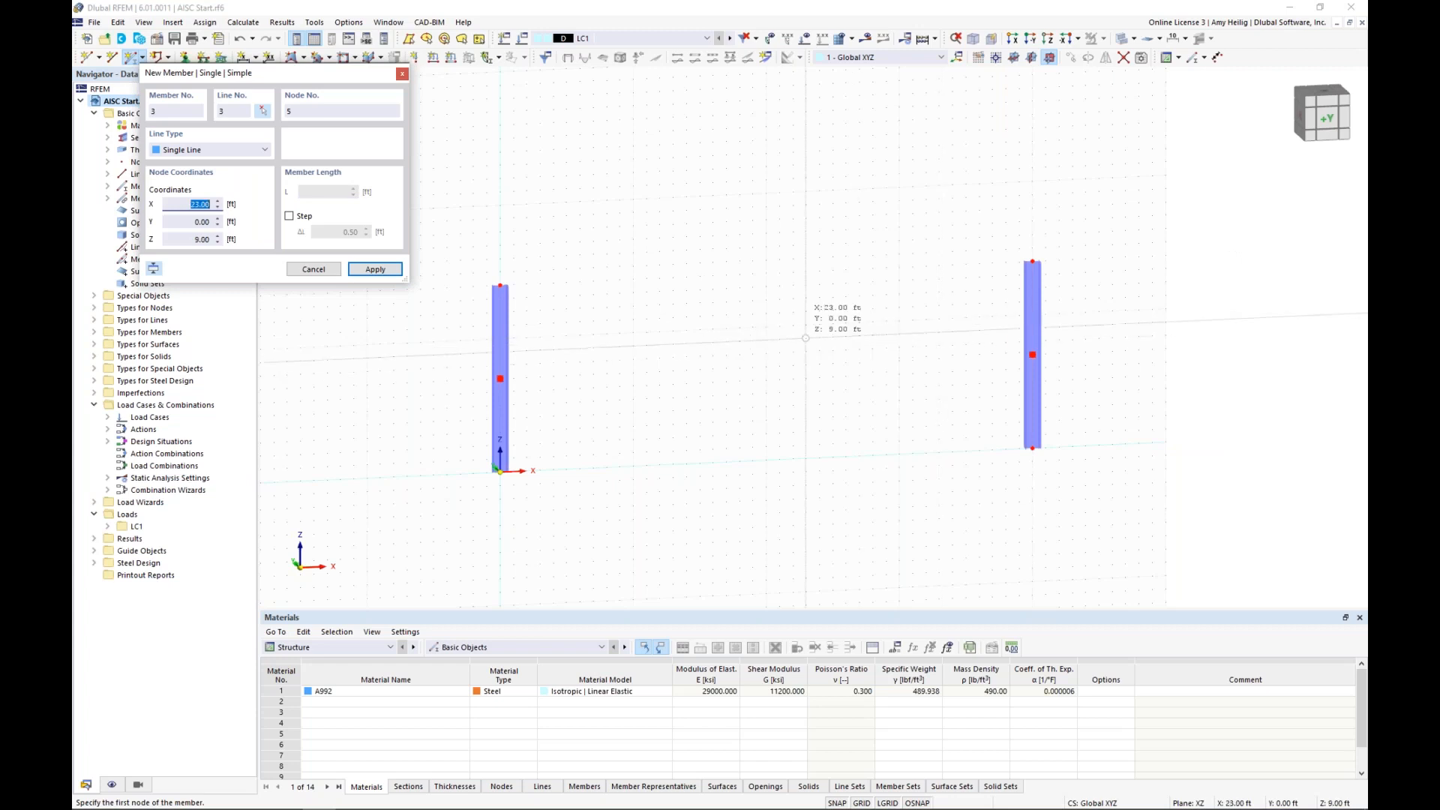
key("Escape")
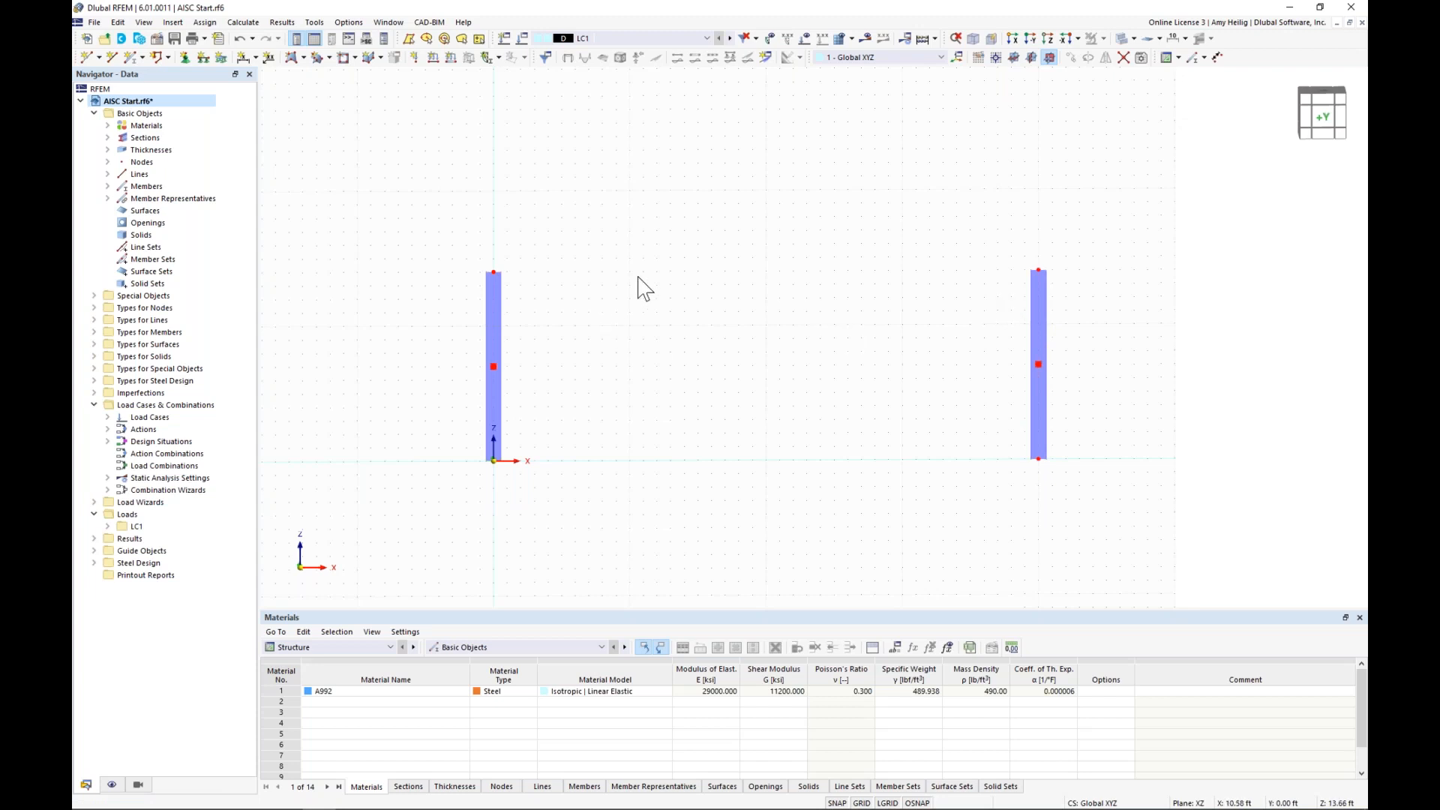
Step: Place a Between Two Nodes node at 50% between the top nodes of the two columns and end node placement
left_click(99, 58)
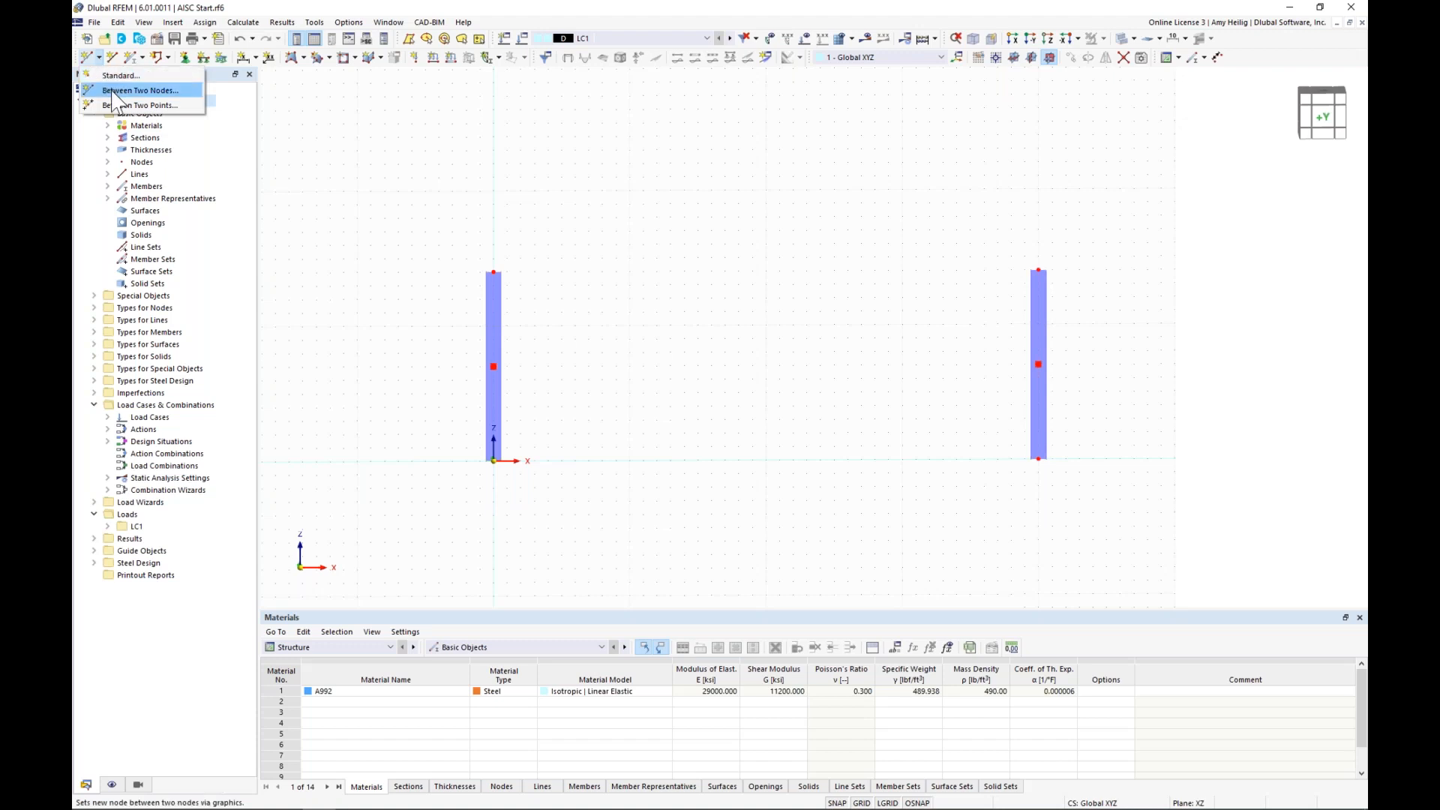
left_click(113, 91)
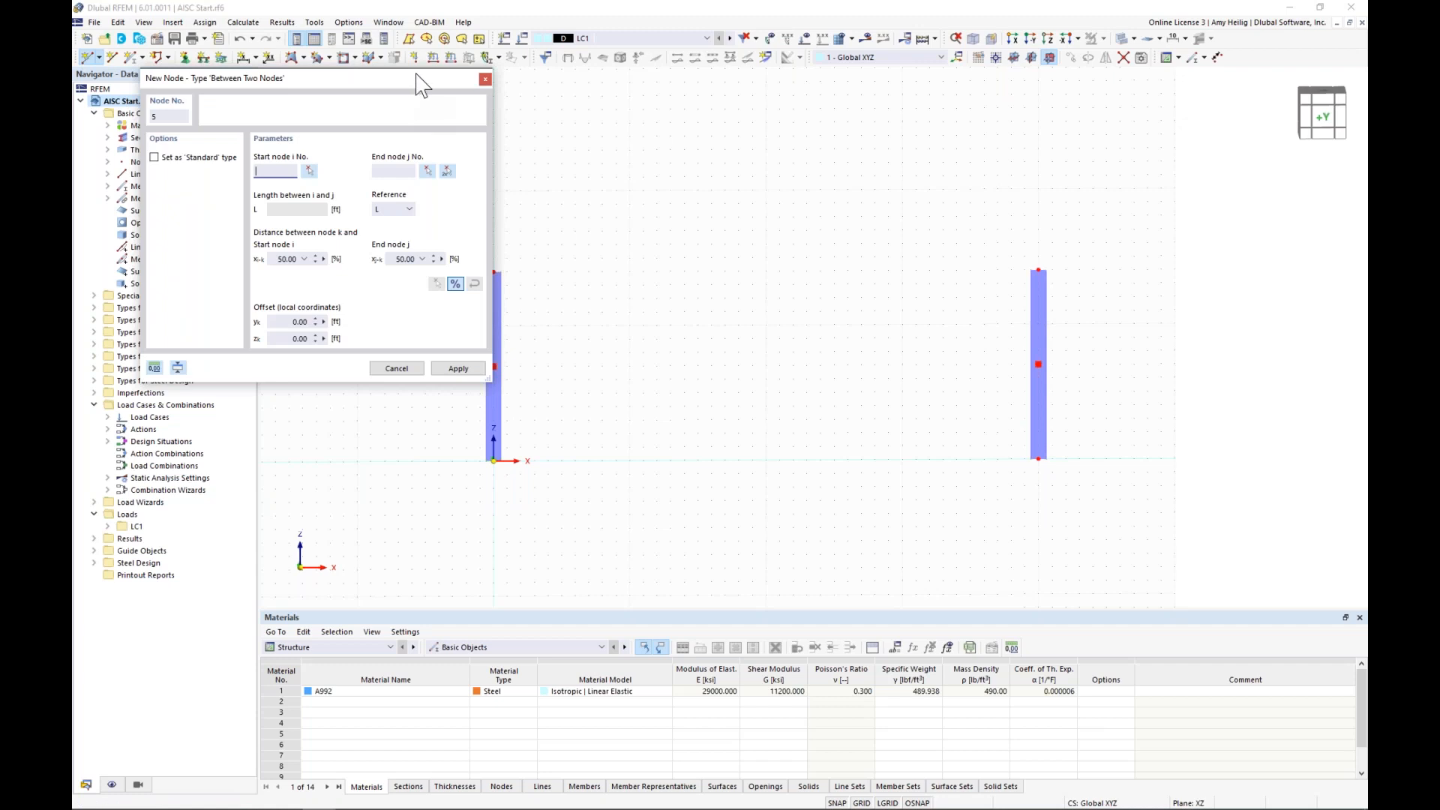
left_click_drag(416, 78, 366, 79)
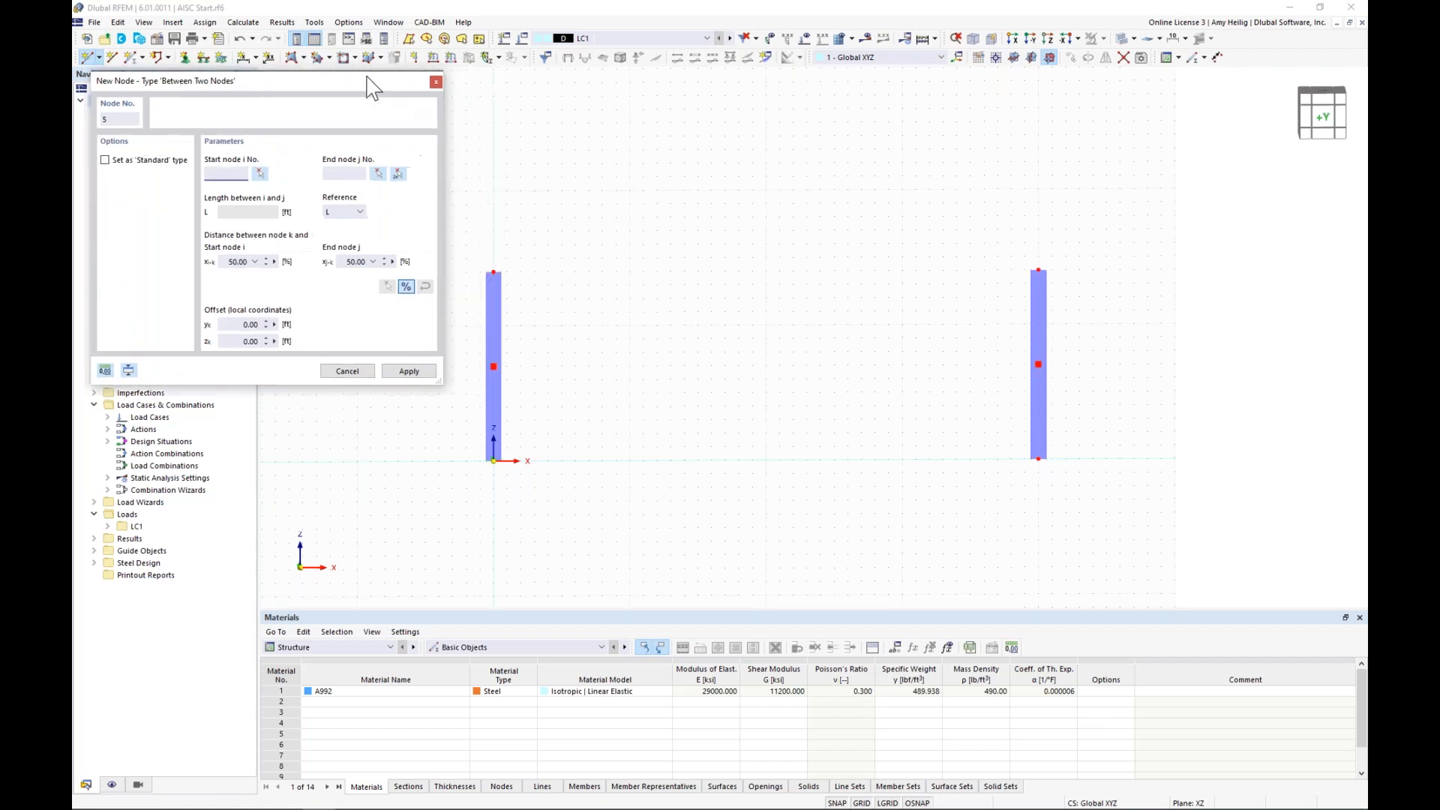
left_click(398, 174)
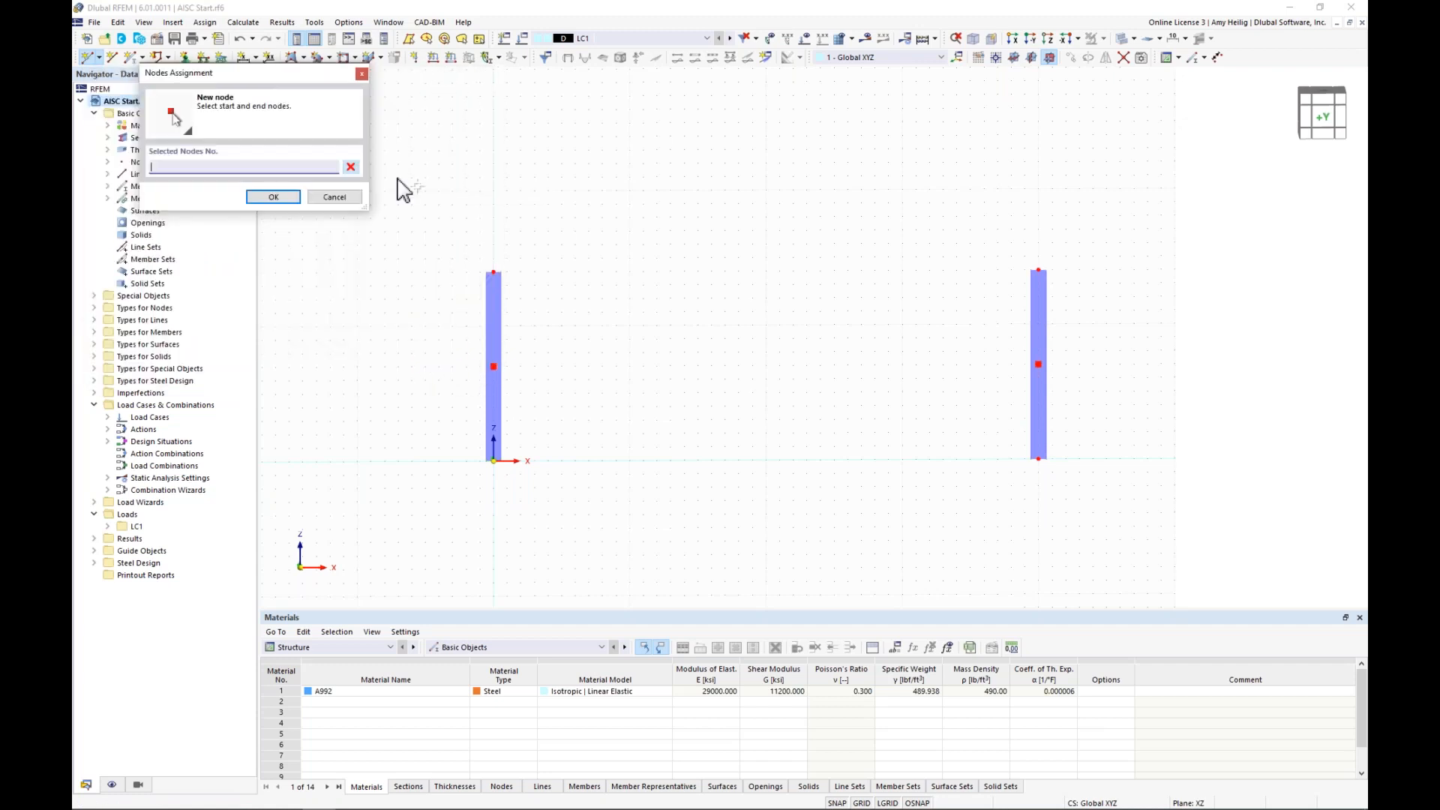
left_click(494, 273)
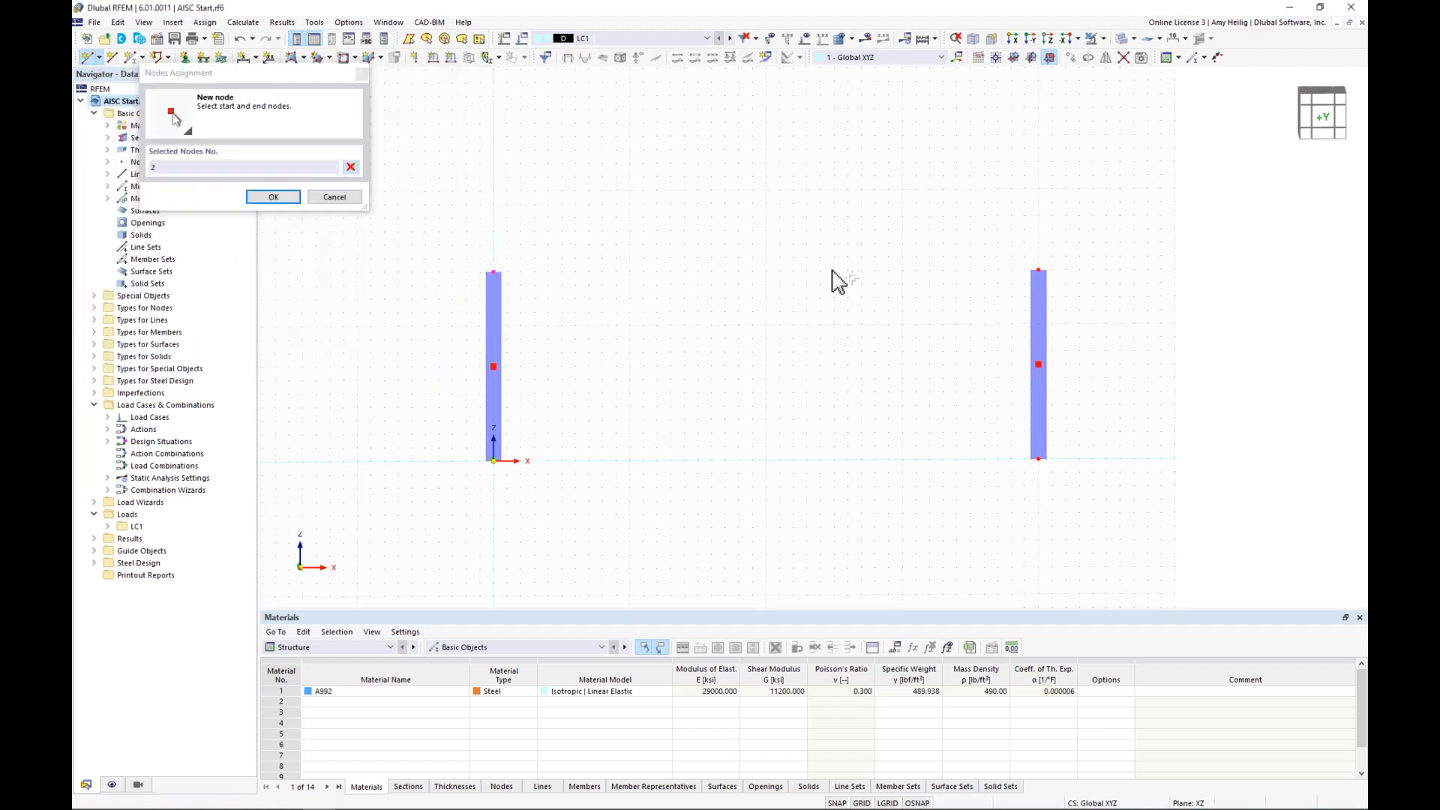
left_click(1038, 273)
left_click(409, 370)
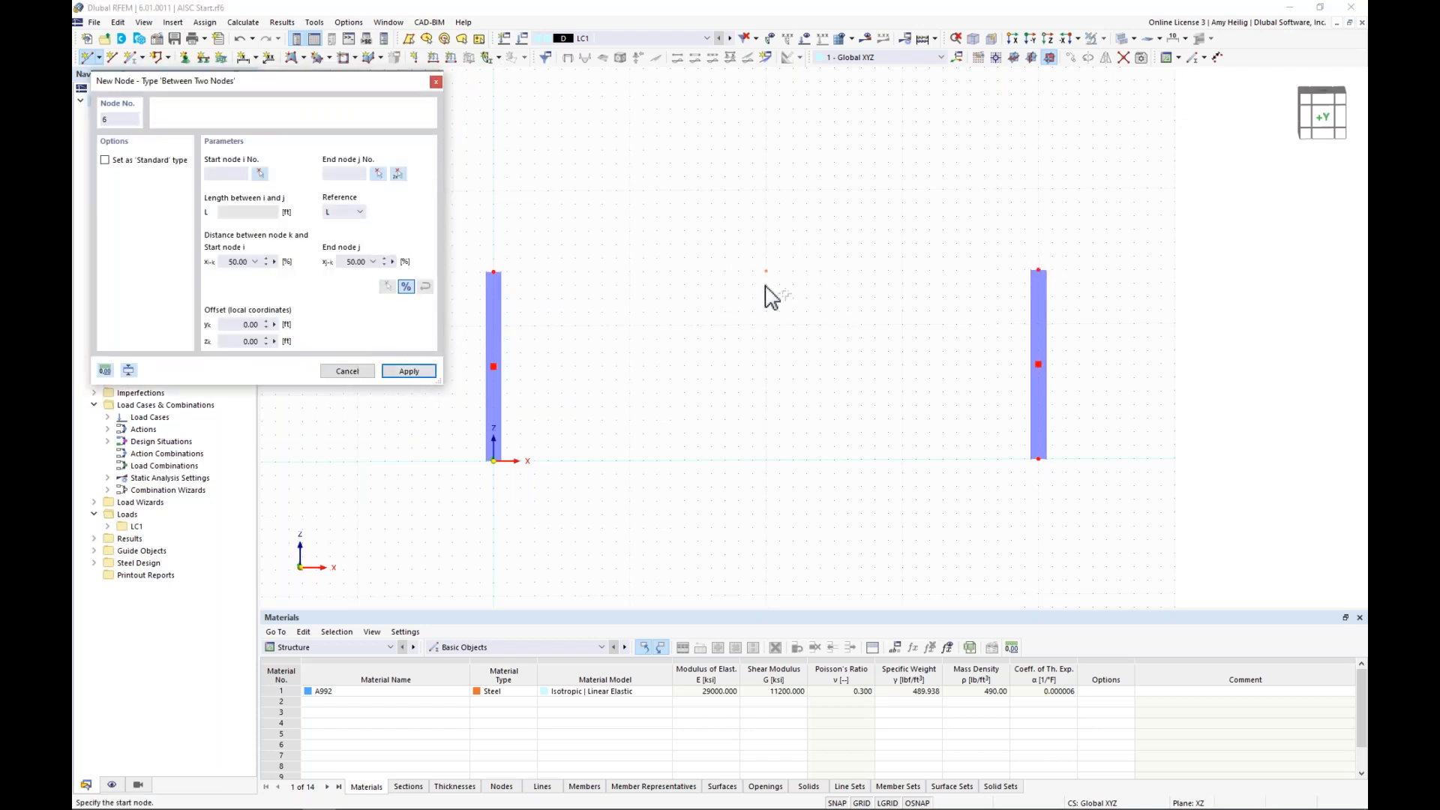
key("Escape")
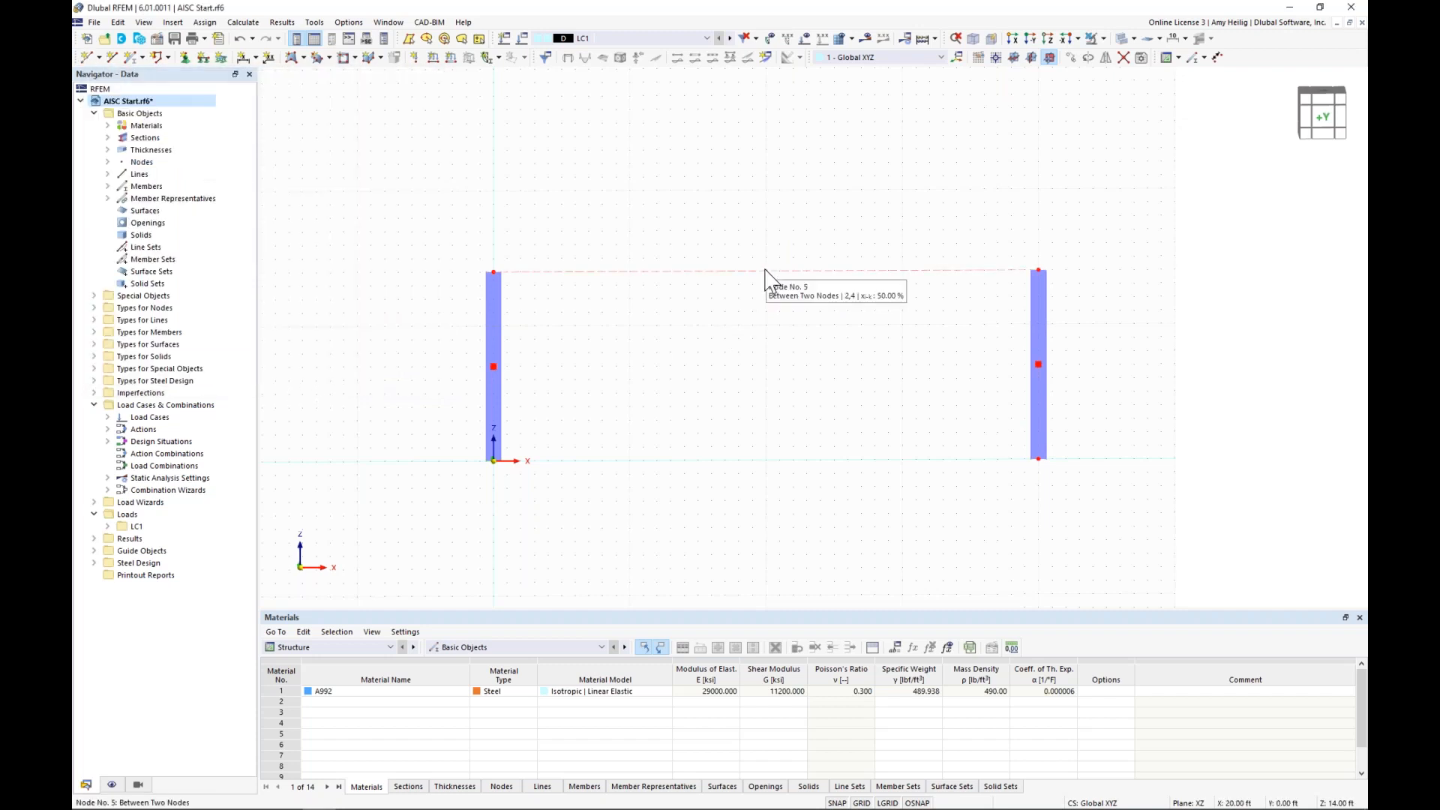
Step: Try moving the first column to test the midpoint node's dependency on it, and return the column to its original position
left_click_drag(417, 224, 600, 537)
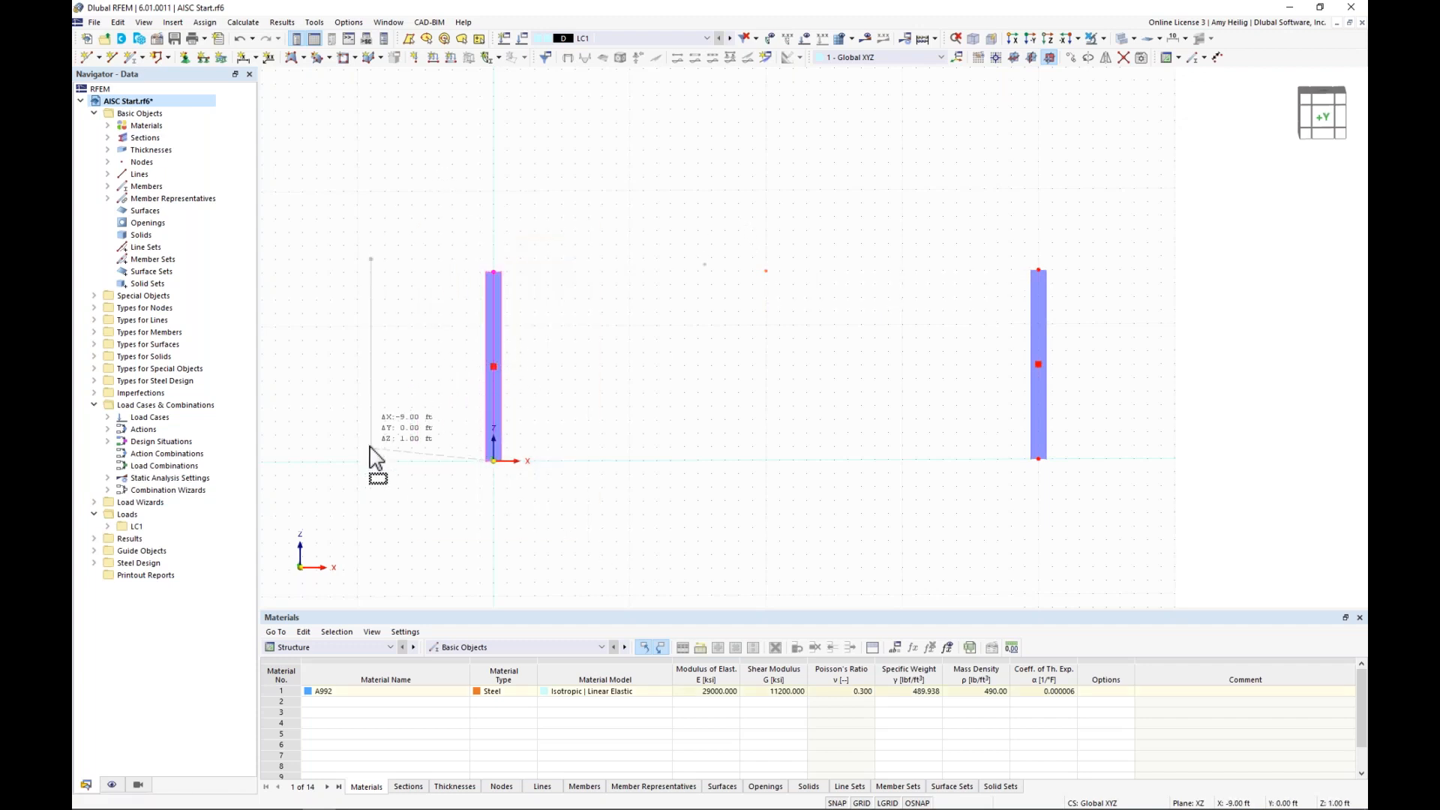
left_click_drag(491, 471, 492, 462)
left_click(805, 424)
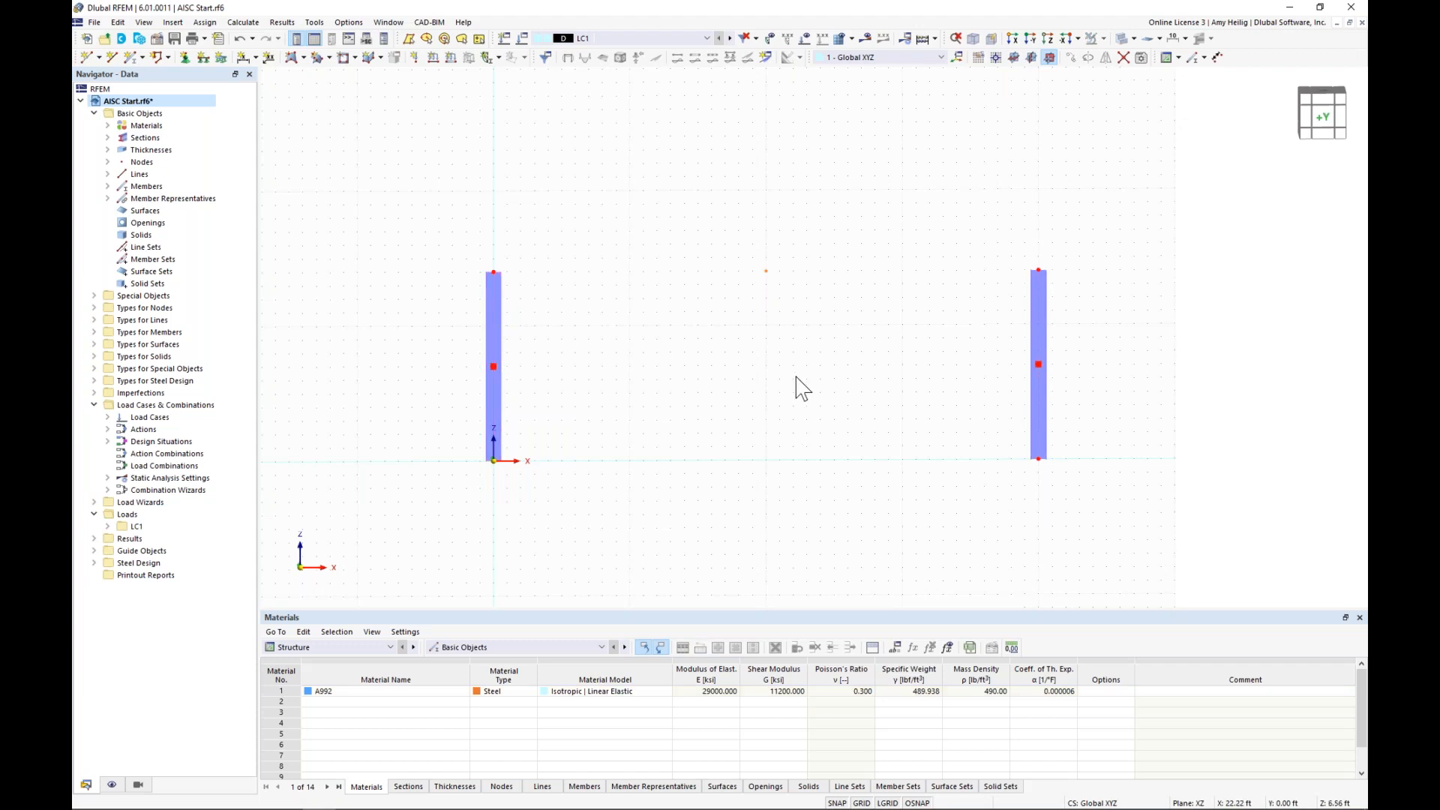
Step: Convert the midpoint node to the Standard type and raise its Z coordinate above the column tops
double_click(766, 273)
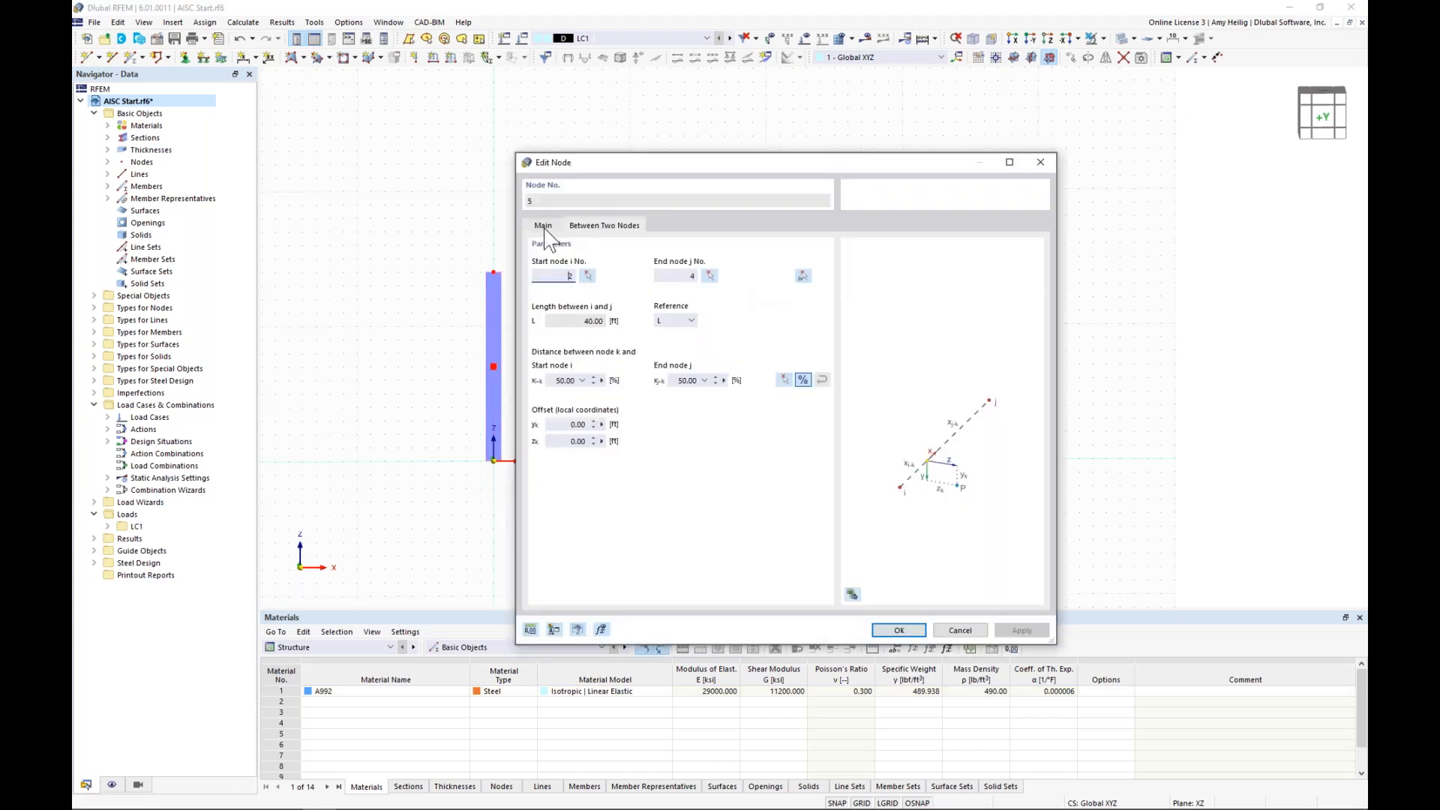
left_click(604, 278)
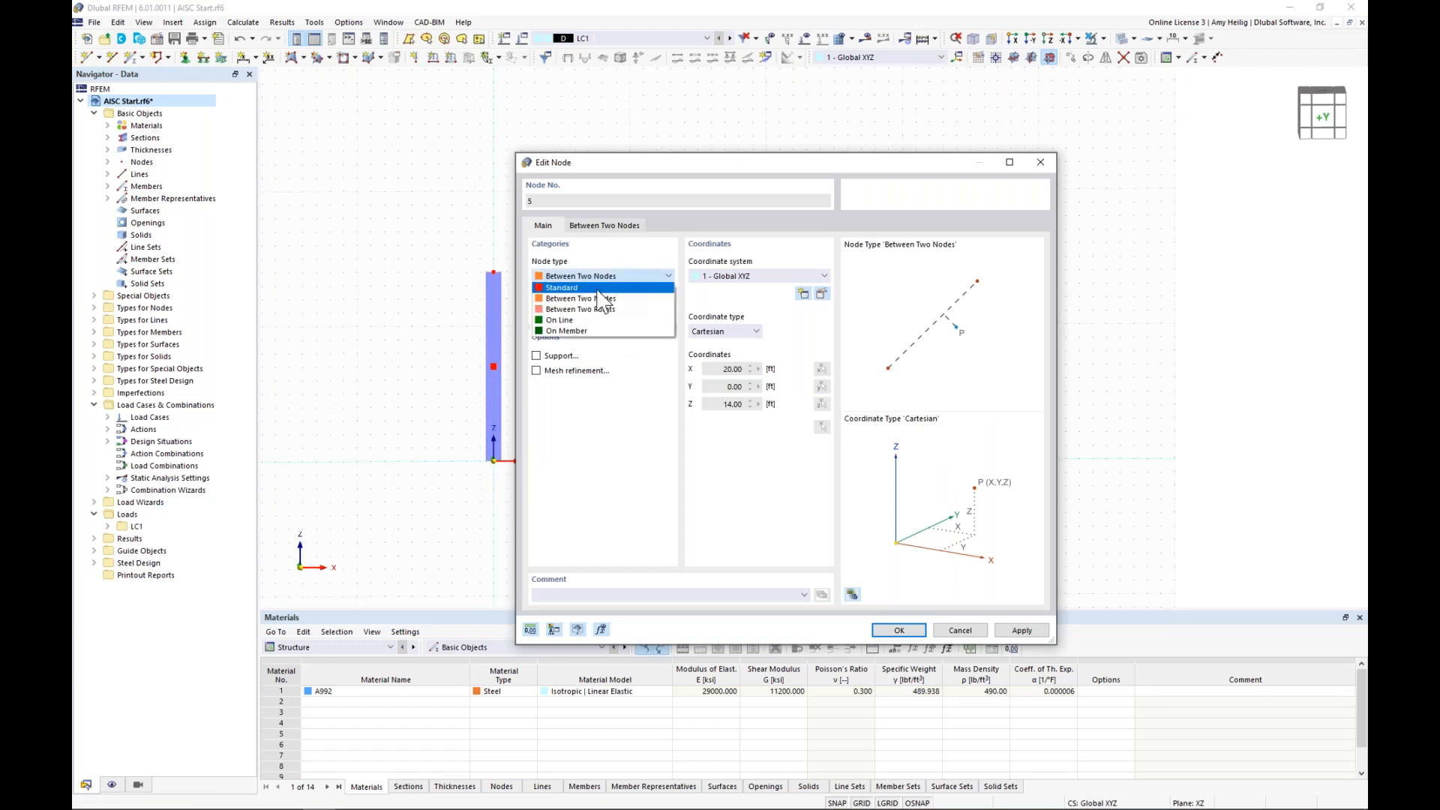
left_click(593, 288)
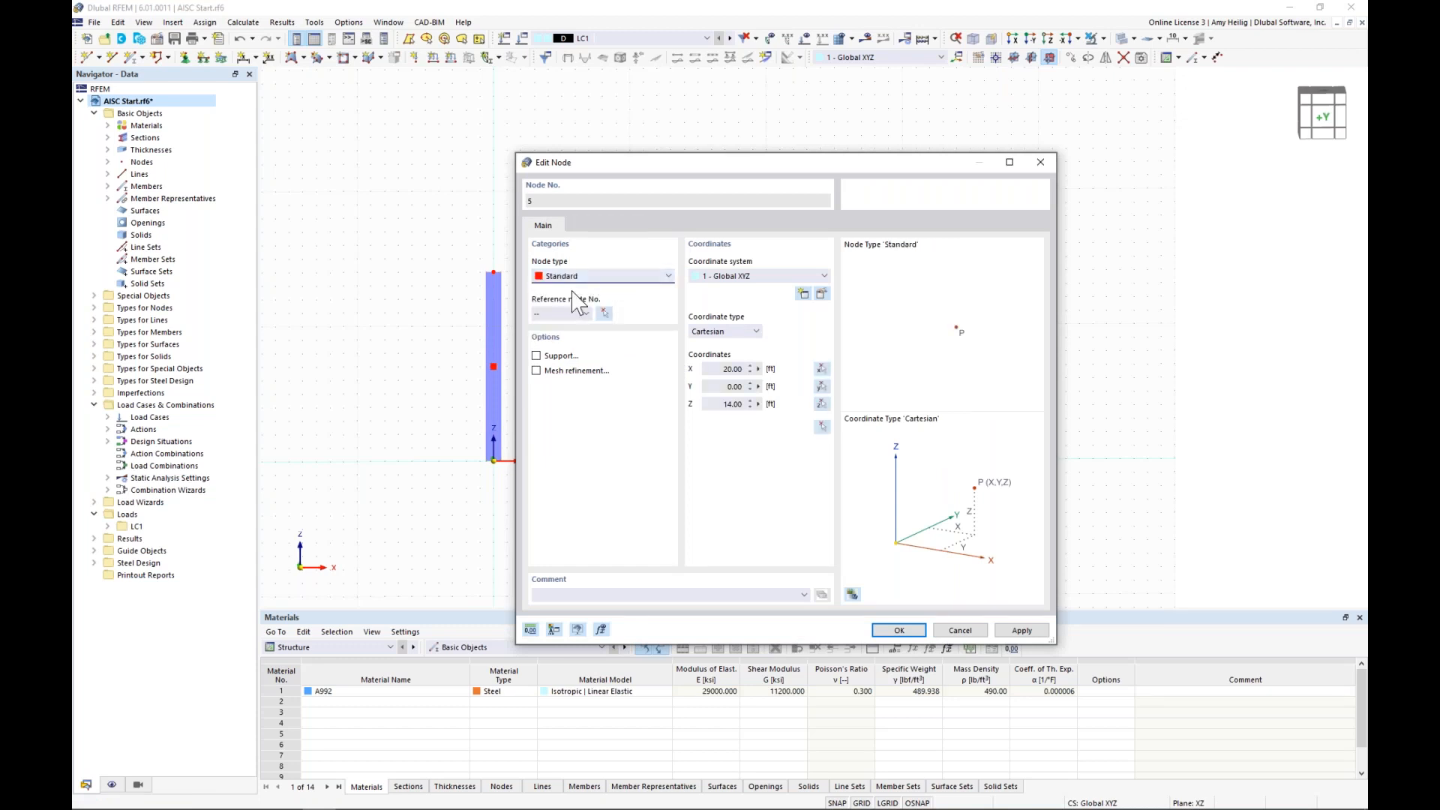
left_click(710, 405)
left_click(898, 631)
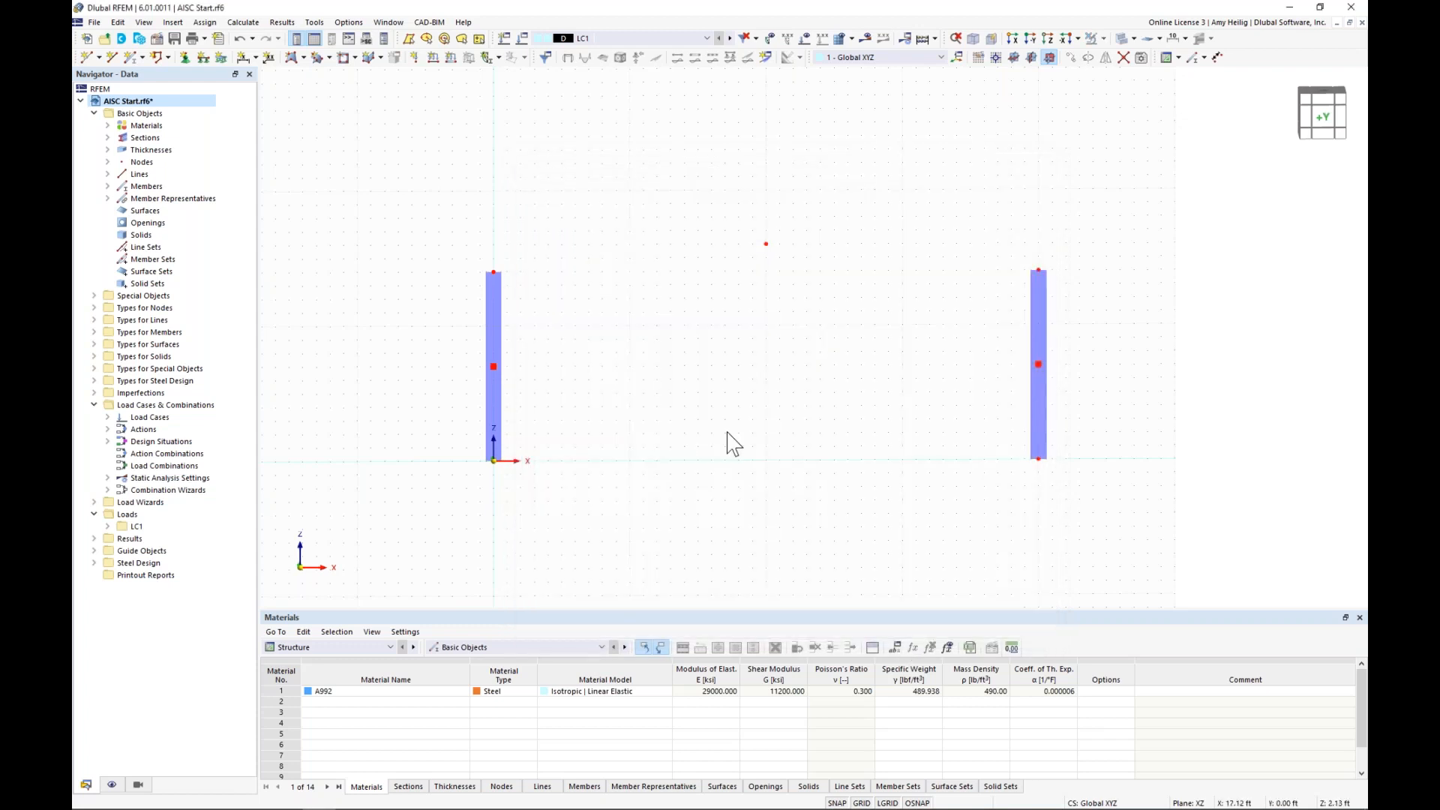
Step: Start a new beam member without design properties, using the Tapered at start of member distribution with Top alignment
scroll(735, 289, "up", 1)
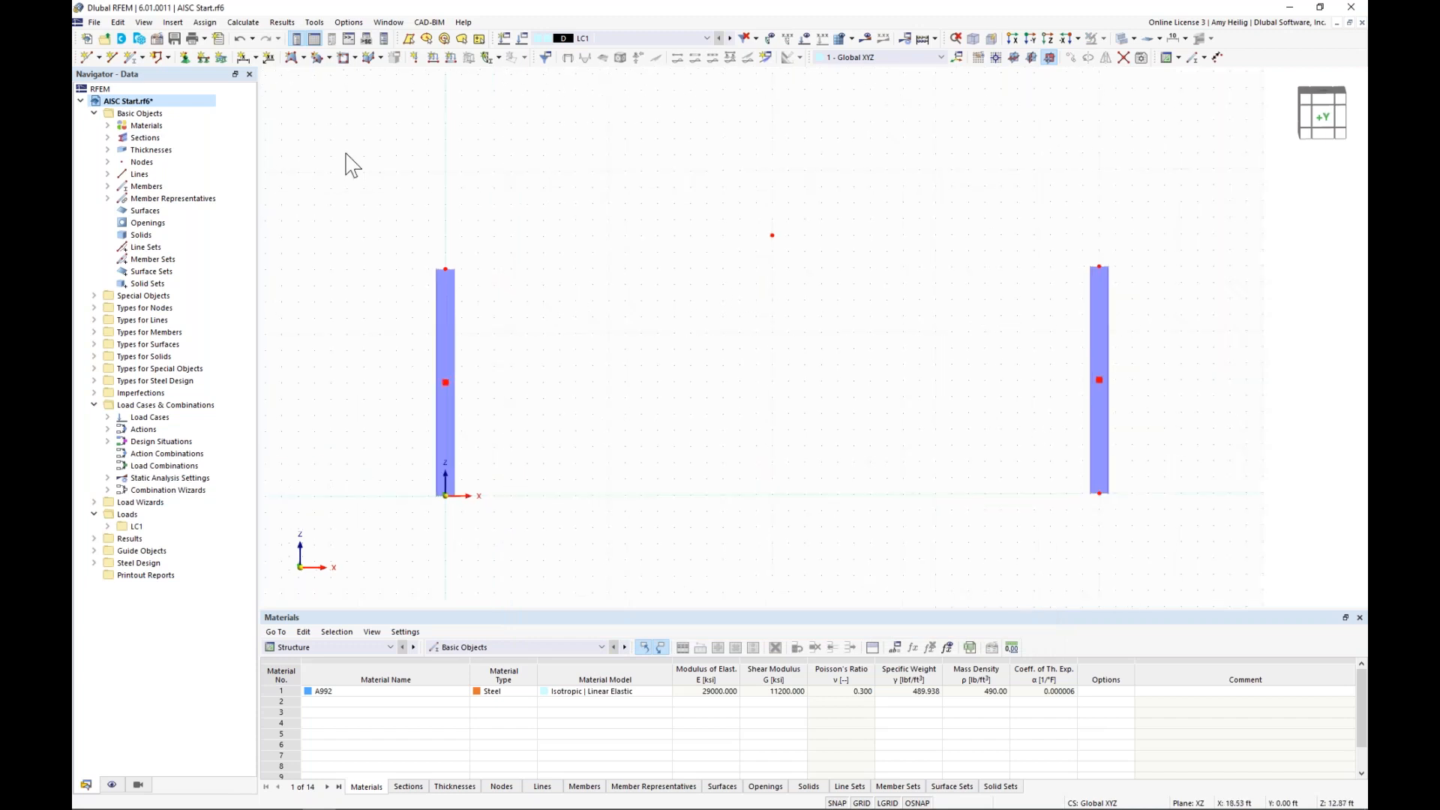
left_click(131, 58)
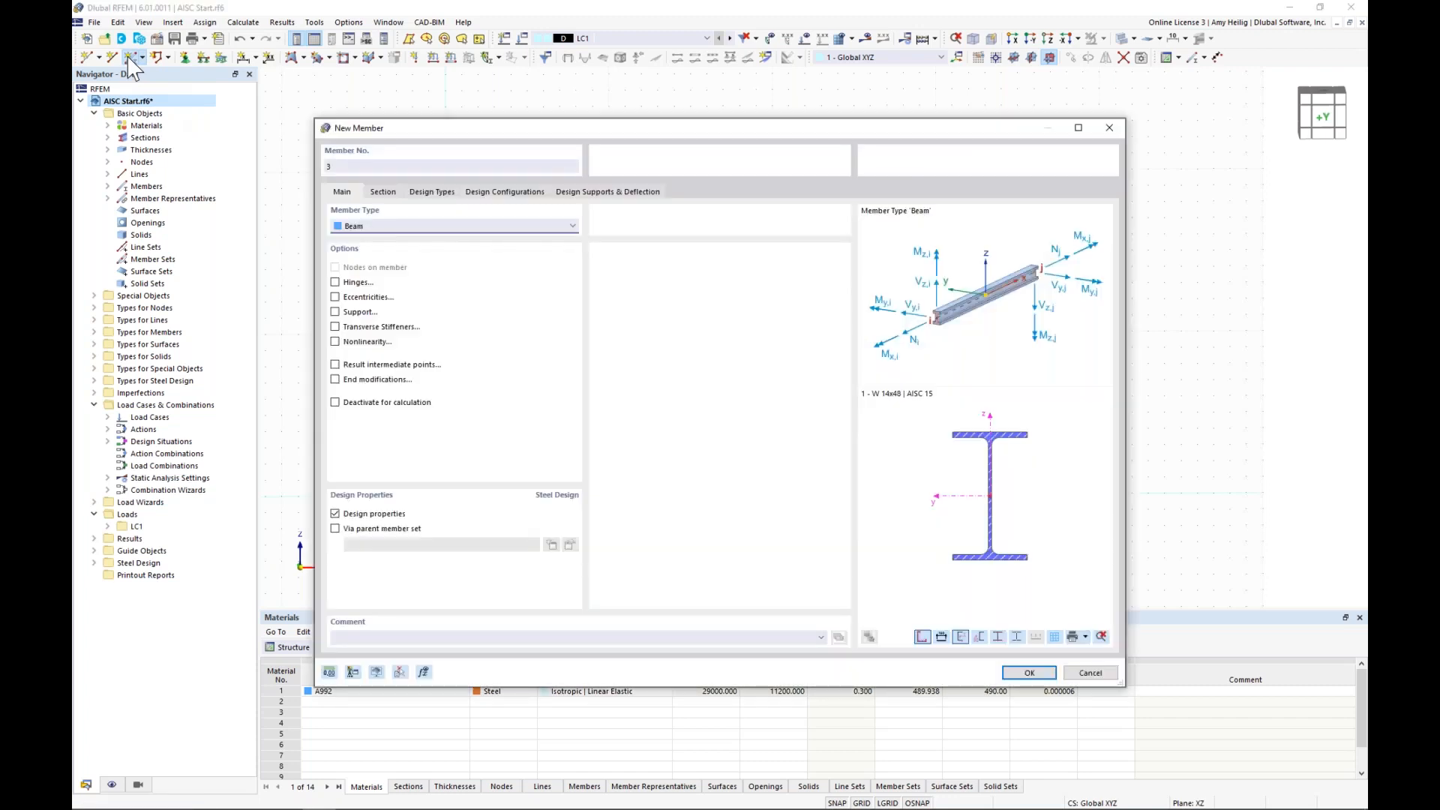
left_click(336, 514)
left_click(383, 193)
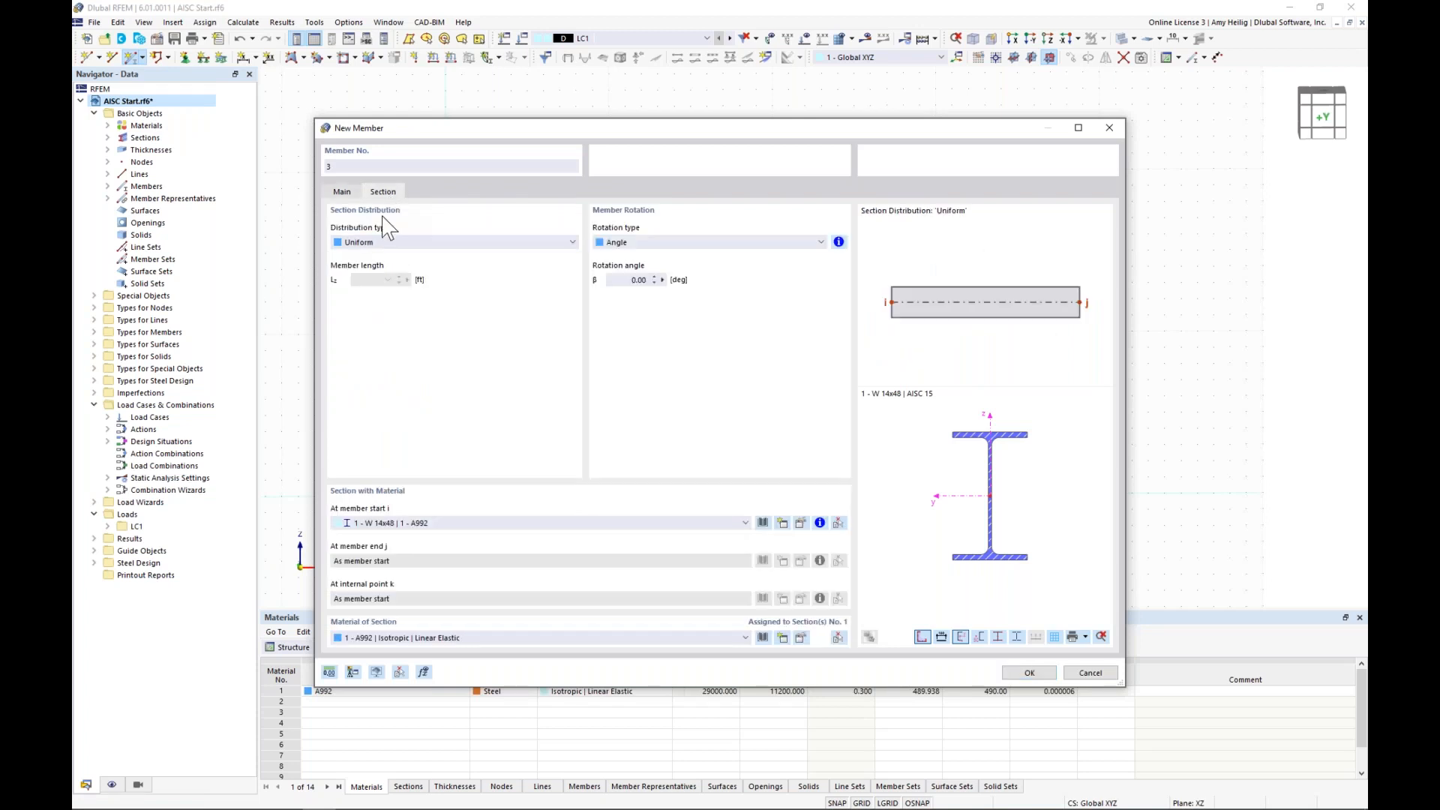
left_click(385, 244)
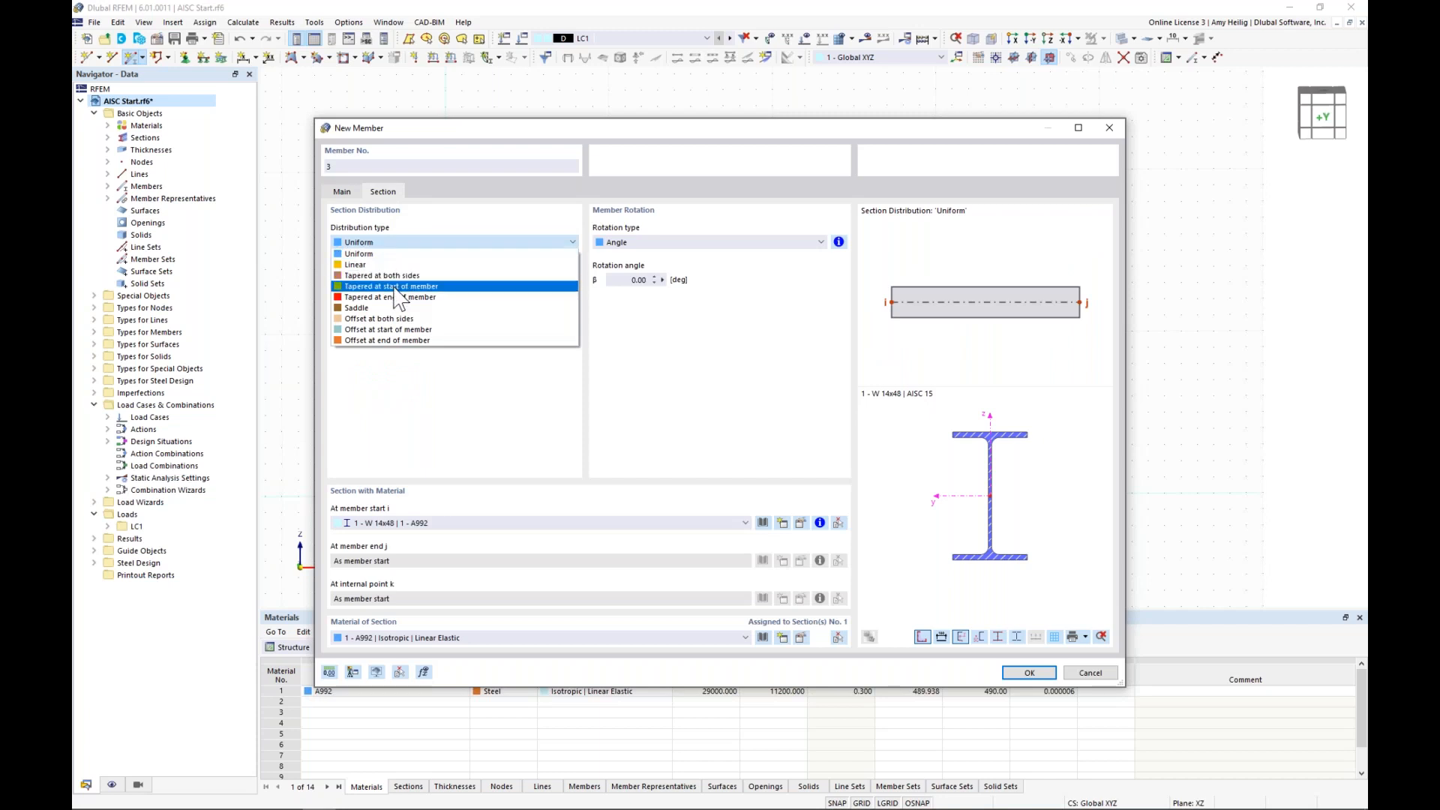
left_click(396, 289)
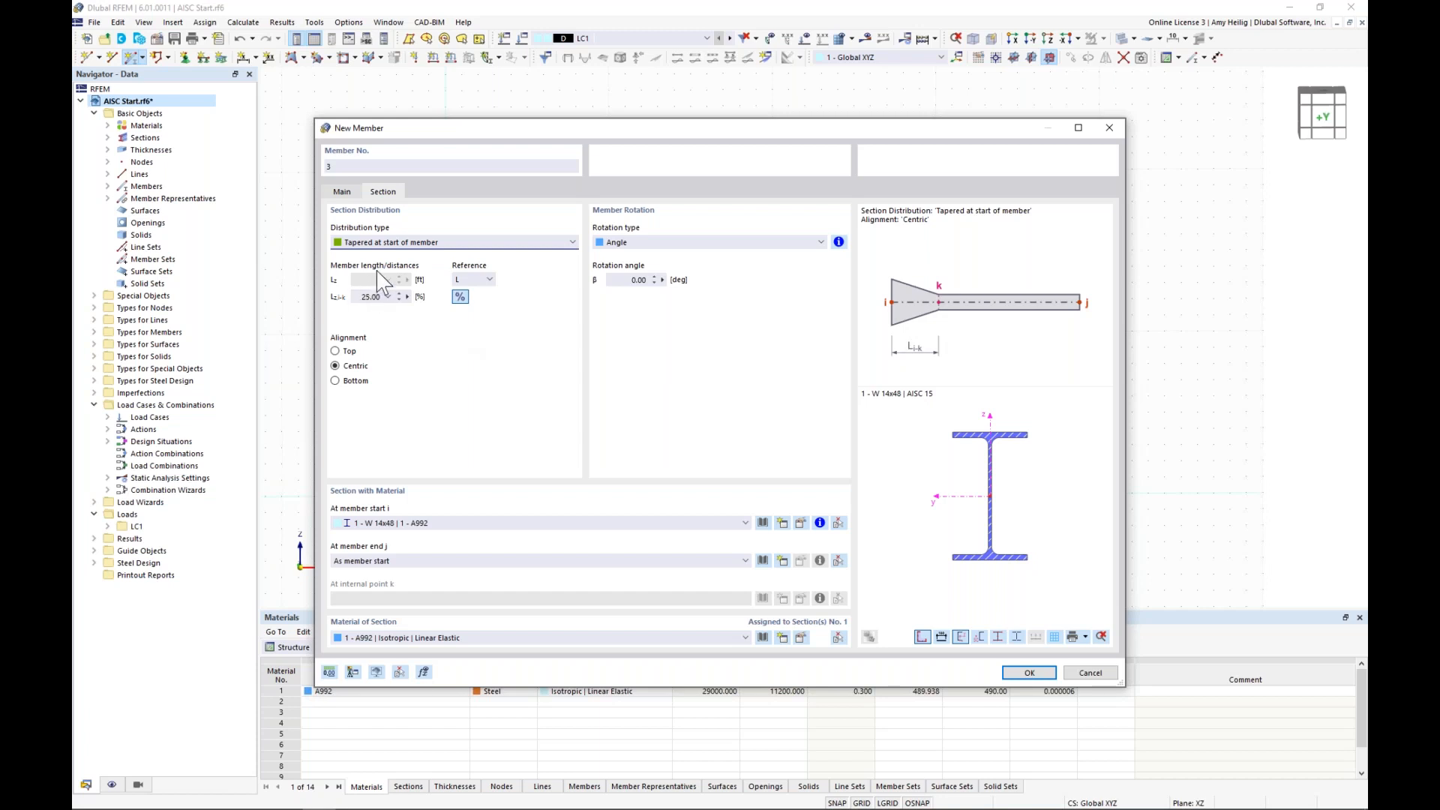
left_click(335, 351)
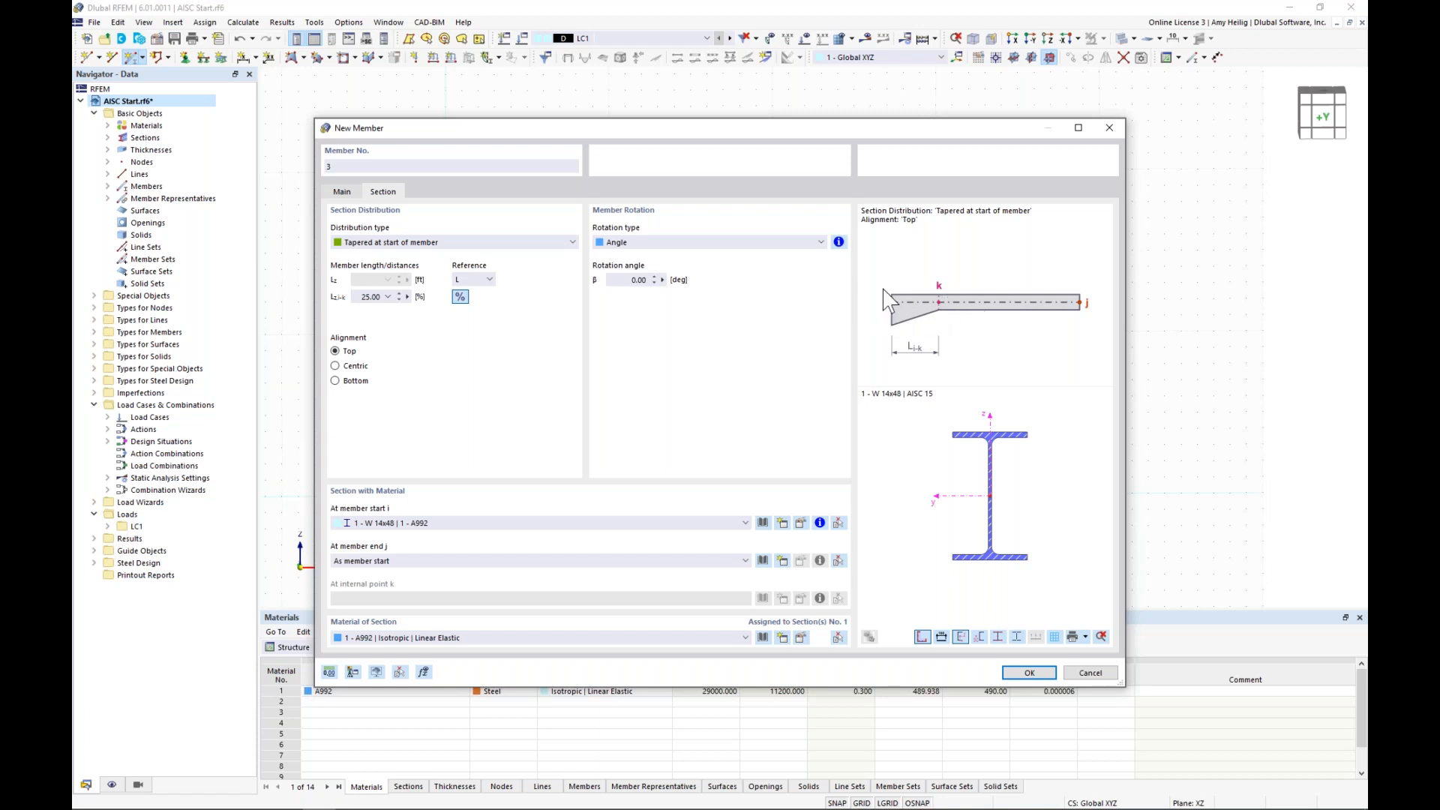
Step: Assign the standardized AISC 15 section W 12x26 in A992 to the member start
left_click(763, 523)
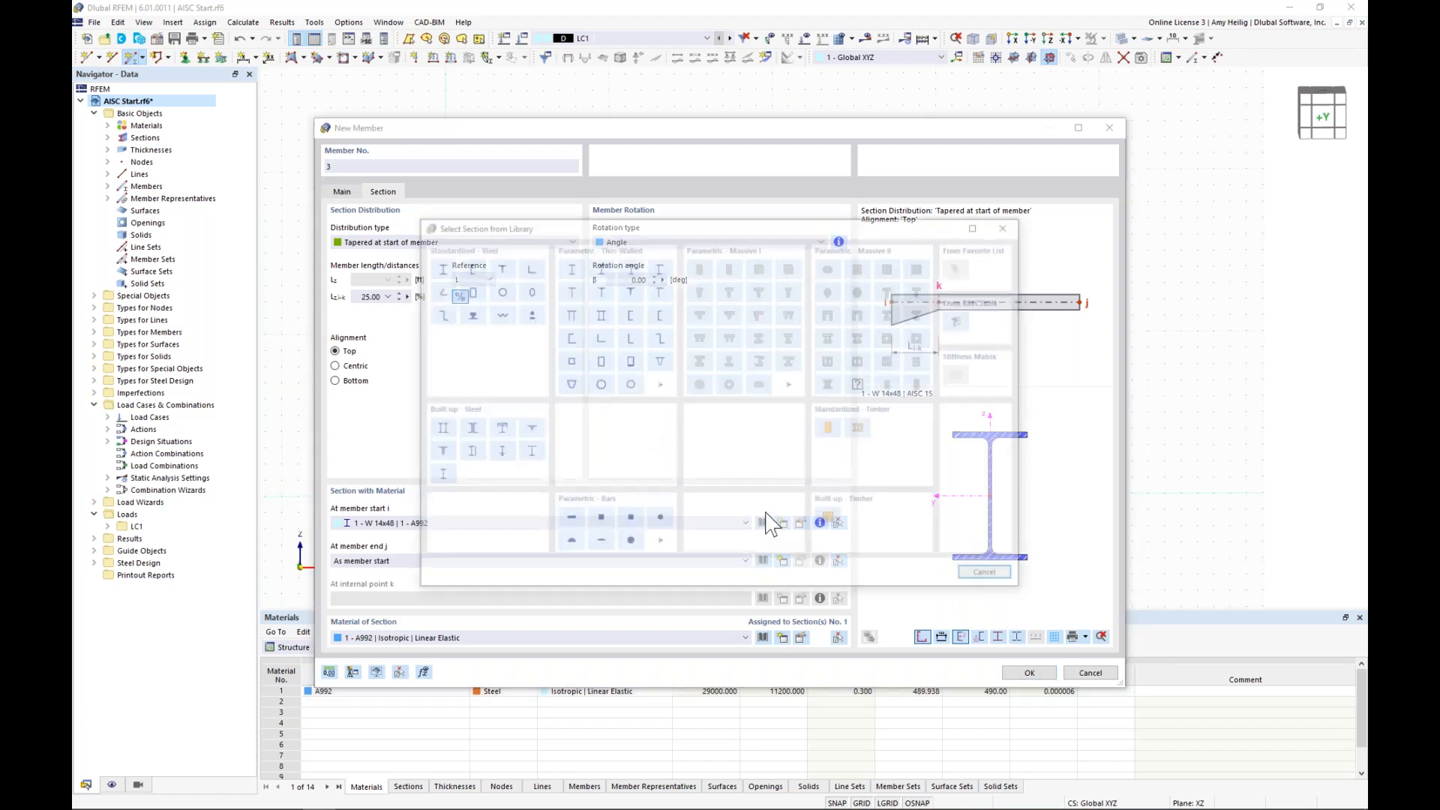
left_click(435, 267)
left_click(389, 209)
left_click_drag(851, 188, 835, 521)
left_click(808, 550)
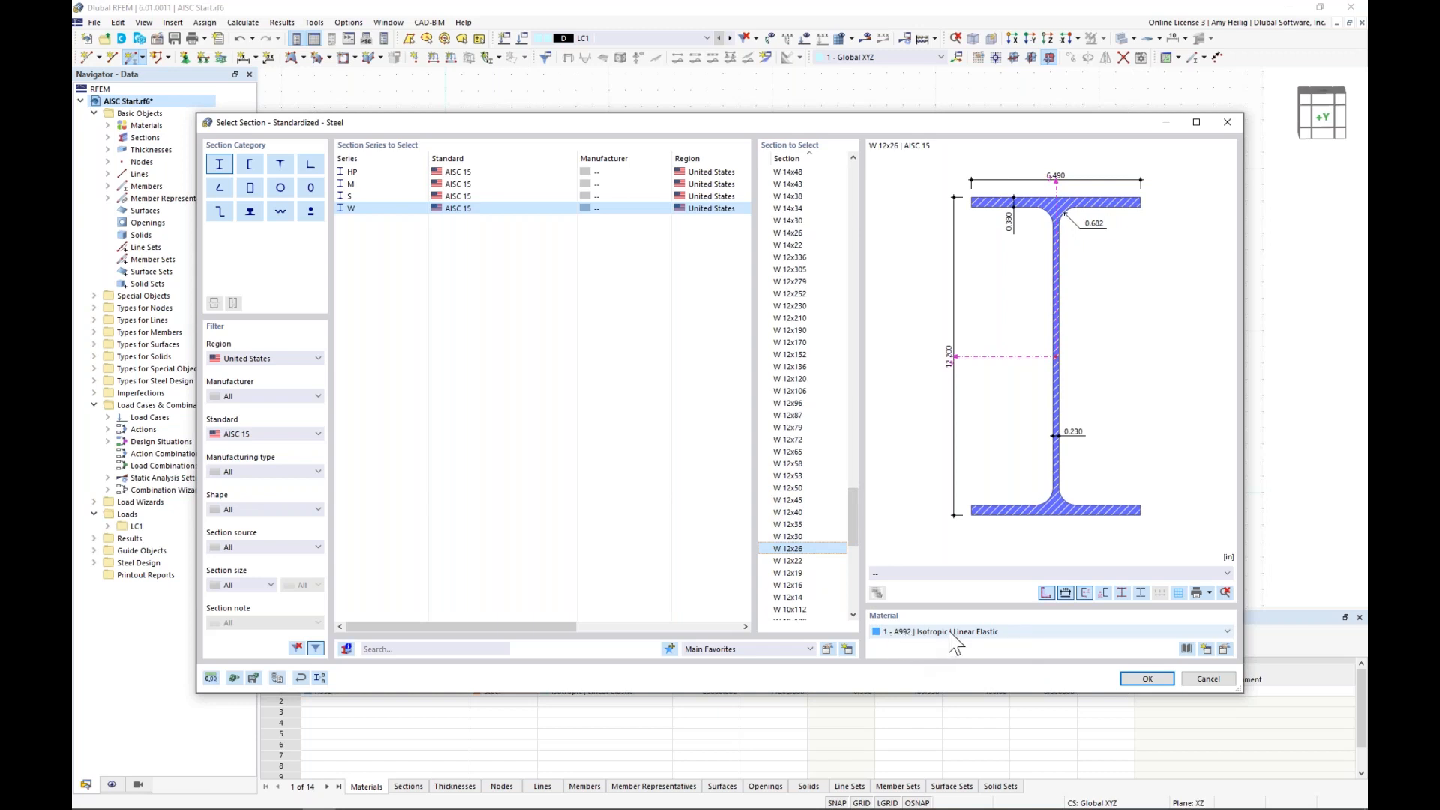
left_click(1145, 678)
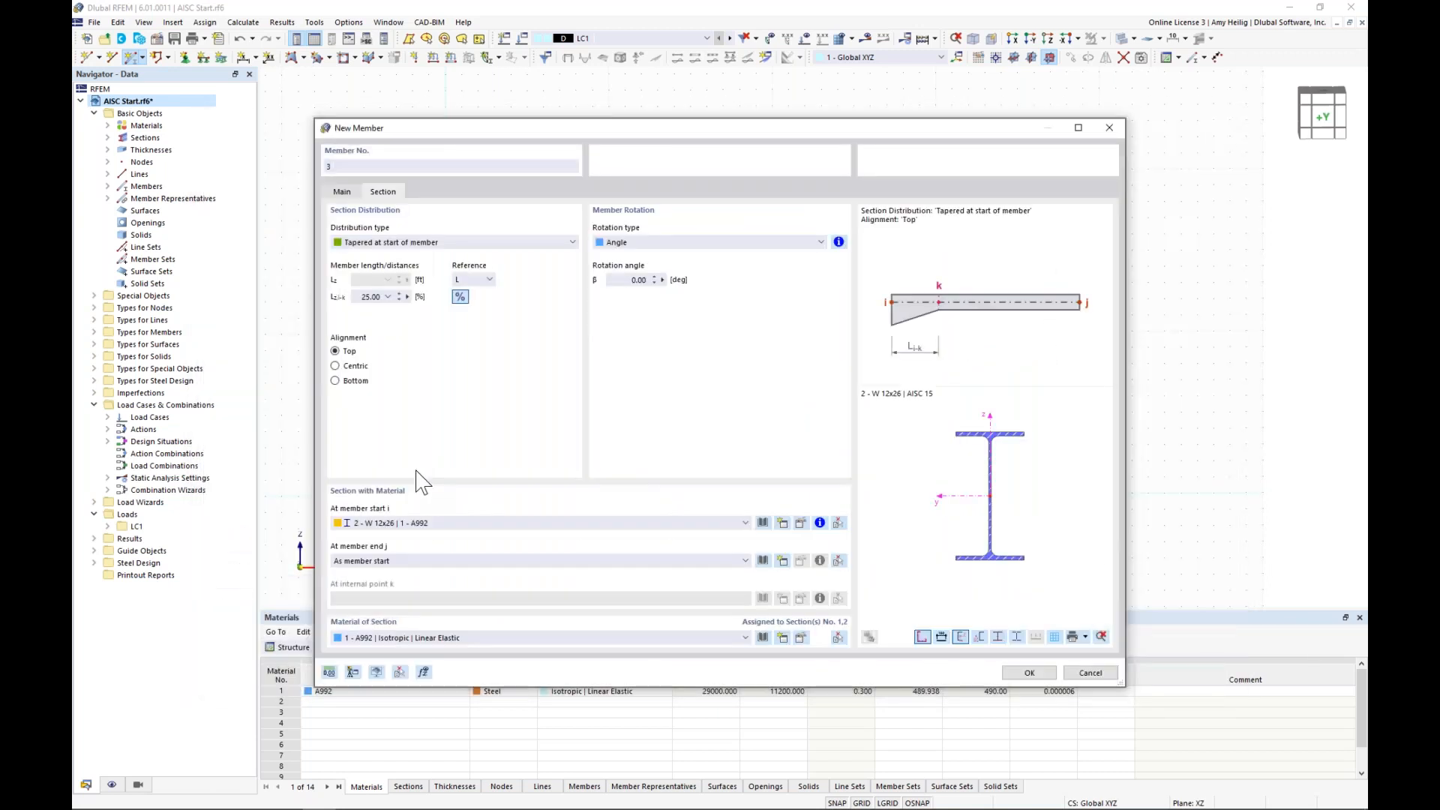
Step: Replace the start section with a parametric thin-walled I-section derived from W 12x26, with its depth d set to 24 in
left_click(763, 522)
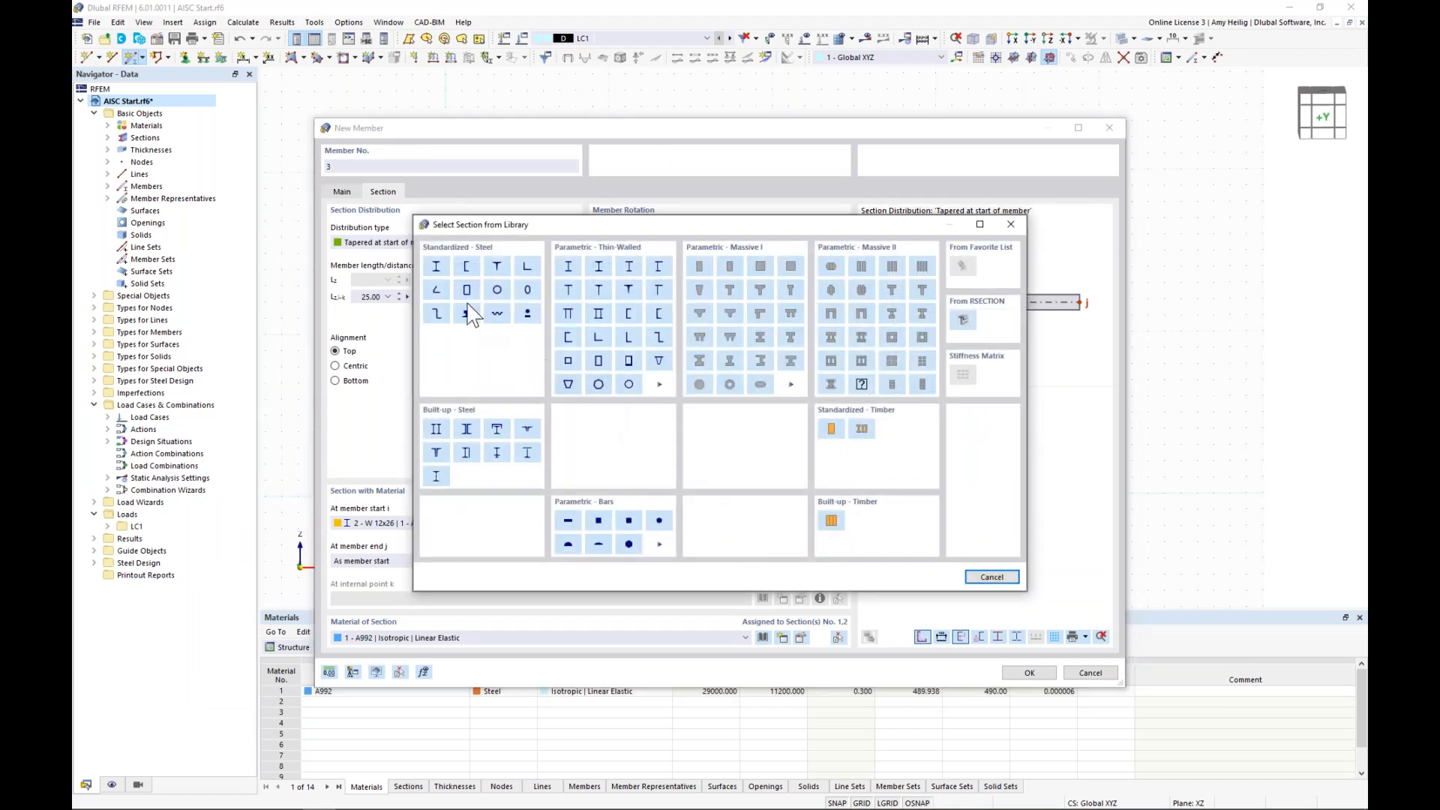
left_click(436, 273)
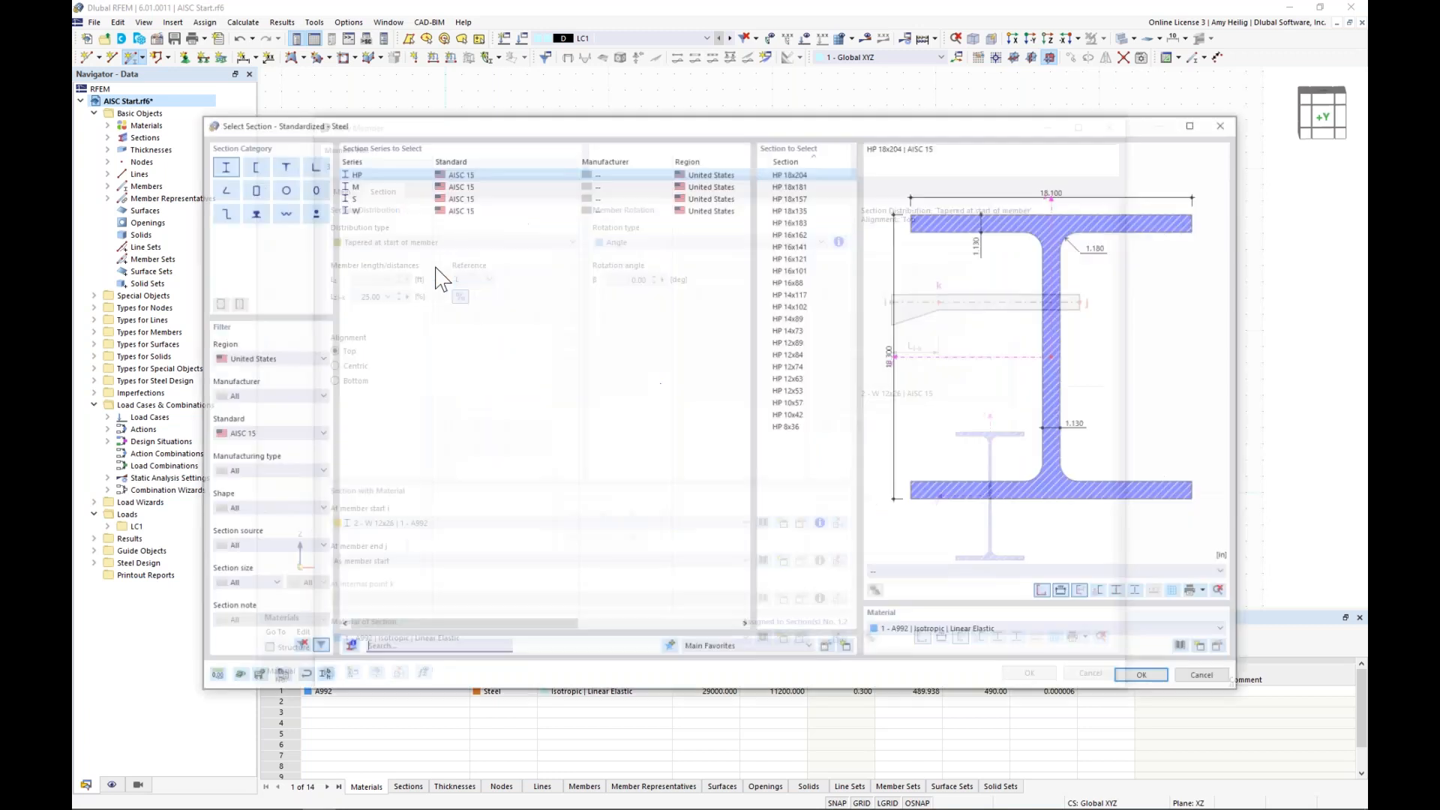
left_click_drag(850, 183, 839, 523)
scroll(818, 504, "down", 1)
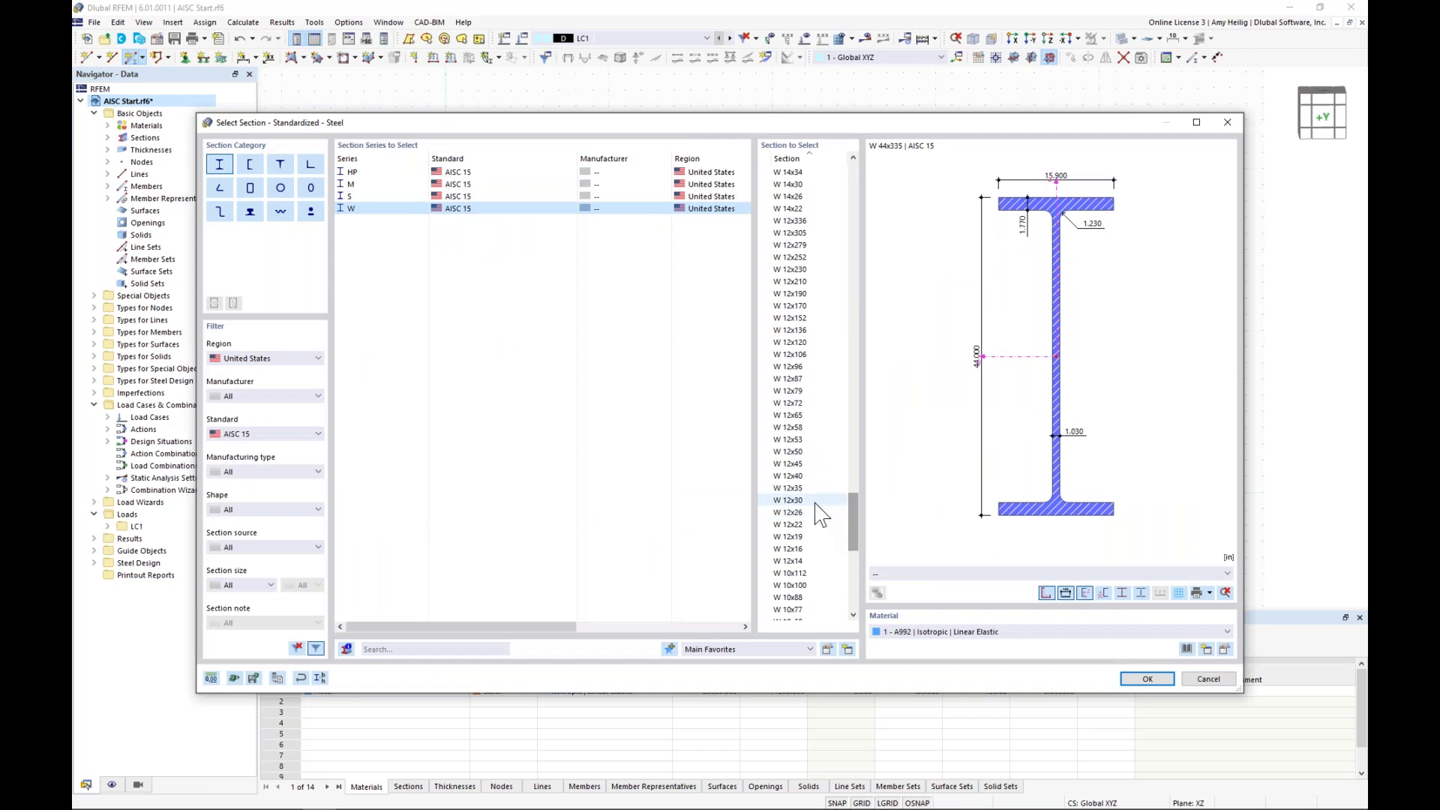
left_click(788, 511)
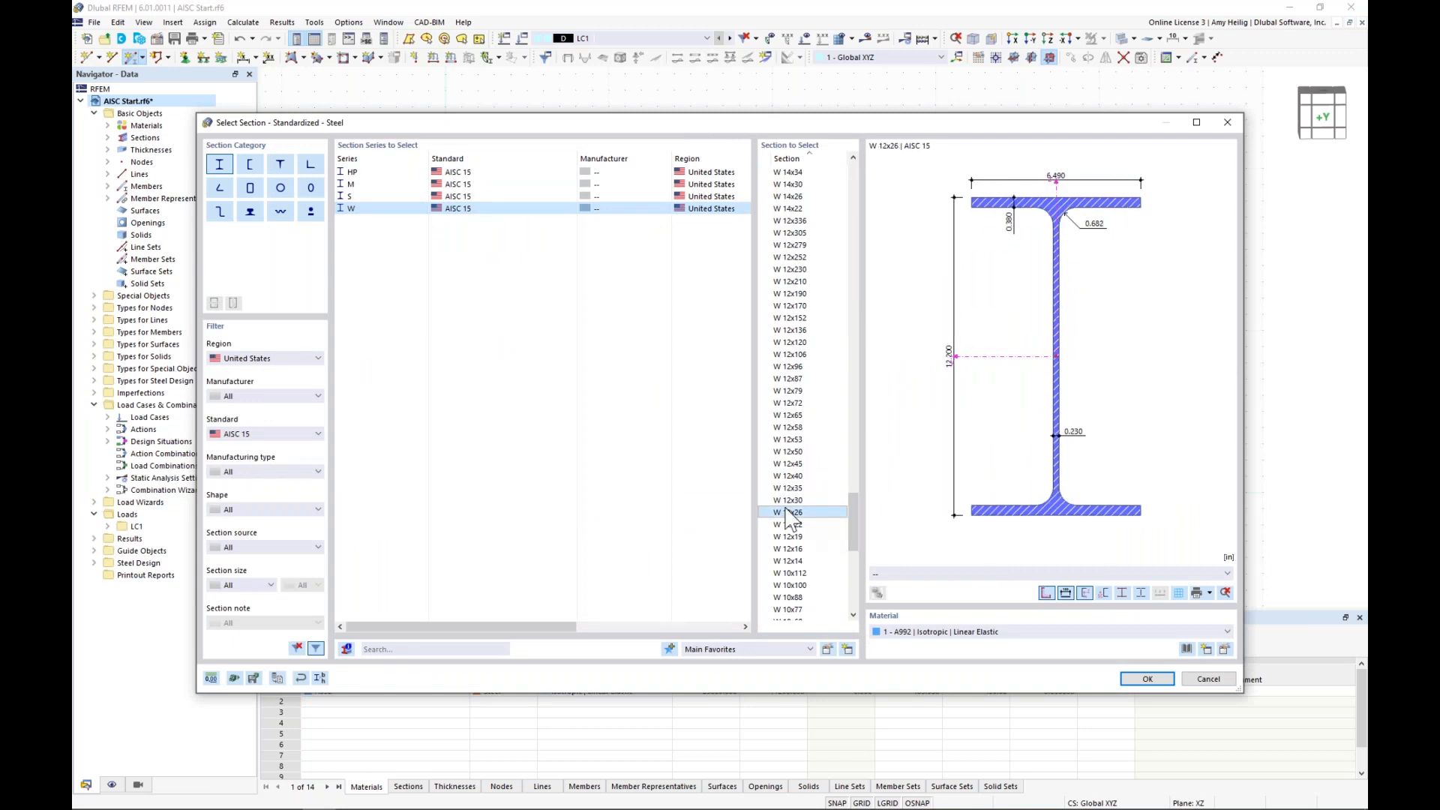
left_click(319, 678)
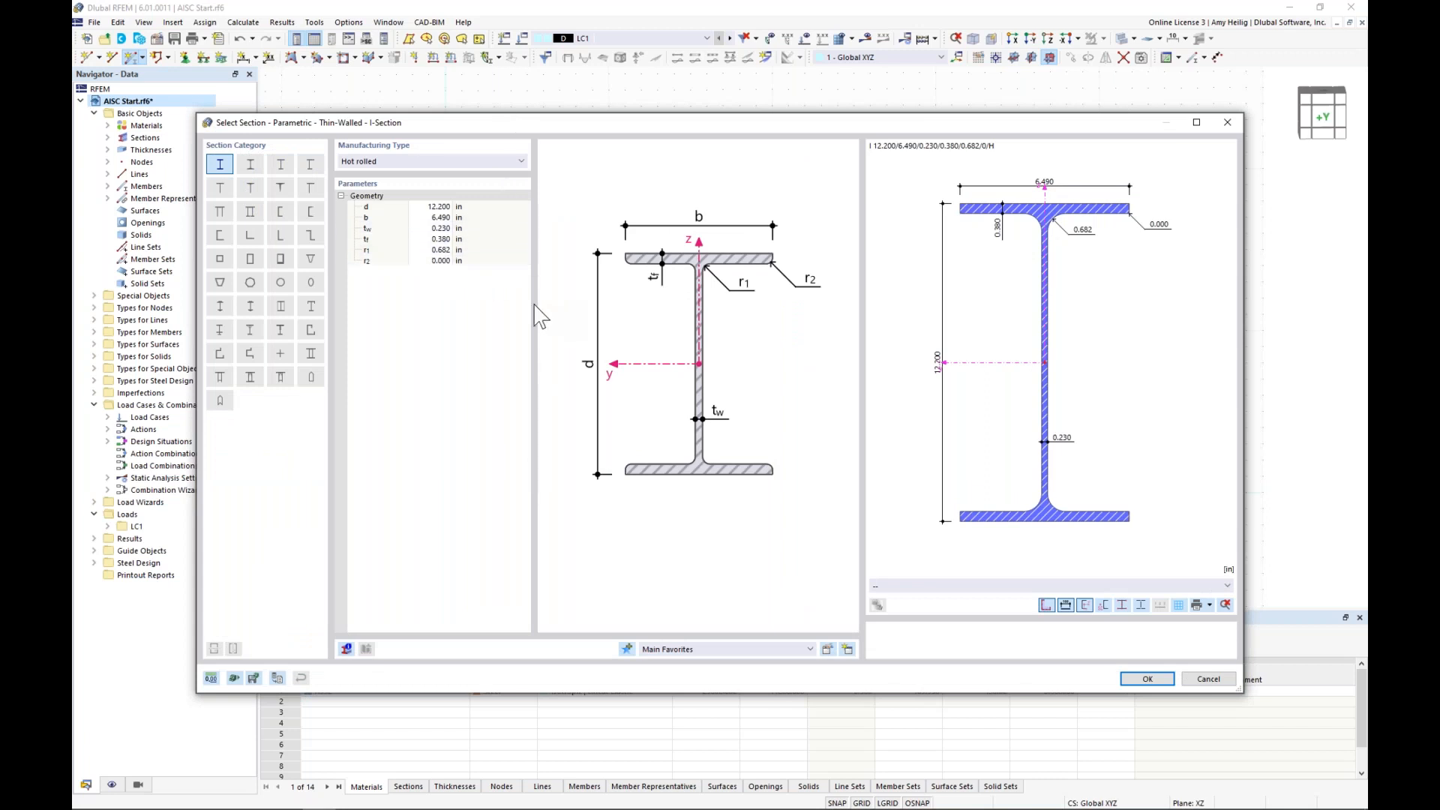
left_click(433, 207)
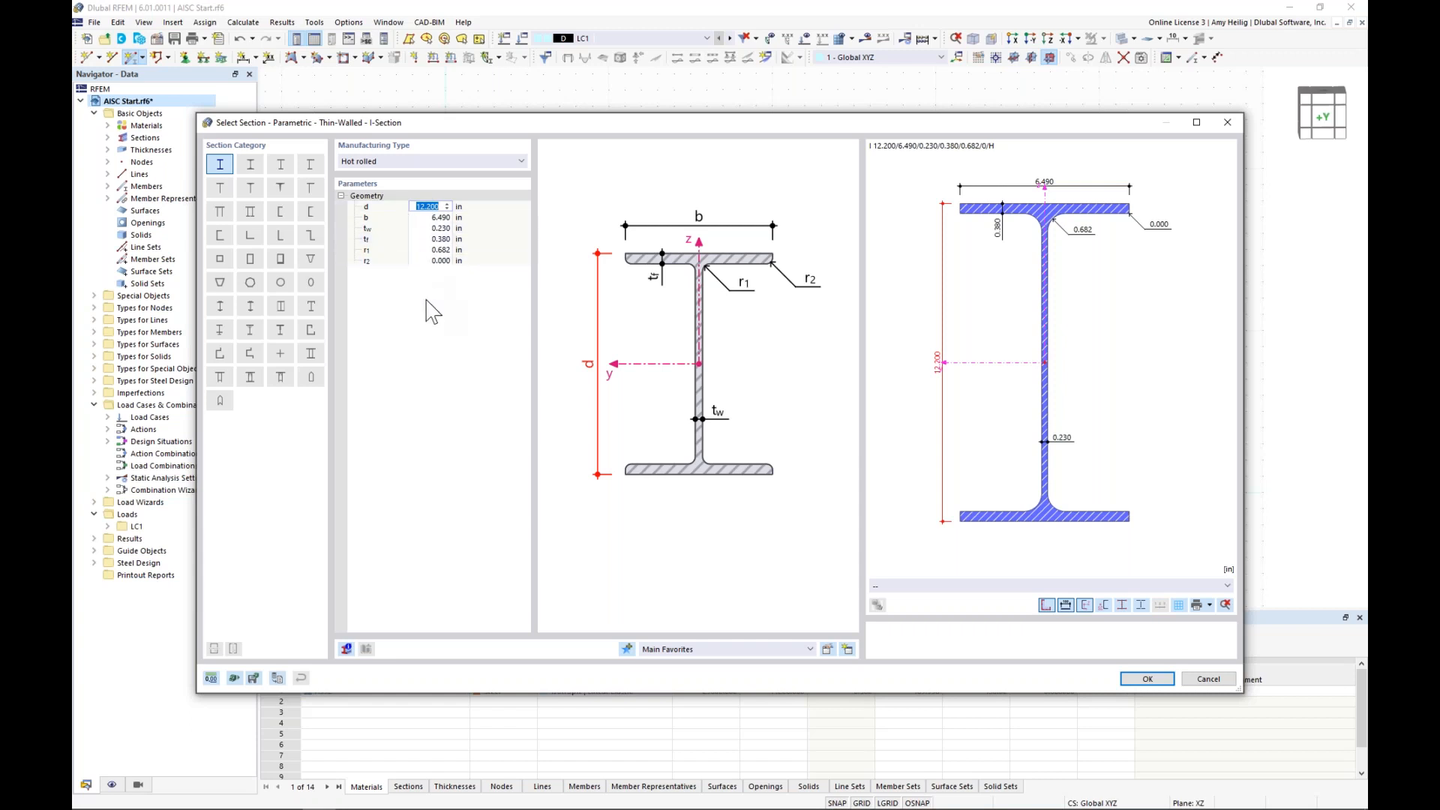
type("24")
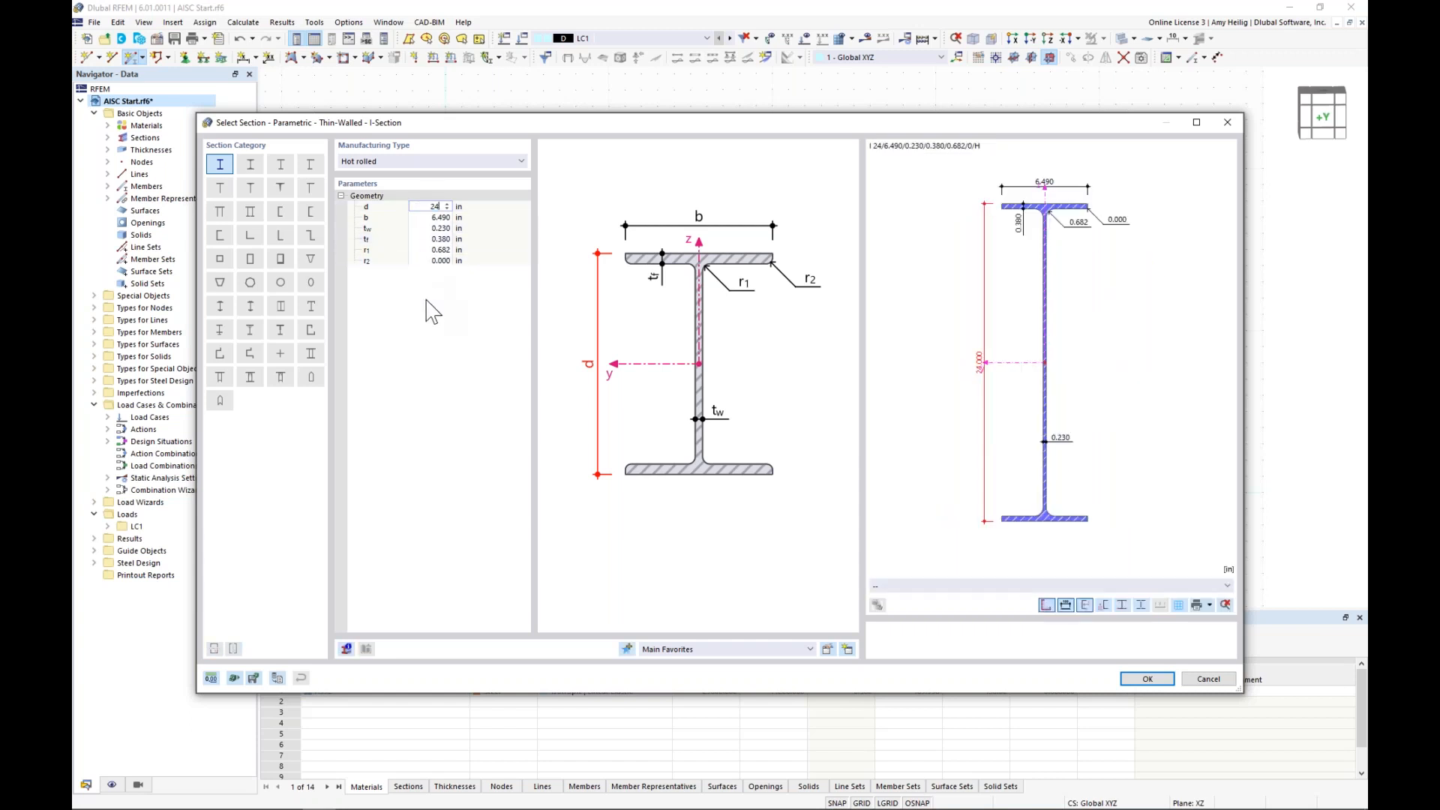
left_click(1148, 682)
left_click(1035, 669)
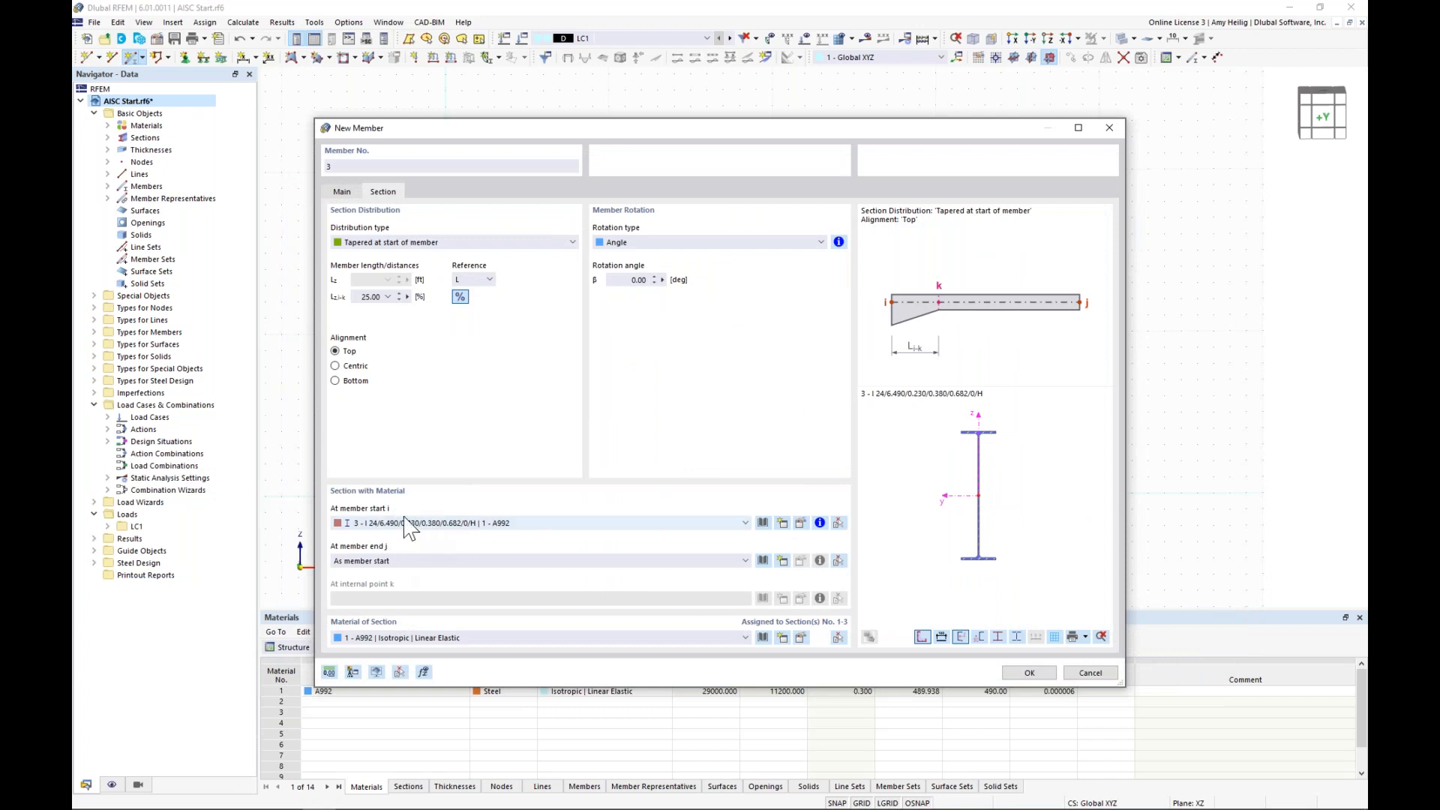
Step: Set the member end section to W 12x26 and place the tapered rafter from the first column's top to the raised ridge node
left_click(610, 561)
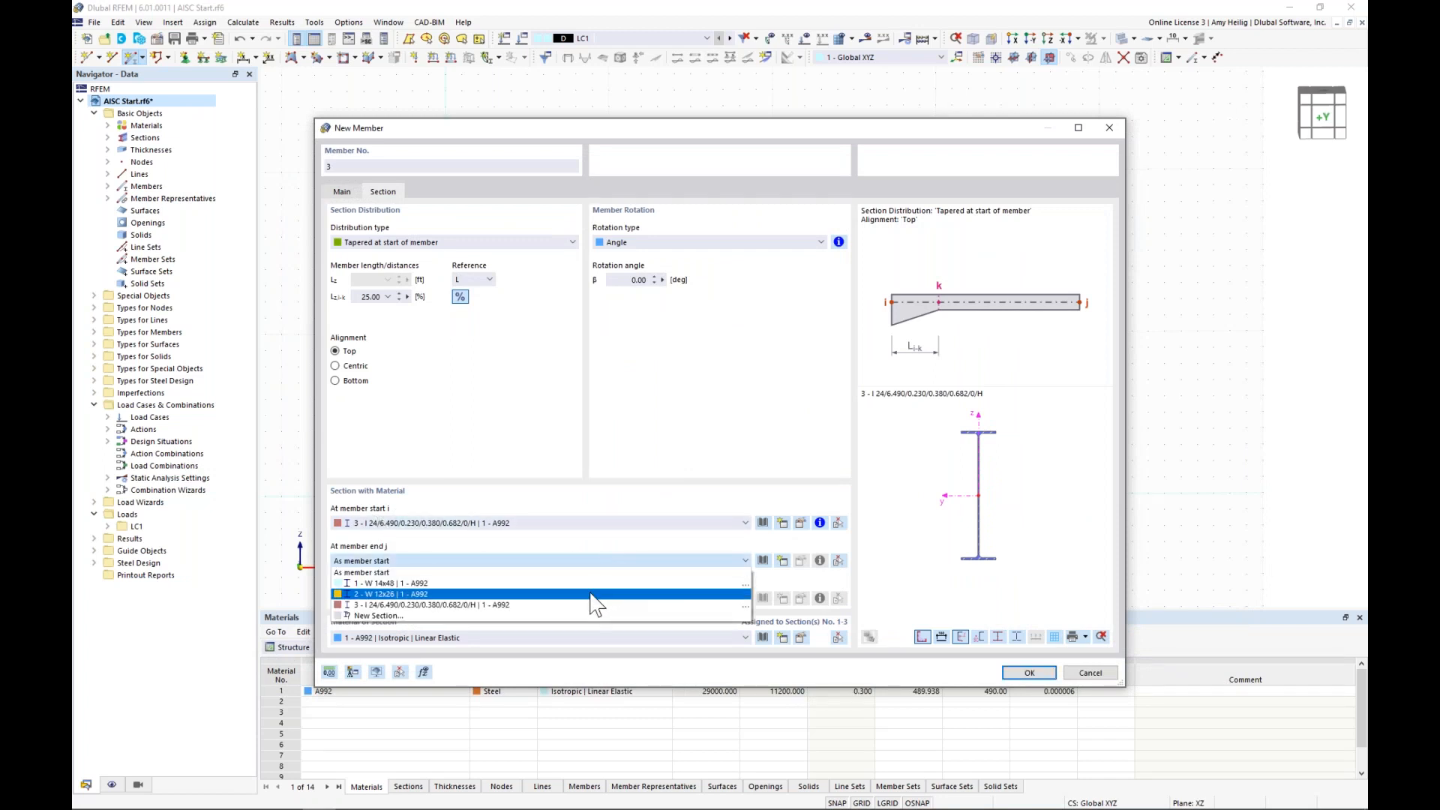
left_click(597, 594)
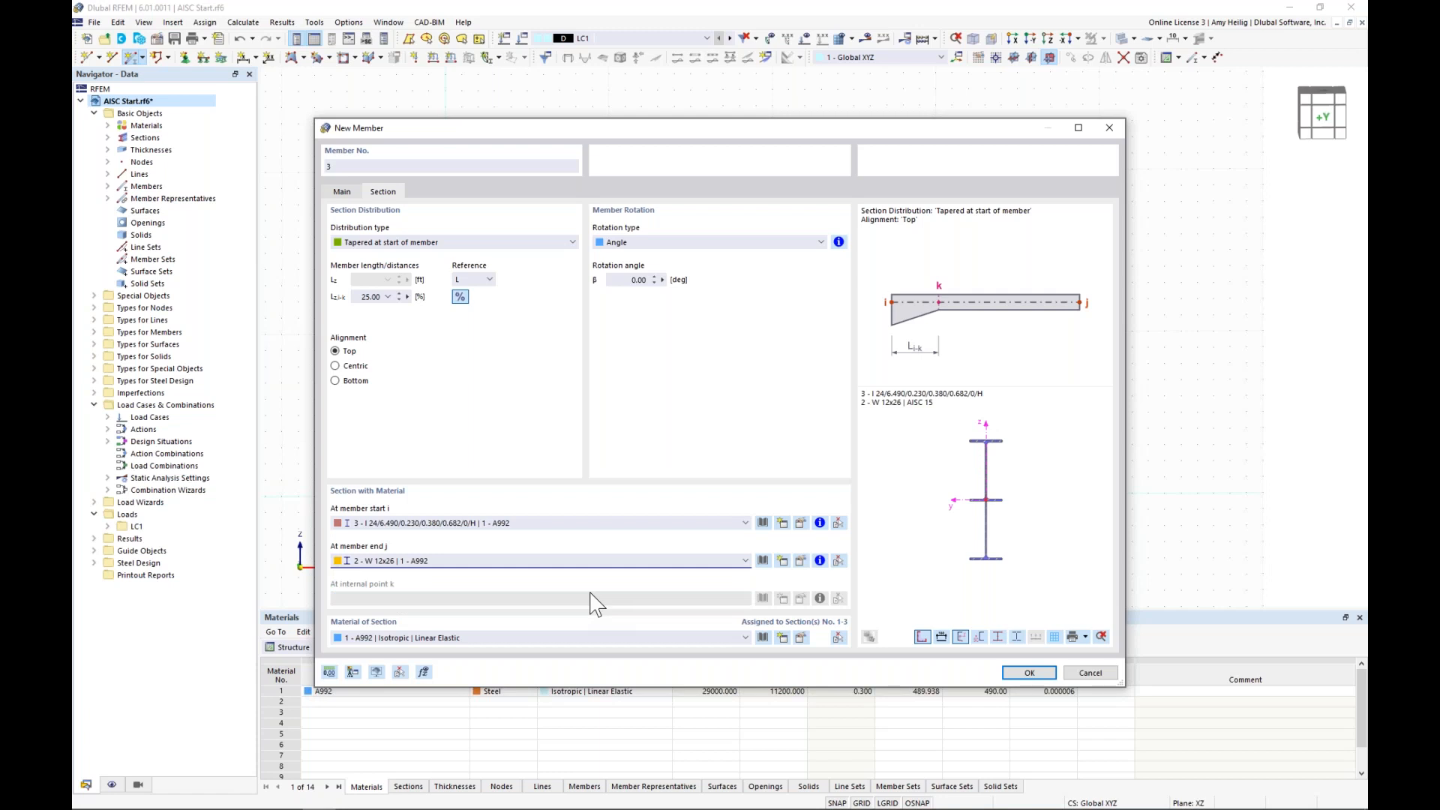
left_click(1029, 672)
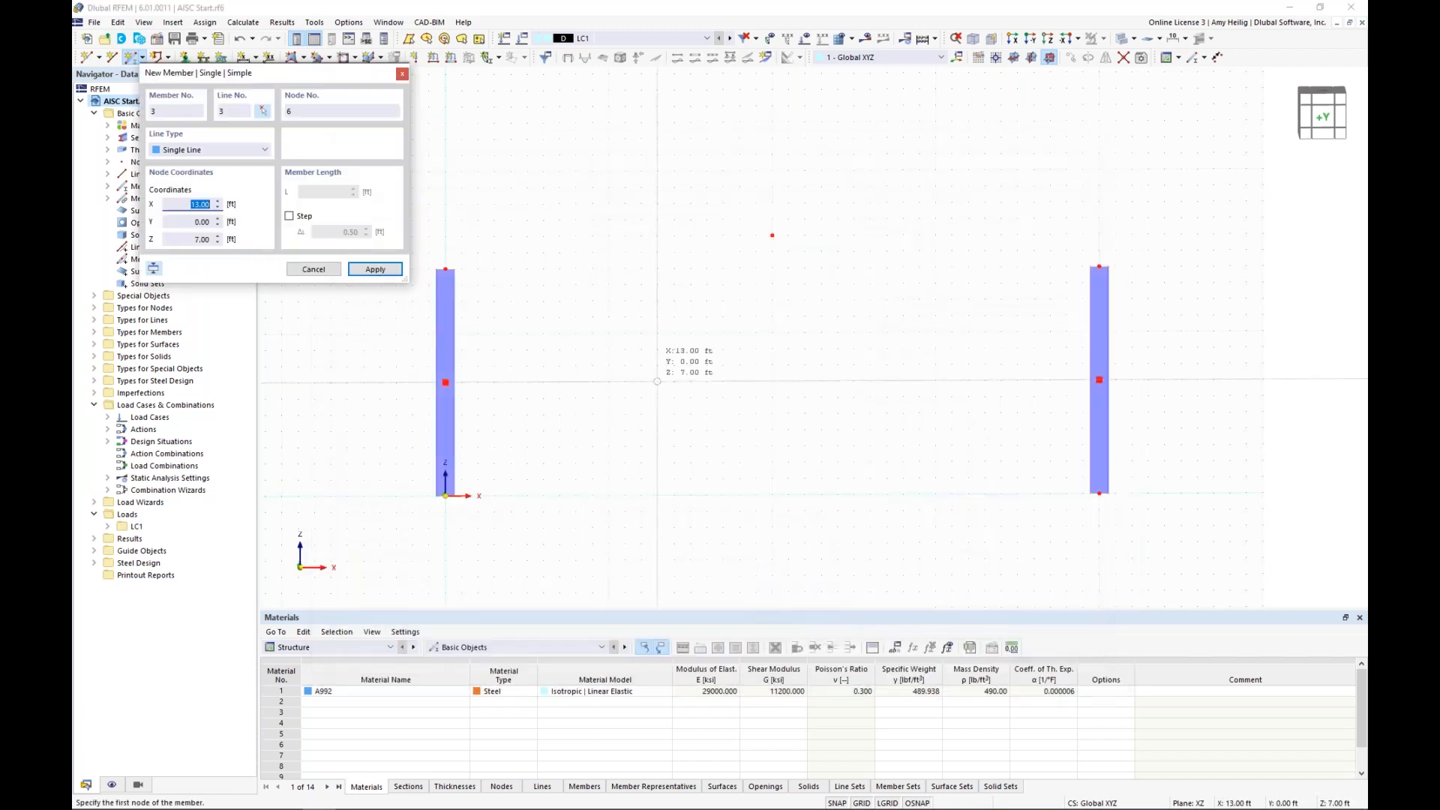
left_click(445, 269)
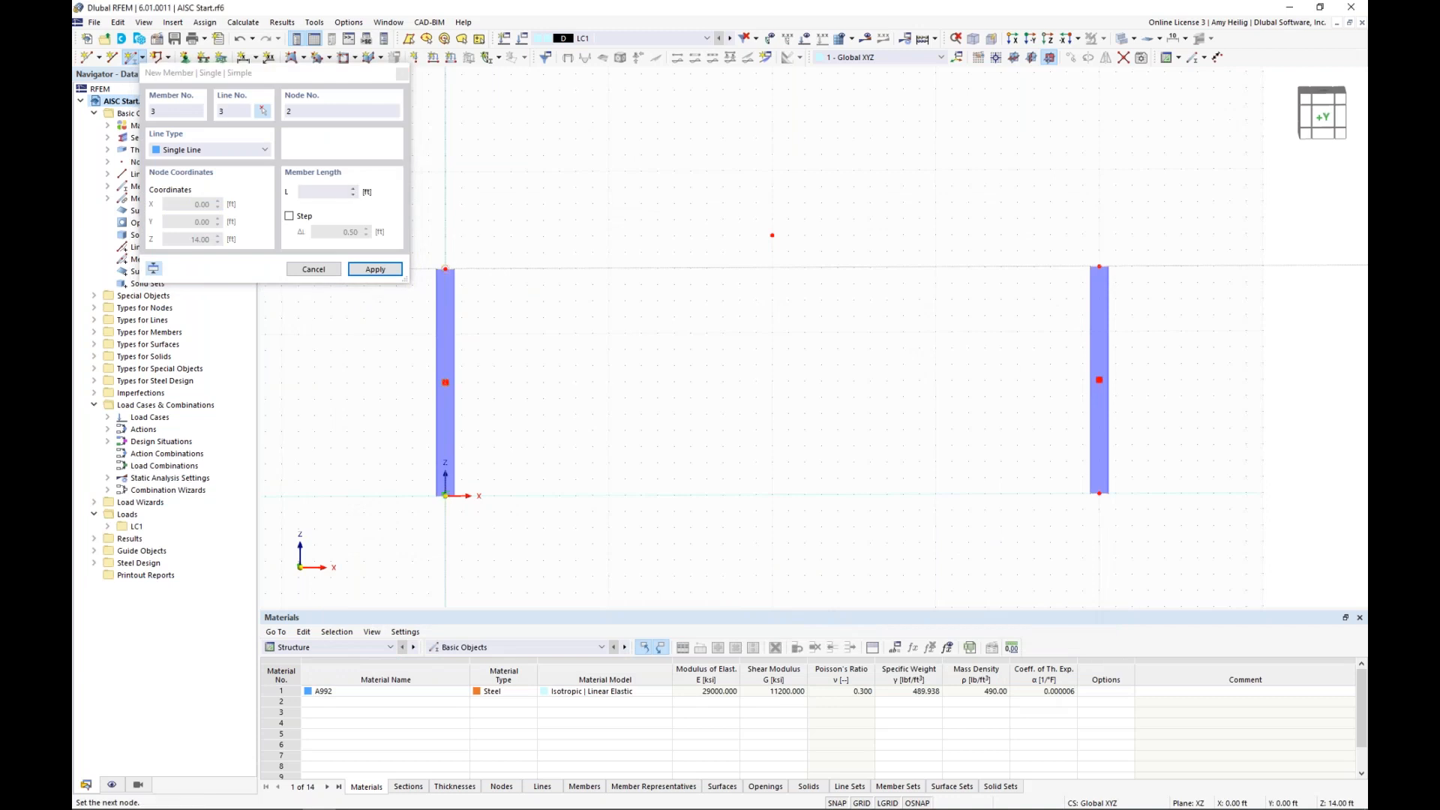
left_click(771, 236)
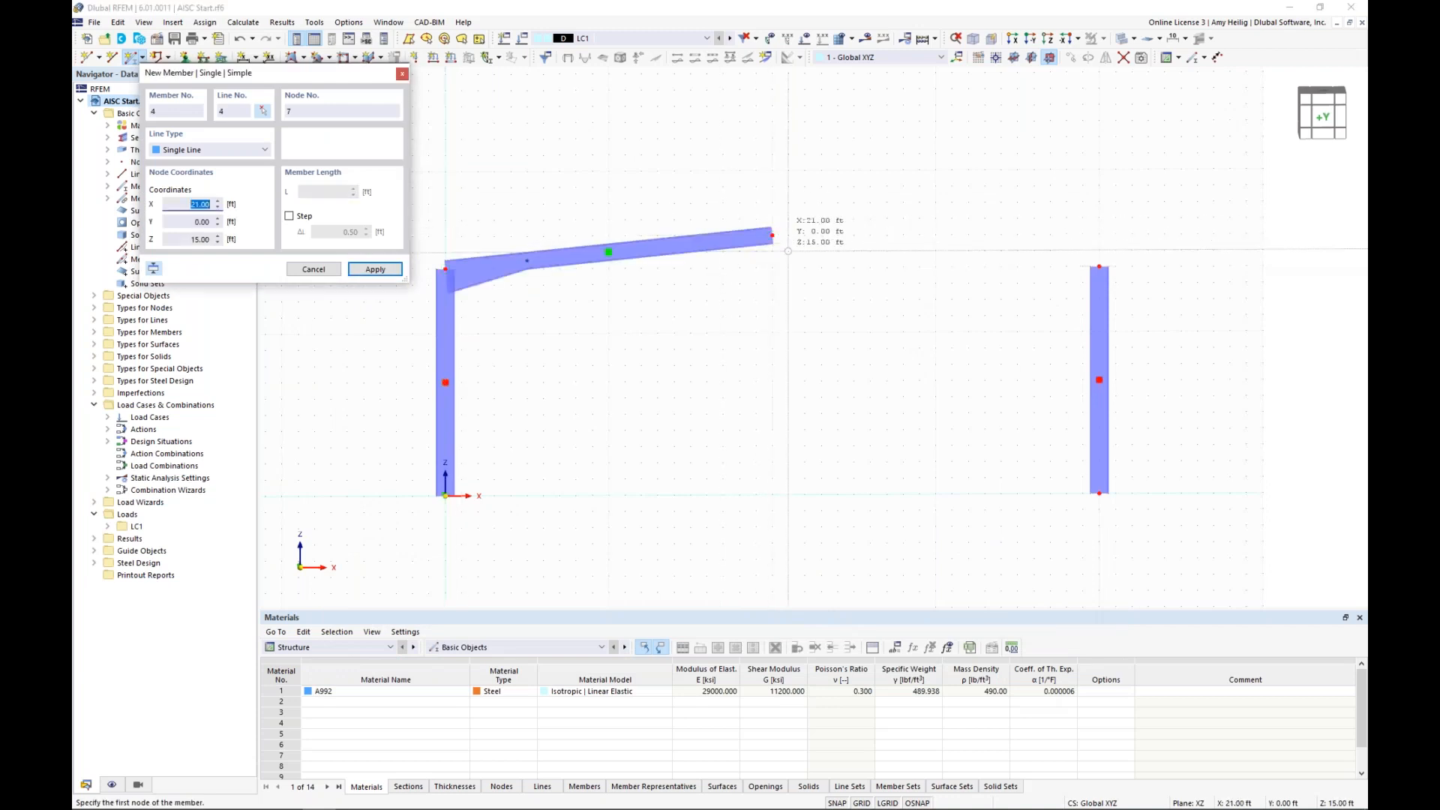
Step: Place the second tapered rafter from the other column's top to the ridge node, and end the member placement
left_click(1099, 266)
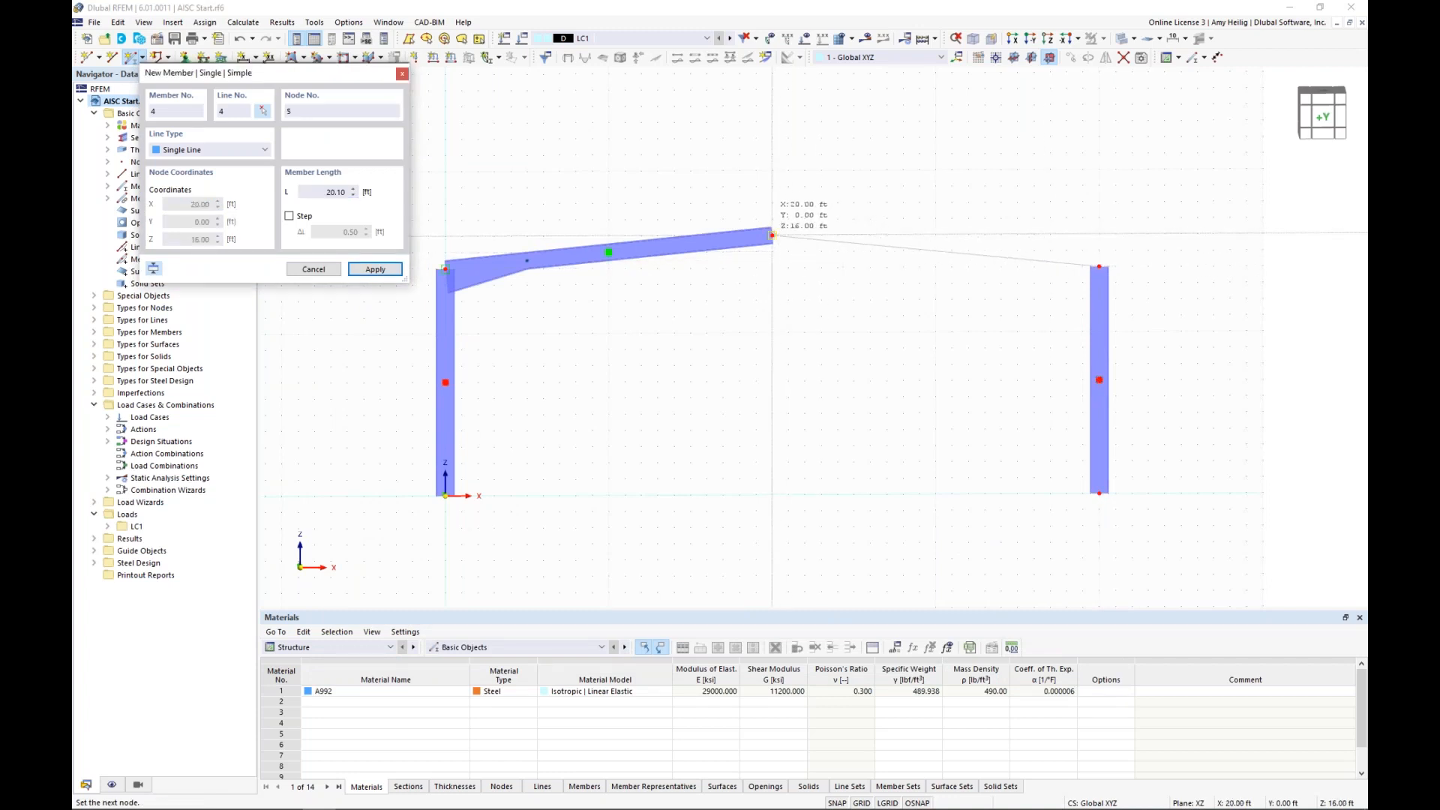
left_click(771, 236)
key("Escape")
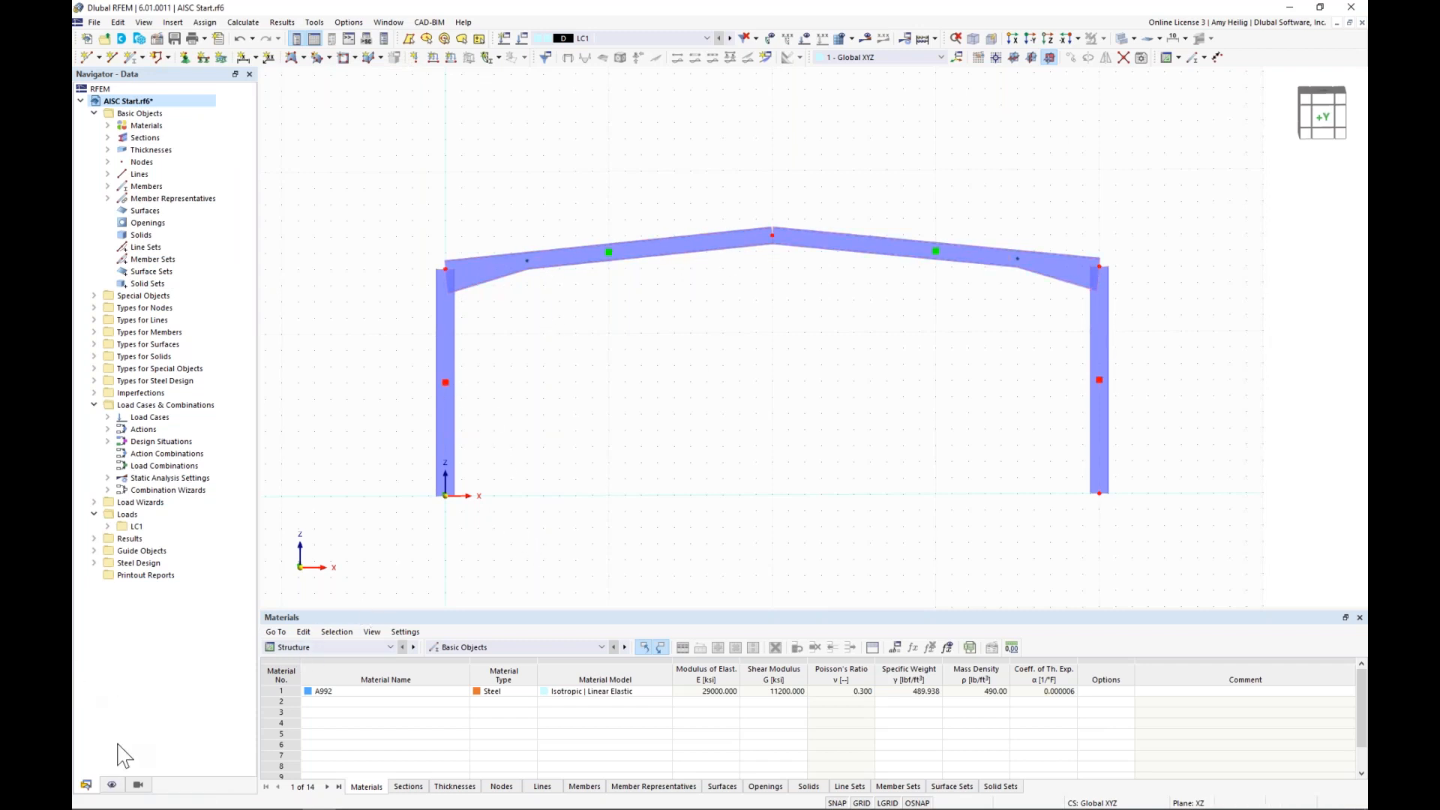
Step: Hide the member representatives and add one intermediate on-member node to all four frame members without dividing them
left_click(112, 785)
left_click(119, 150)
left_click_drag(1176, 427, 369, 143)
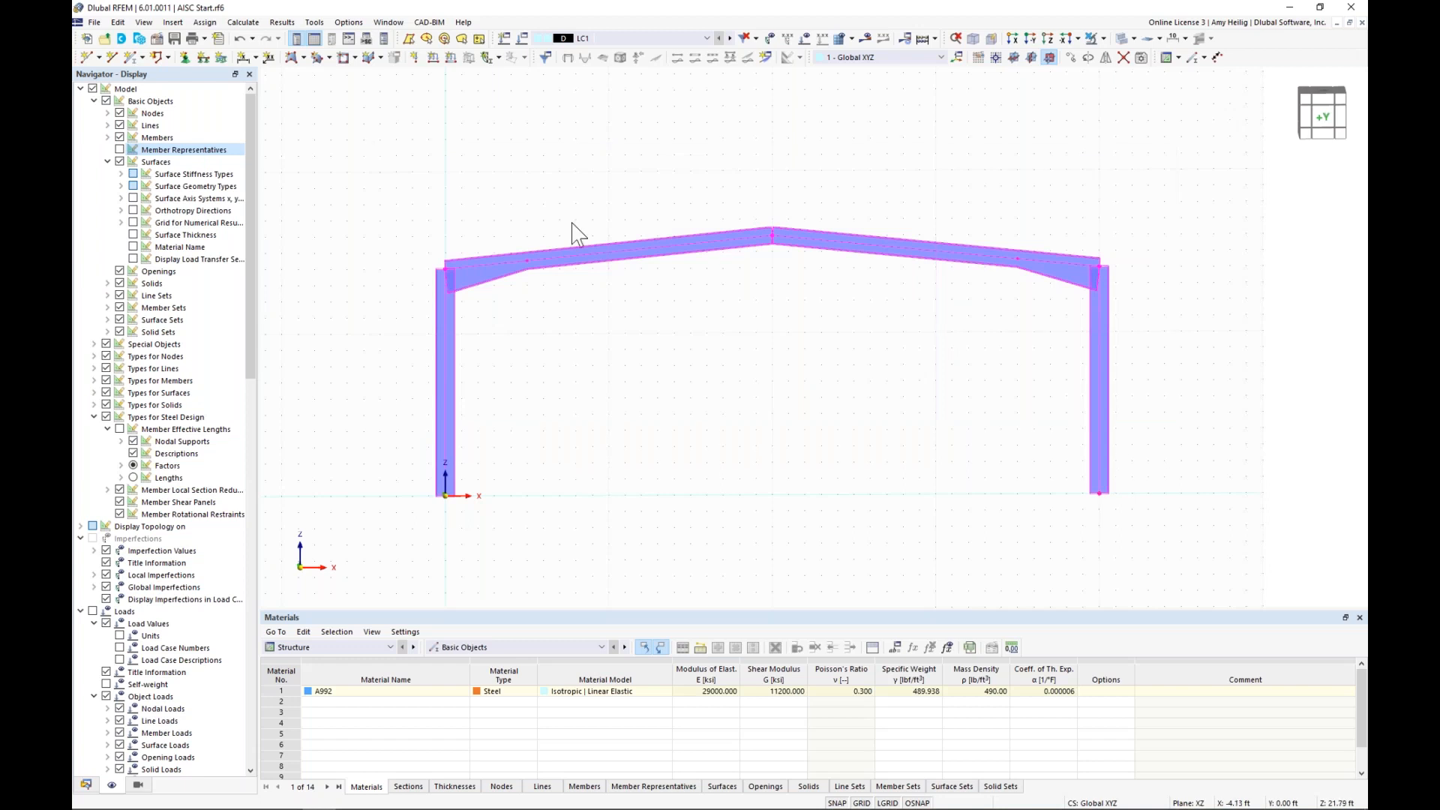
right_click(597, 261)
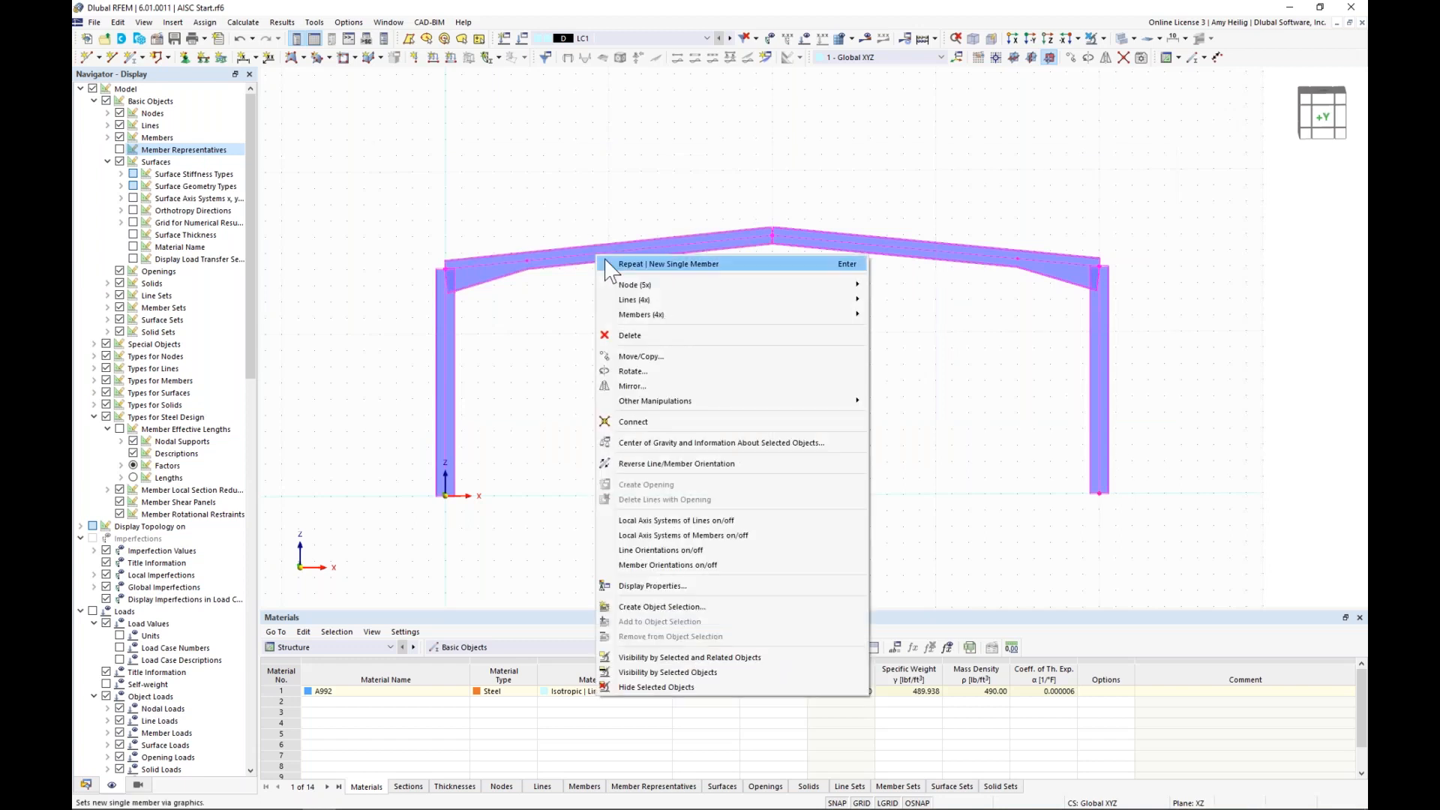
mouse_move(652, 316)
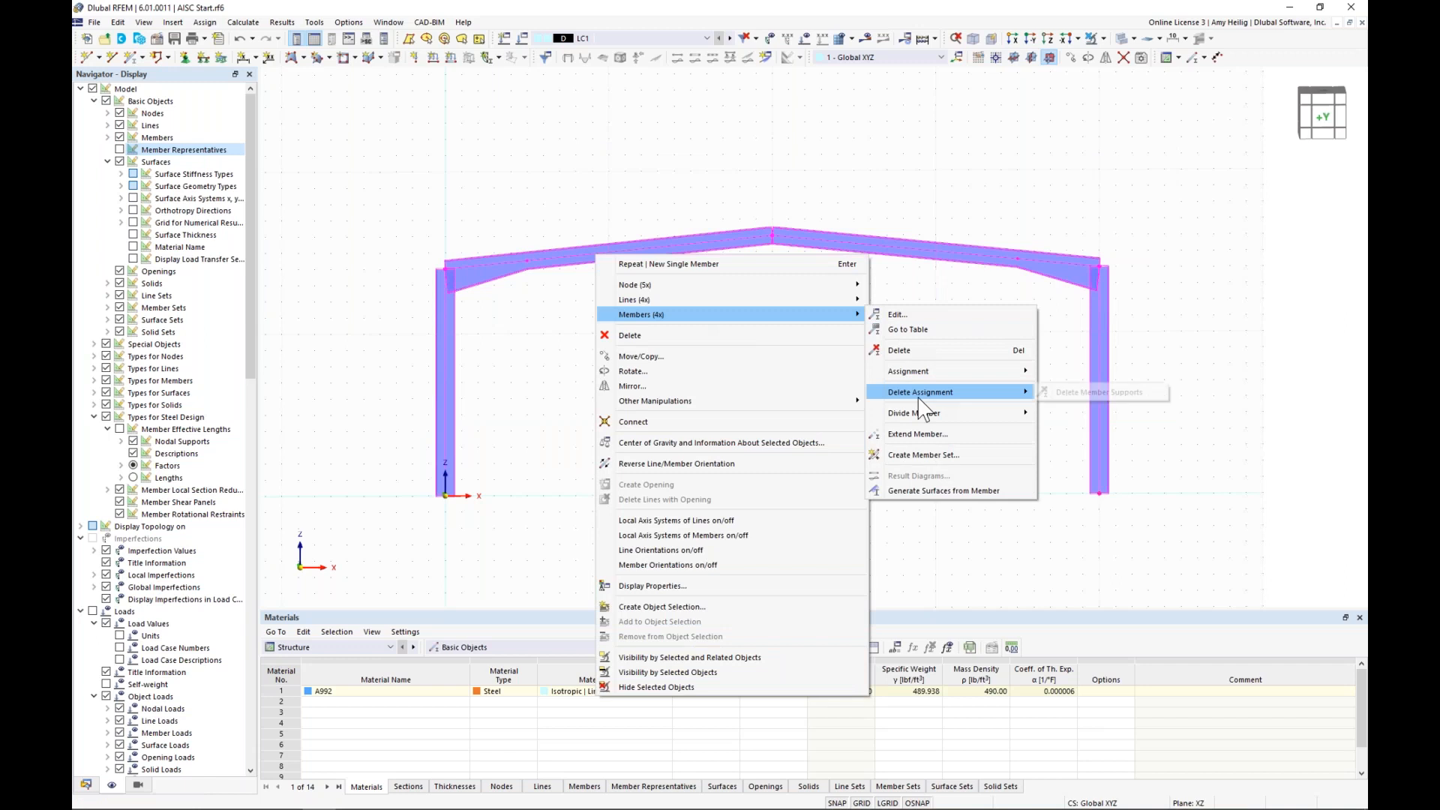
mouse_move(926, 413)
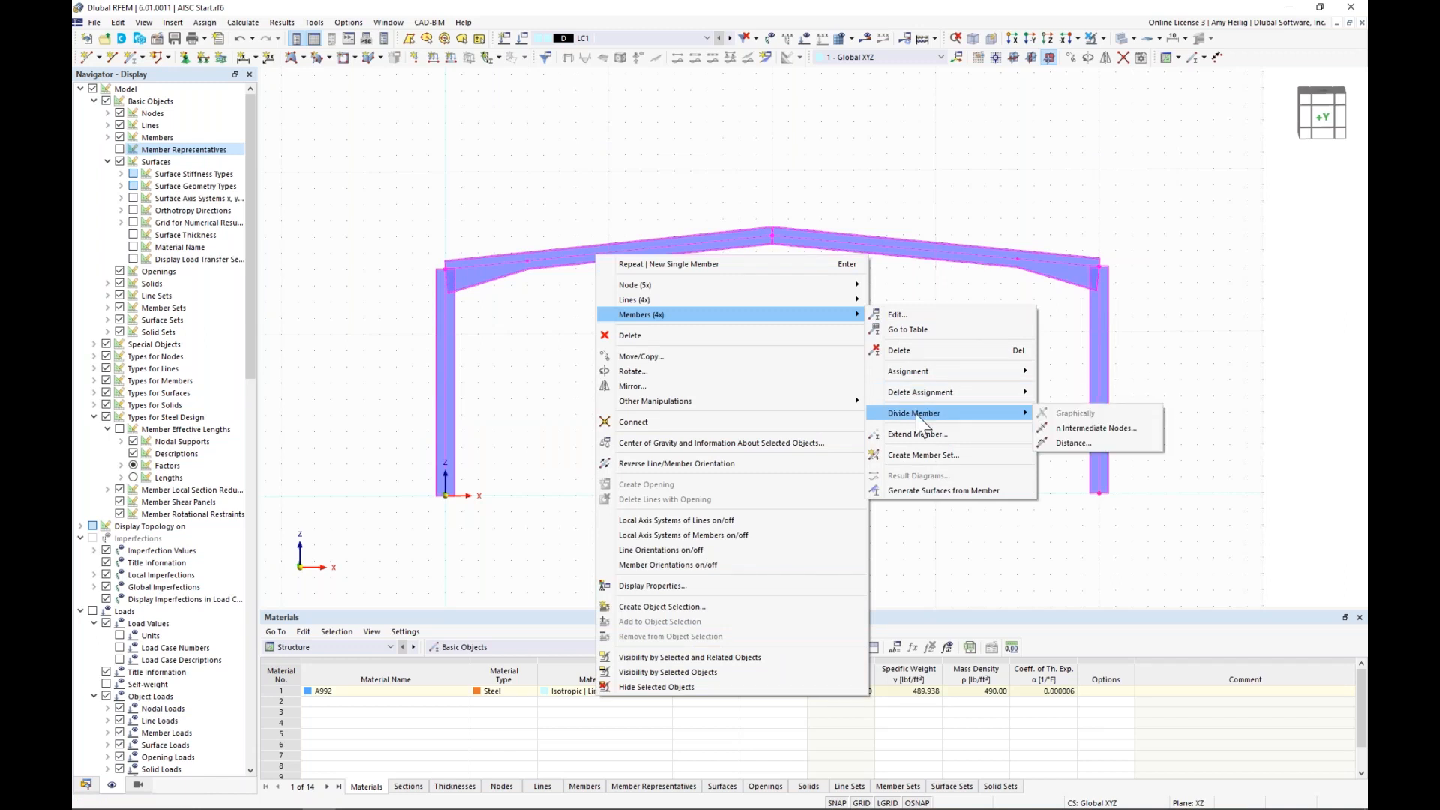
left_click(1069, 428)
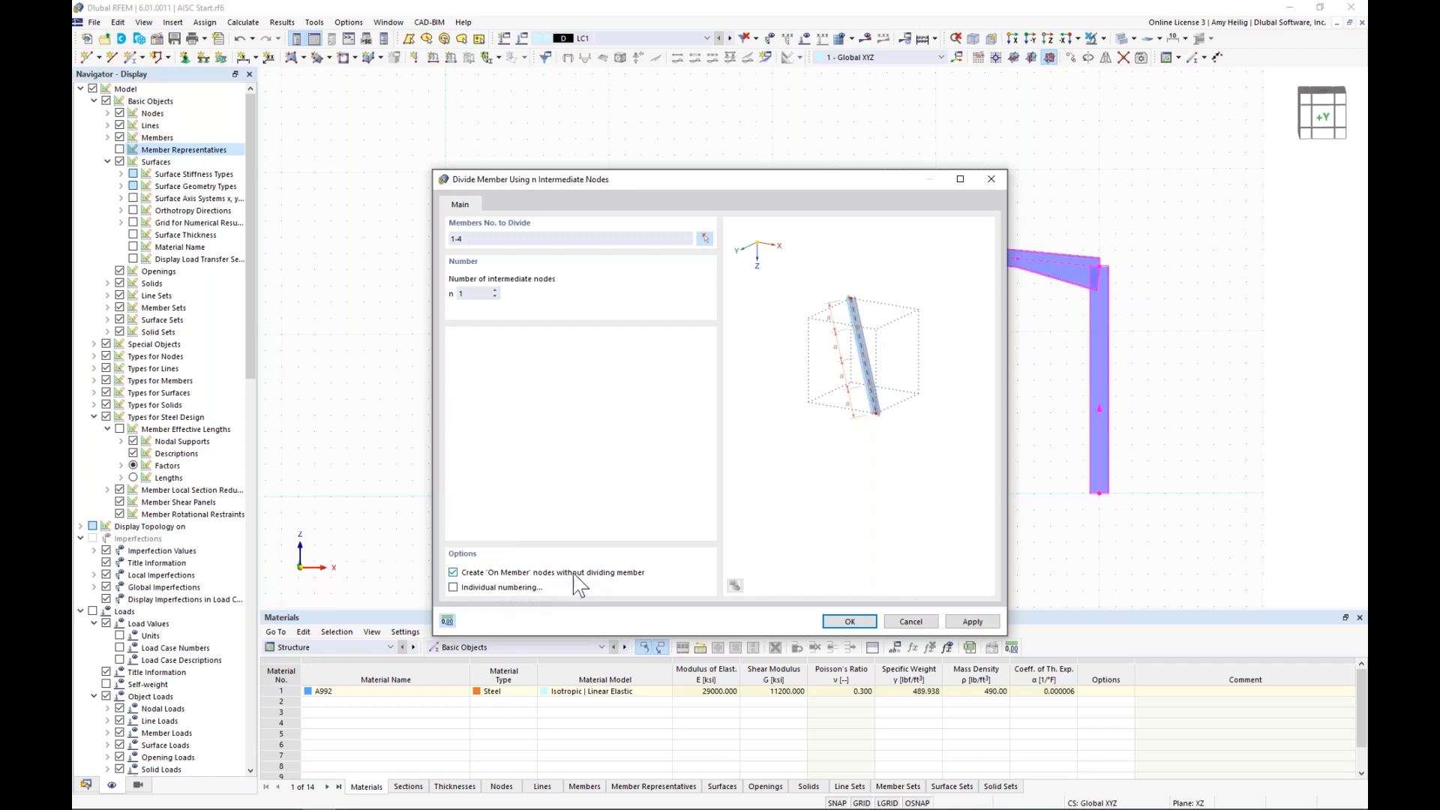
left_click(850, 622)
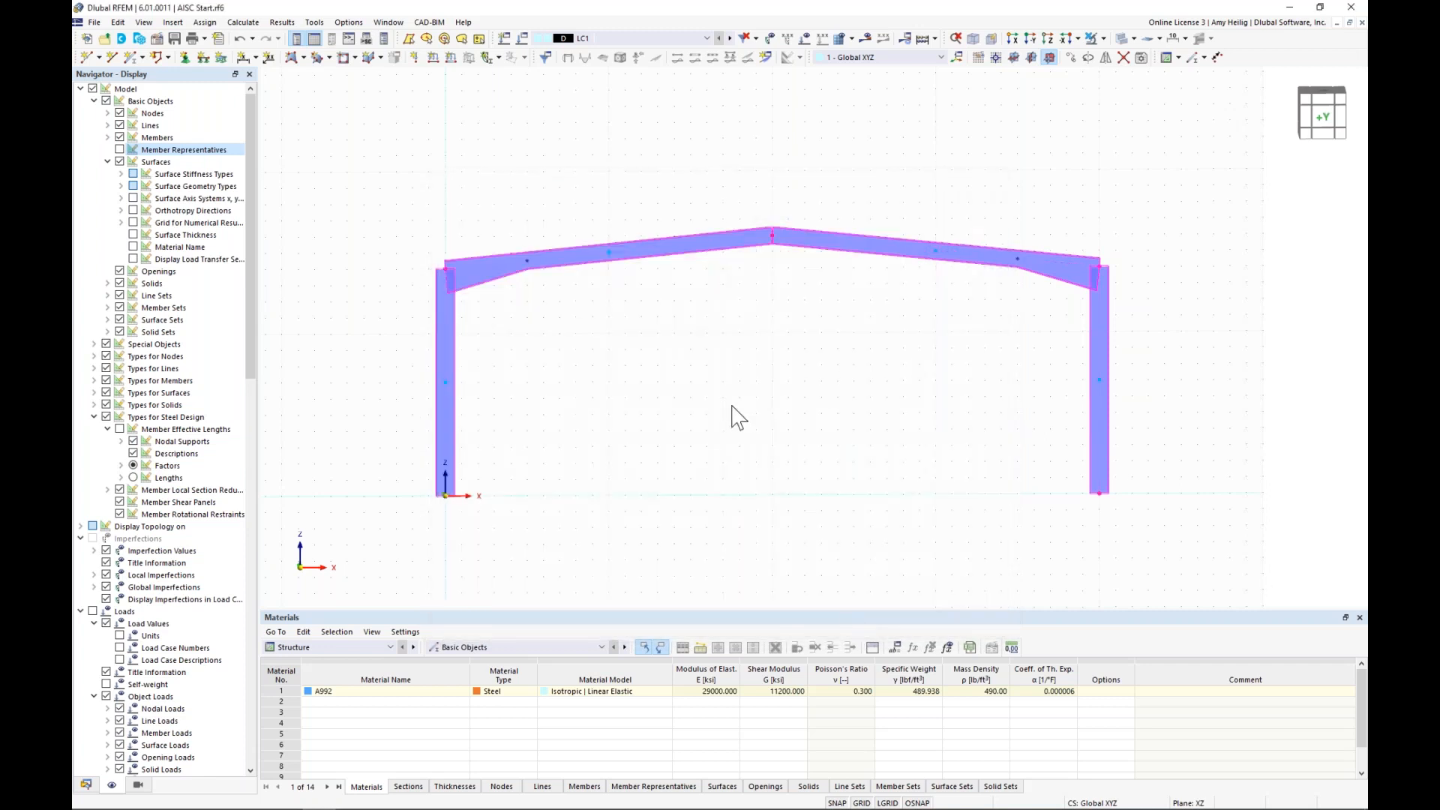
Step: Show the model as wireframe and set up a copy of the whole frame in three linked steps, offset 16 ft in Y
left_click(1121, 38)
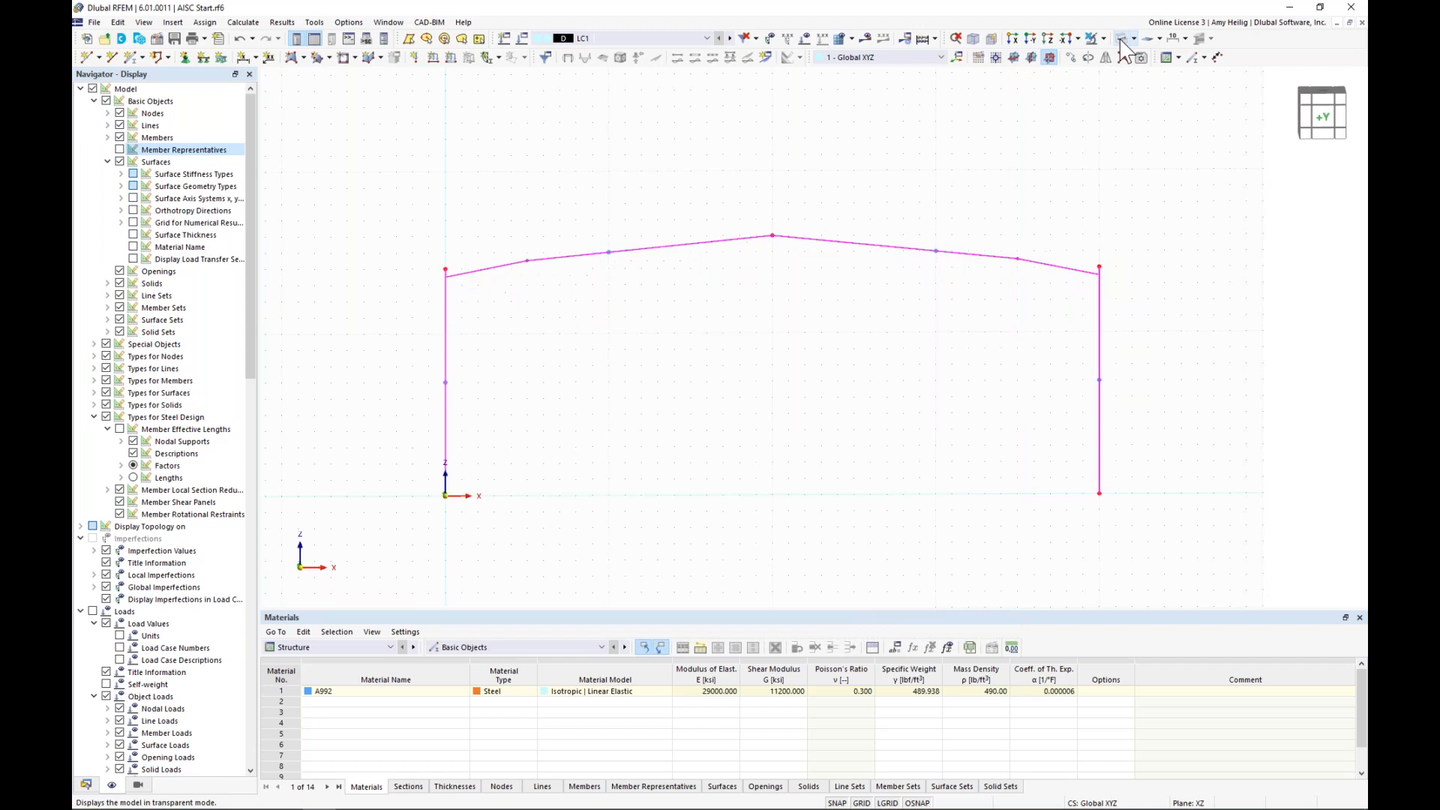
left_click(757, 387)
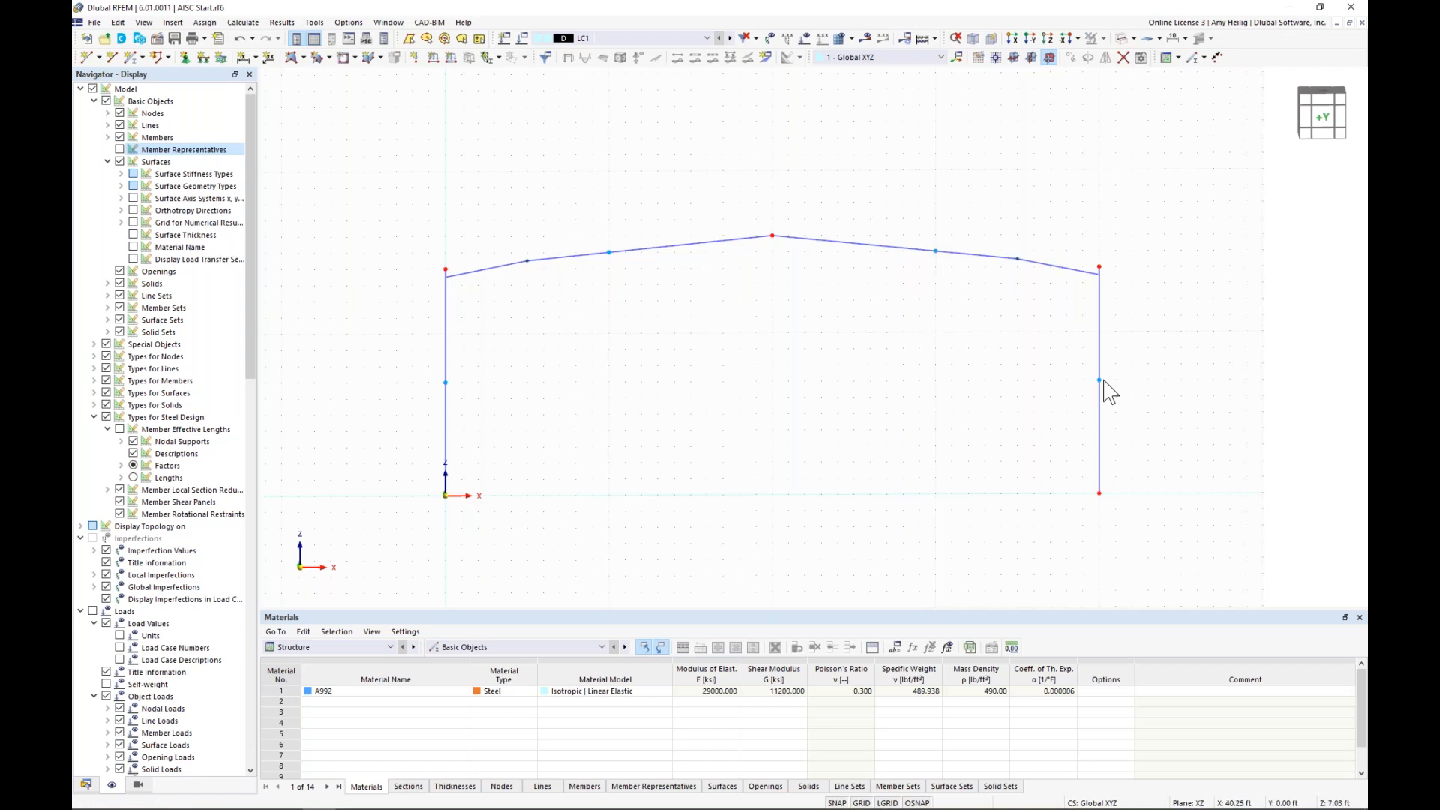
left_click_drag(1175, 552, 400, 152)
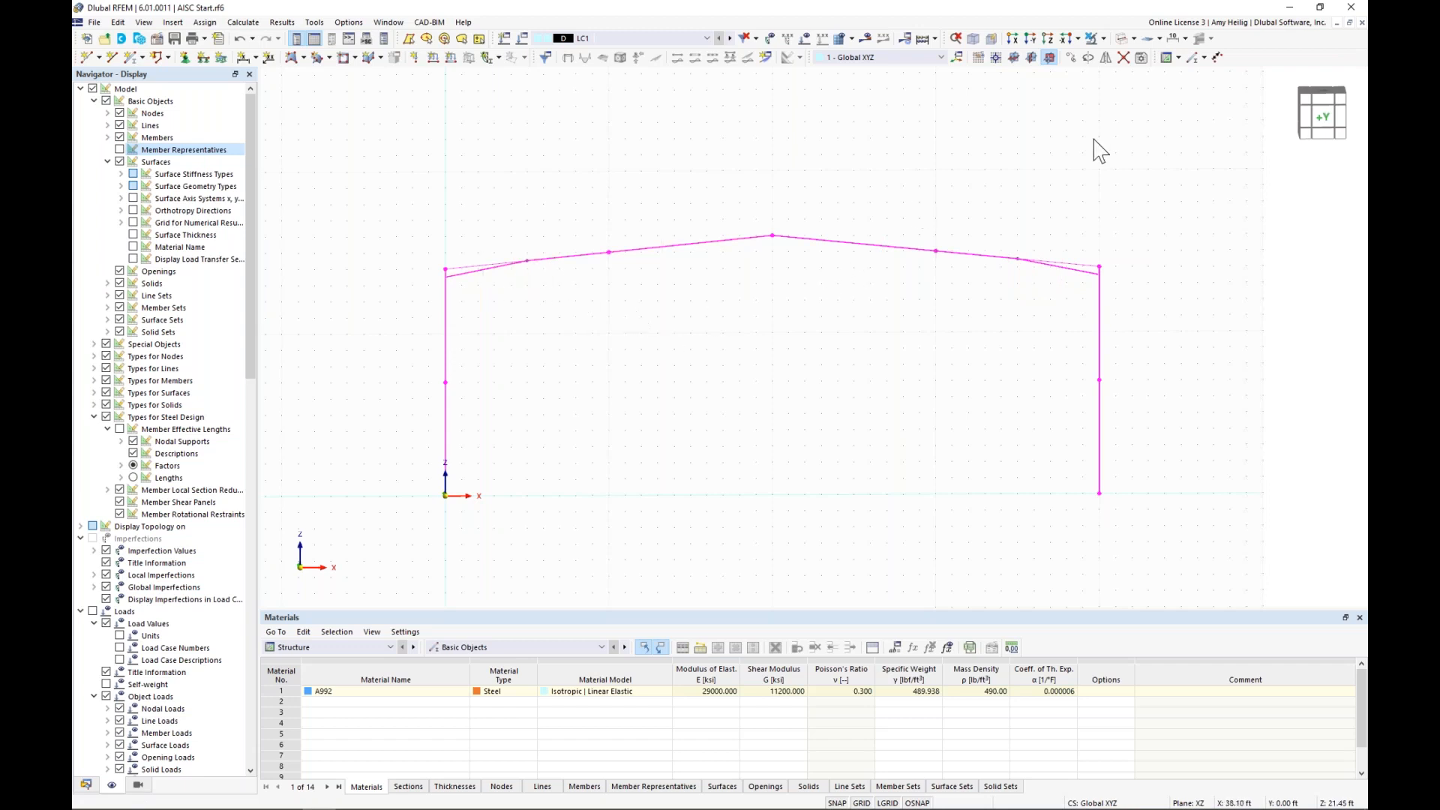
left_click(1071, 57)
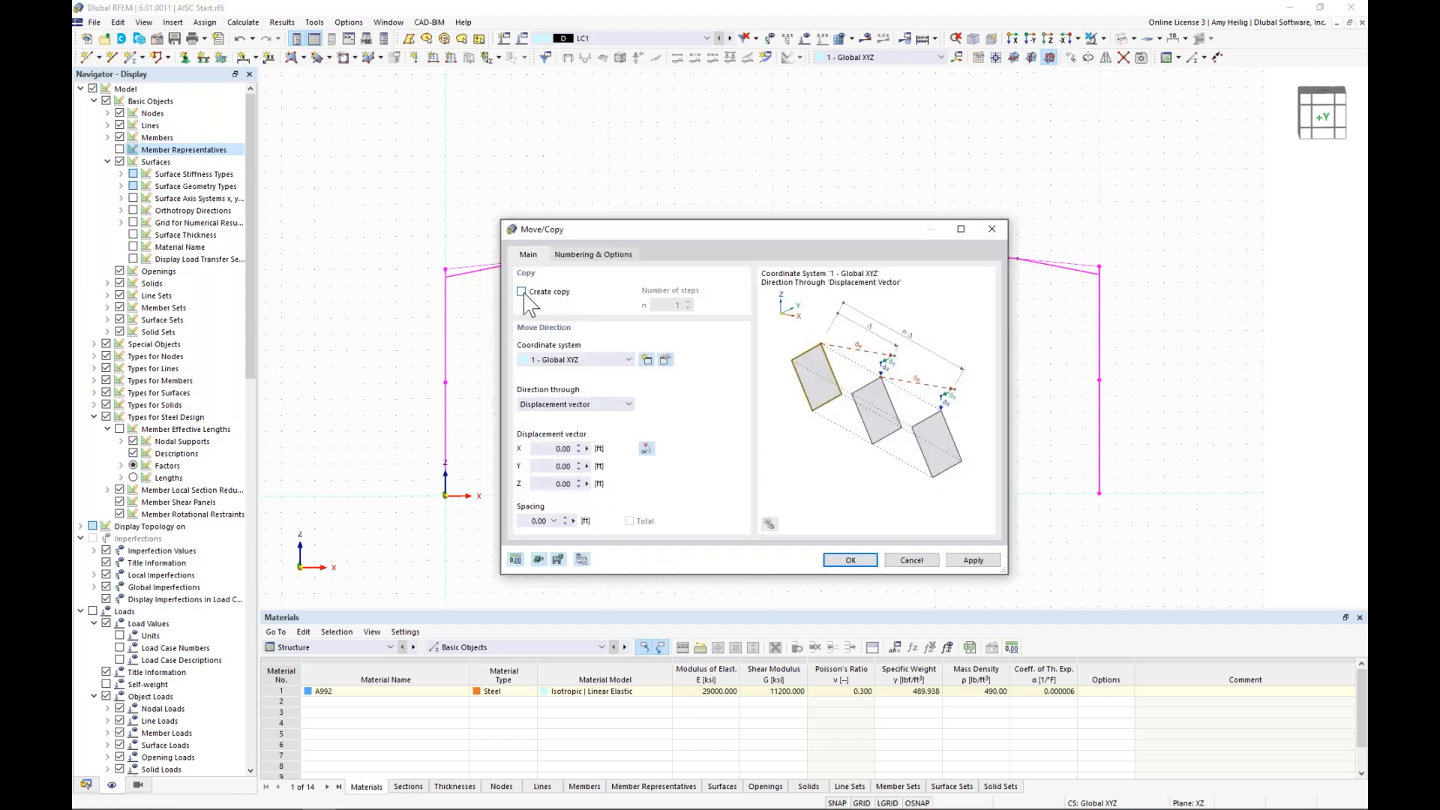
left_click(676, 304)
left_click(549, 466)
type("16")
left_click(596, 254)
left_click(521, 425)
left_click(580, 255)
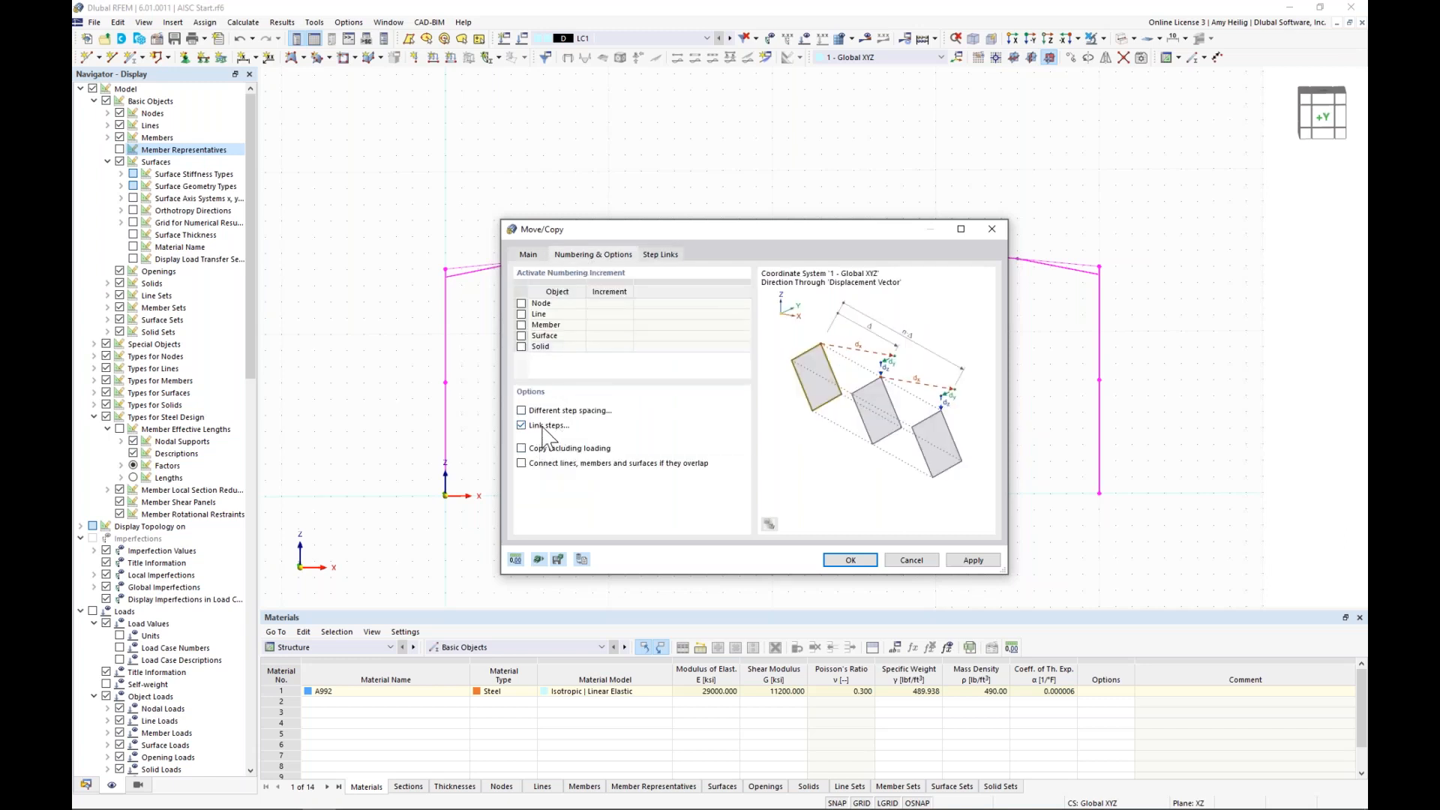
Step: Link the copied nodes with a new template member of type Truss without design properties
left_click(662, 255)
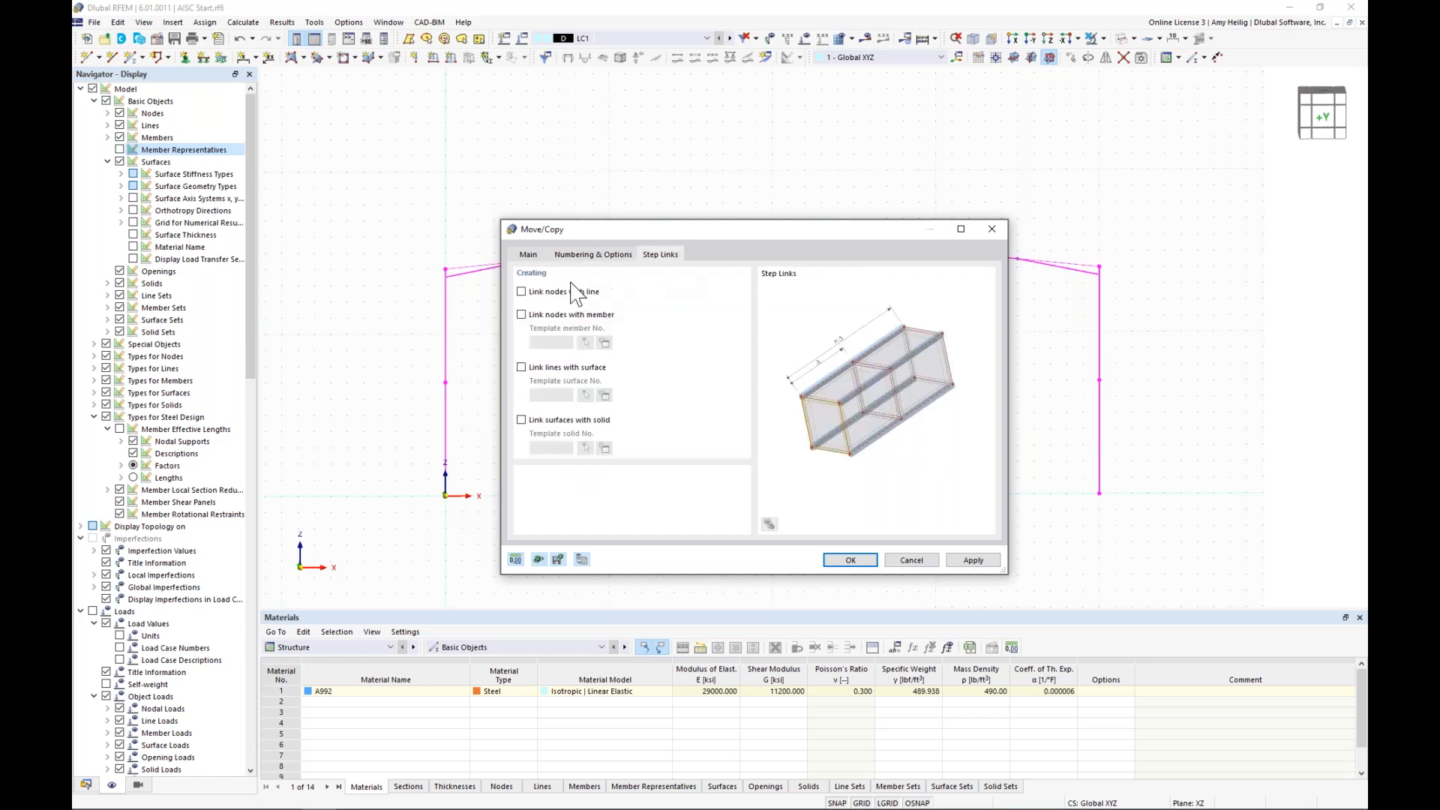
left_click(521, 314)
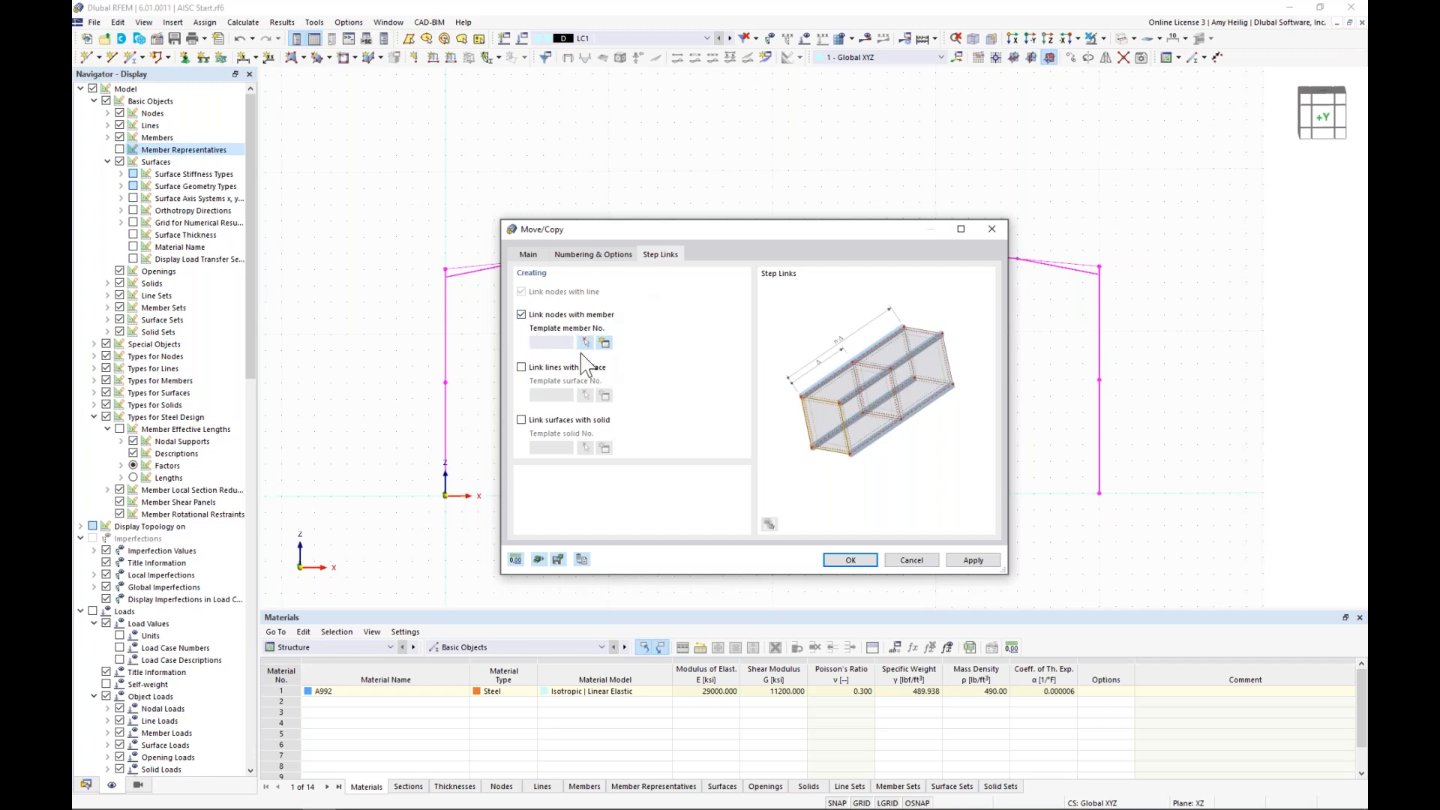
left_click(606, 345)
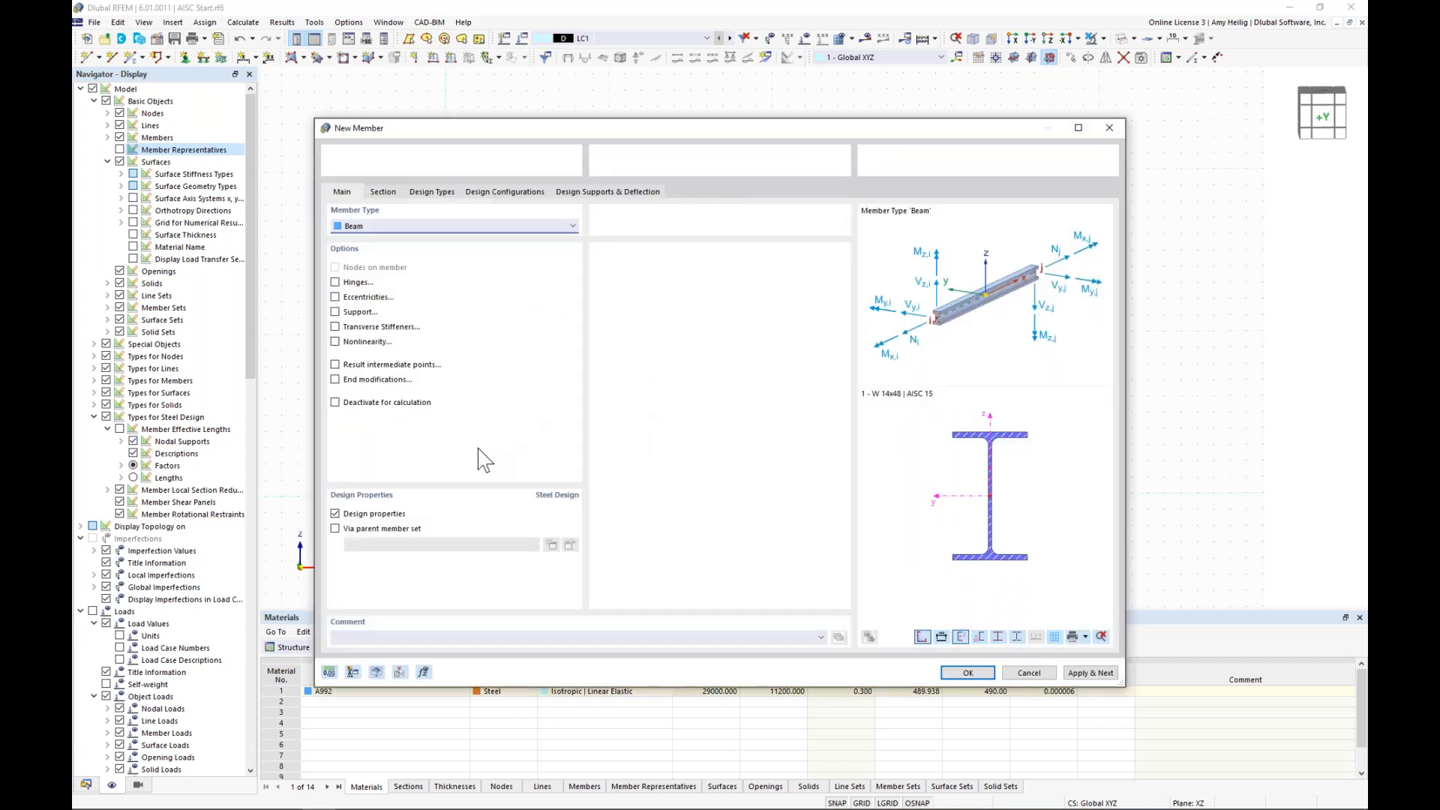
left_click(335, 514)
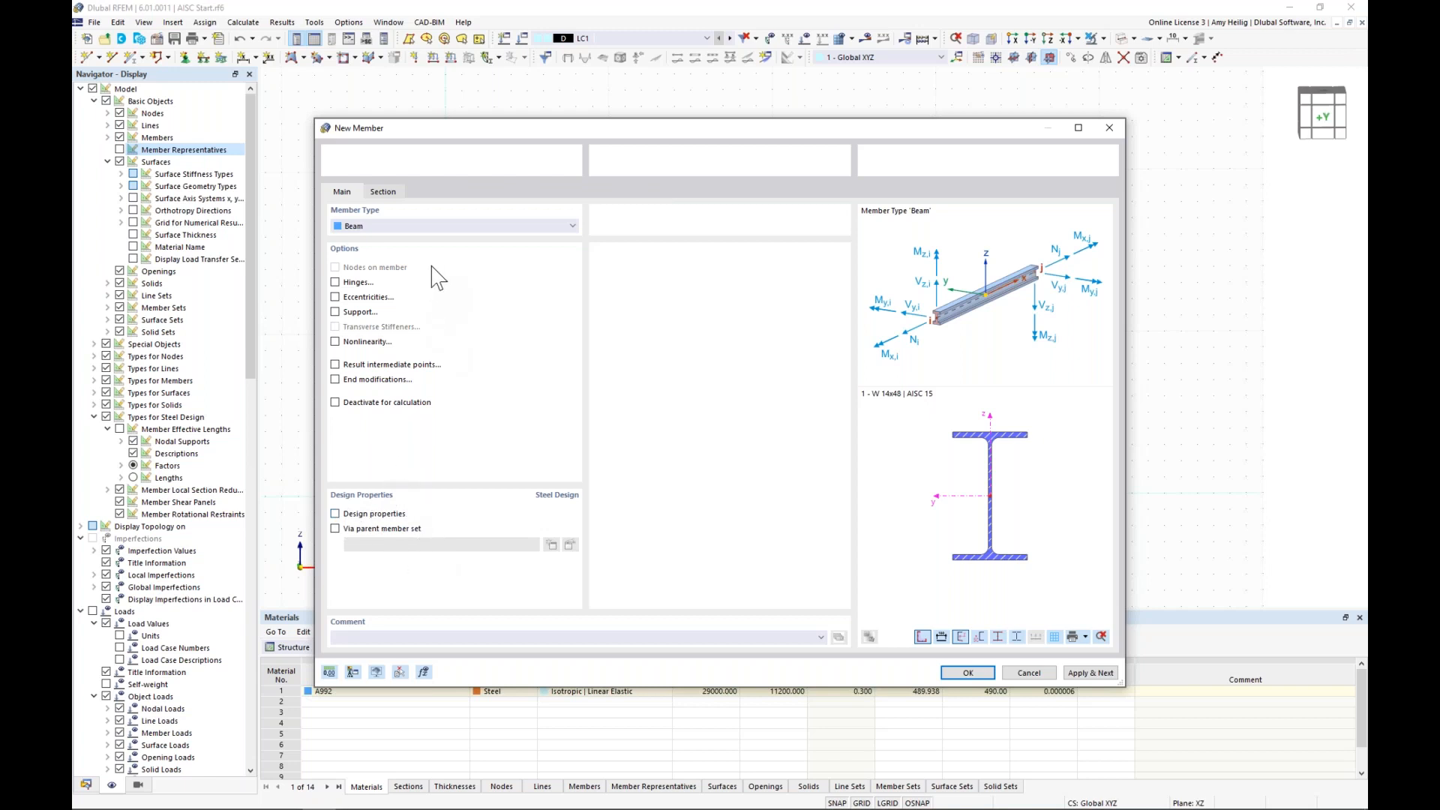
left_click(437, 225)
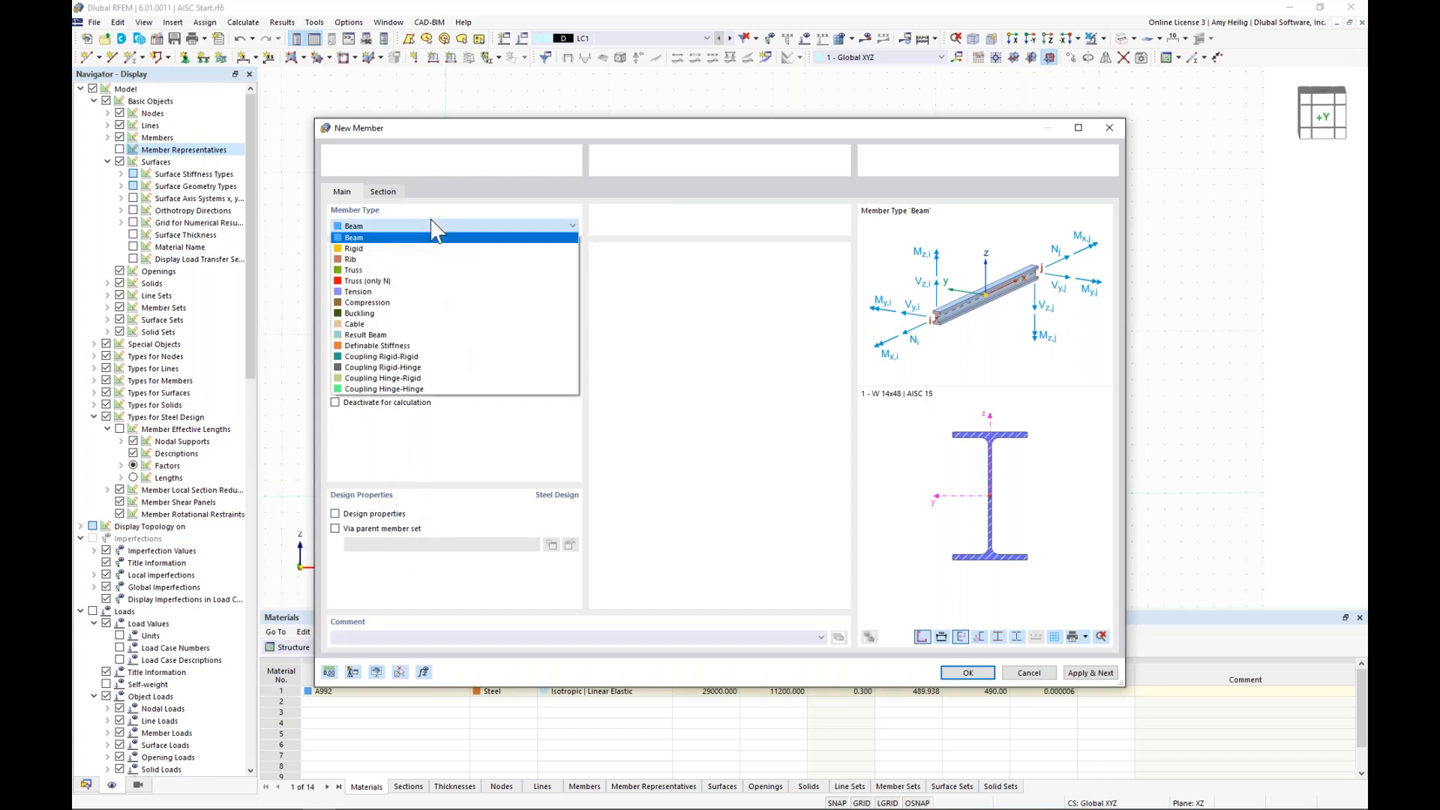
left_click(430, 270)
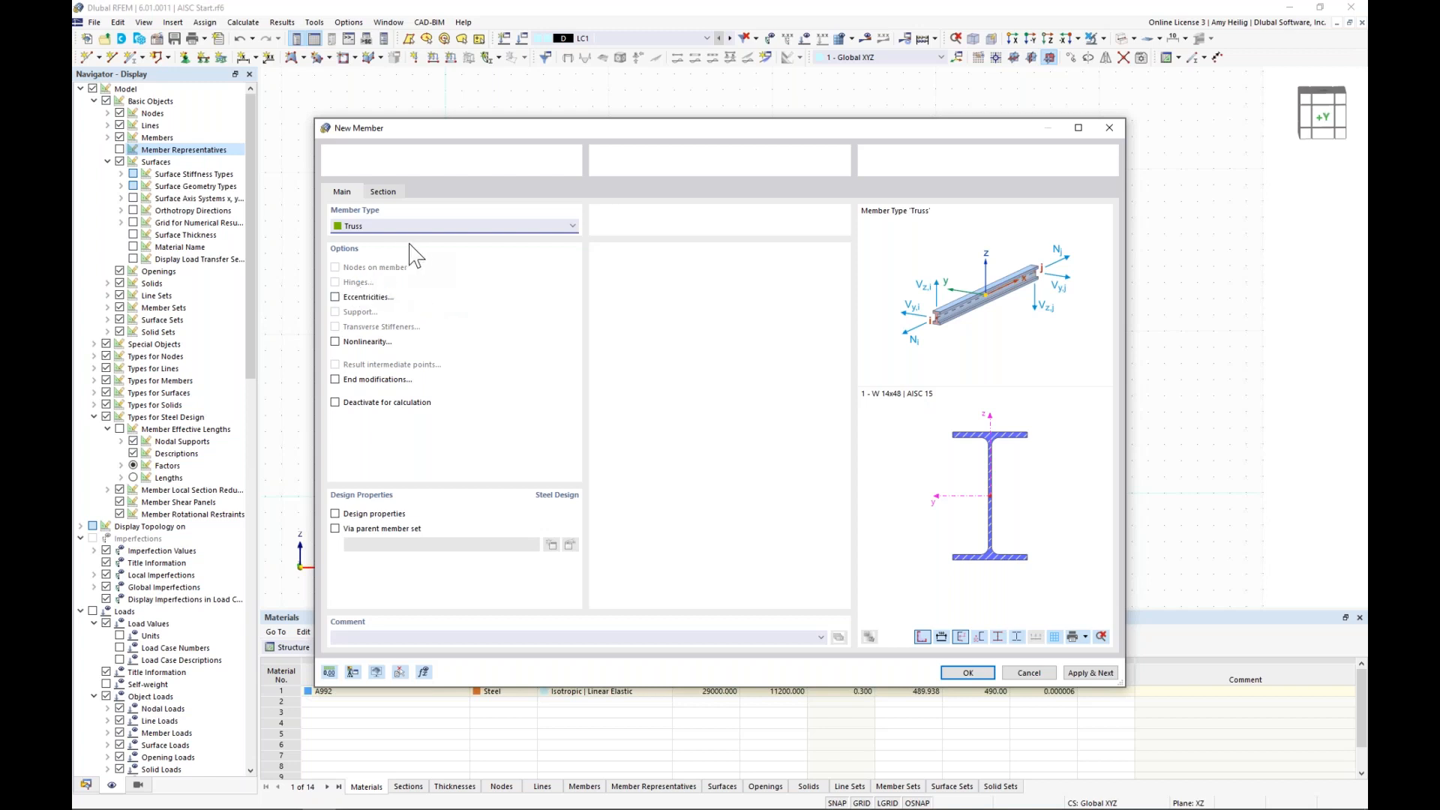
Step: Choose the standardized AISC 15 section Sqr HSS 6x6x0.375 for the template member
left_click(383, 193)
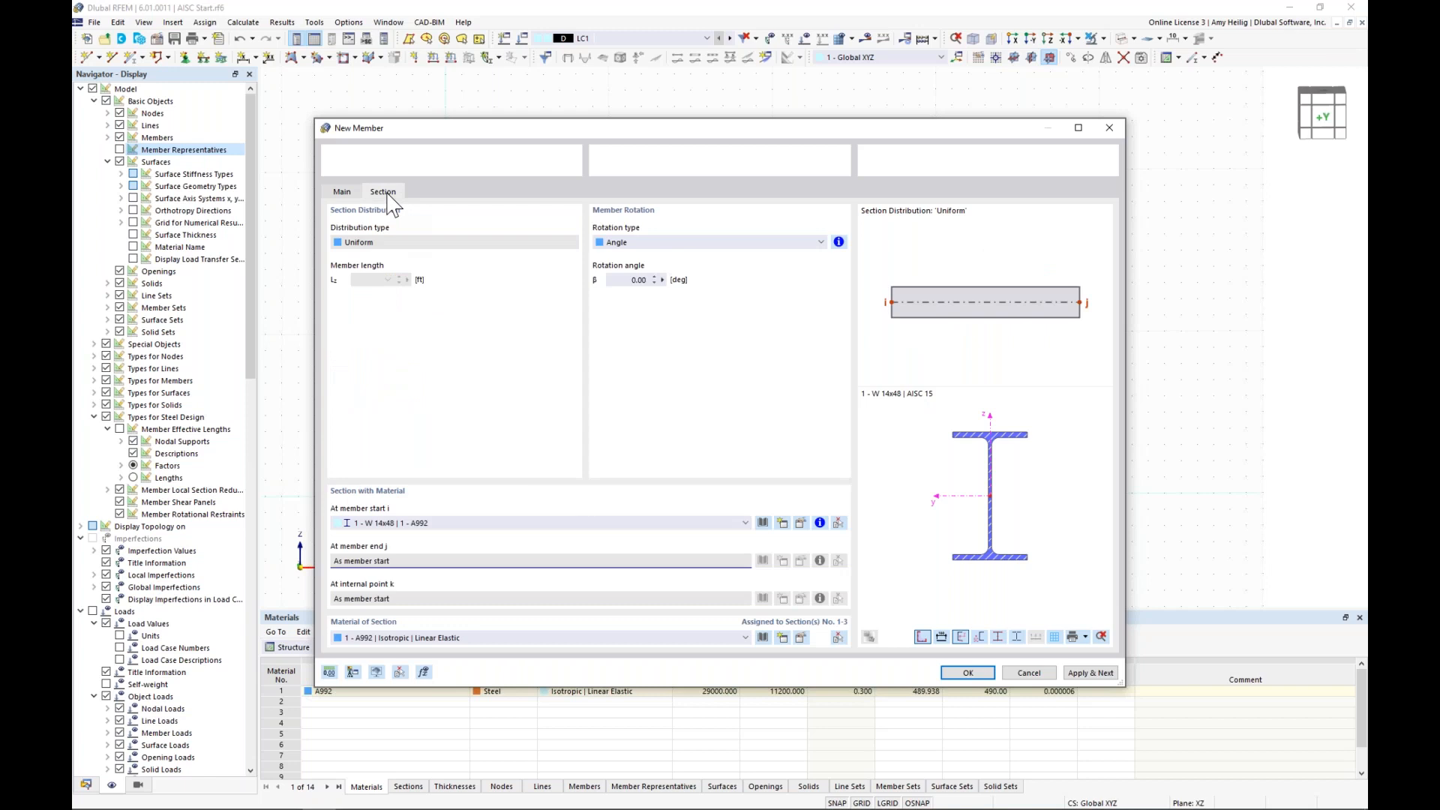
left_click(762, 522)
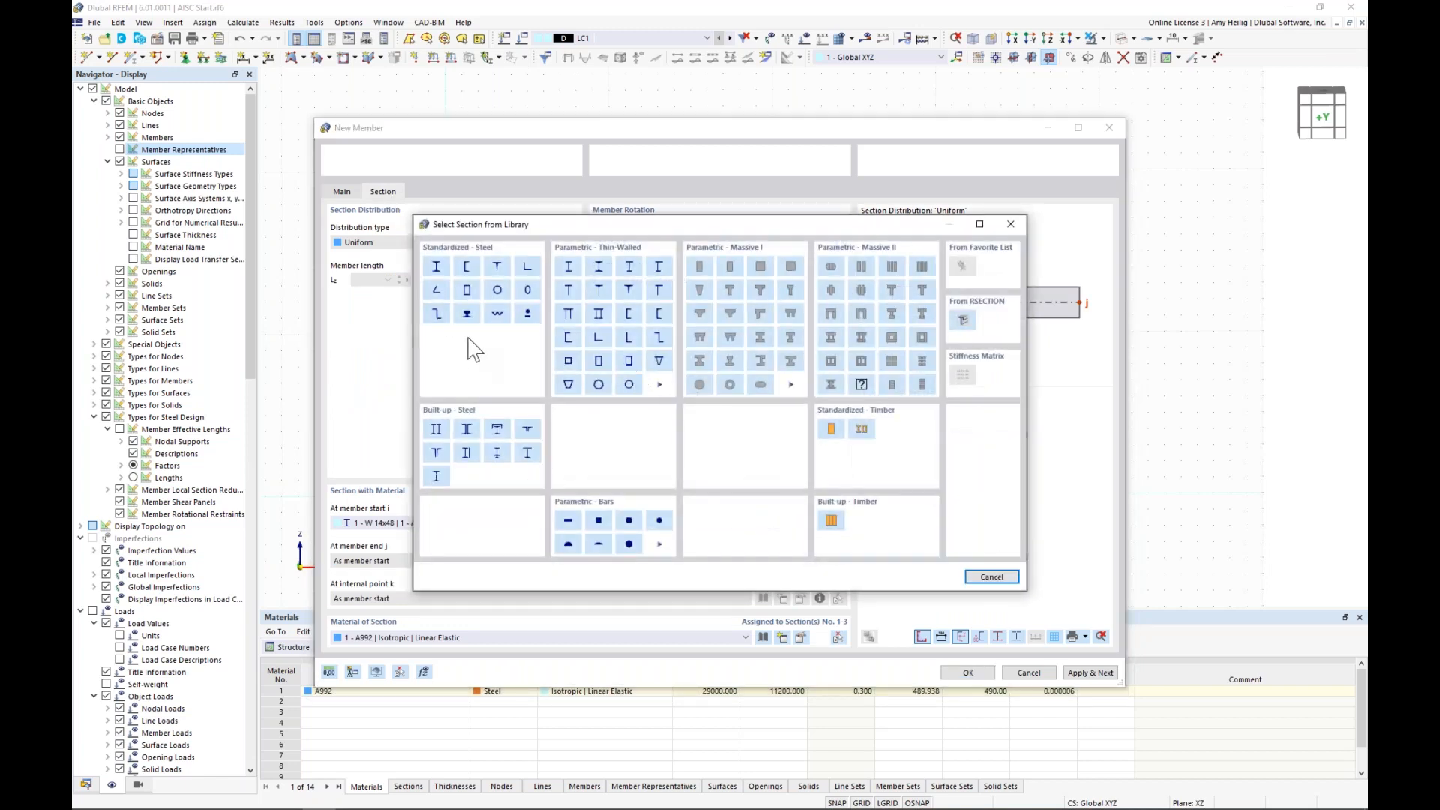
left_click(465, 295)
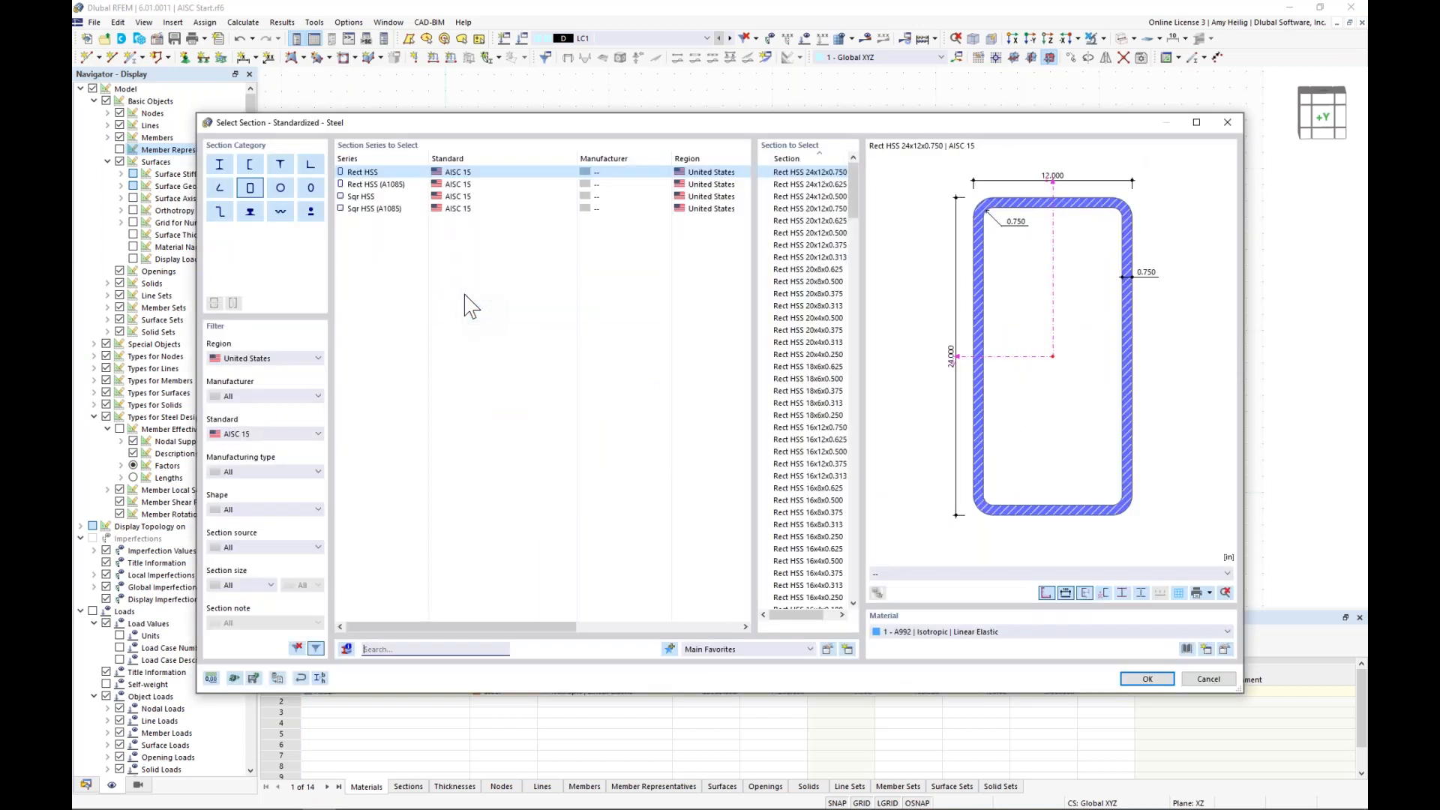
left_click(386, 197)
left_click_drag(851, 215, 852, 386)
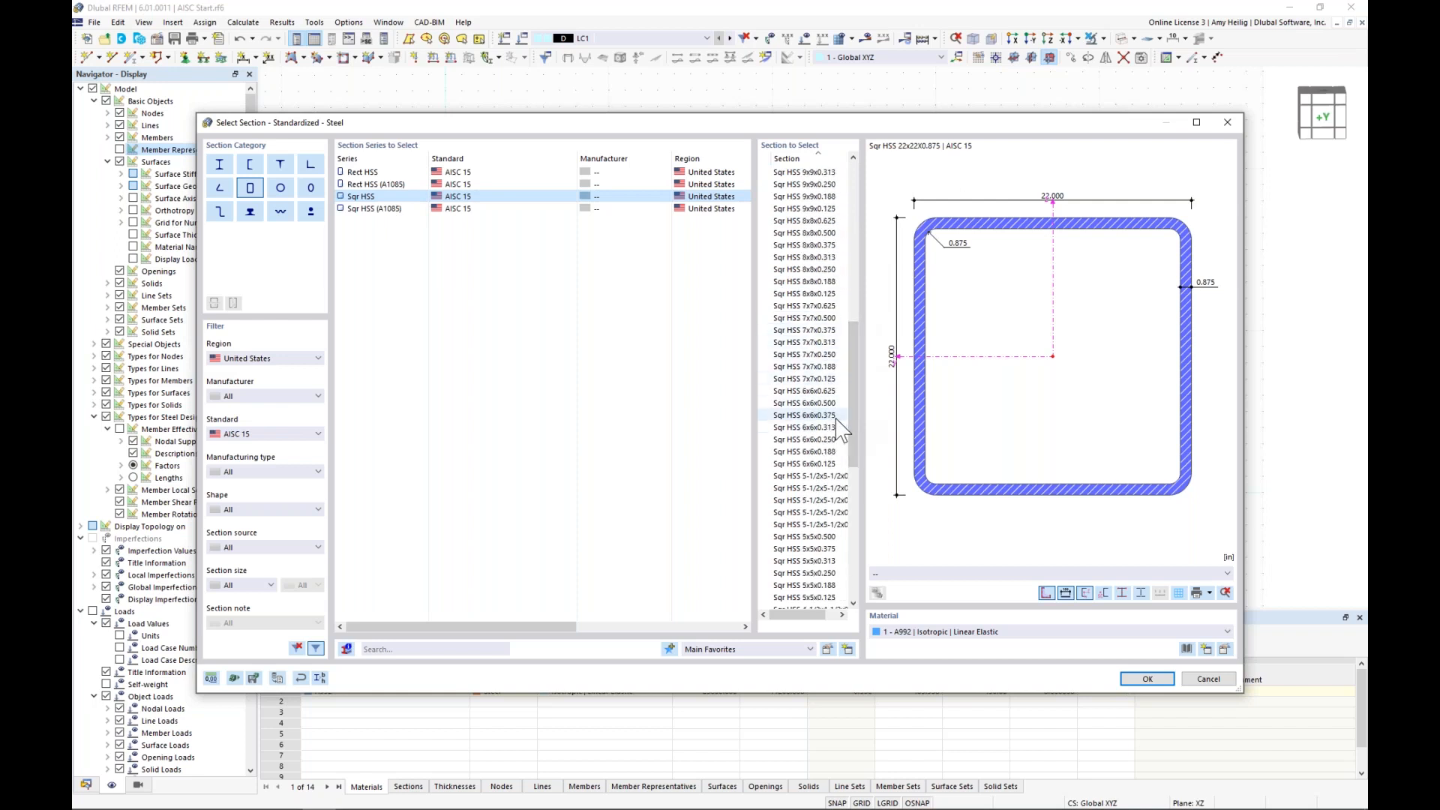
left_click(839, 416)
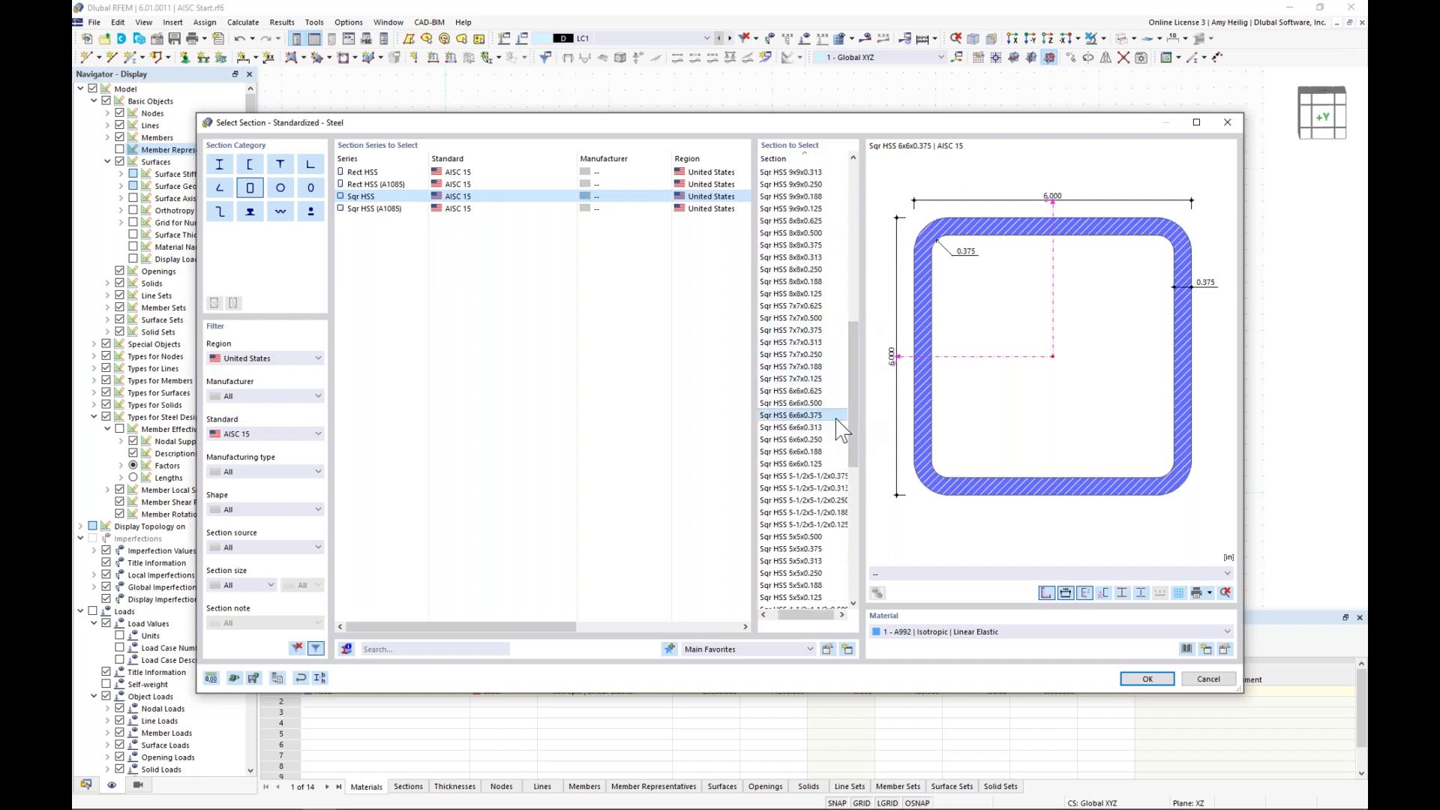
Step: Assign the AISC 360-16 material A500, Grade C (Shapes) to the square HSS section and accept the section
left_click(1186, 651)
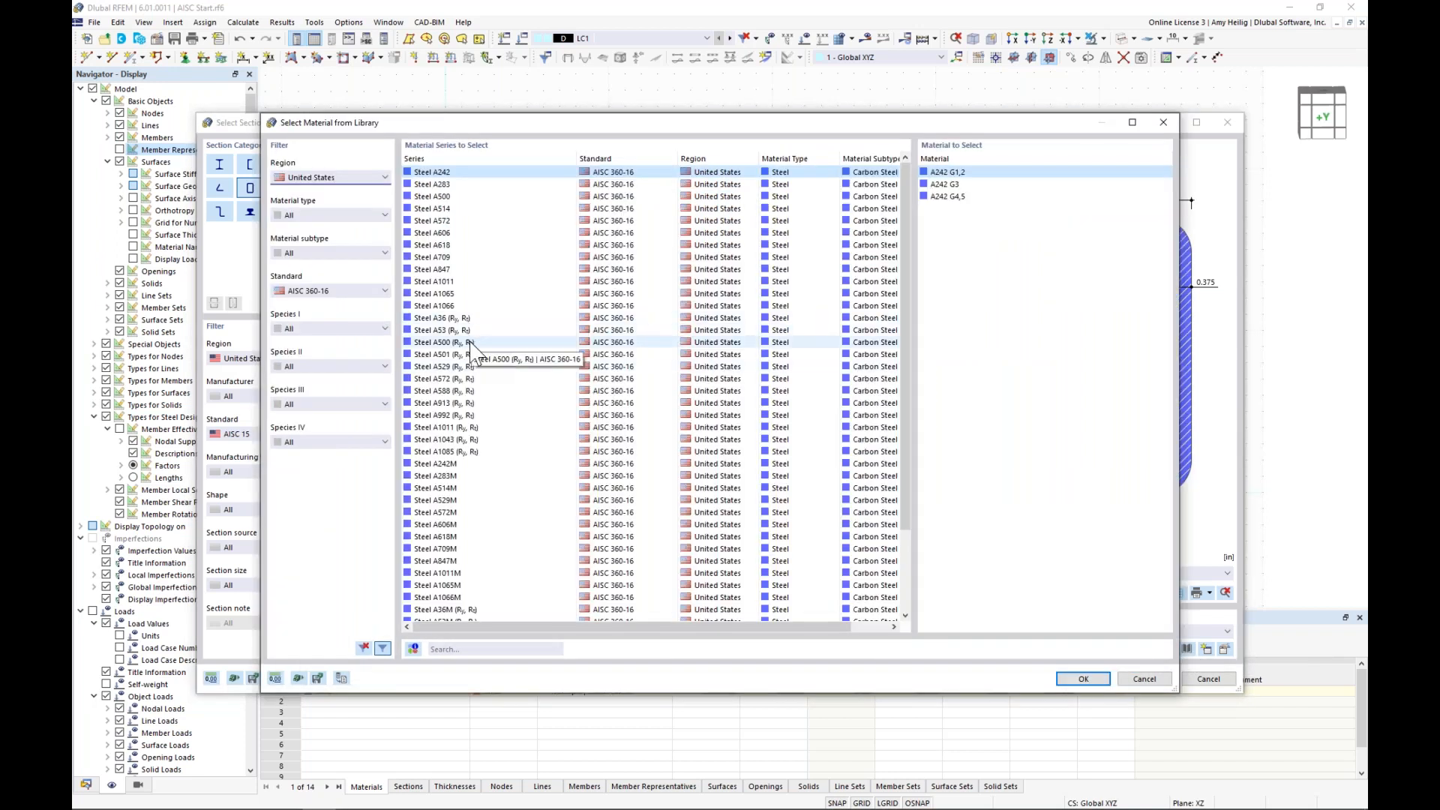
left_click(431, 343)
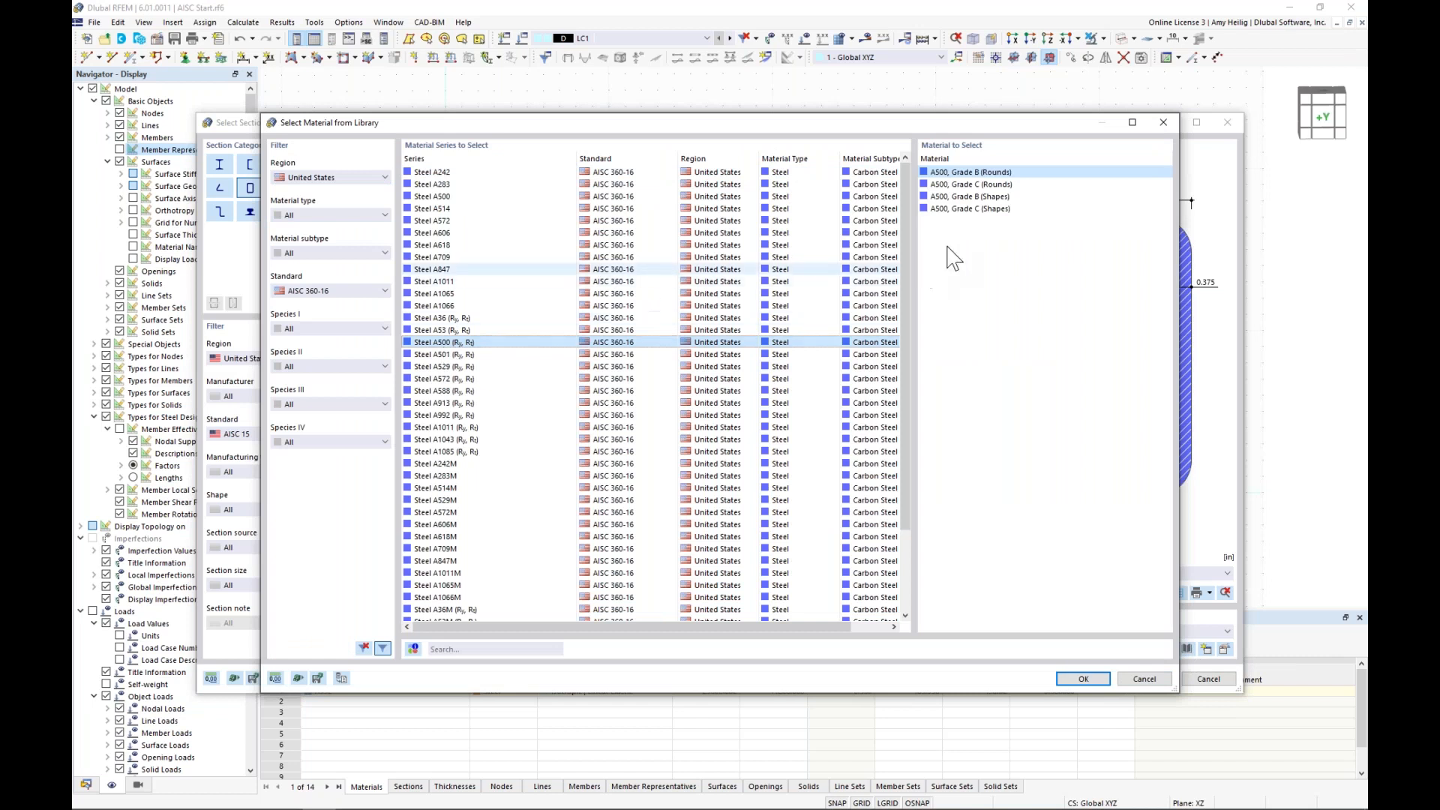
left_click(968, 209)
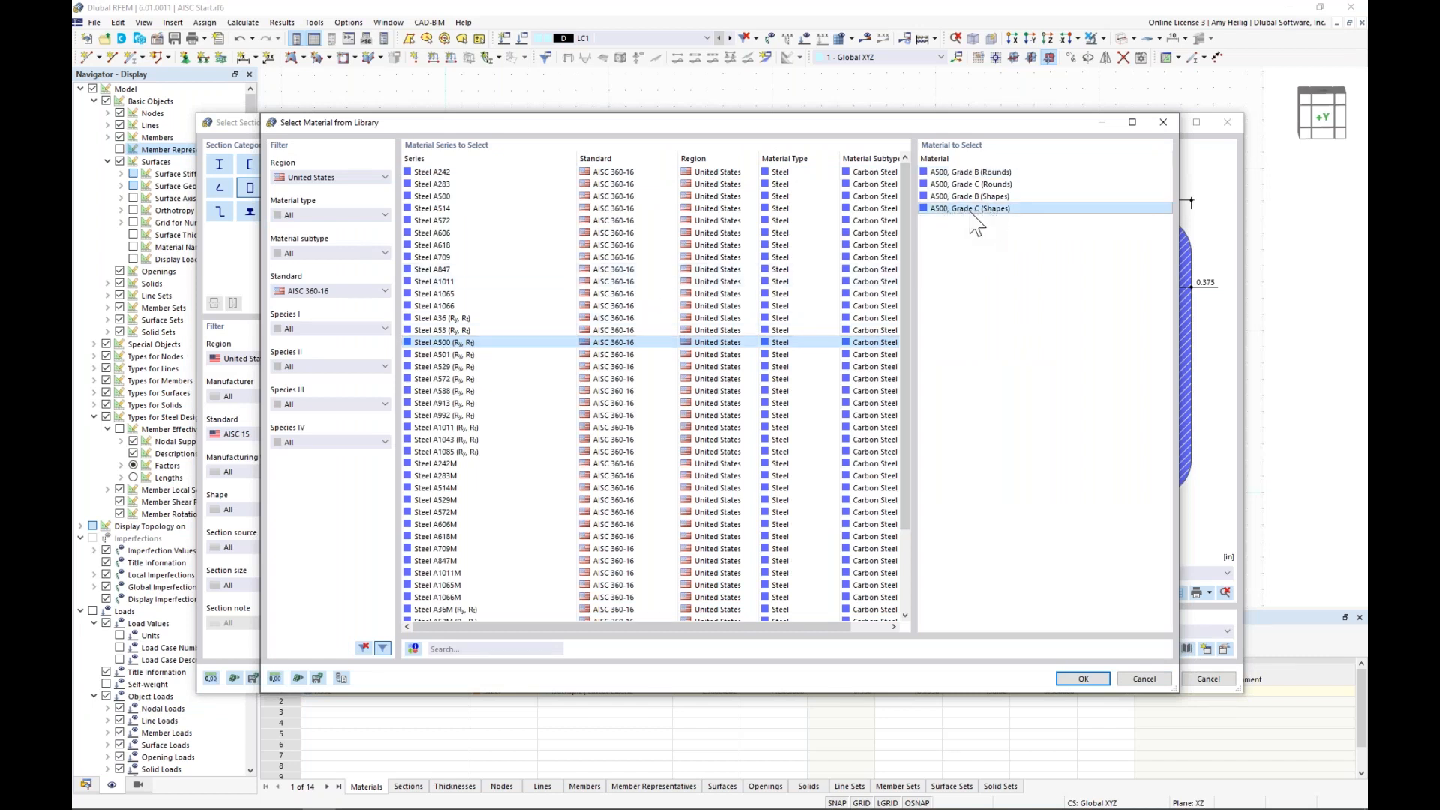
left_click(1080, 677)
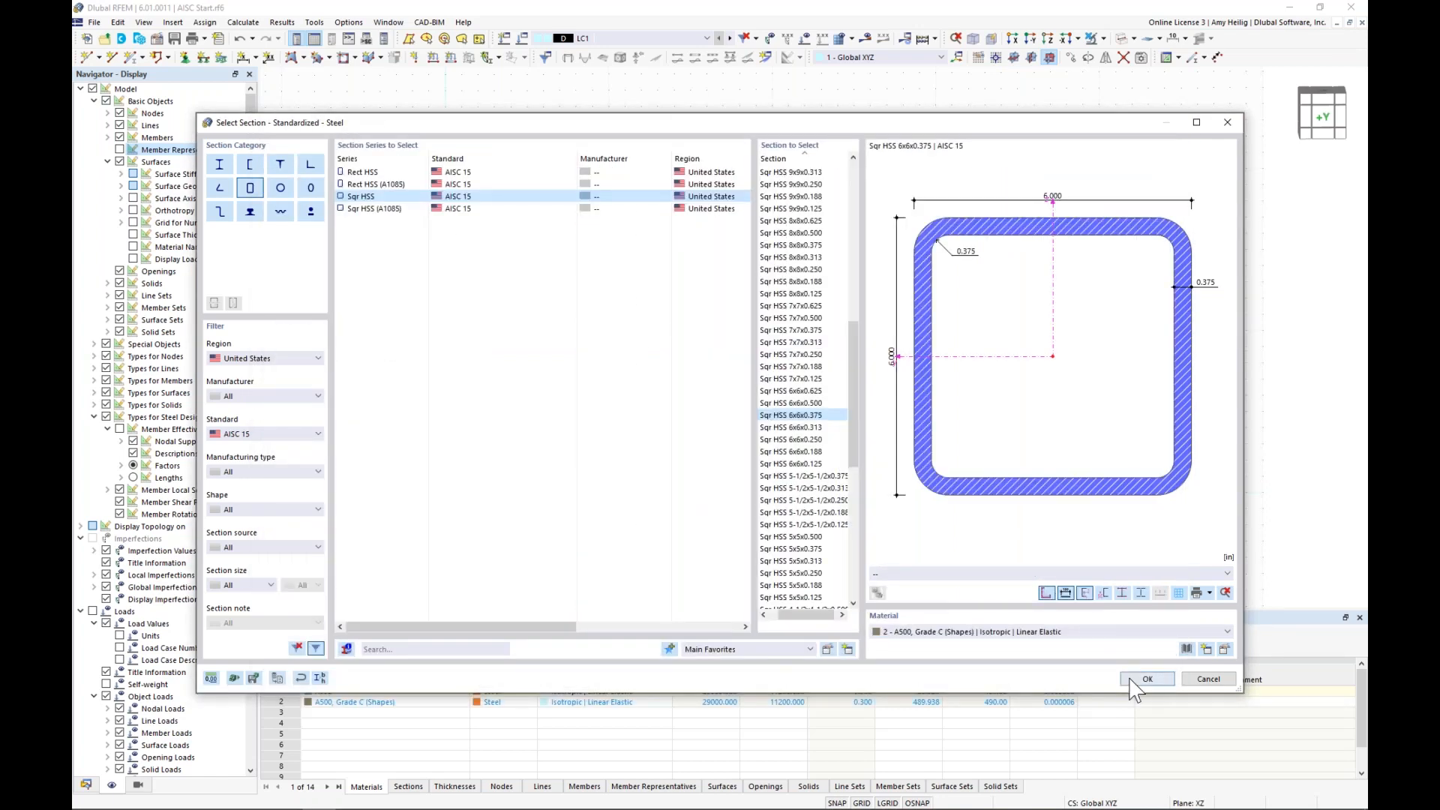
left_click(1133, 684)
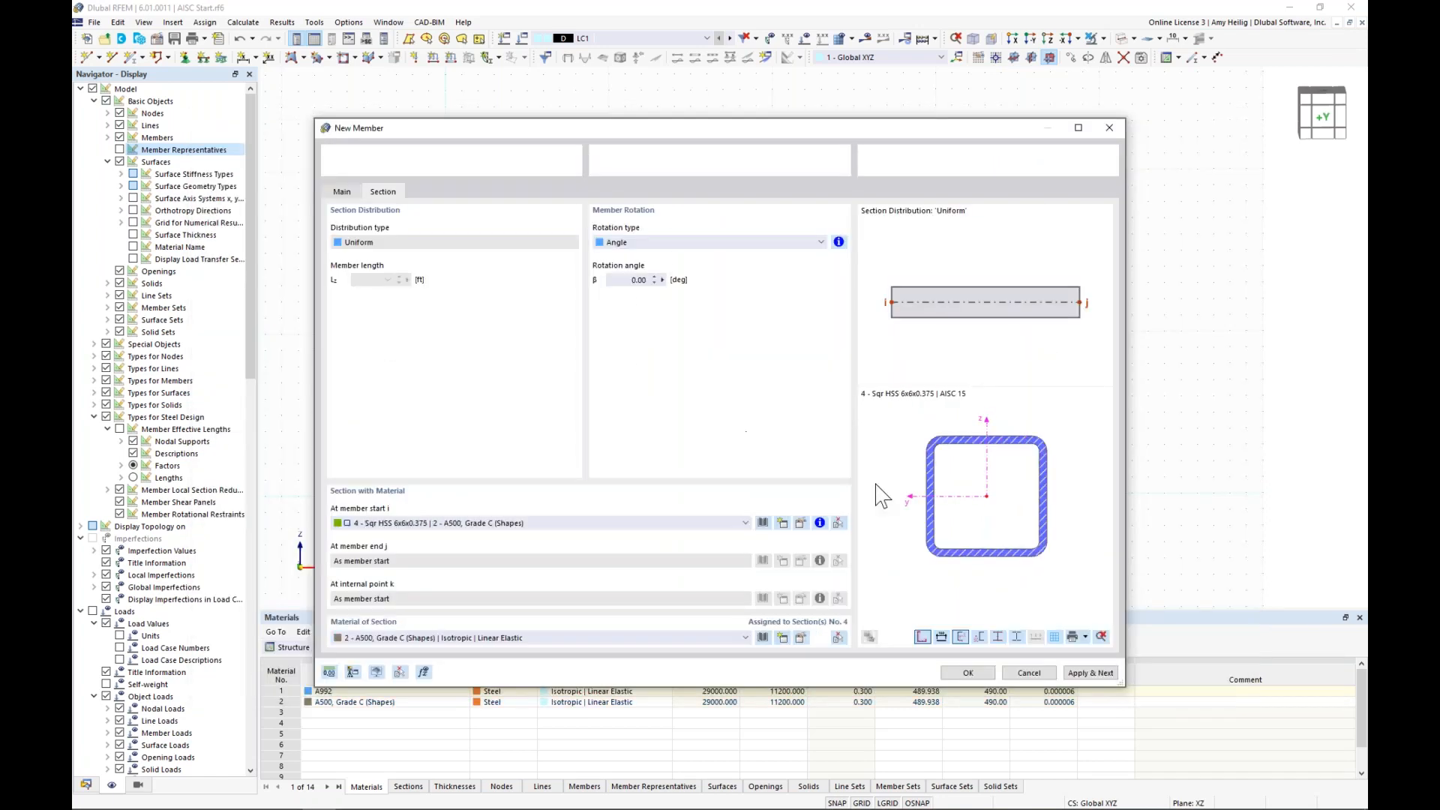
Step: Accept the template member, create the linked frame copies, and show the 3D model in transparent solid display
left_click(962, 669)
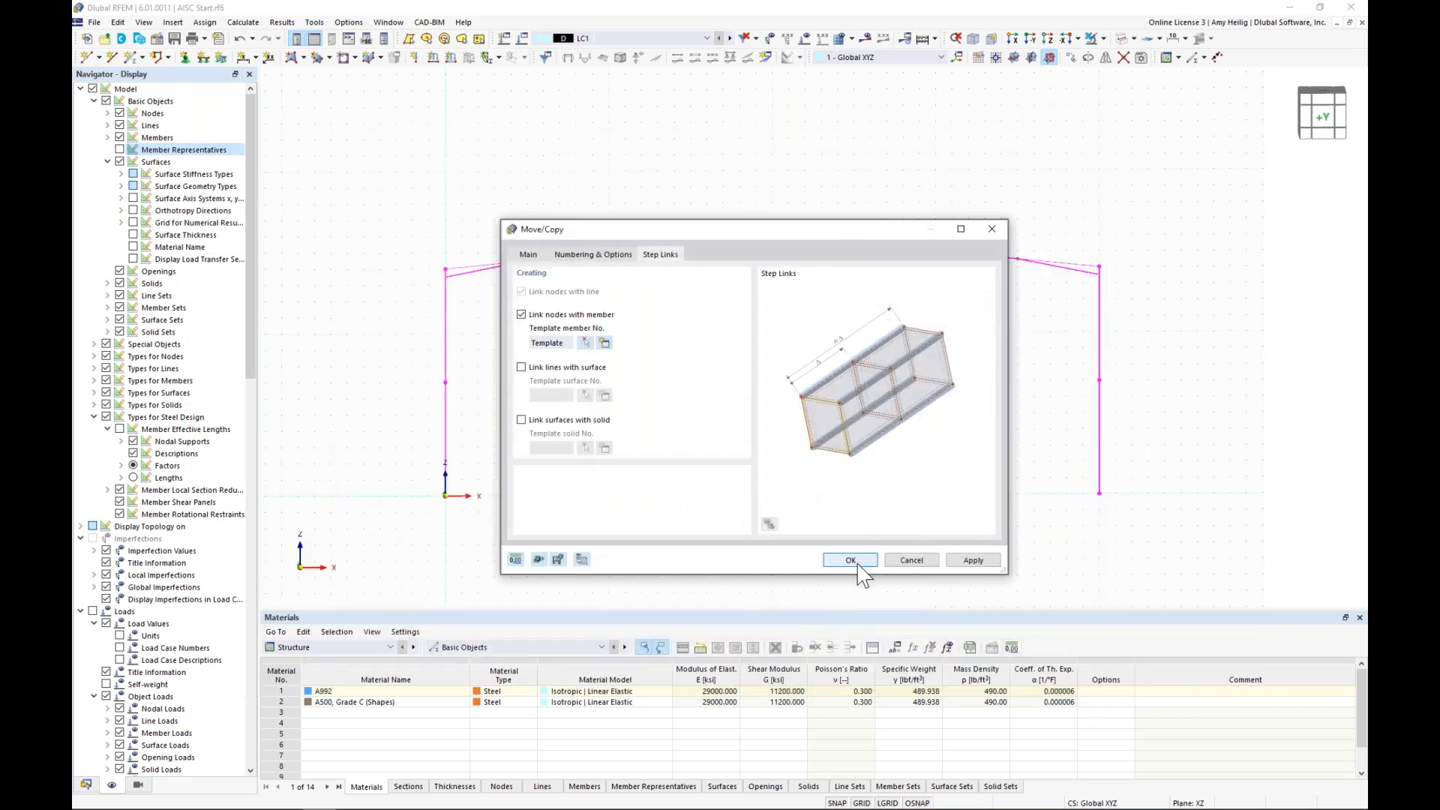
scroll(642, 394, "down", 1)
middle_click_drag(642, 396, 675, 406, "ctrl")
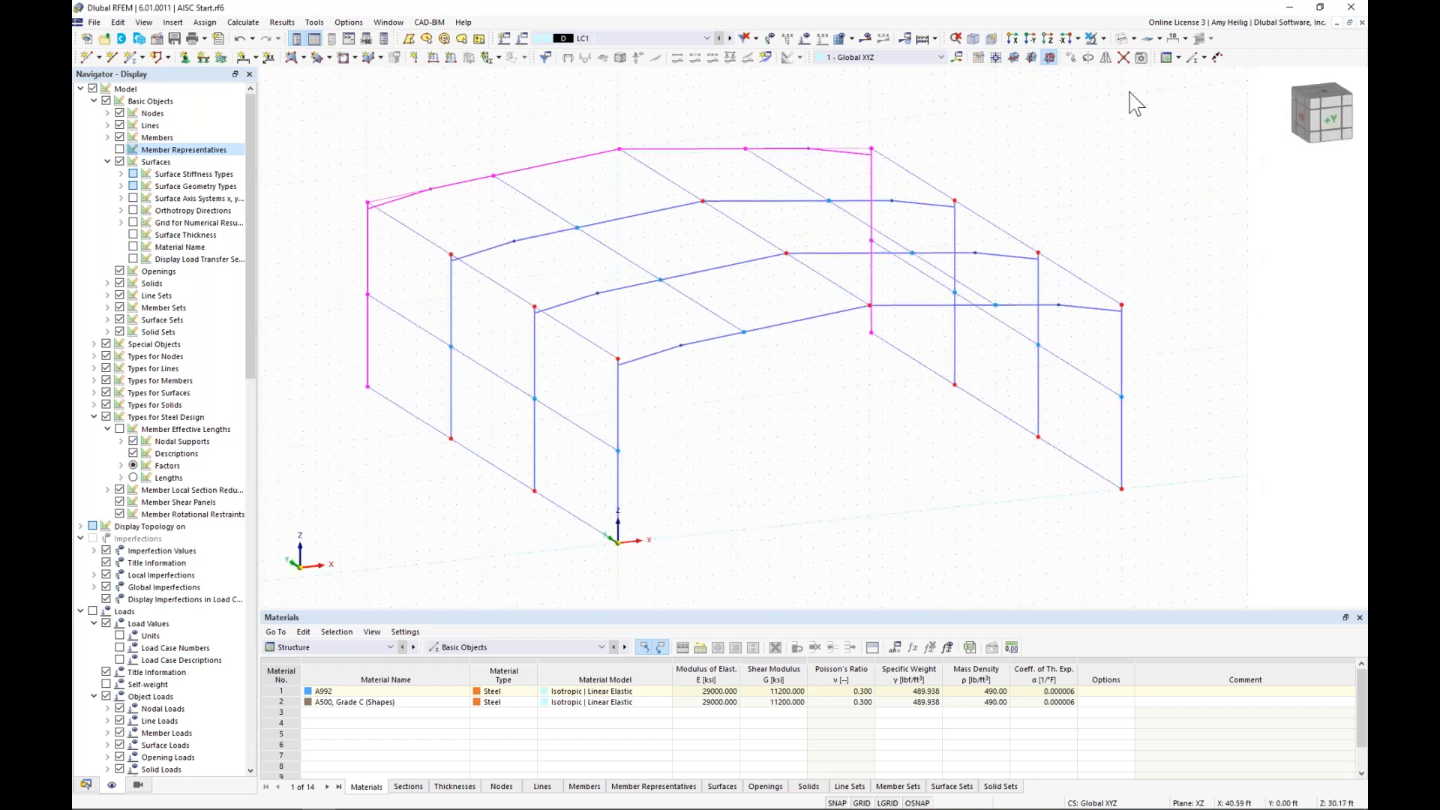
left_click(1125, 37)
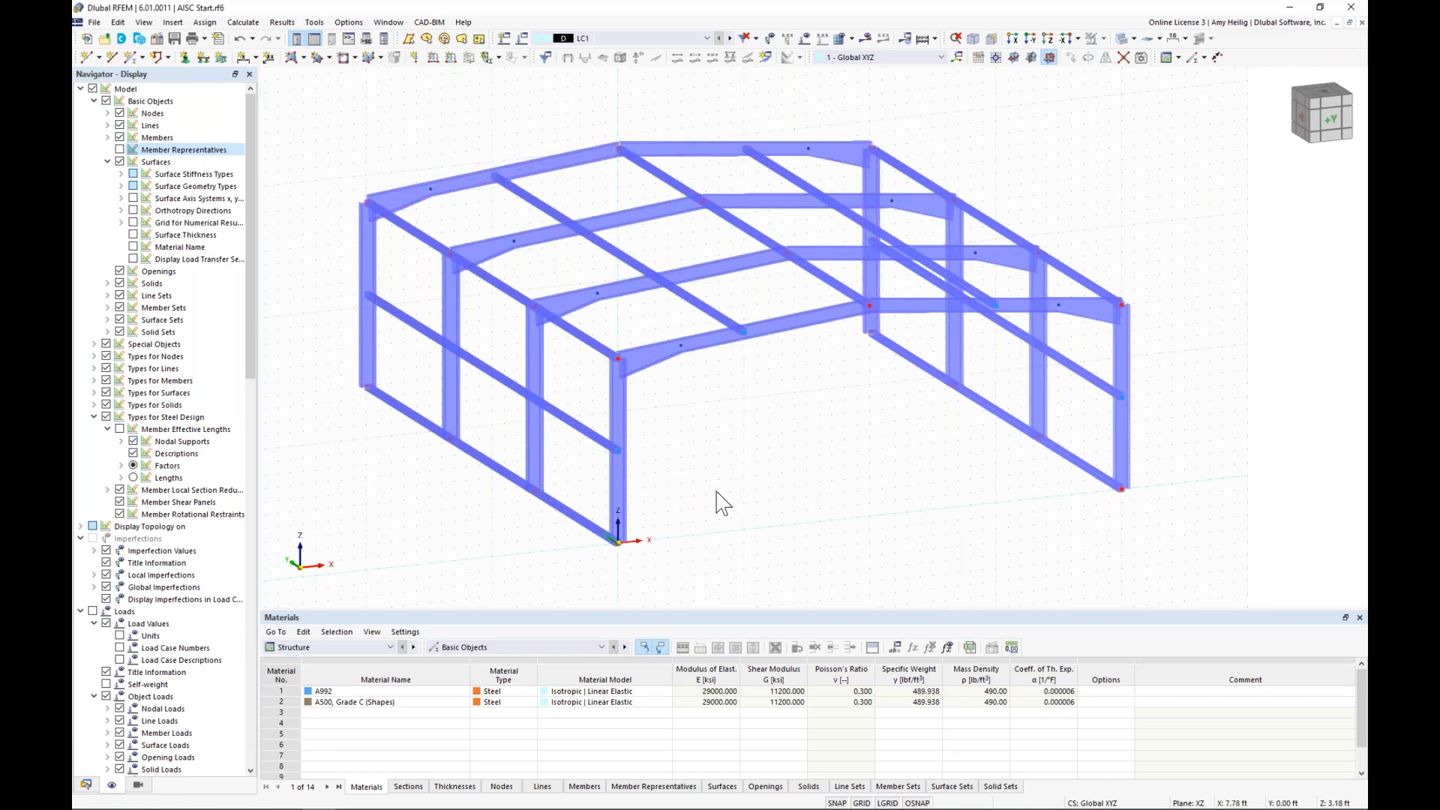
Step: Change the truss members linking the column bases along both sides of the building to member type Coupling Hinge-Hinge
middle_click_drag(698, 472, 896, 433, "ctrl")
left_click_drag(612, 488, 565, 414)
left_click_drag(797, 492, 739, 402)
left_click_drag(1013, 494, 947, 409)
middle_click_drag(962, 491, 826, 505, "ctrl")
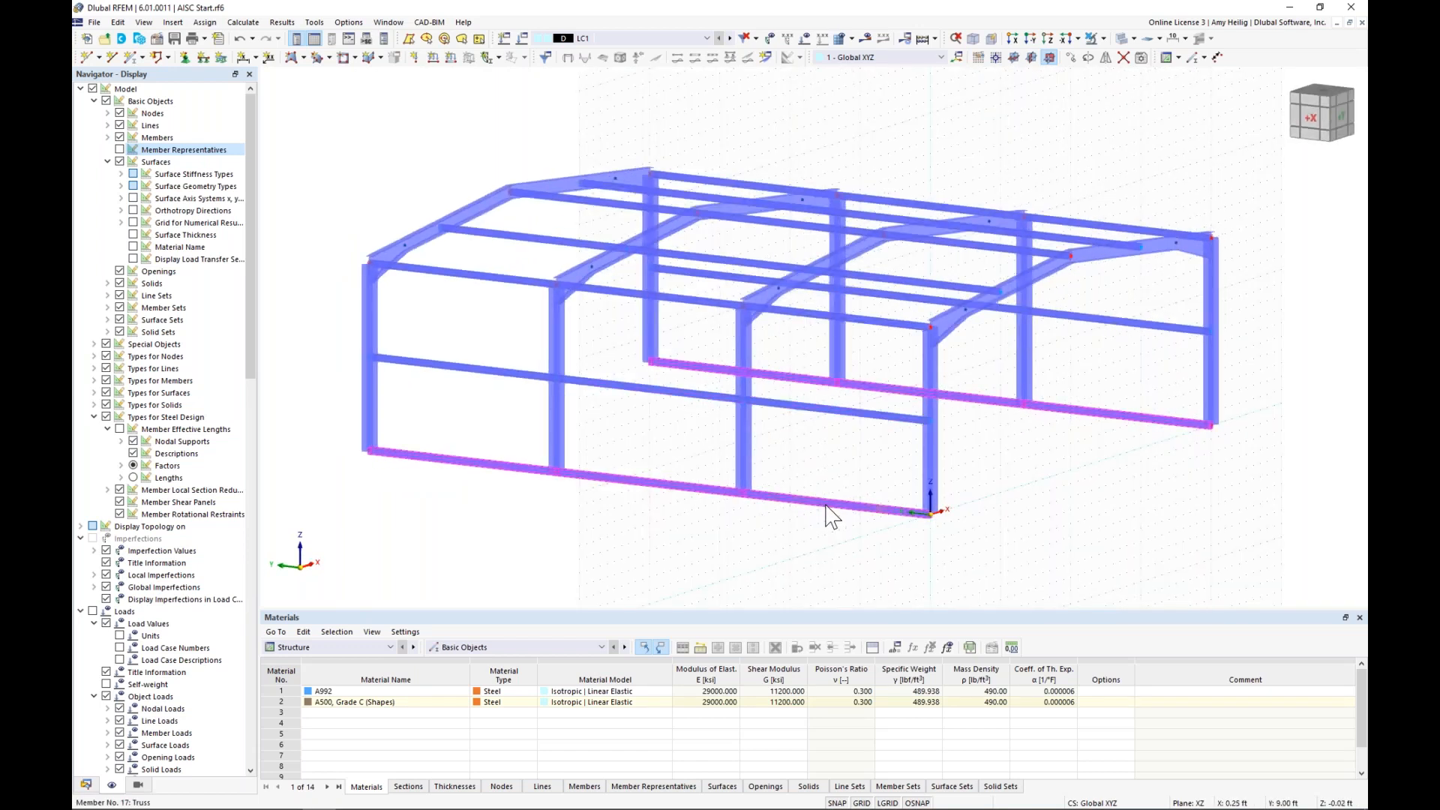
double_click(825, 505)
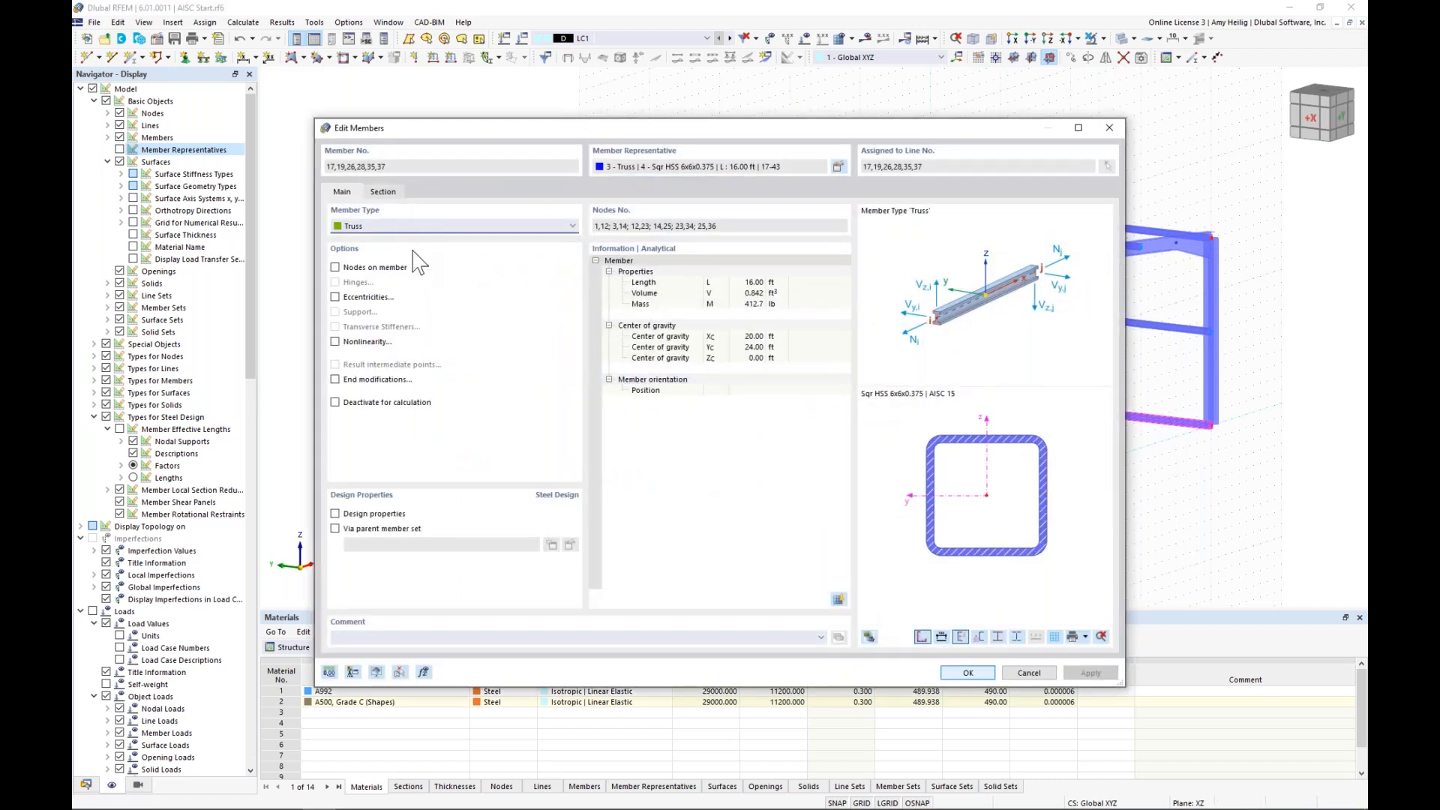
left_click(403, 225)
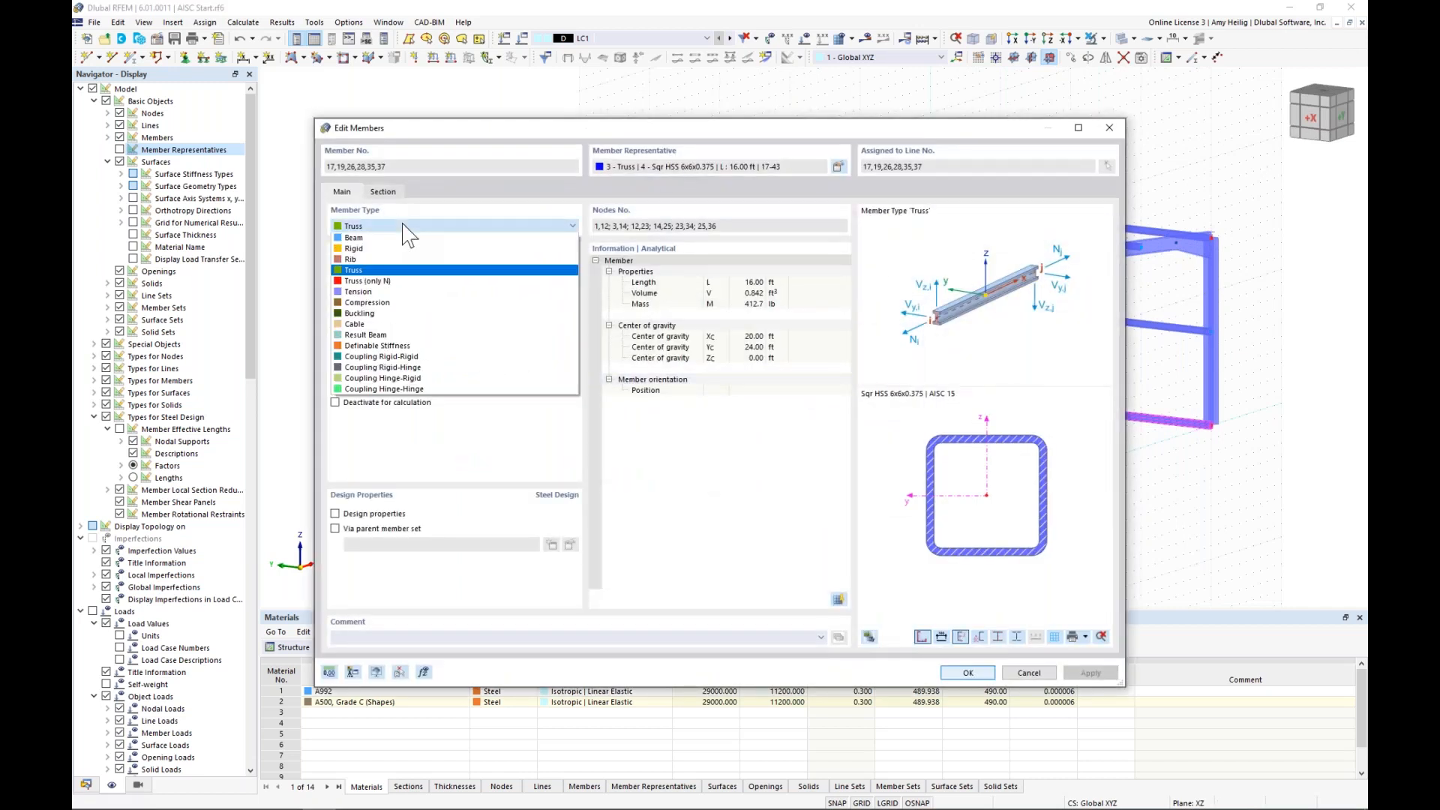
left_click(434, 389)
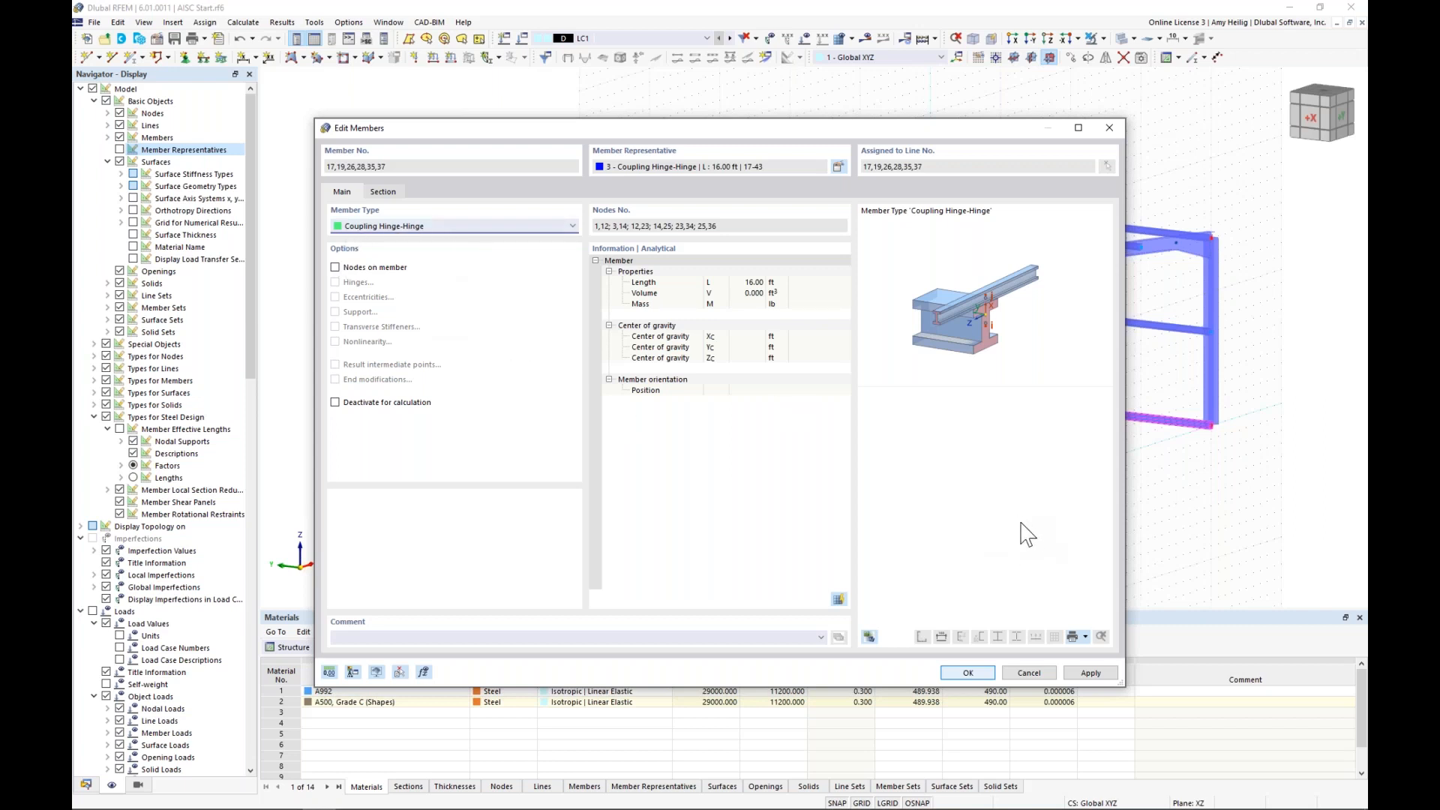
left_click(966, 673)
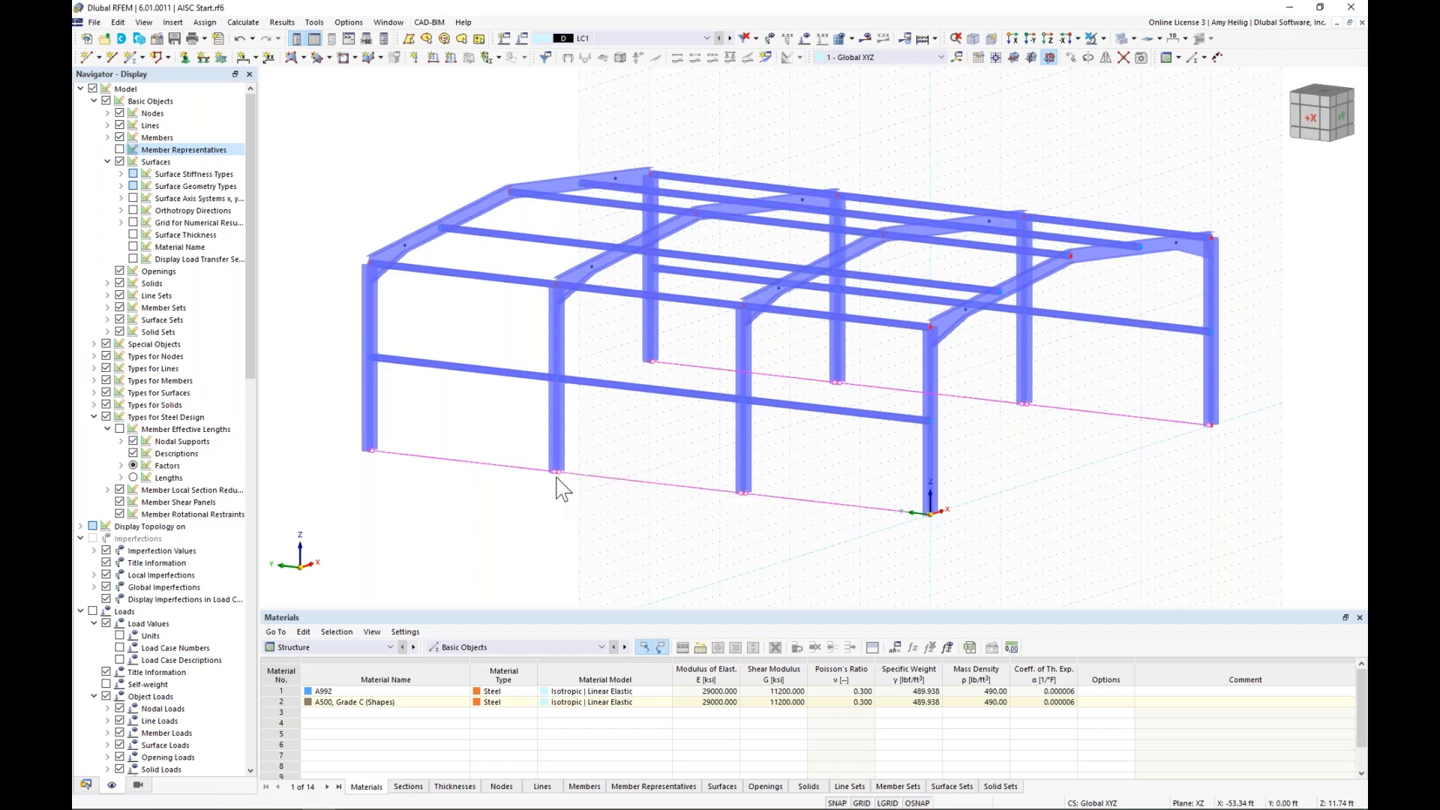
Step: Hide the grid and set up a new single member of type Tension without design properties
scroll(633, 504, "down", 1)
middle_click_drag(639, 503, 591, 521, "ctrl")
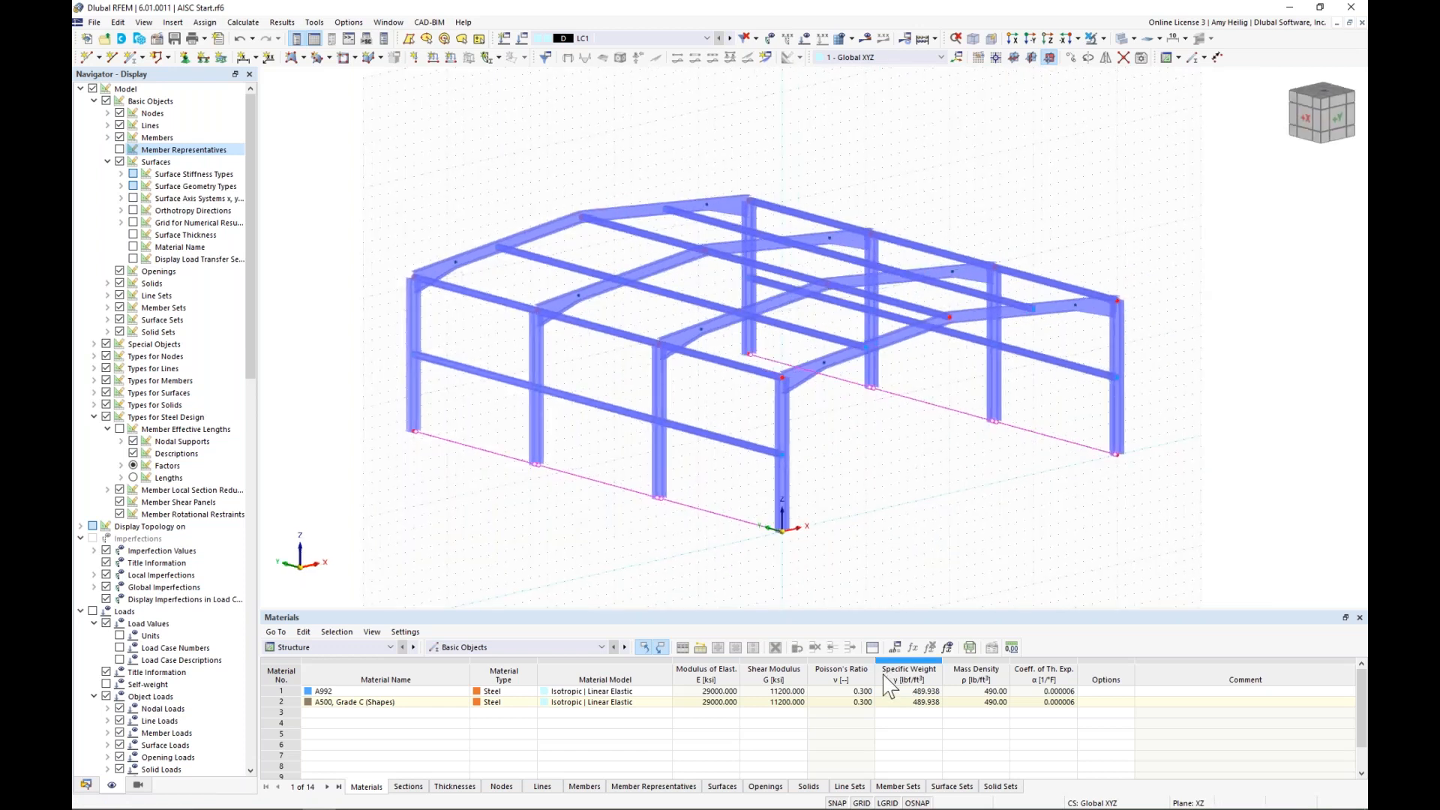
left_click(863, 803)
middle_click_drag(540, 525, 488, 474)
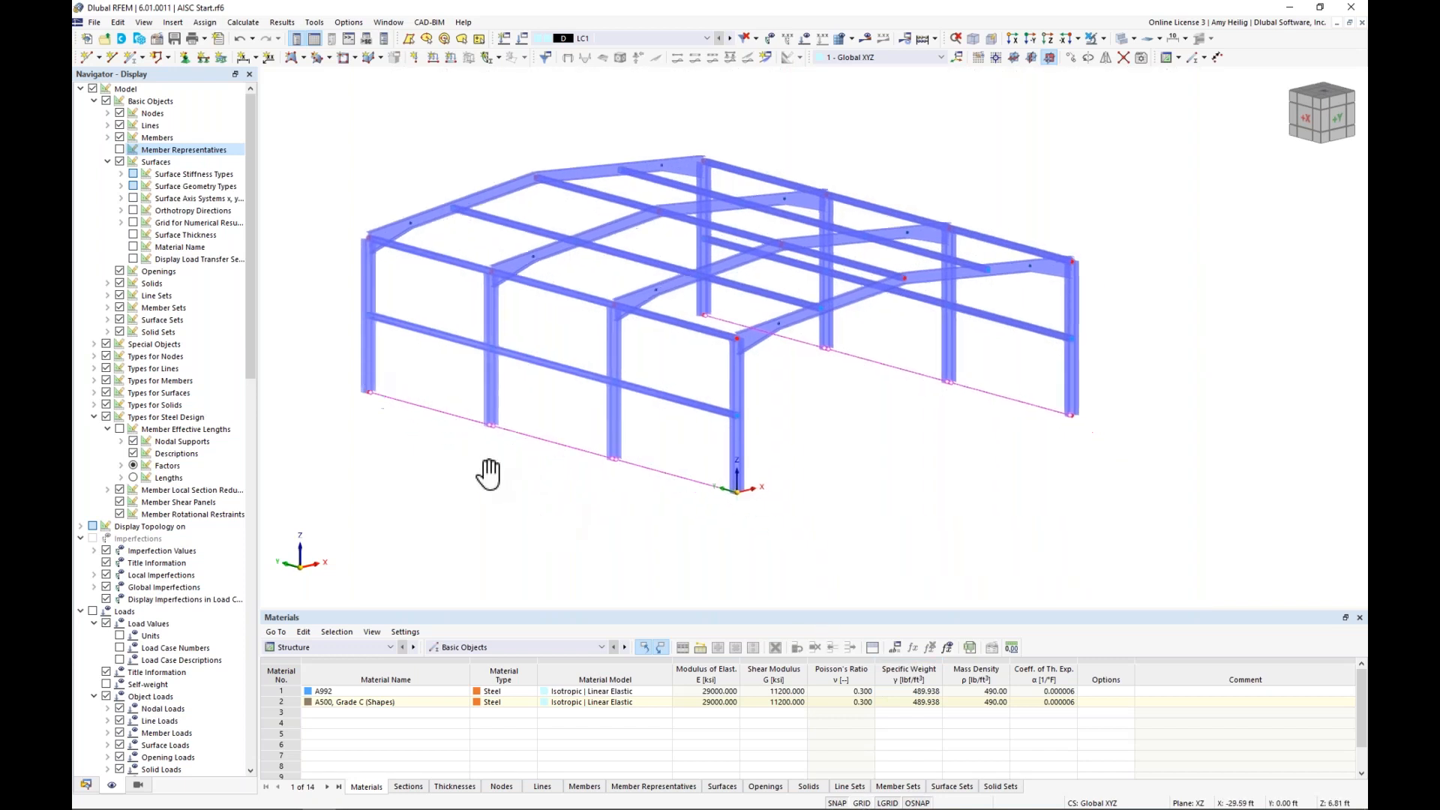
left_click(132, 65)
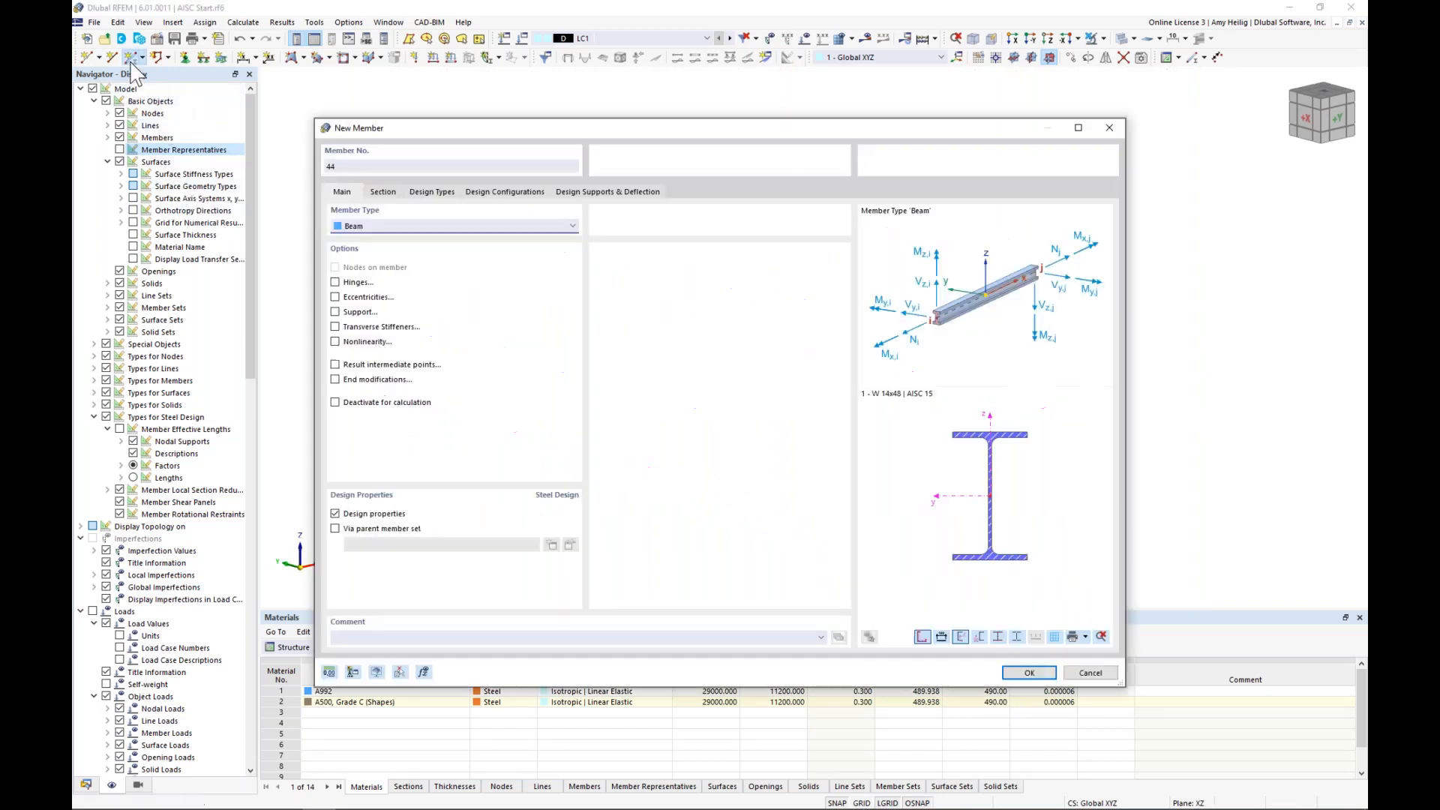
left_click(375, 226)
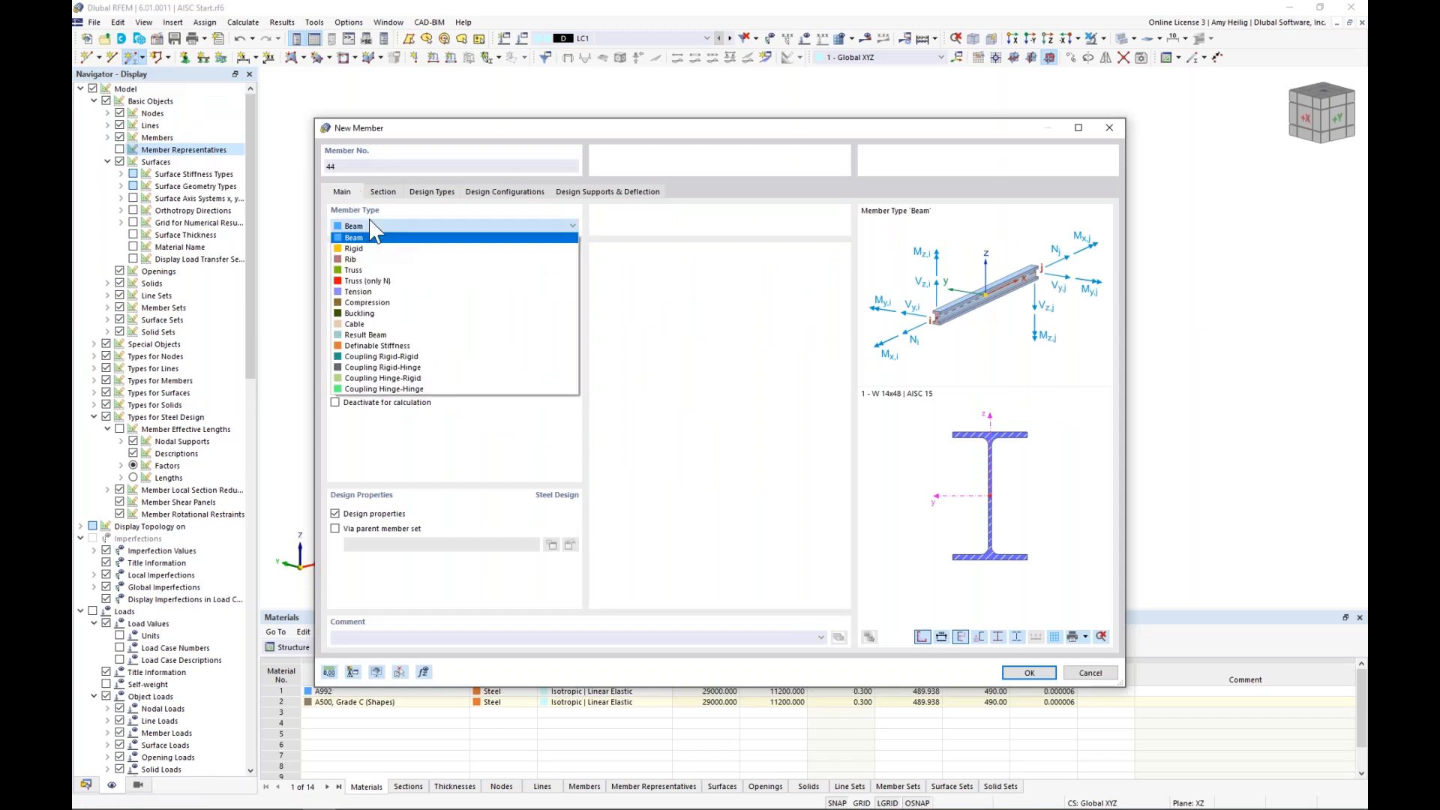
left_click(372, 294)
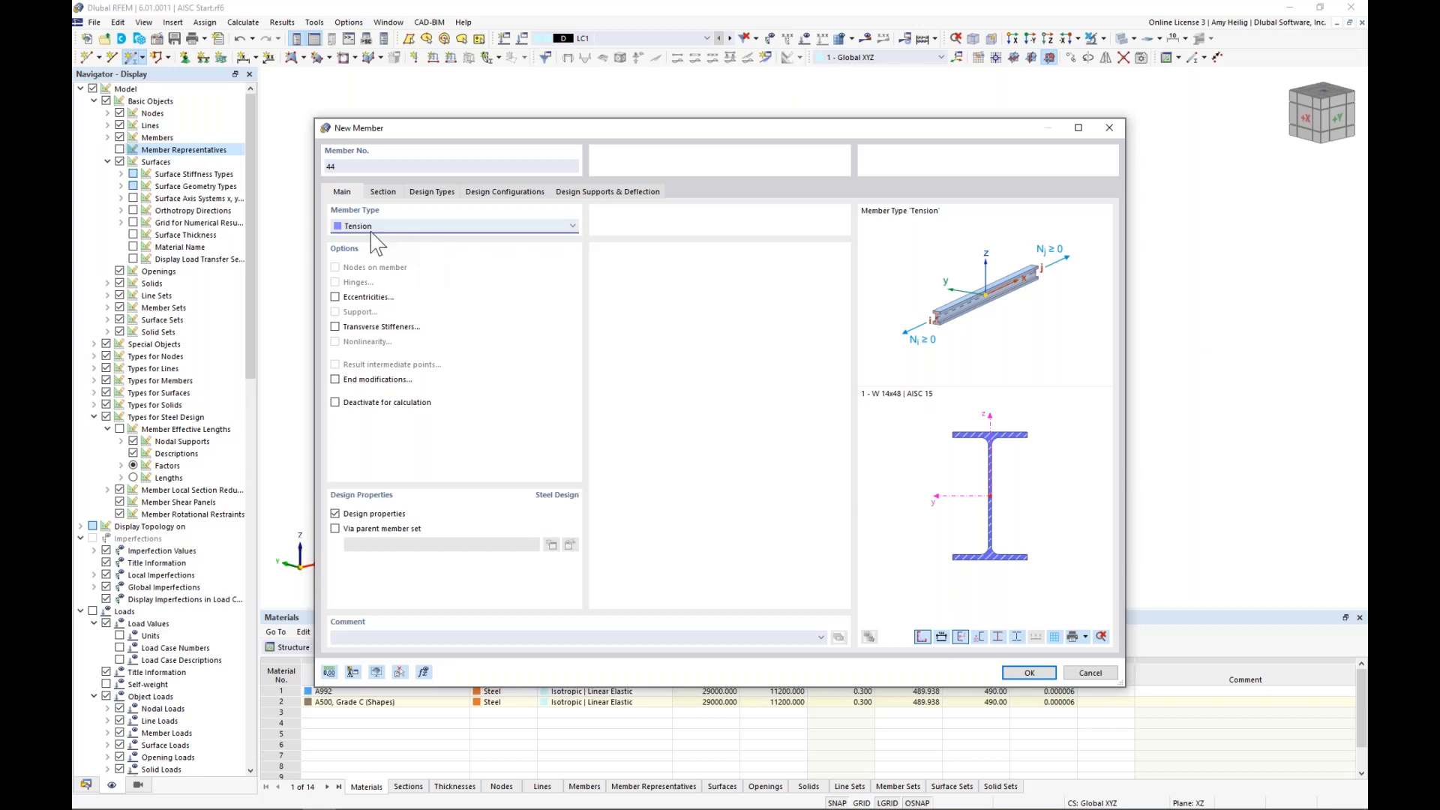
left_click(335, 514)
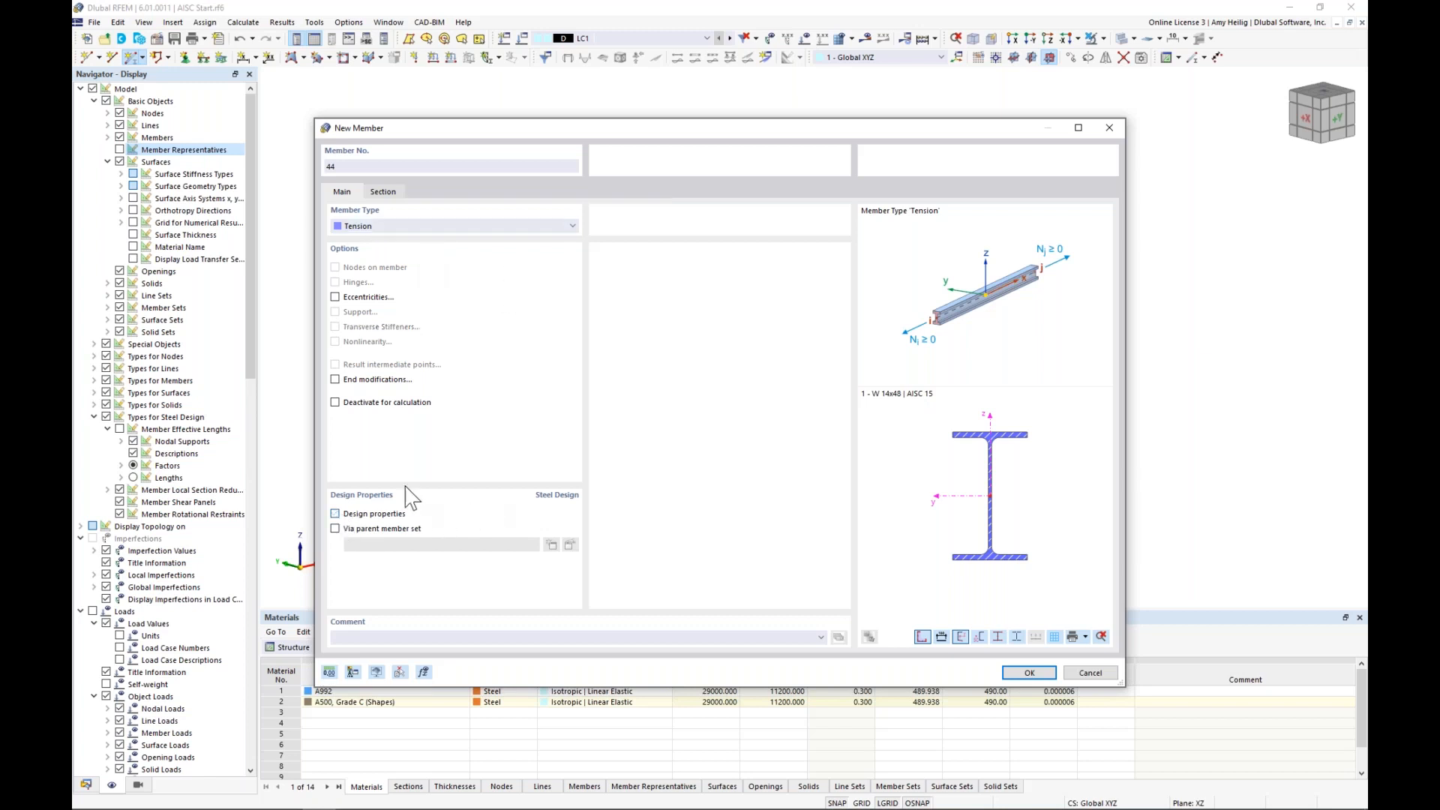
Step: Choose the standardized AISC round bar section RB 7/8 for the tension member
left_click(383, 192)
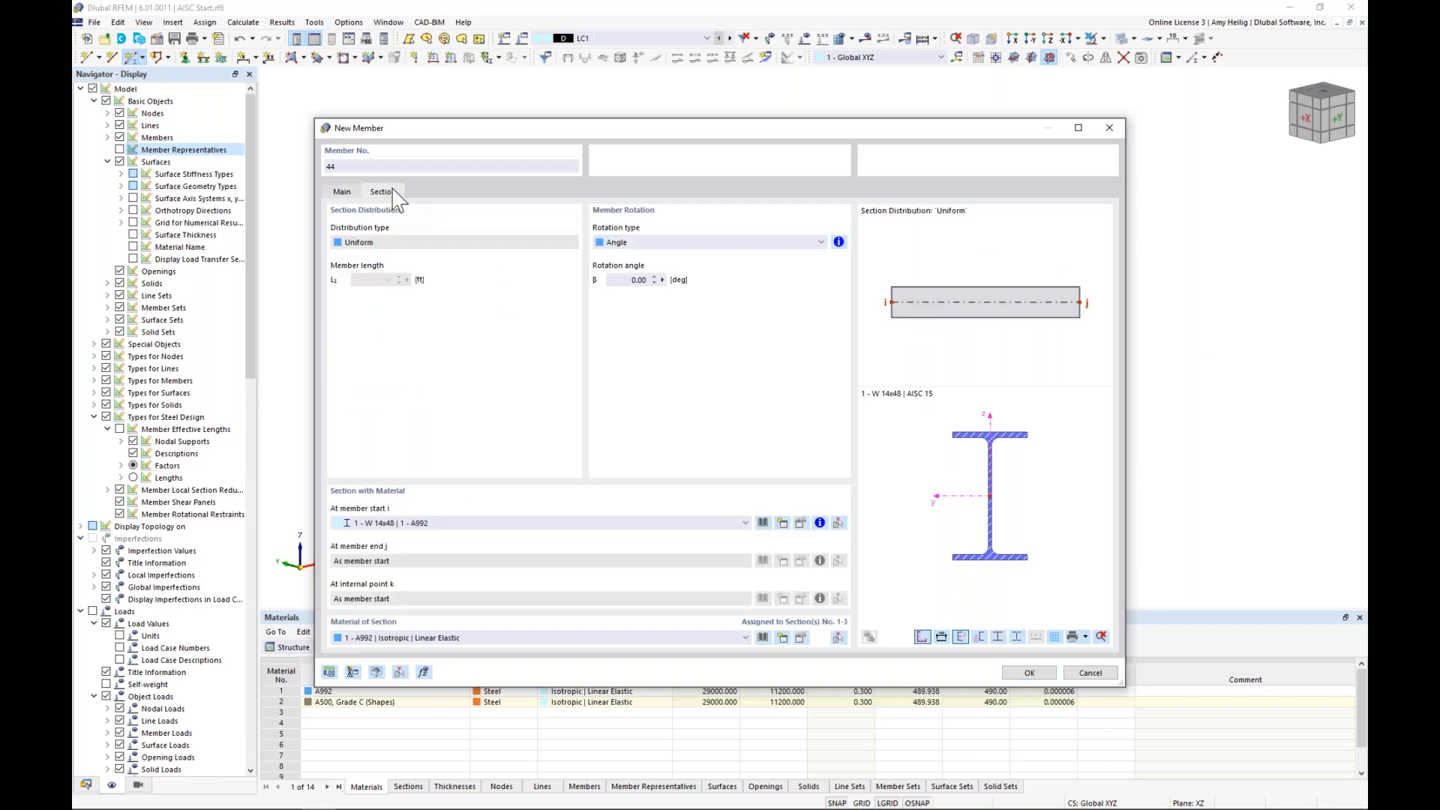
left_click(762, 523)
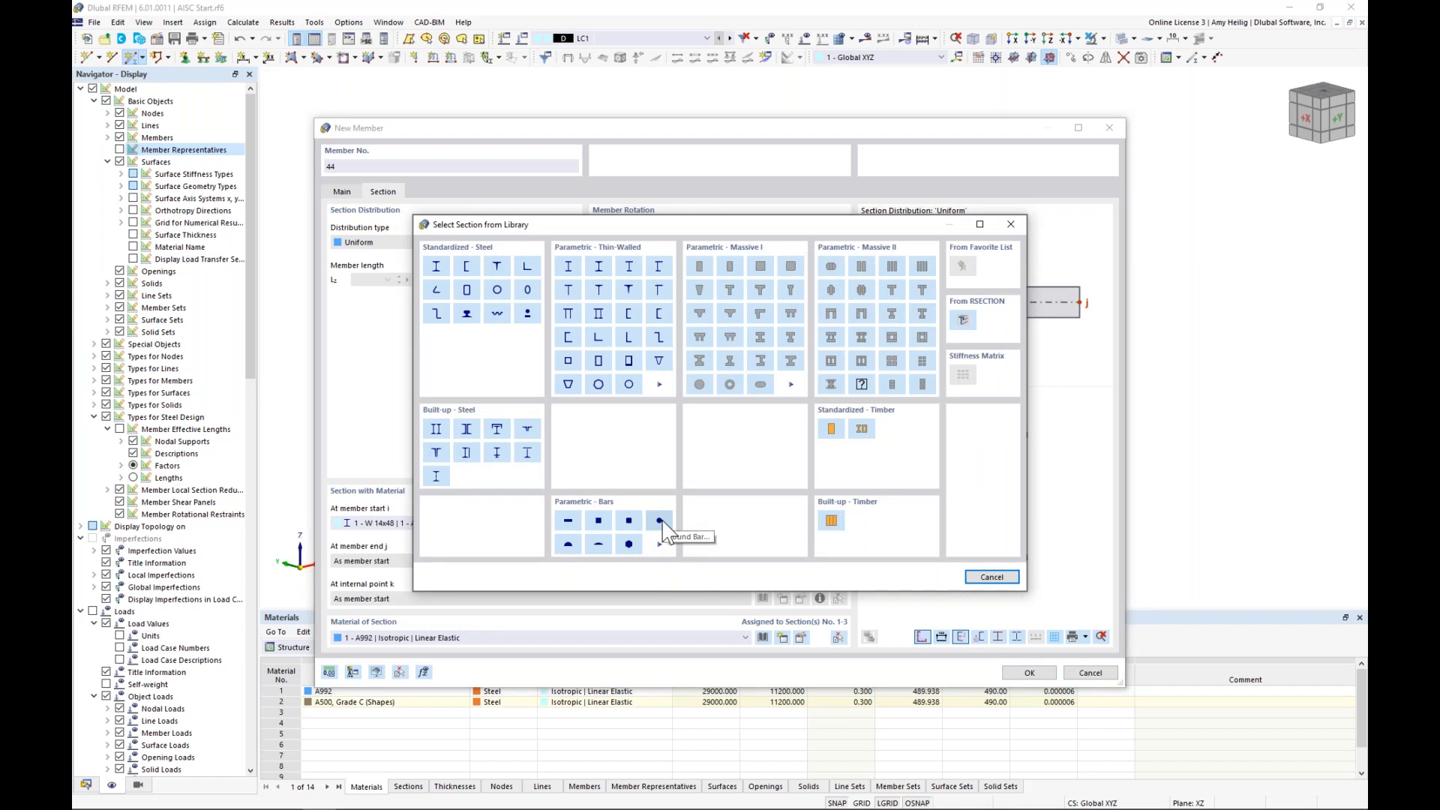
left_click(529, 316)
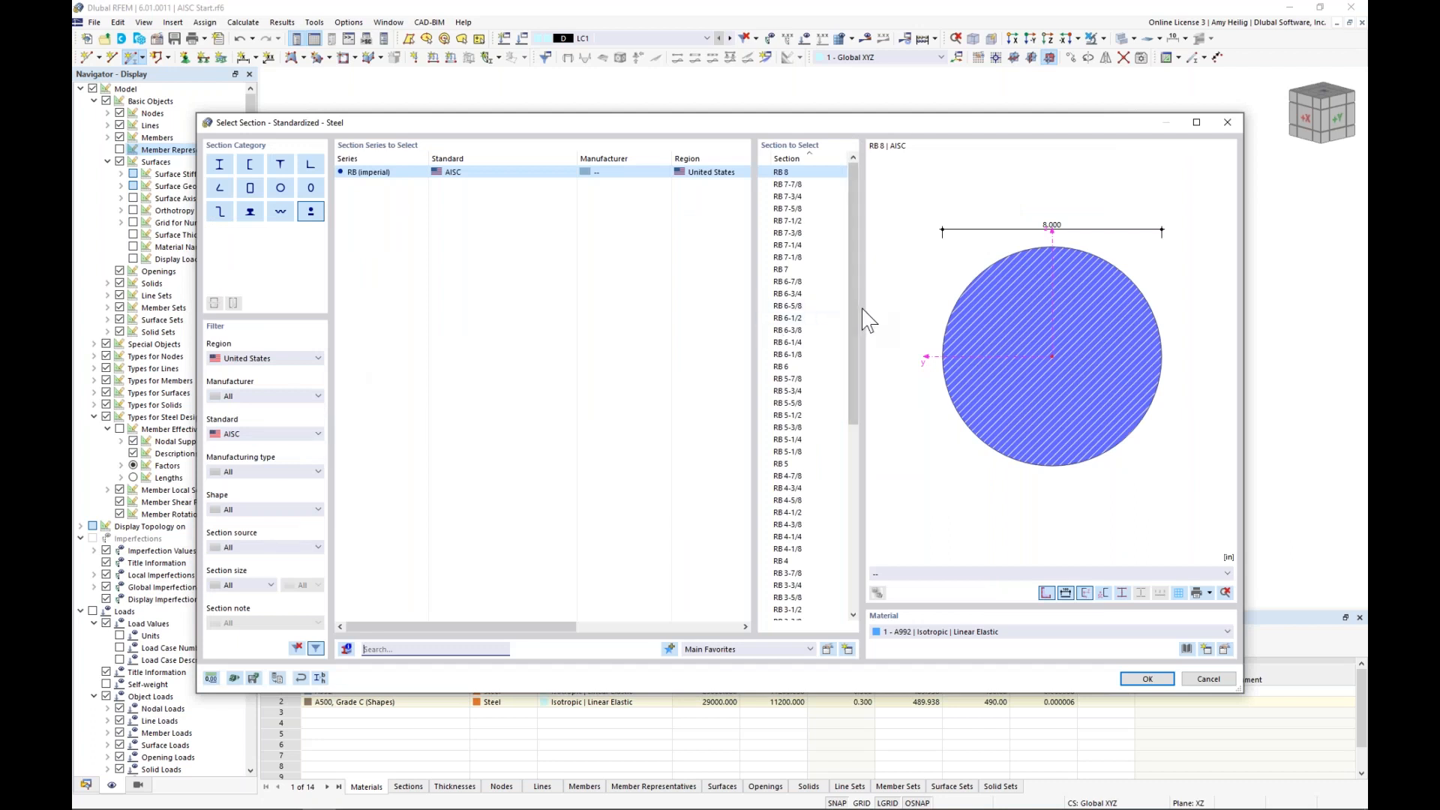
left_click_drag(854, 312, 842, 514)
left_click(806, 549)
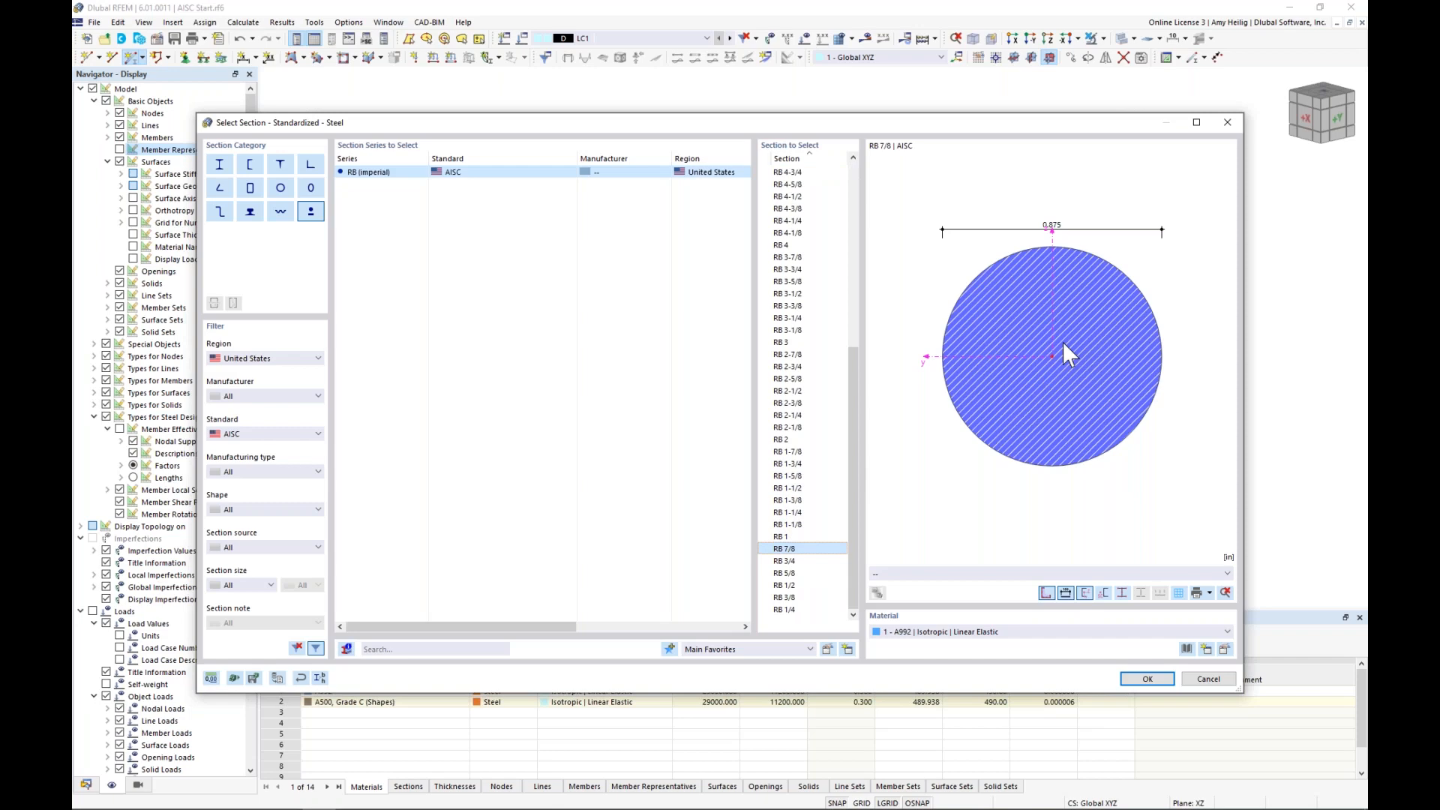
Step: Assign the AISC 360-16 material A36 (HR Structural Shapes and Bars) to the round bar and accept the section and member
left_click(1186, 649)
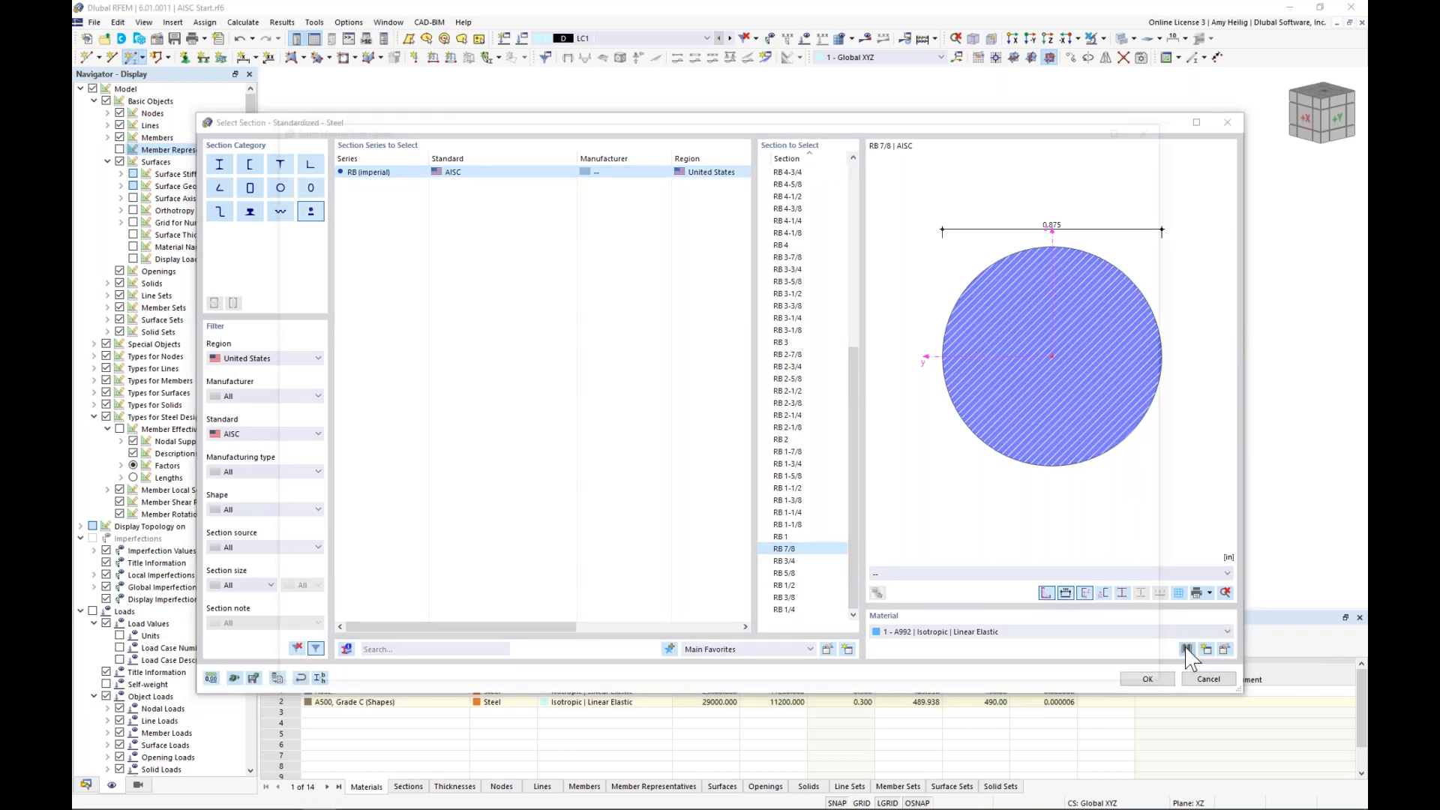
left_click(474, 318)
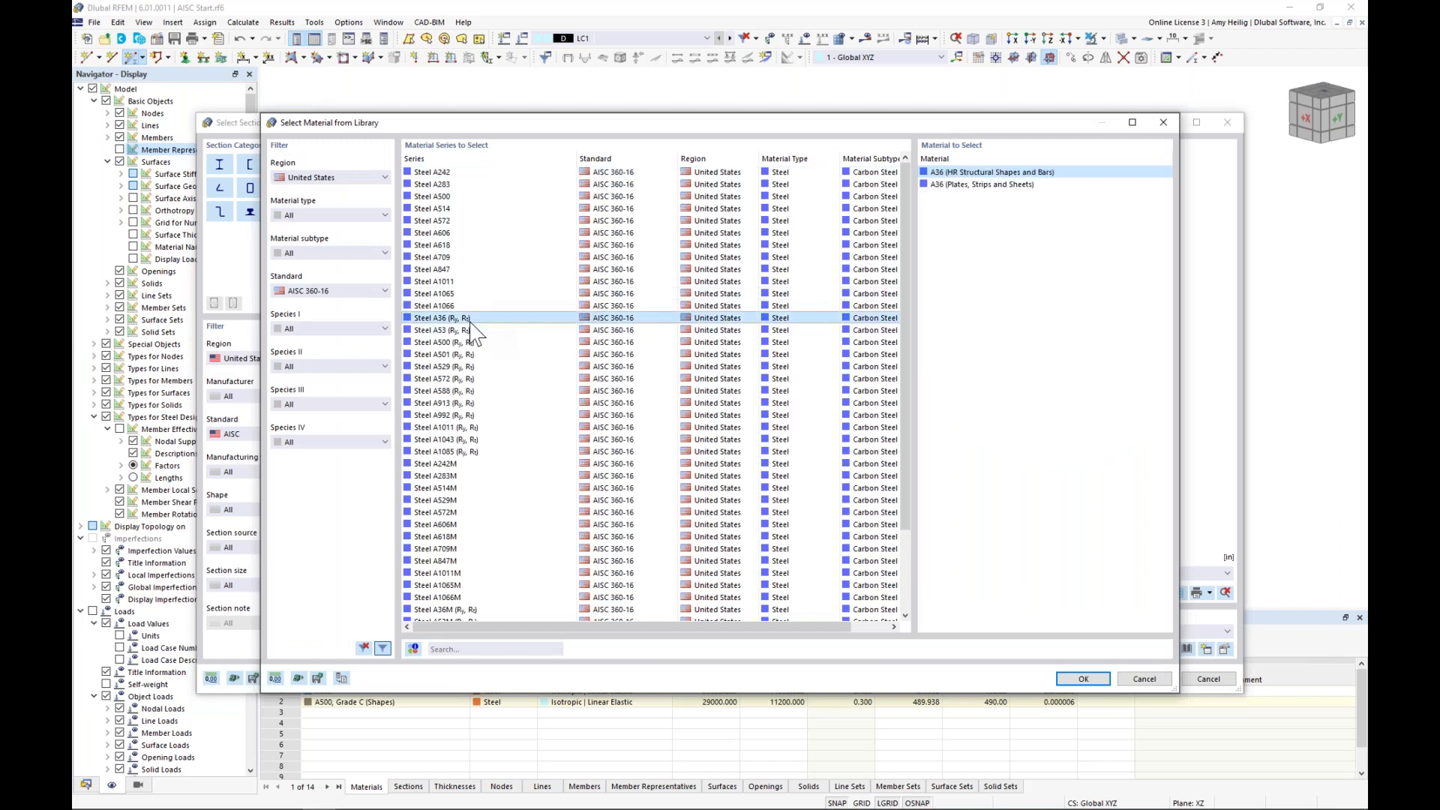
left_click(1083, 678)
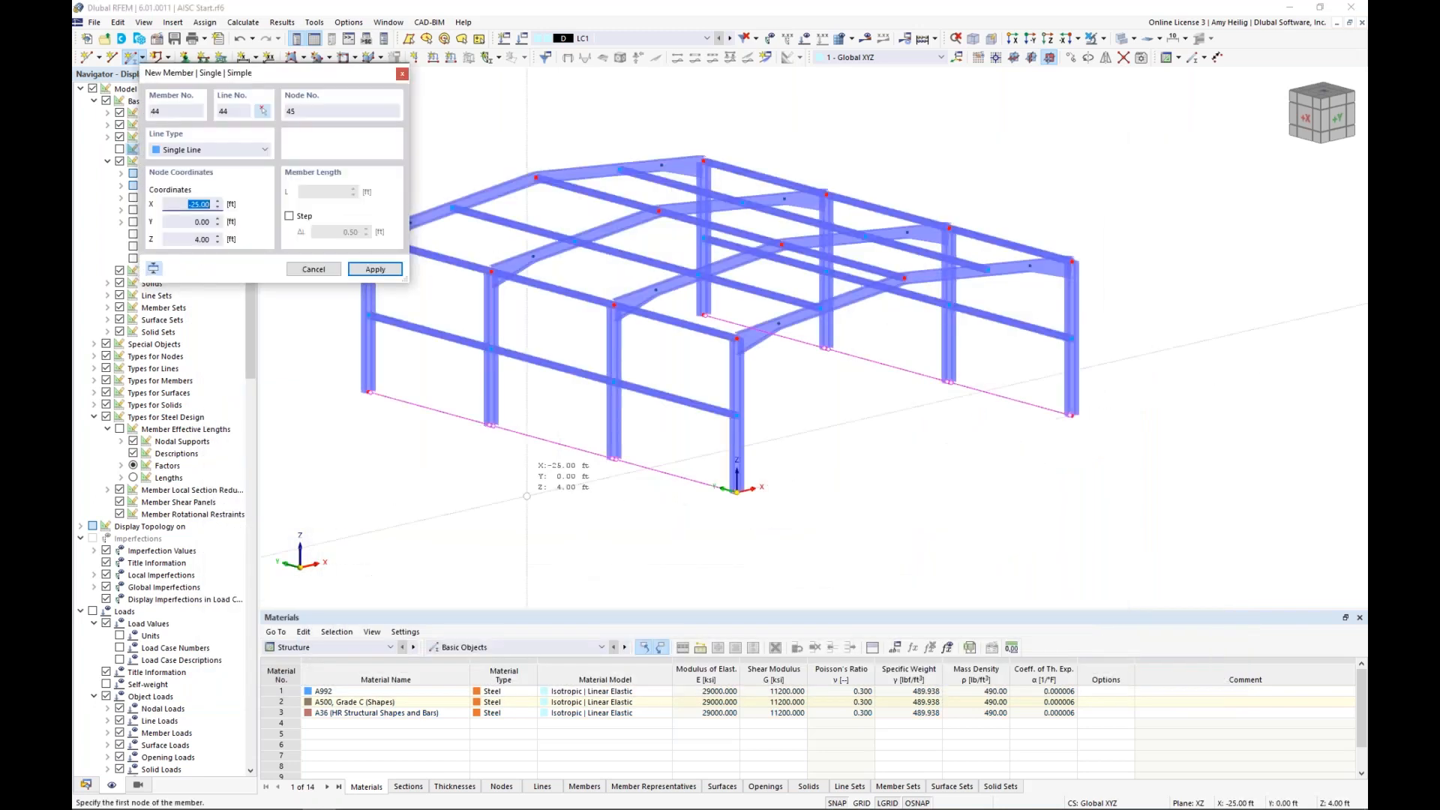
Step: Switch to wireframe display and draw crossing tension braces in the lower wall panel between the two middle frames
middle_click_drag(529, 494, 568, 505, "ctrl")
scroll(540, 449, "up", 2)
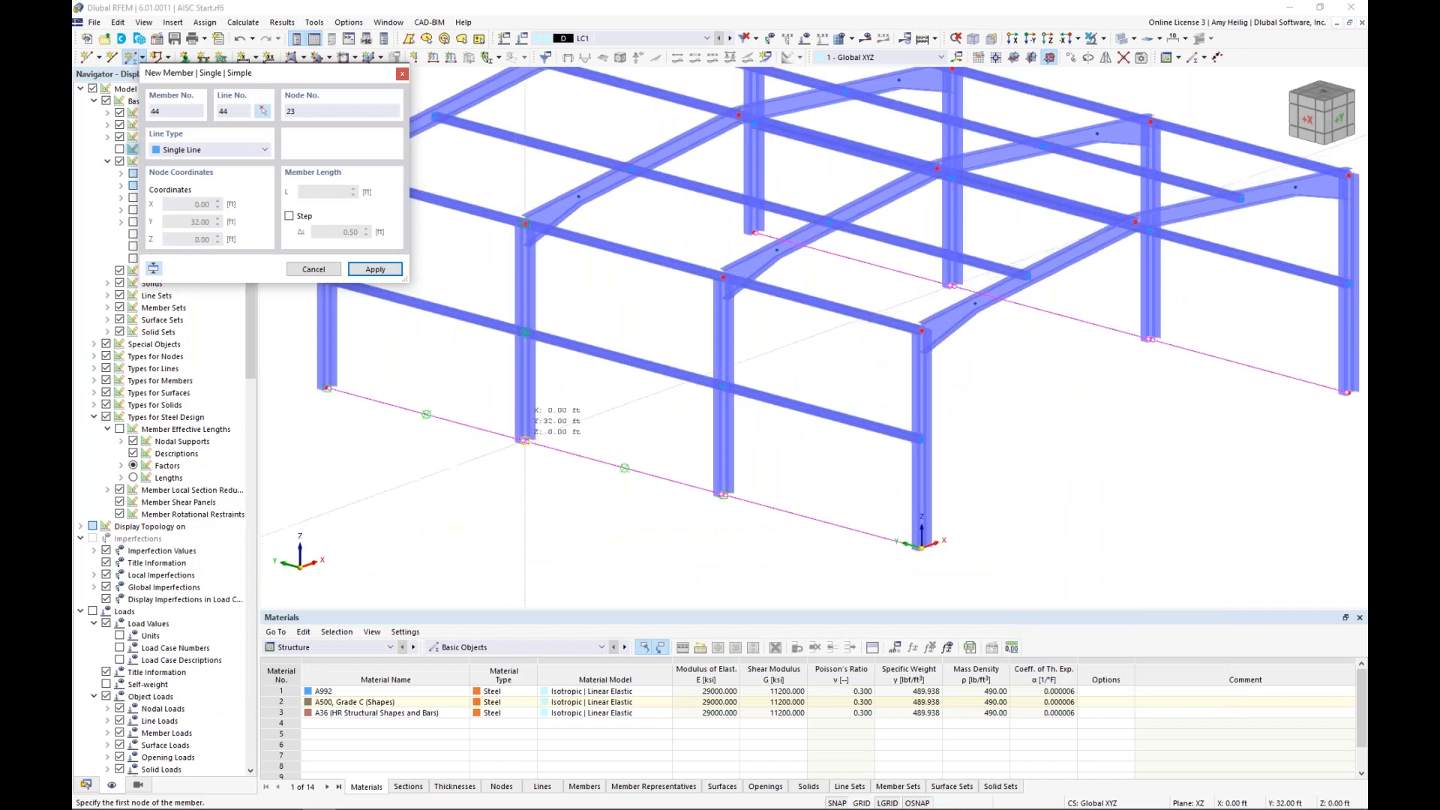
left_click(1122, 38)
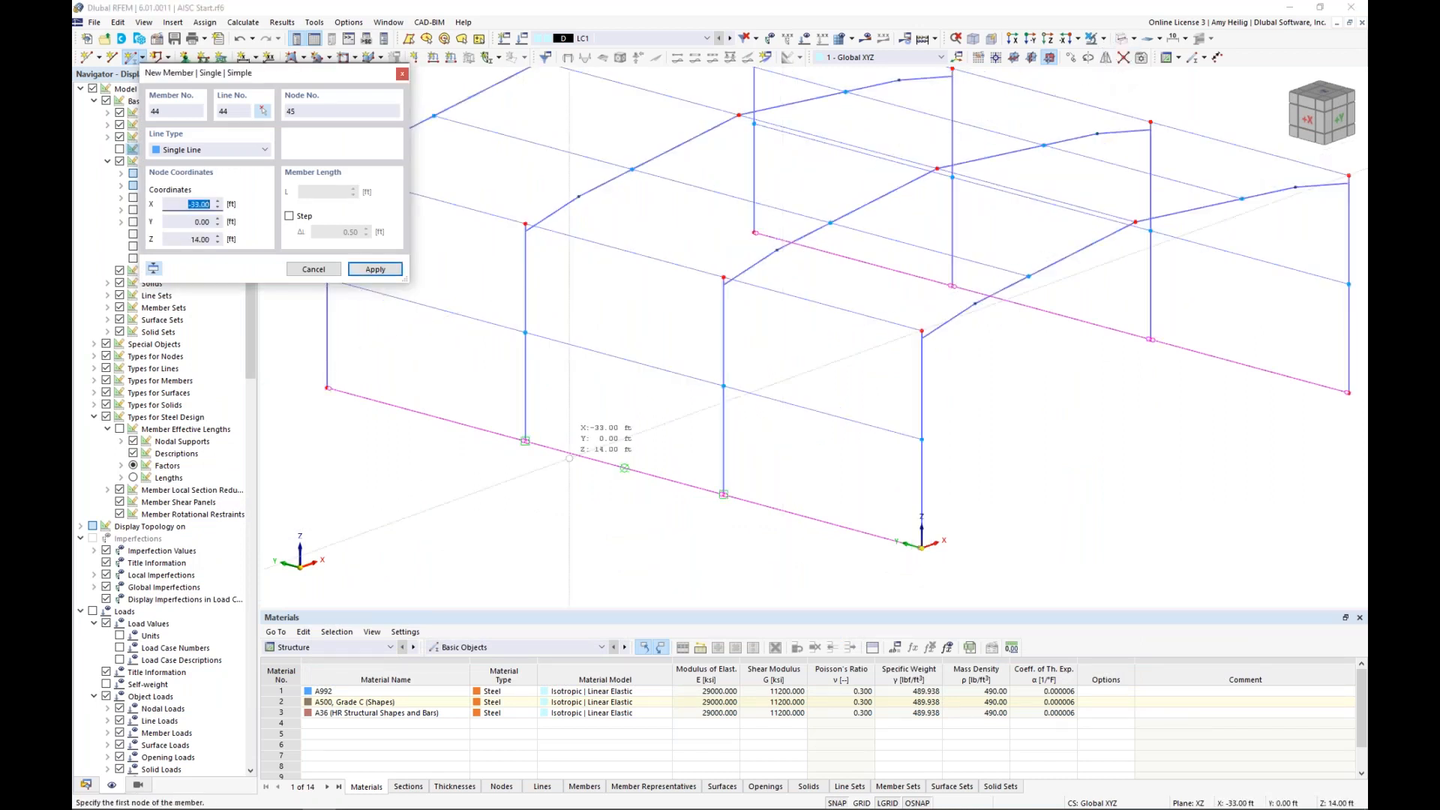
left_click(525, 441)
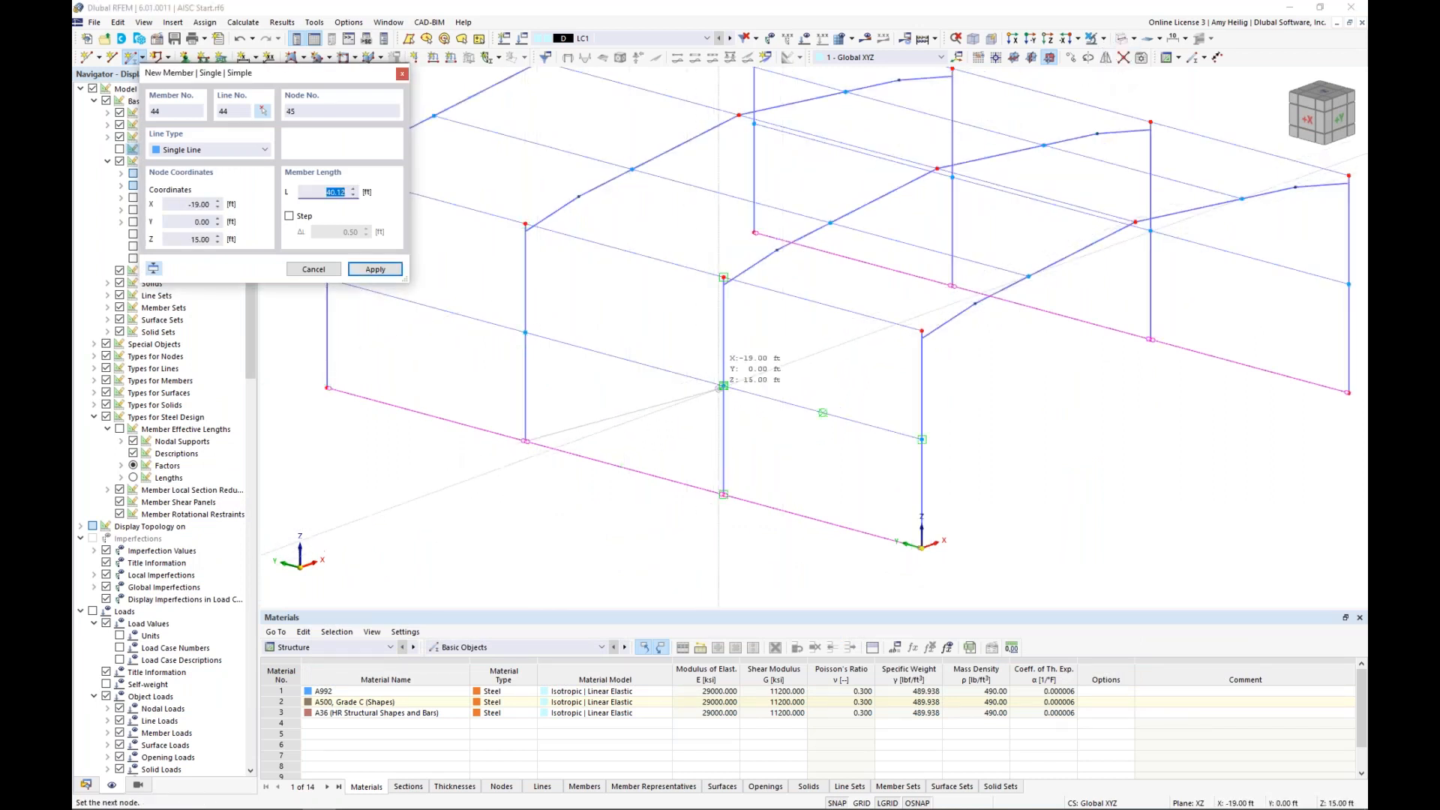
left_click(722, 387)
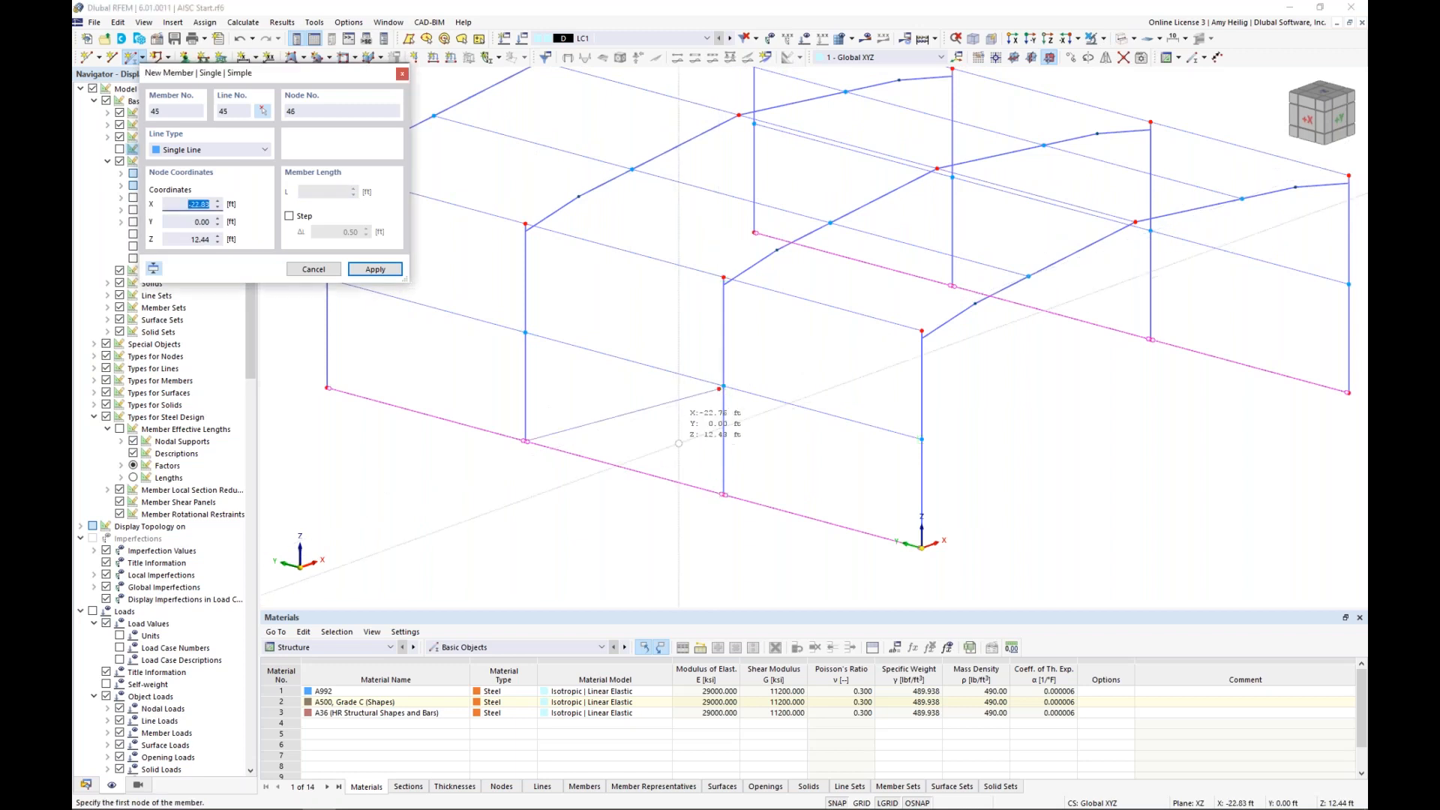
left_click(723, 493)
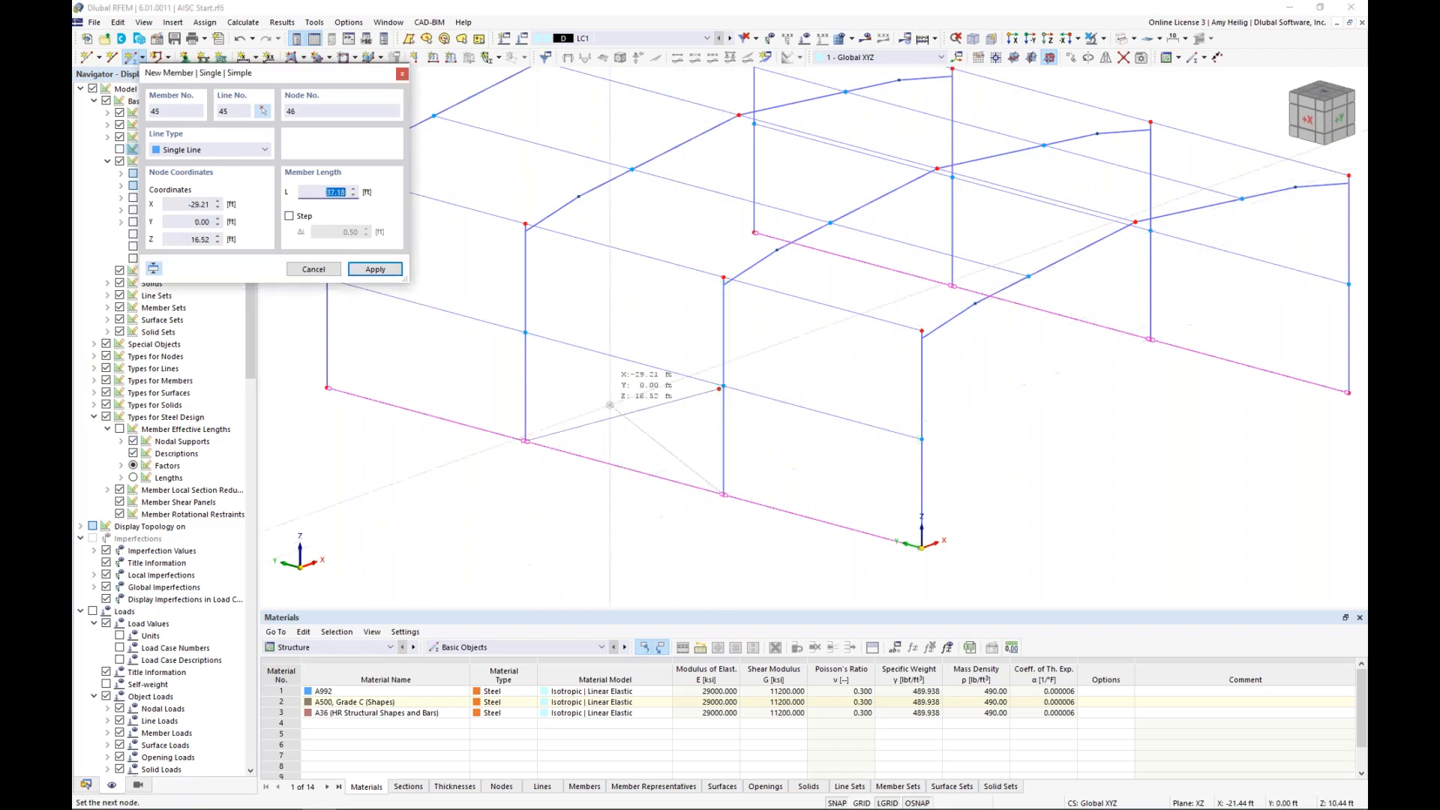
left_click(525, 333)
Step: Draw crossing tension braces in the roof panel between the eave and the intermediate rafter nodes of the two middle frames
middle_click_drag(594, 274, 591, 335)
left_click(527, 285)
left_click(831, 283)
left_click(724, 338)
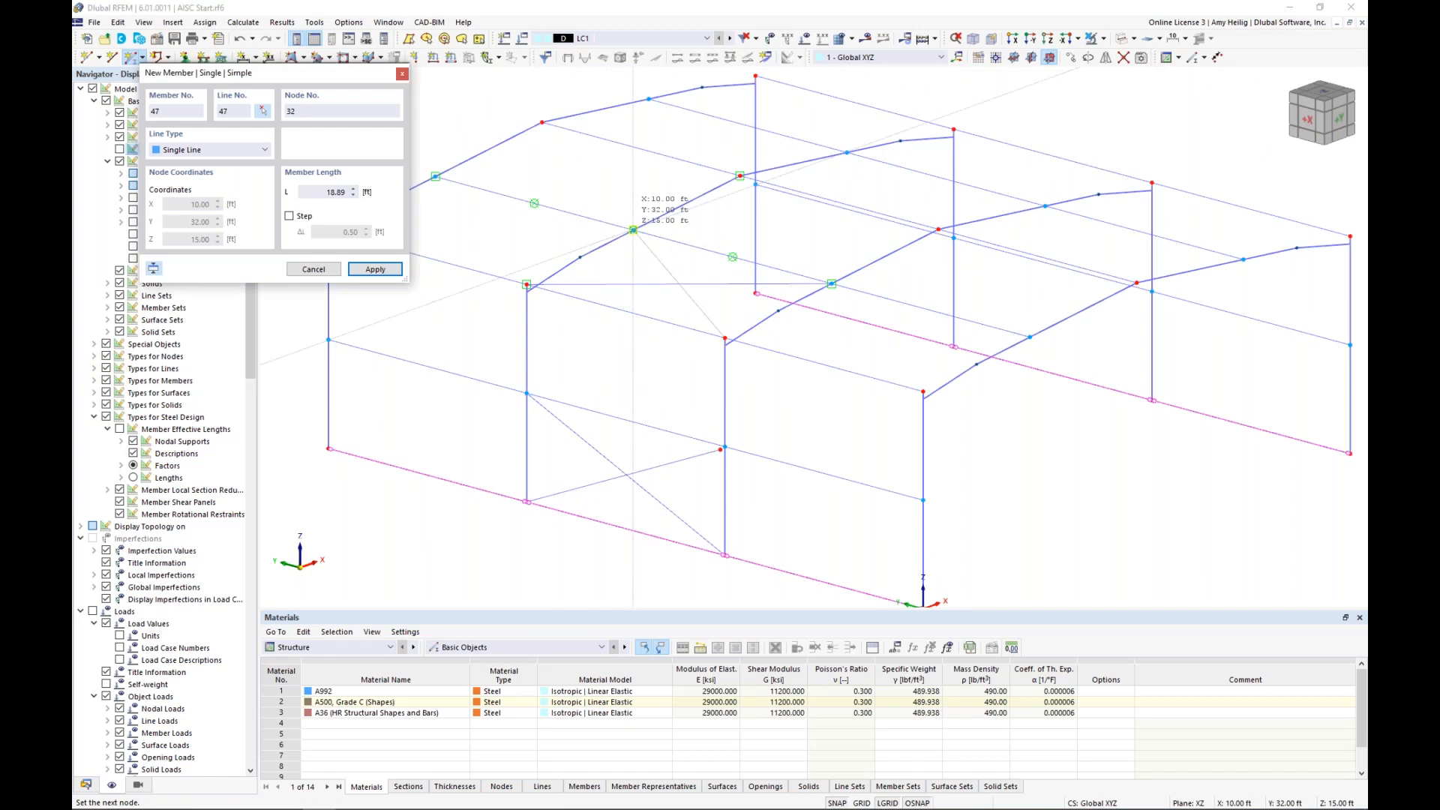
left_click(633, 229)
key("Escape")
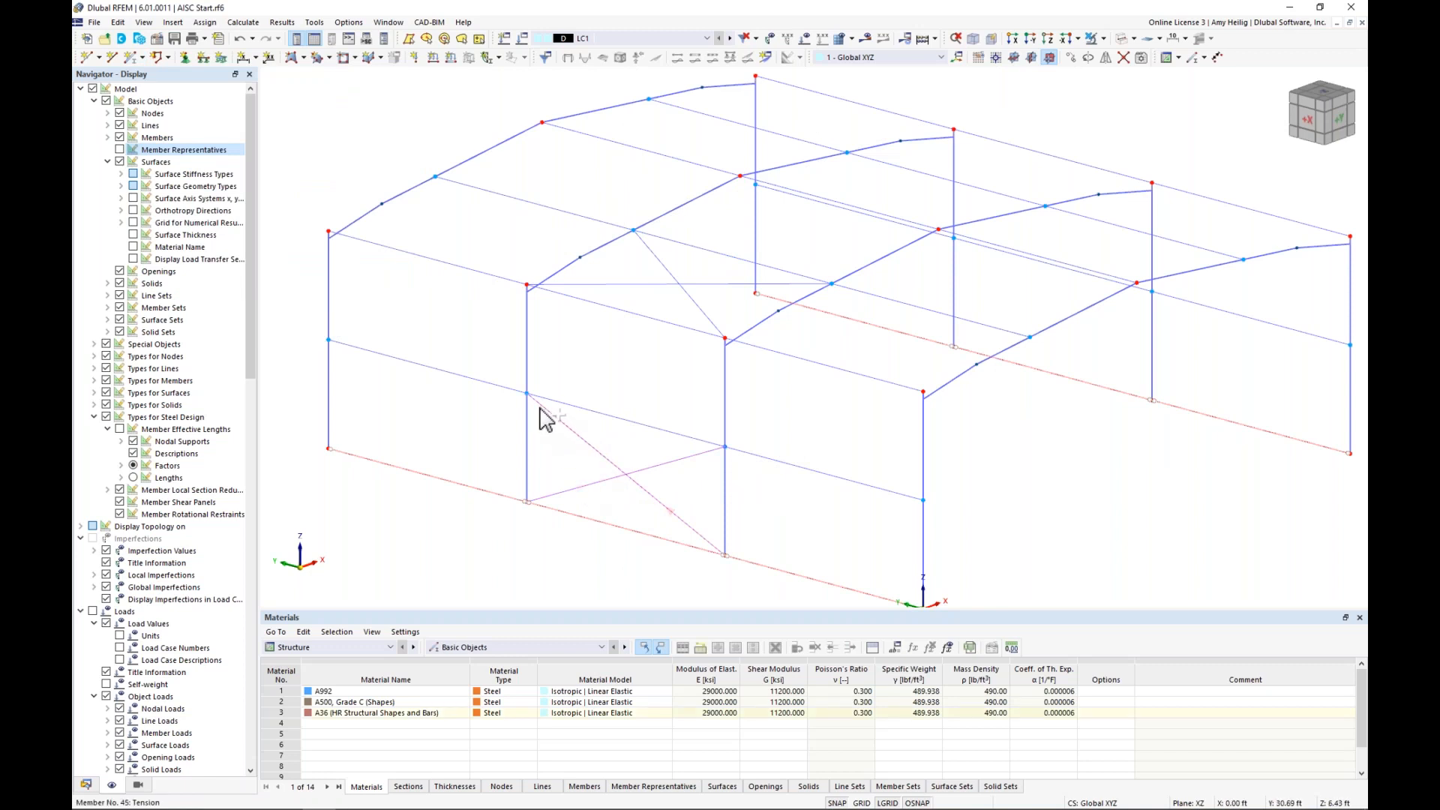
Step: Copy the wall cross braces to the upper wall panel and the roof cross braces to the panel below the ridge
left_click_drag(537, 410, 585, 302, "ctrl")
middle_click_drag(670, 311, 605, 354)
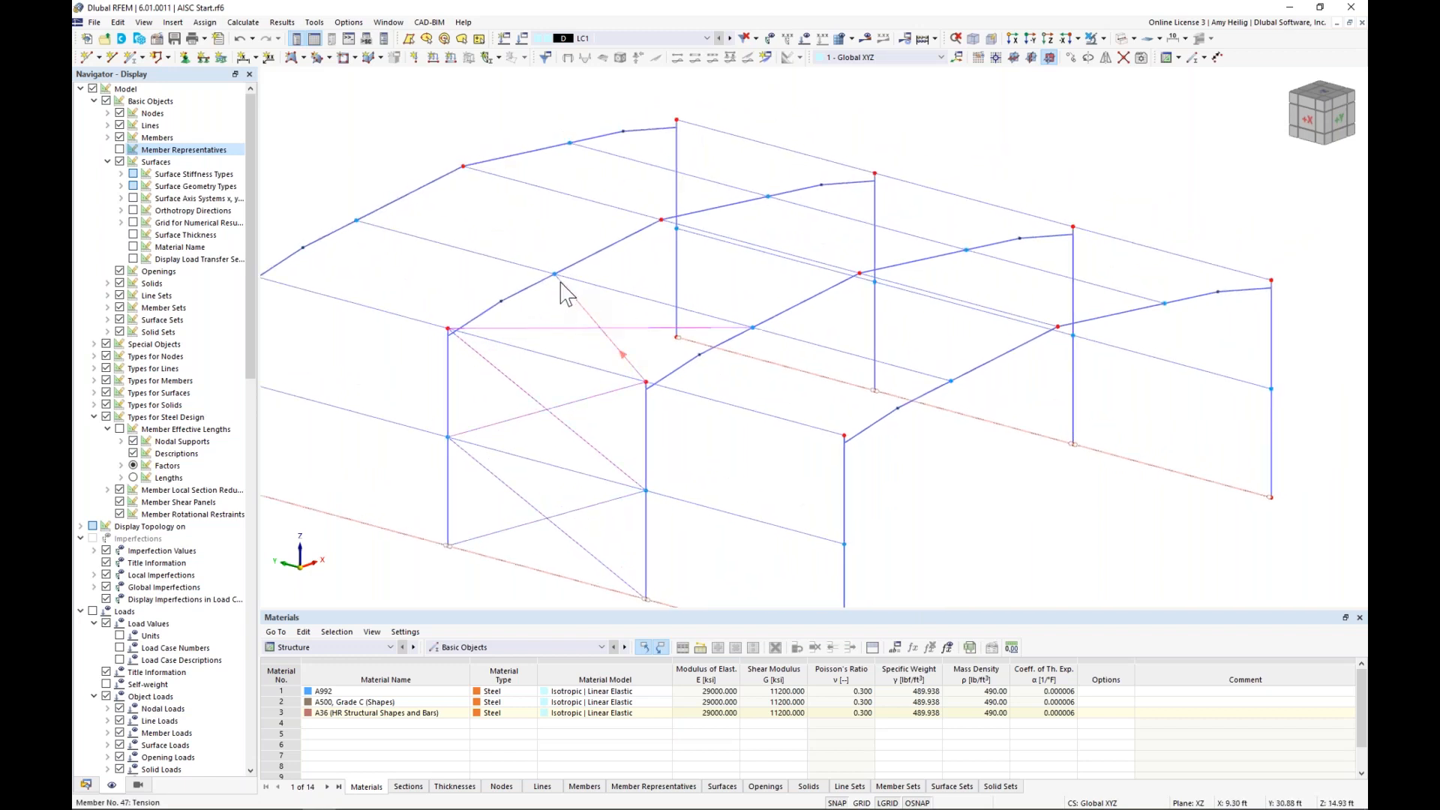
left_click_drag(562, 292, 663, 220, "ctrl")
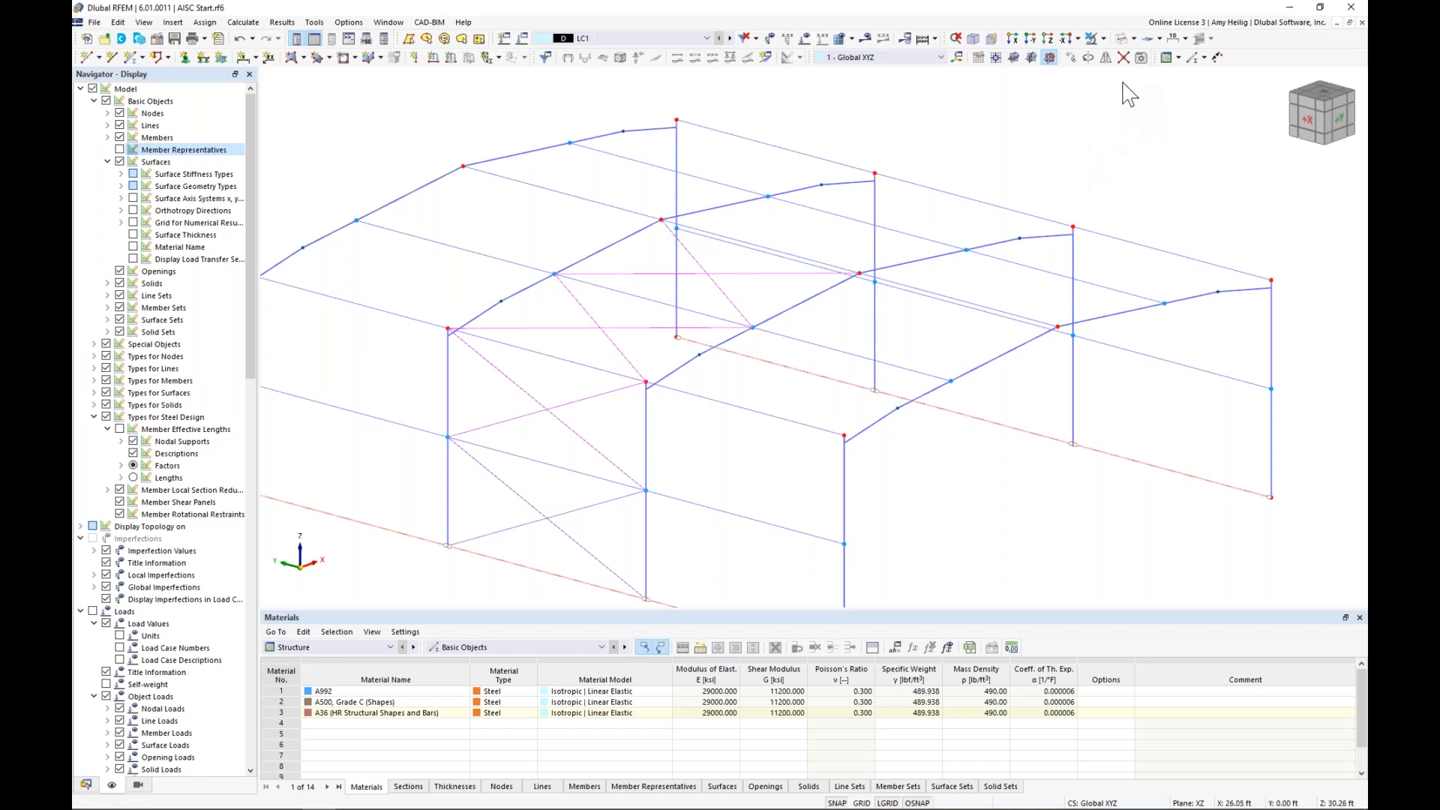
Step: Mirror a copy of the selected braces about the YZ plane through the ridge-line point at X 20, Y 32, Z 16 ft
left_click(1107, 57)
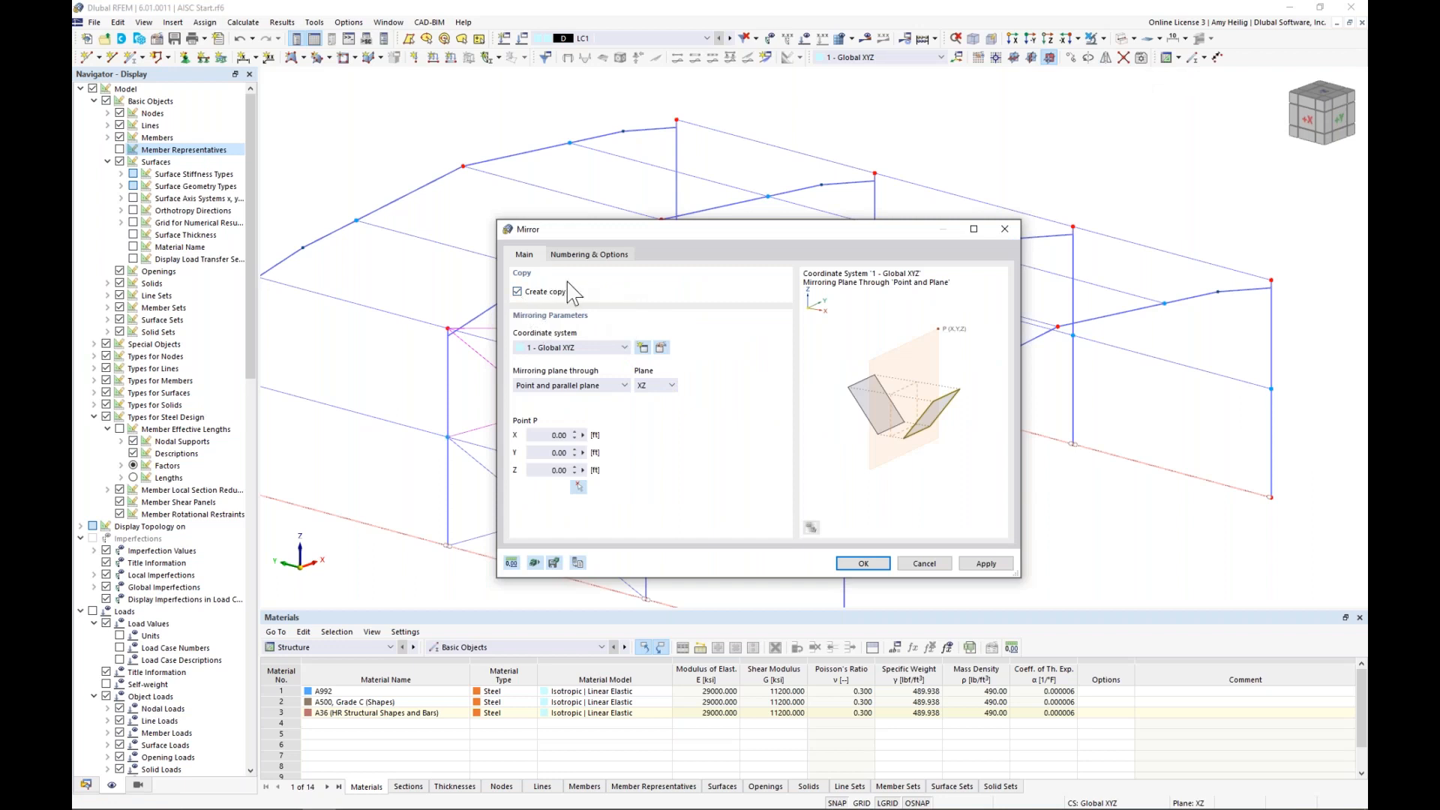
left_click(669, 386)
left_click(658, 408)
left_click(579, 486)
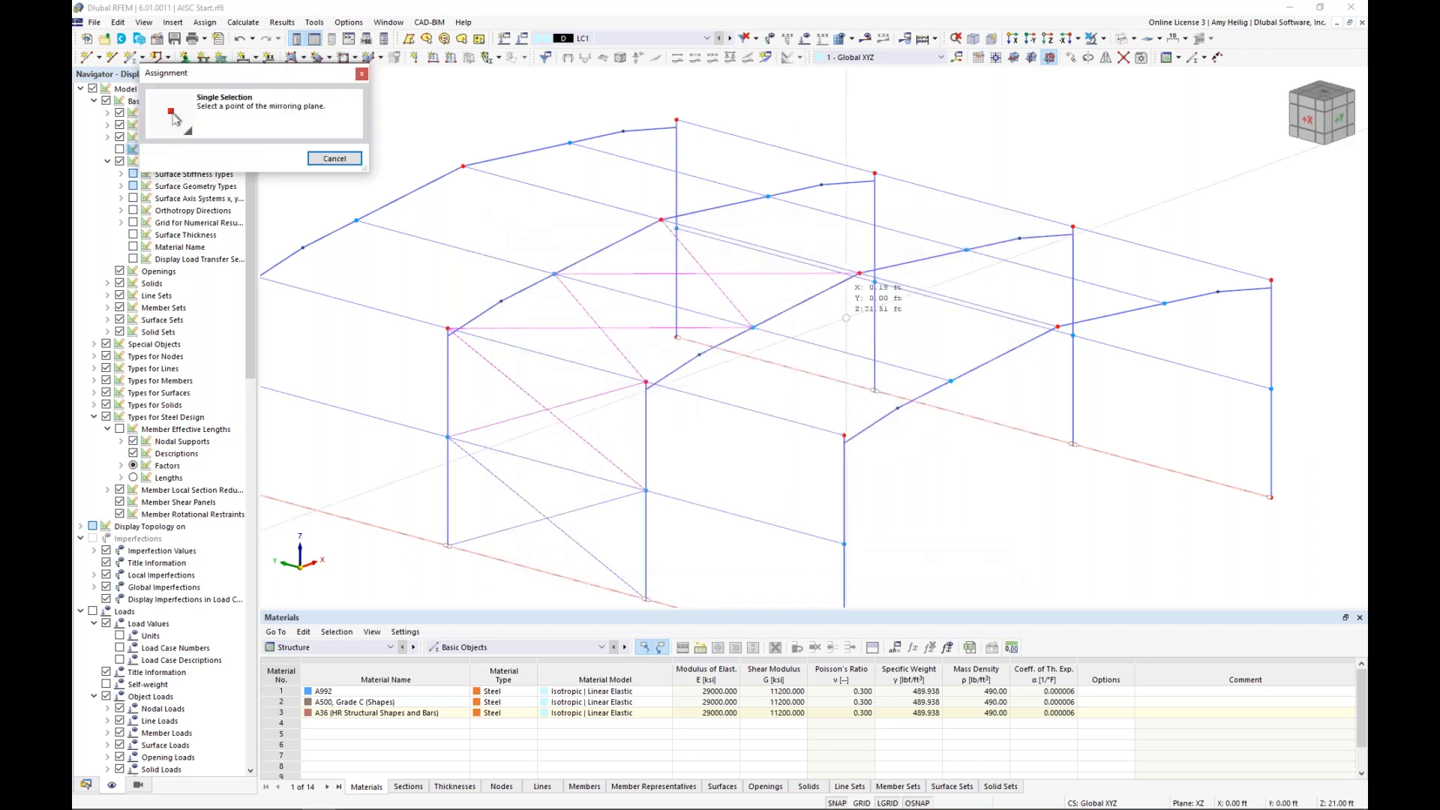
left_click(676, 228)
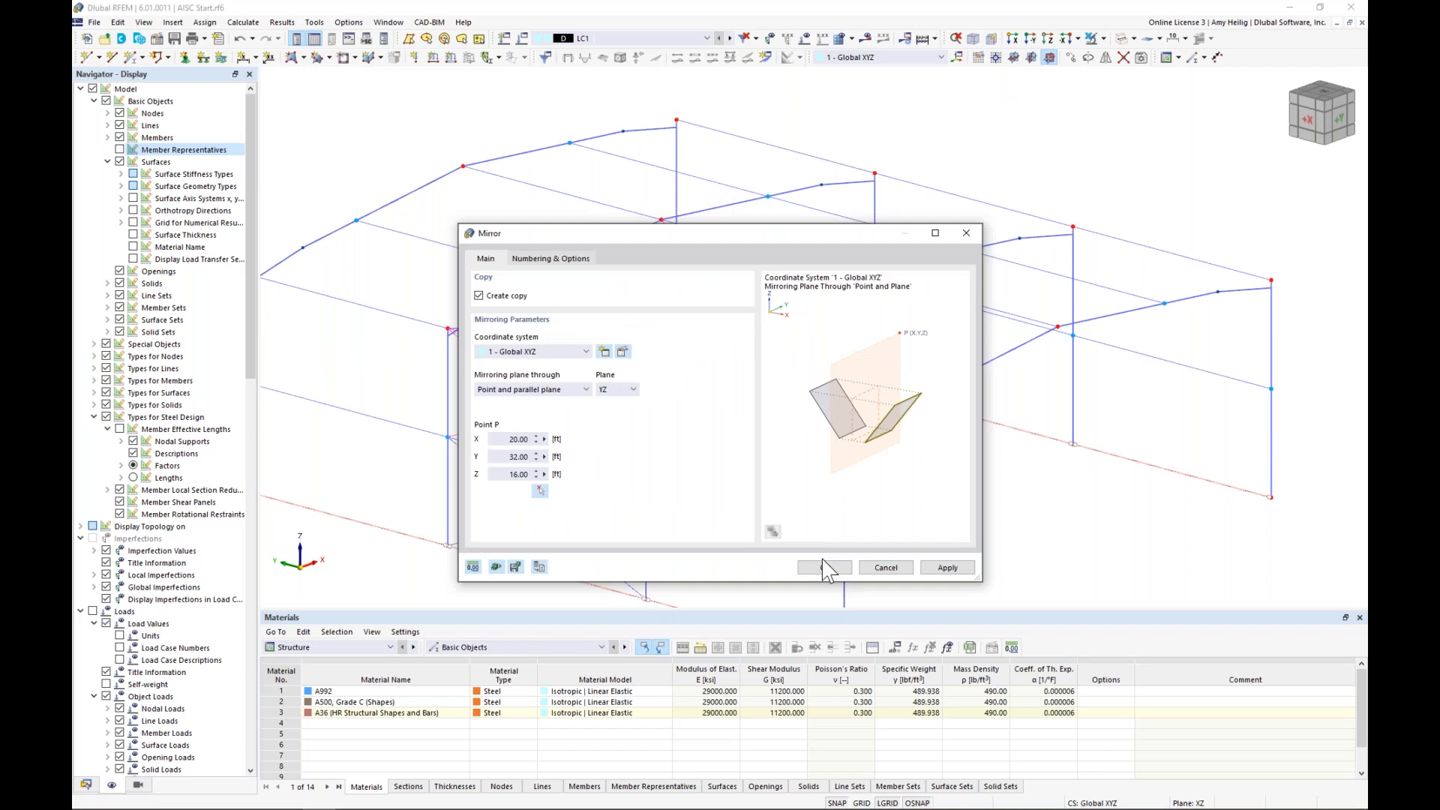
key("Return")
Step: Copy the mirrored upper wall cross braces down to the lower panel of the opposite side wall
scroll(823, 402, "down", 1)
middle_click_drag(916, 423, 973, 402, "ctrl")
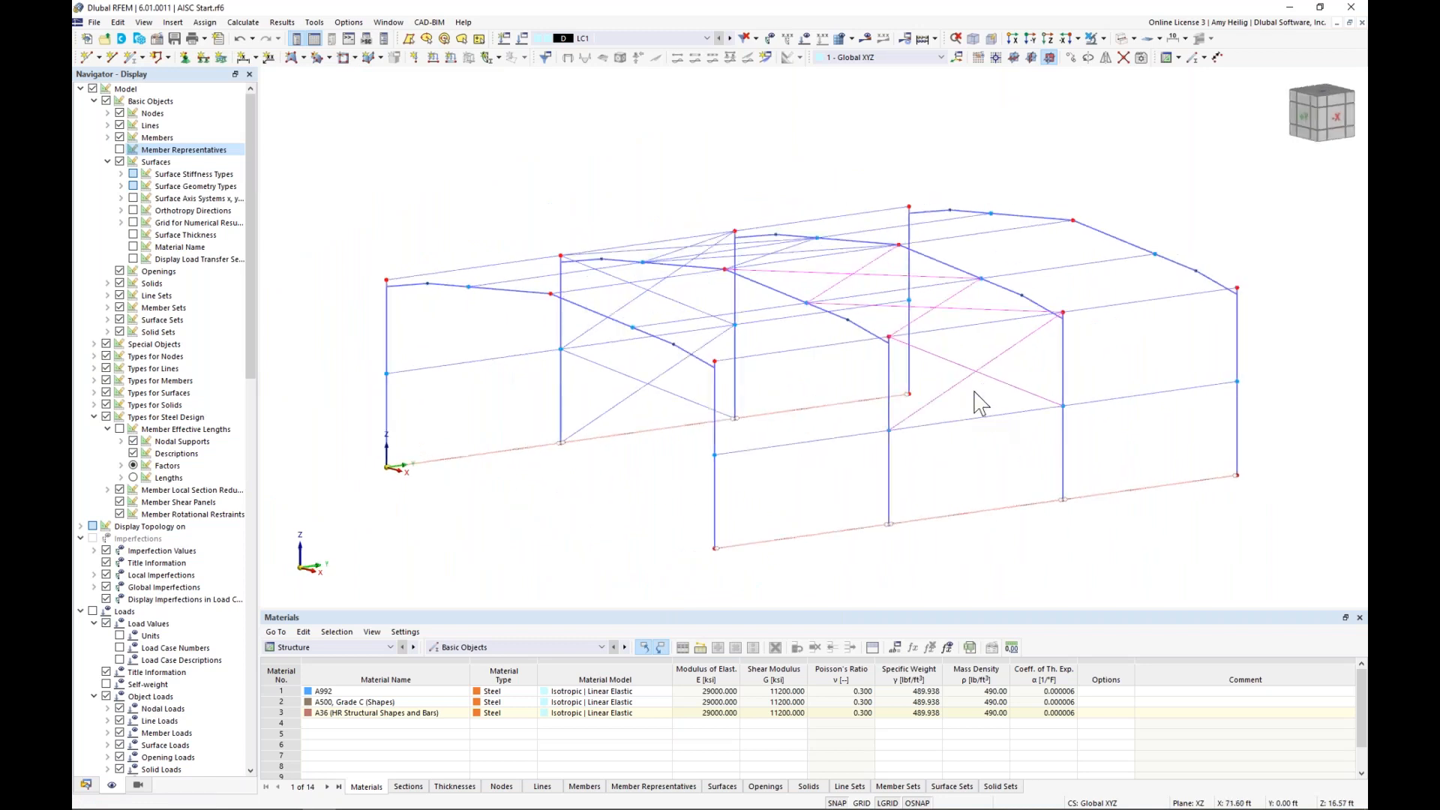
left_click_drag(989, 395, 962, 364)
left_click_drag(1048, 322, 1063, 406, "ctrl")
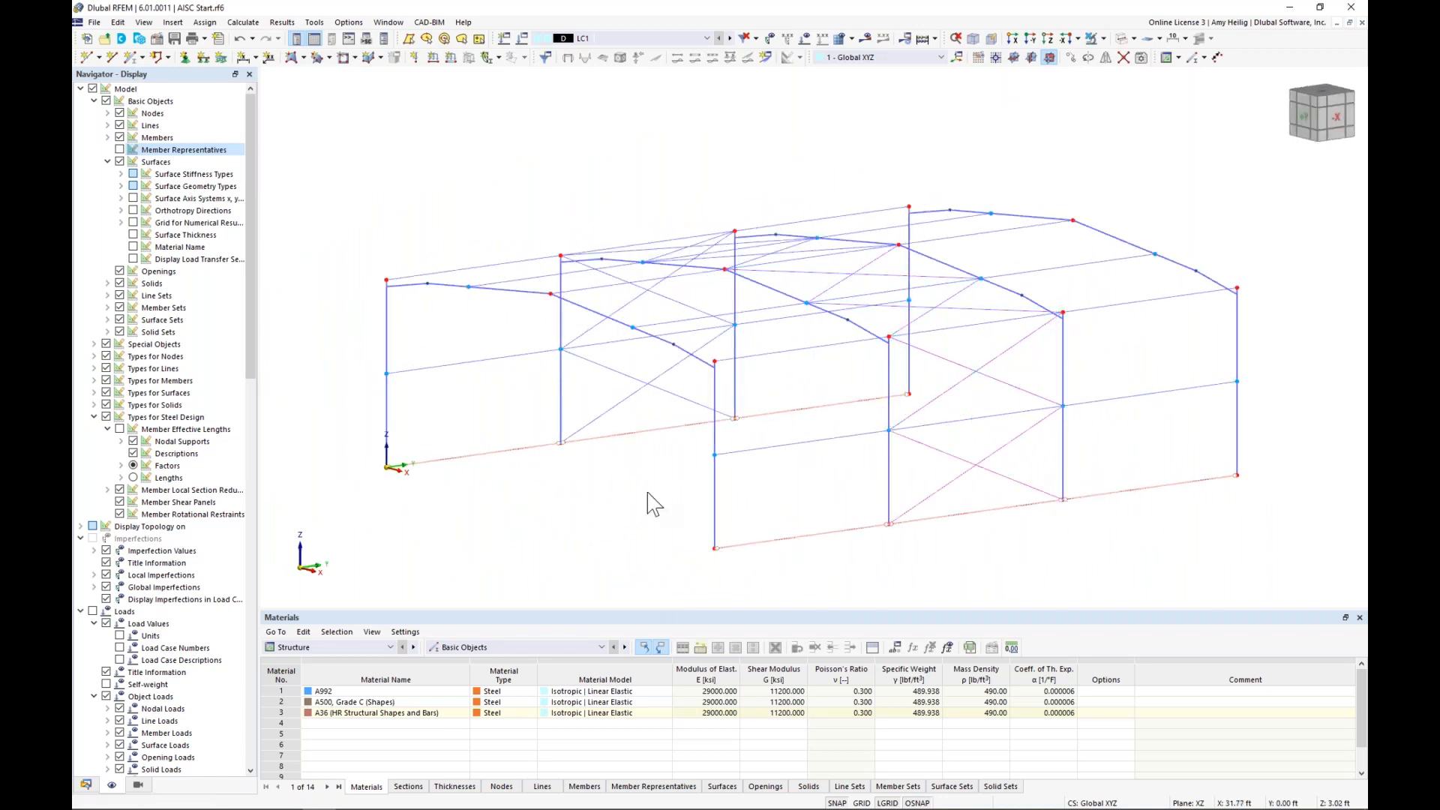
Step: Turn on the work grid and place the XZ work plane's origin at the front frame's intermediate rafter node at X 10 ft
middle_click_drag(631, 486, 813, 487, "ctrl")
scroll(817, 496, "down", 2)
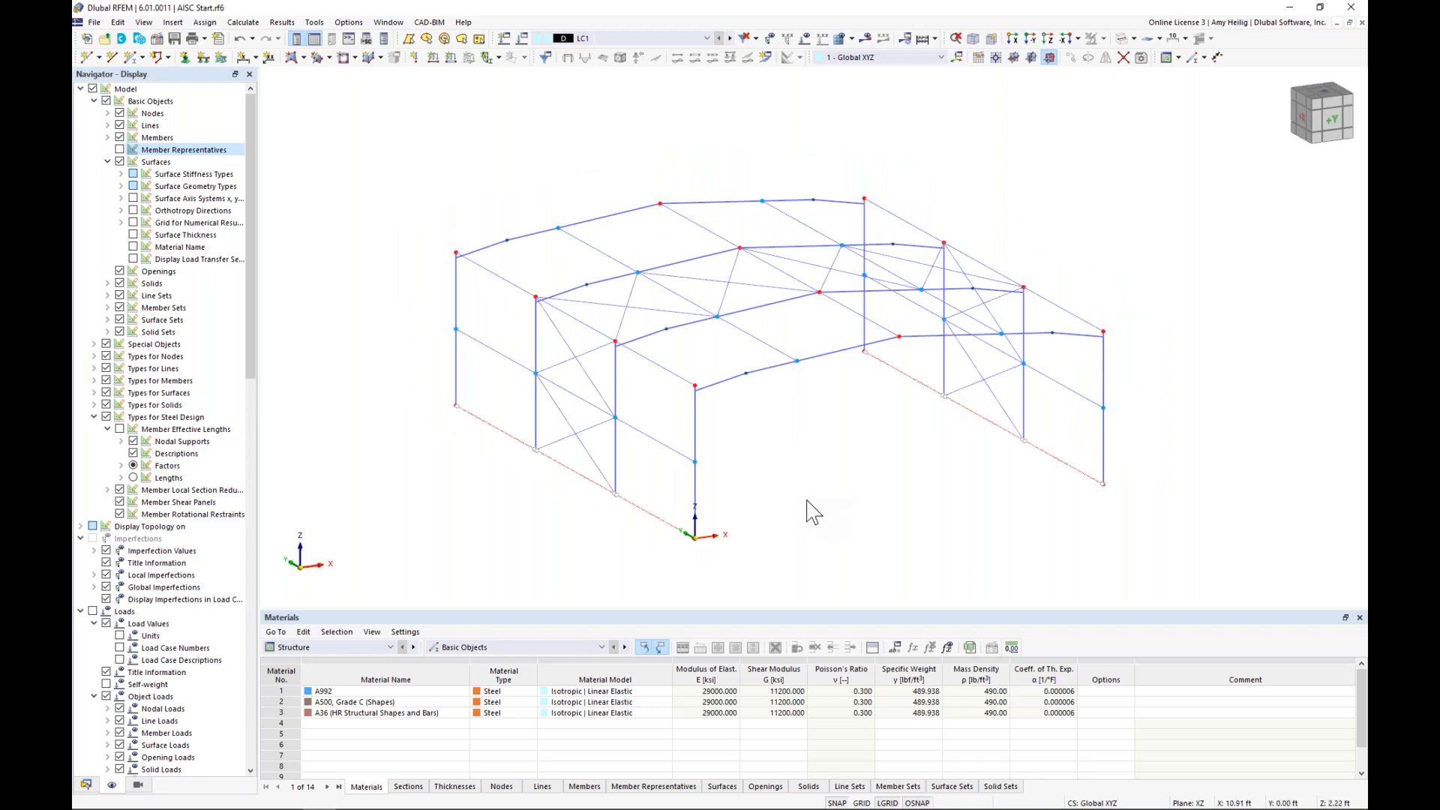
left_click(861, 804)
middle_click_drag(898, 523, 771, 475)
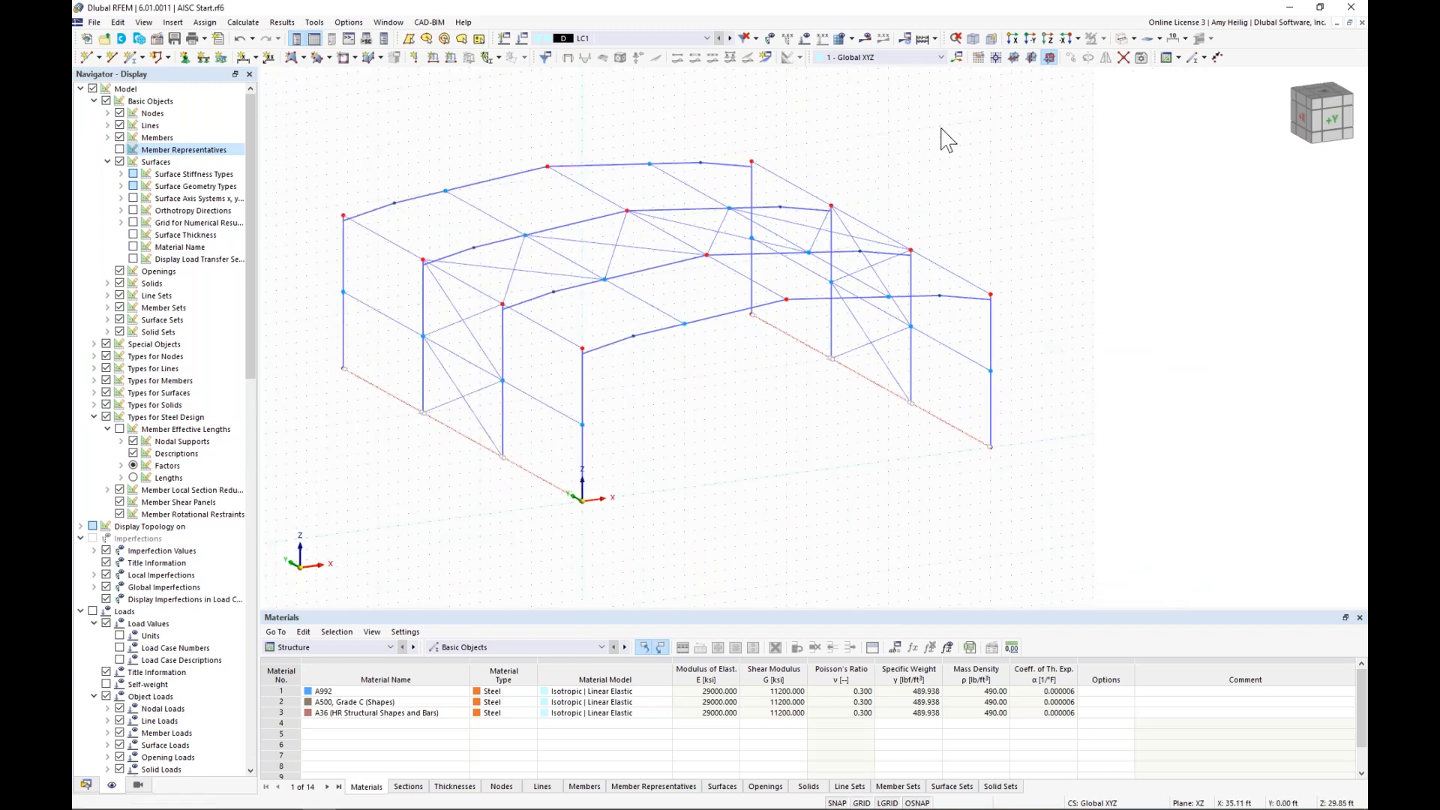
left_click(998, 62)
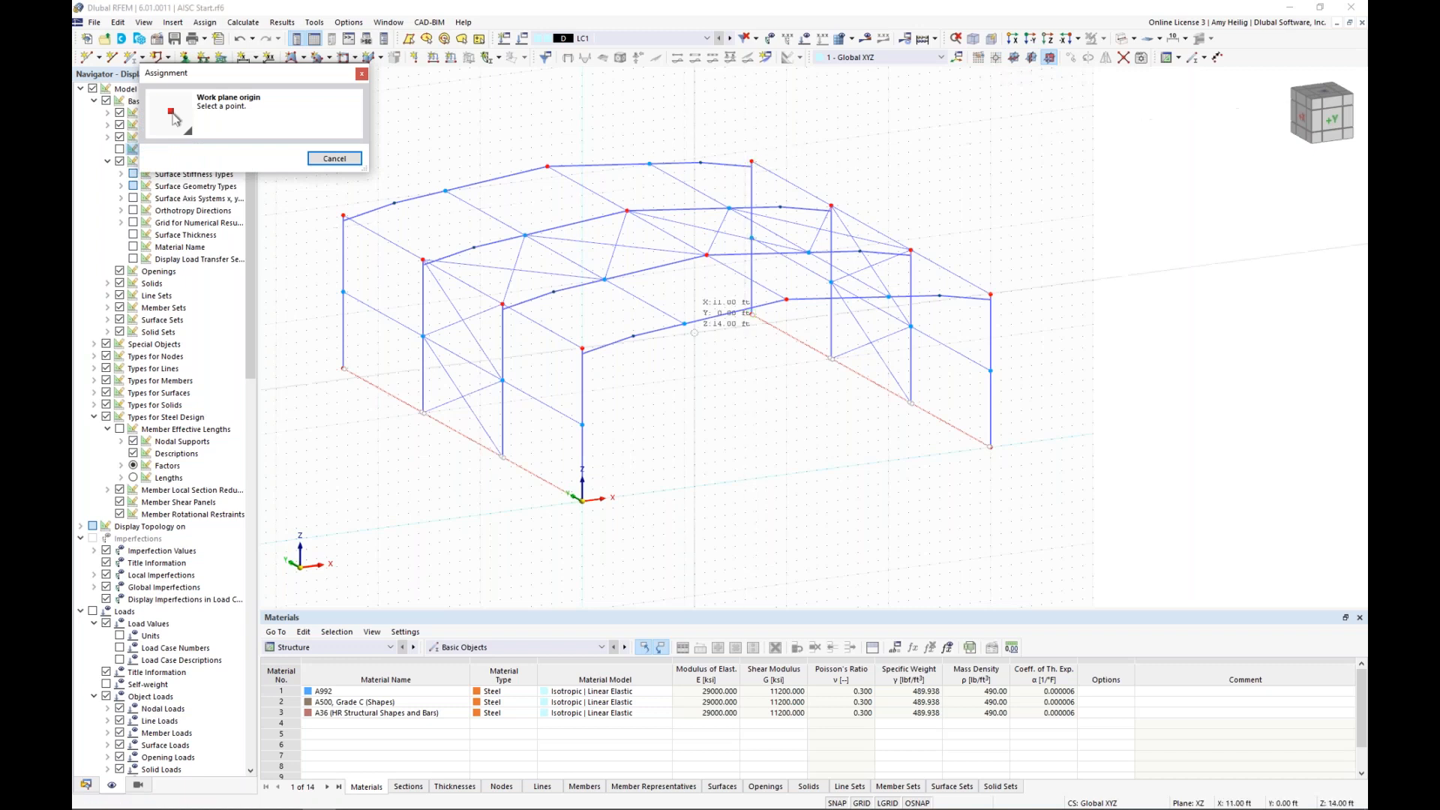
left_click(684, 324)
scroll(684, 324, "up", 2)
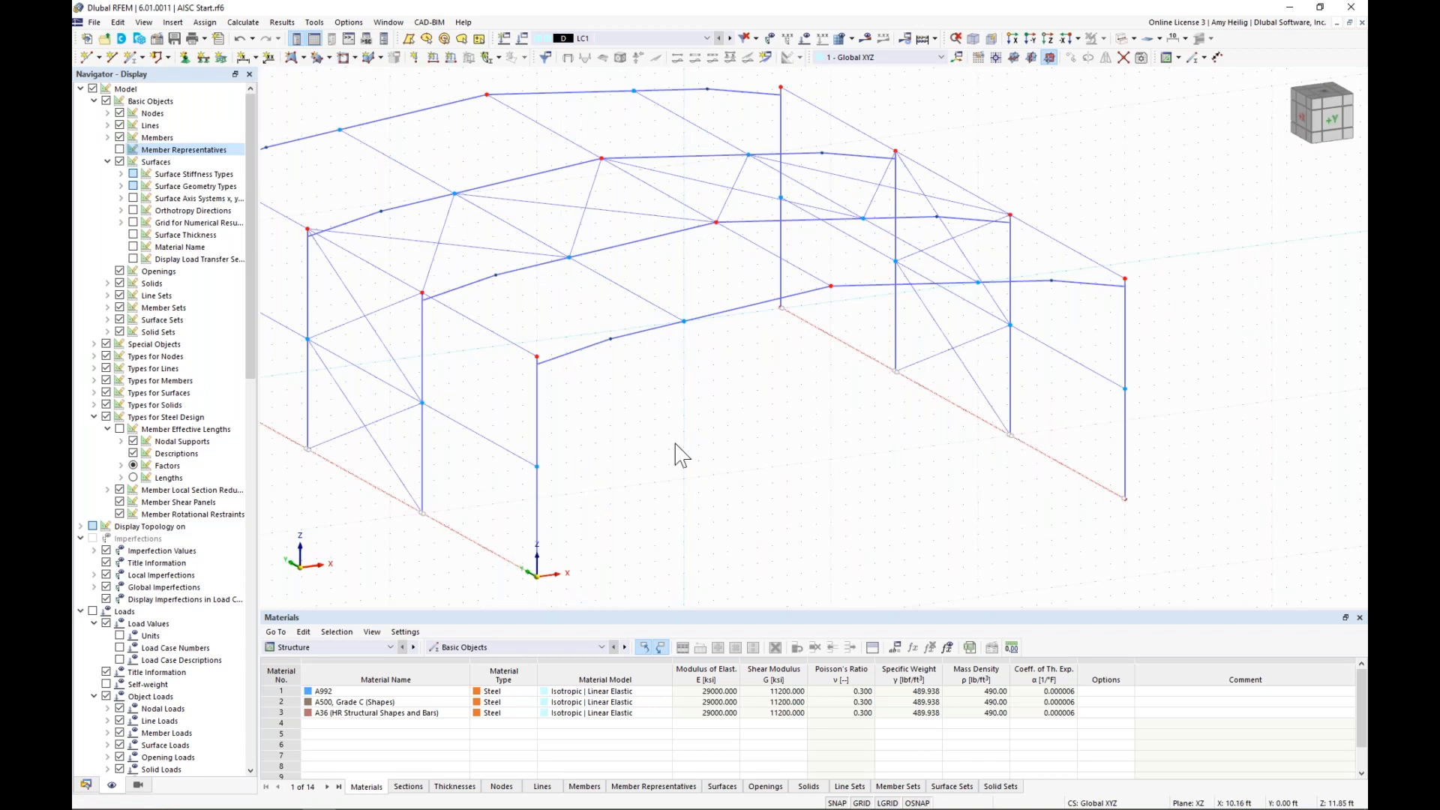
middle_click_drag(670, 435, 656, 387)
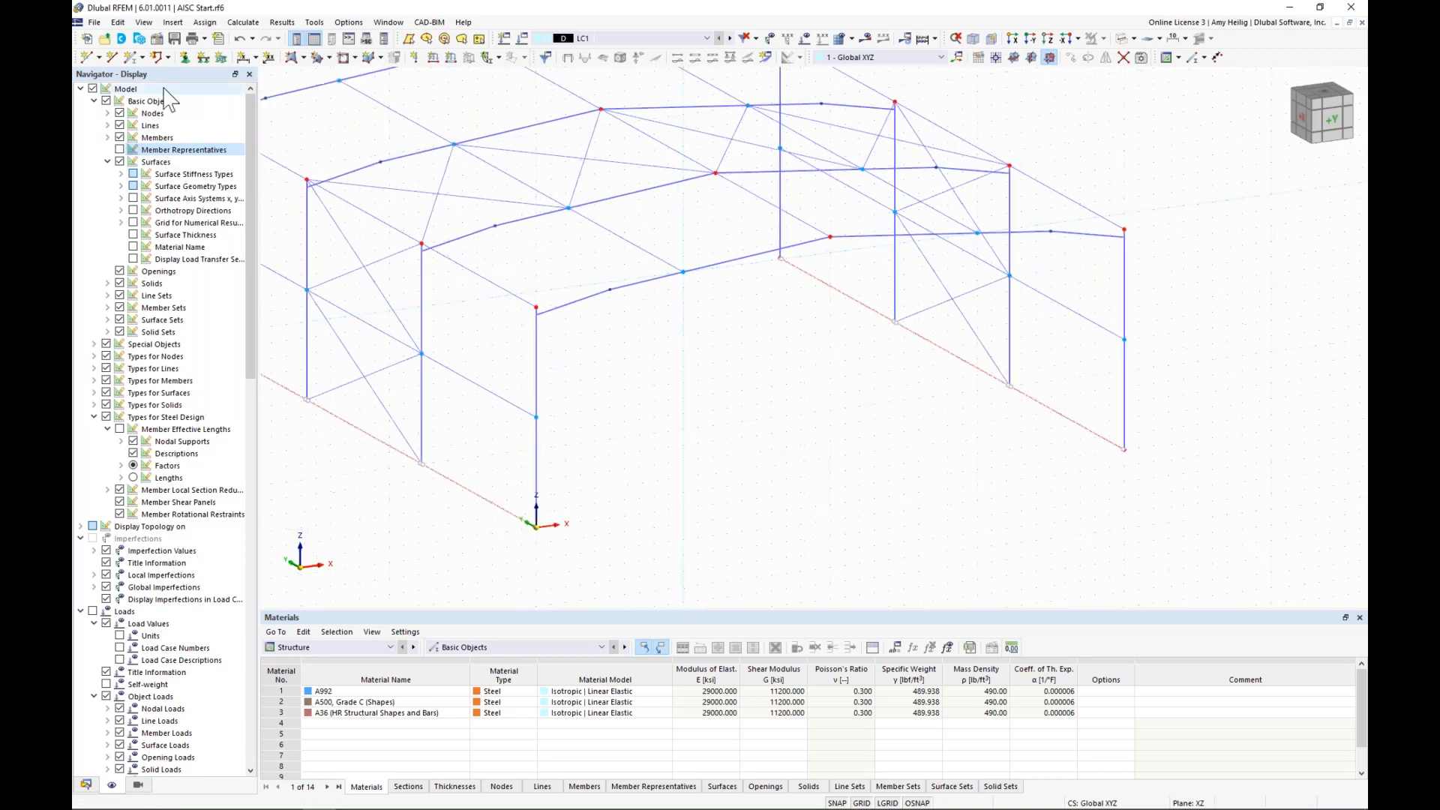
Step: Start a new single beam member with design properties turned off and member hinges enabled
left_click(131, 59)
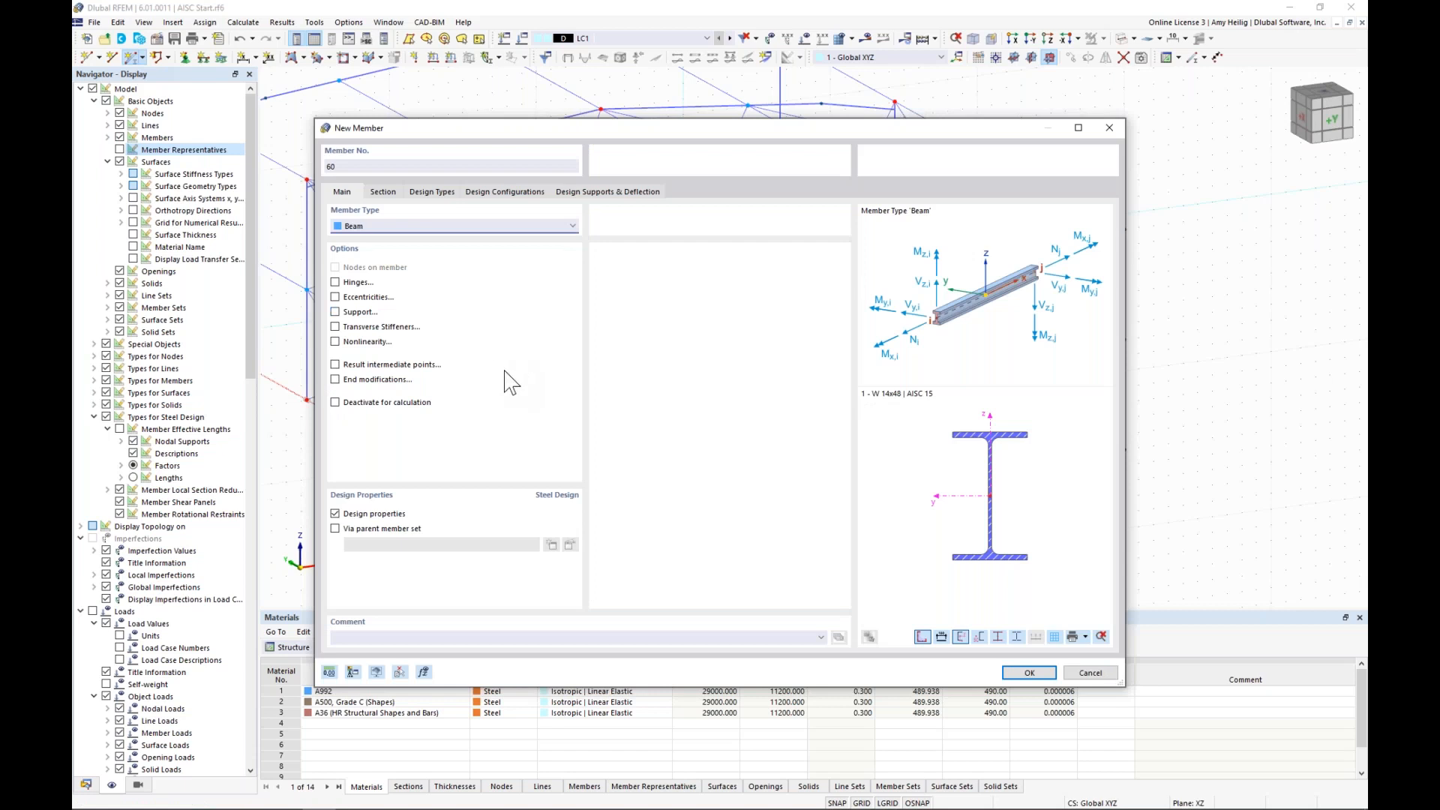
left_click(335, 513)
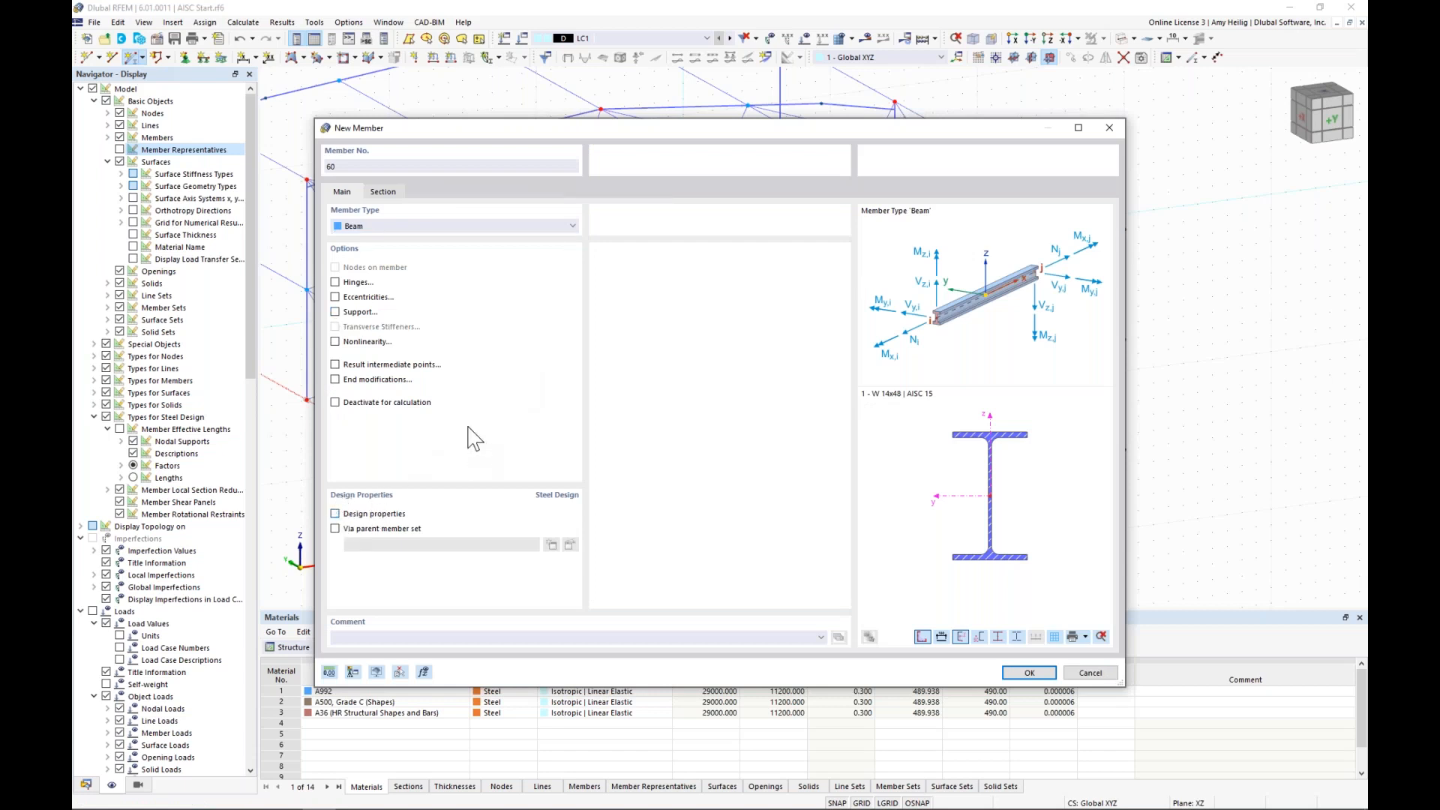
left_click(335, 282)
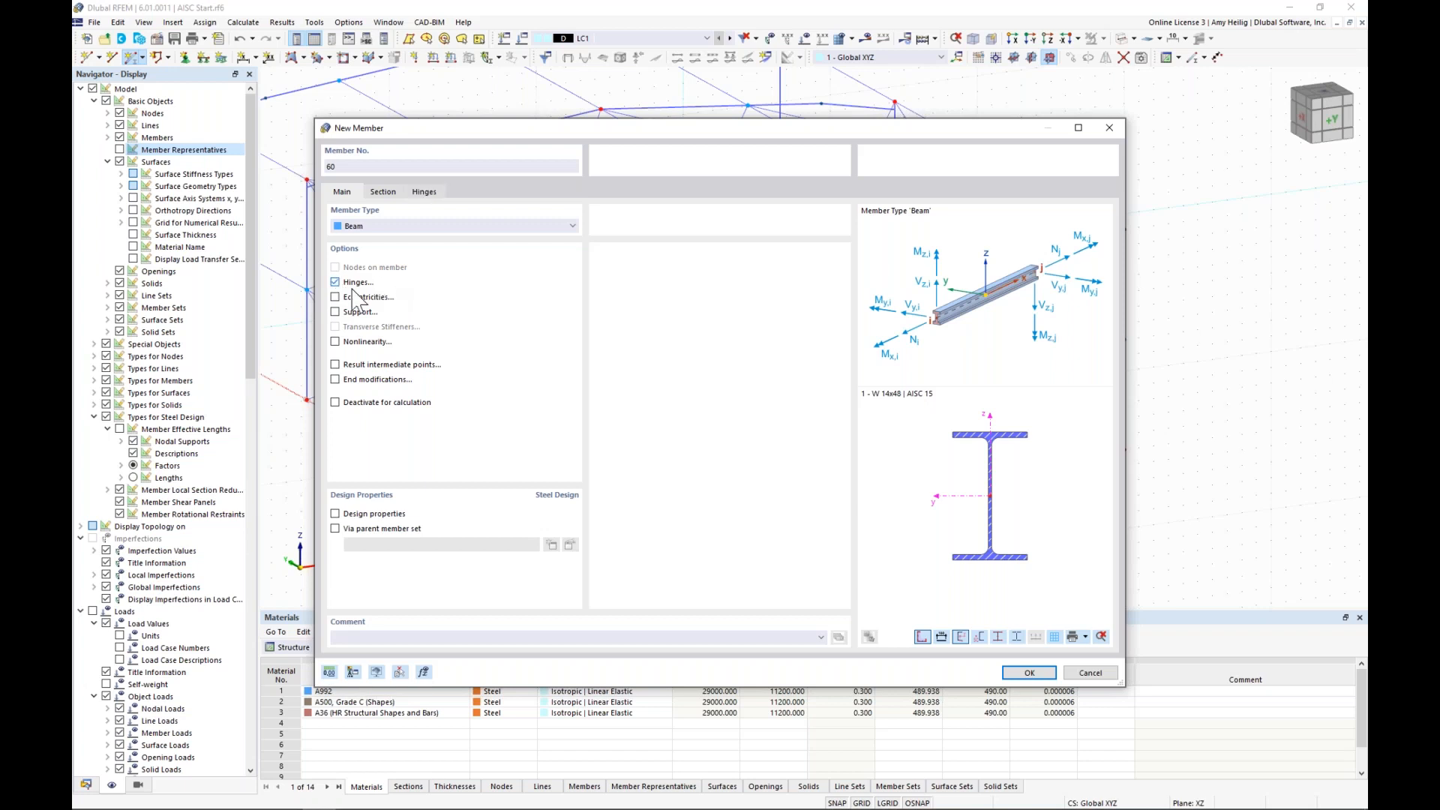
Step: Assign the AISC 15 section W 8x31 in A992 steel to the new beam member
left_click(384, 193)
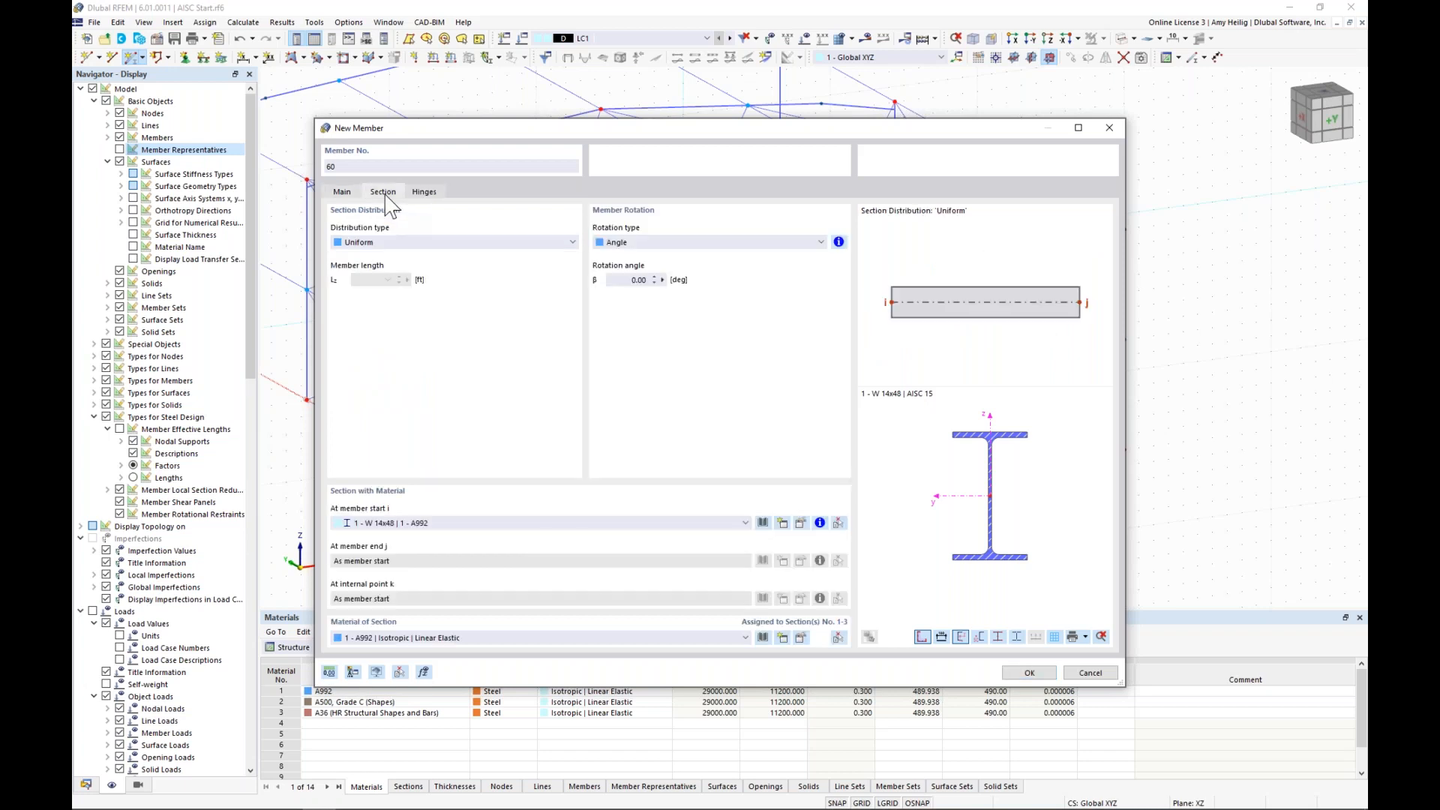
left_click(763, 523)
left_click(435, 265)
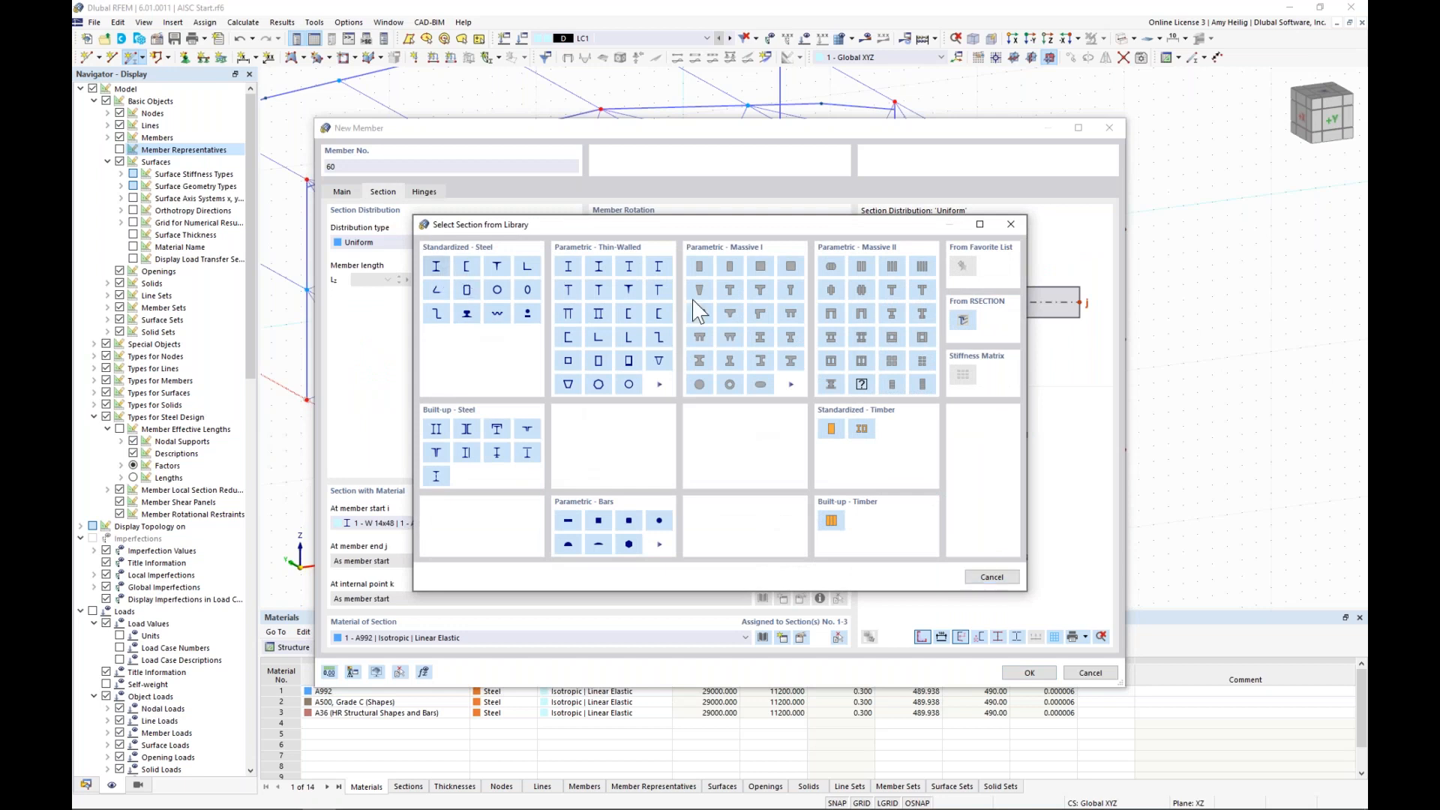
left_click(502, 208)
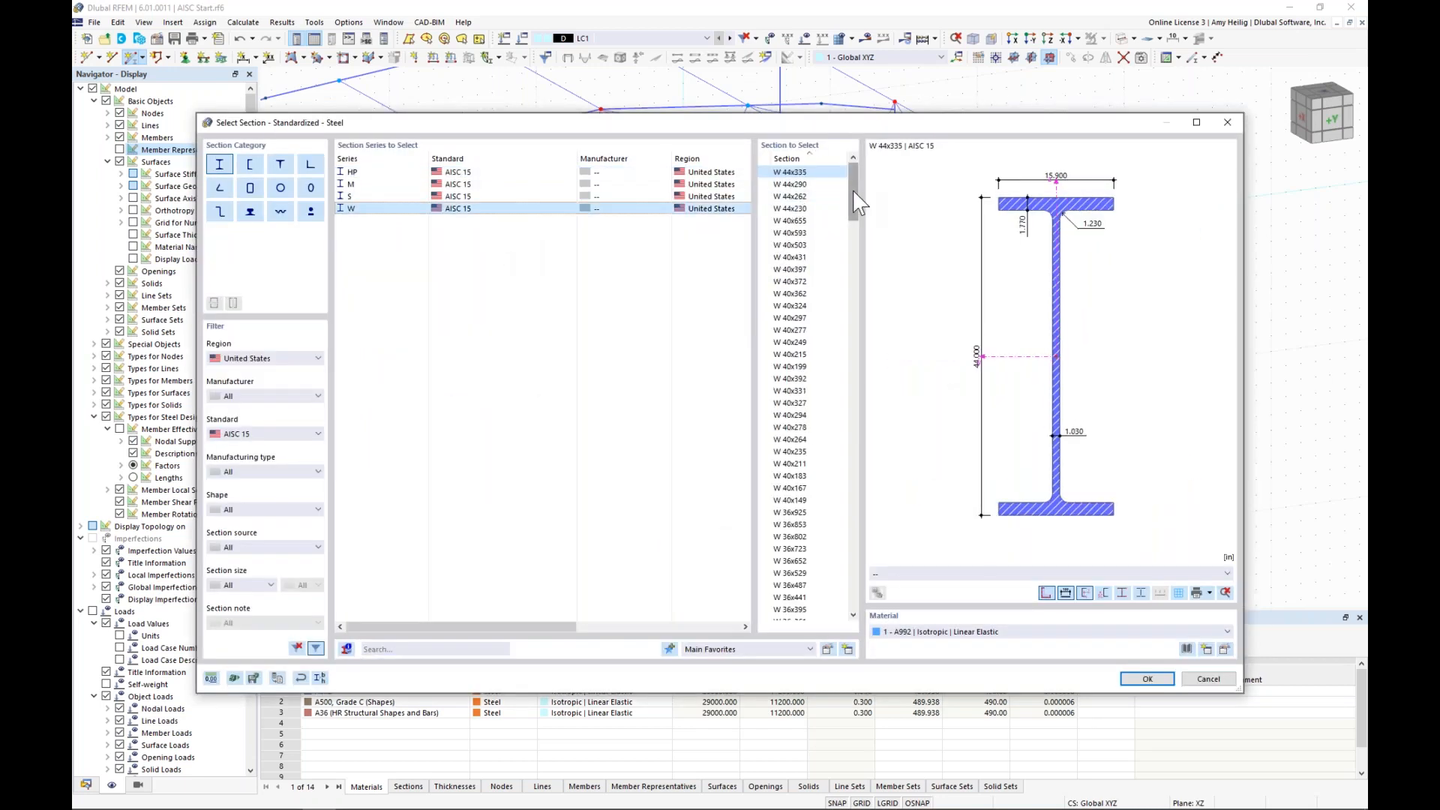
left_click_drag(853, 226, 849, 593)
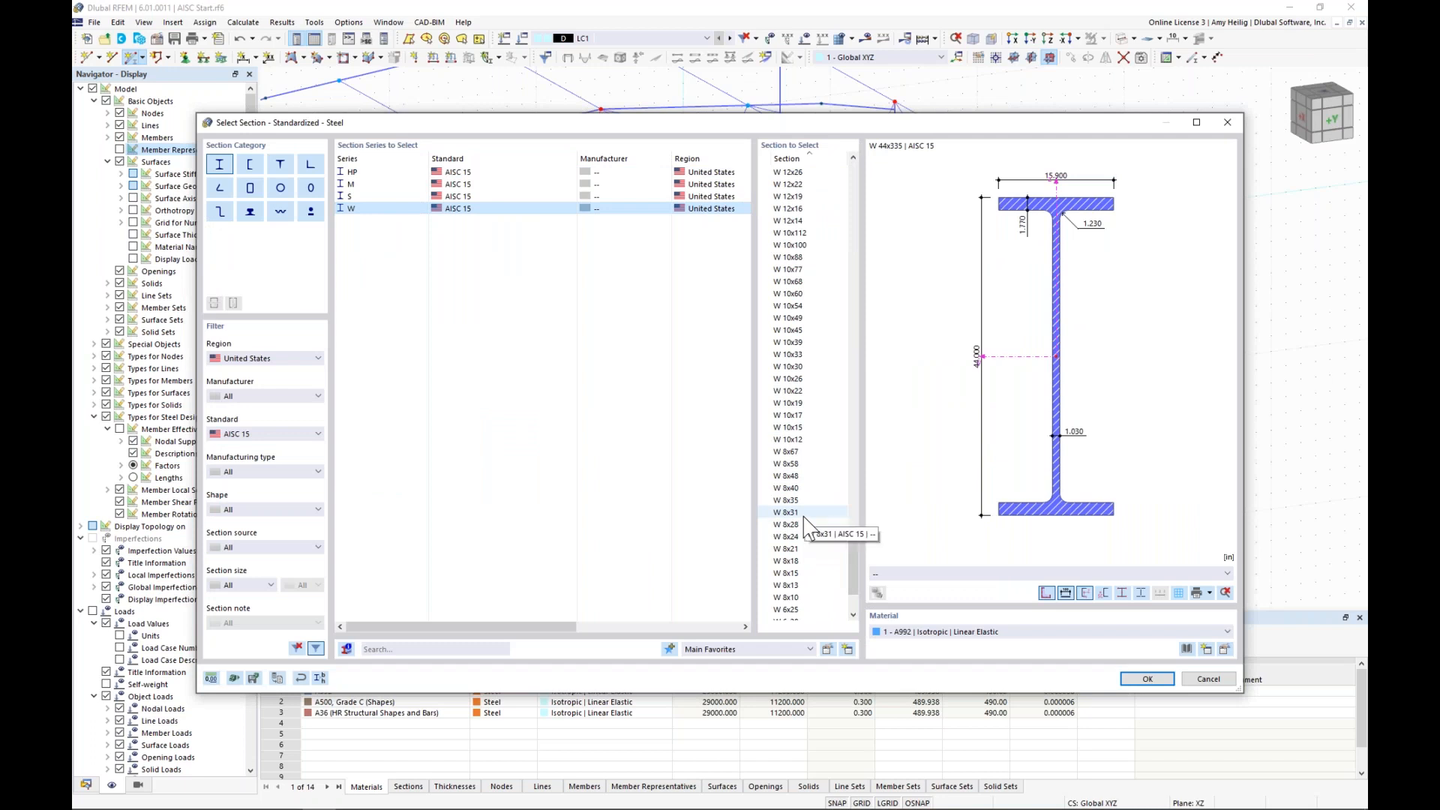
left_click(805, 516)
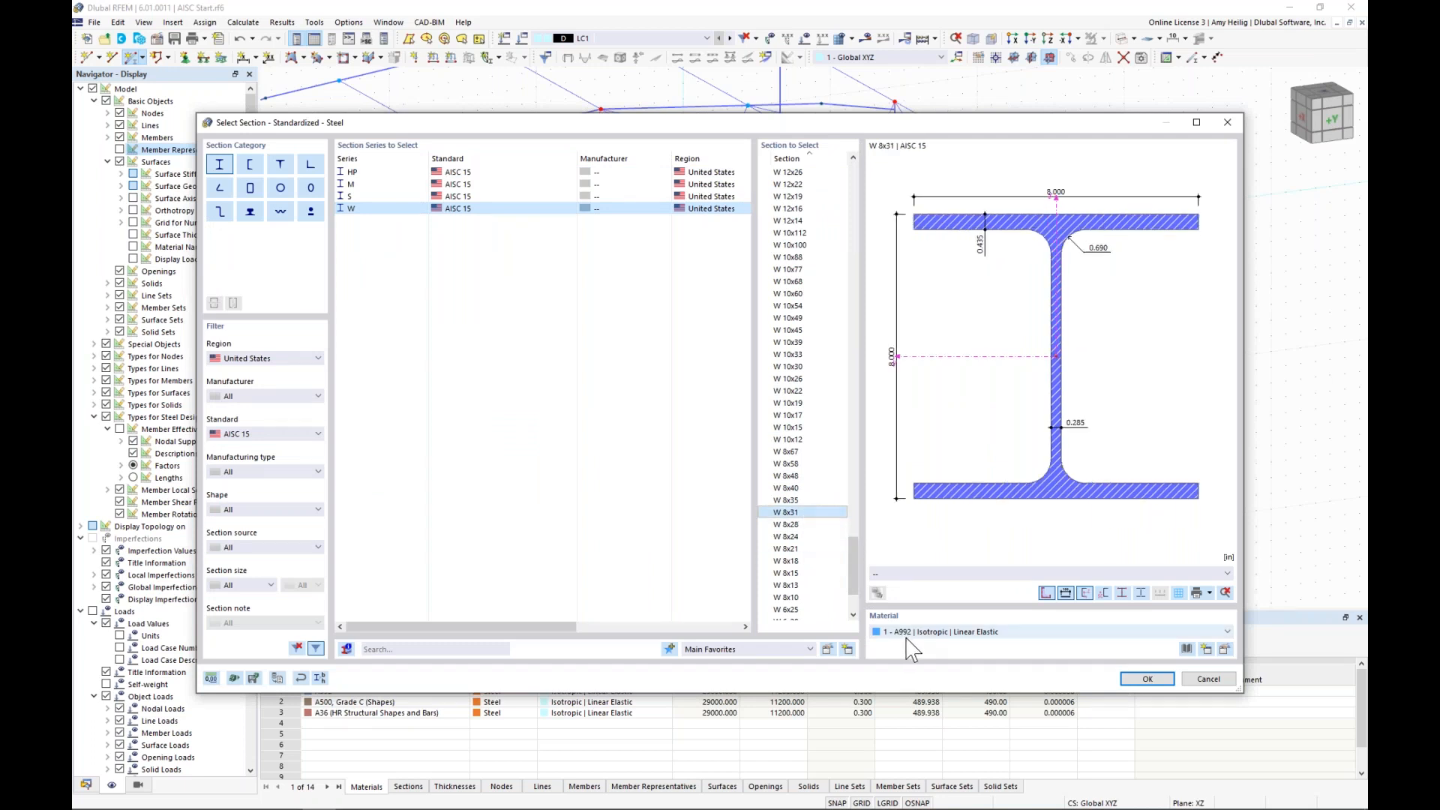
left_click(1145, 679)
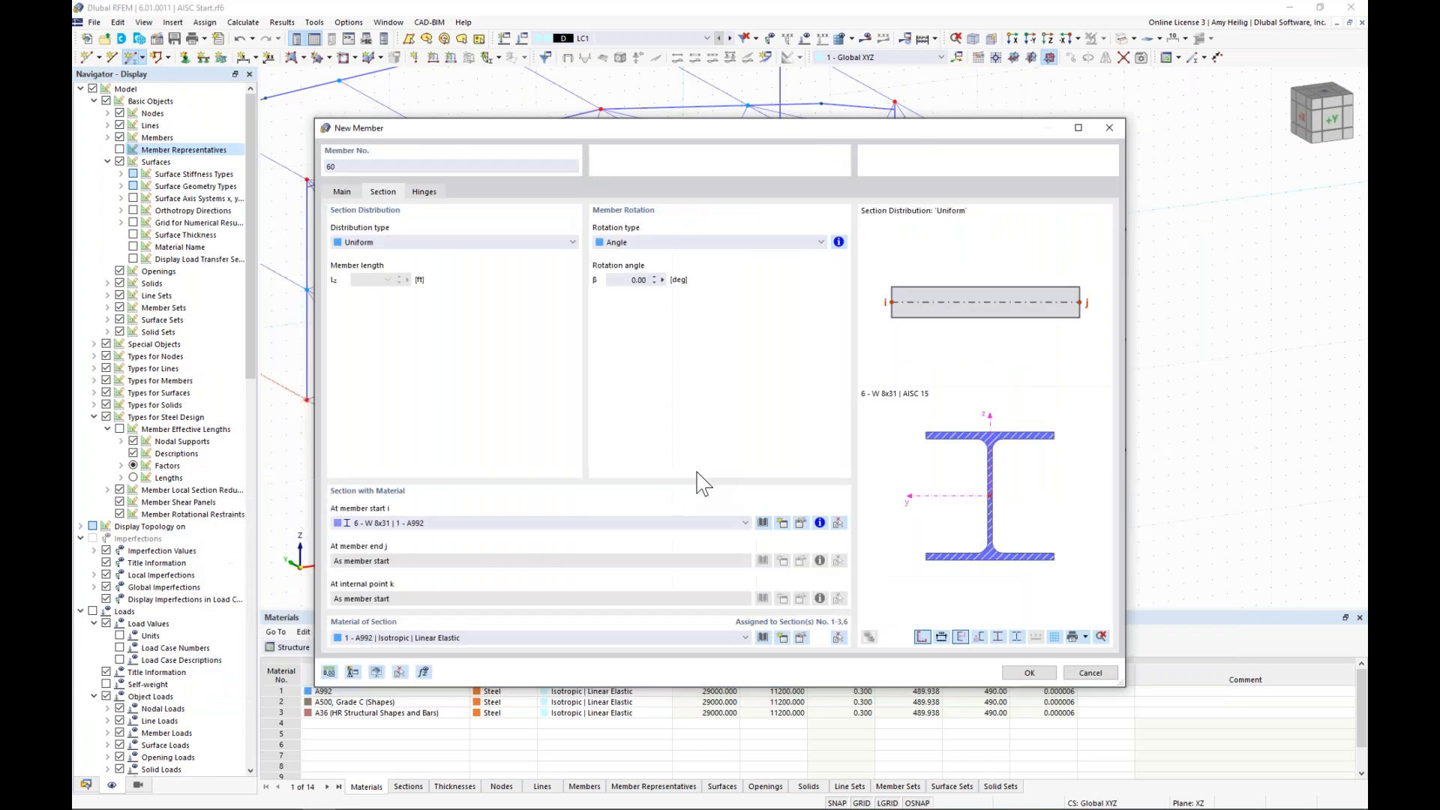
Step: Create a local xyz hinge at member end j that releases rotations φy and φz, and accept the member settings
left_click(433, 195)
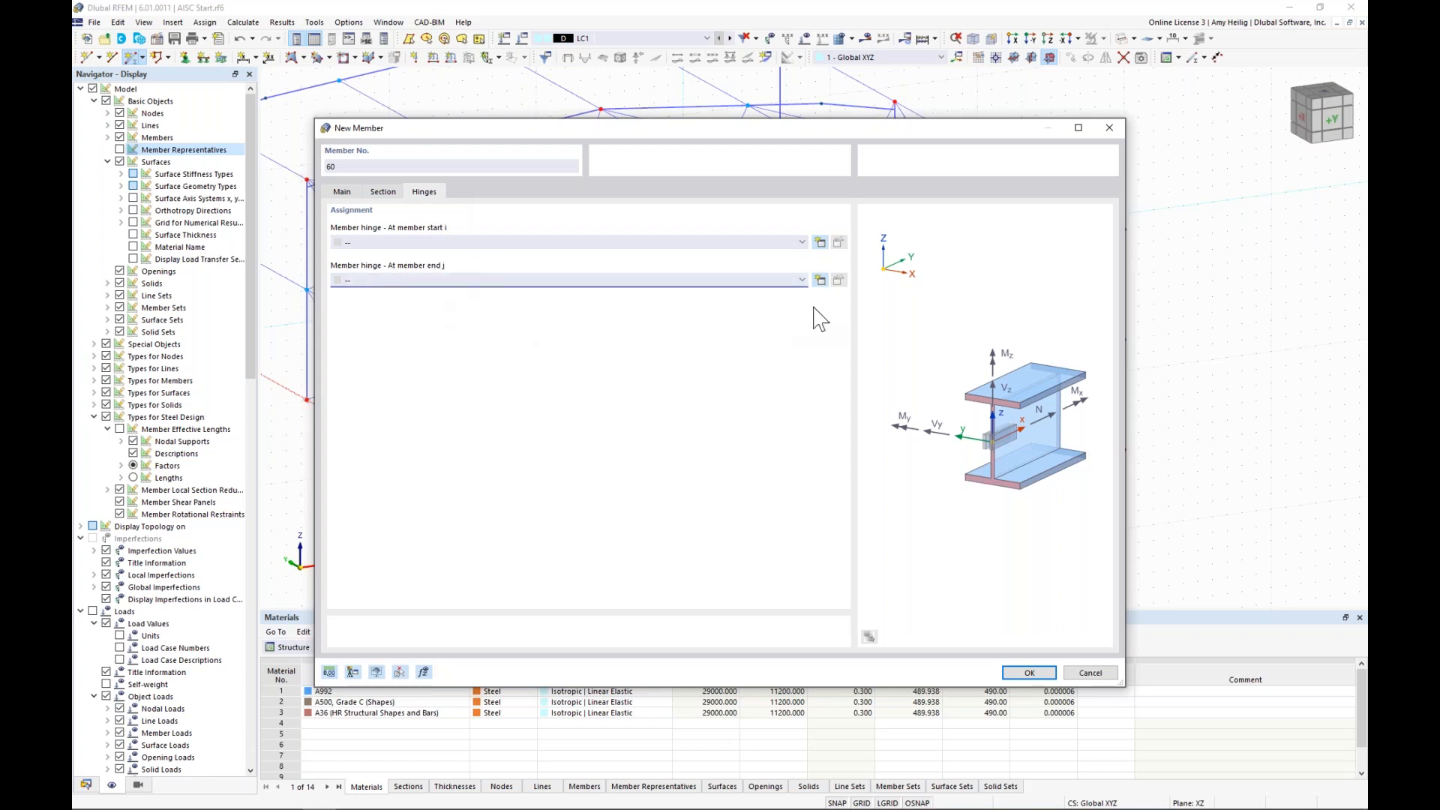
left_click(820, 281)
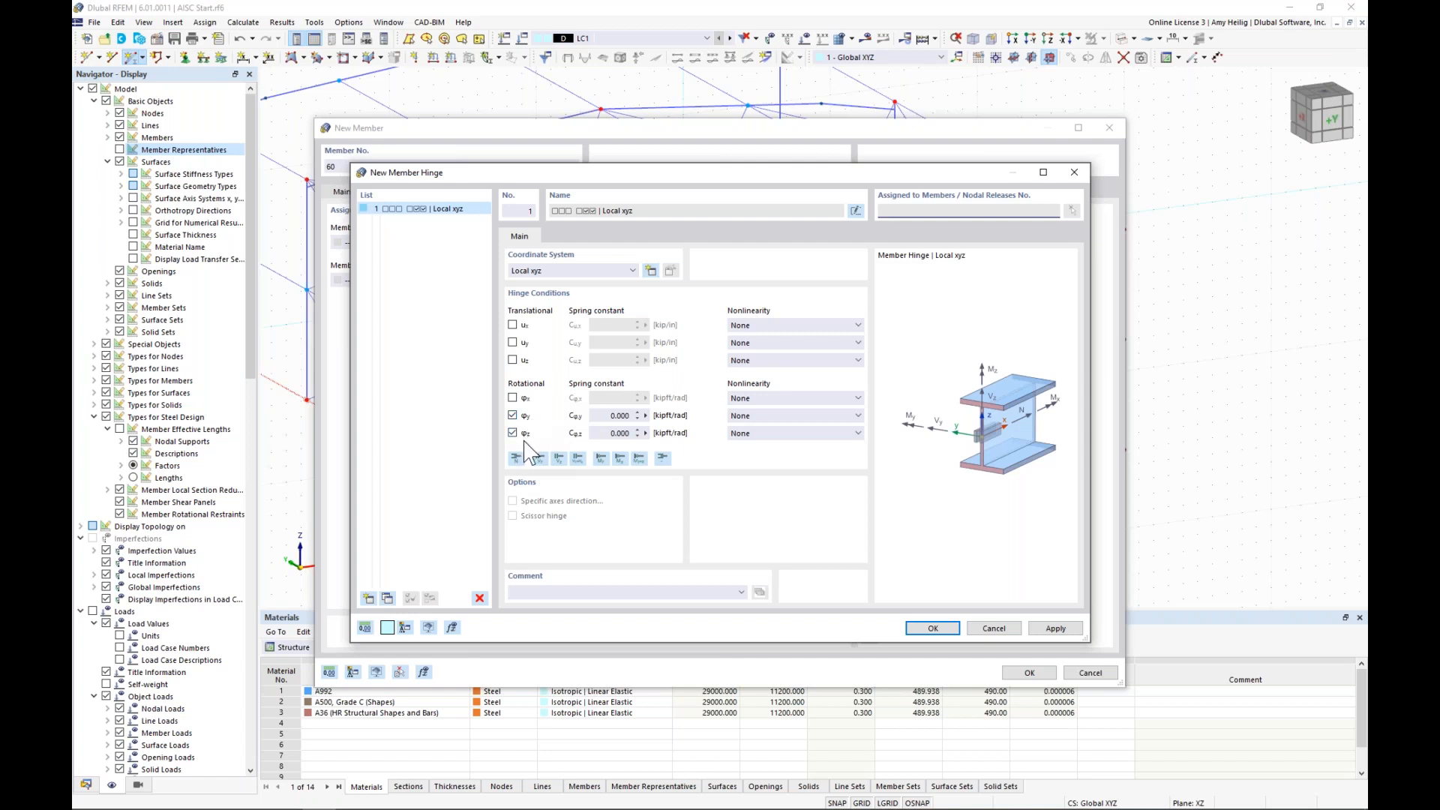
left_click(934, 629)
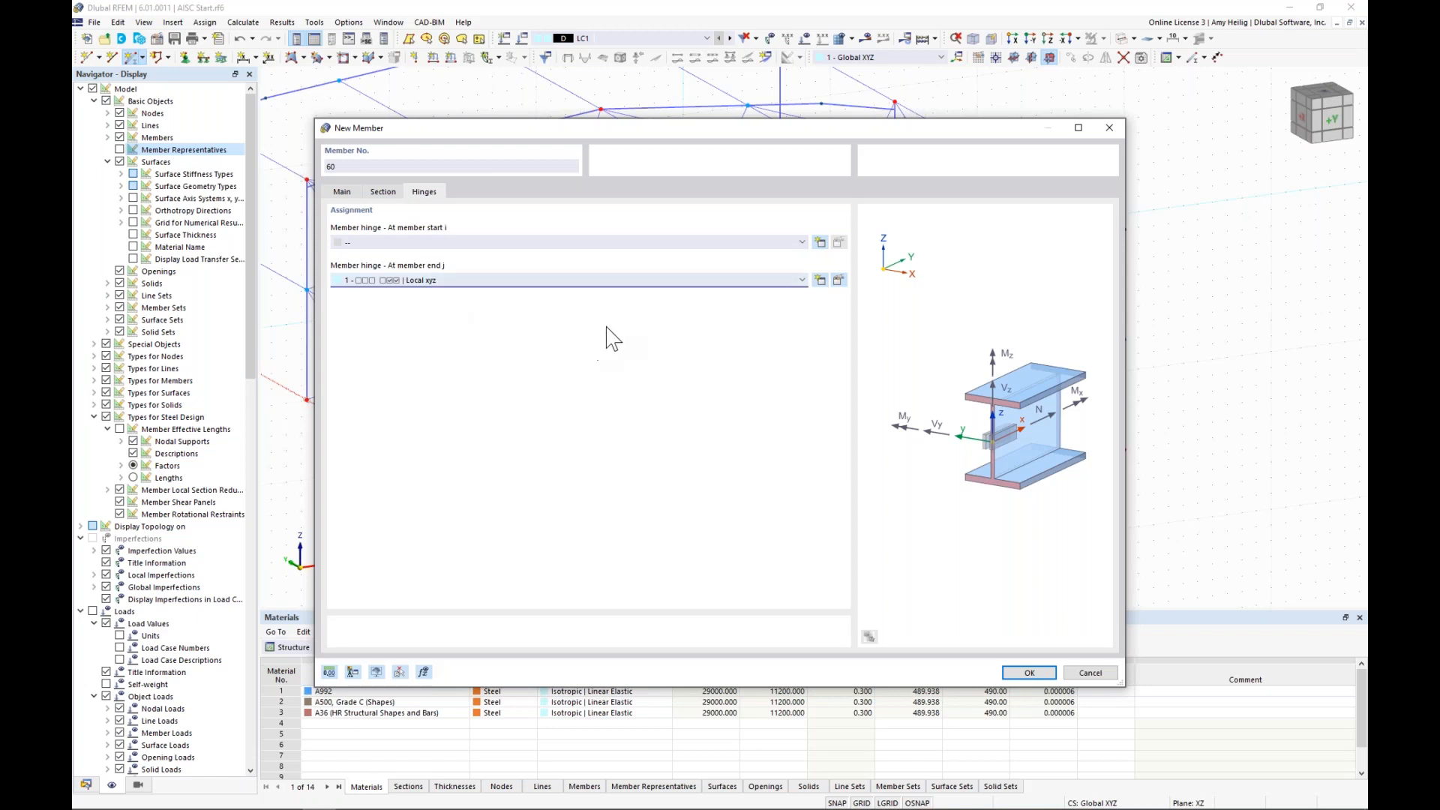
left_click(621, 280)
left_click(621, 280)
left_click(1023, 674)
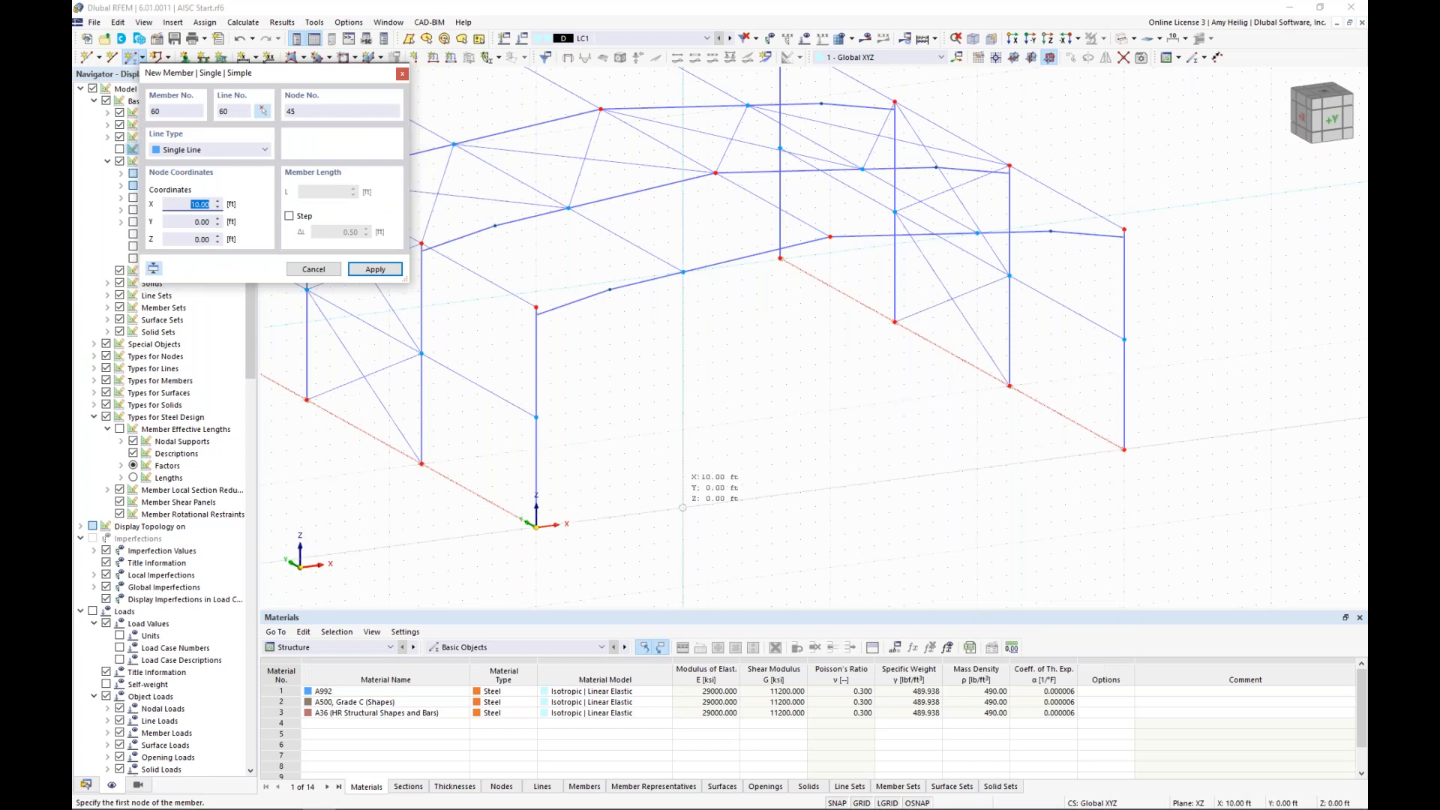
Step: Draw the end-wall column from X 10, Y 0, Z 0 ft up to the front frame's intermediate rafter node
left_click(683, 507)
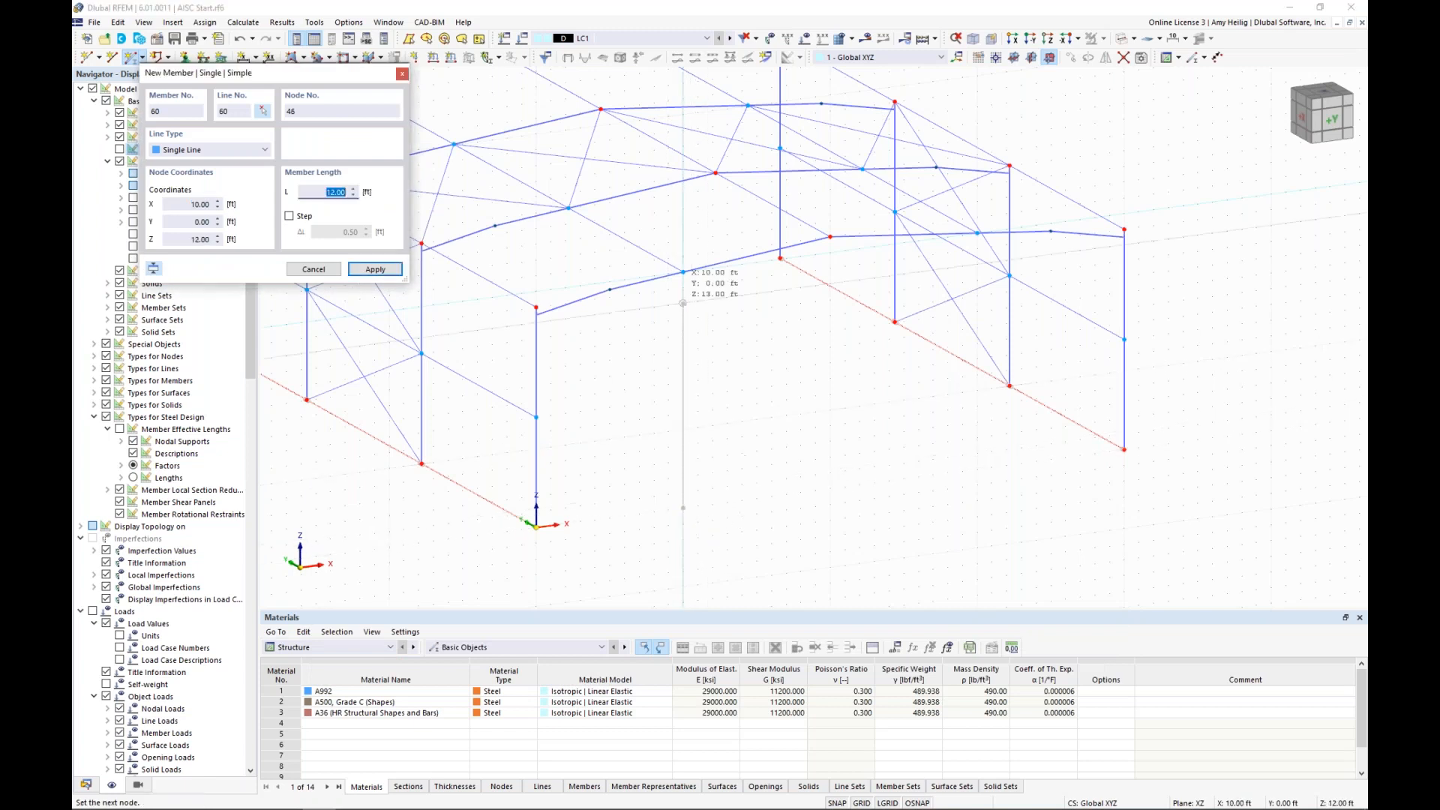
left_click(683, 272)
key("Escape")
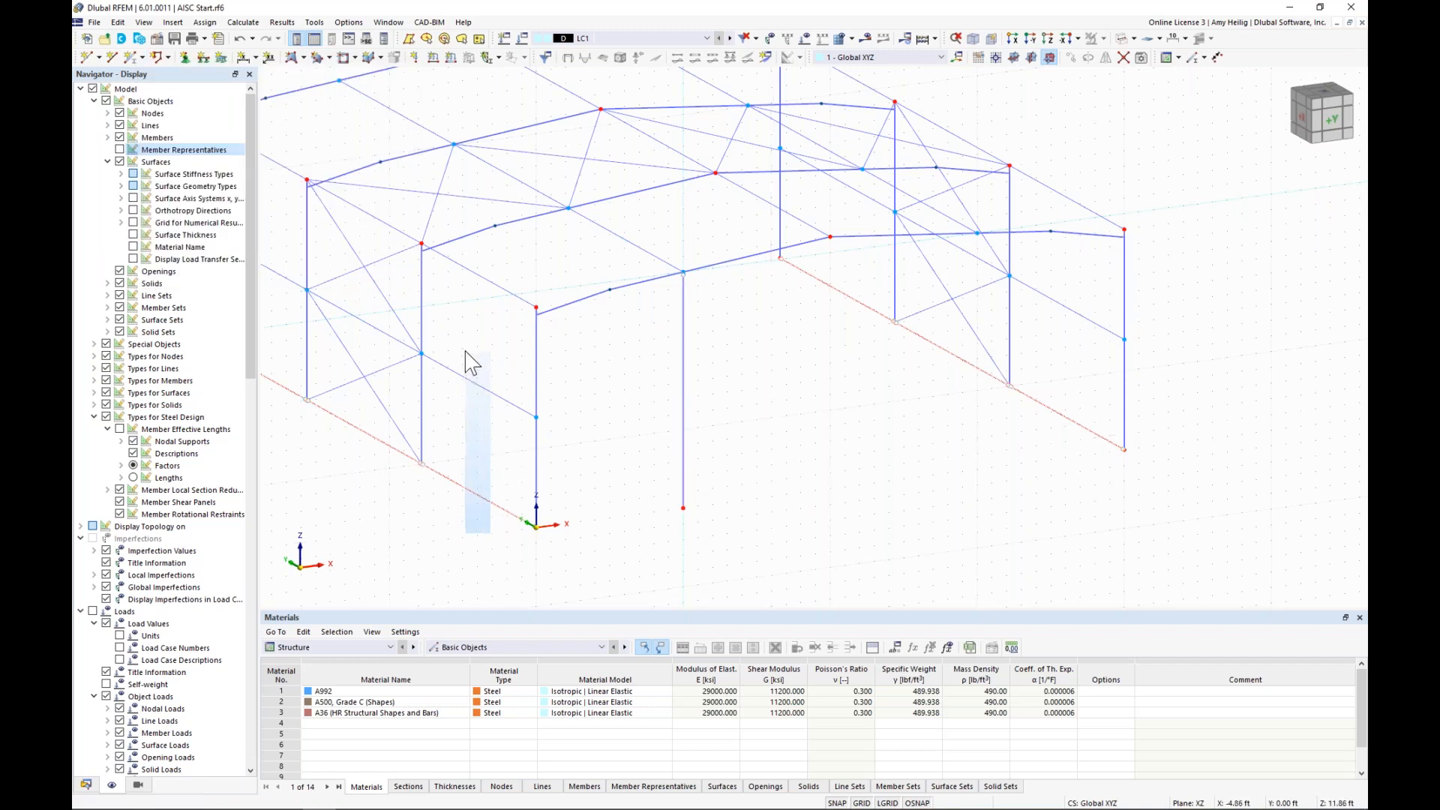
Step: Copy the front bay's side-wall girt and base line 16 ft in the negative Y direction, beyond the front frame
left_click_drag(427, 361, 570, 407, "ctrl")
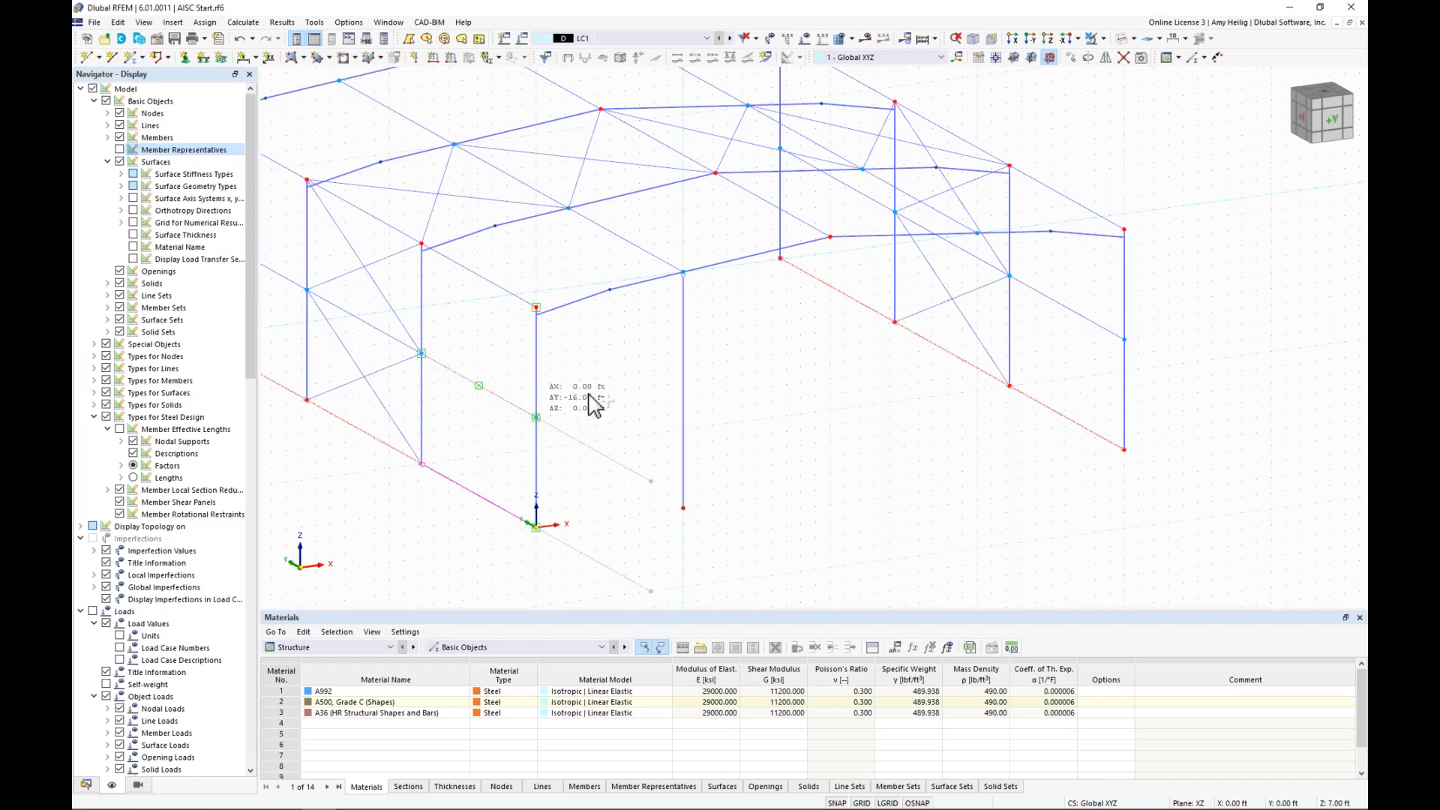
middle_click_drag(744, 446, 586, 386, "ctrl")
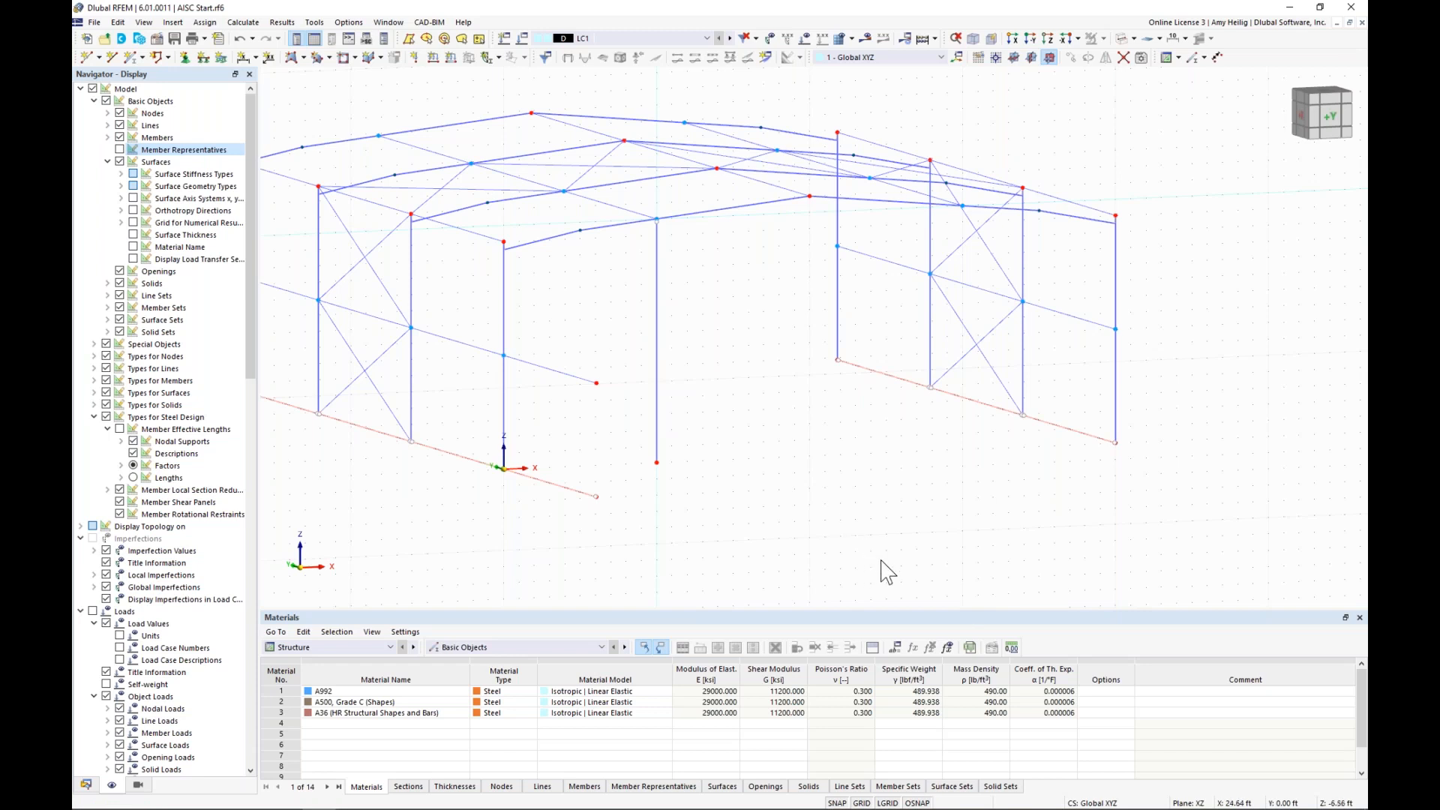
Step: Enable perpendicular snapping and move the free ends of the copied girt and base line onto the end-wall column and its base
right_click(925, 803)
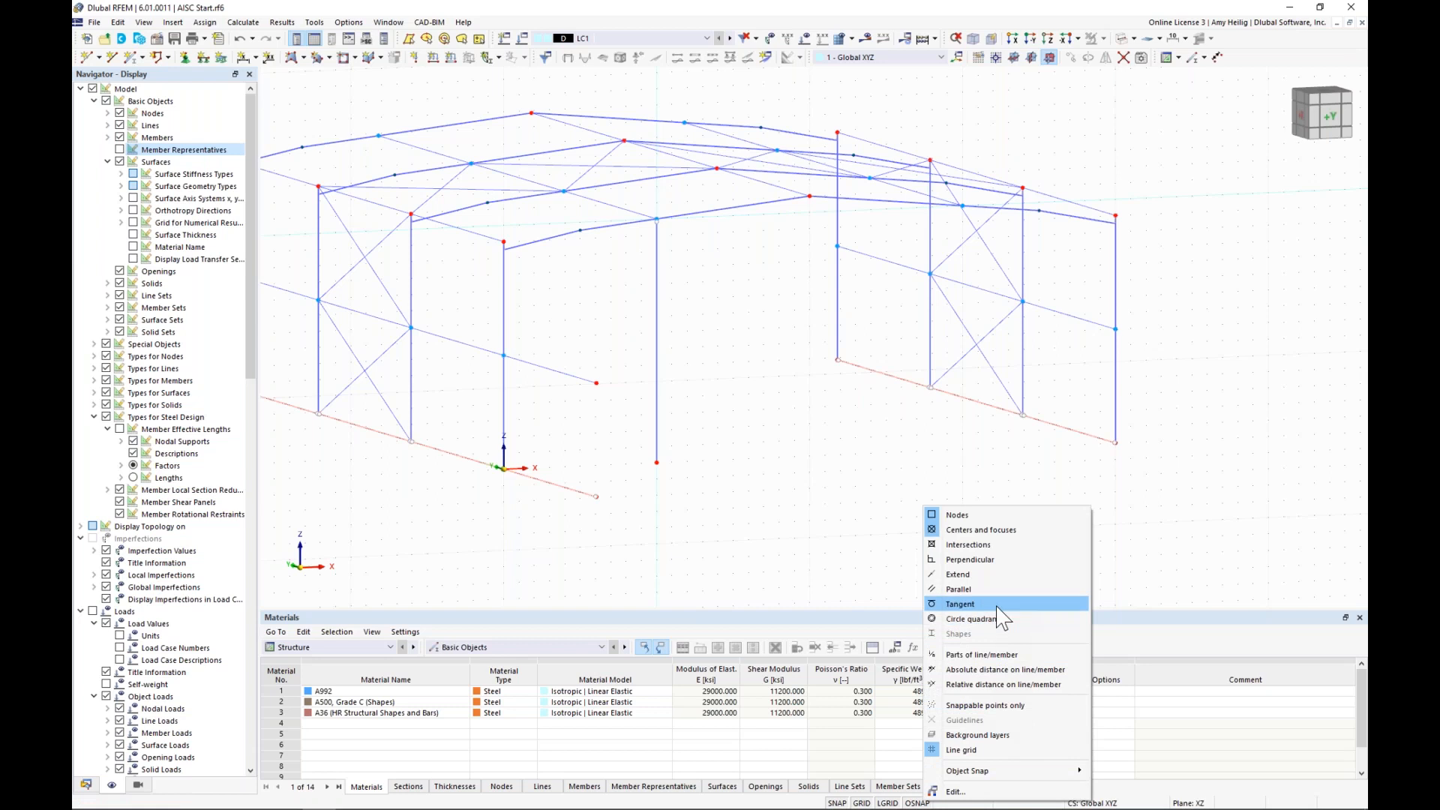
left_click(1001, 562)
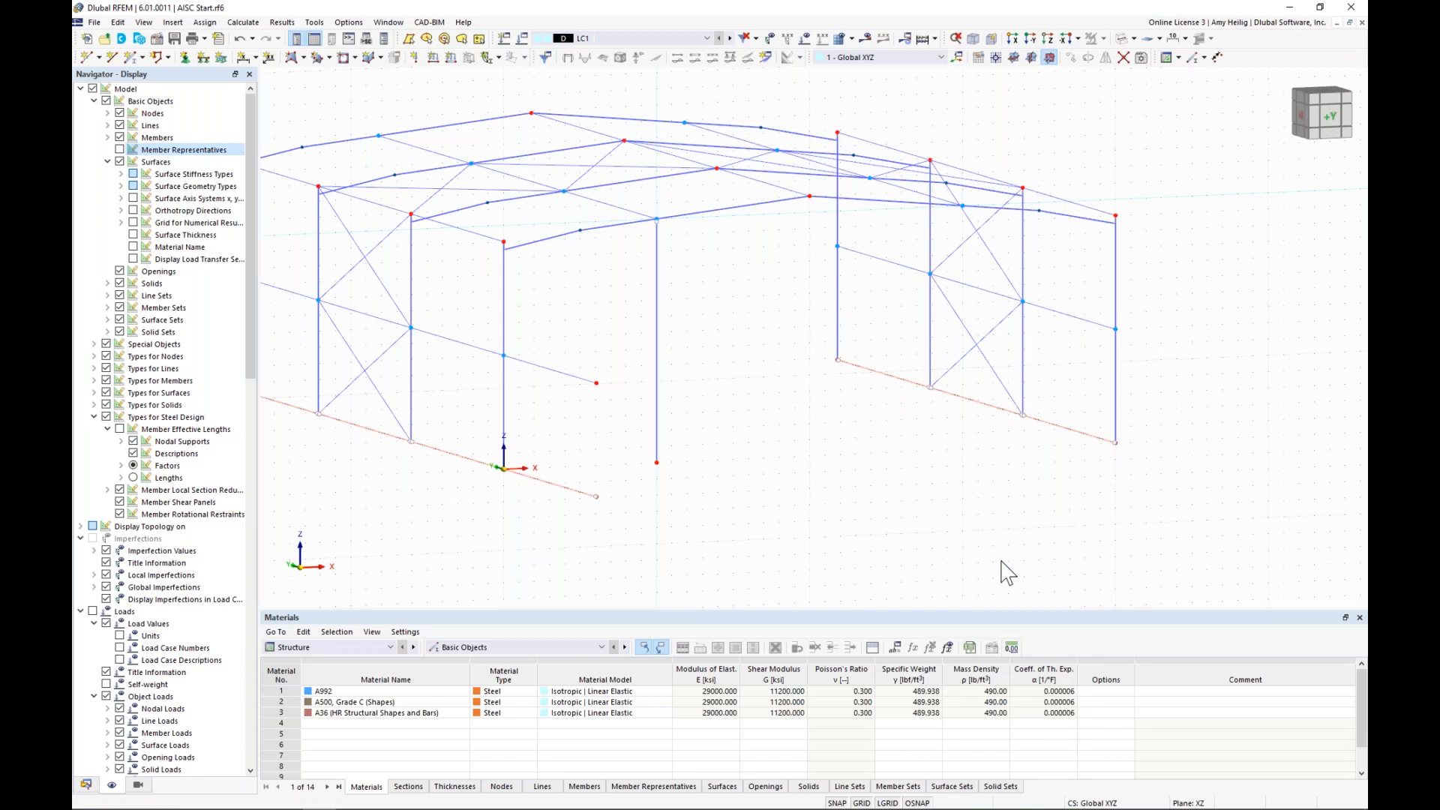
left_click(596, 383)
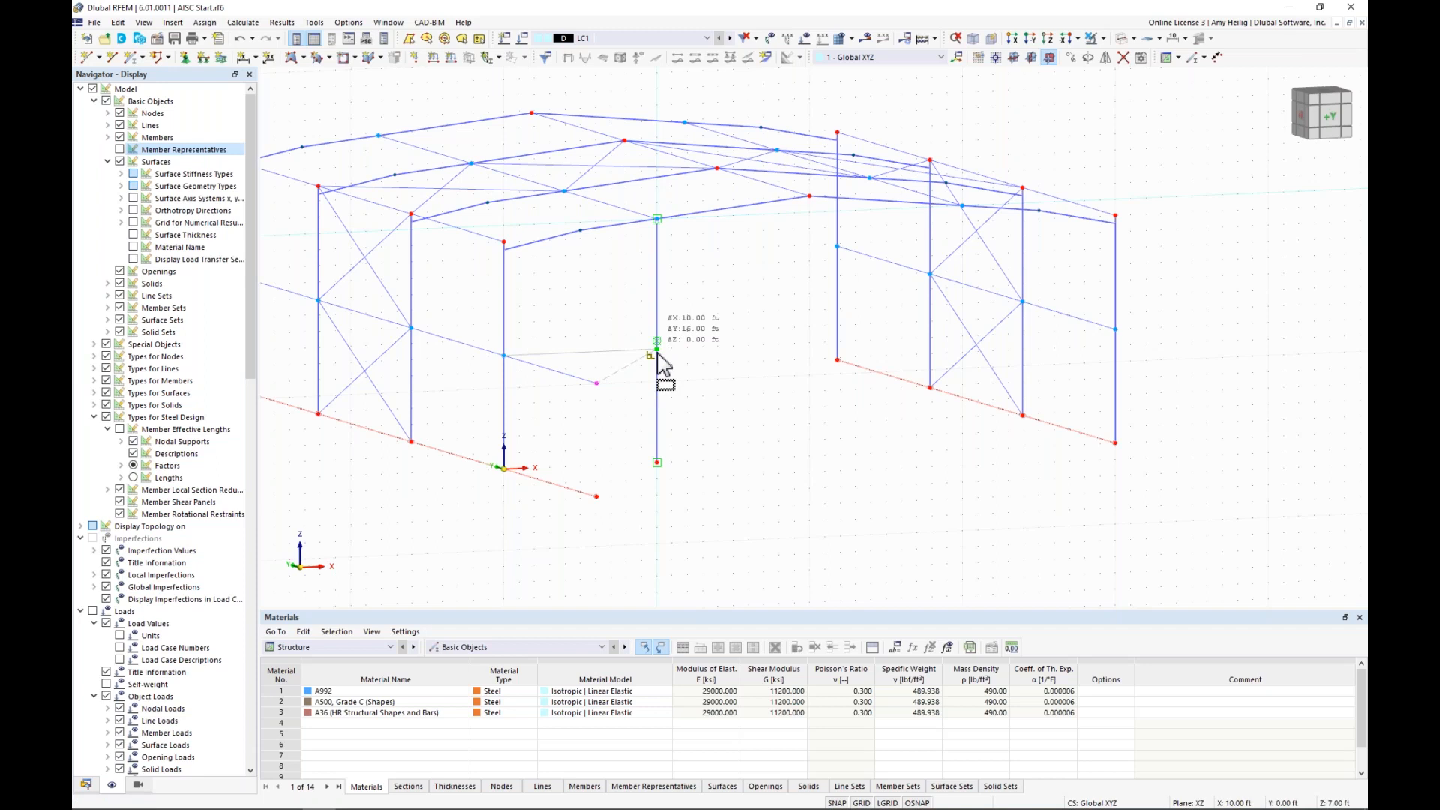
left_click(657, 351)
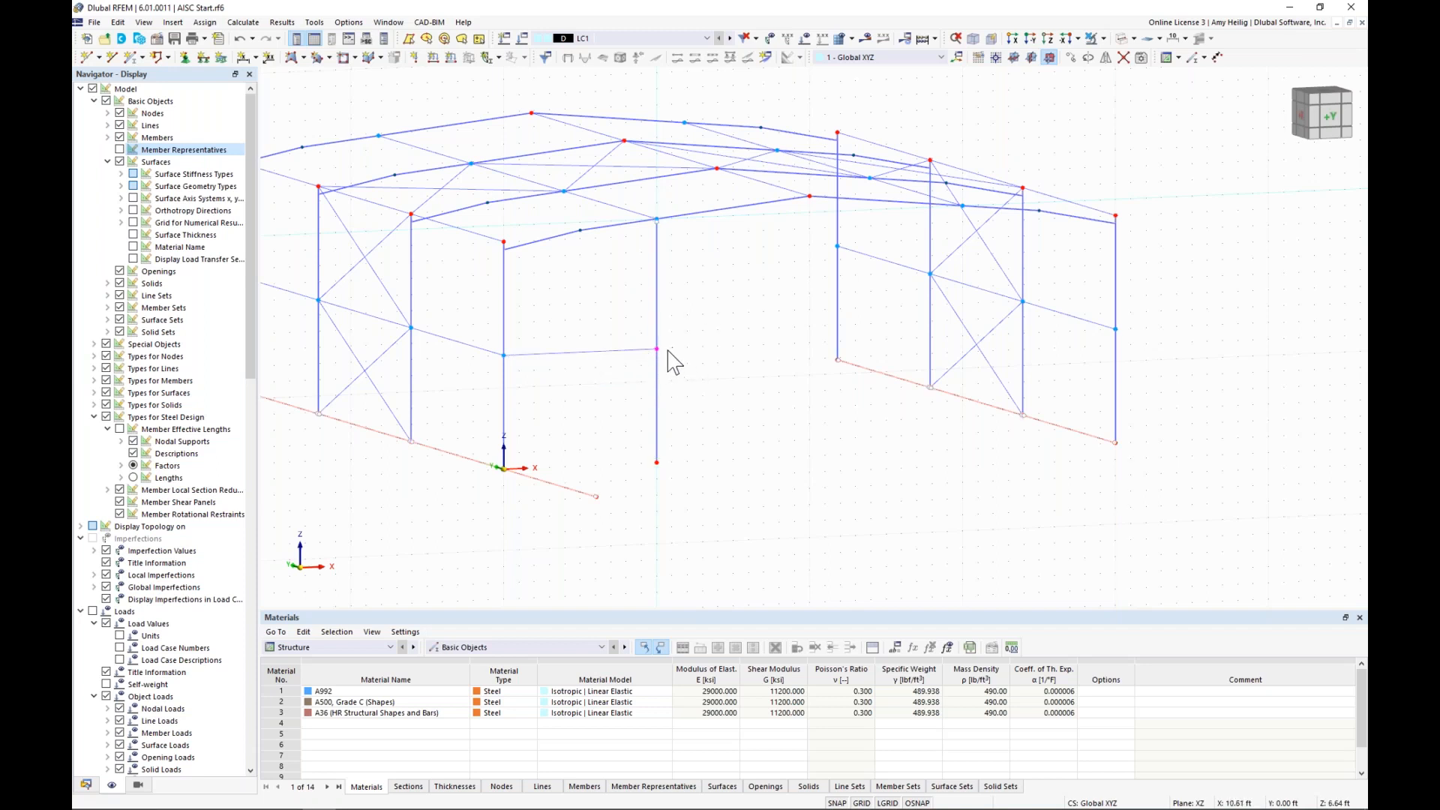
middle_click_drag(687, 375, 683, 403)
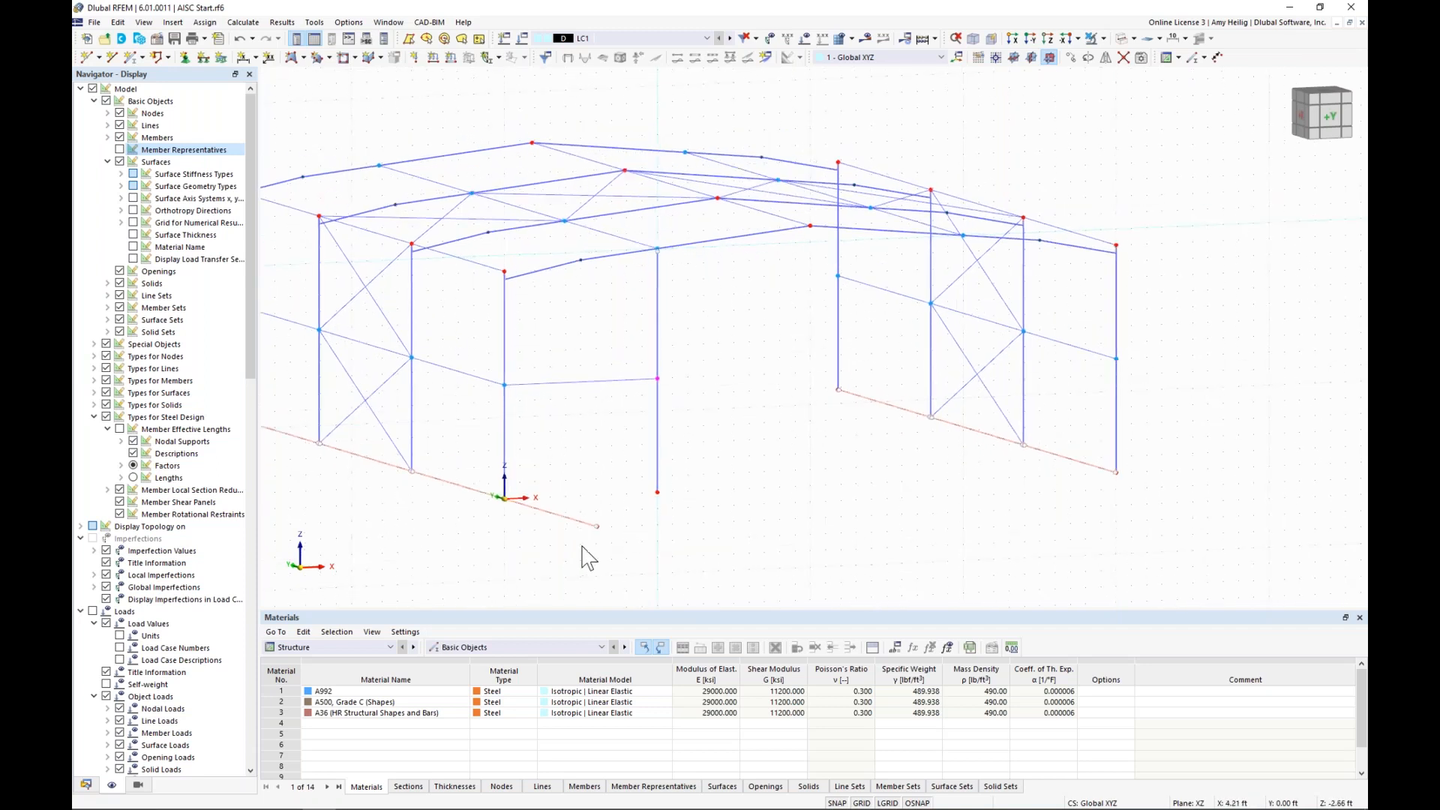
left_click(598, 526)
left_click(650, 512)
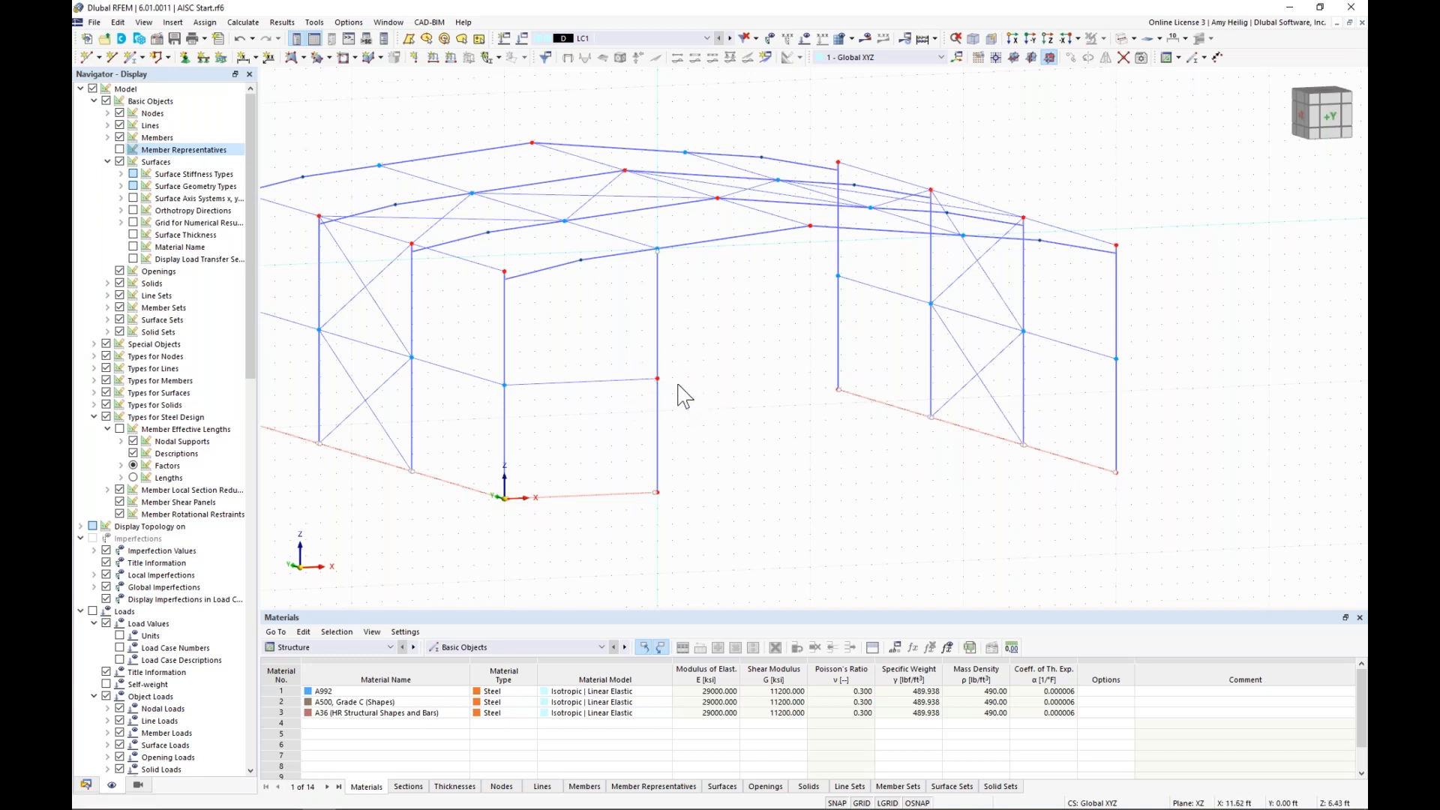
Step: Change the node at the girt-to-column connection to type On Member, with the end-wall column as its reference member
mouse_move(660, 378)
scroll(672, 401, "up", 1)
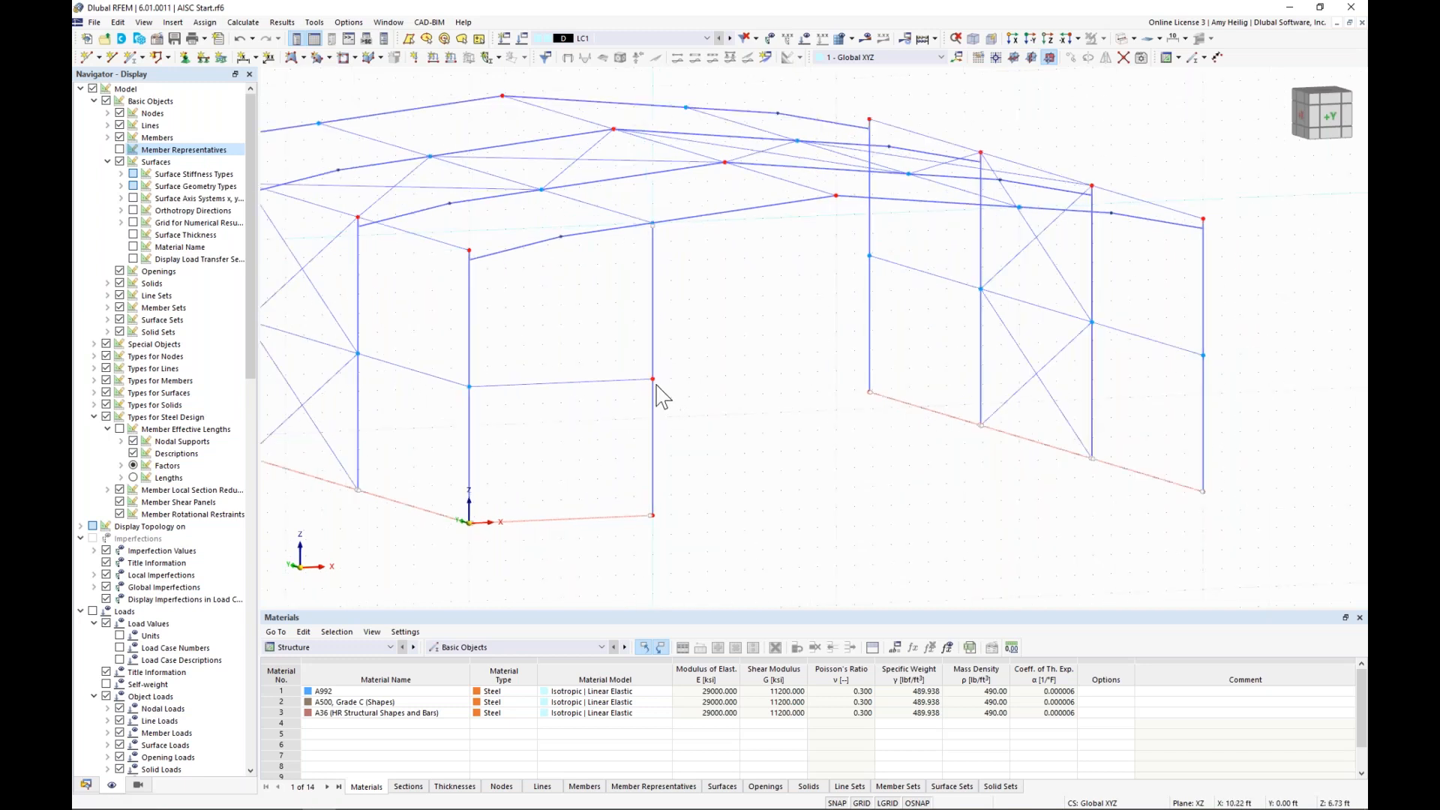
double_click(654, 381)
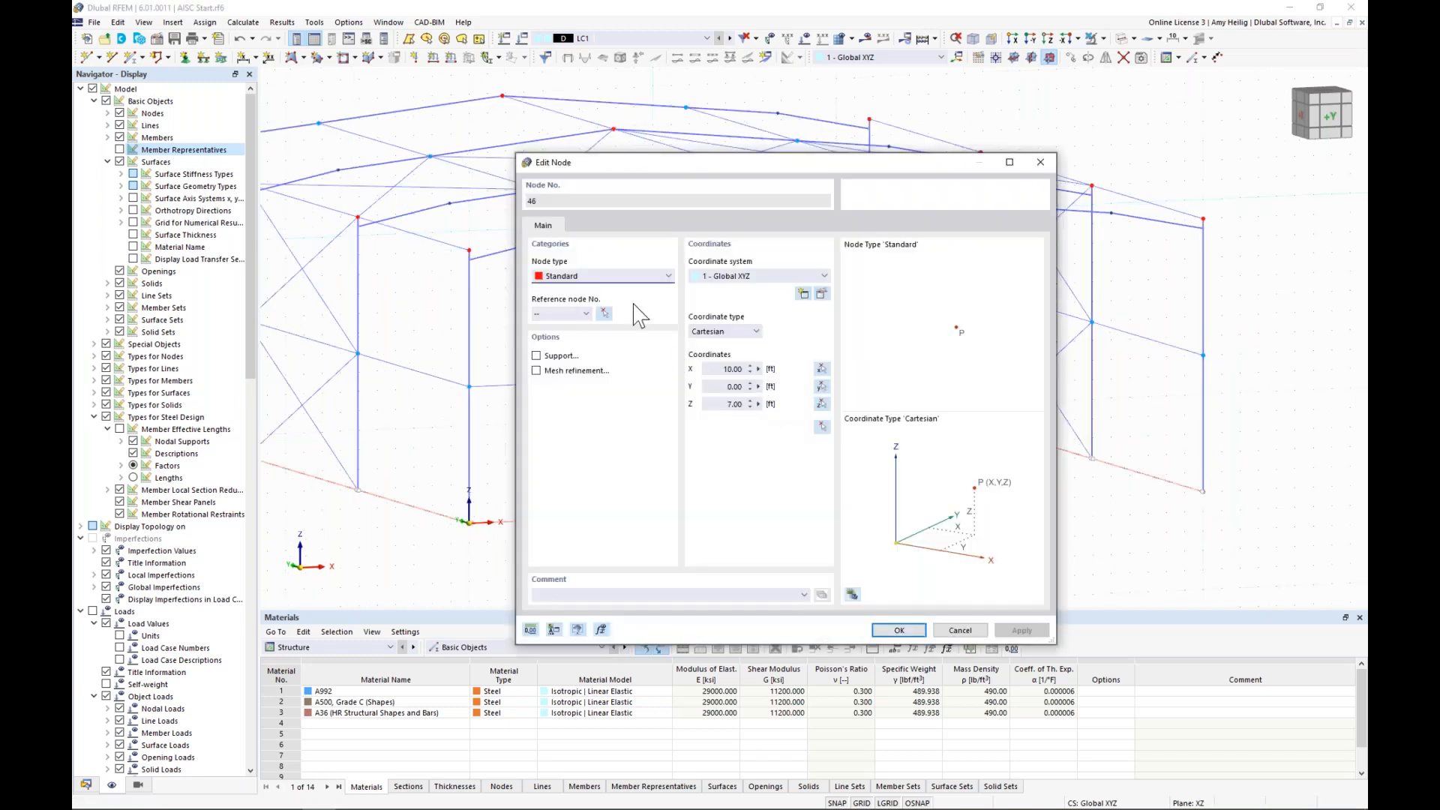
left_click(634, 276)
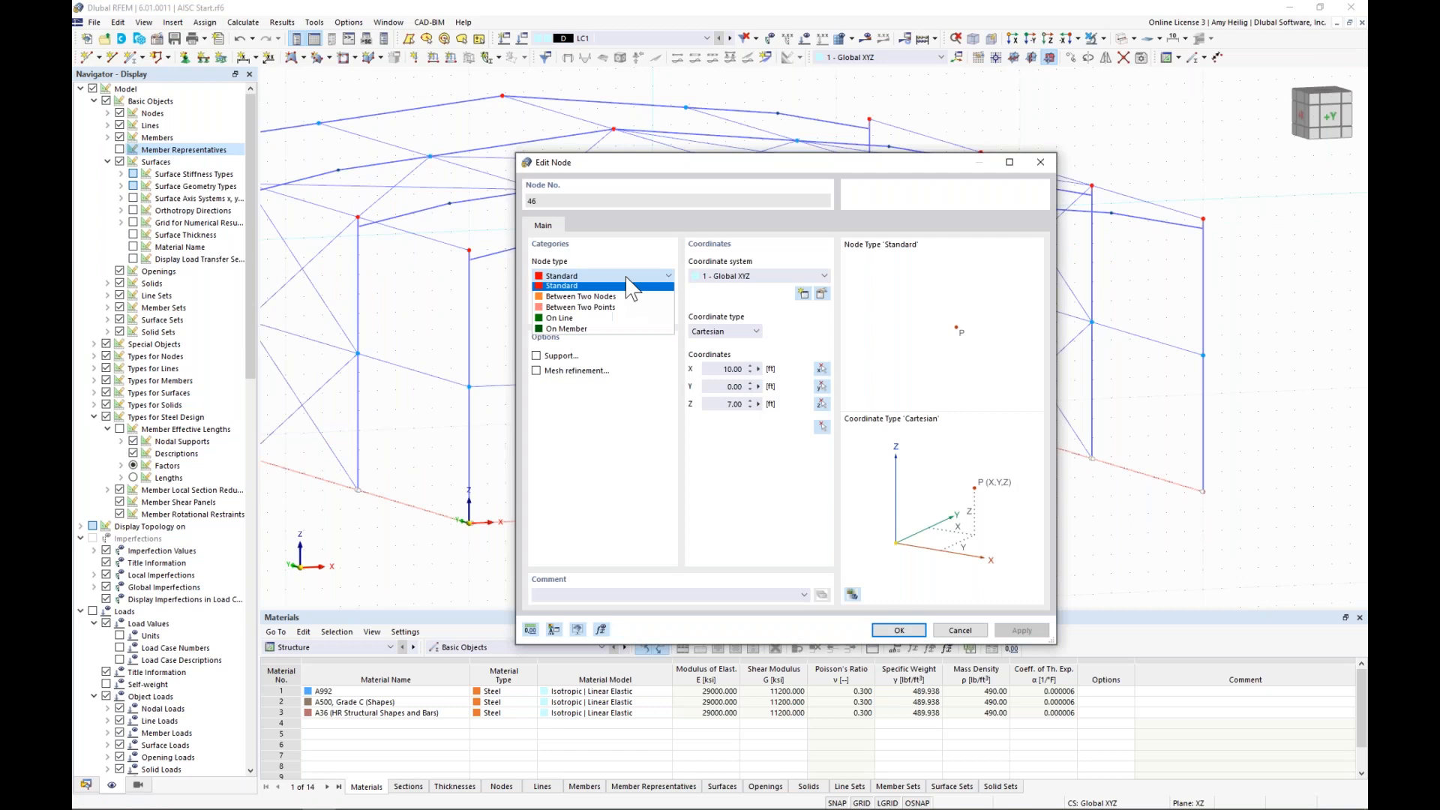
left_click(609, 331)
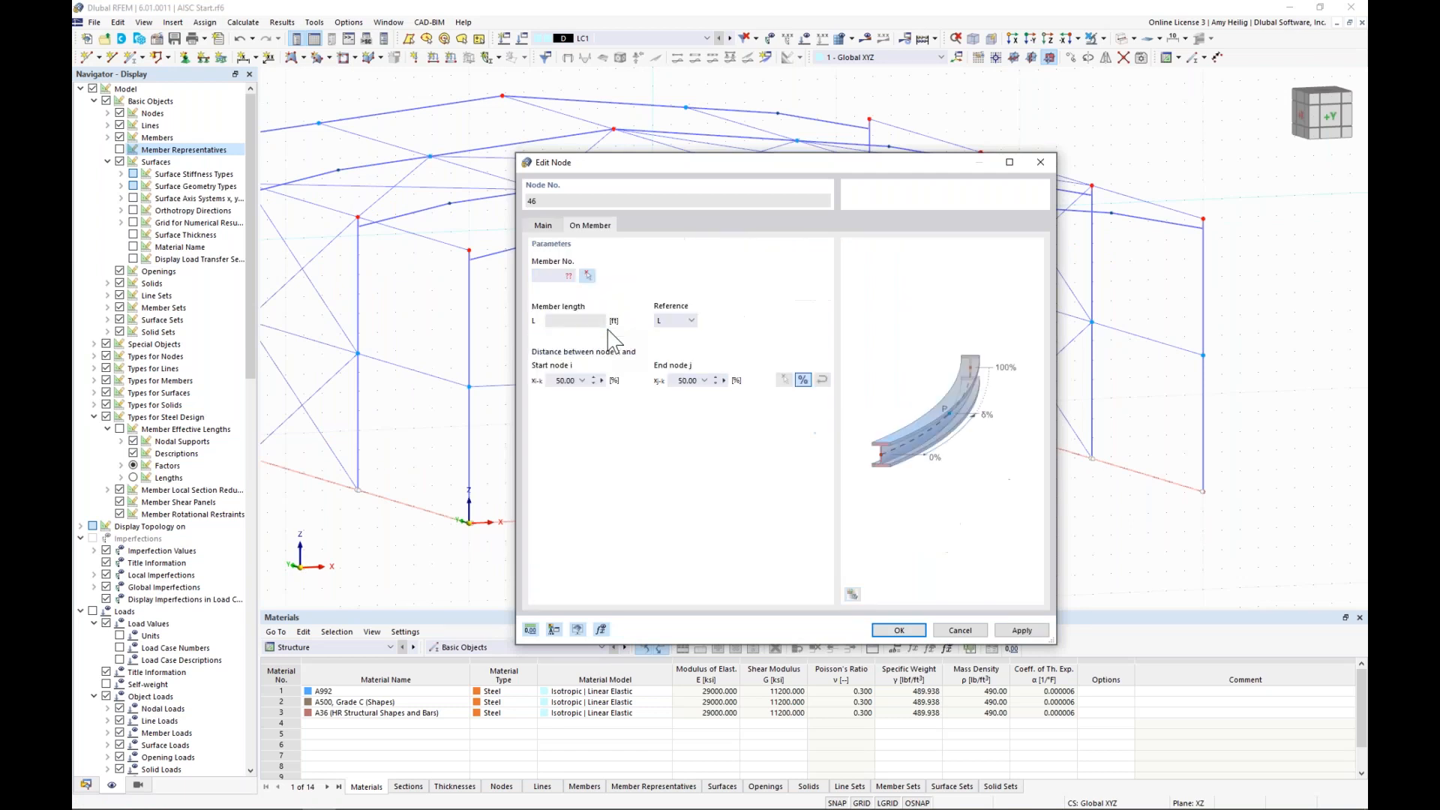
left_click(588, 275)
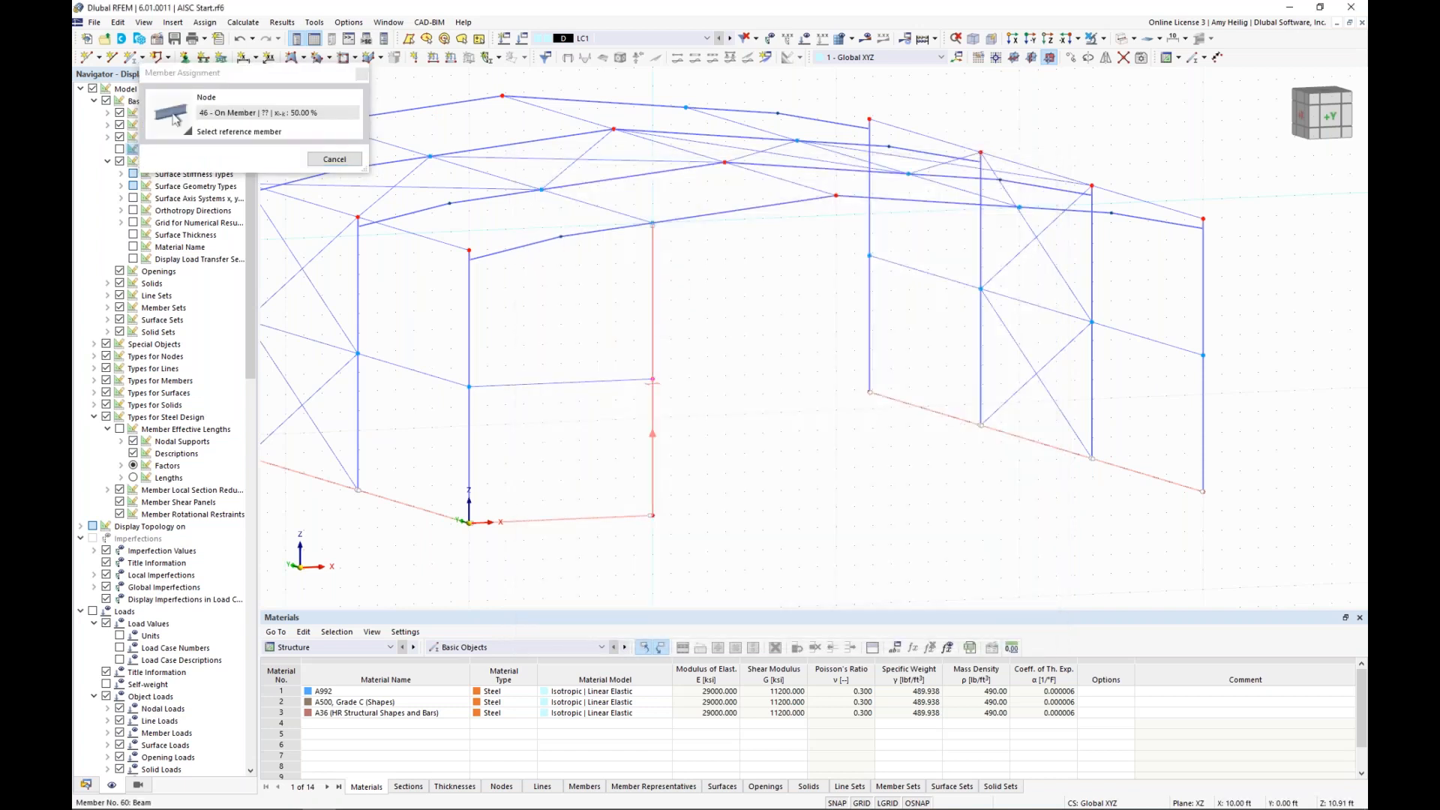
left_click(651, 381)
Step: Position the girt node on the end-wall column 7.00 ft from the column's start, using absolute distances
left_click_drag(690, 150, 893, 141)
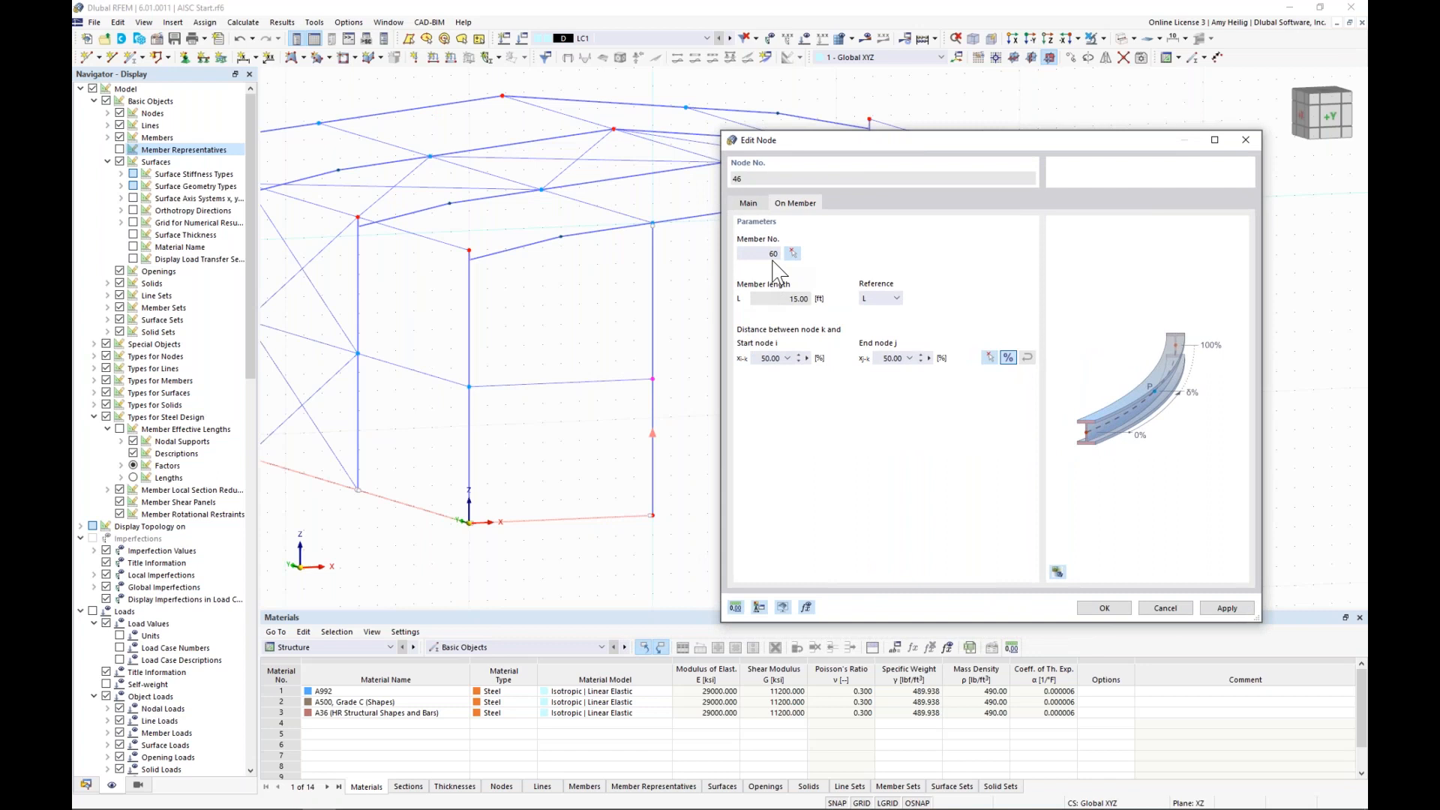
left_click_drag(829, 145, 649, 153)
left_click(827, 368)
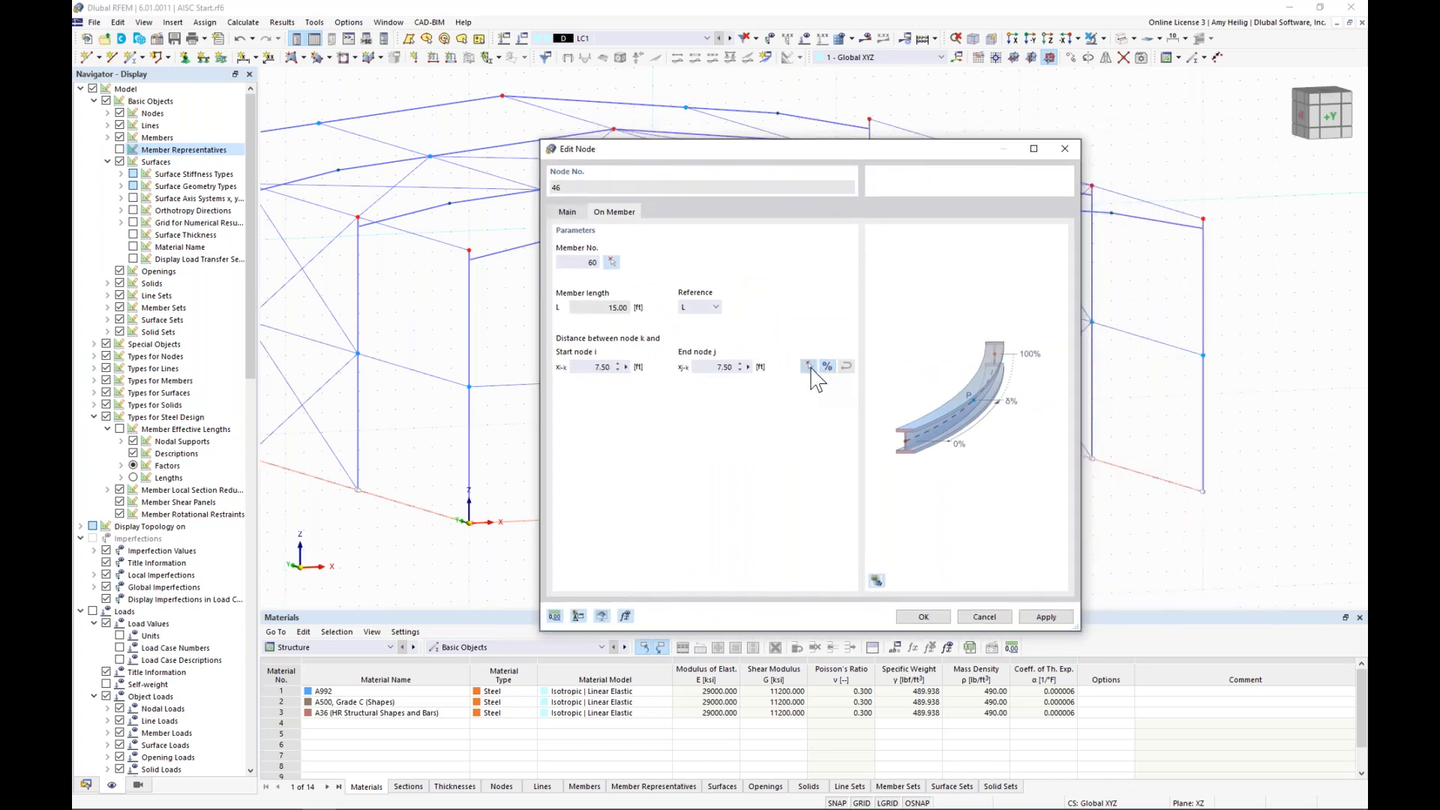
left_click(808, 366)
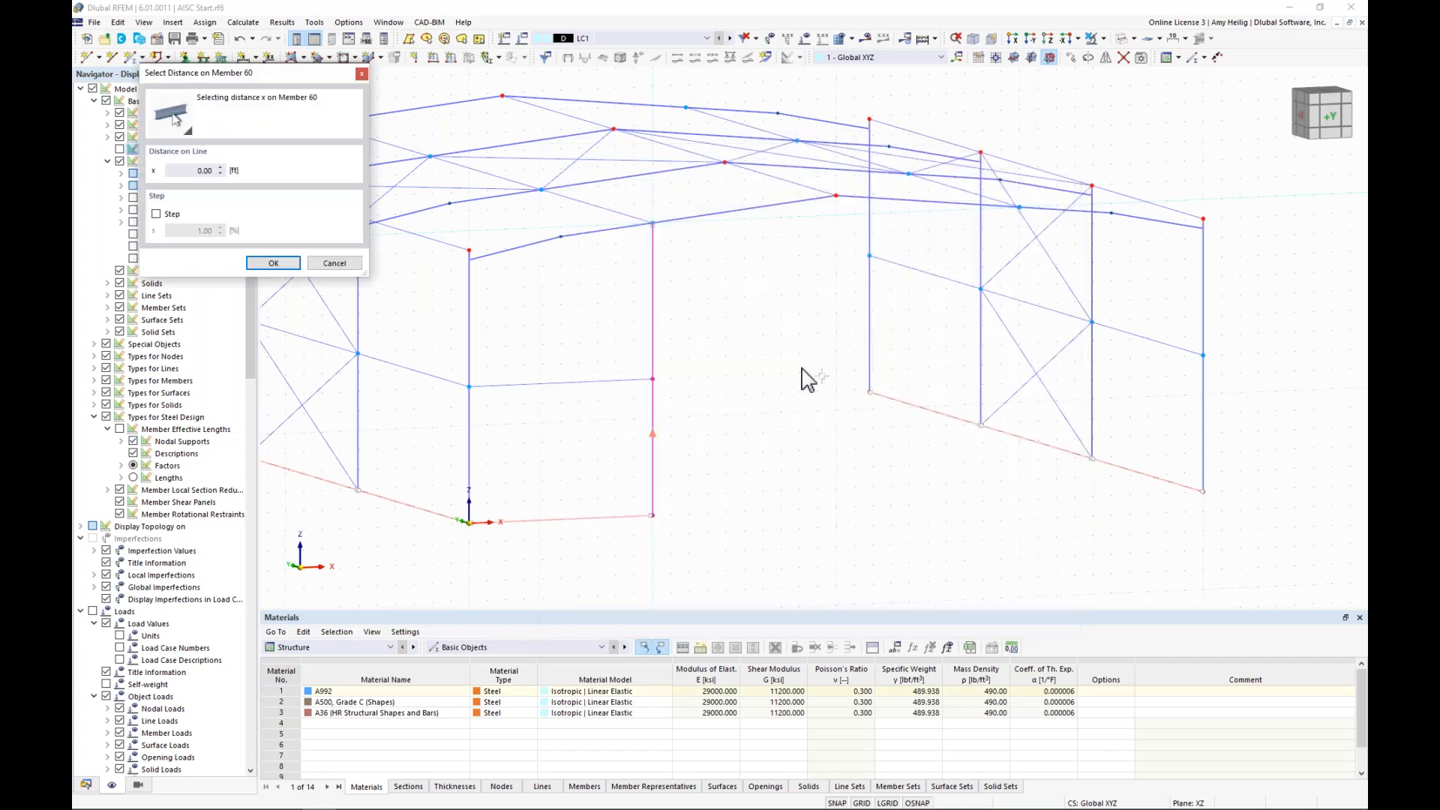
left_click(652, 379)
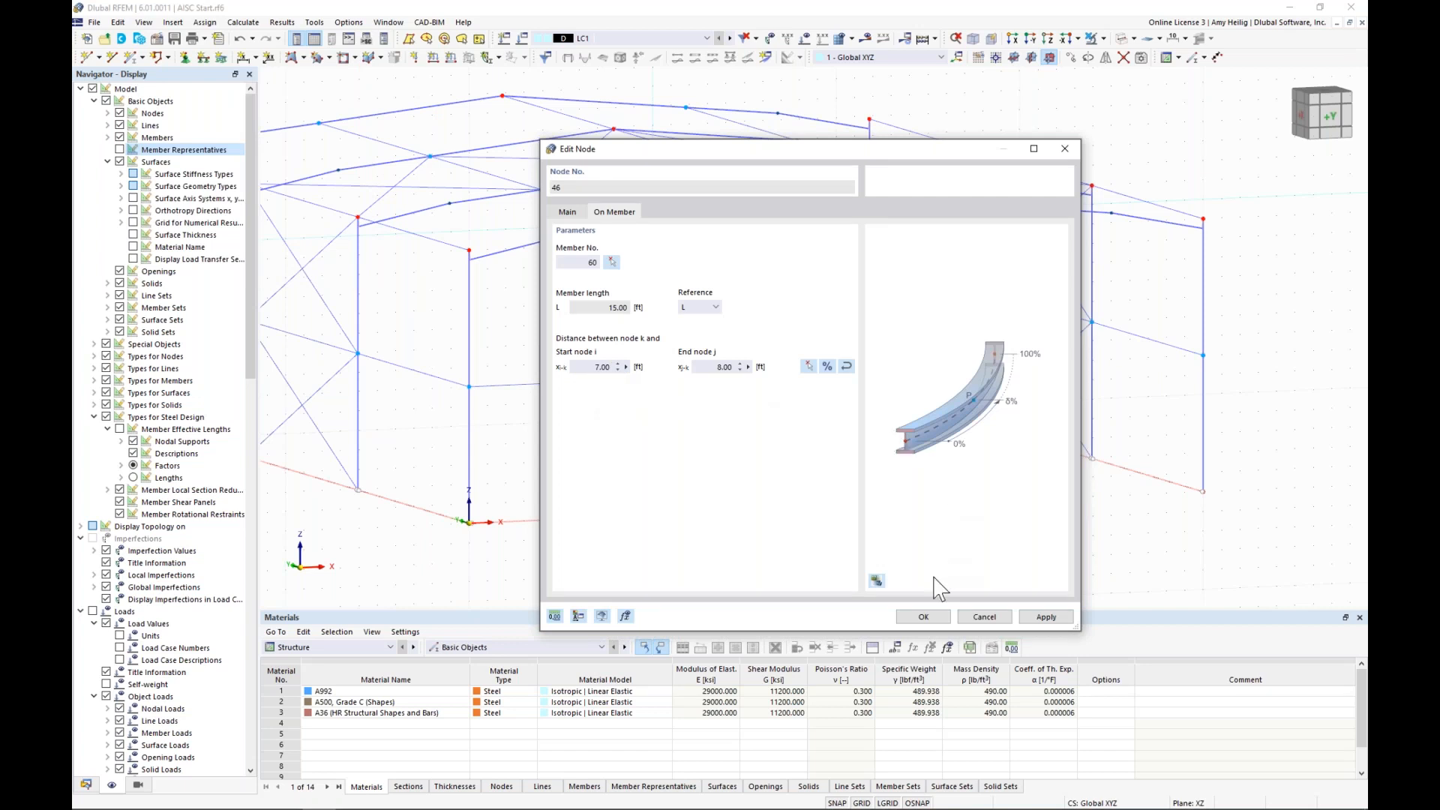
key("Return")
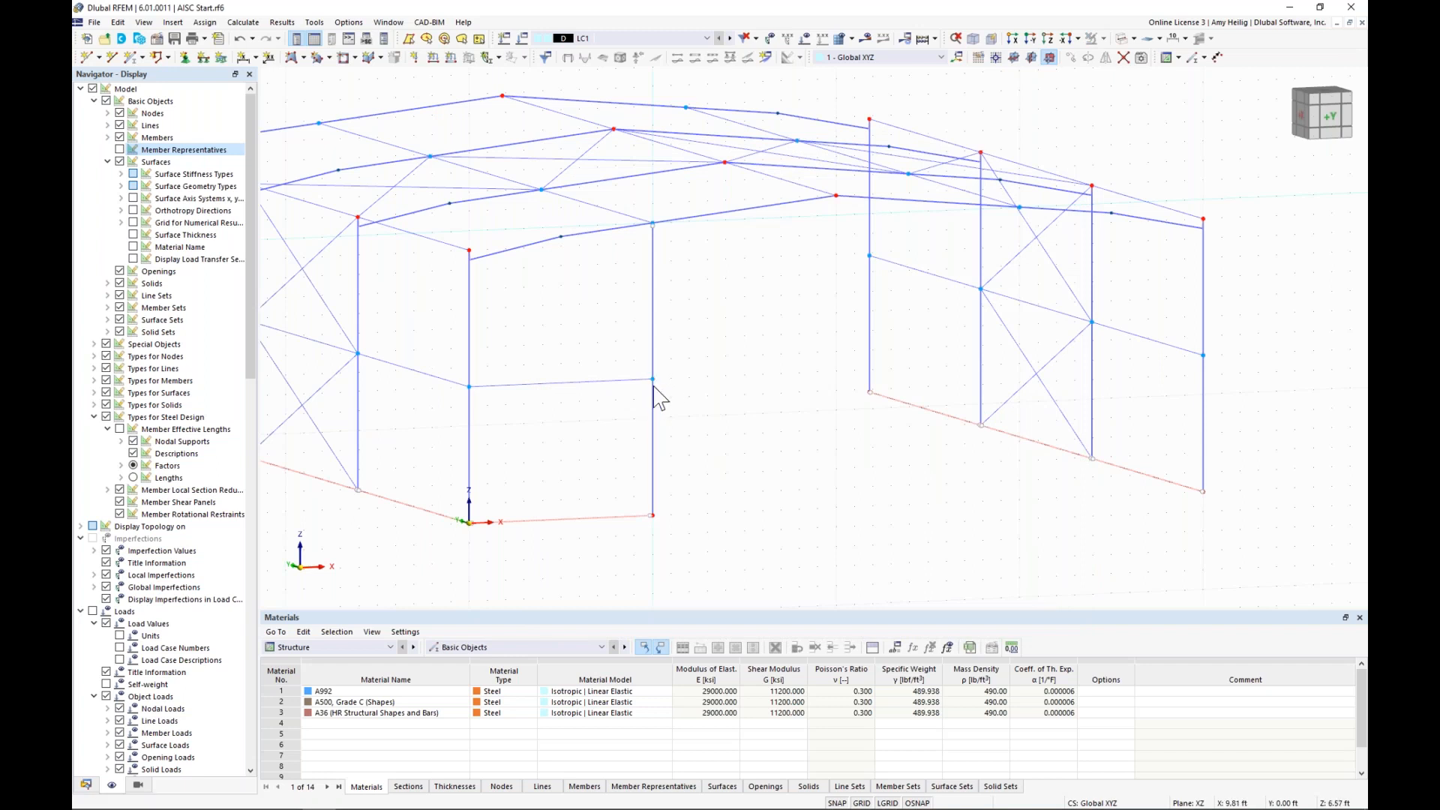
Step: Copy the end-wall column, girt and base line at 10 ft spacing across the front frame, and extend the middle column up to the ridge
left_click_drag(694, 568, 605, 359)
middle_click_drag(835, 476, 761, 517, "ctrl")
scroll(761, 517, "down", 1)
left_click_drag(629, 527, 975, 562, "ctrl")
middle_click_drag(843, 369, 749, 432, "ctrl")
left_click_drag(731, 438, 860, 428, "ctrl")
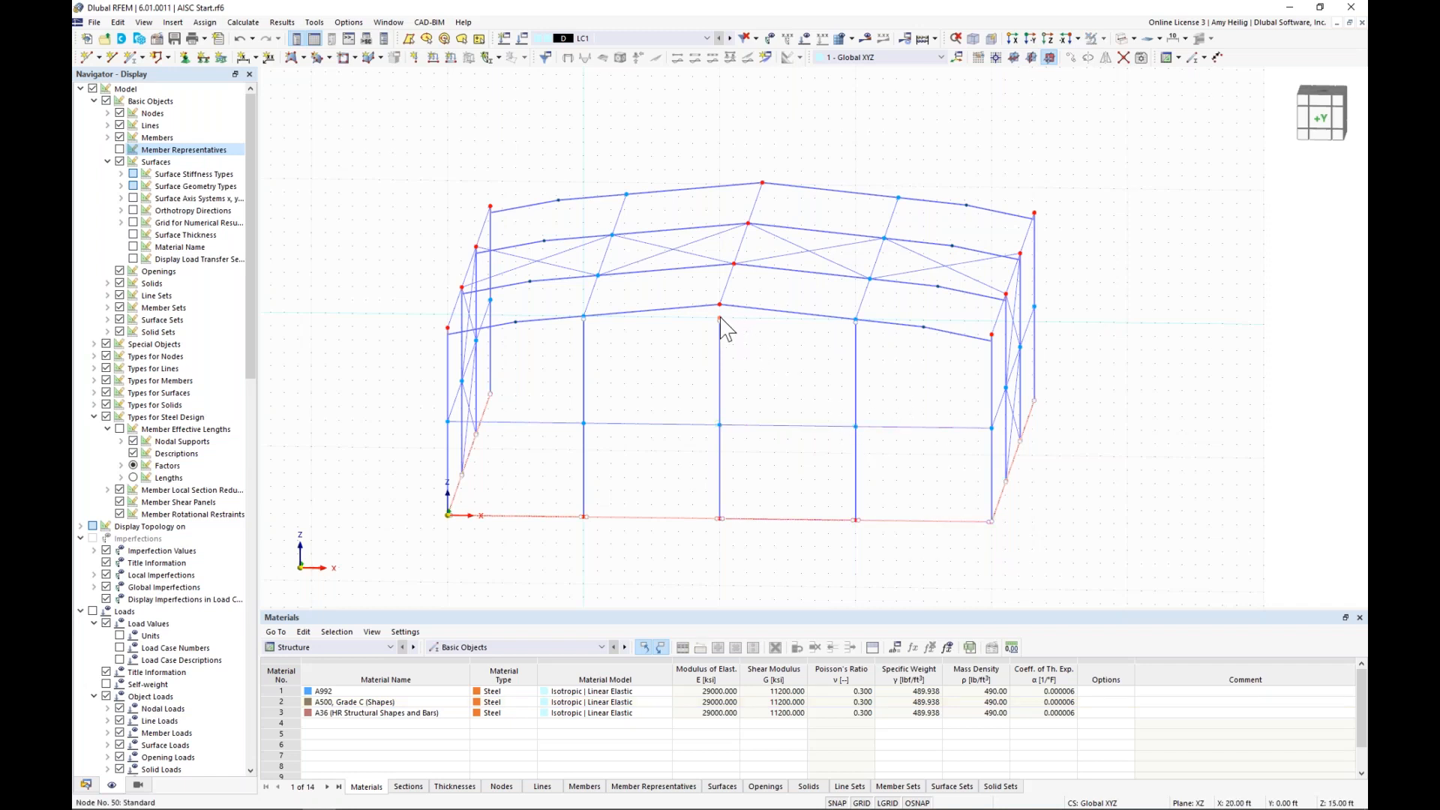
mouse_move(724, 328)
left_mouse_down()
mouse_move(760, 365)
mouse_move(723, 343)
left_mouse_up()
Step: Copy the front end-wall columns, girts and base lines to the rear frame
left_click_drag(901, 549, 553, 399)
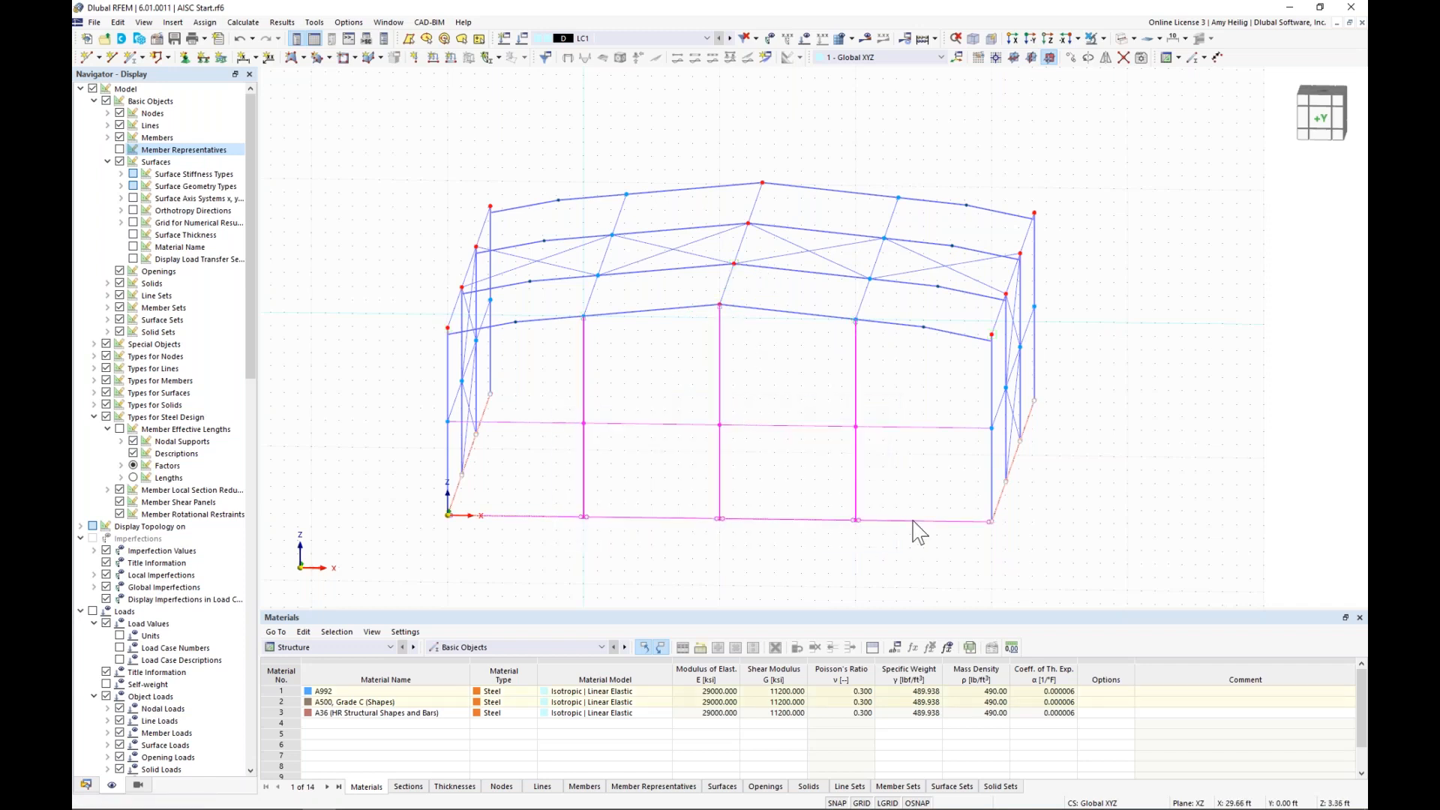
left_click(925, 572)
left_click_drag(860, 485, 628, 203)
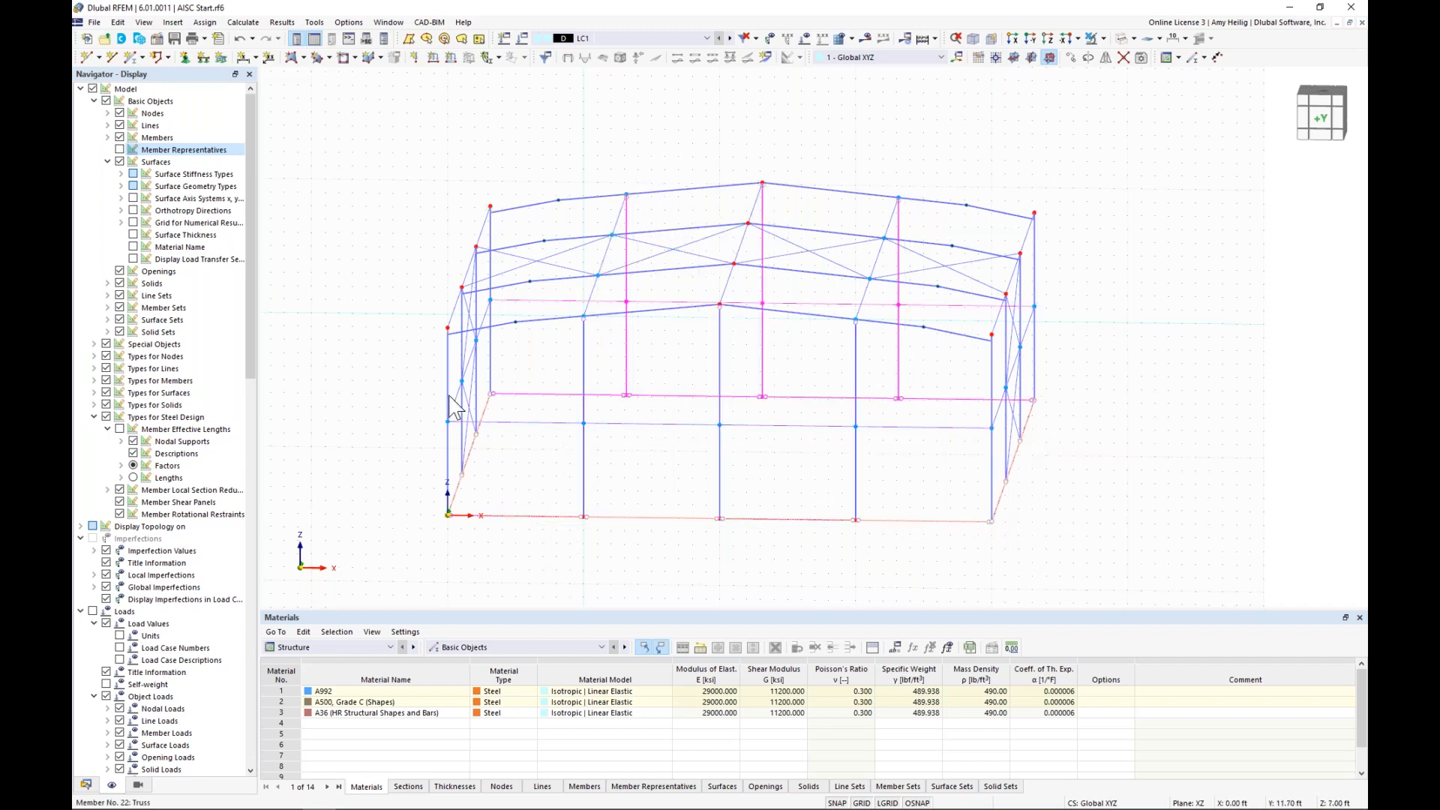
middle_click_drag(441, 404, 902, 568, "ctrl")
left_click(903, 568)
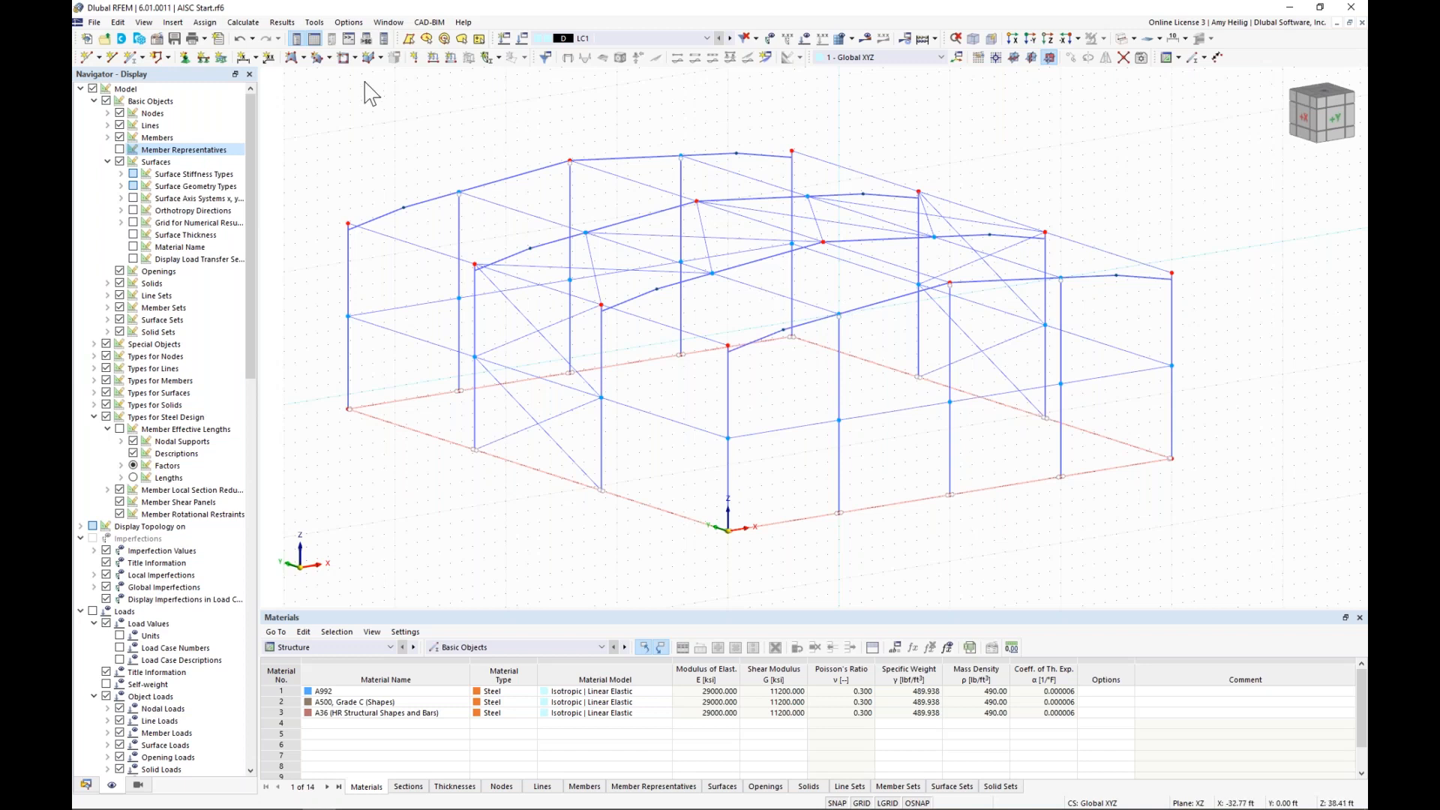
Step: Set up a polygonal surface with Load Transfer stiffness, load transfer direction x | Local in x, and the surface weight option activated
left_click(303, 57)
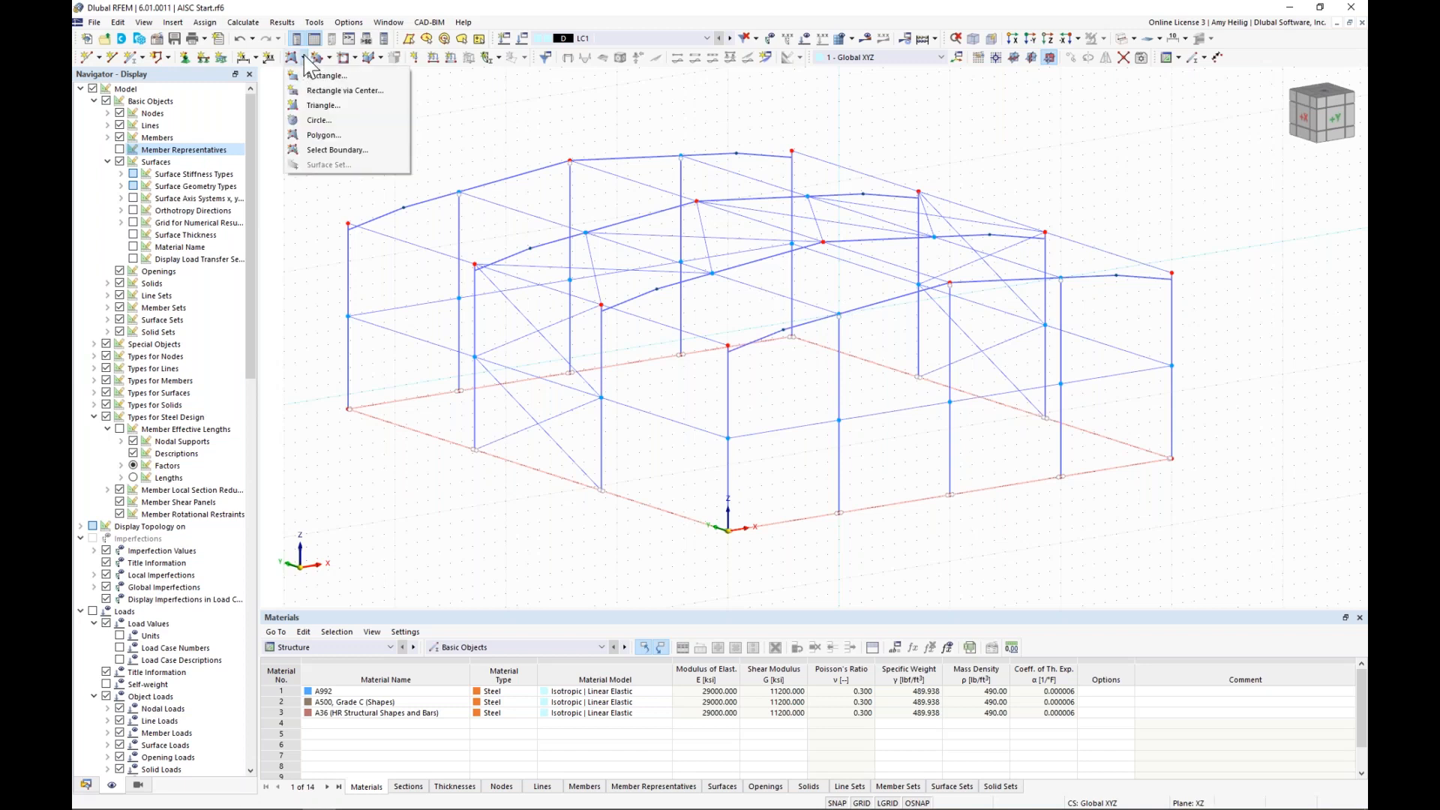
left_click(327, 136)
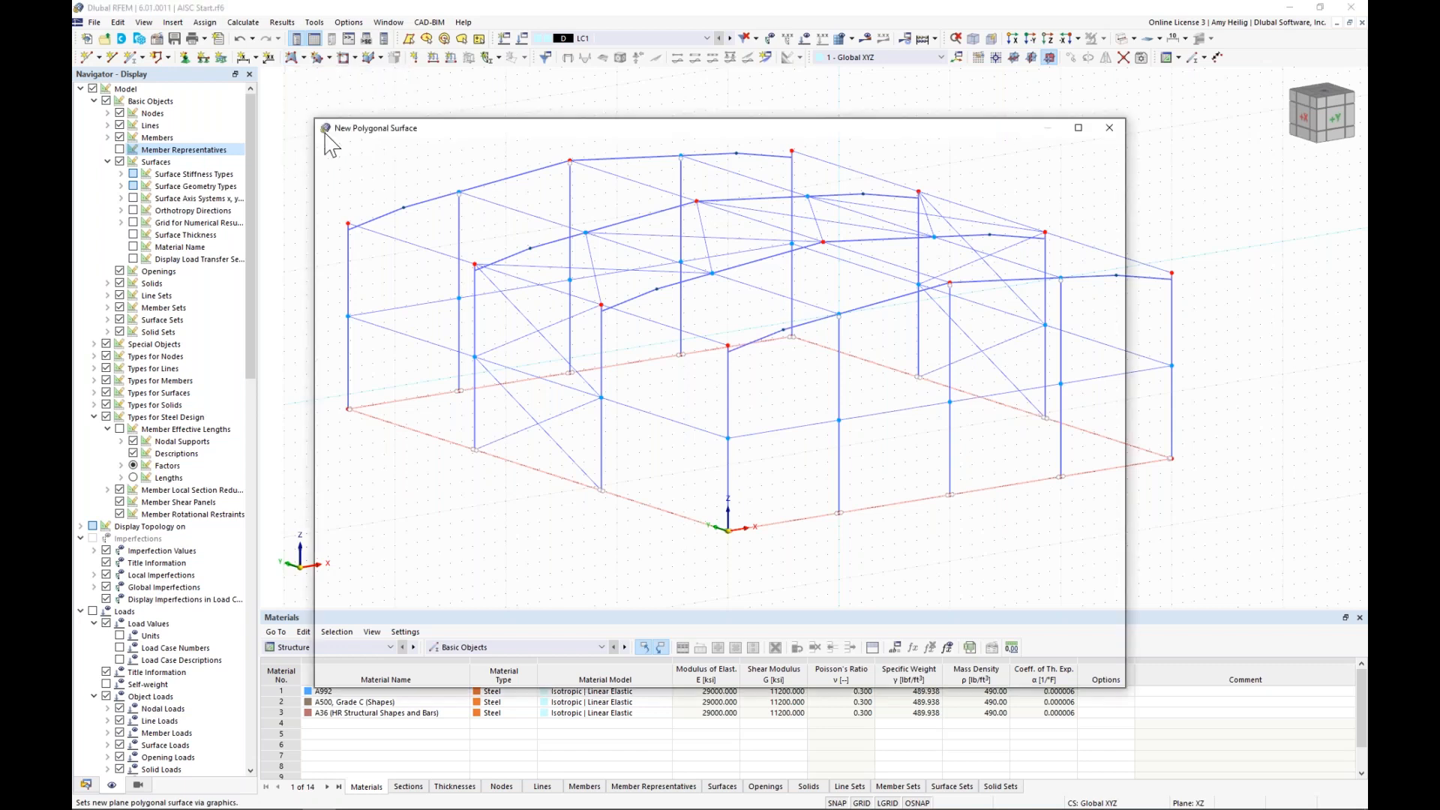
left_click(410, 226)
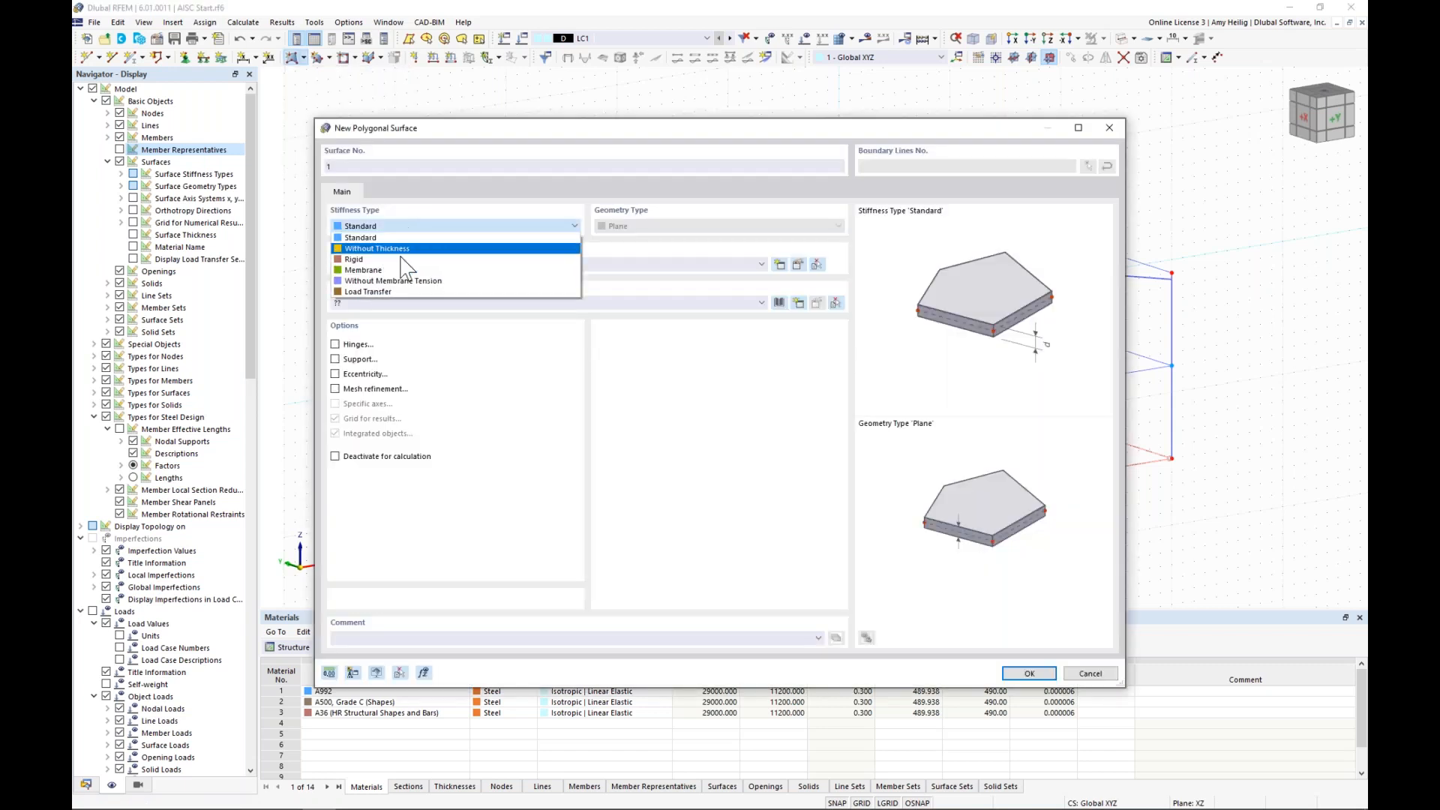
left_click(404, 291)
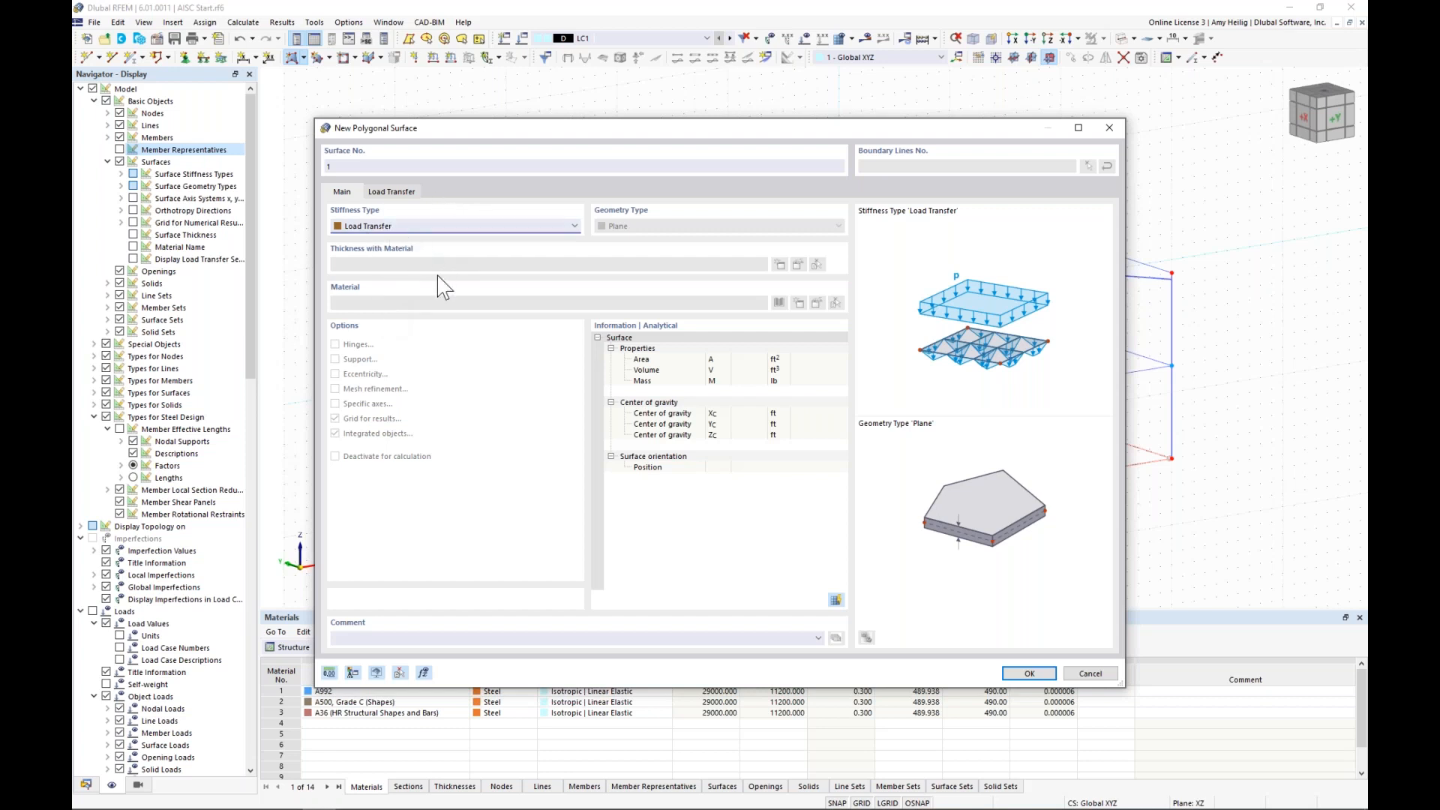
left_click(409, 197)
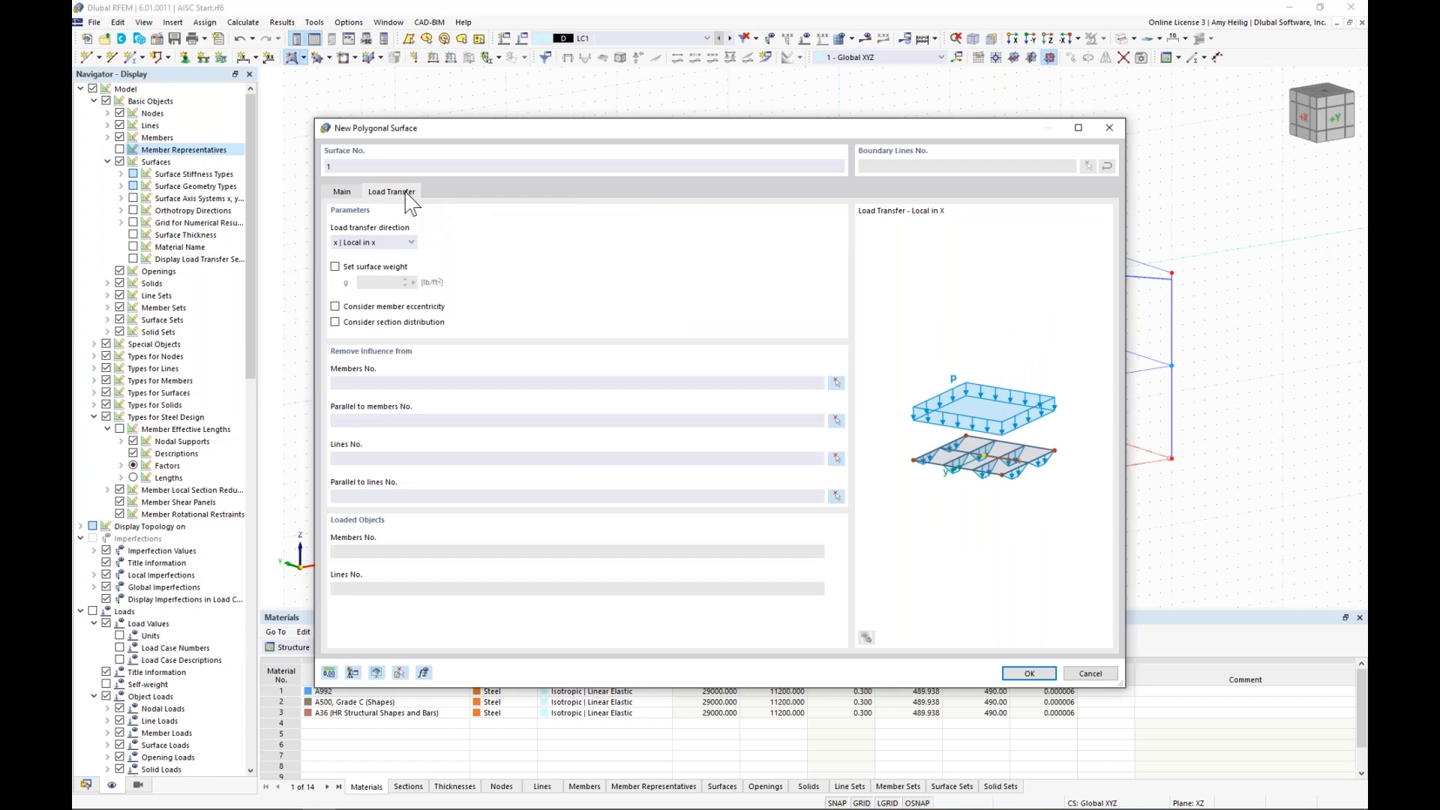
left_click(398, 243)
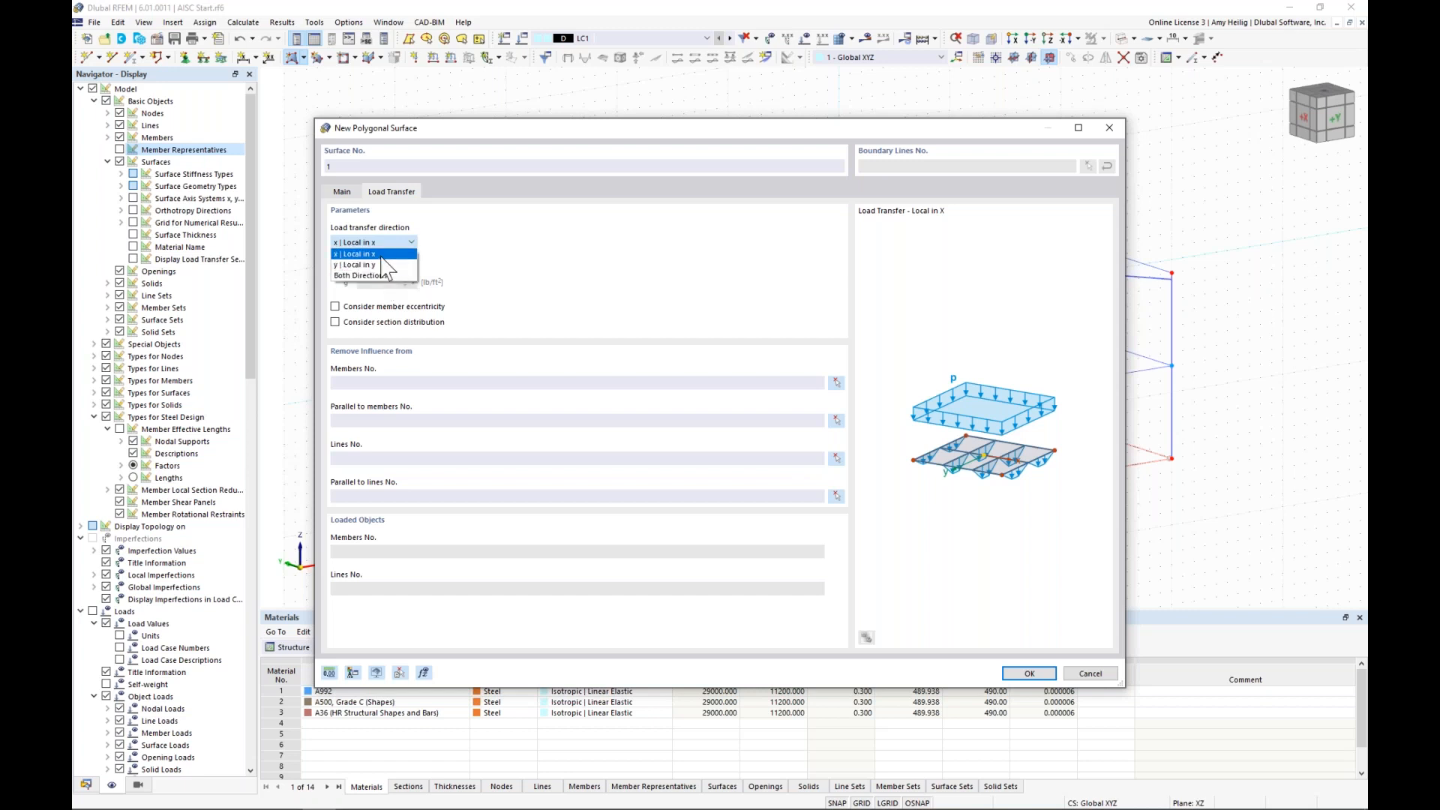
left_click(381, 255)
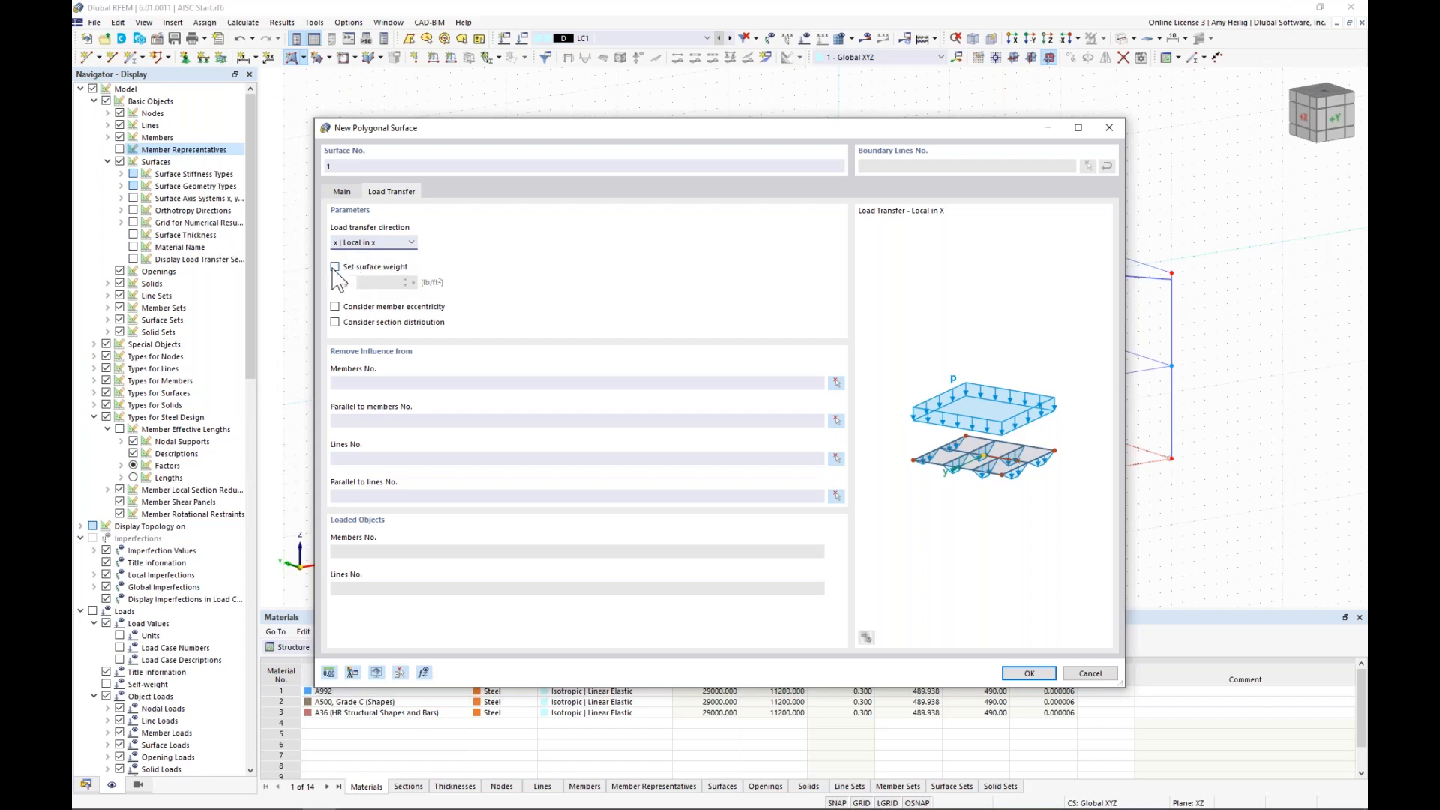
left_click(335, 267)
double_click(388, 283)
left_click(1029, 673)
Step: Outline load transfer surfaces over the front end wall and the full-length side wall opposite the origin
left_click(727, 530)
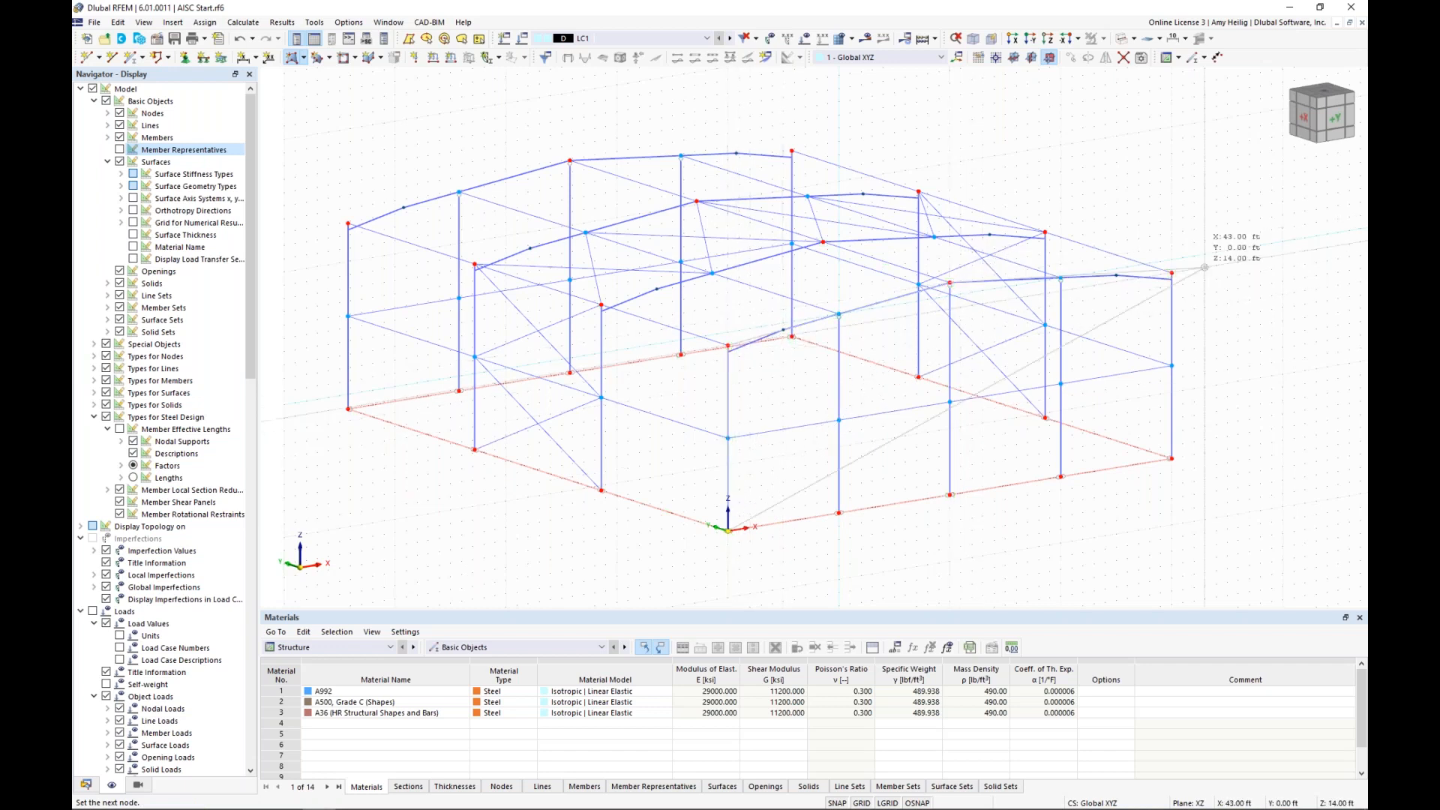
left_click(1171, 458)
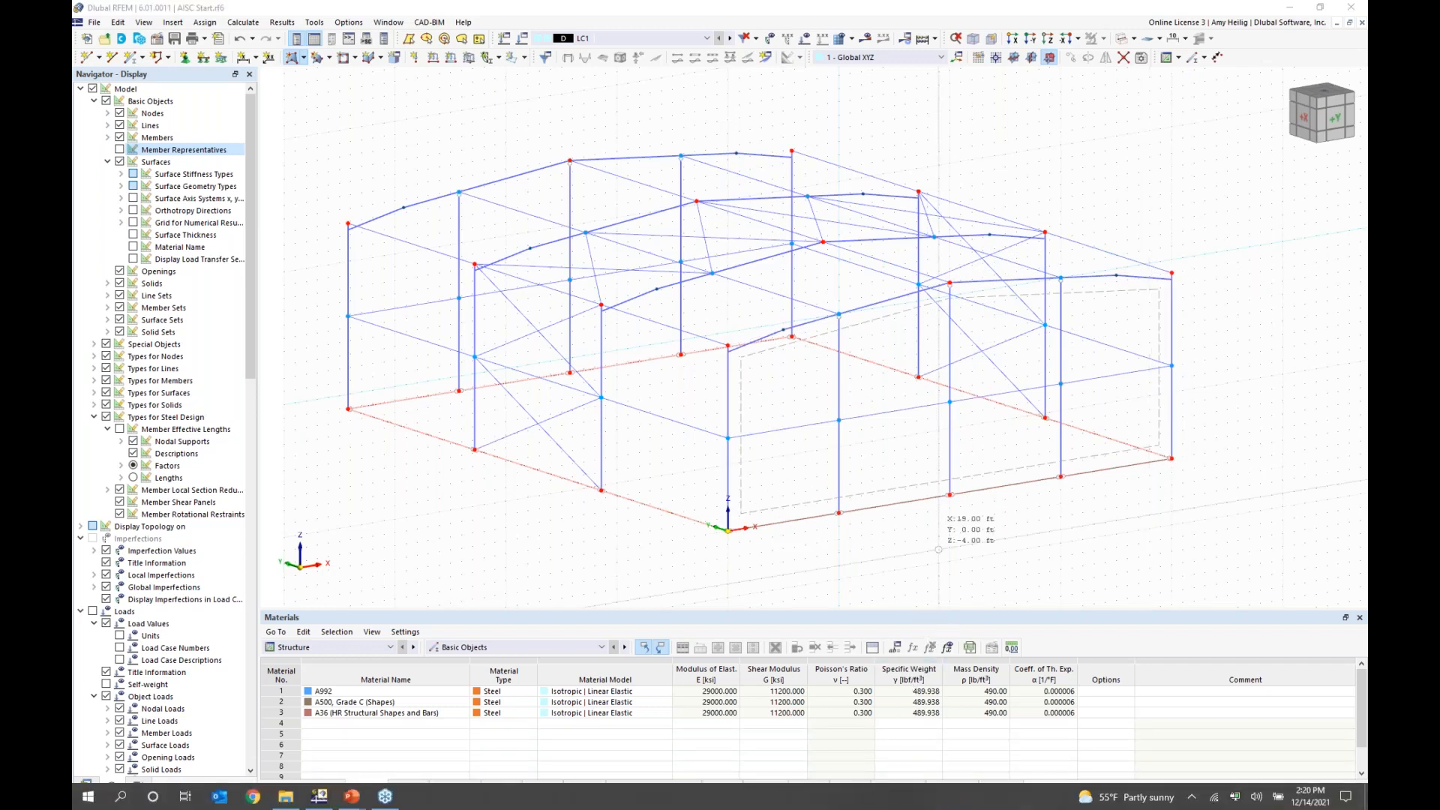
middle_click_drag(1186, 495, 919, 509, "ctrl")
left_click(622, 536)
left_click(622, 356)
left_click(1232, 279)
left_click(1232, 459)
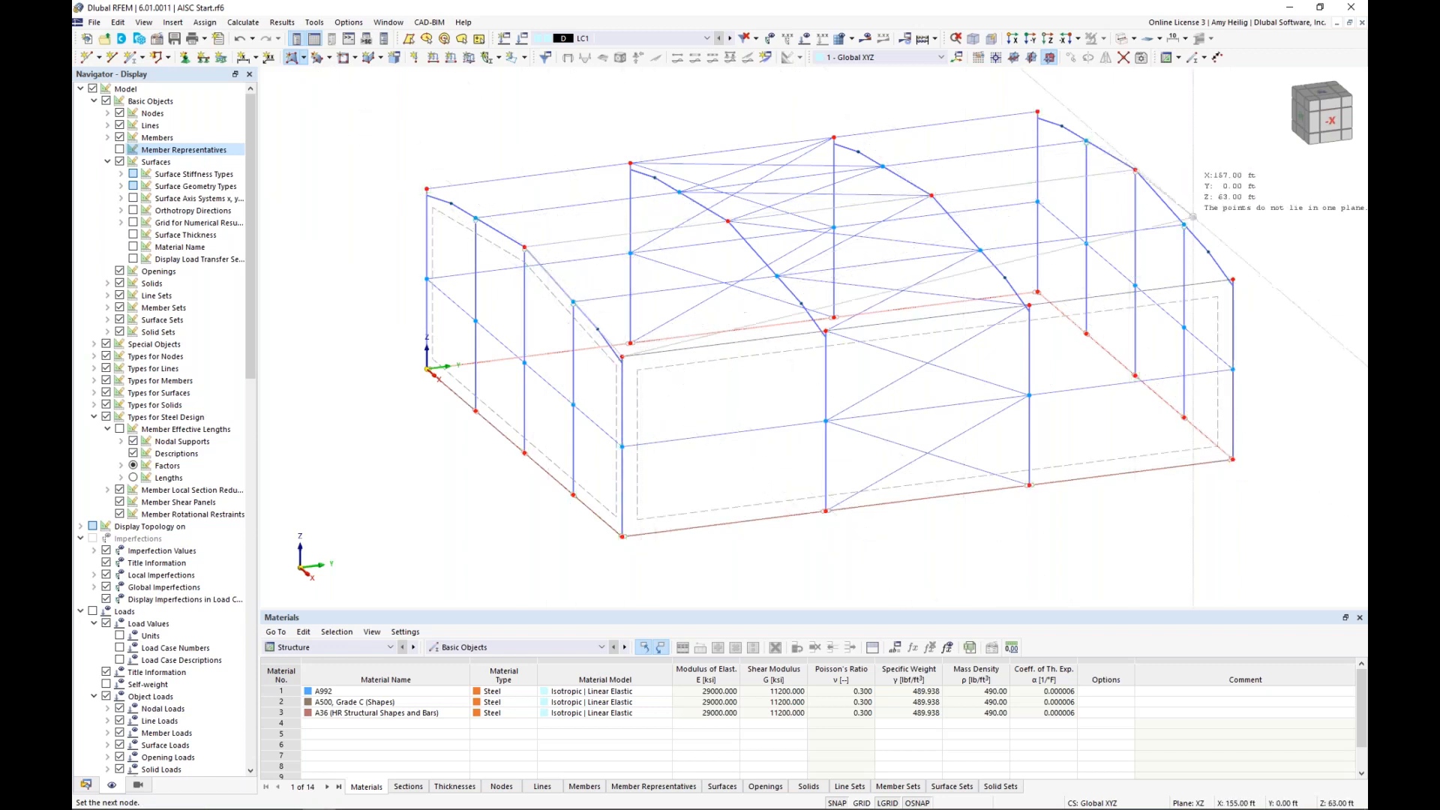
Step: Outline load transfer surfaces over the roof slope on the side away from the origin and the side wall starting at the origin
left_click(1232, 279)
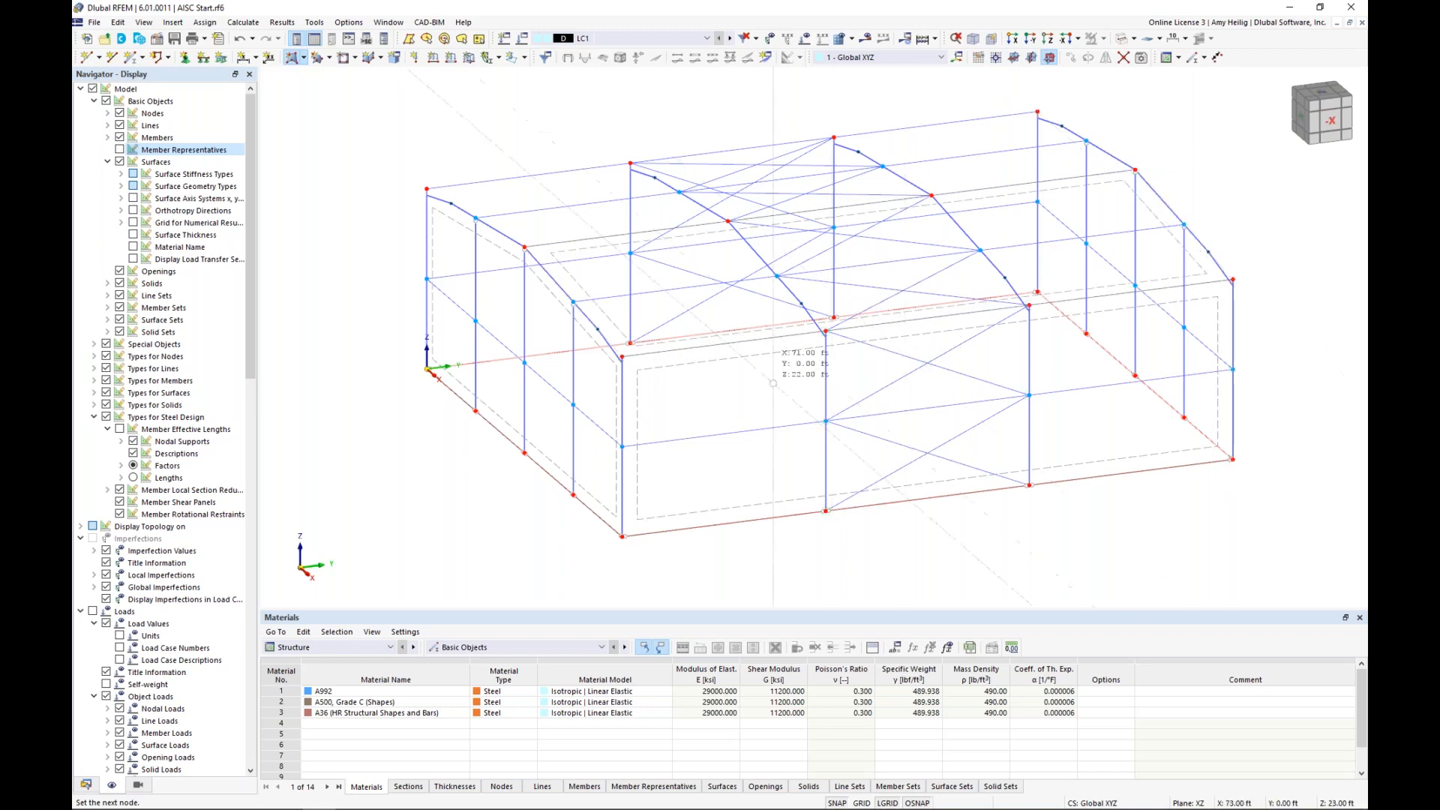
middle_click_drag(548, 319, 498, 491, "ctrl")
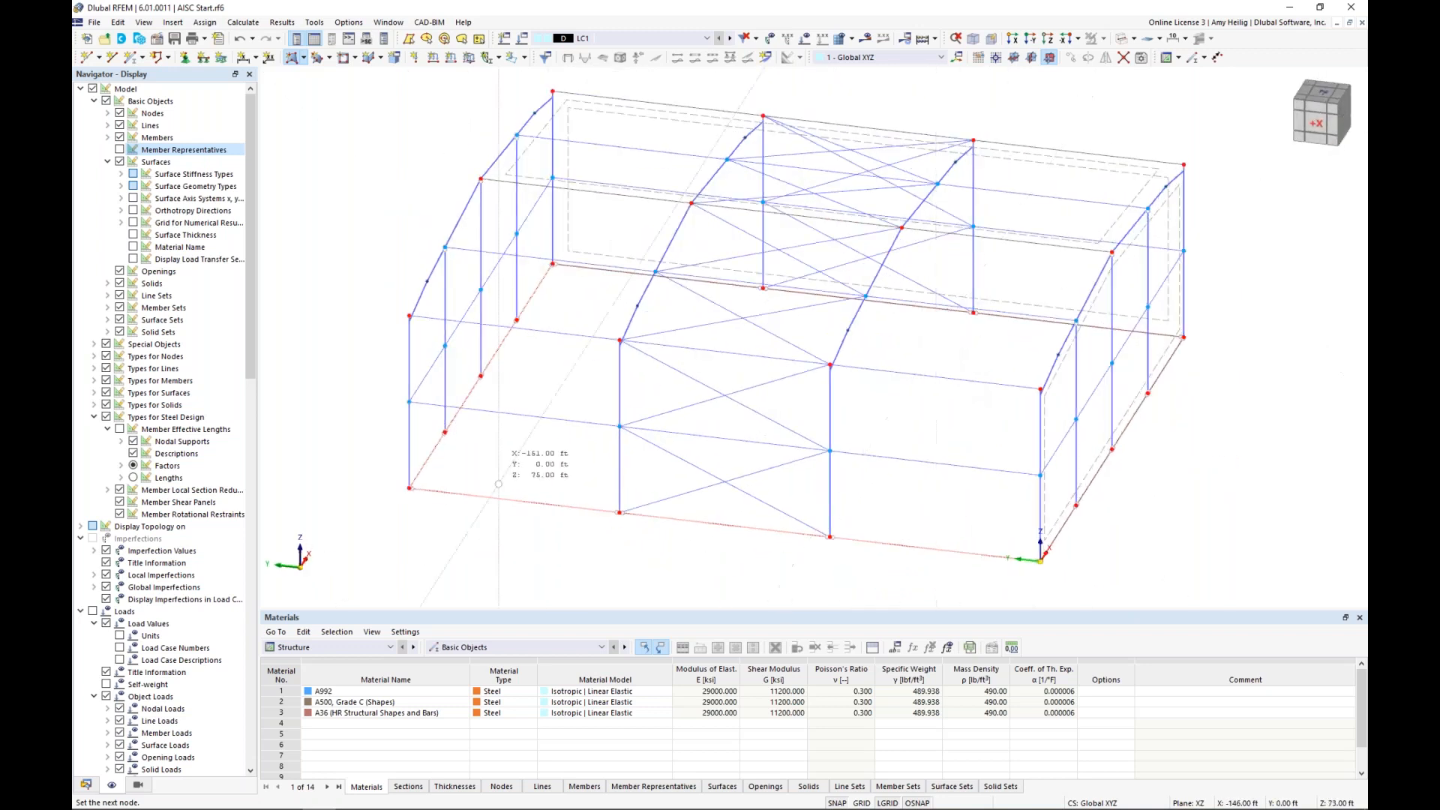
left_click(408, 487)
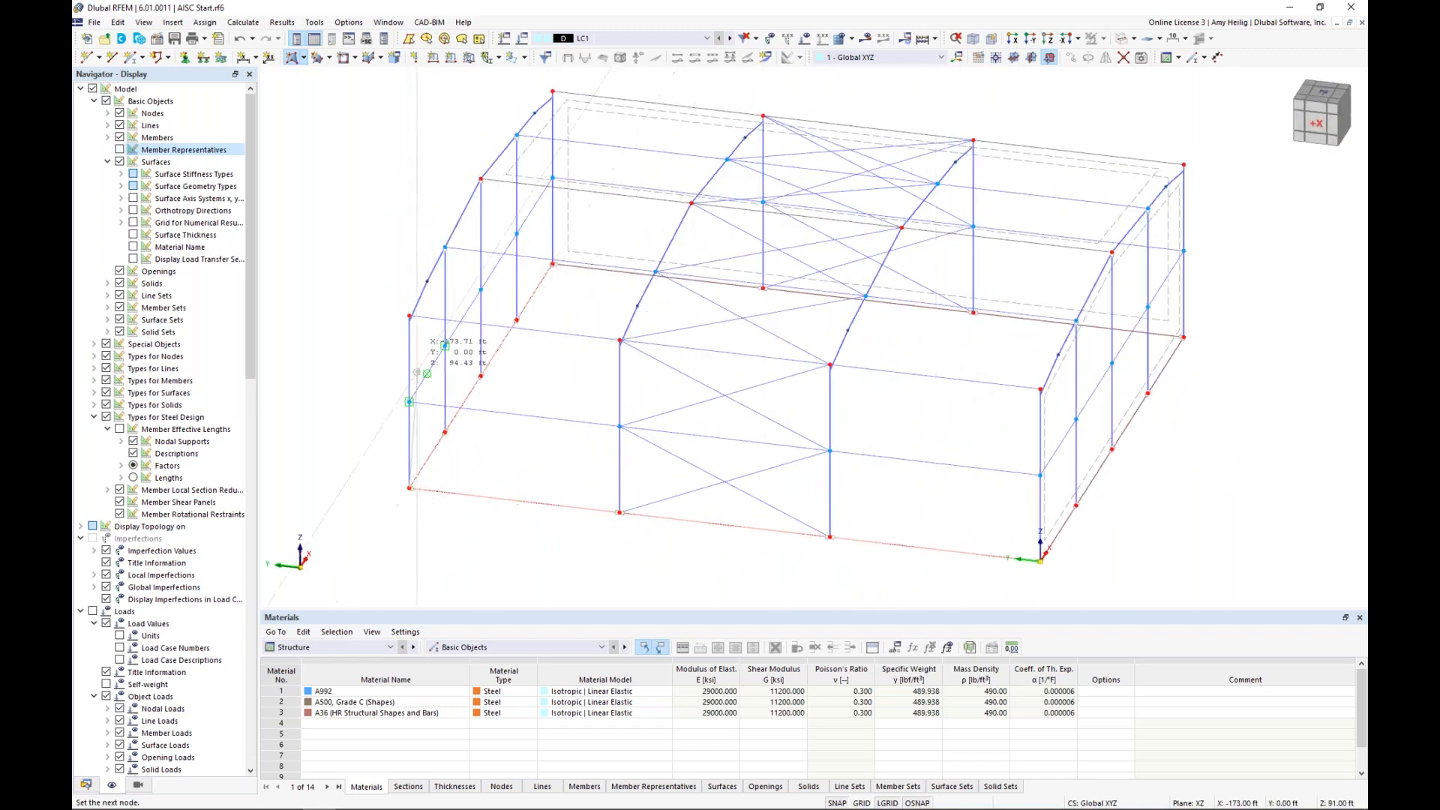
left_click(409, 315)
left_click(1040, 388)
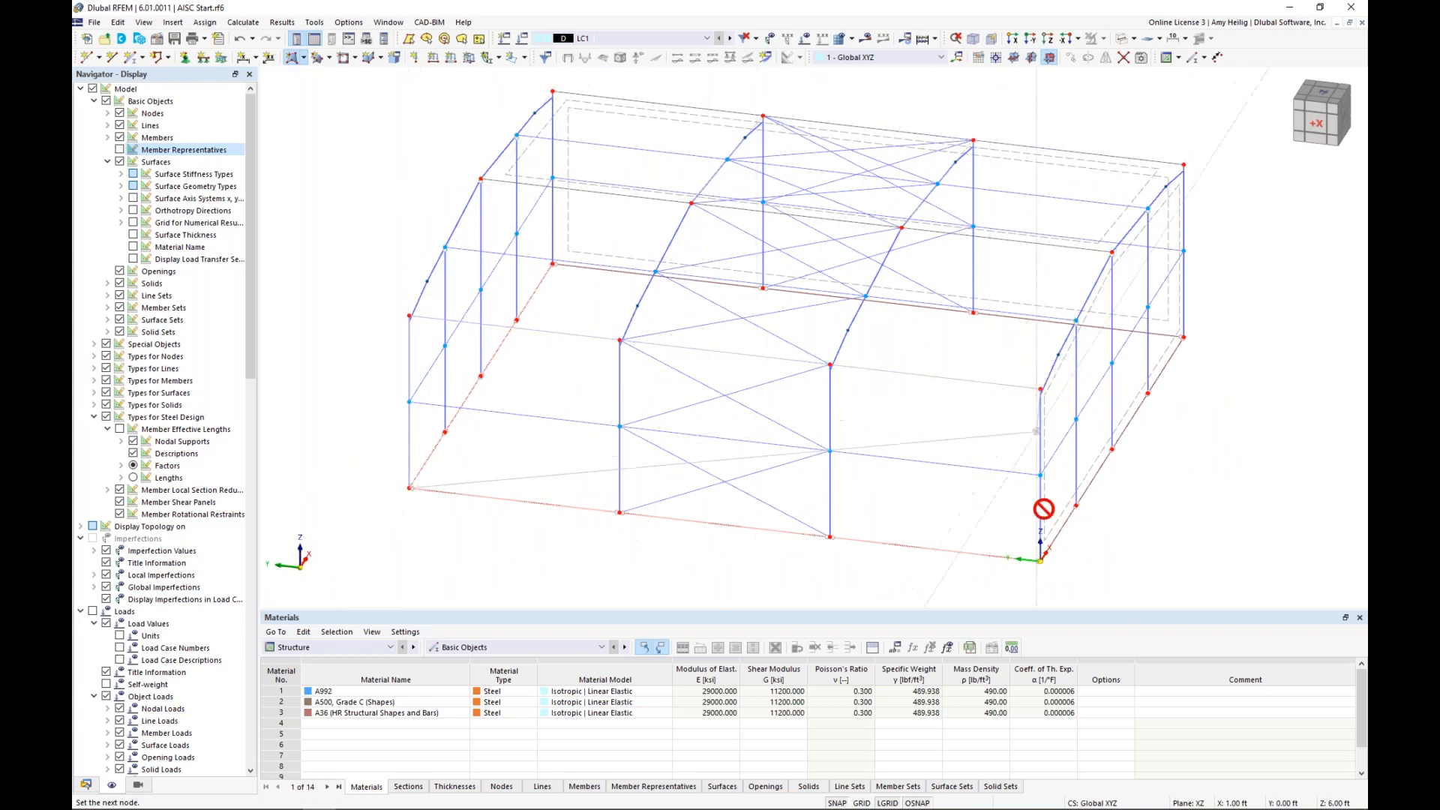
left_click(1040, 560)
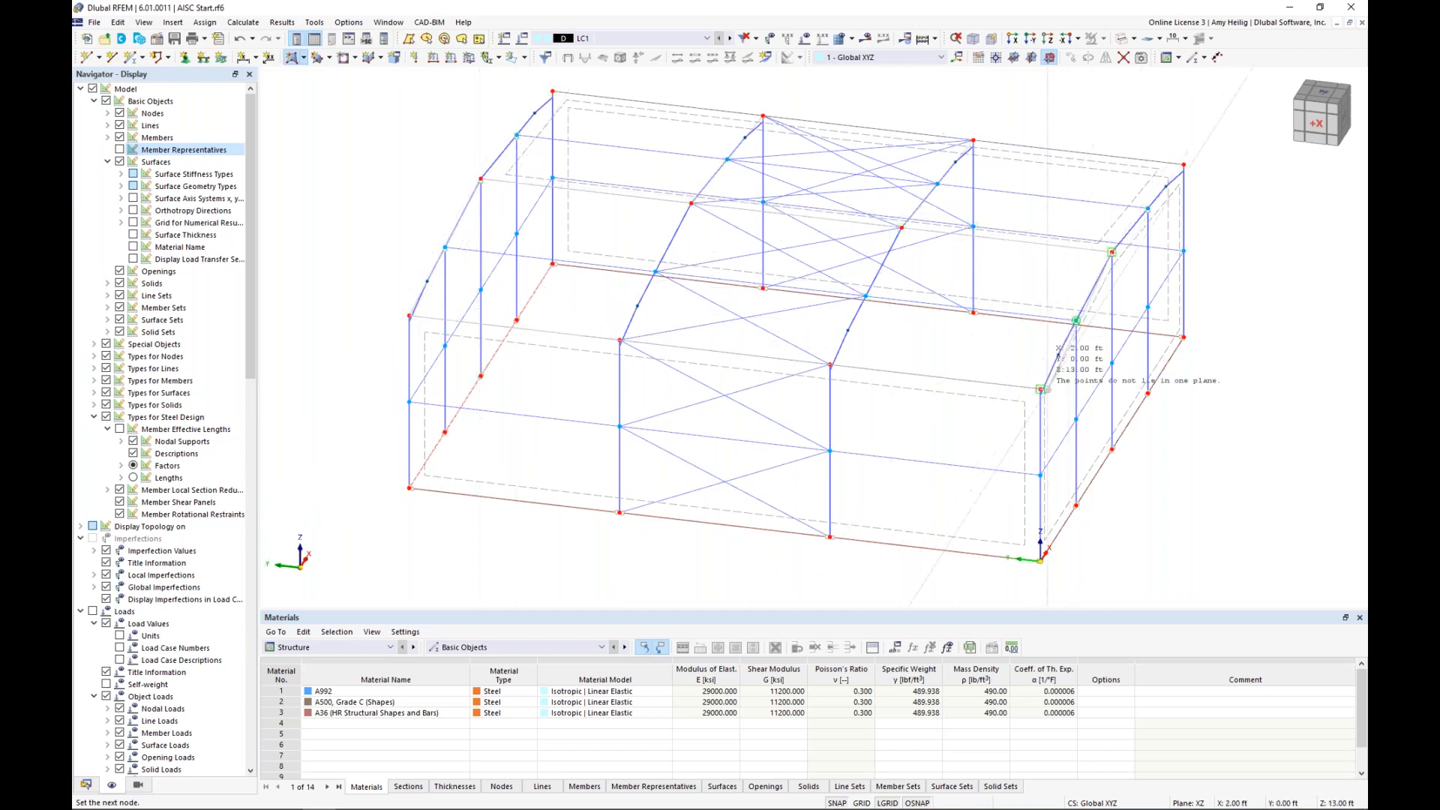
Step: Outline load transfer surfaces over the remaining roof slope and the rear end wall, and end the surface command
middle_click_drag(557, 440, 831, 403, "ctrl")
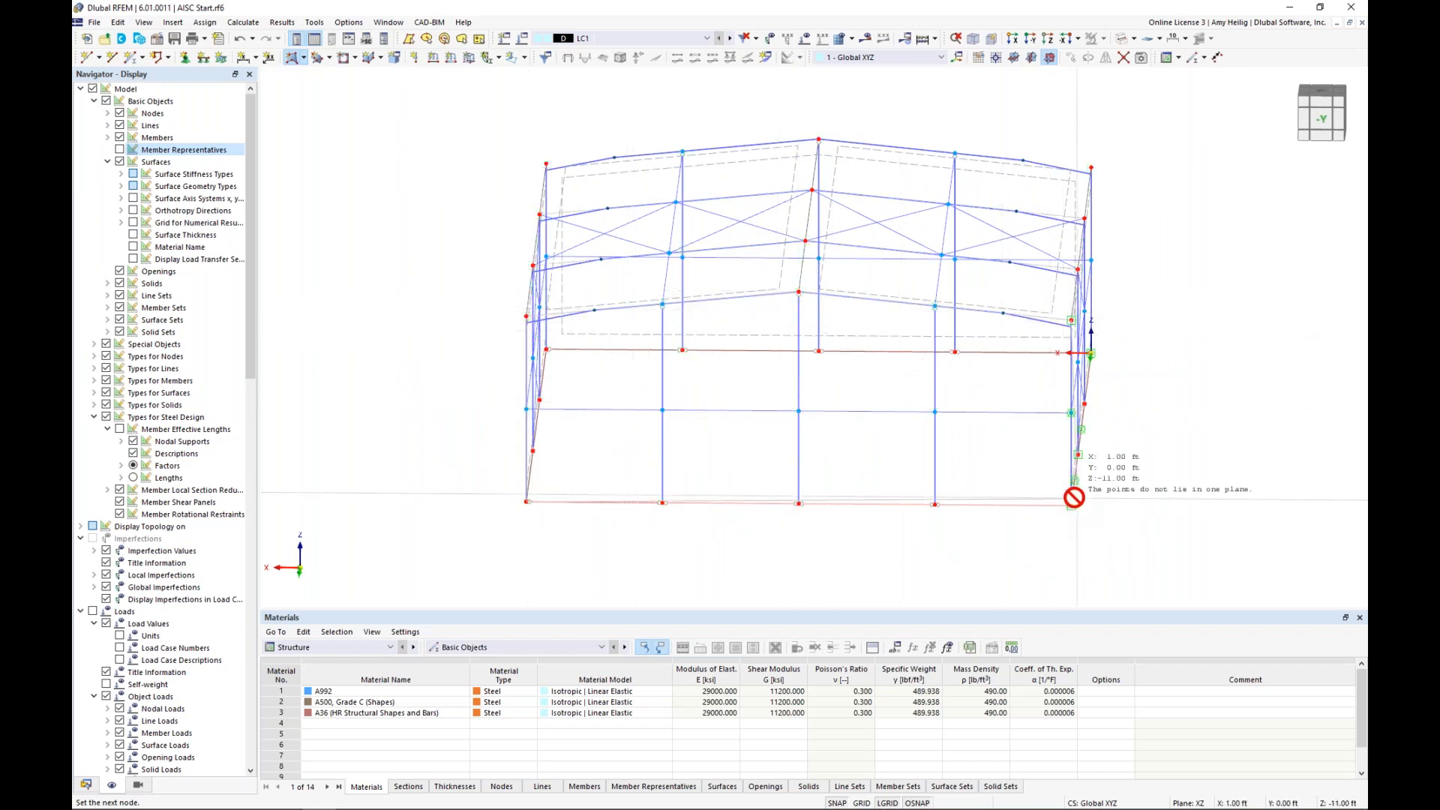
key("Escape")
Step: Display the model in solid mode with the cladding surfaces and member sections rendered
mouse_move(1215, 372)
middle_mouse_down("ctrl")
mouse_move(857, 399)
mouse_move(765, 379)
middle_mouse_up("ctrl")
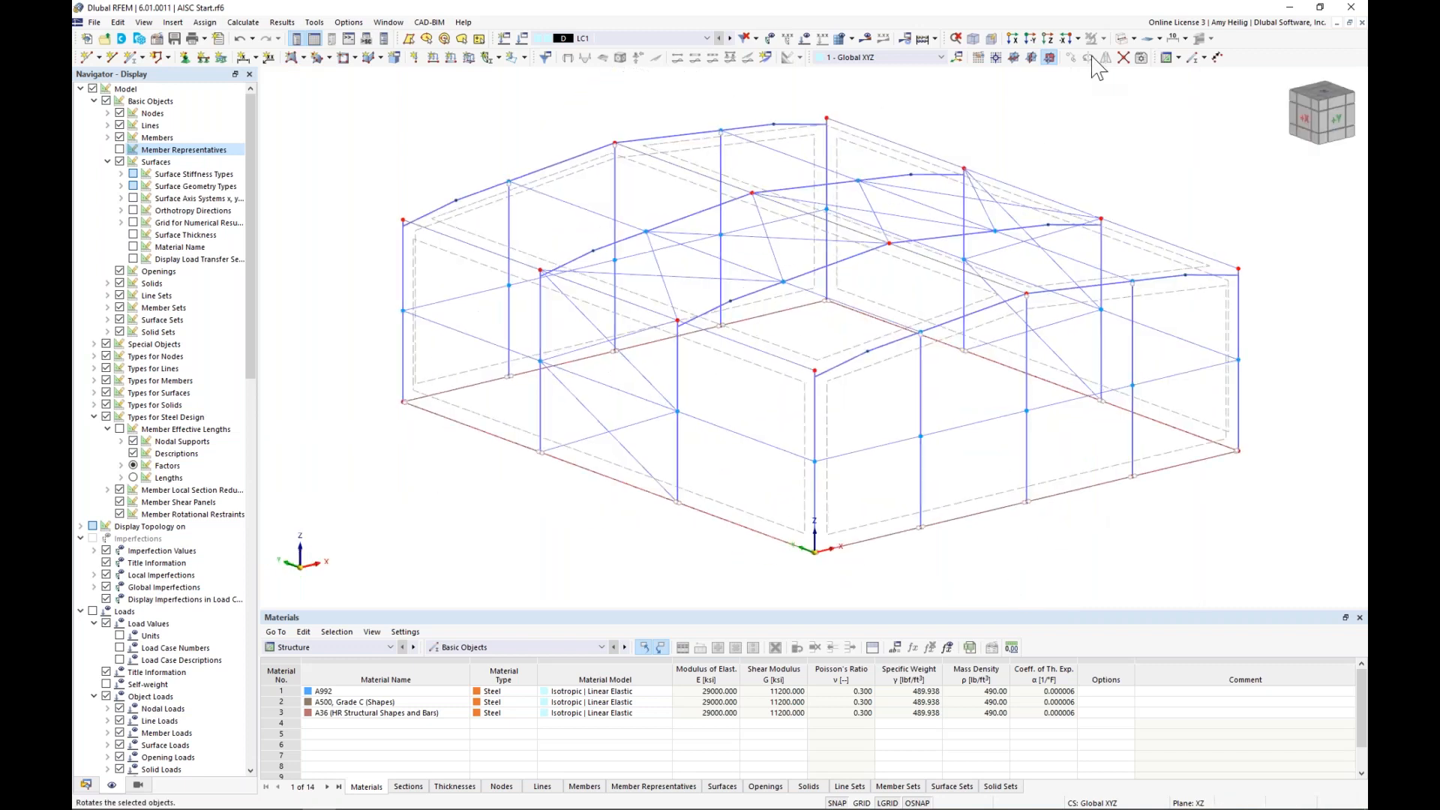
left_click(1120, 39)
left_click(1118, 42)
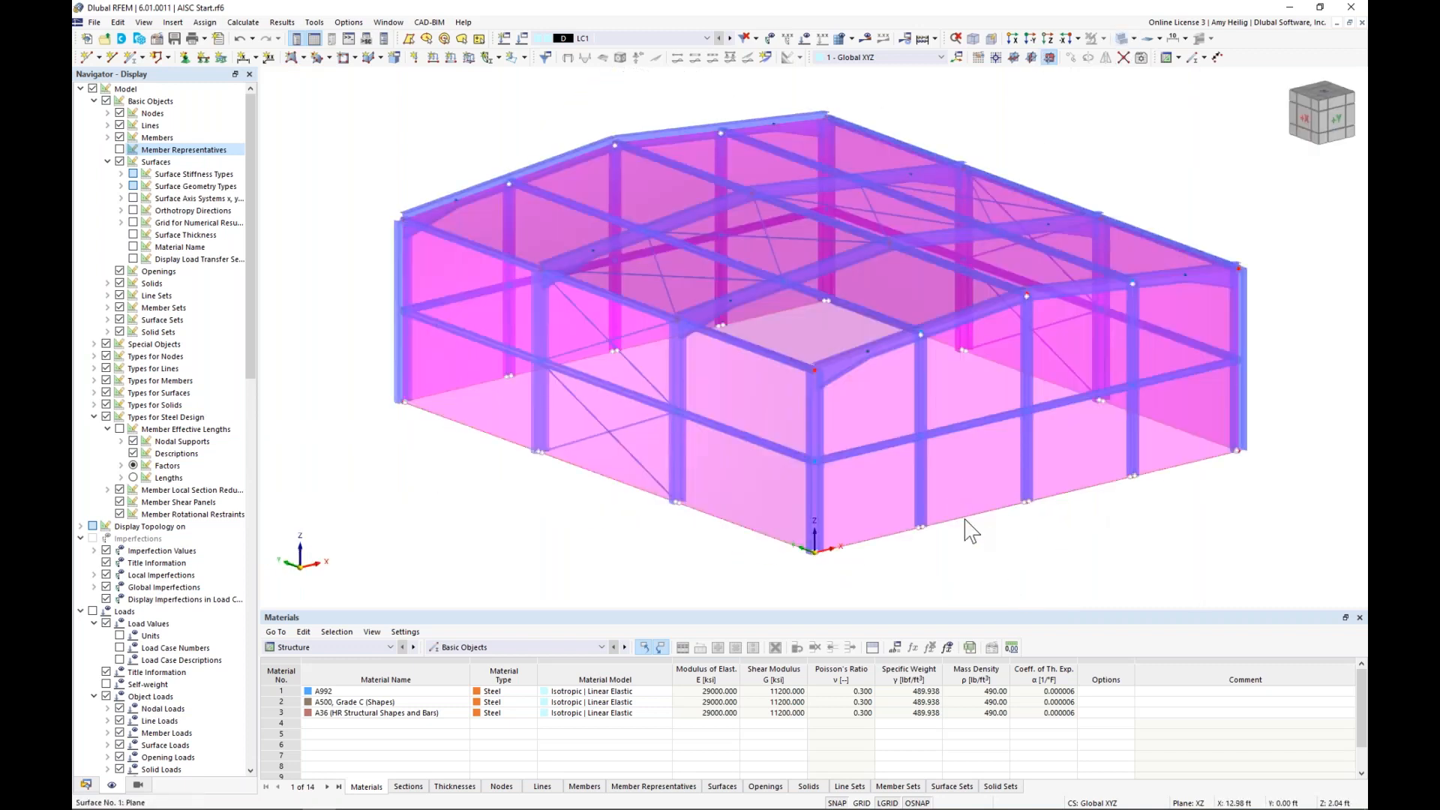
middle_click_drag(965, 524, 899, 500)
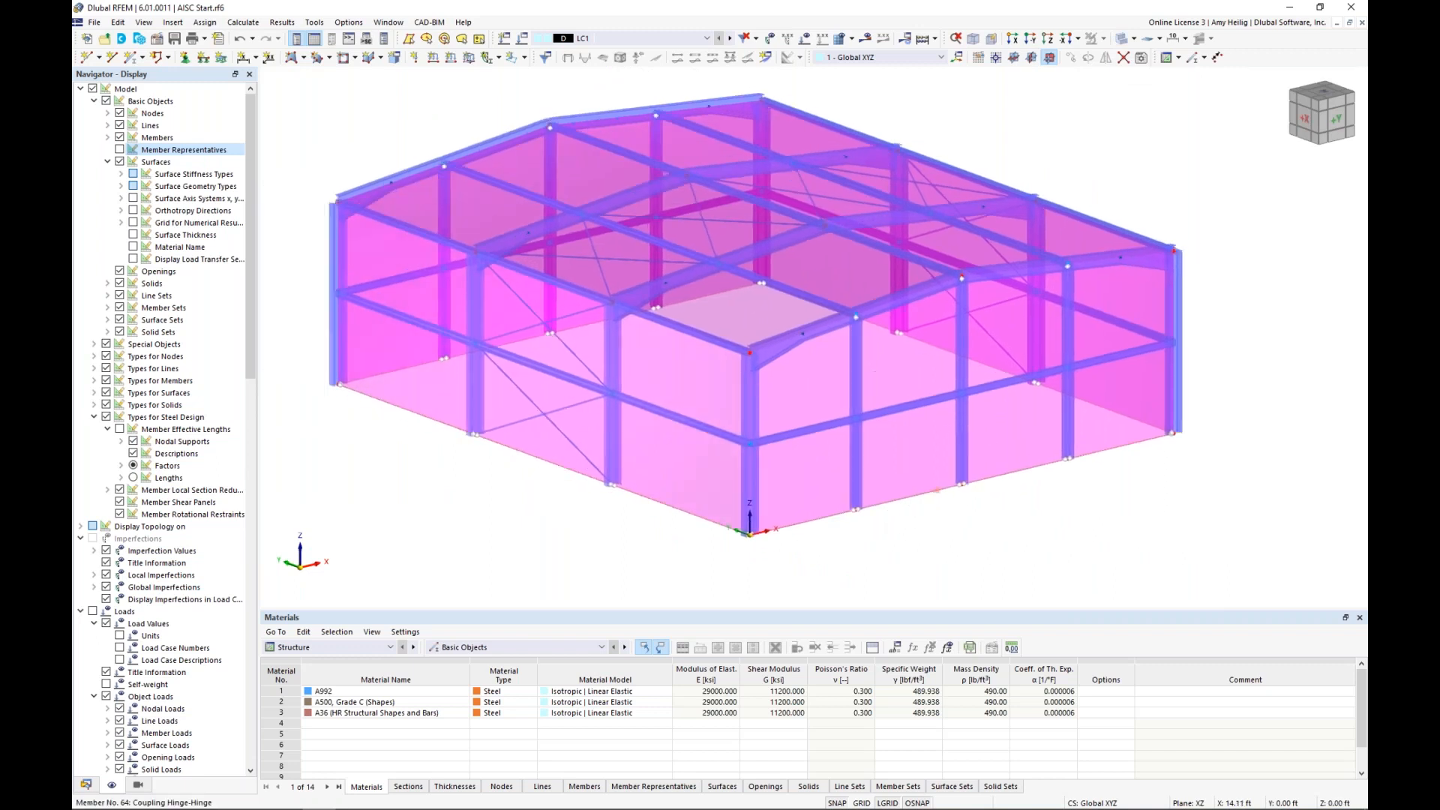
scroll(899, 501, "down", 1)
left_click(829, 495)
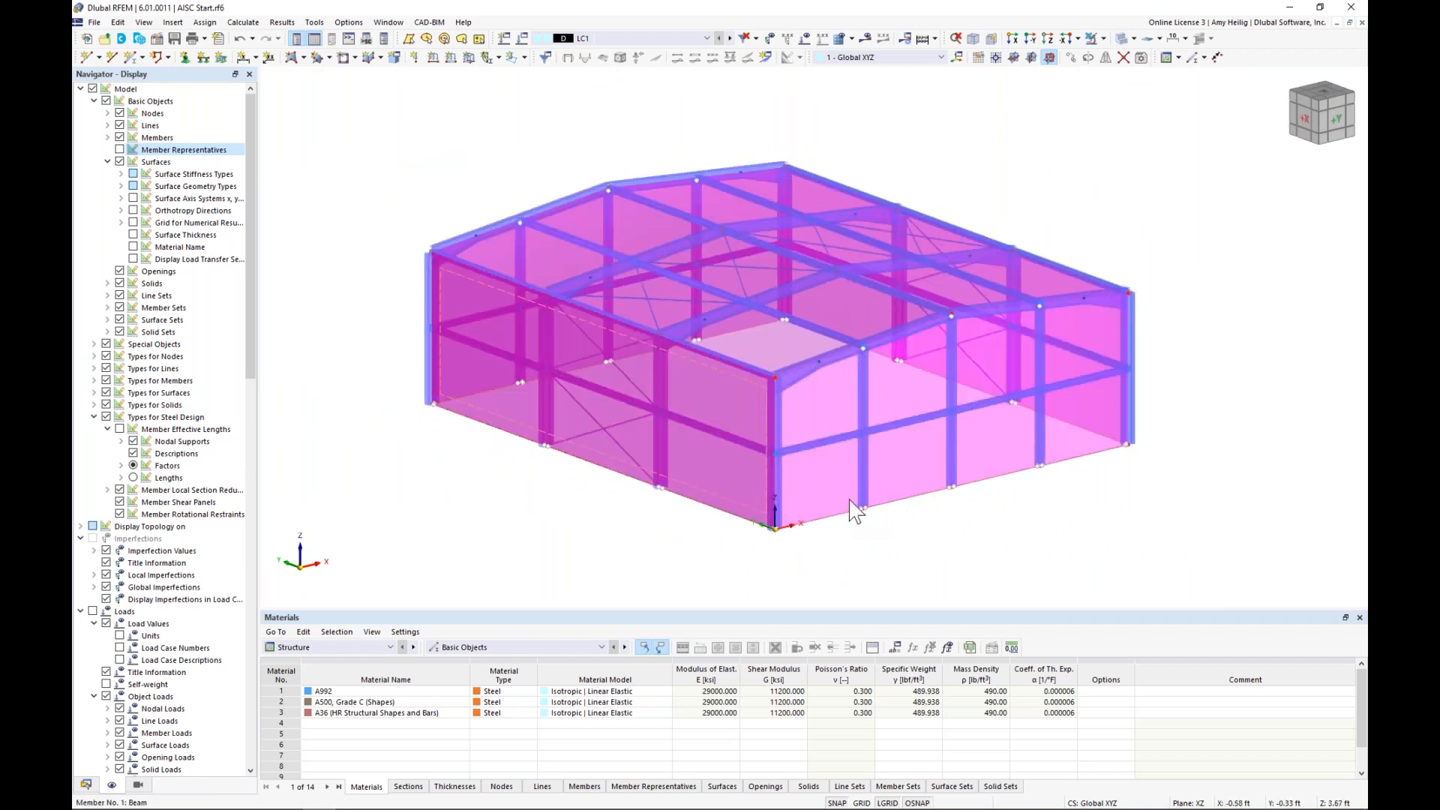
left_click(971, 548)
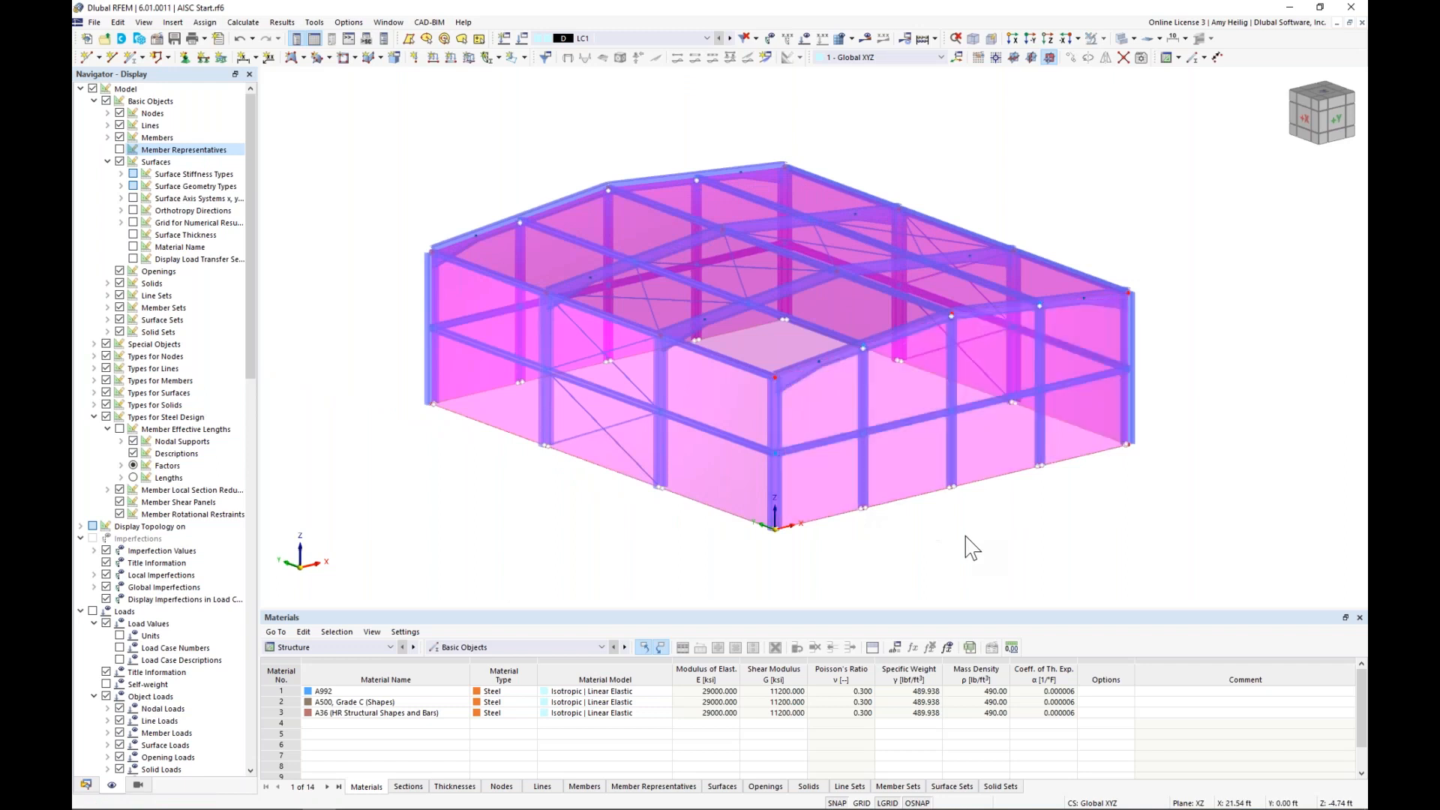
Step: Show the surfaces' local axis systems to check the load transfer directions, and hide them again
right_click(827, 490)
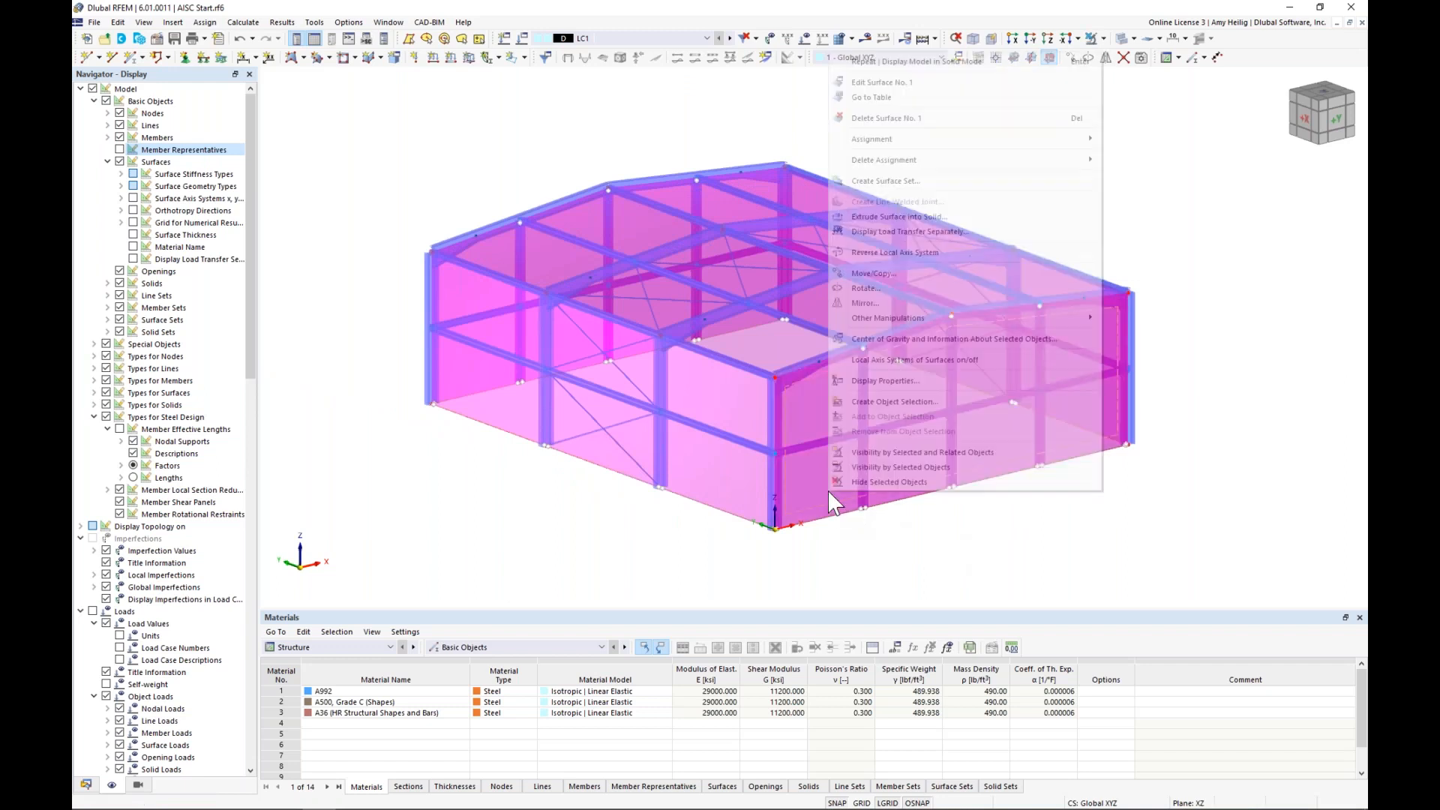
left_click(872, 361)
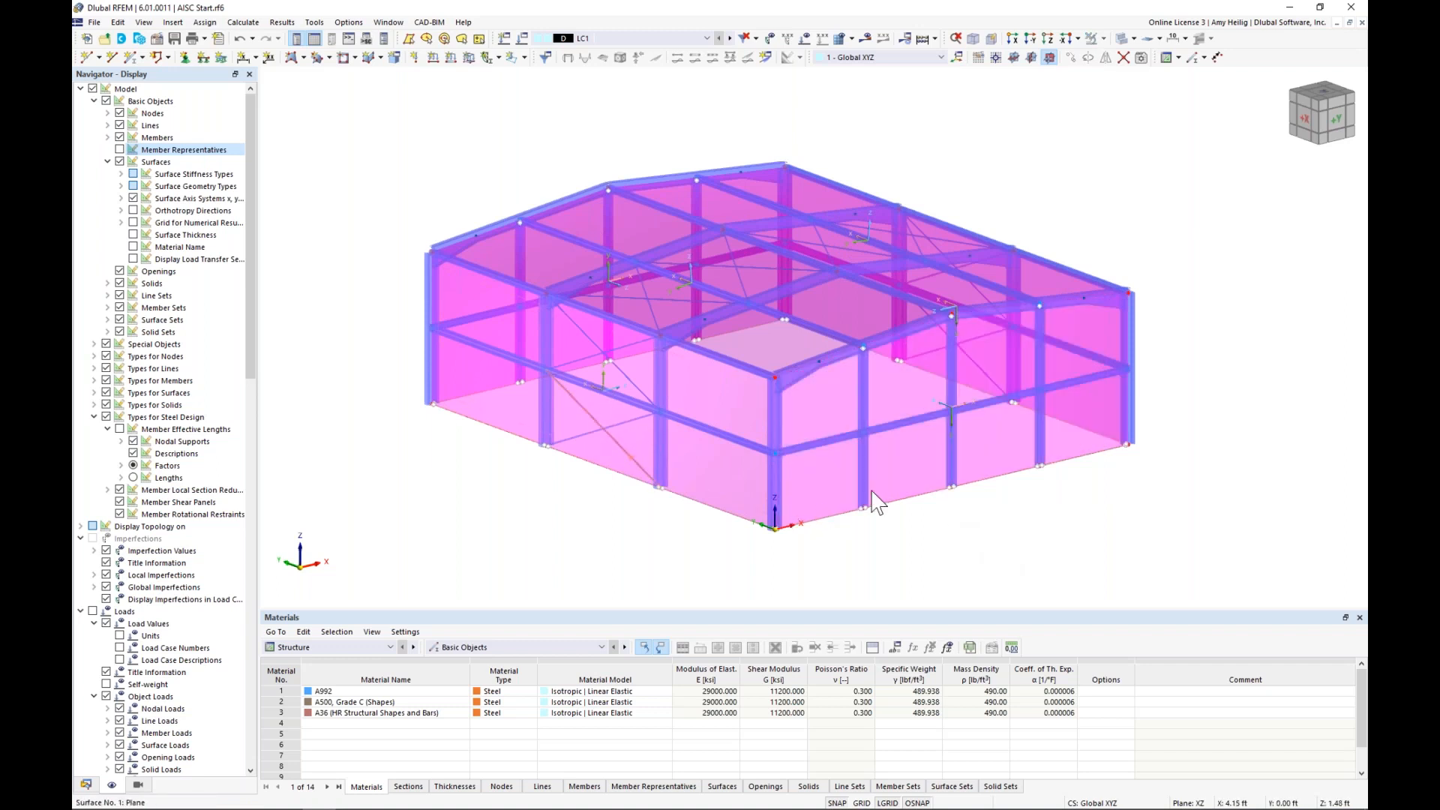
mouse_move(1132, 482)
middle_mouse_down("ctrl")
mouse_move(906, 460)
mouse_move(595, 463)
mouse_move(752, 498)
mouse_move(1045, 492)
mouse_move(1128, 463)
middle_mouse_up("ctrl")
right_click(804, 460)
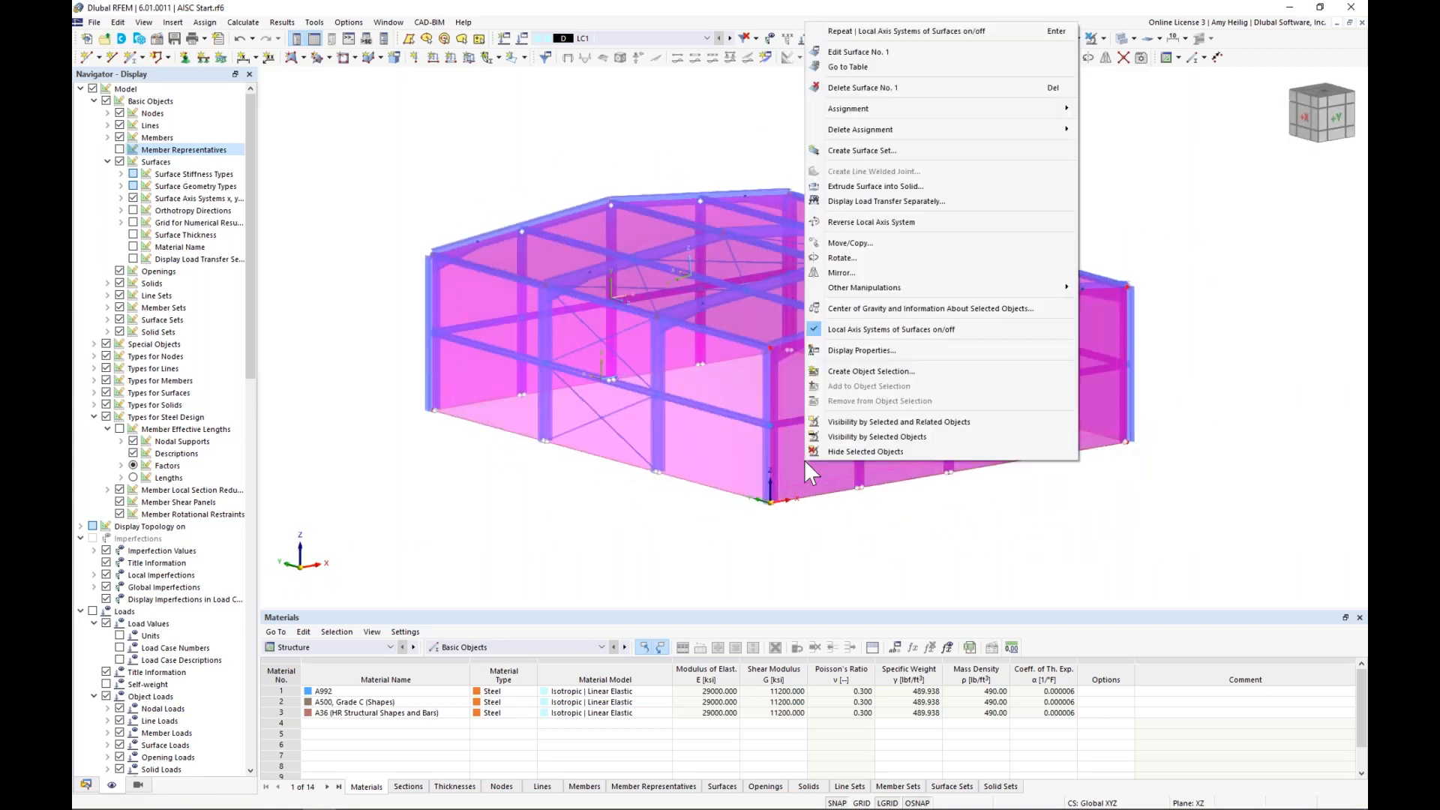
left_click(828, 331)
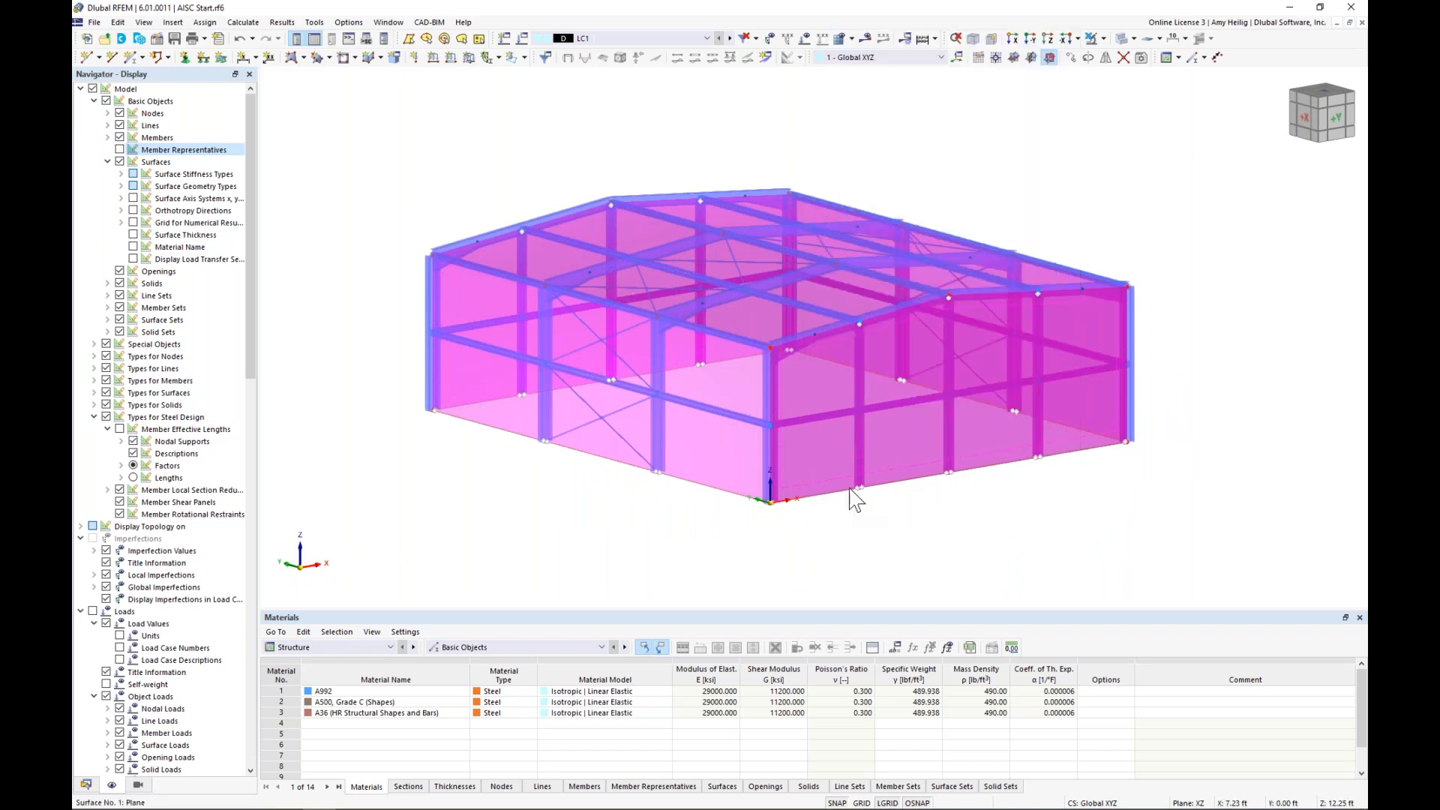
left_click(840, 524)
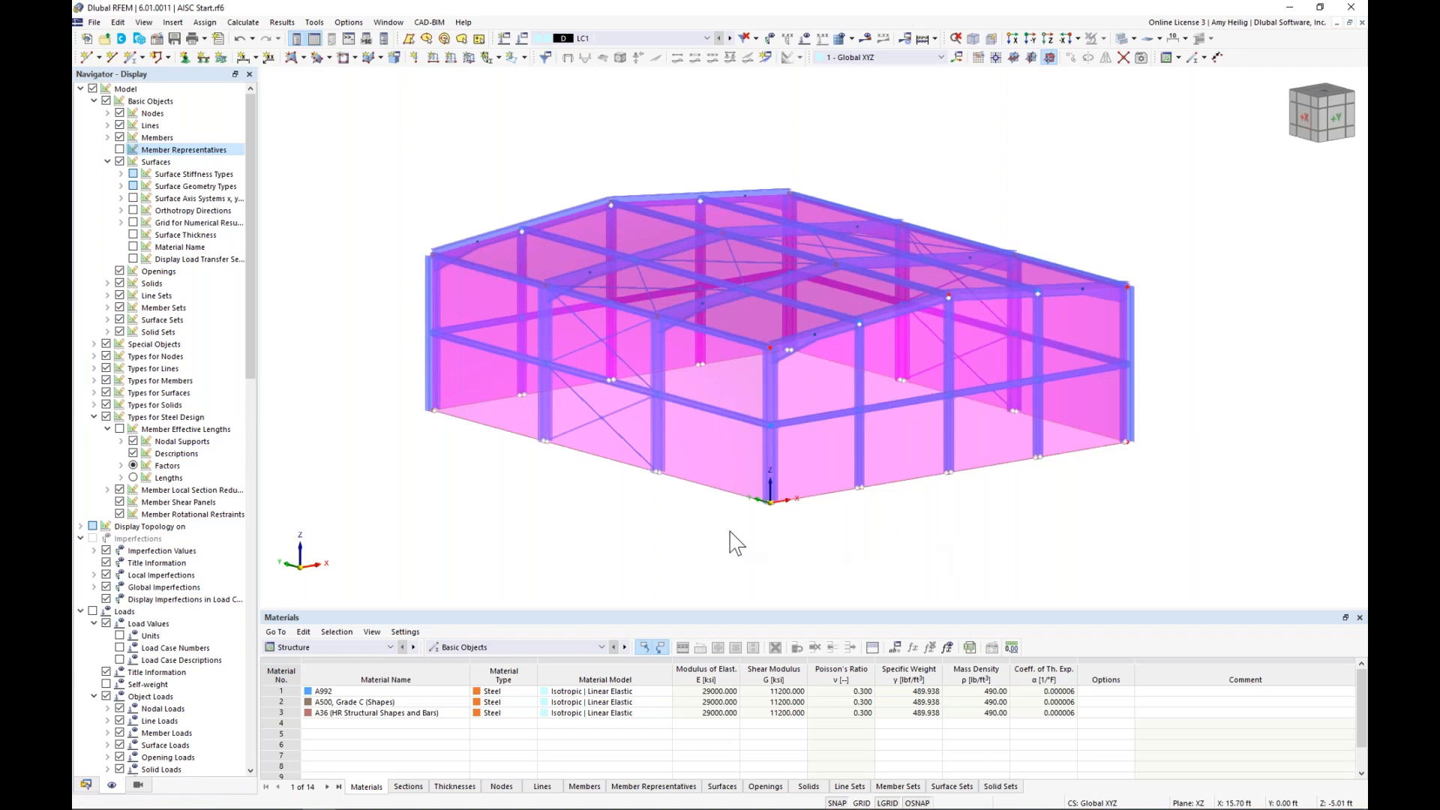
Step: Start a nodal support assignment, preview predefined support types 2 and 4, and choose hinged type 1
left_click(186, 63)
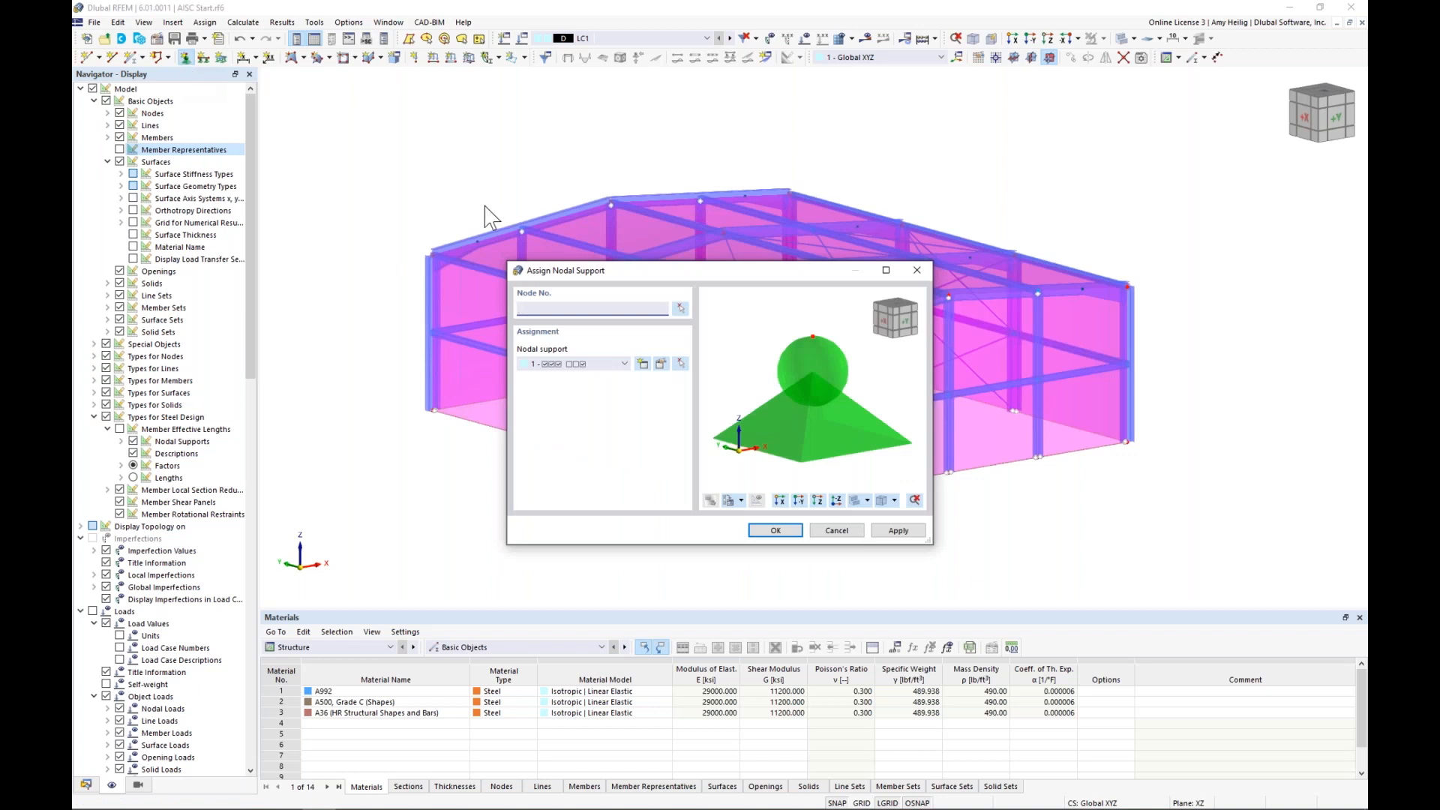
left_click(583, 365)
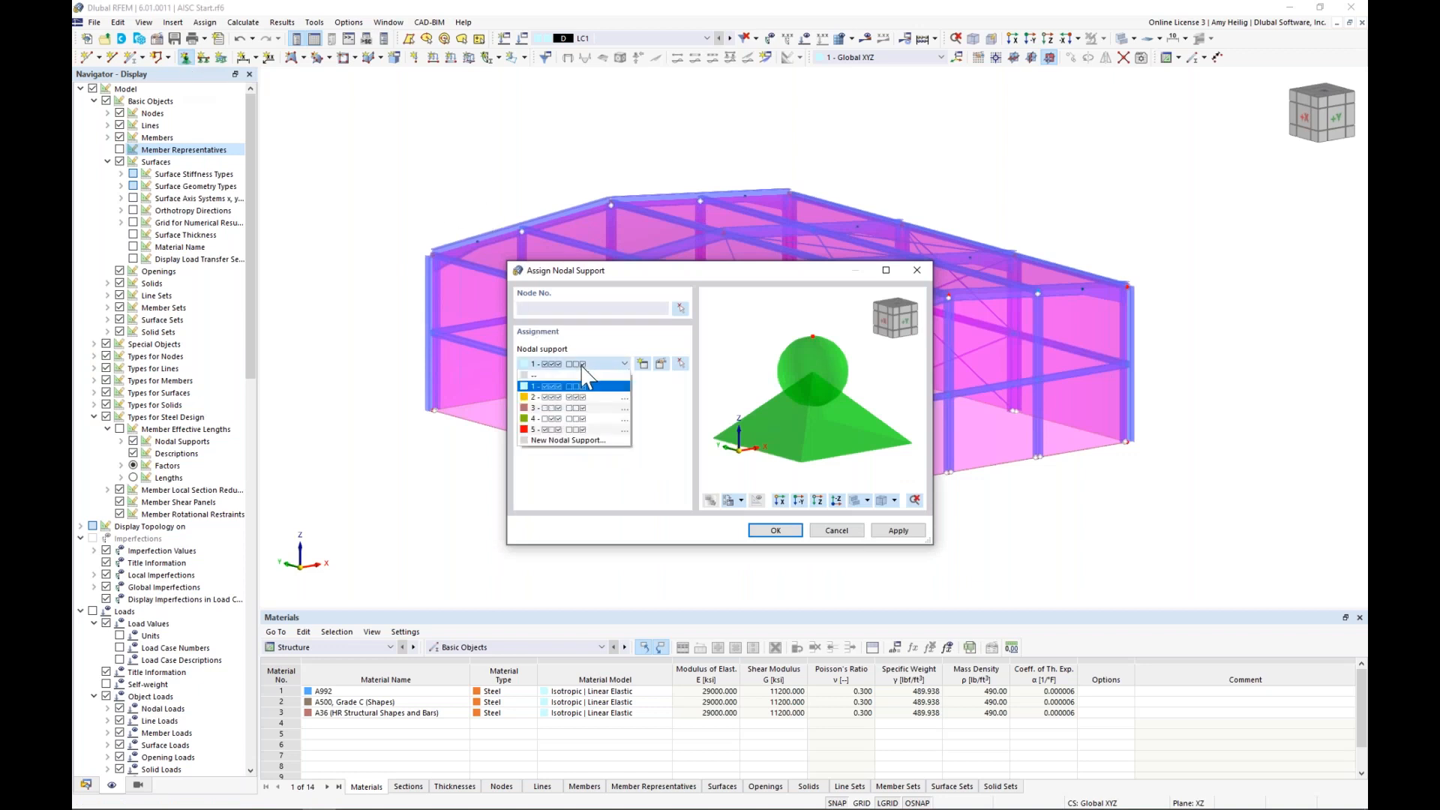
left_click(584, 398)
left_click(577, 364)
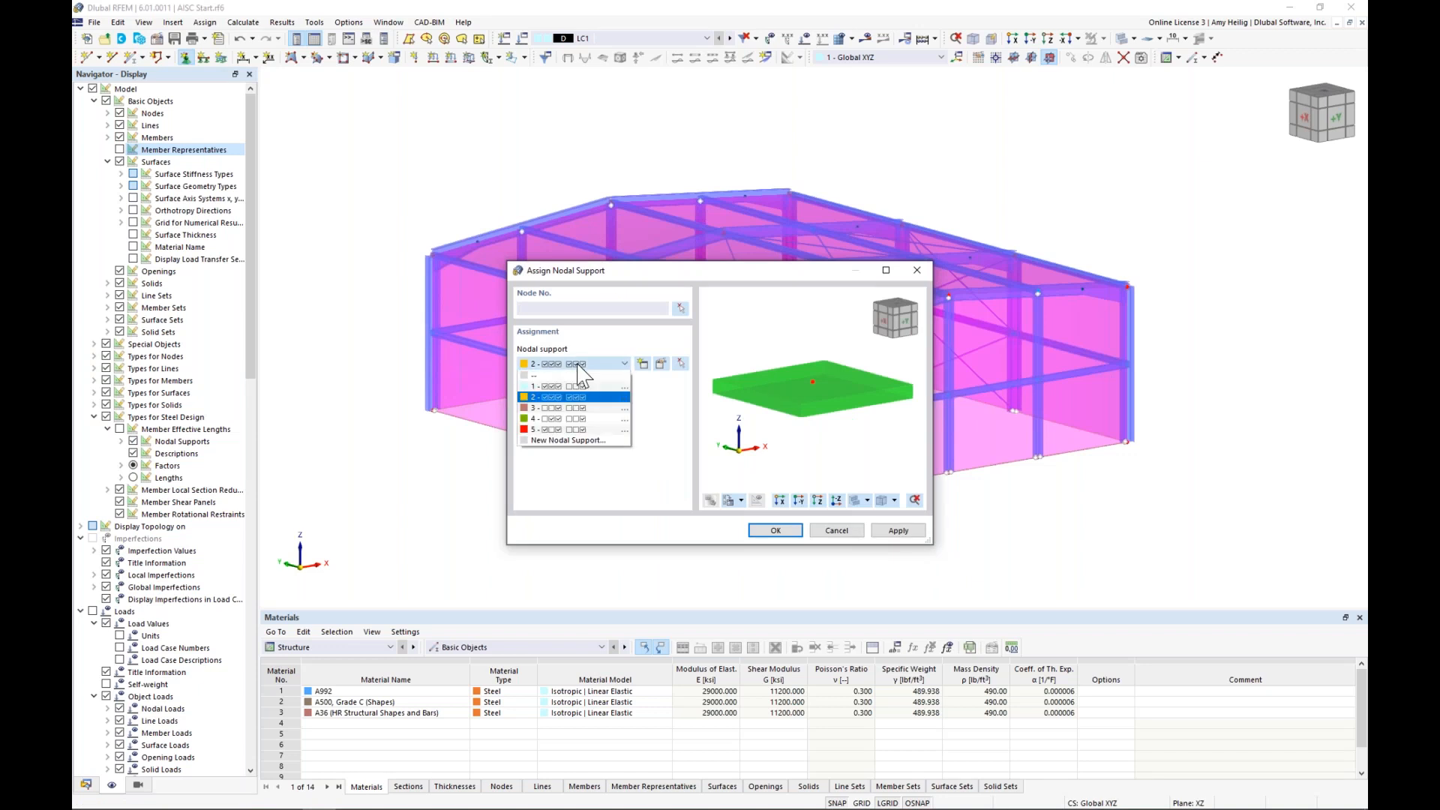
left_click(580, 420)
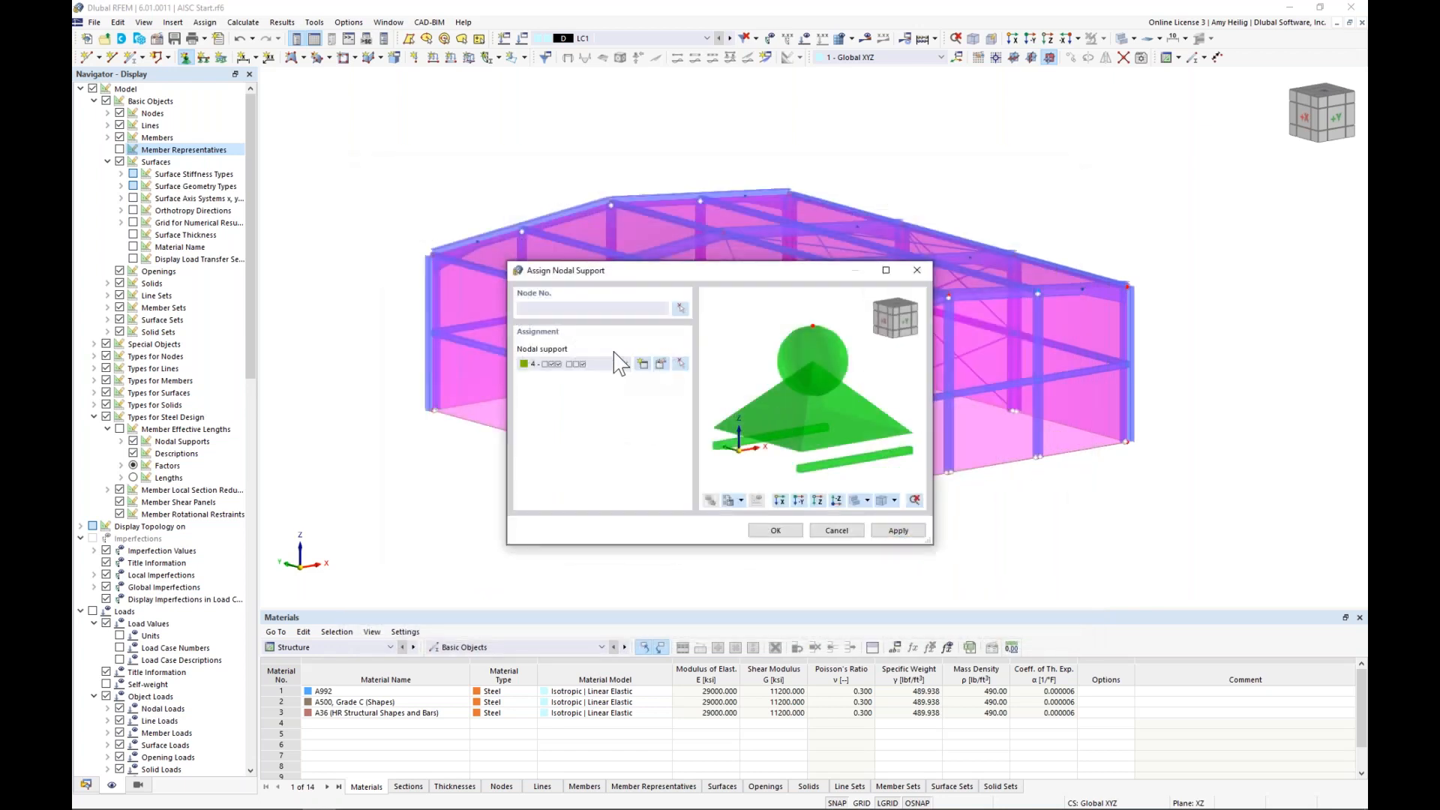
left_click(619, 364)
left_click(609, 396)
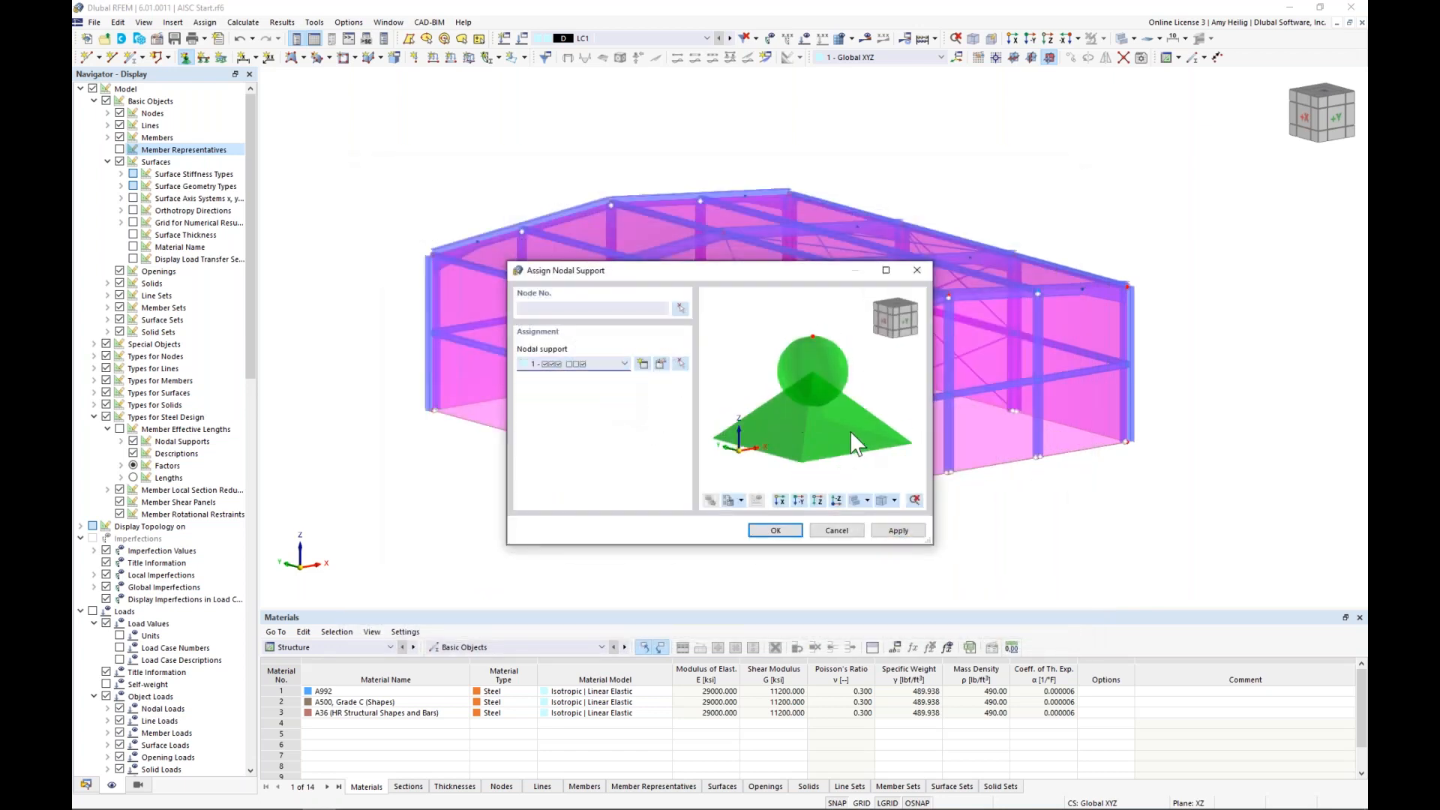
Step: Assign the chosen nodal support to all column base nodes of the building and end the assignment
left_click(782, 531)
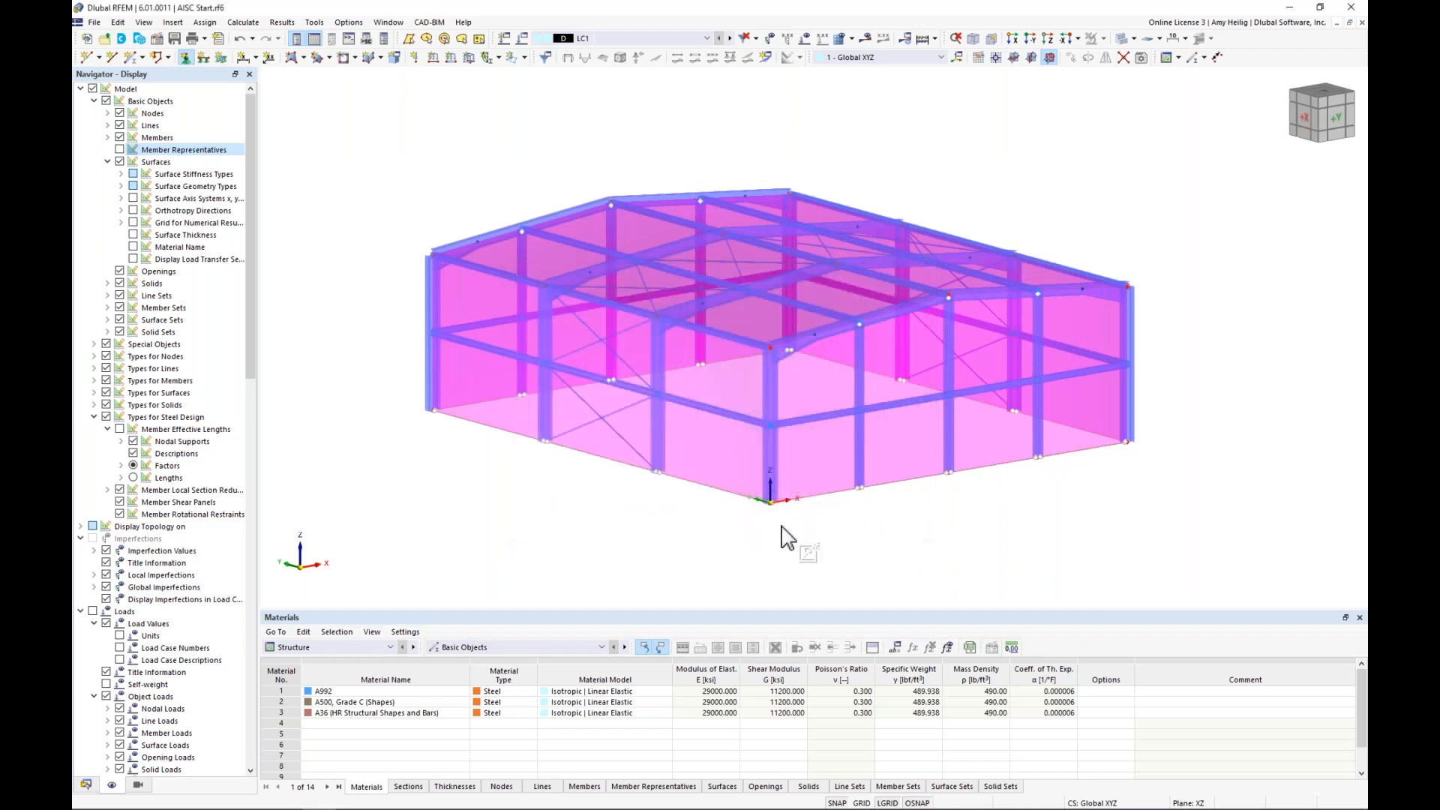
middle_click_drag(781, 533, 739, 493, "ctrl")
left_click_drag(461, 412, 1086, 511)
middle_click_drag(826, 491, 833, 555, "ctrl")
middle_click_drag(1020, 529, 994, 520)
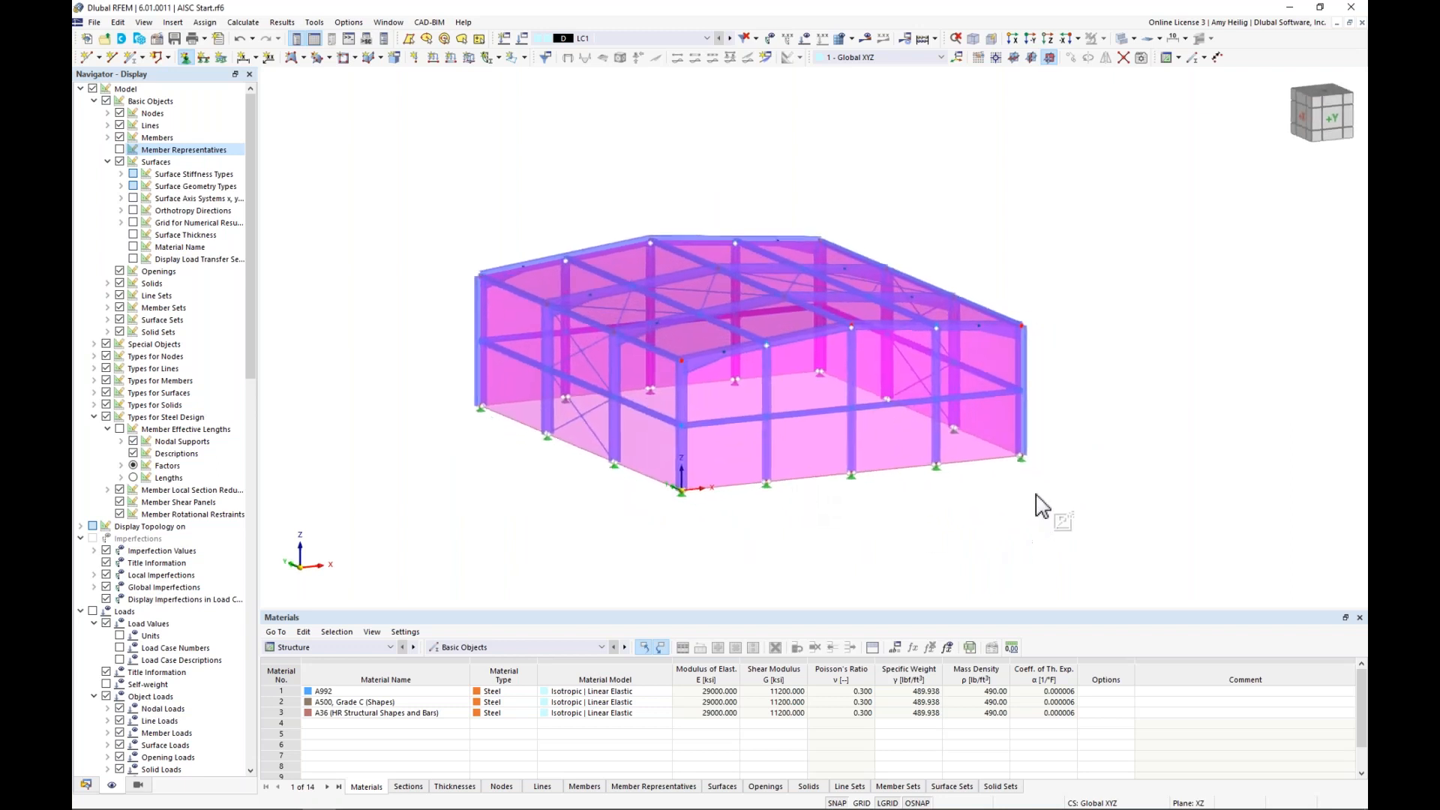
key("Escape")
Step: Enlarge the display size of the nodal support symbols
right_click(1022, 464)
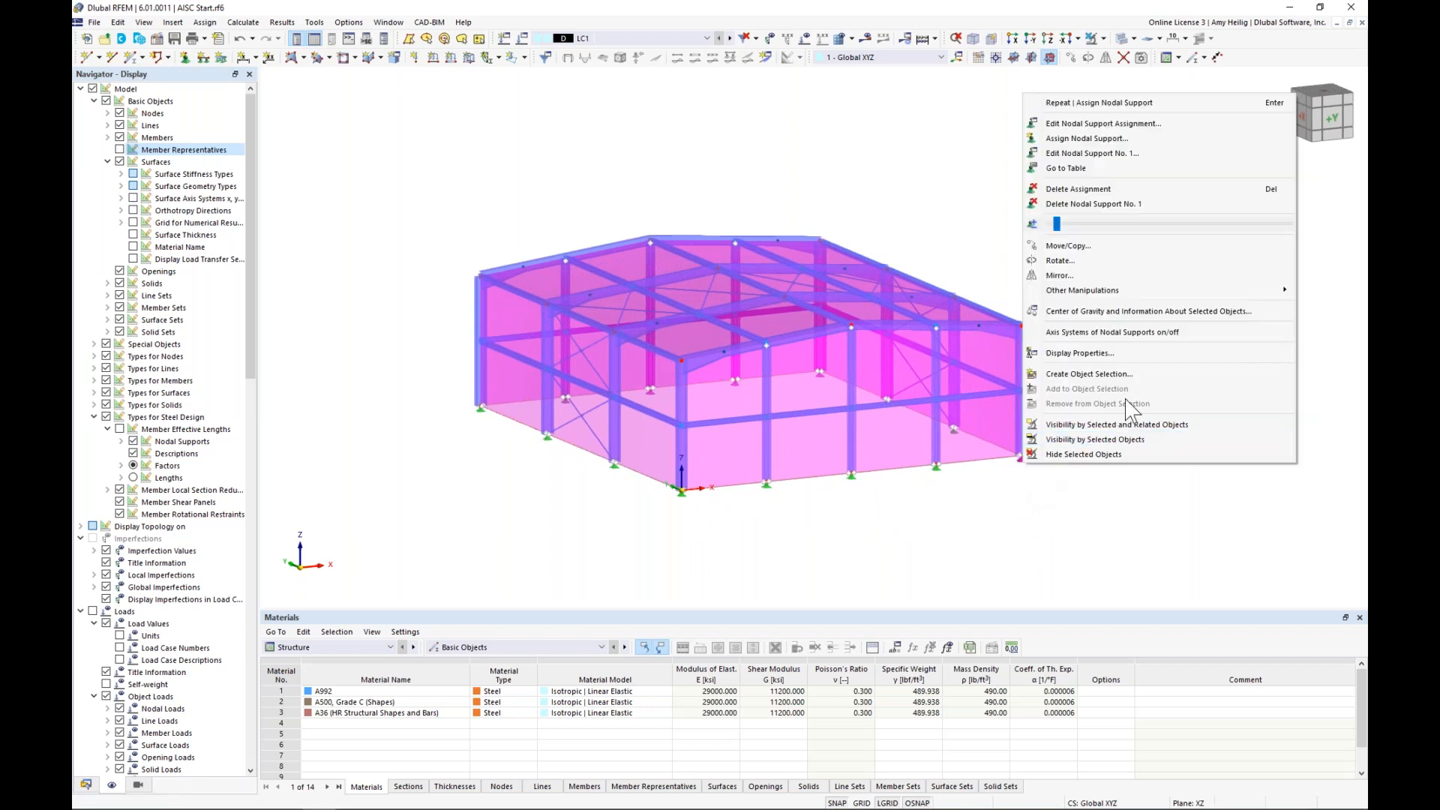
left_click_drag(1057, 224, 1098, 223)
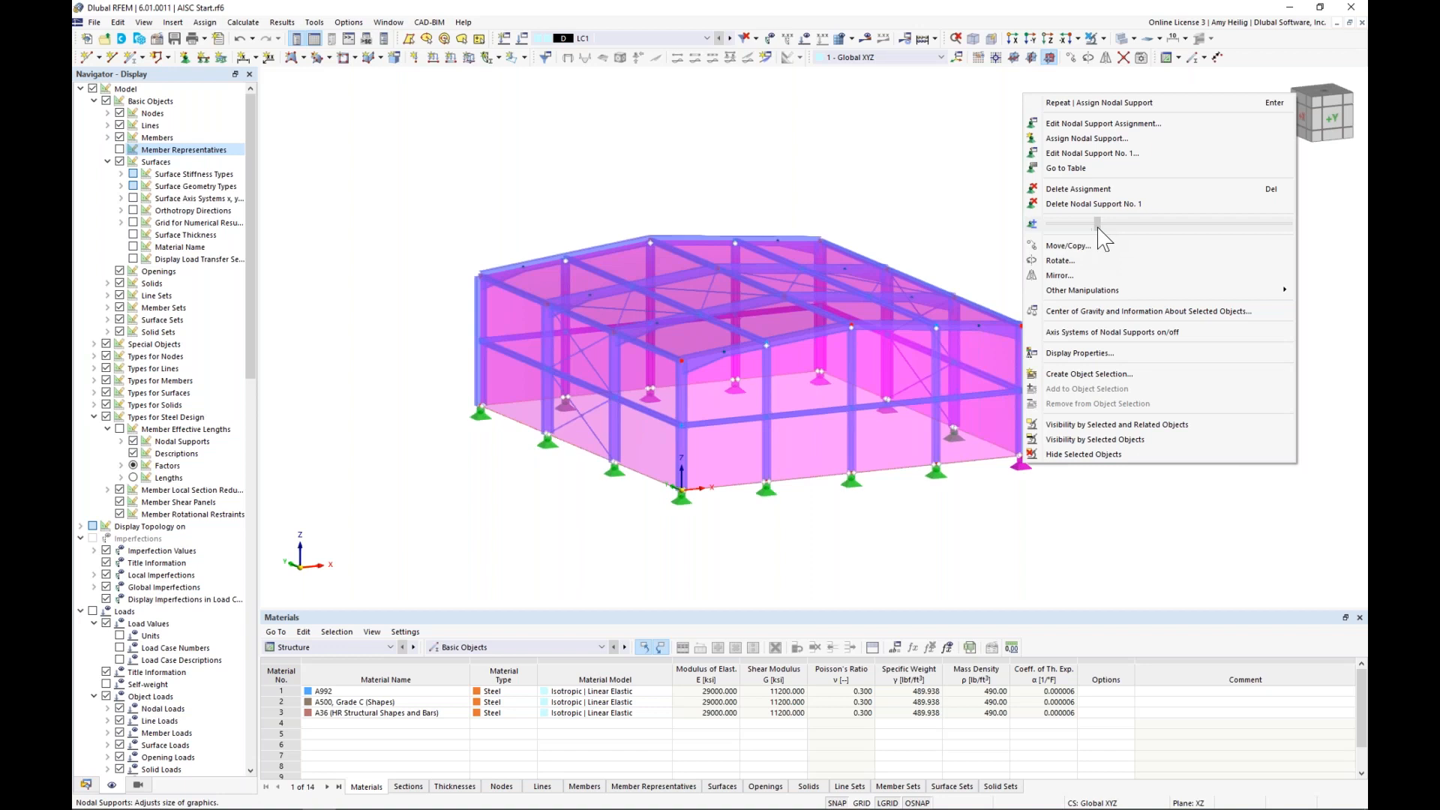
left_click(1062, 599)
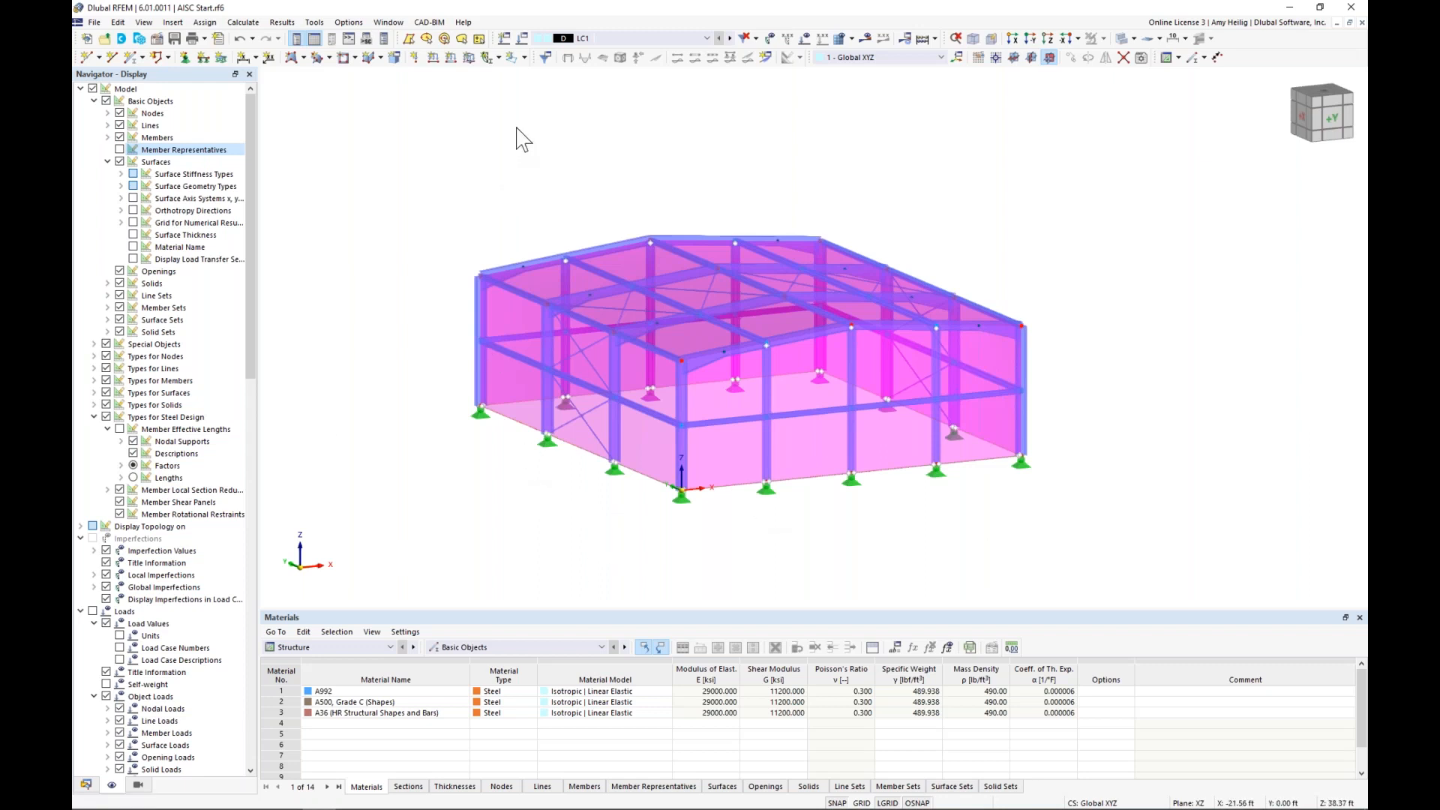
Step: Name load case LC1 "Dead" and keep its action category as Dead load
left_click(524, 39)
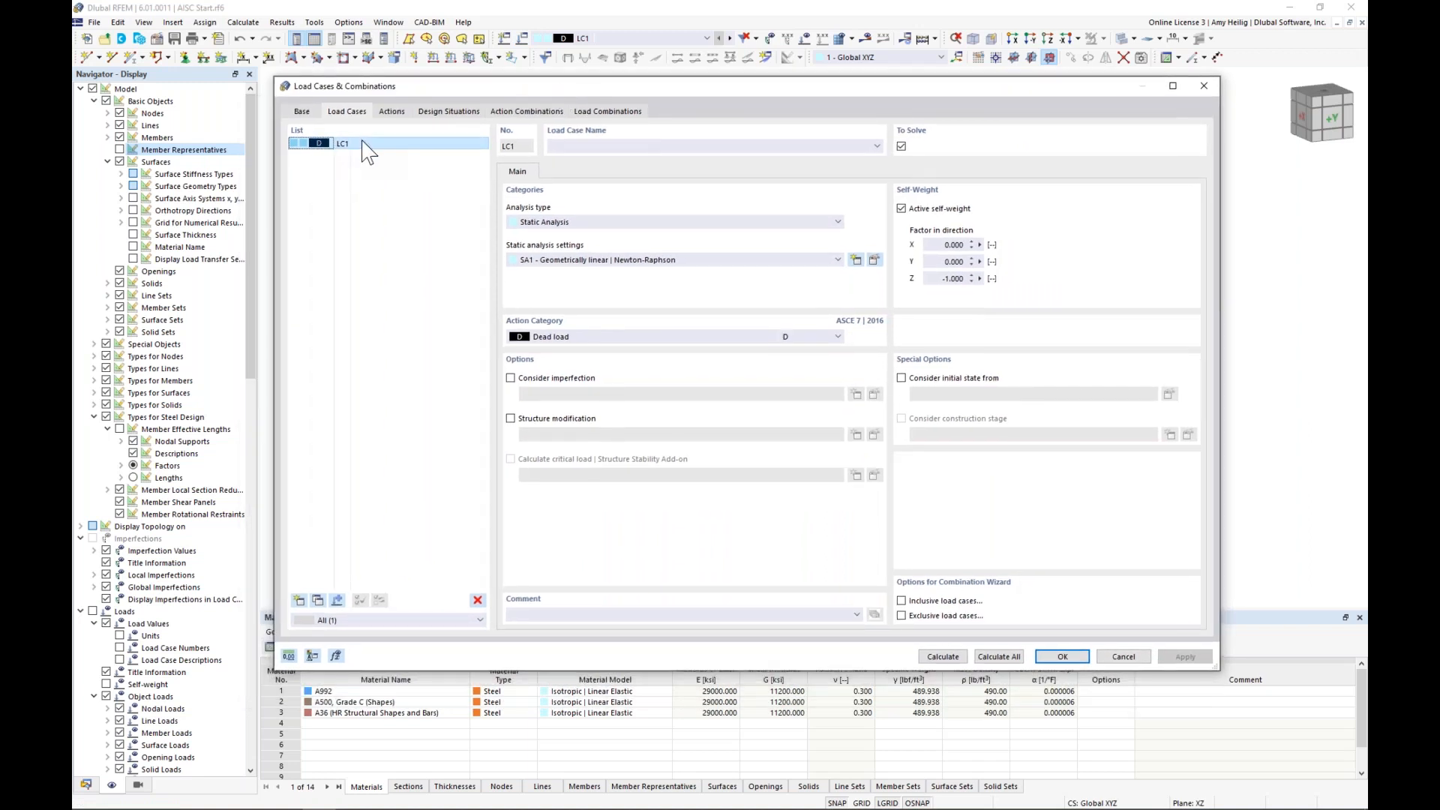
left_click(560, 145)
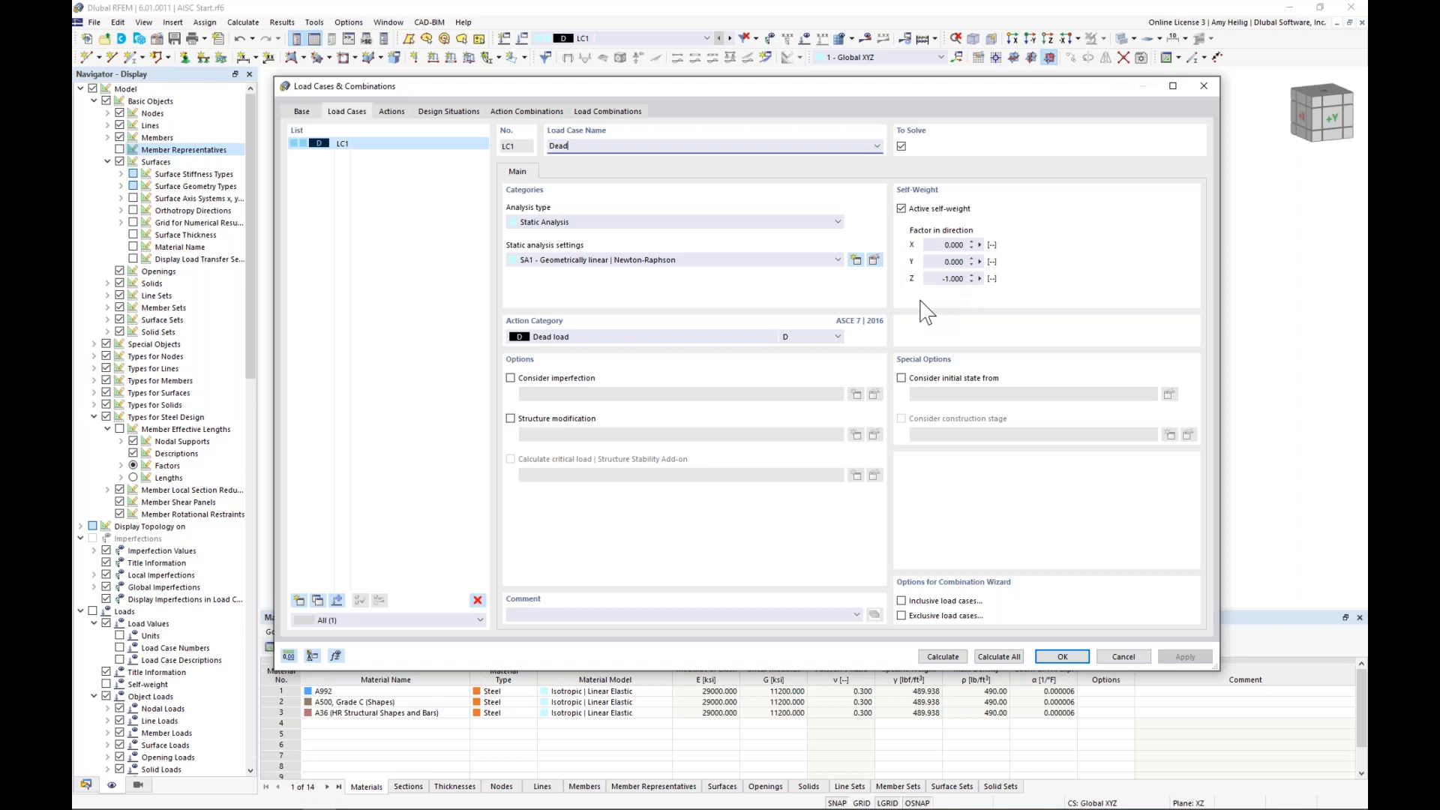
left_click(593, 341)
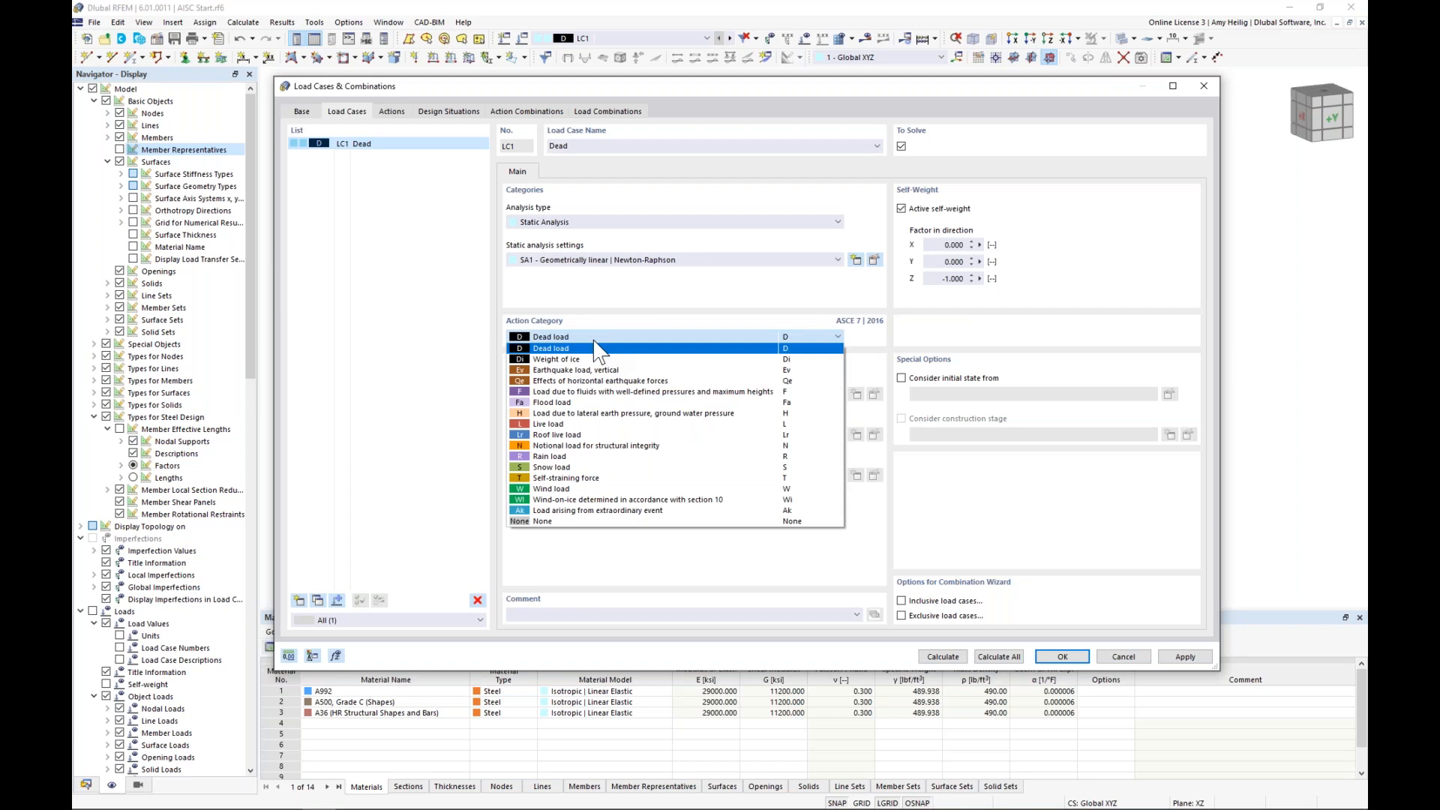
left_click(638, 300)
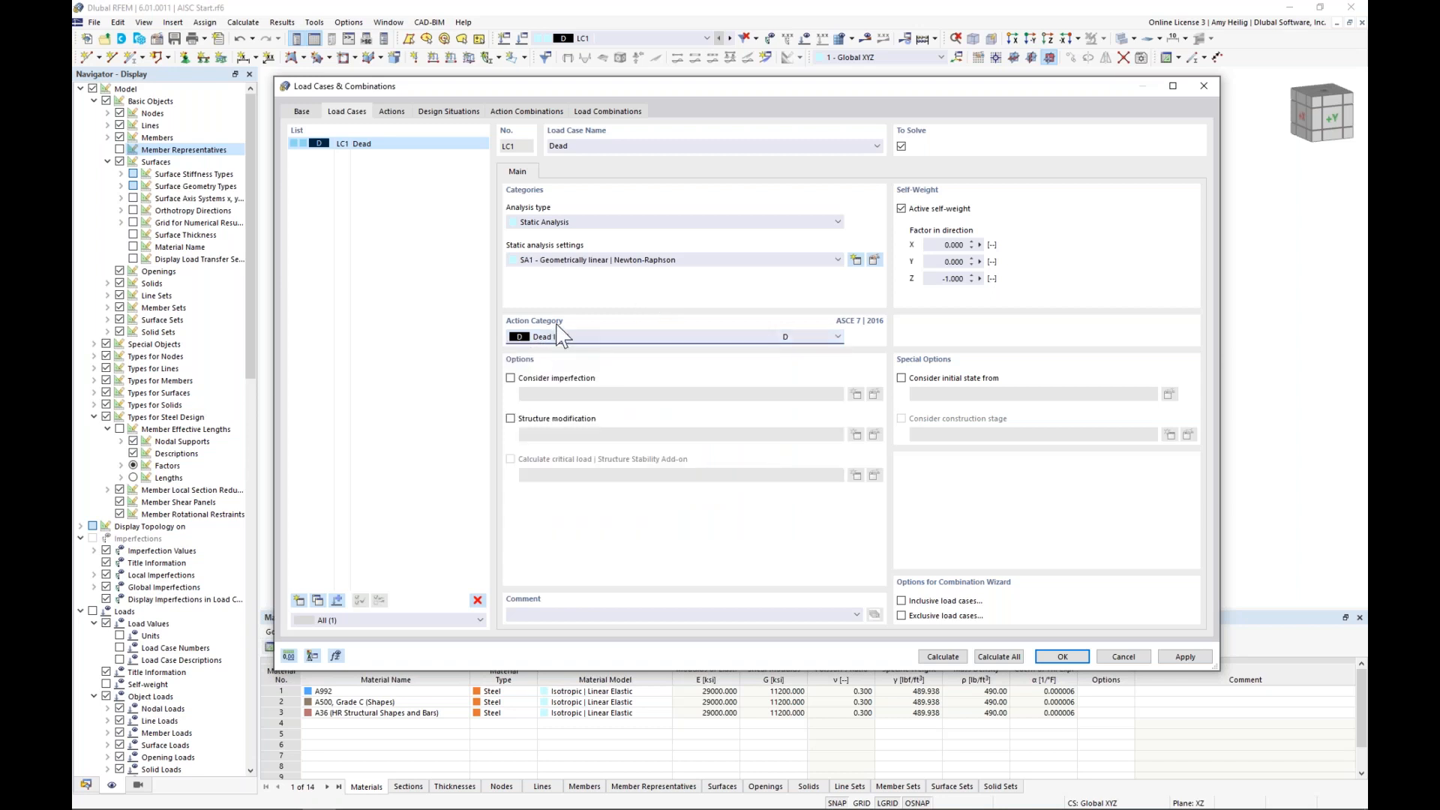
Step: Add load case LC2 named "Snow" with the Snow load action category
left_click(299, 600)
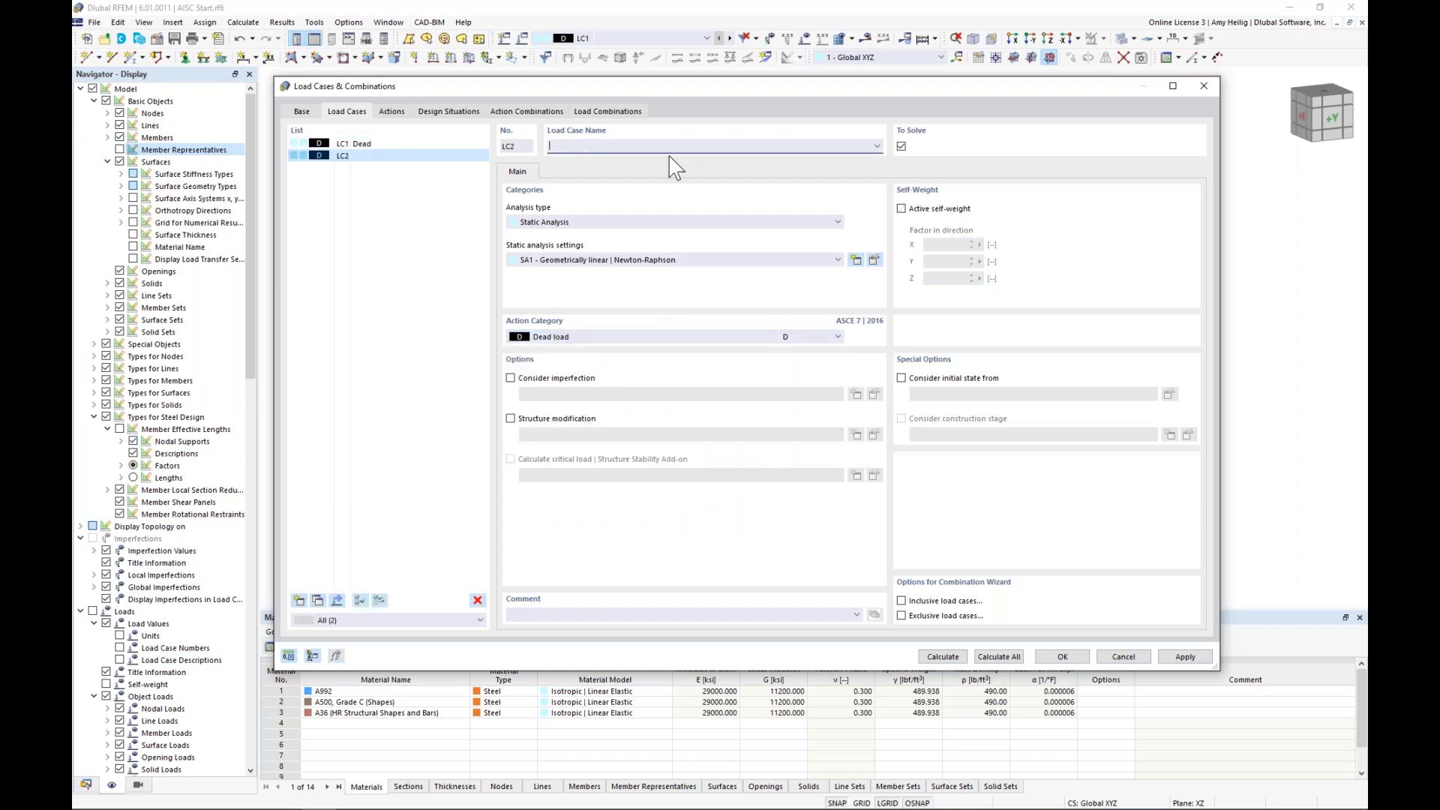
left_click(600, 338)
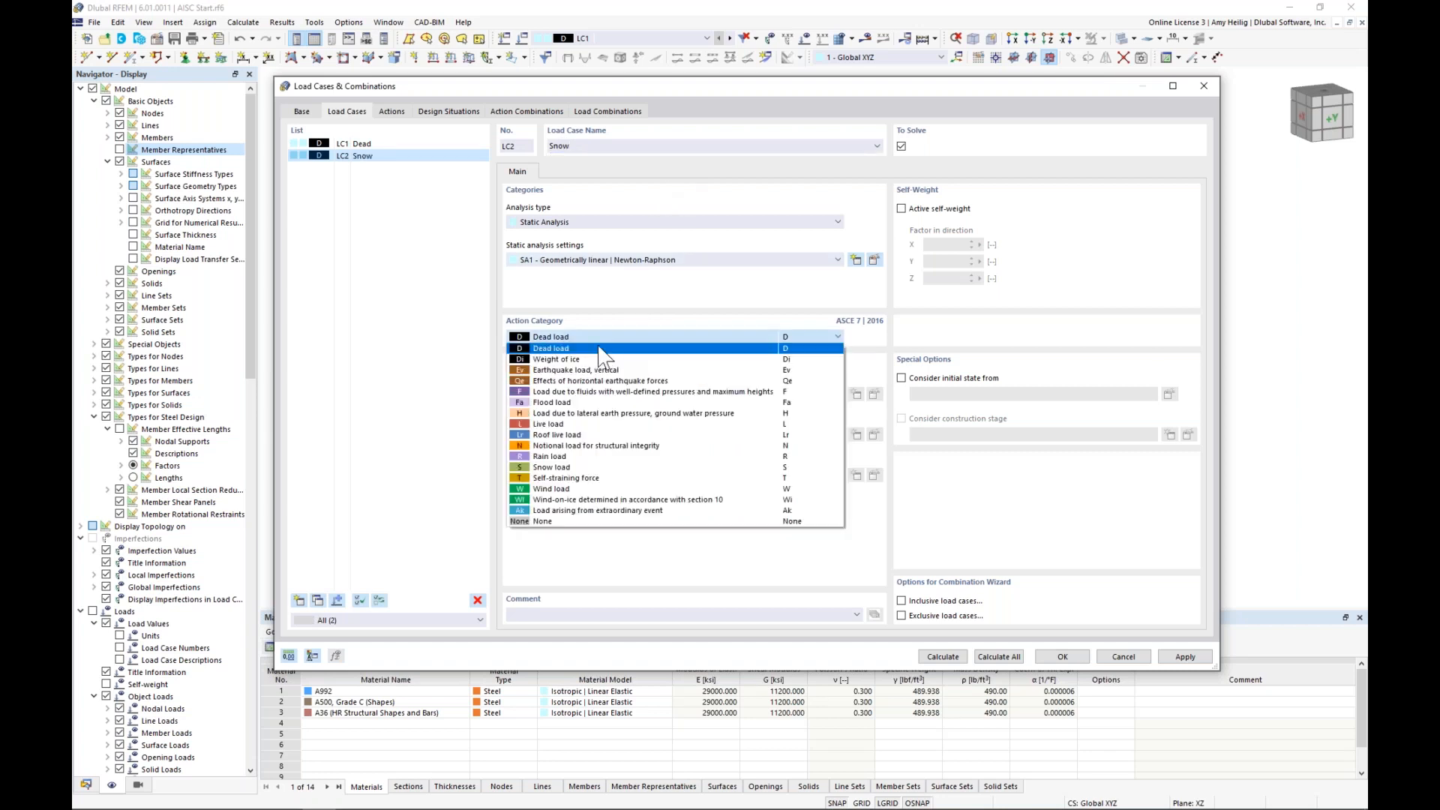
left_click(593, 467)
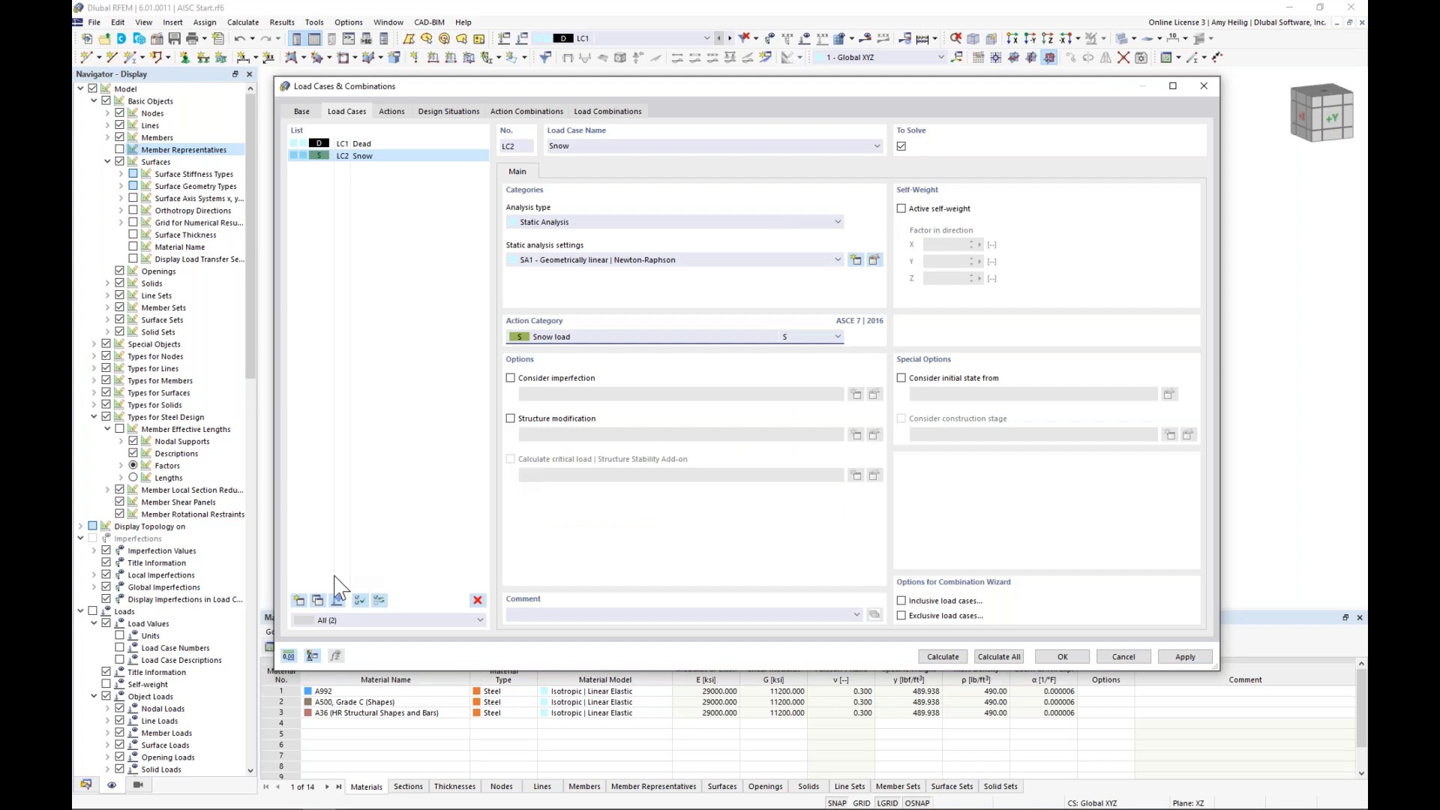
Step: Add load case LC3 named "Wind +X" with the Wind load action category and accept the load cases
left_click(298, 600)
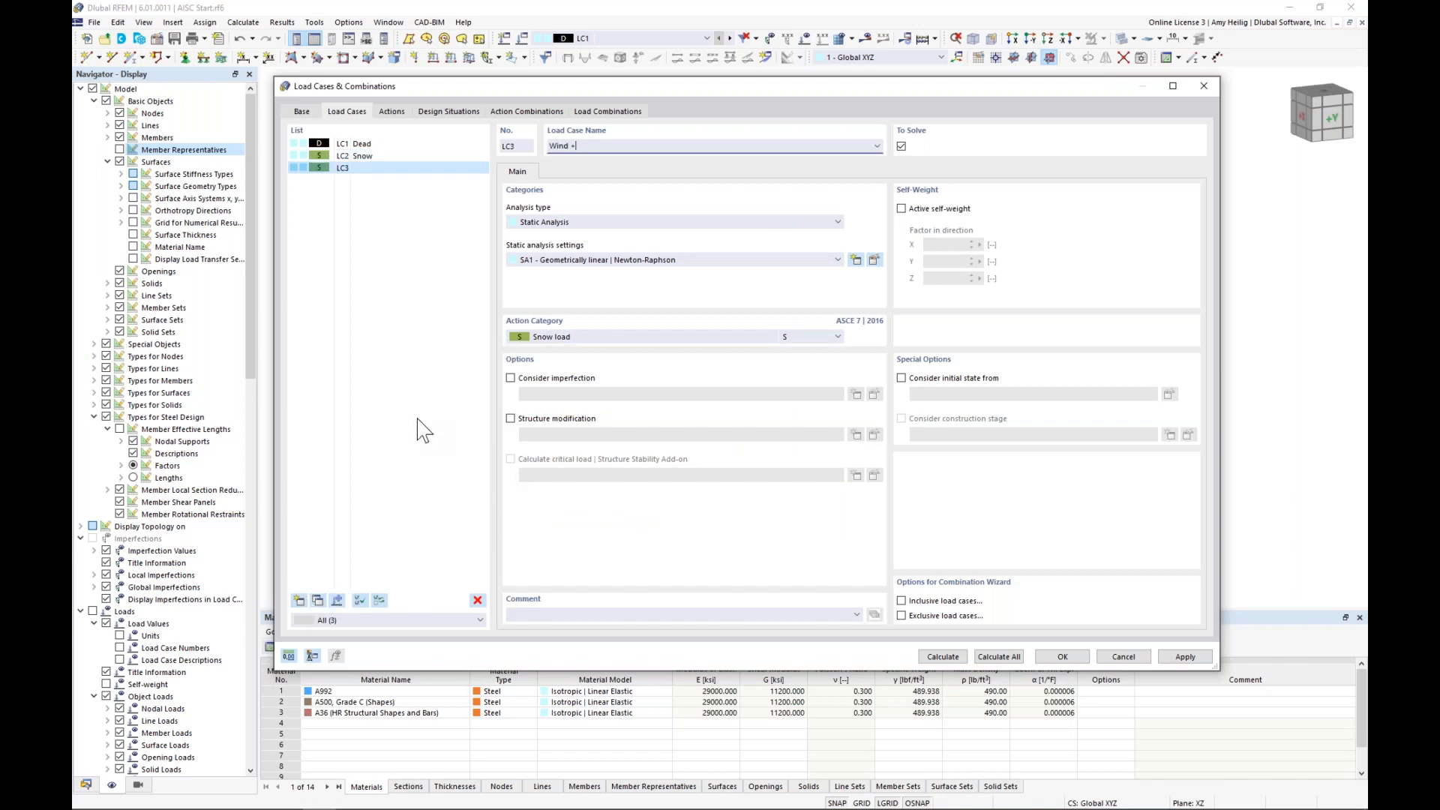
left_click(552, 339)
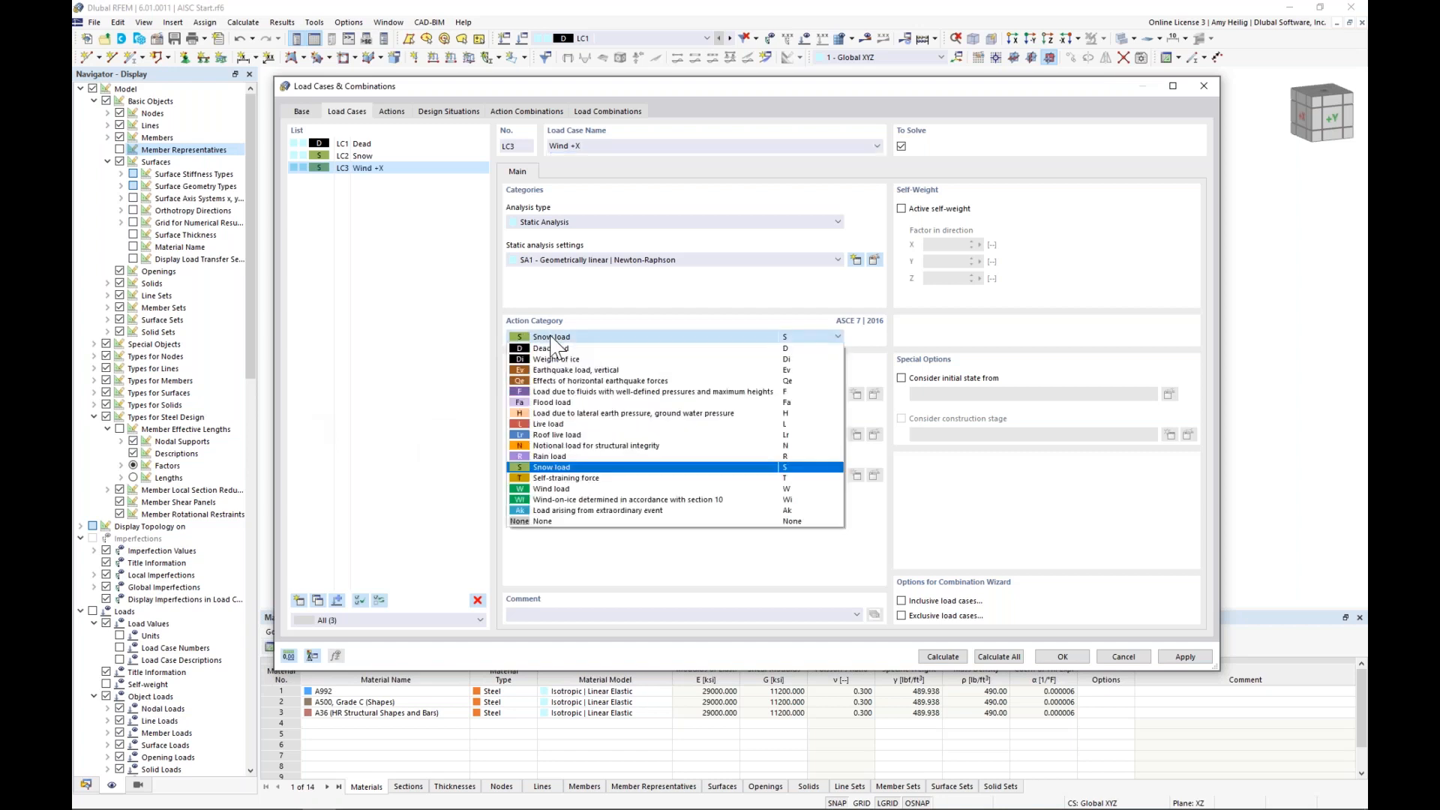
left_click(555, 488)
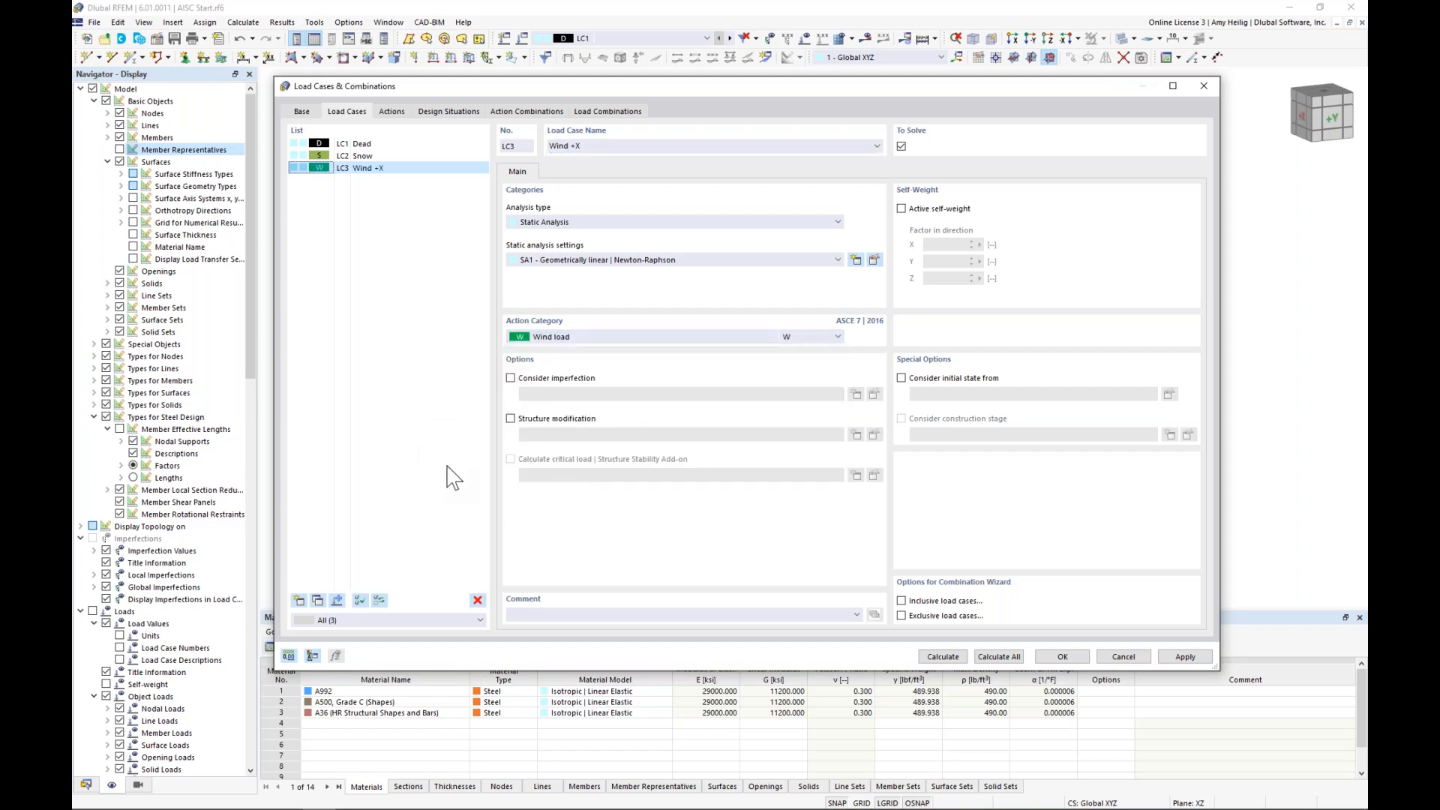
left_click(1062, 657)
Step: Make LC1 Dead the current load case and display the model as a wireframe
left_click(660, 38)
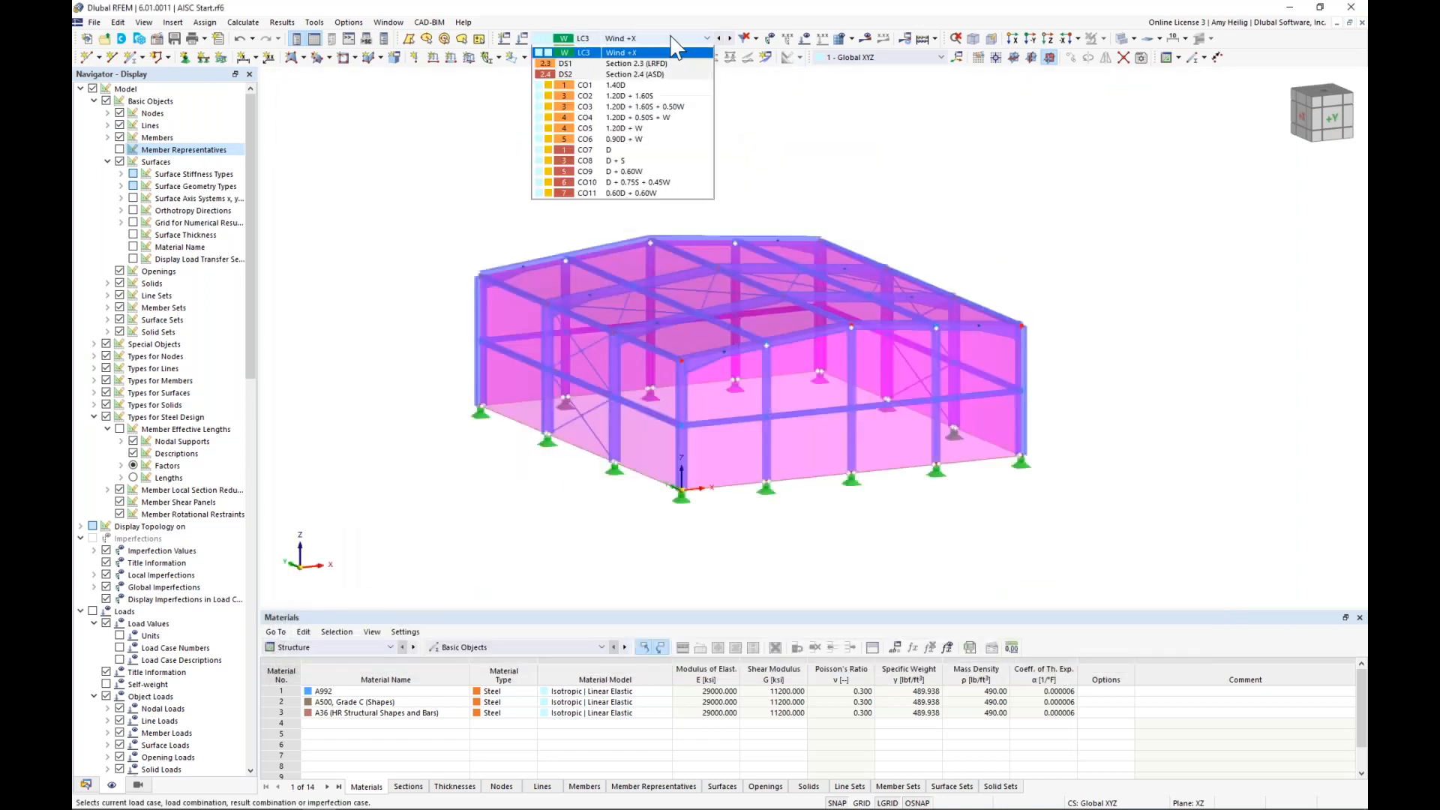
left_click(659, 51)
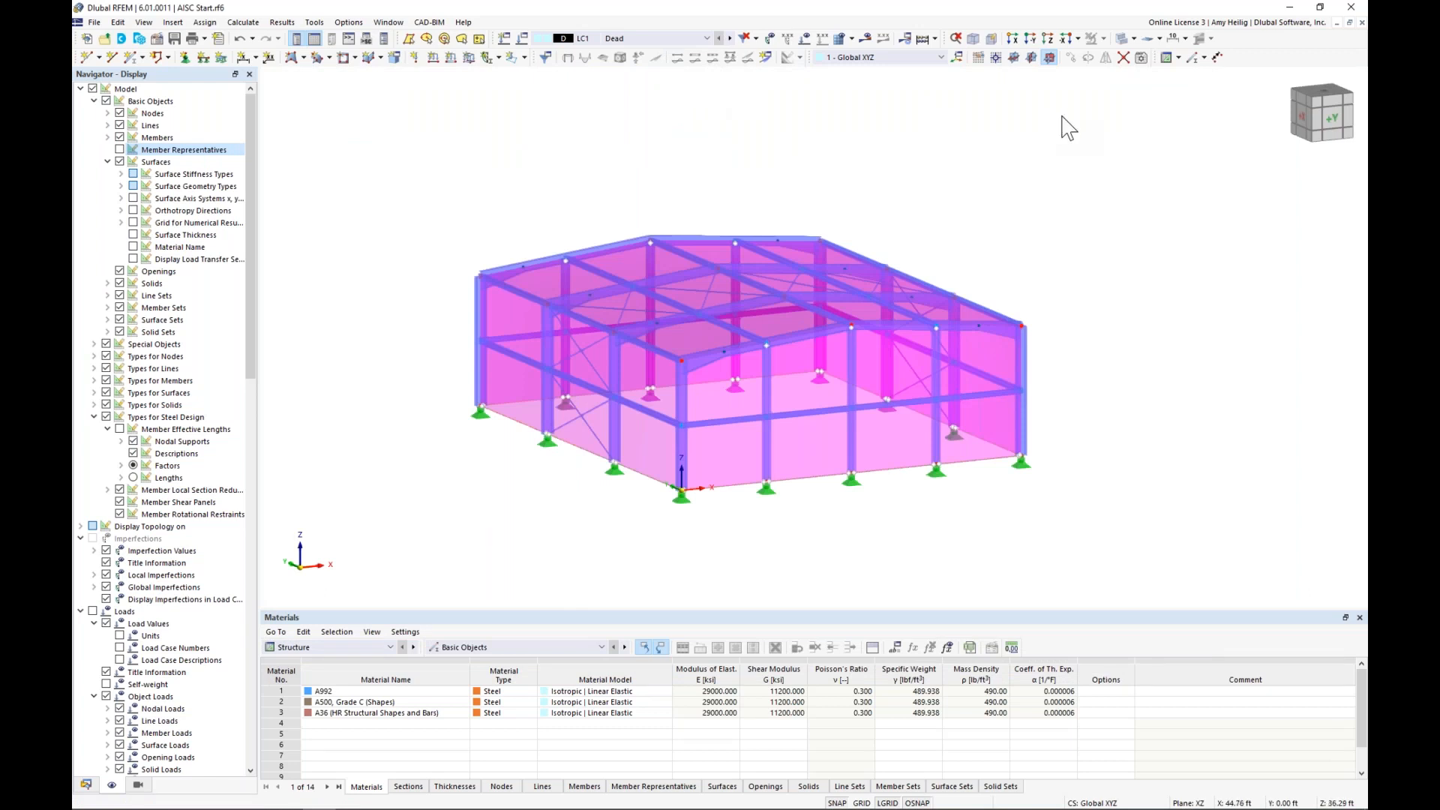
left_click(1121, 39)
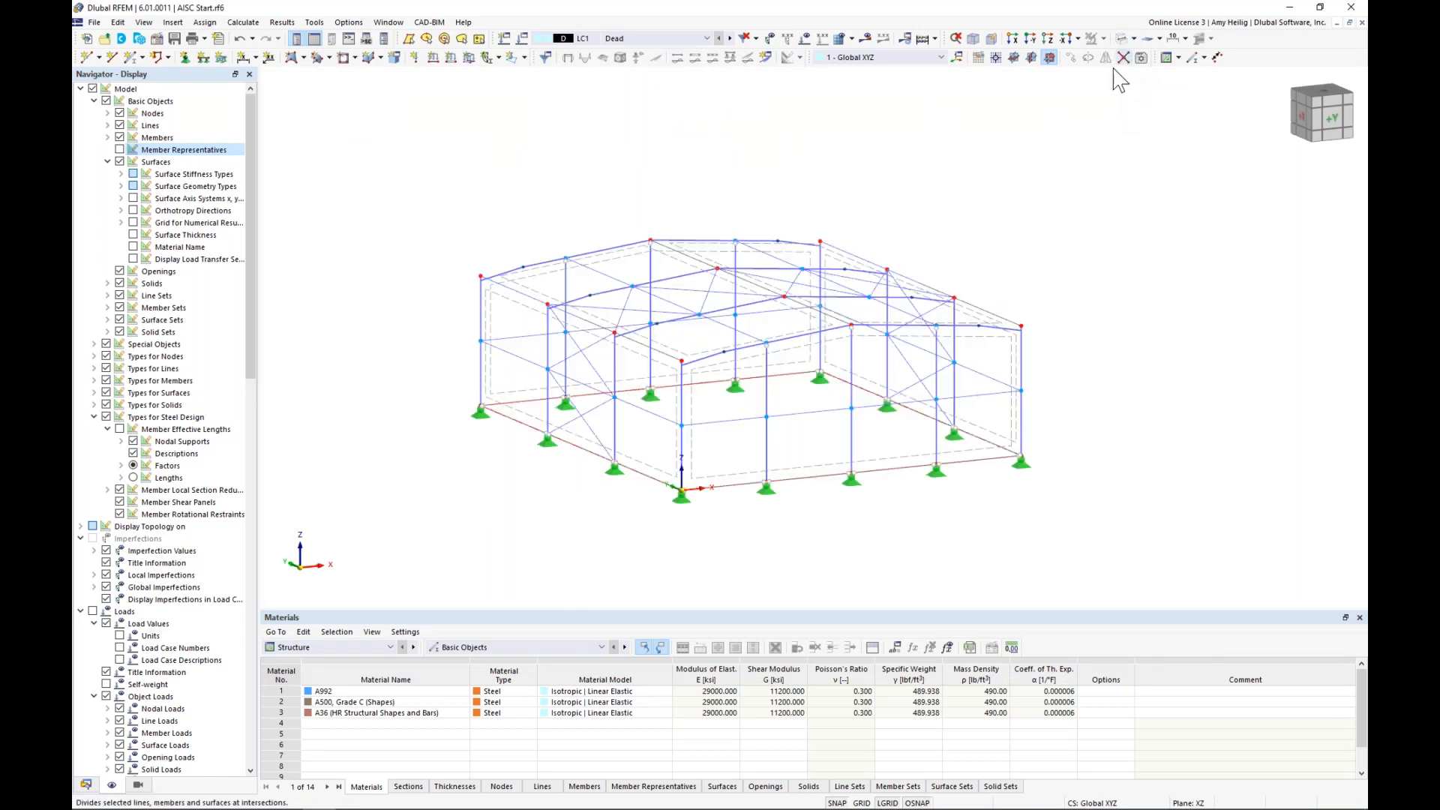
middle_click_drag(1032, 287, 1033, 247, "ctrl")
scroll(1022, 298, "up", 2)
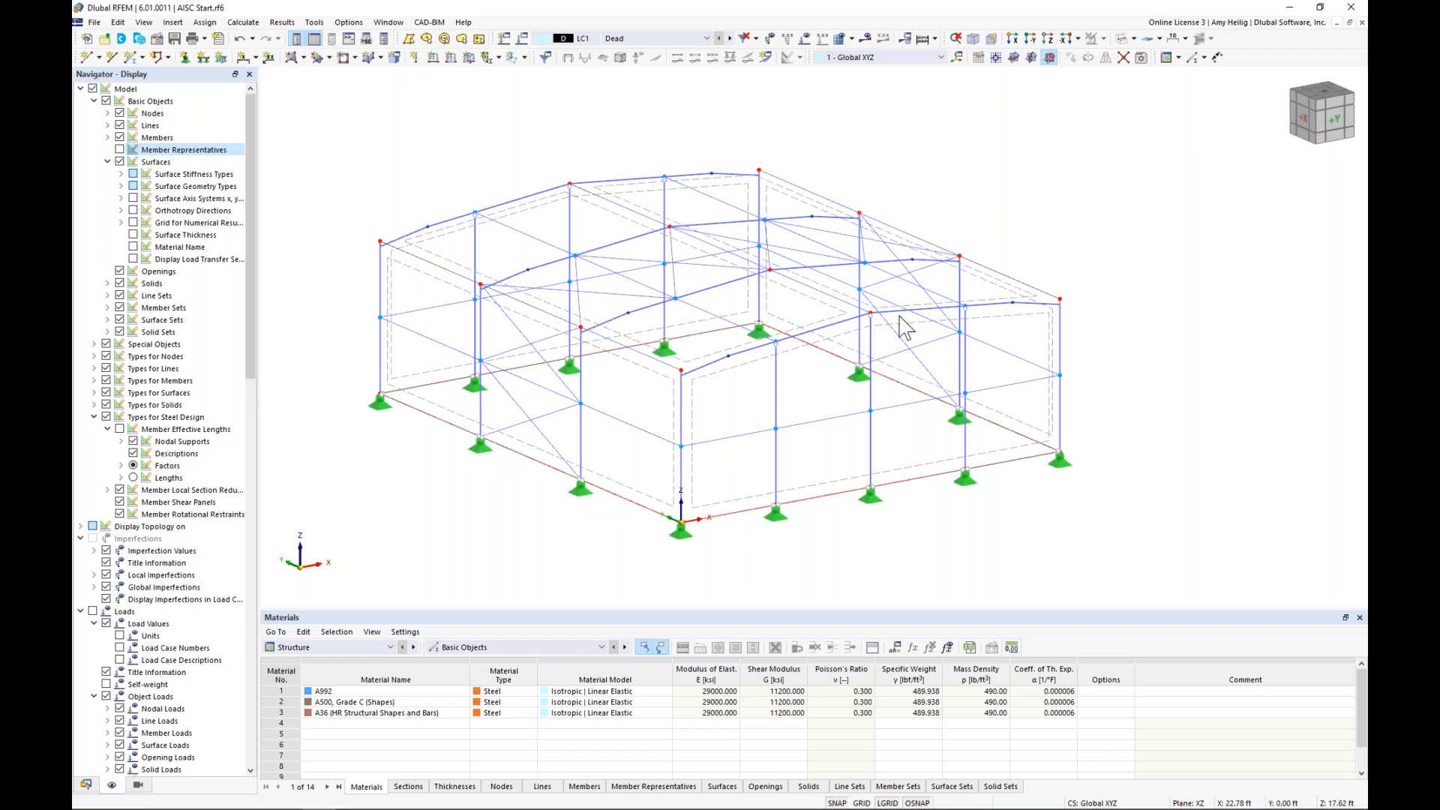
Step: Filter the visibility by member type to Tension members only and select all of the bracing members
left_click(139, 784)
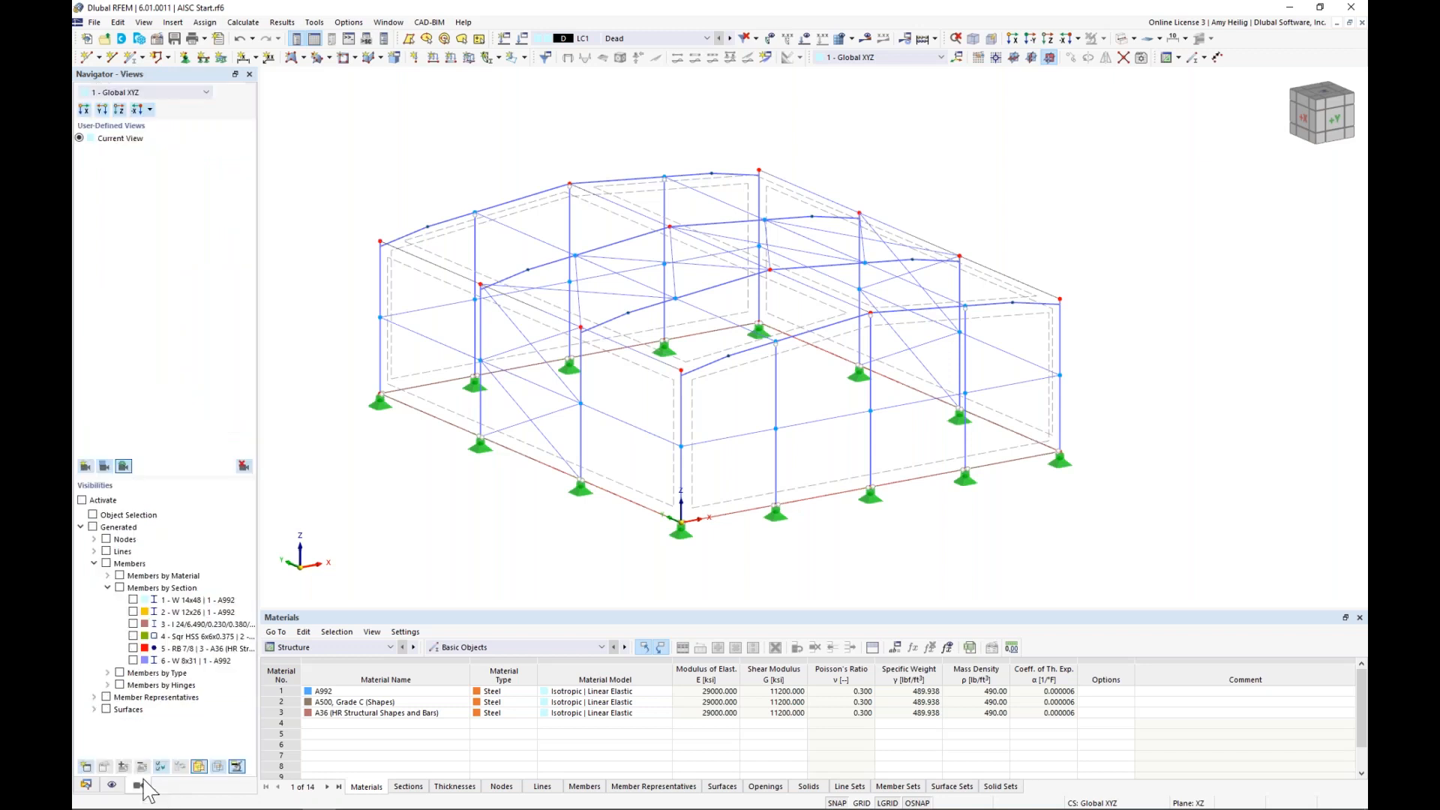
left_click(107, 576)
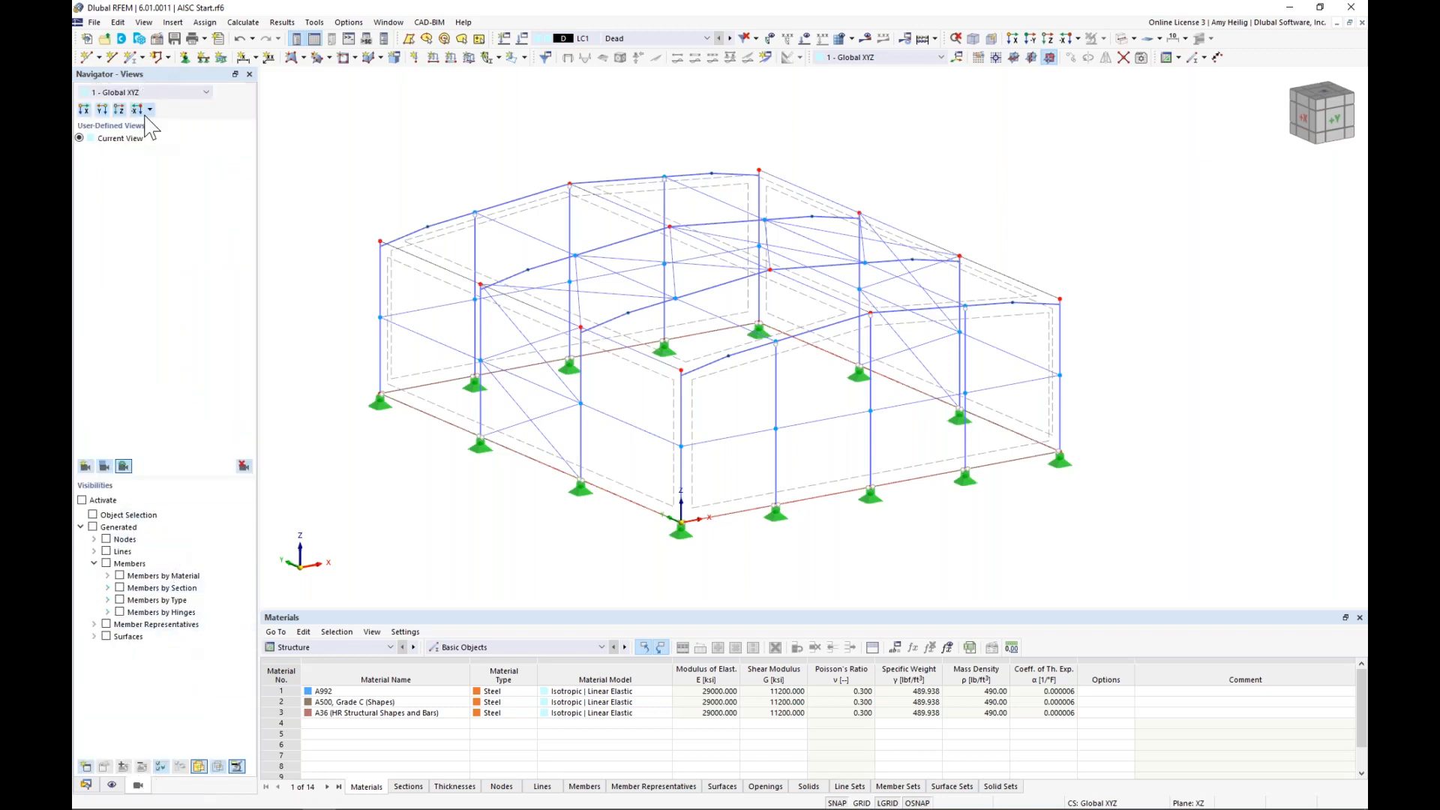
left_click(107, 600)
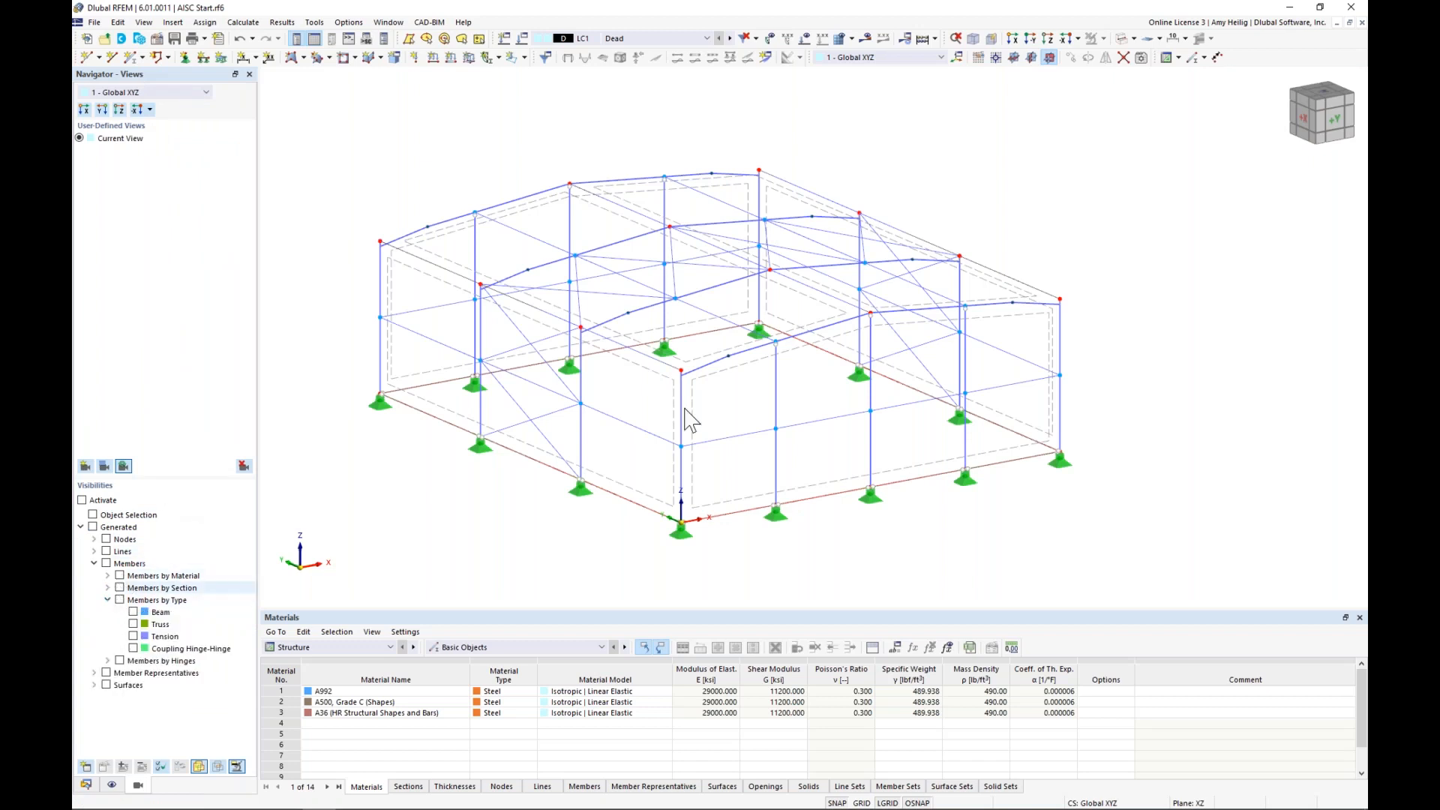
left_click(133, 636)
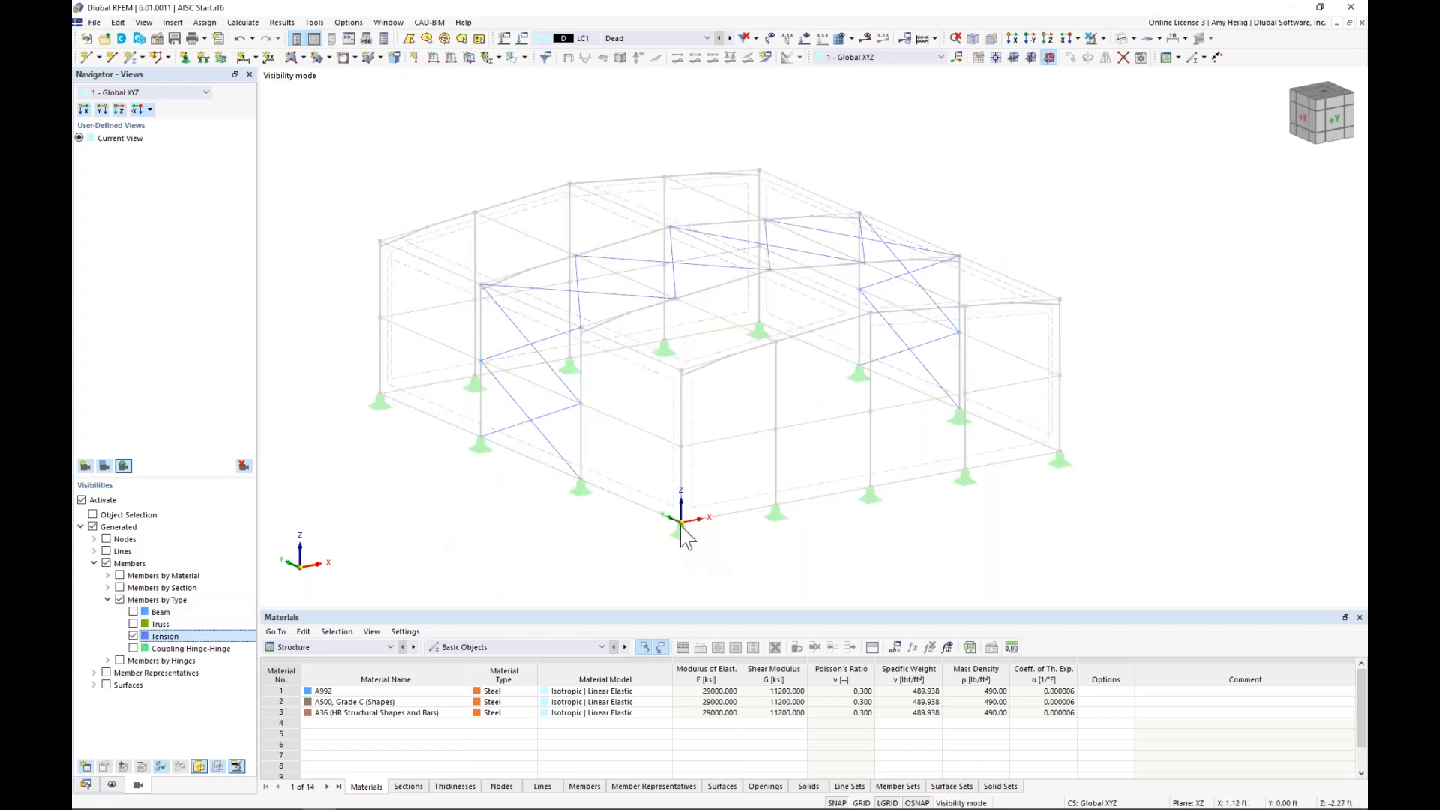
left_click_drag(1065, 534, 395, 161)
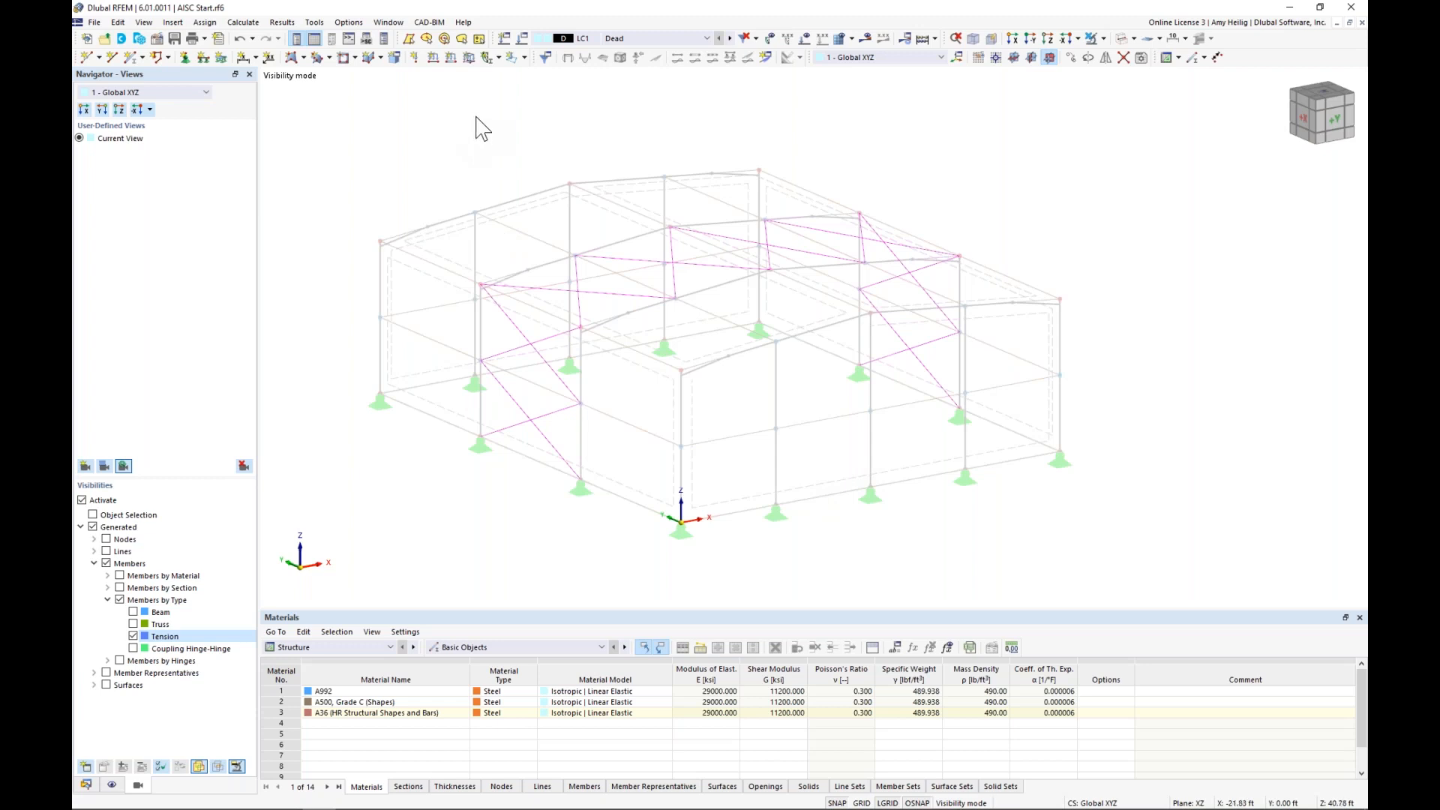
Step: Apply an Axial Displacement member load in LC1 Dead to the selected tension members, and restore the full model's visibility
left_click(452, 60)
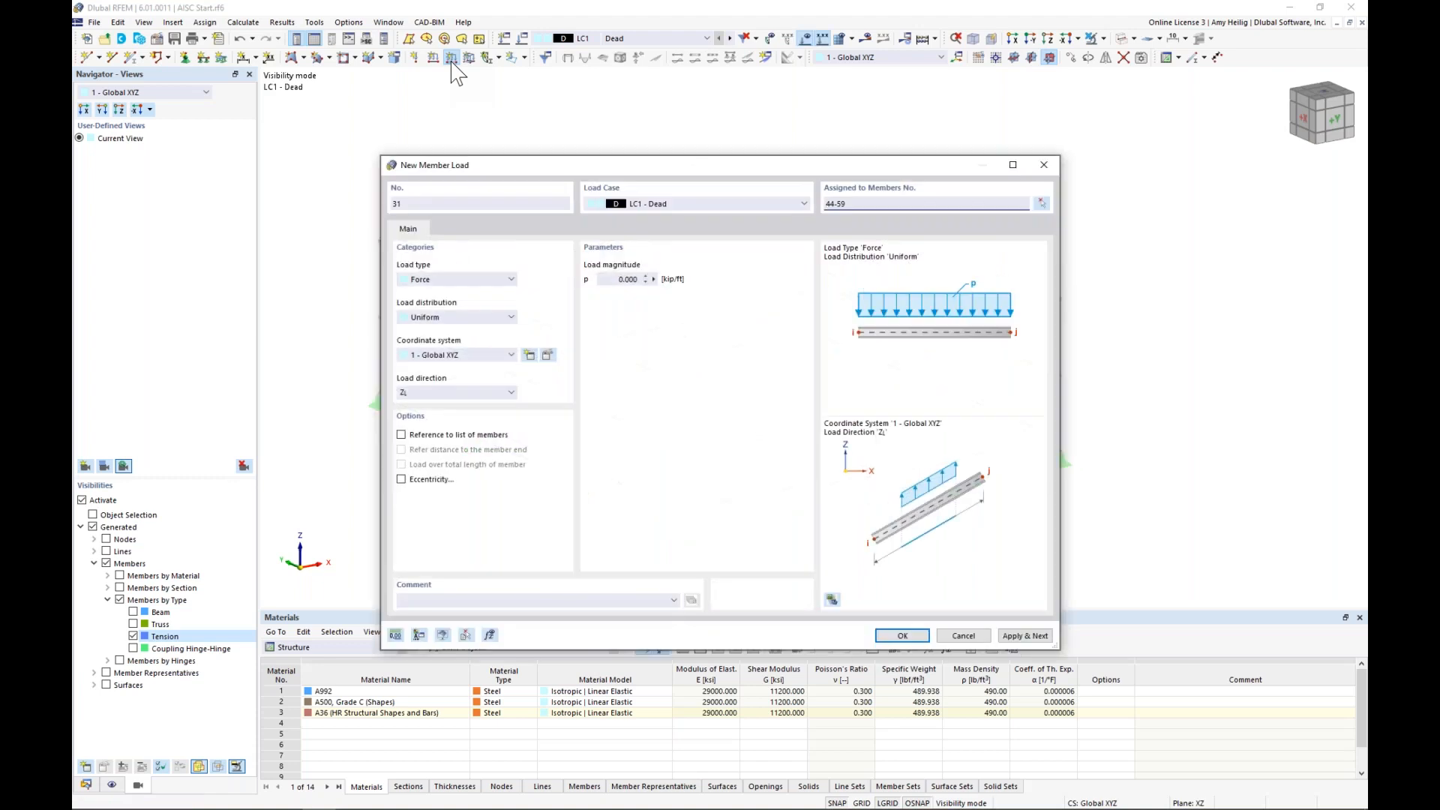
left_click(455, 281)
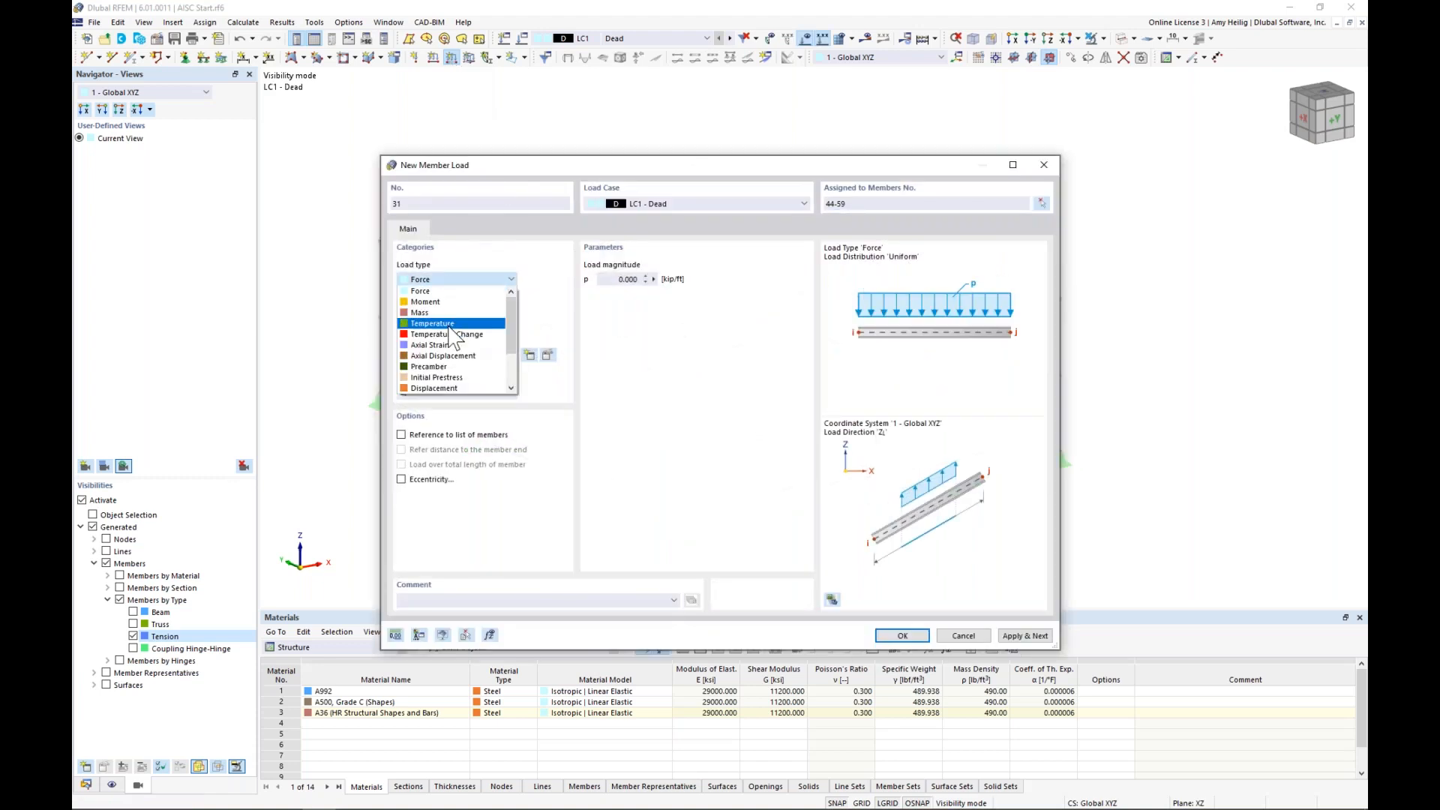
left_click(448, 356)
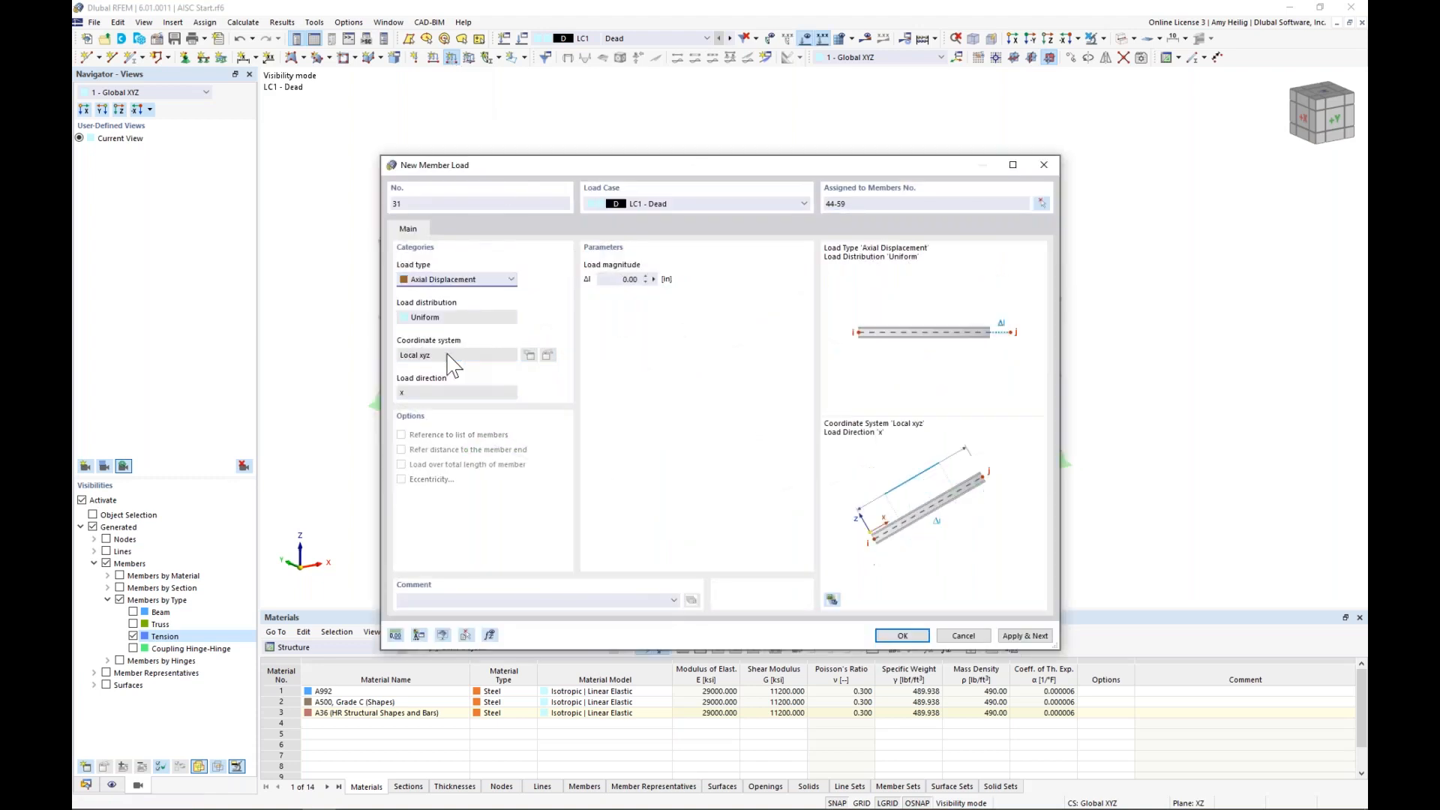
left_click(629, 279)
left_click(914, 636)
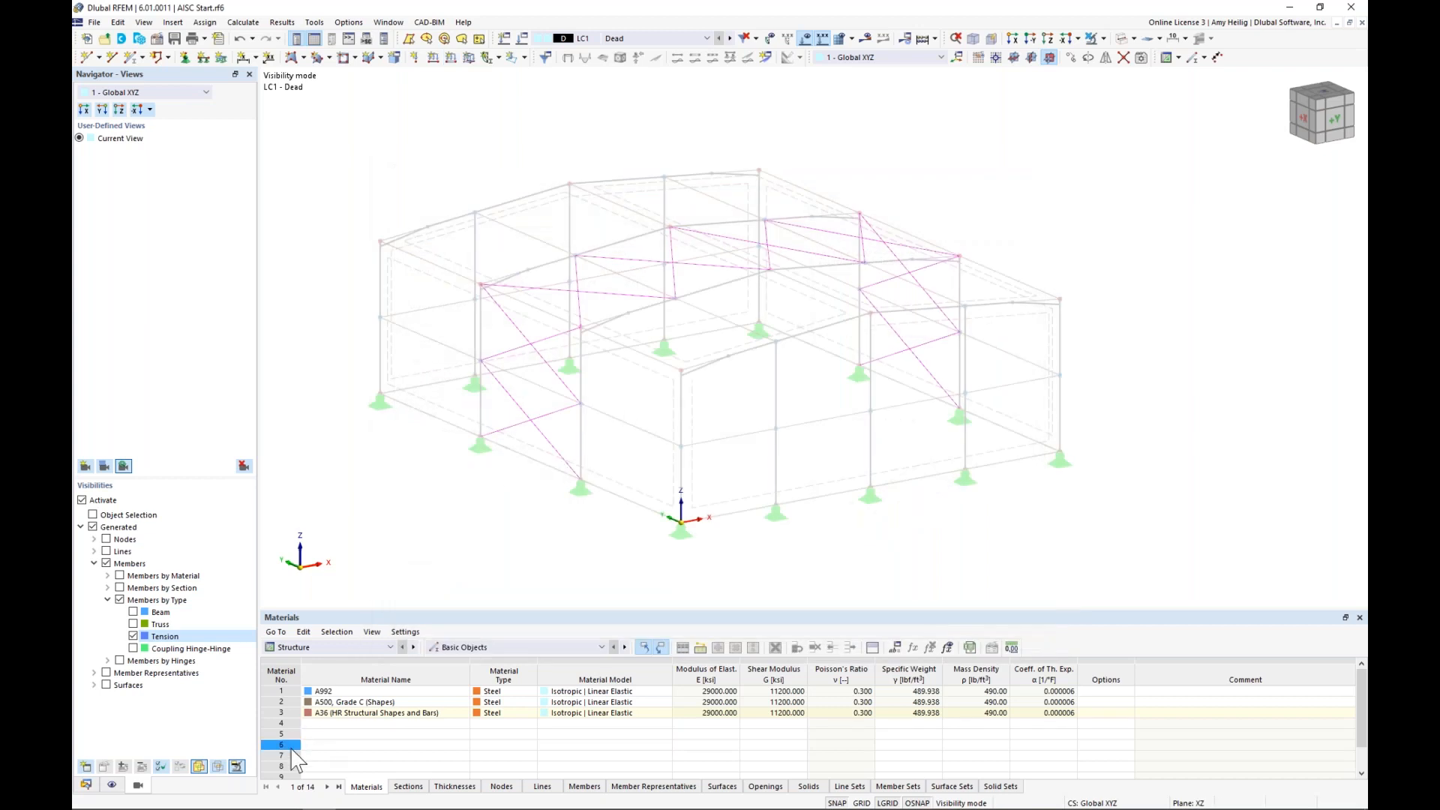
left_click(237, 767)
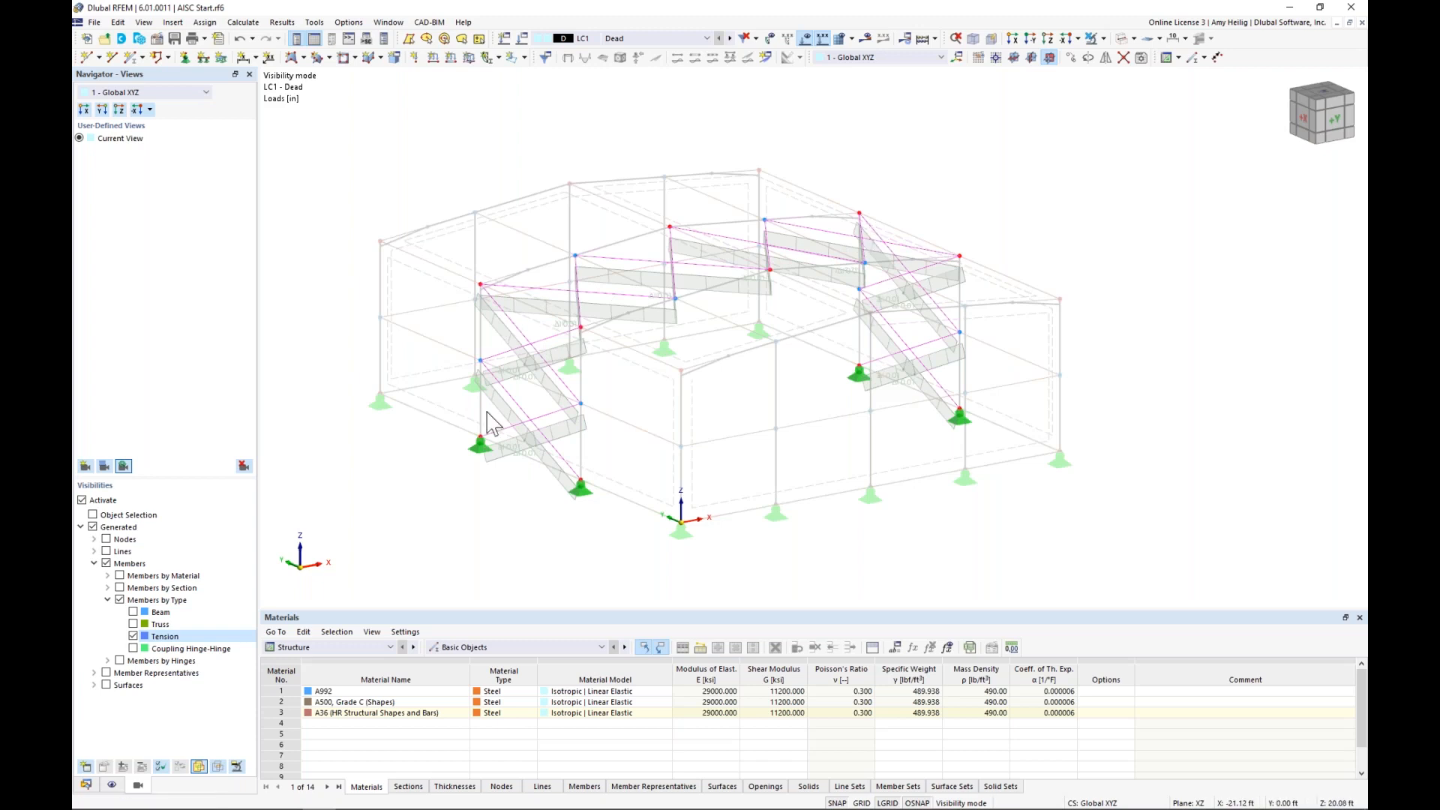
left_click(1106, 58)
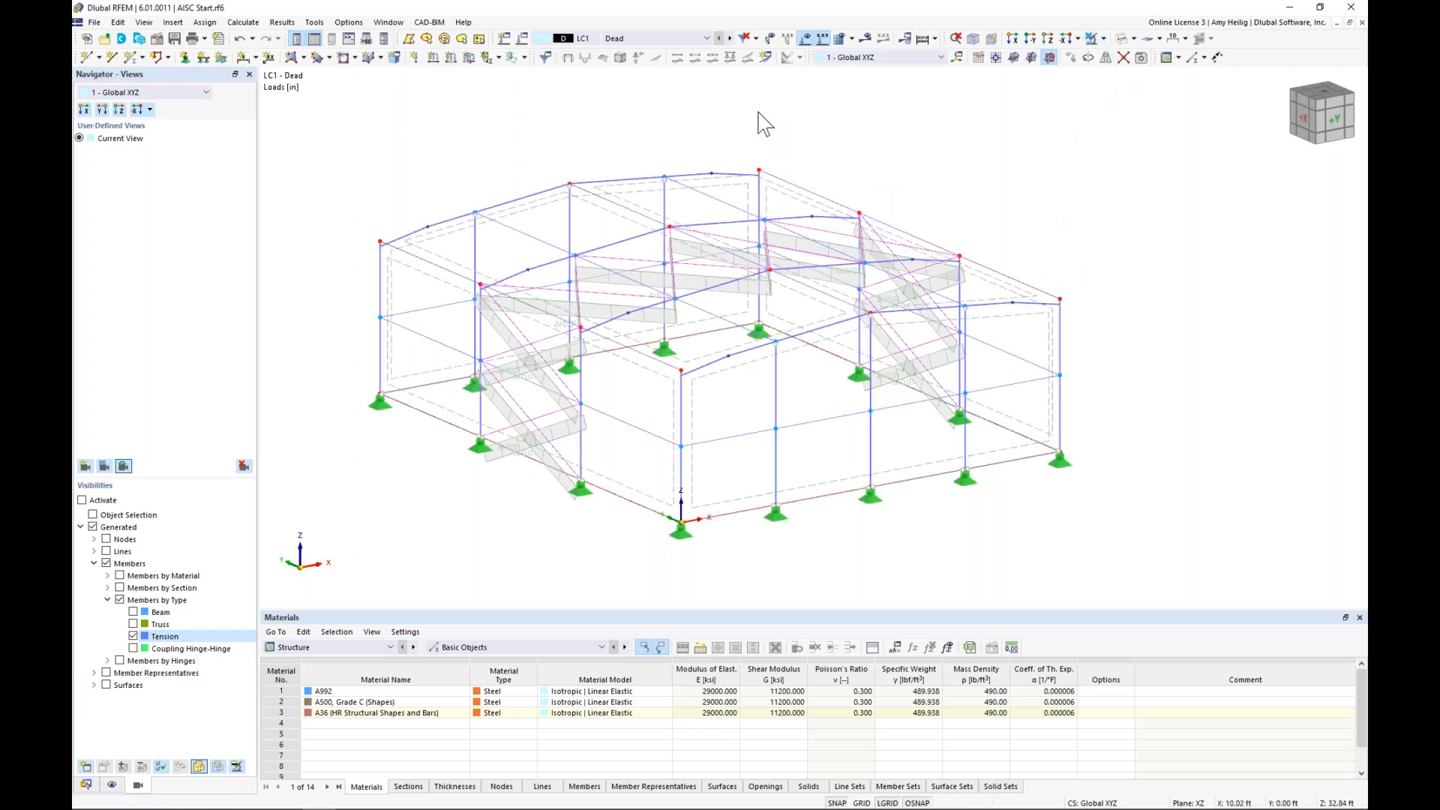
Step: Make LC2 Snow the current load case and start a new Snow Load wizard with the Duopitch roof type
left_click(729, 38)
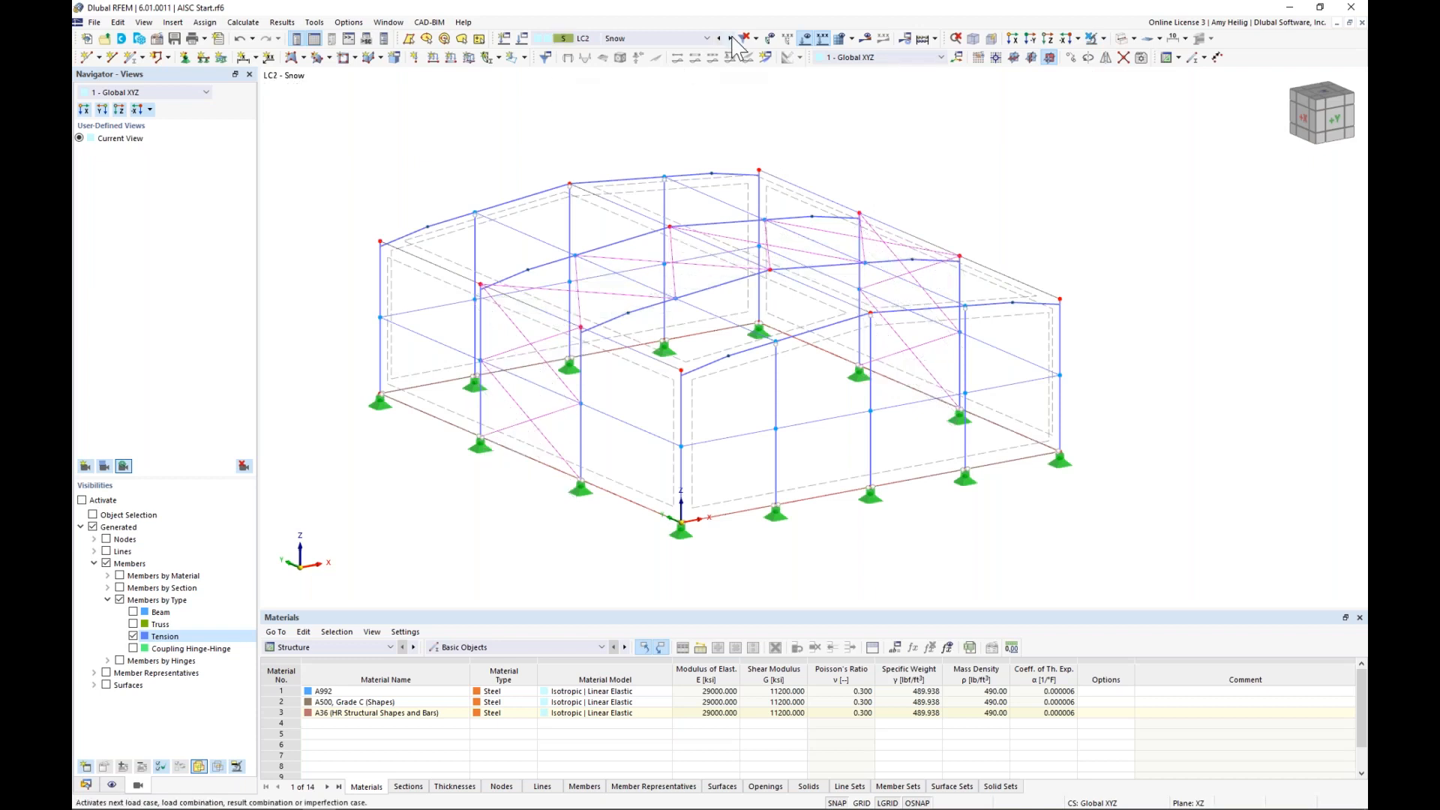
left_click(86, 785)
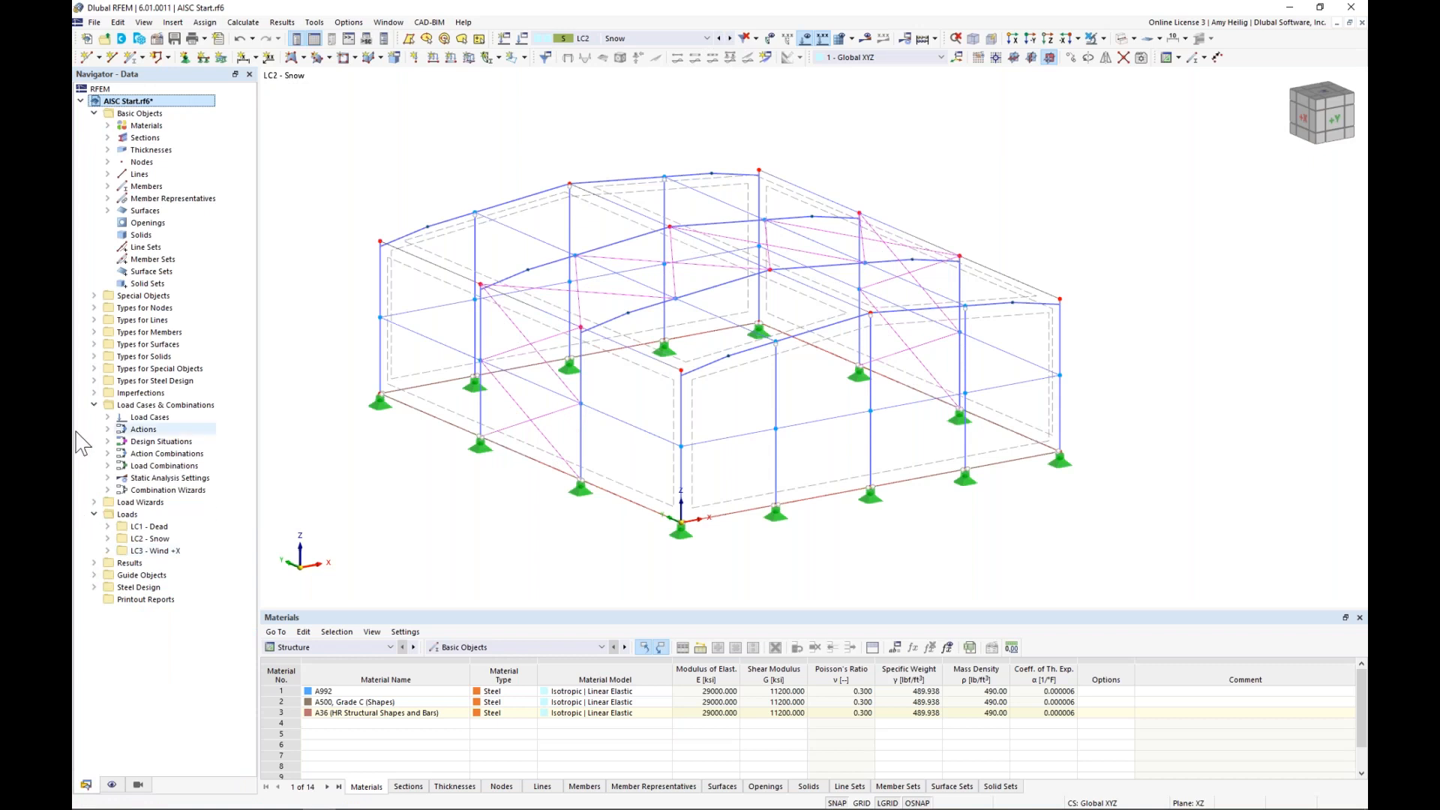
left_click(94, 405)
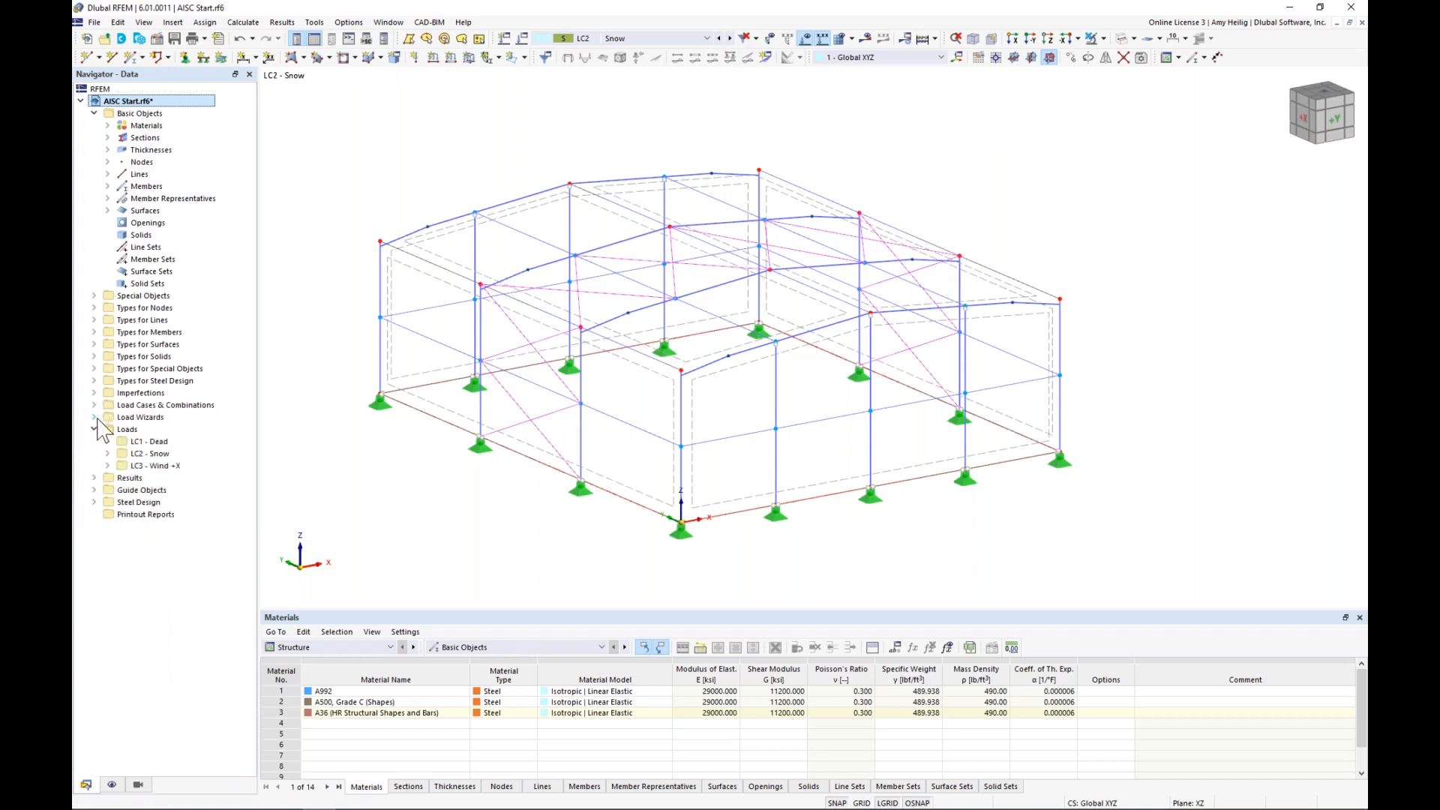
left_click(95, 418)
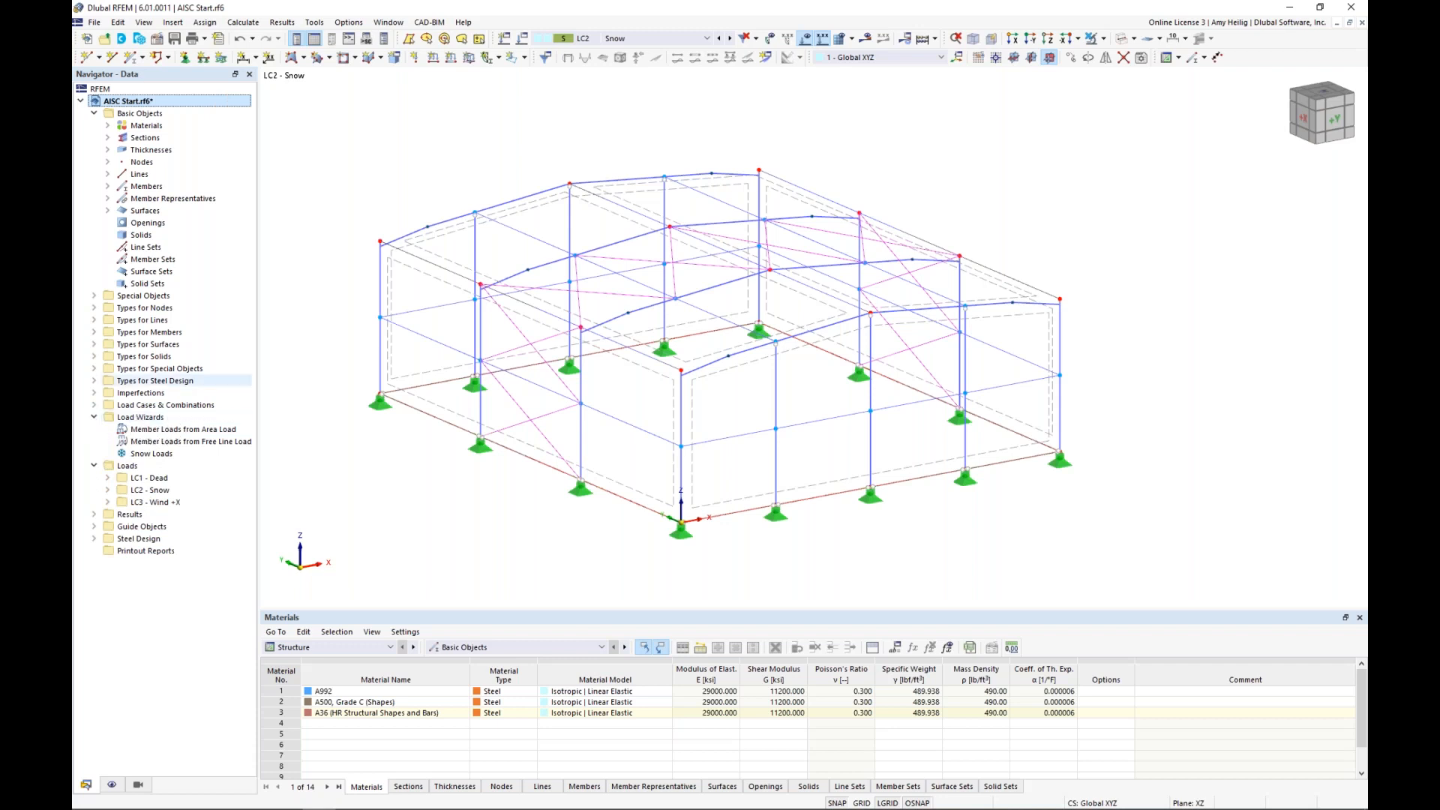
double_click(156, 456)
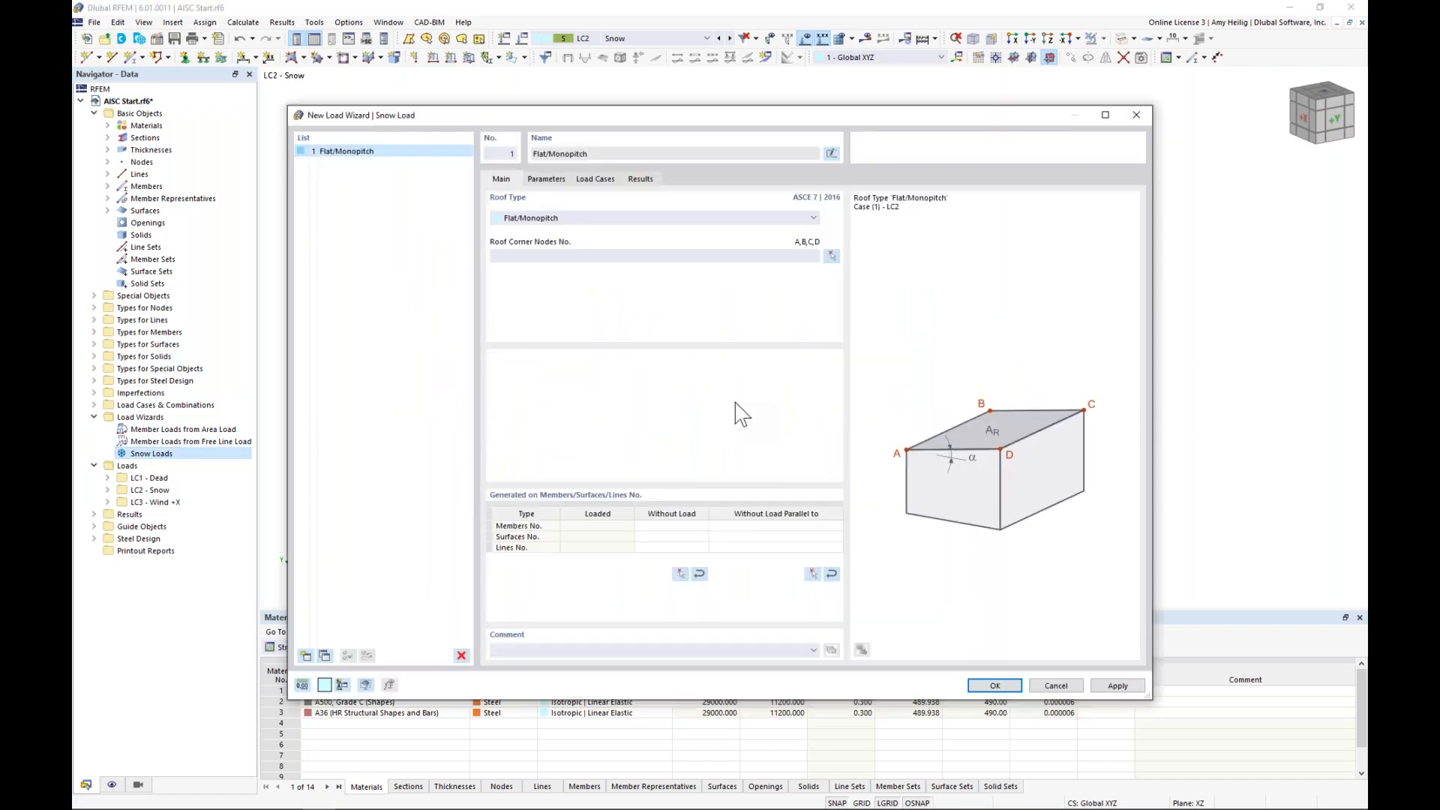
left_click(555, 218)
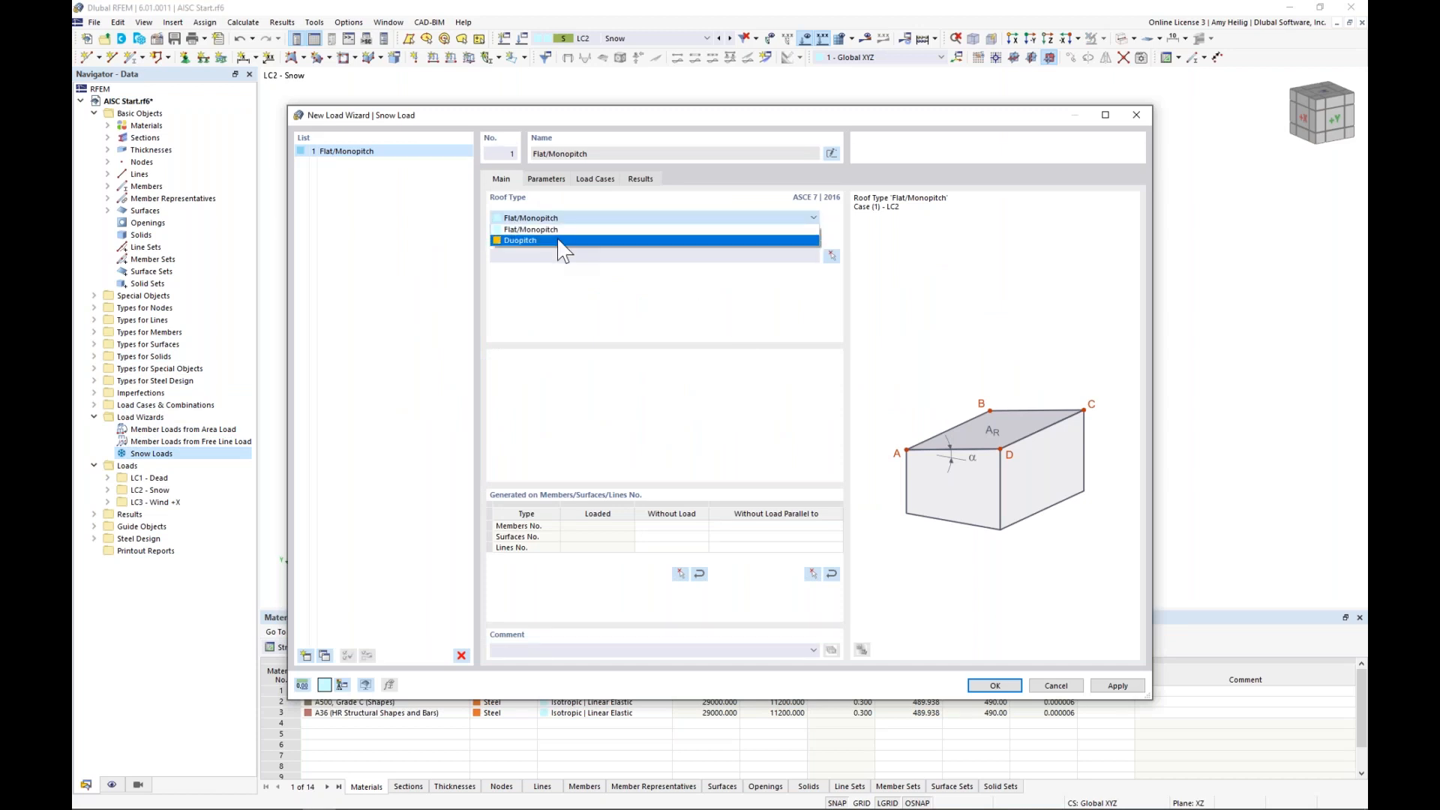
left_click(688, 240)
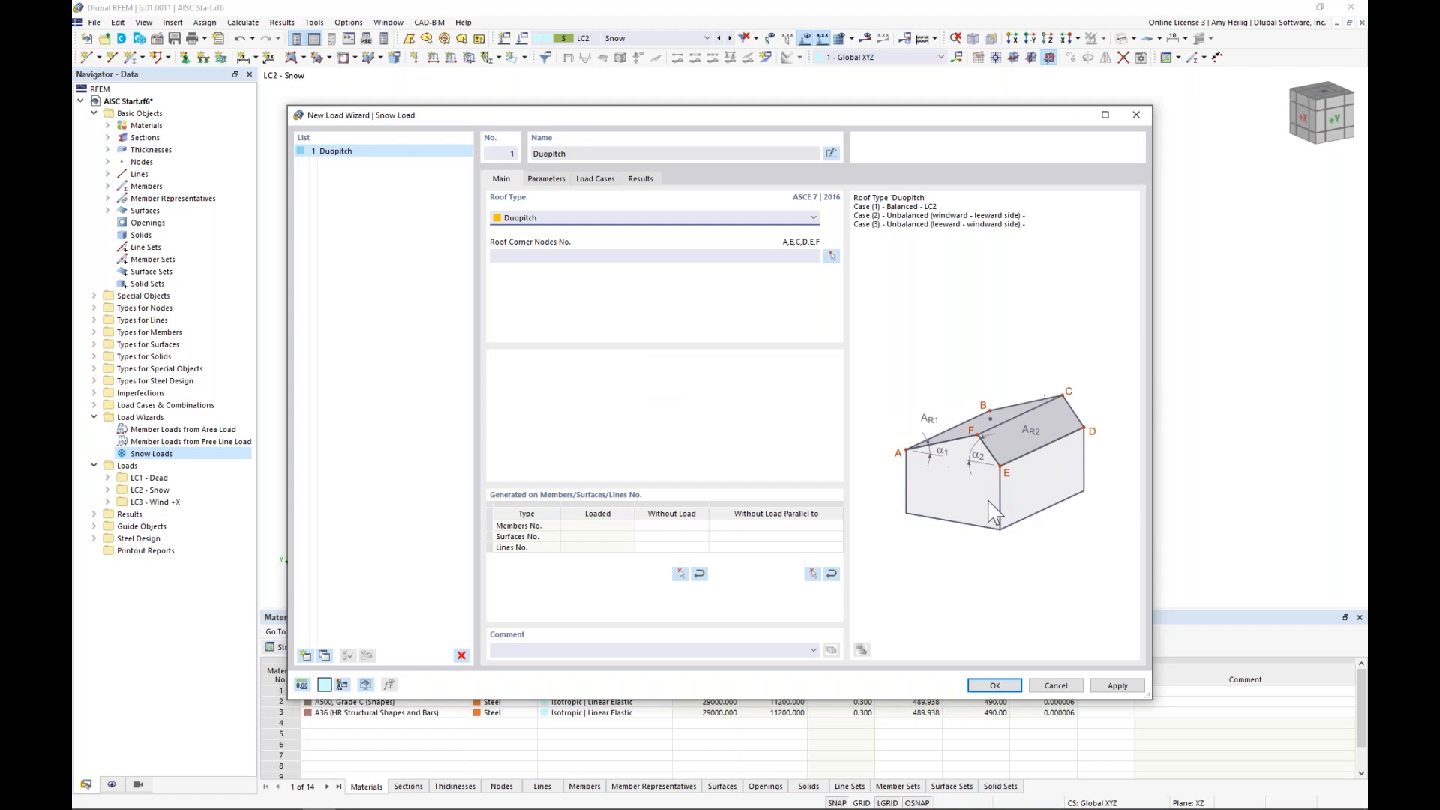
Step: Assign the six roof corner nodes 35, 2, 5, 4, 37 and 38 to the duopitch snow load, following corners A to F
left_click(832, 257)
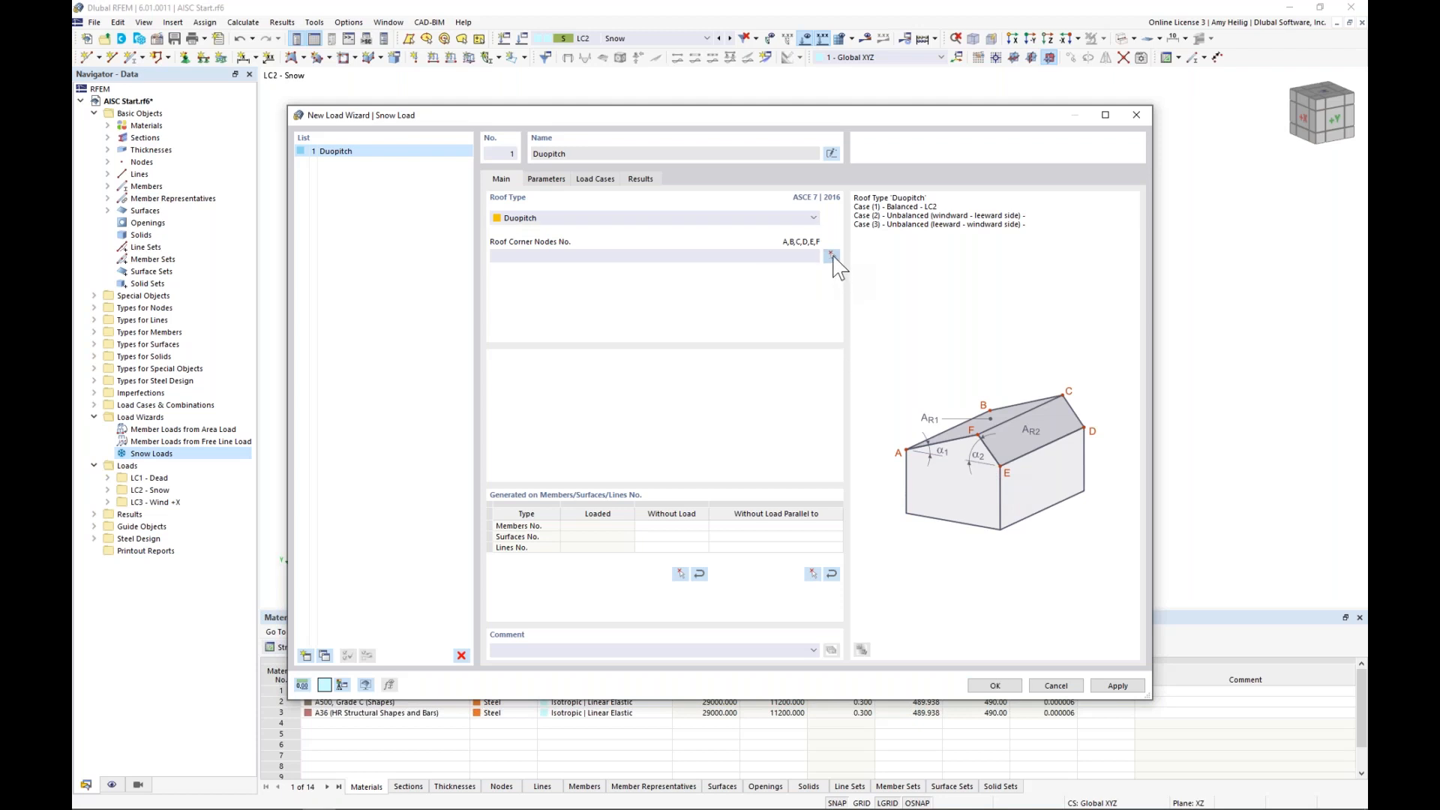
left_click(381, 242)
left_click(681, 370)
left_click(870, 315)
left_click(1060, 299)
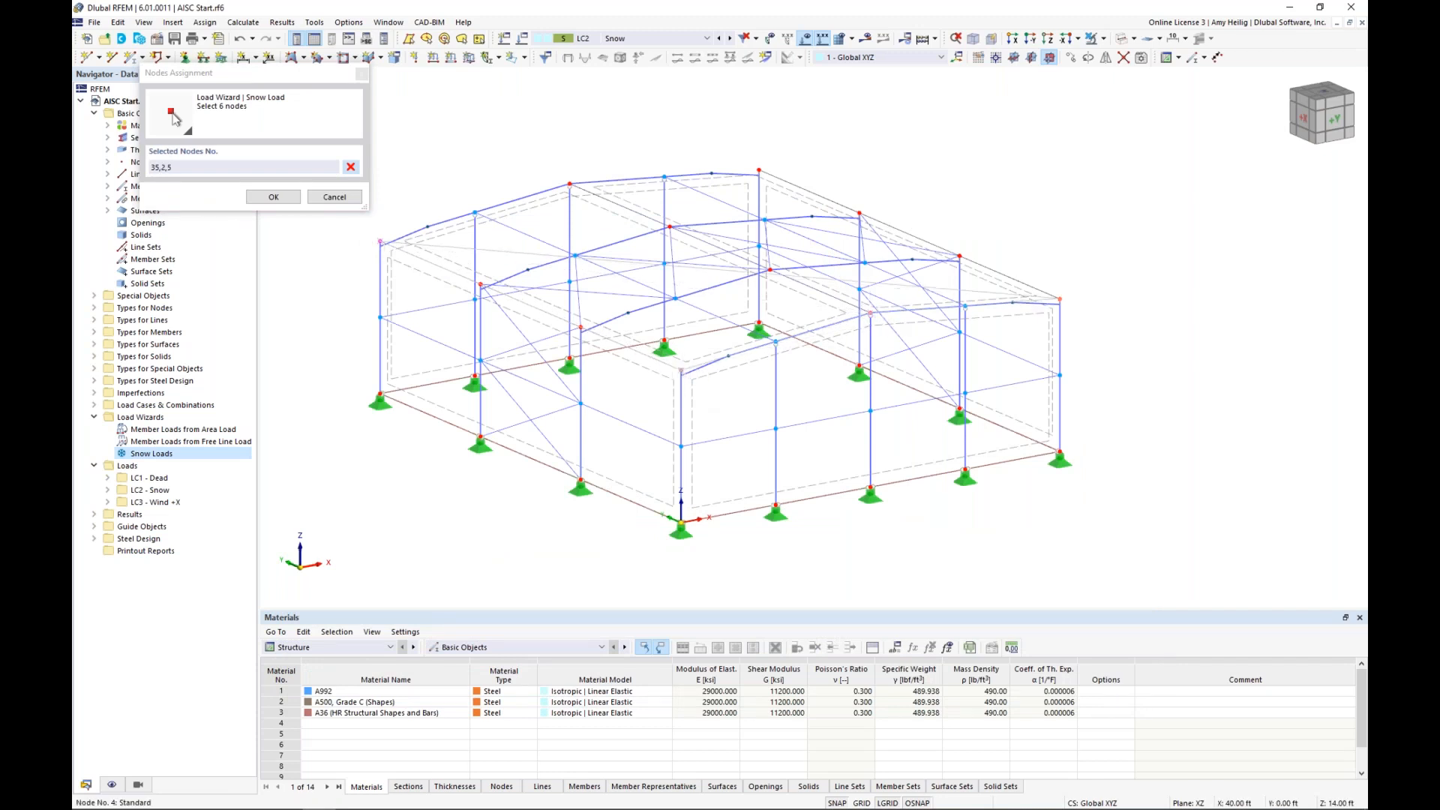
left_click(759, 171)
left_click(570, 183)
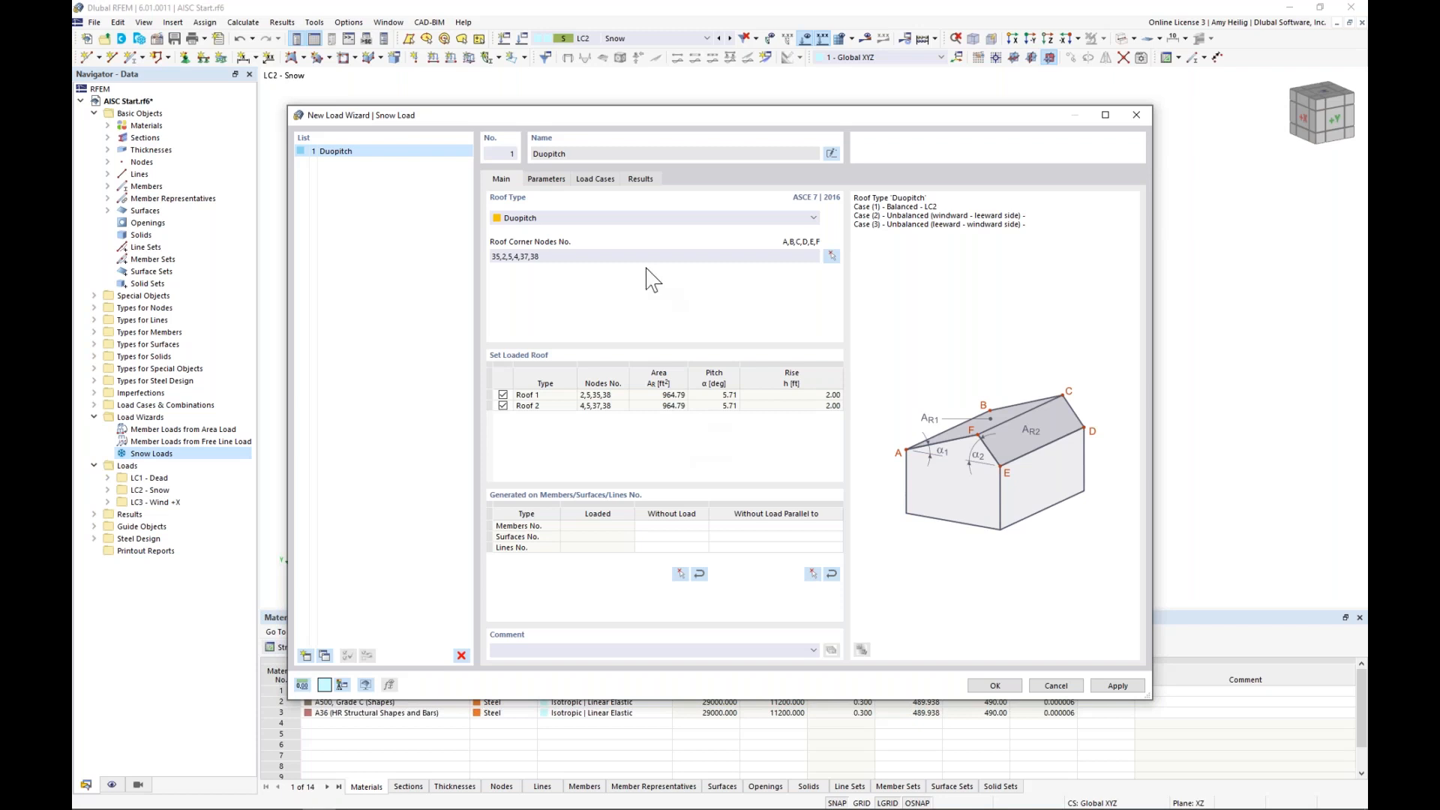
Step: Review the snow parameters, exclude both unbalanced cases so only the balanced case generates into LC2 Snow, and accept the wizard
left_click(549, 179)
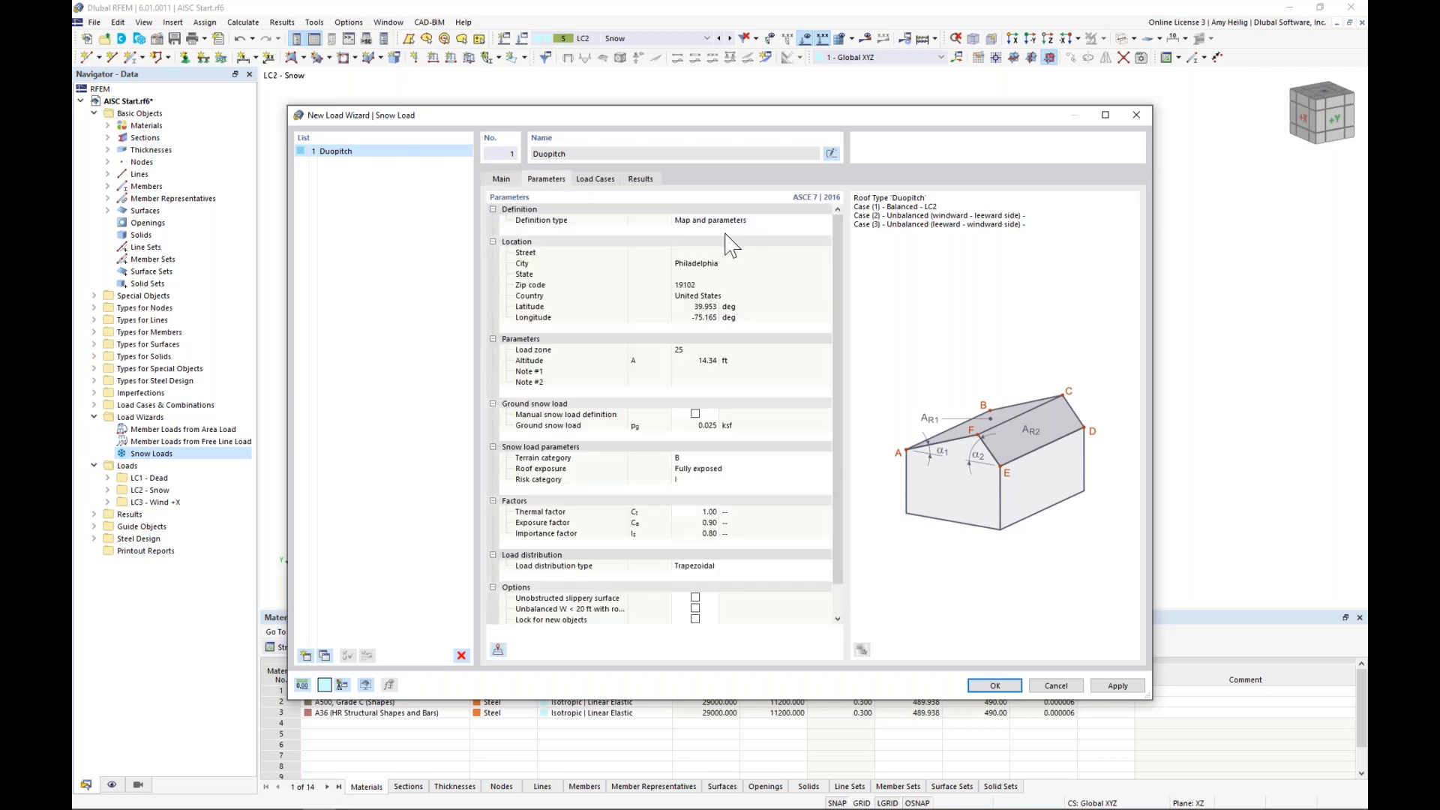
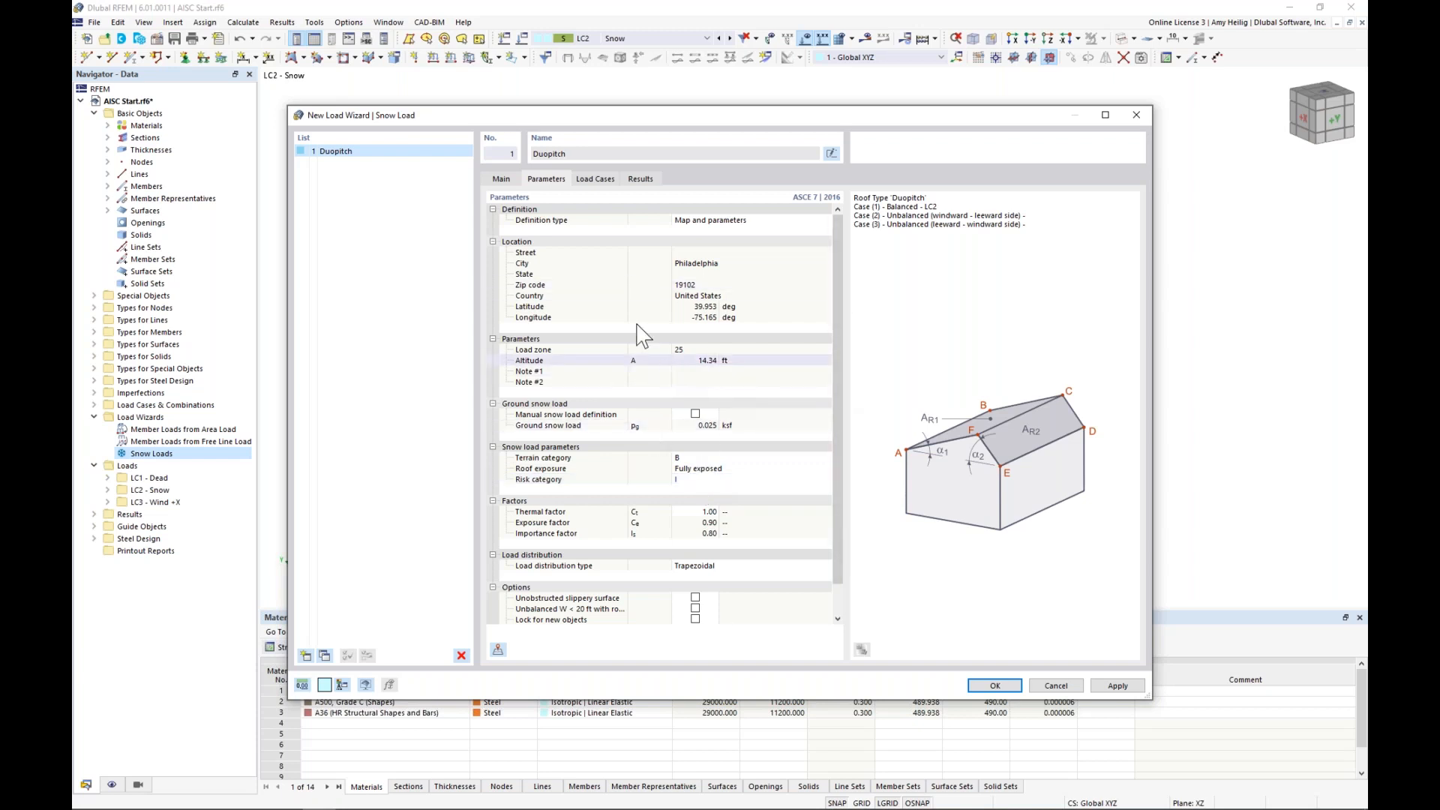
left_click(597, 178)
left_click_drag(594, 215, 669, 215)
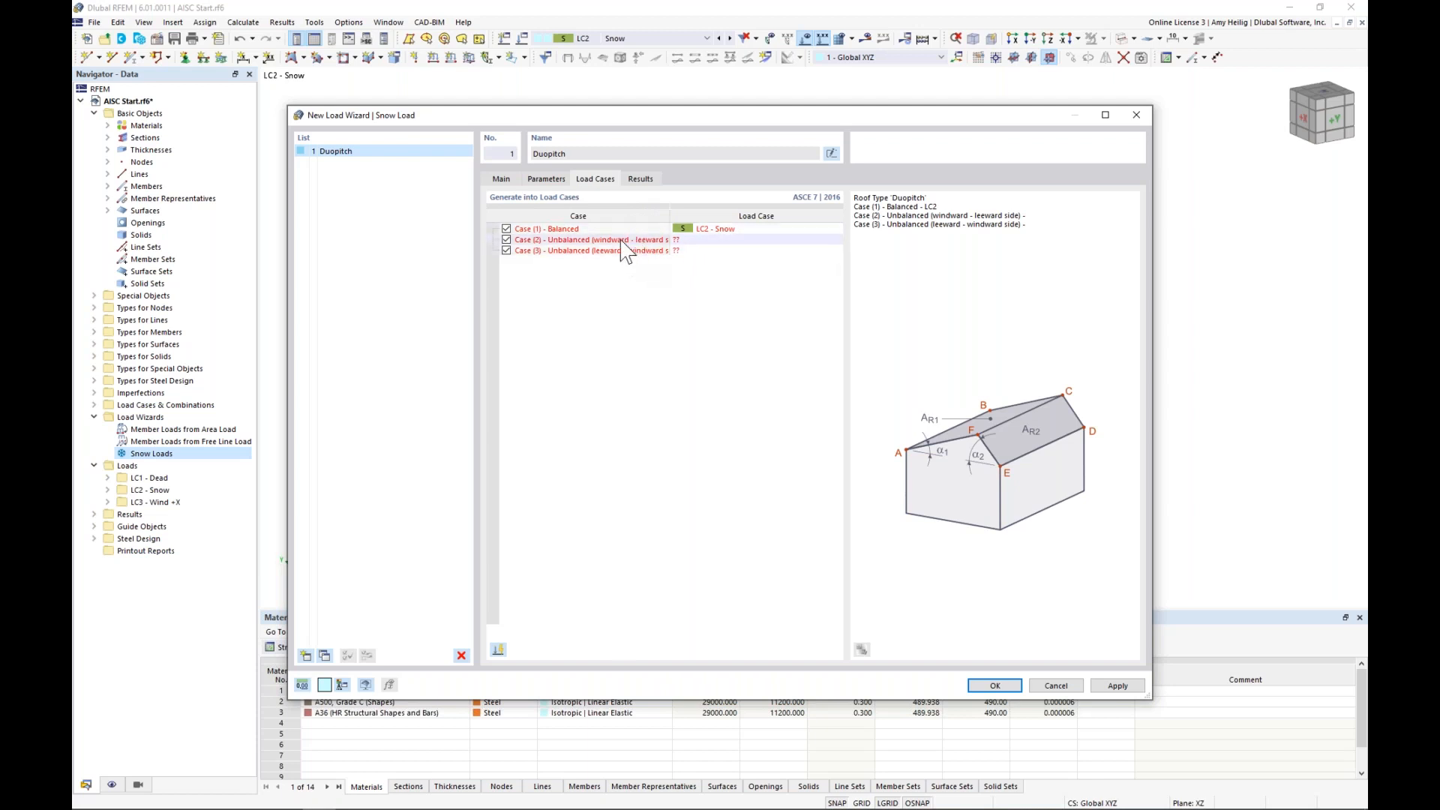
left_click(506, 251)
left_click(506, 239)
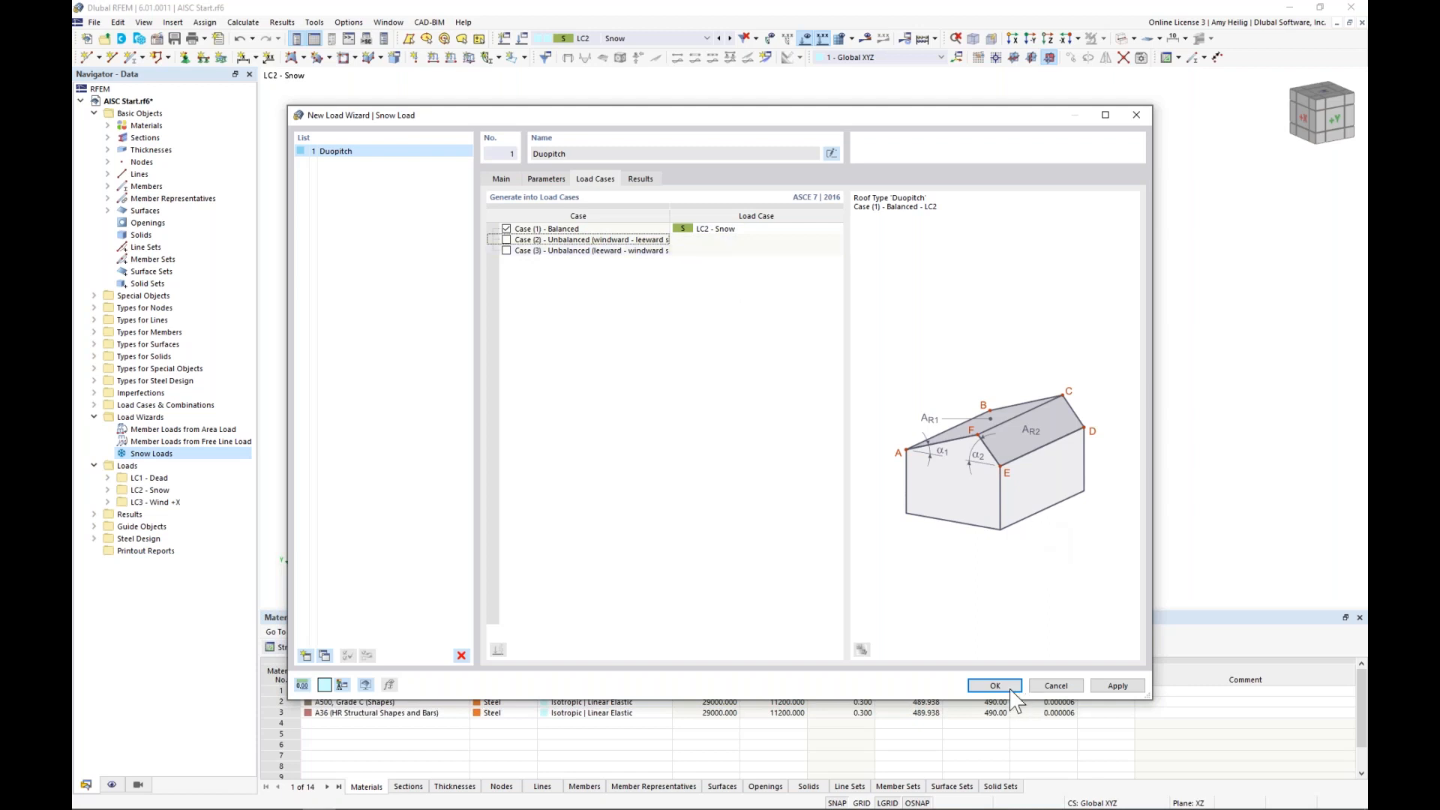
key("Return")
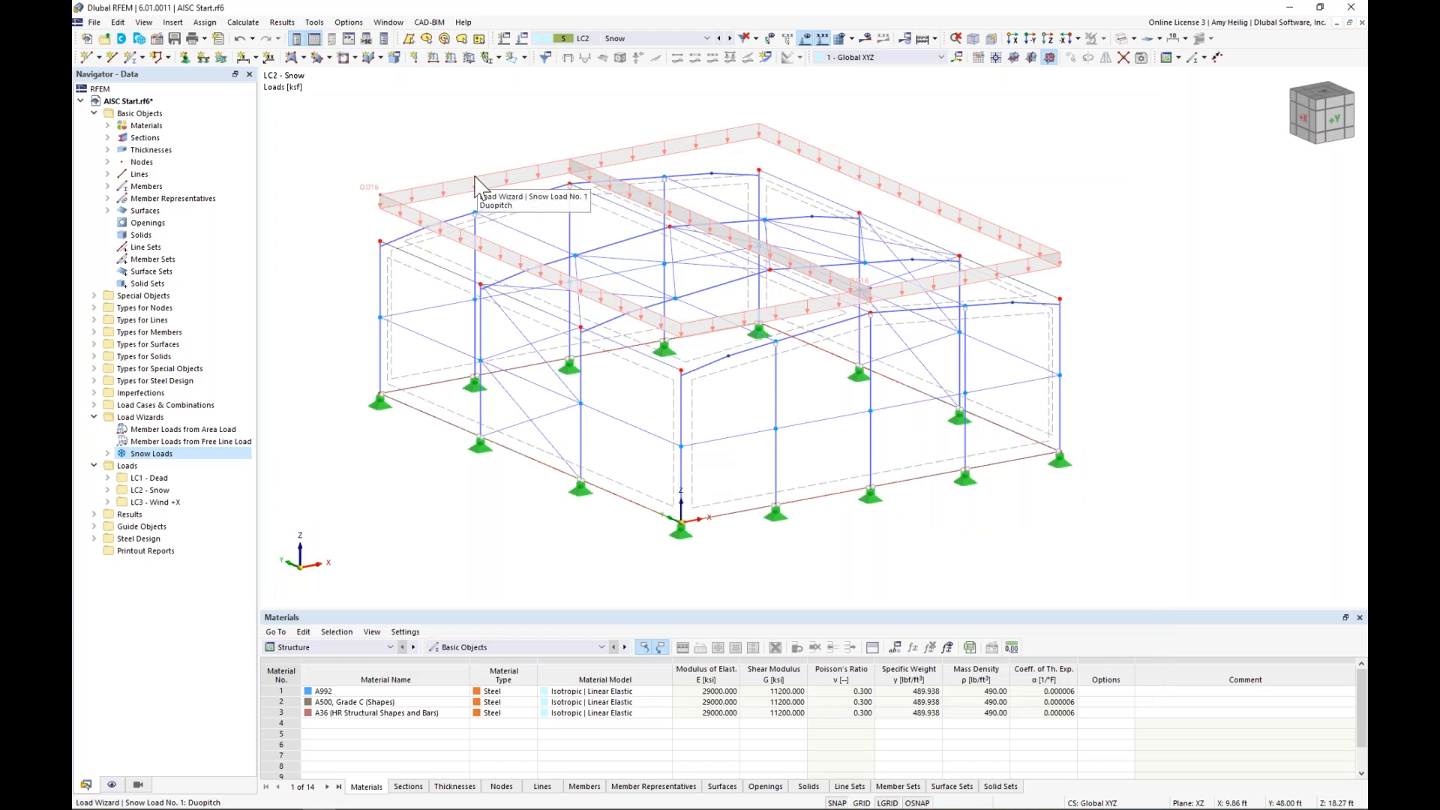
Step: Display the generated roof snow load separately and show the load transfer surfaces' loads as distributed on the members
right_click(476, 181)
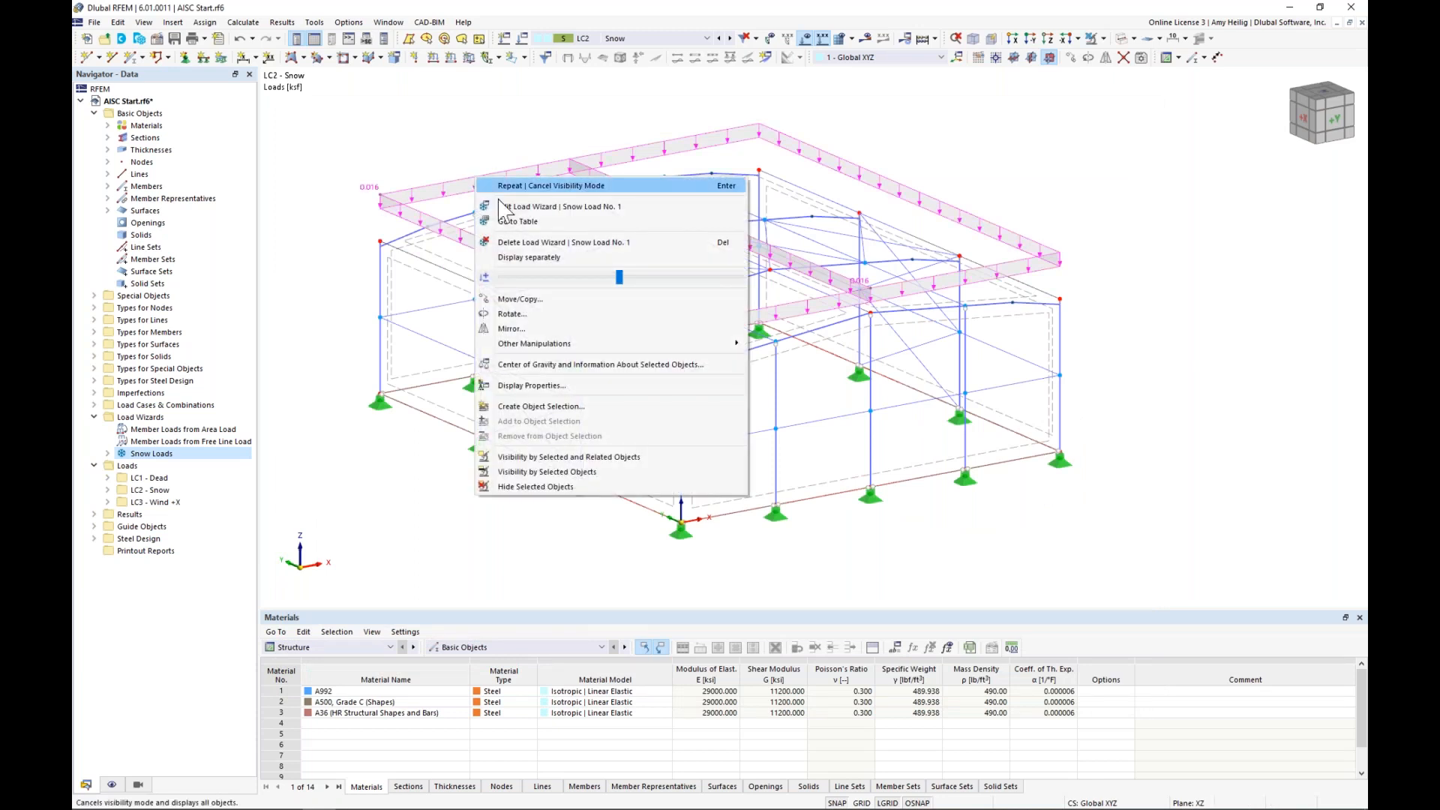
left_click(519, 257)
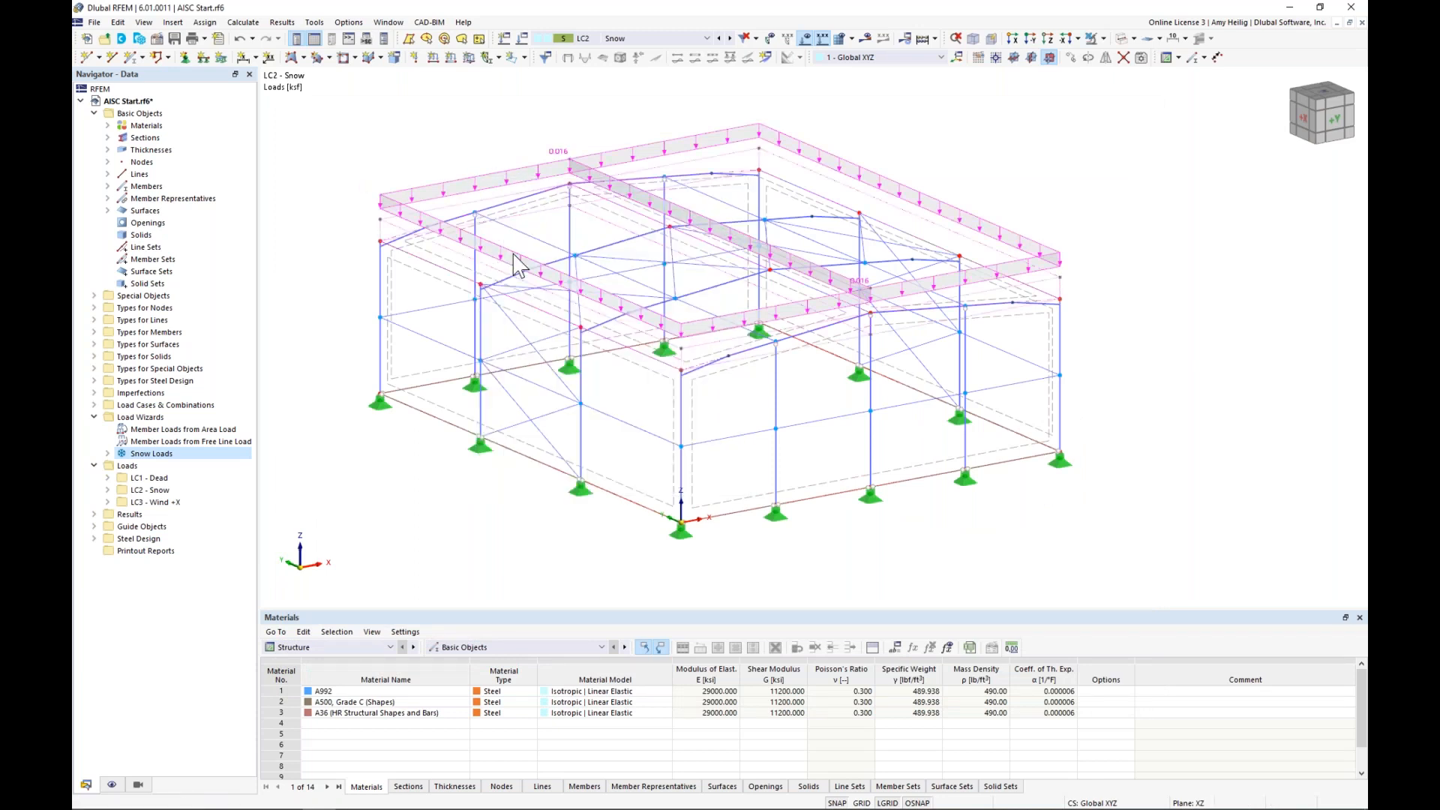
left_click(113, 784)
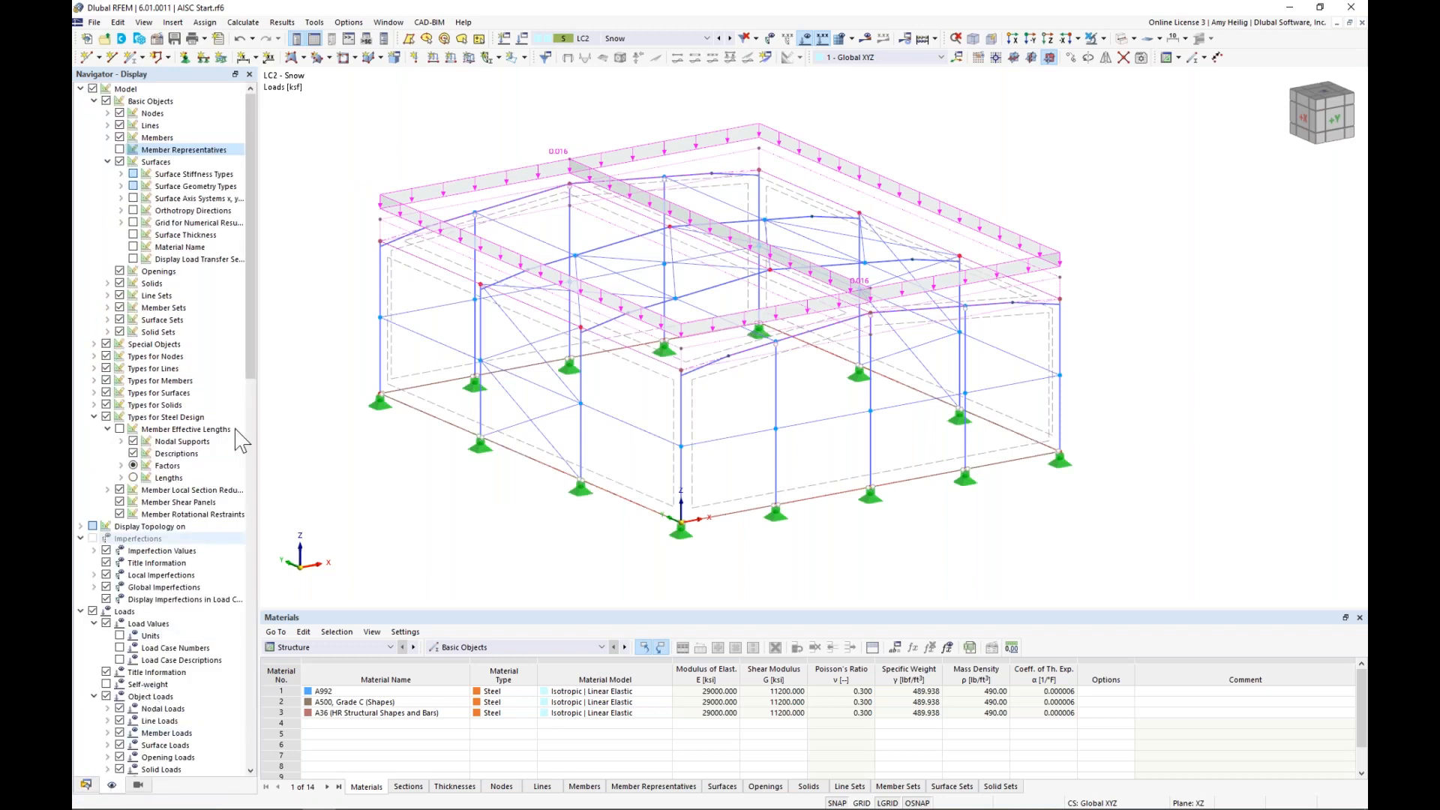
left_click(93, 417)
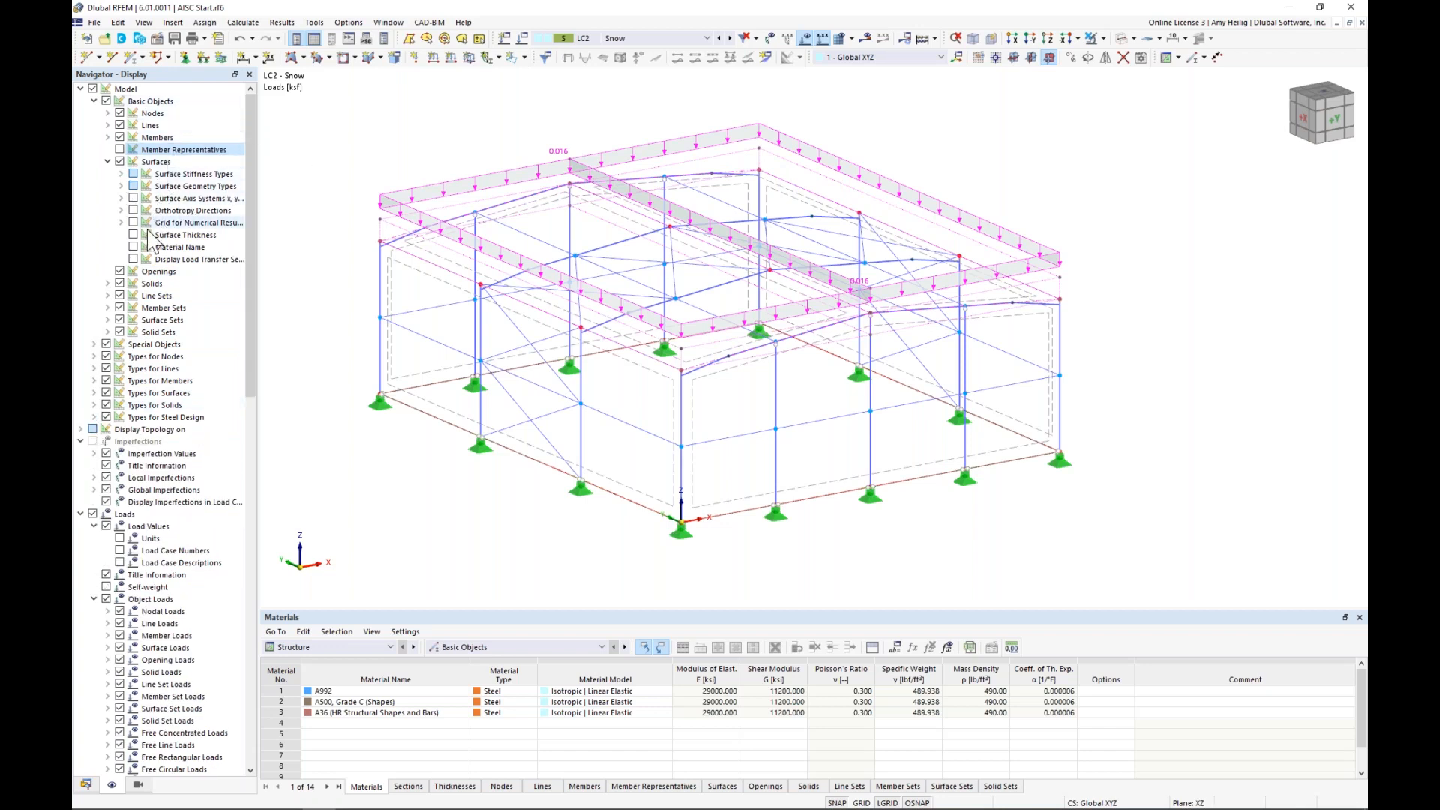
left_click(133, 260)
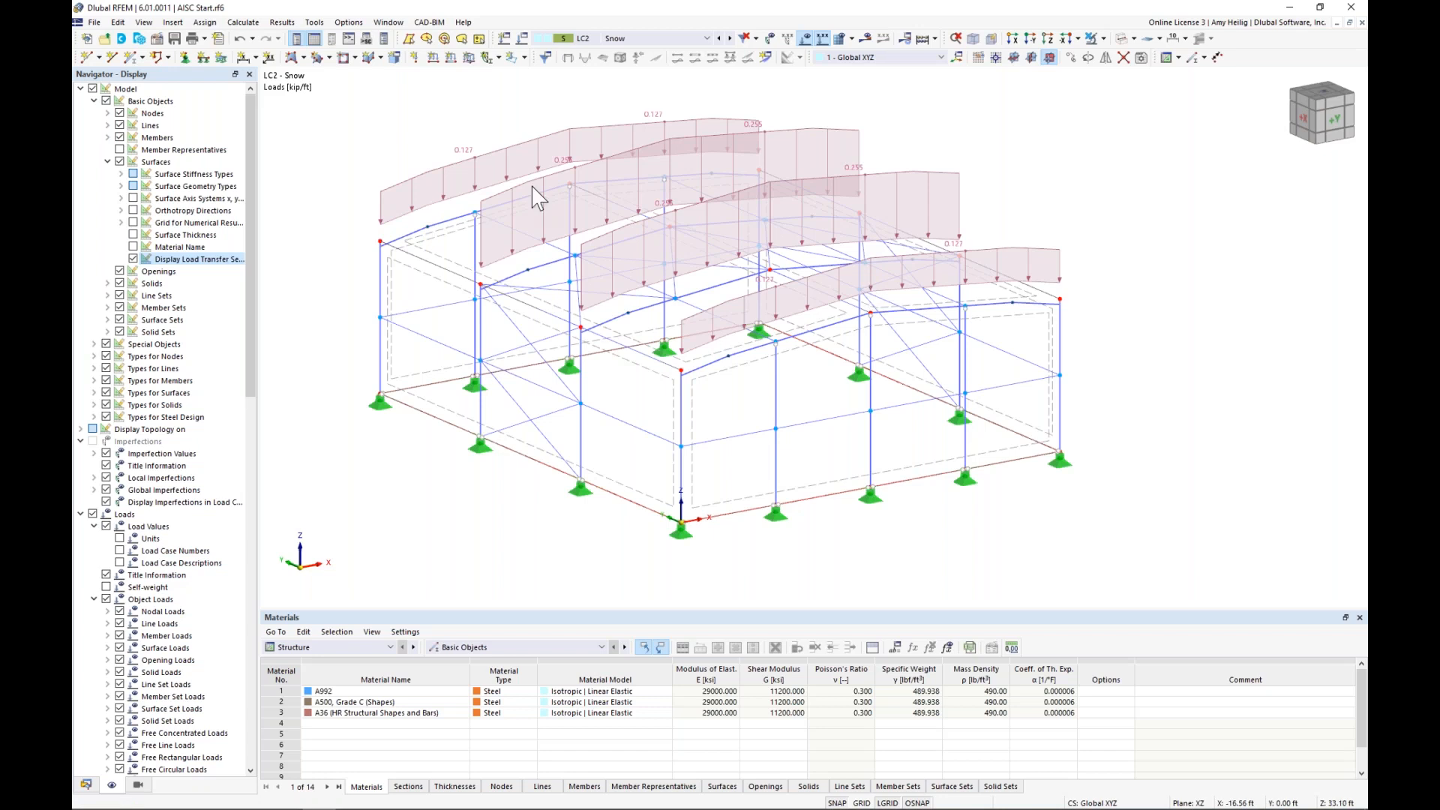
Step: Check the distributed member loads in LC1 Dead, return to LC2 Snow, and restore the surface load display
left_click(719, 38)
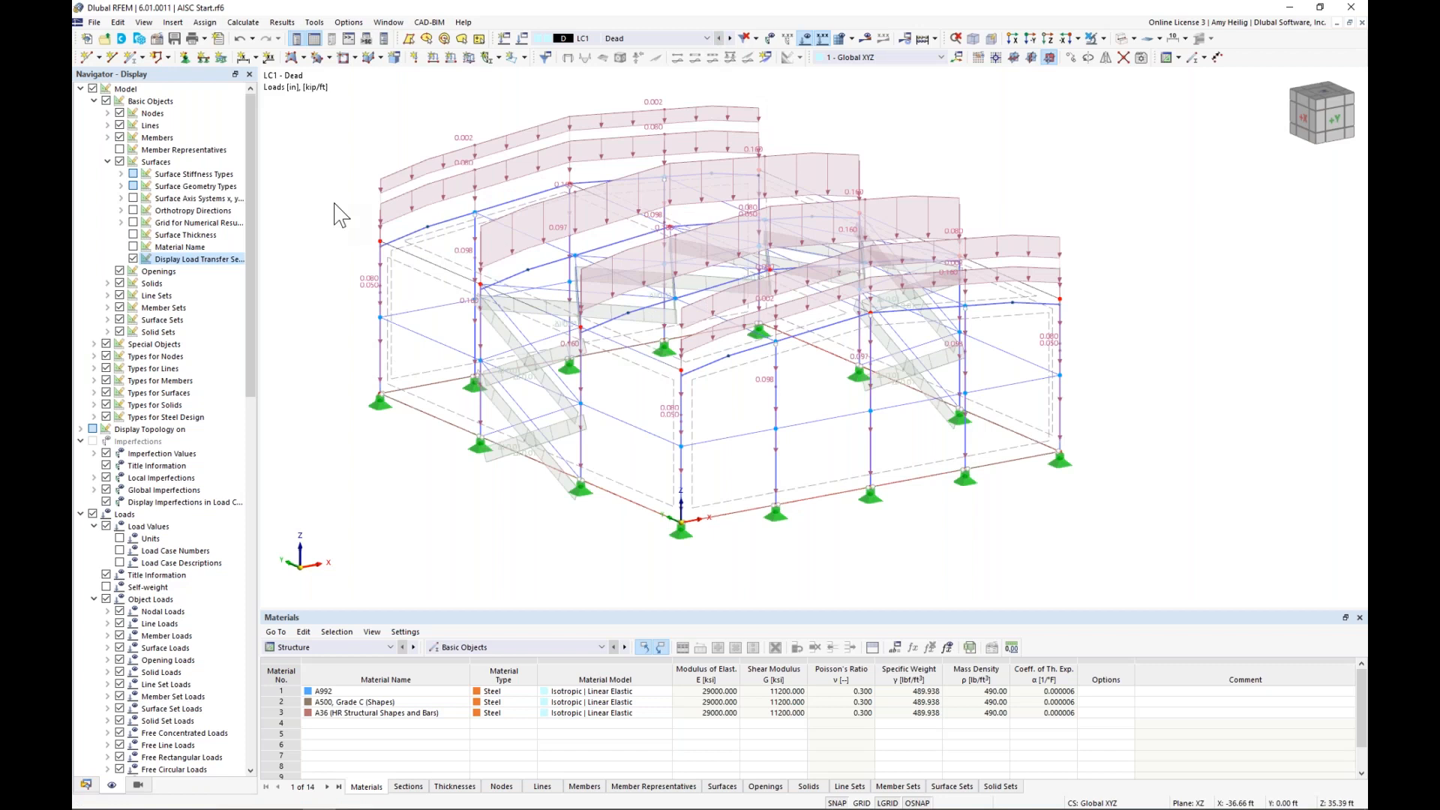
left_click(729, 38)
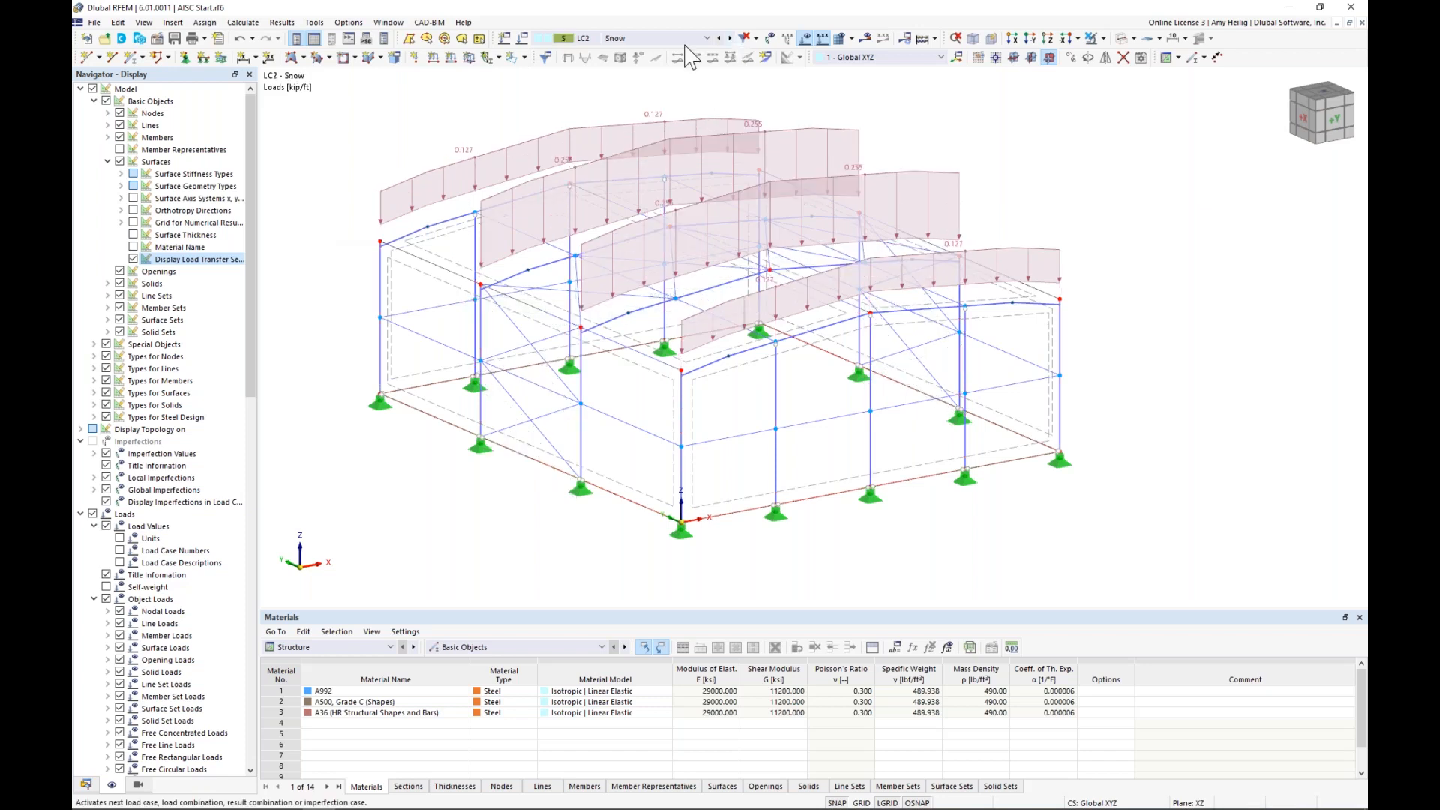
left_click(133, 258)
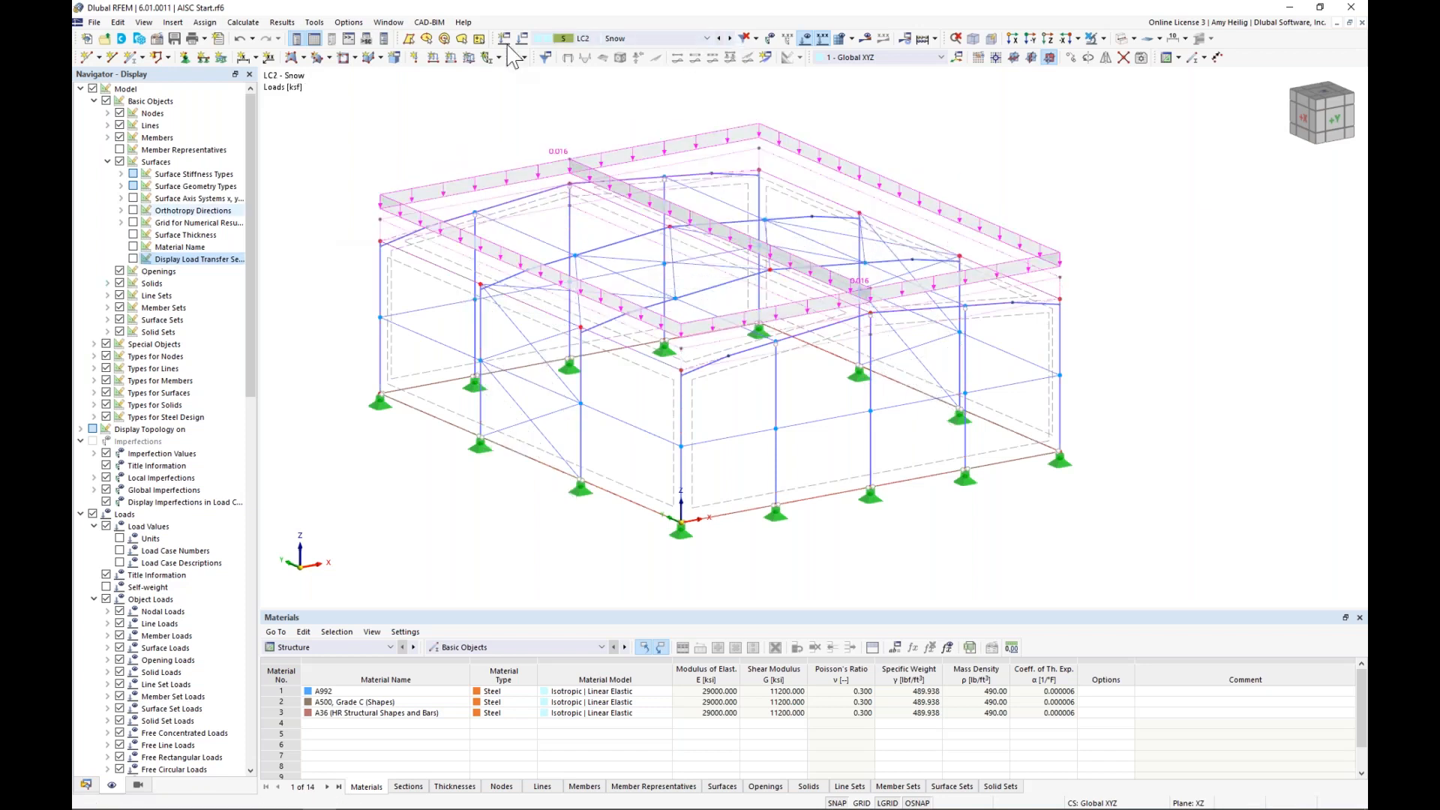
Step: Make LC3 Wind +X current and define a new uniform surface load of 0.015 ksf acting globally in X on true area
left_click(729, 38)
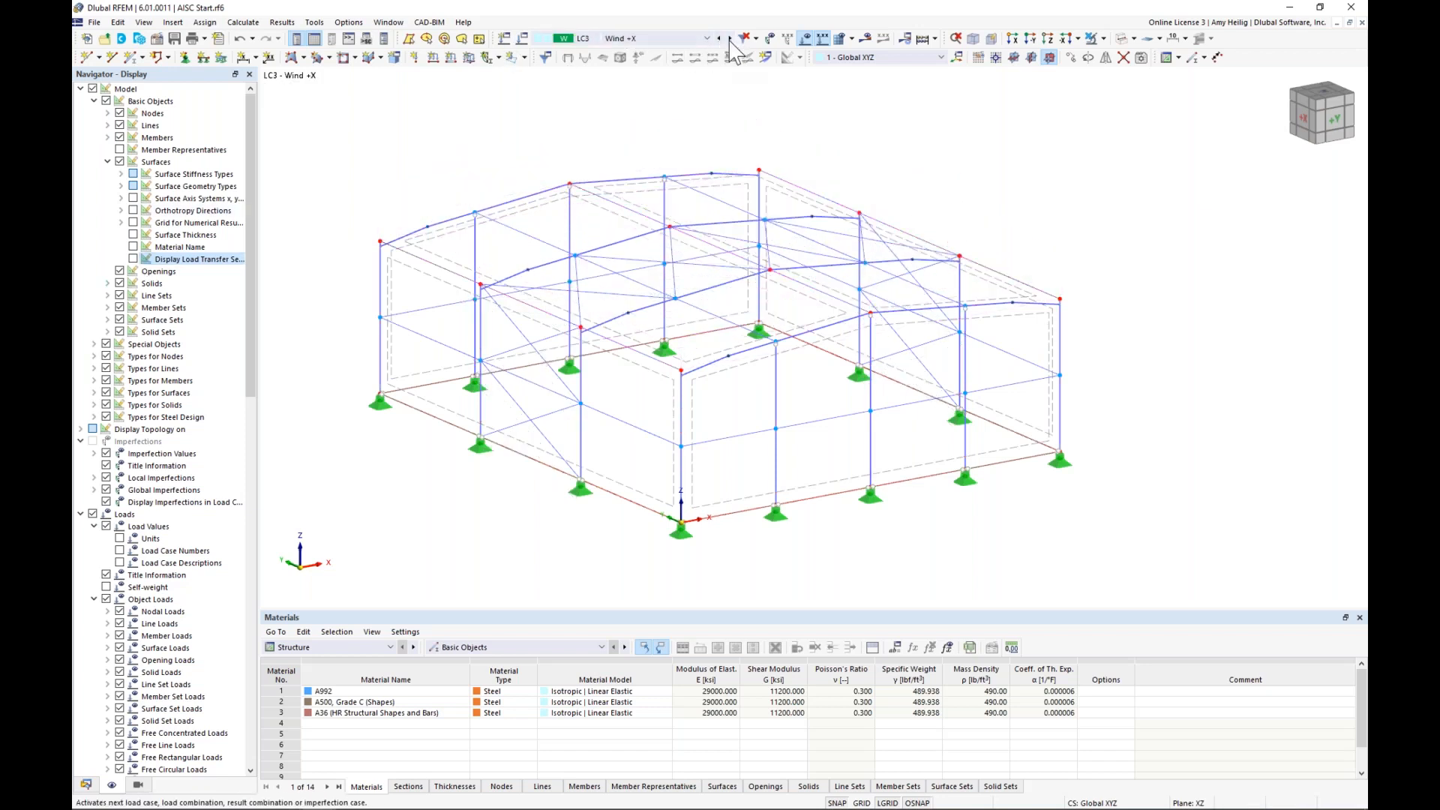
left_click(87, 785)
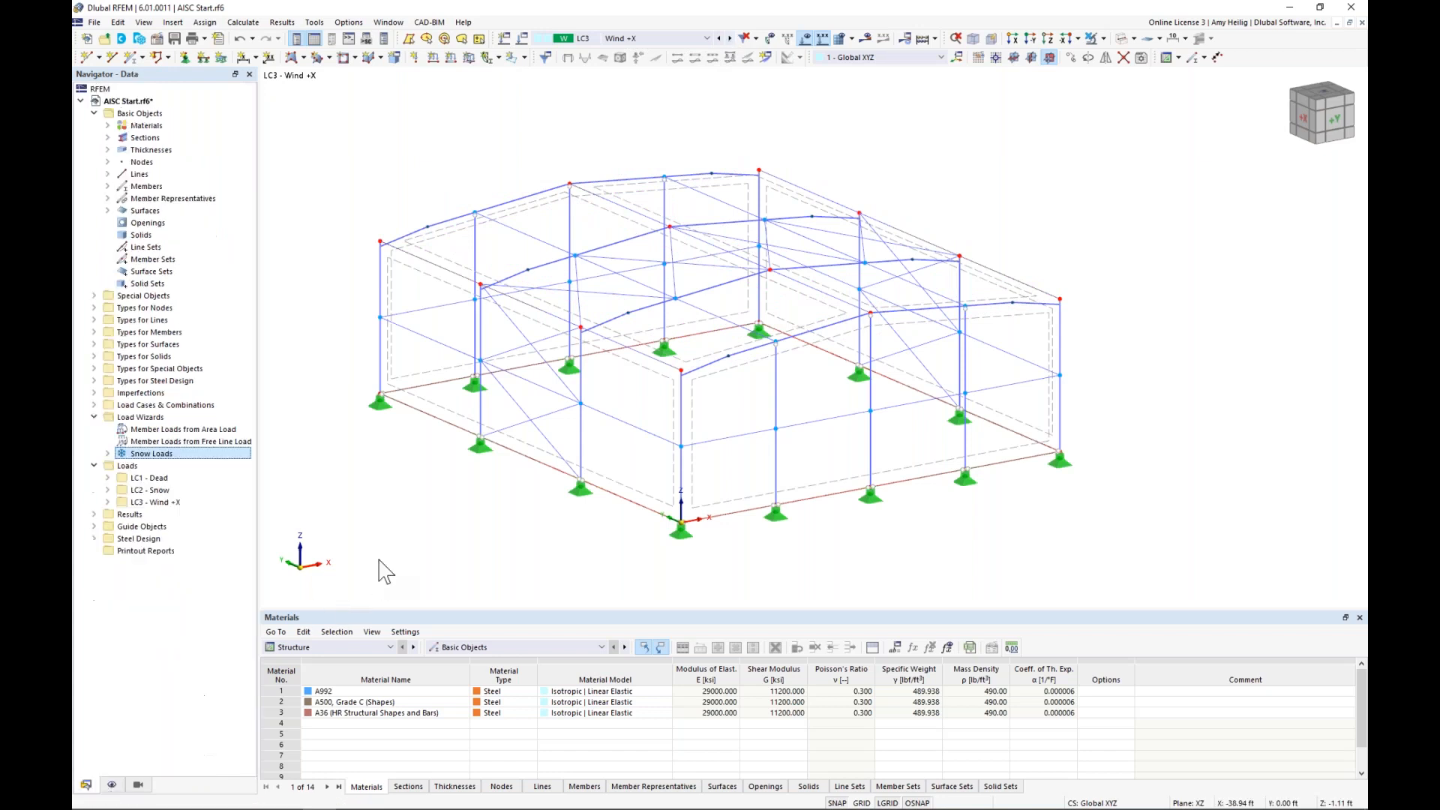
middle_click_drag(418, 526, 462, 492)
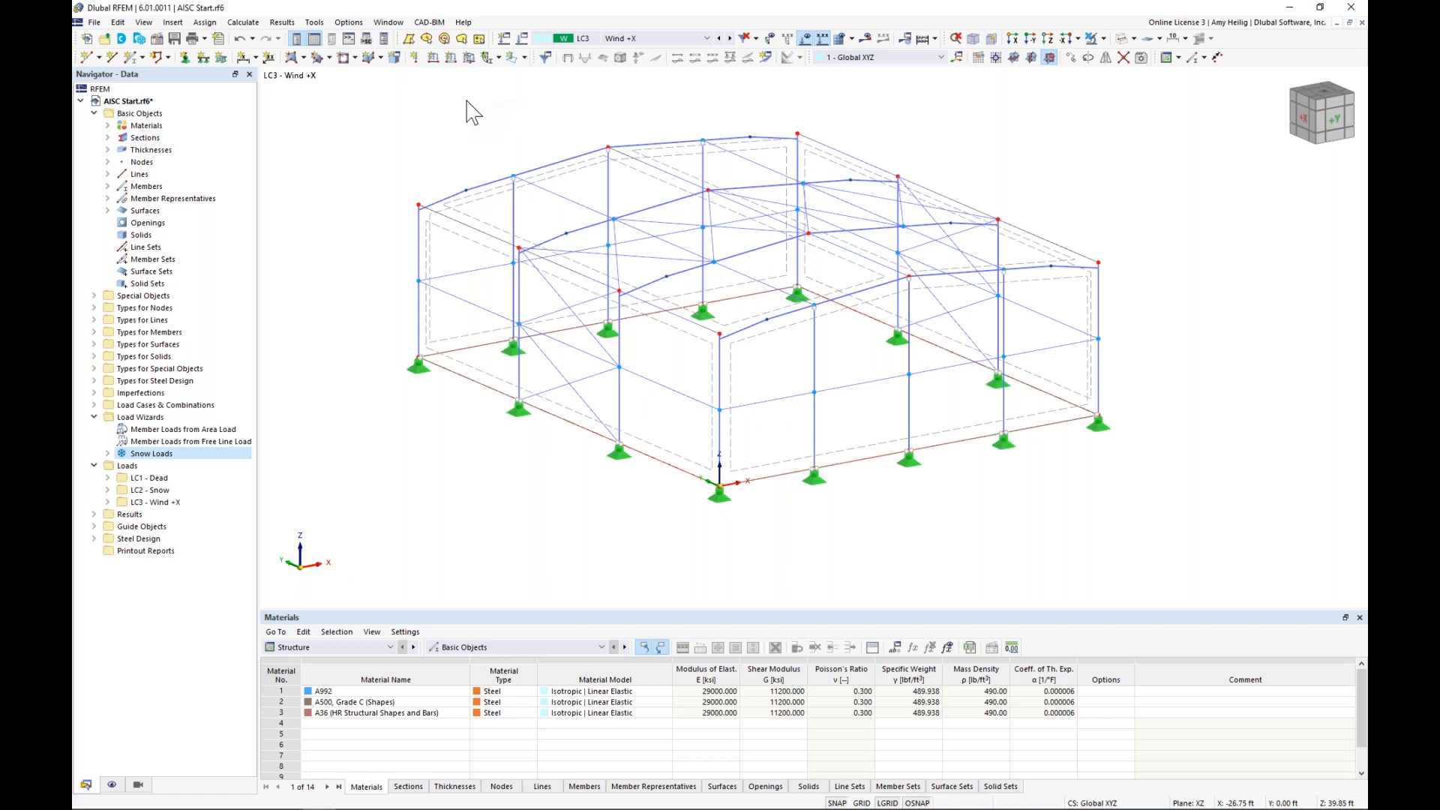
left_click(469, 58)
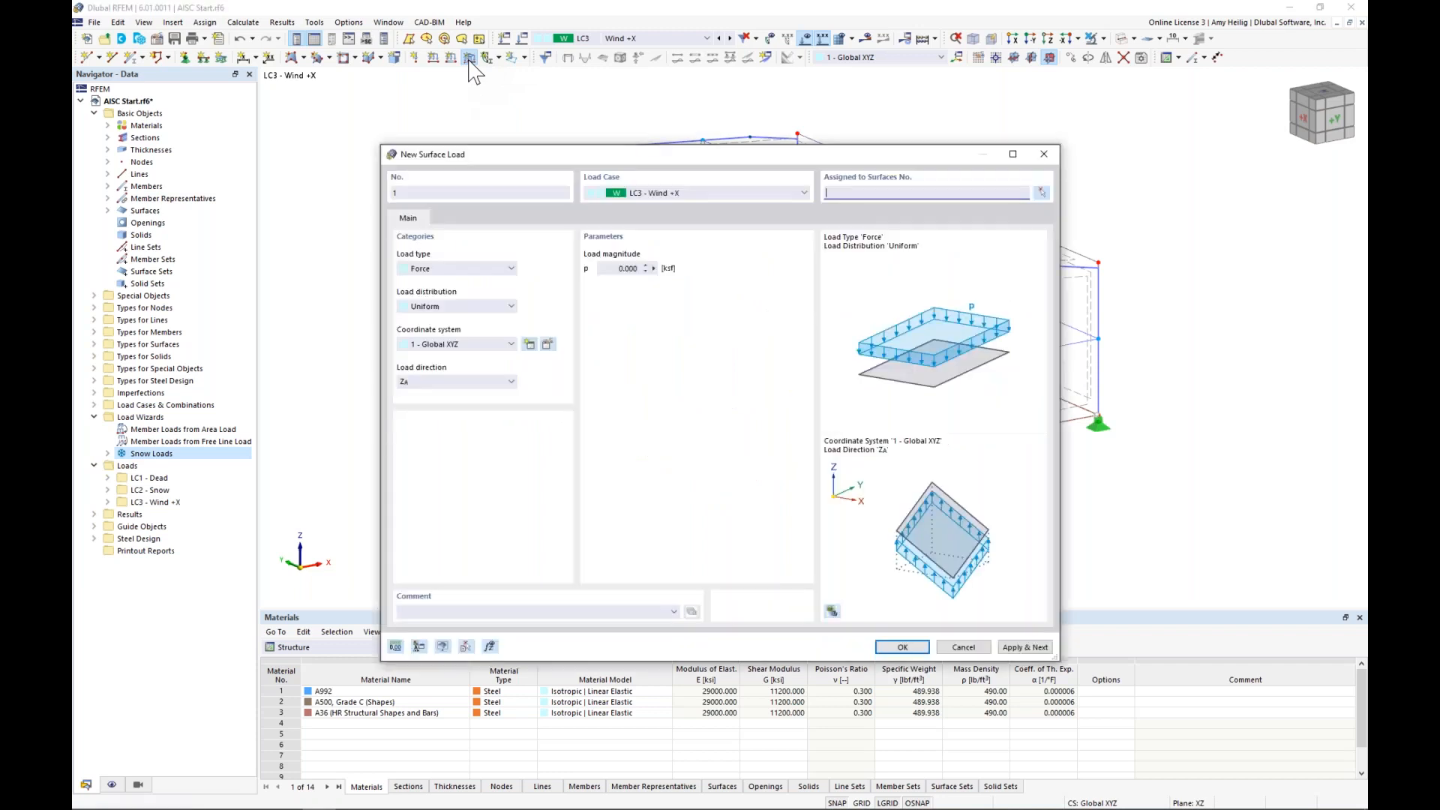
left_click(613, 269)
left_click(499, 383)
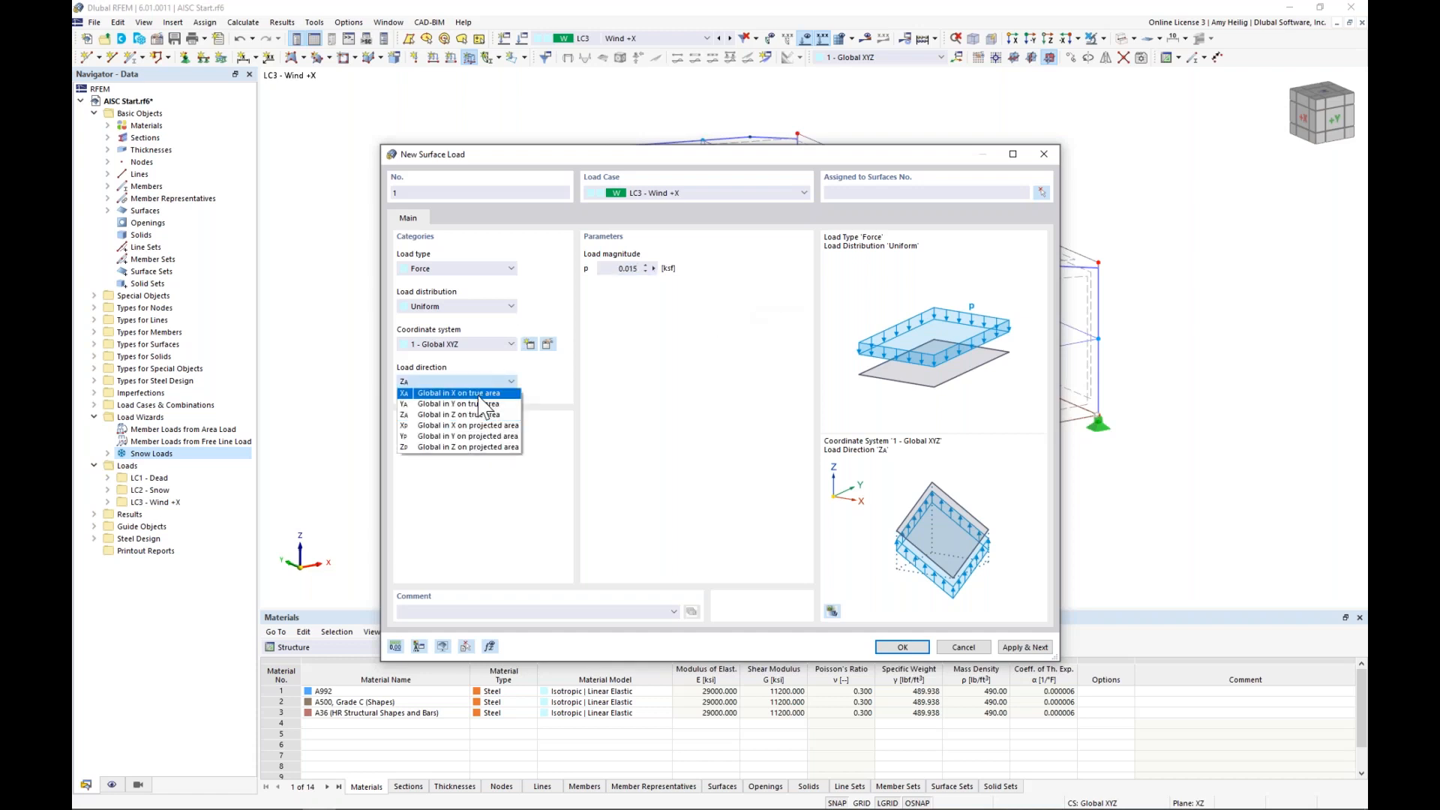
left_click(480, 394)
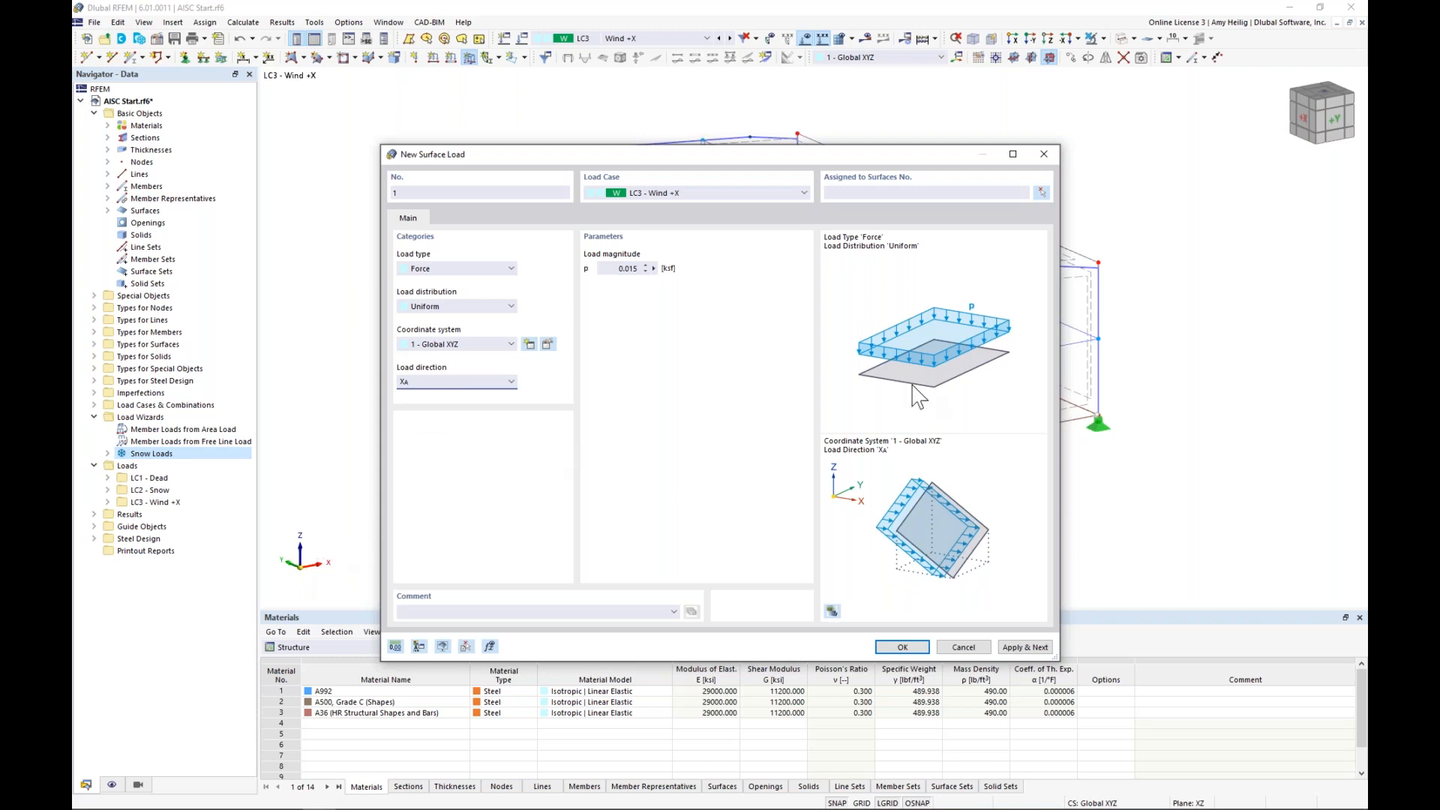
Step: Assign the 0.015 ksf wind load to surface No. 4, the windward wall, and apply it, continuing with another surface load
left_click(1041, 193)
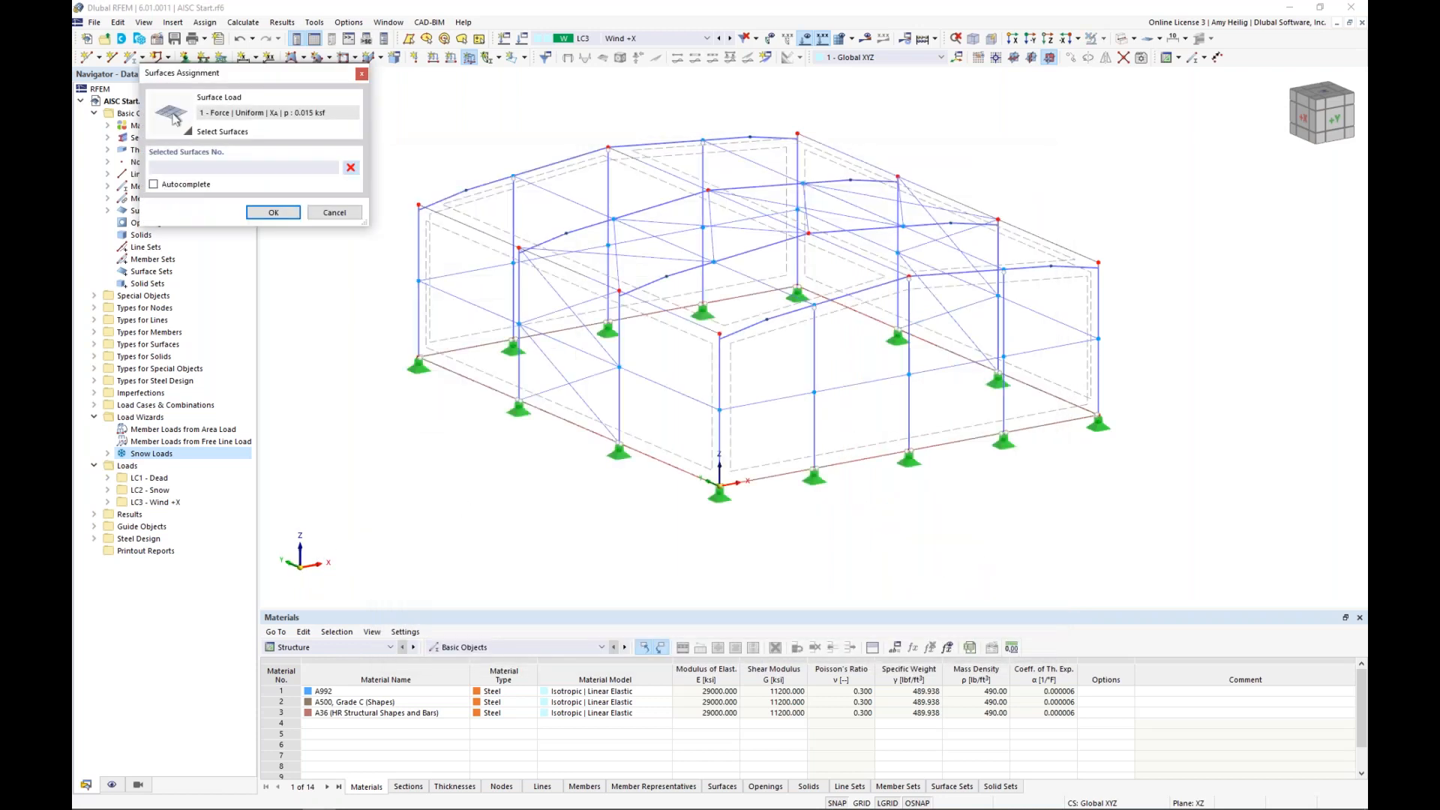
left_click(673, 450)
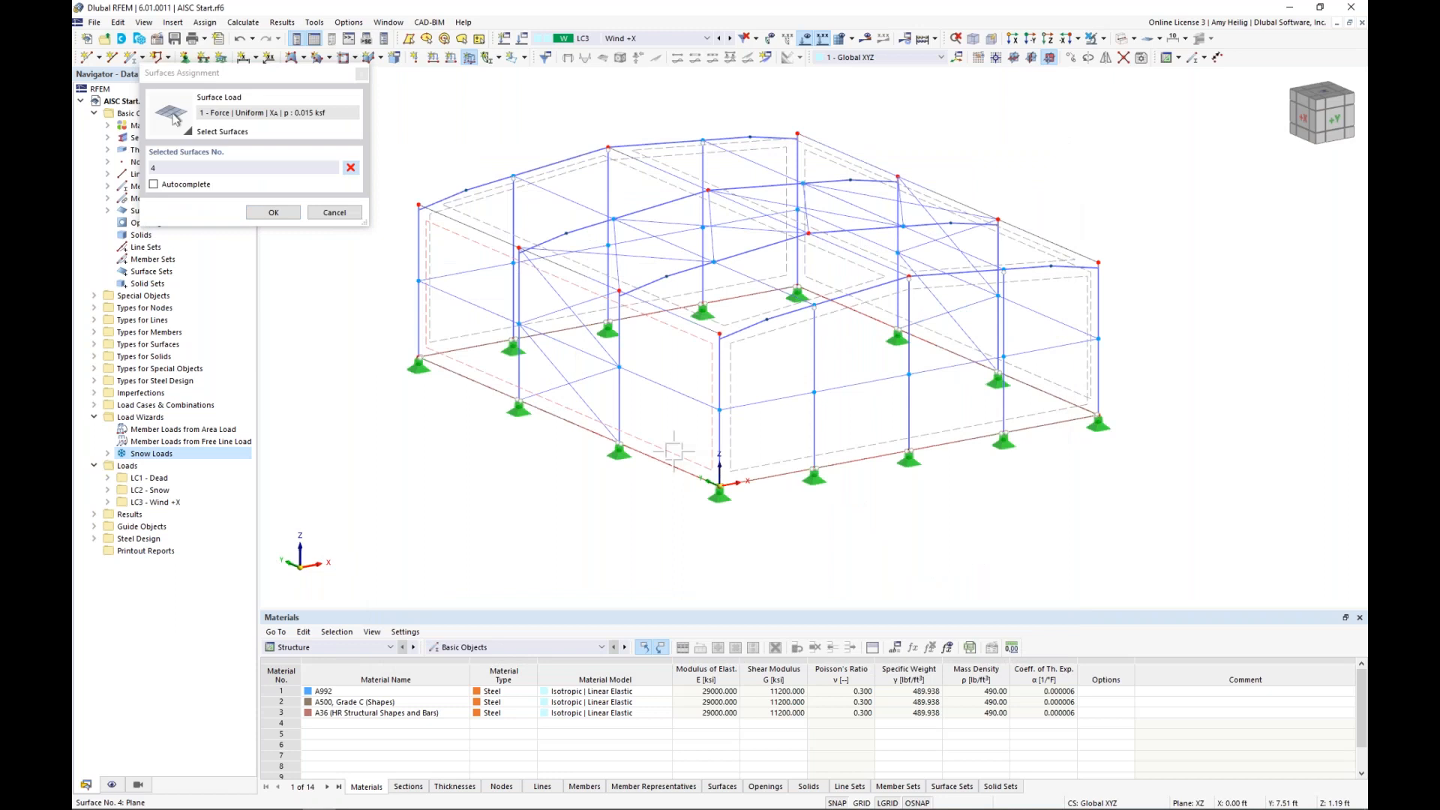
left_click(276, 212)
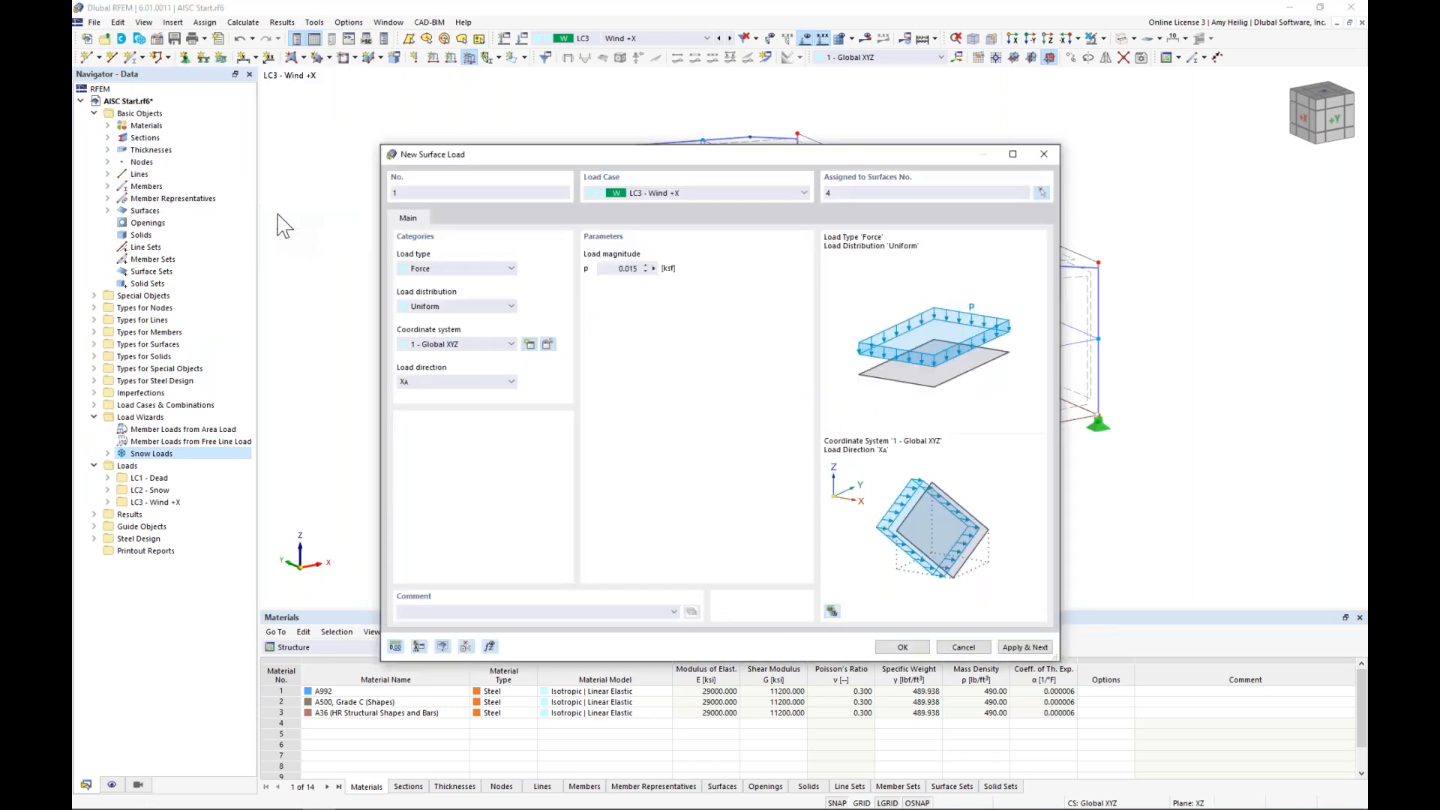
left_click(1043, 648)
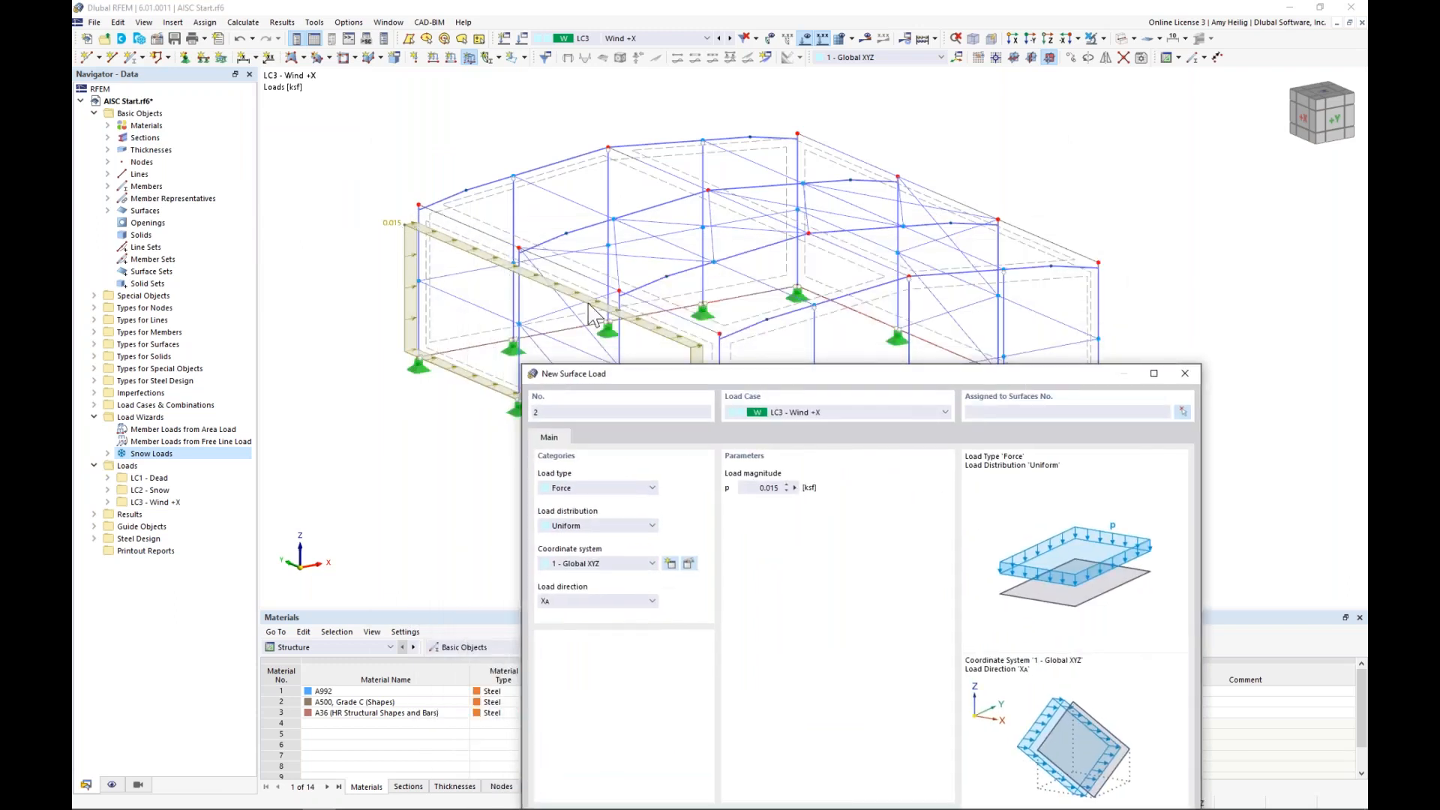
Step: Set the second LC3 surface load to 0.006 ksf in global X and assign it to surface No. 2, the leeward wall
left_click(664, 278)
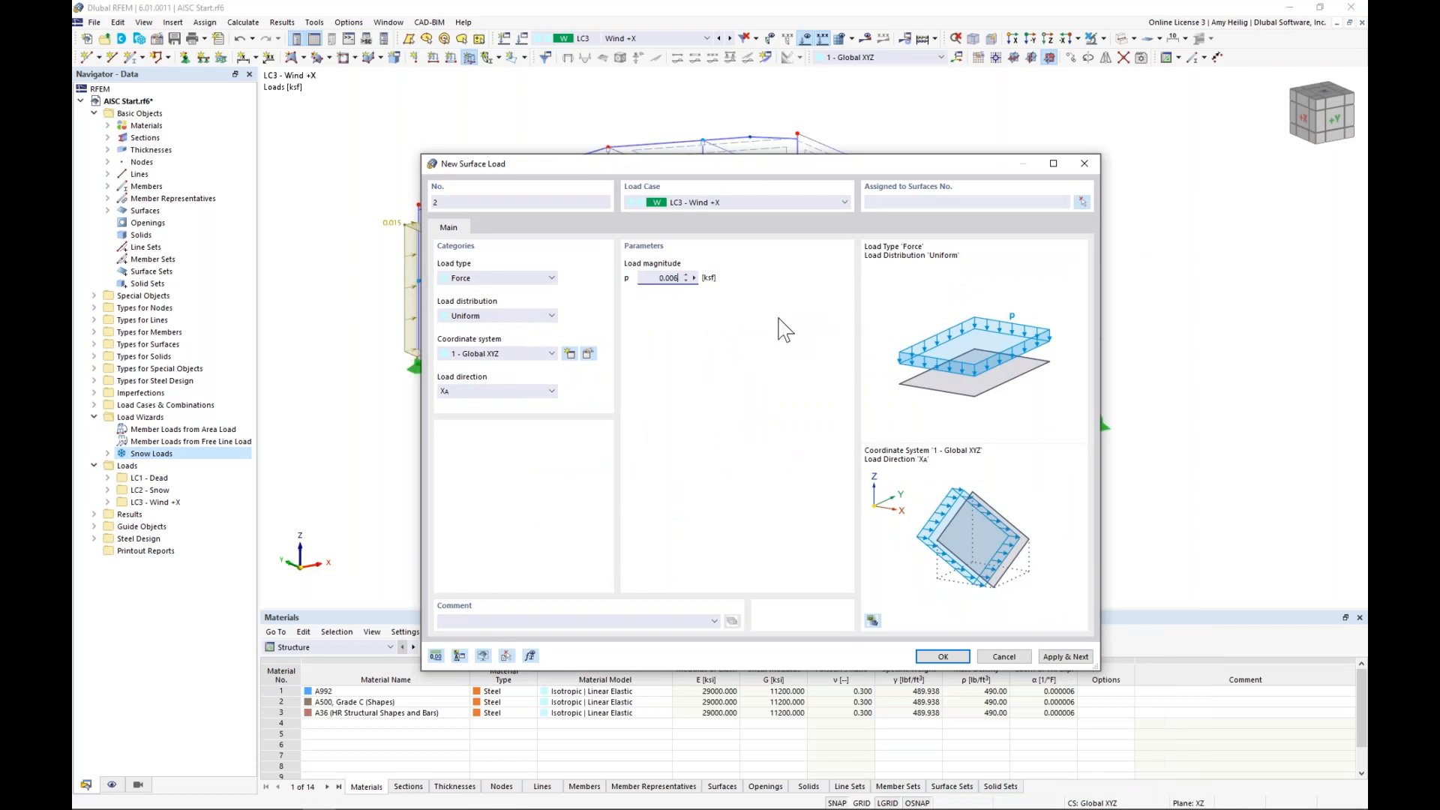
left_click(1080, 202)
left_click(1057, 390)
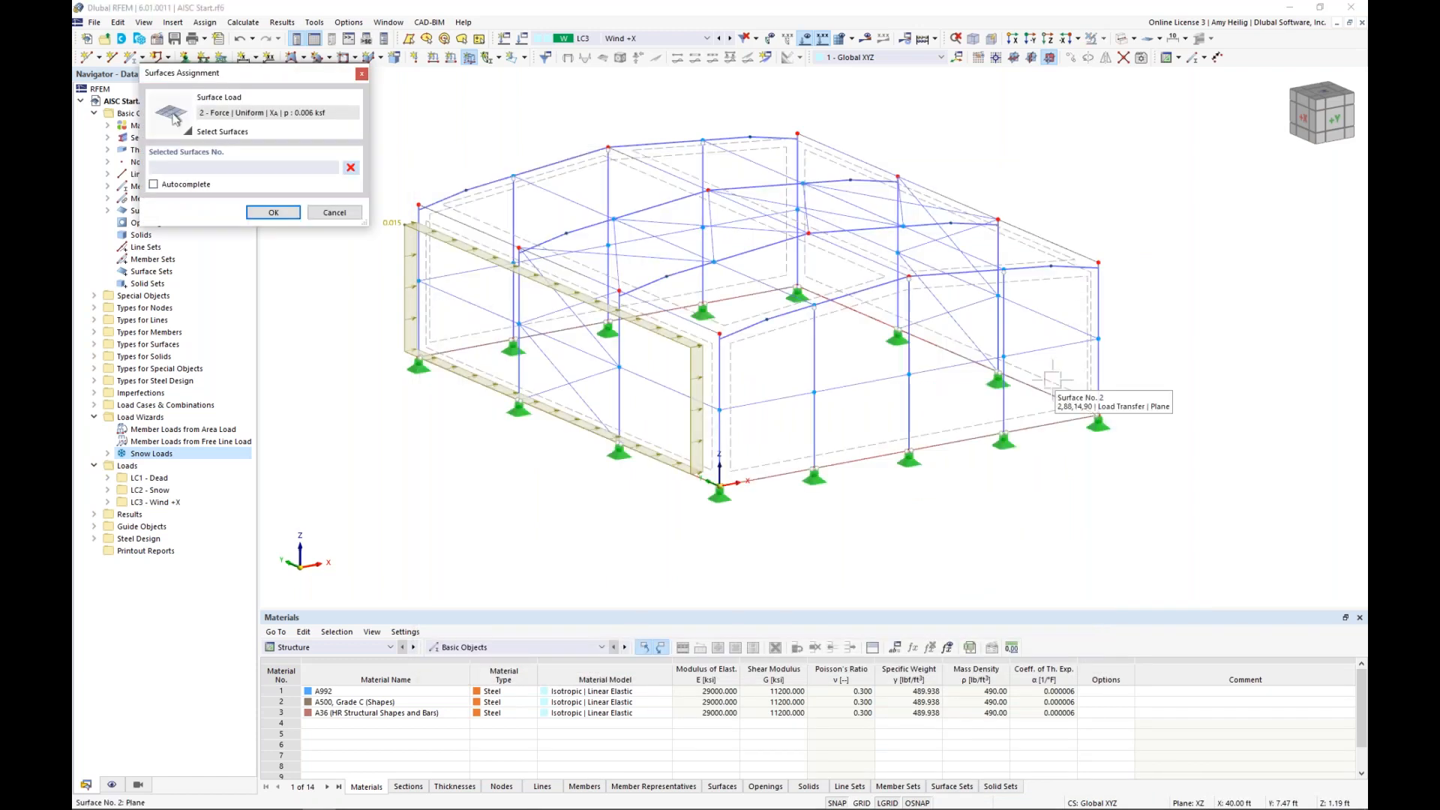
left_click(273, 212)
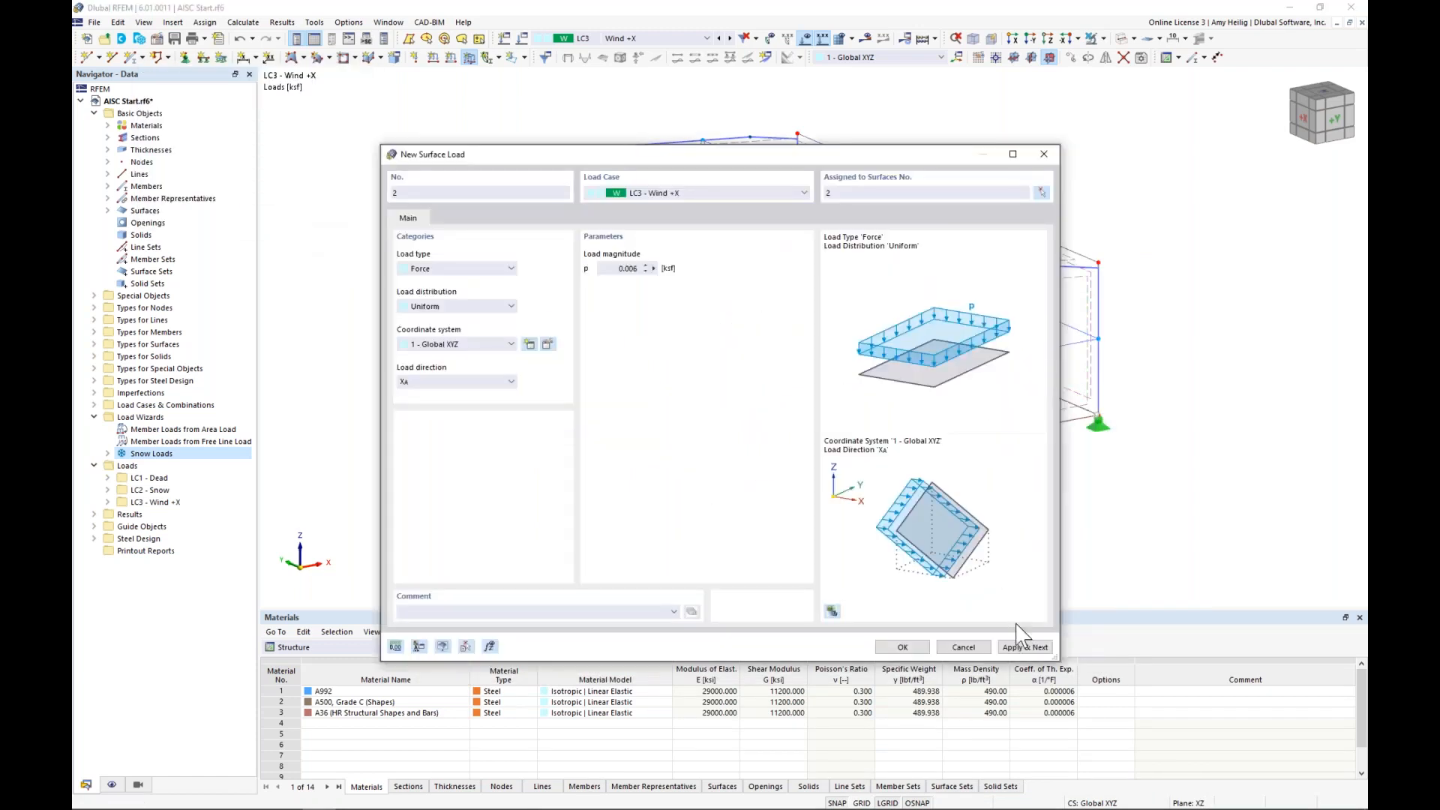
Step: Define a surface load of -0.008 ksf in global Y on true area and assign it to surface No. 1, the front gable wall
left_click_drag(947, 165, 942, 318)
left_click_drag(816, 307, 830, 142)
double_click(633, 257)
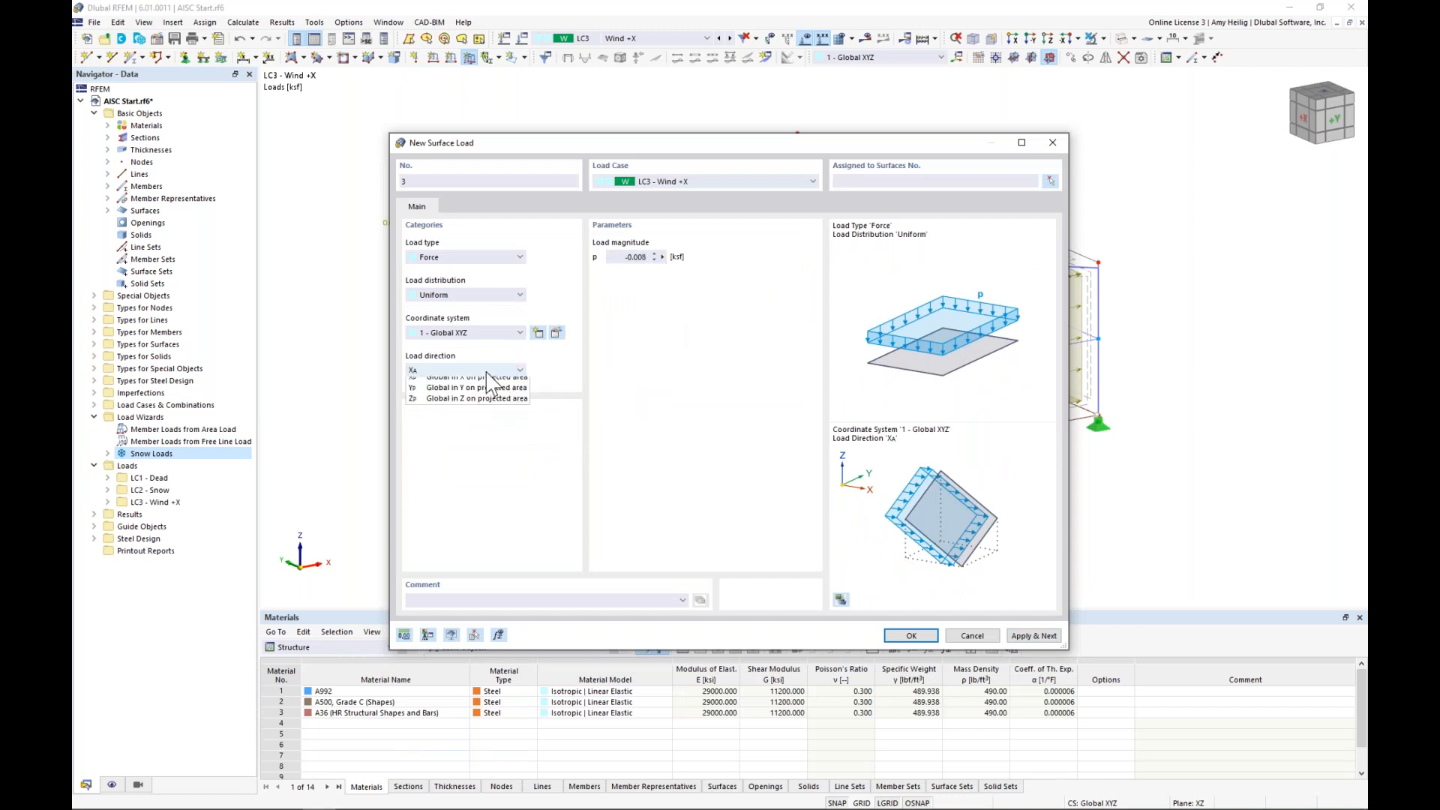
left_click(488, 370)
left_click(487, 392)
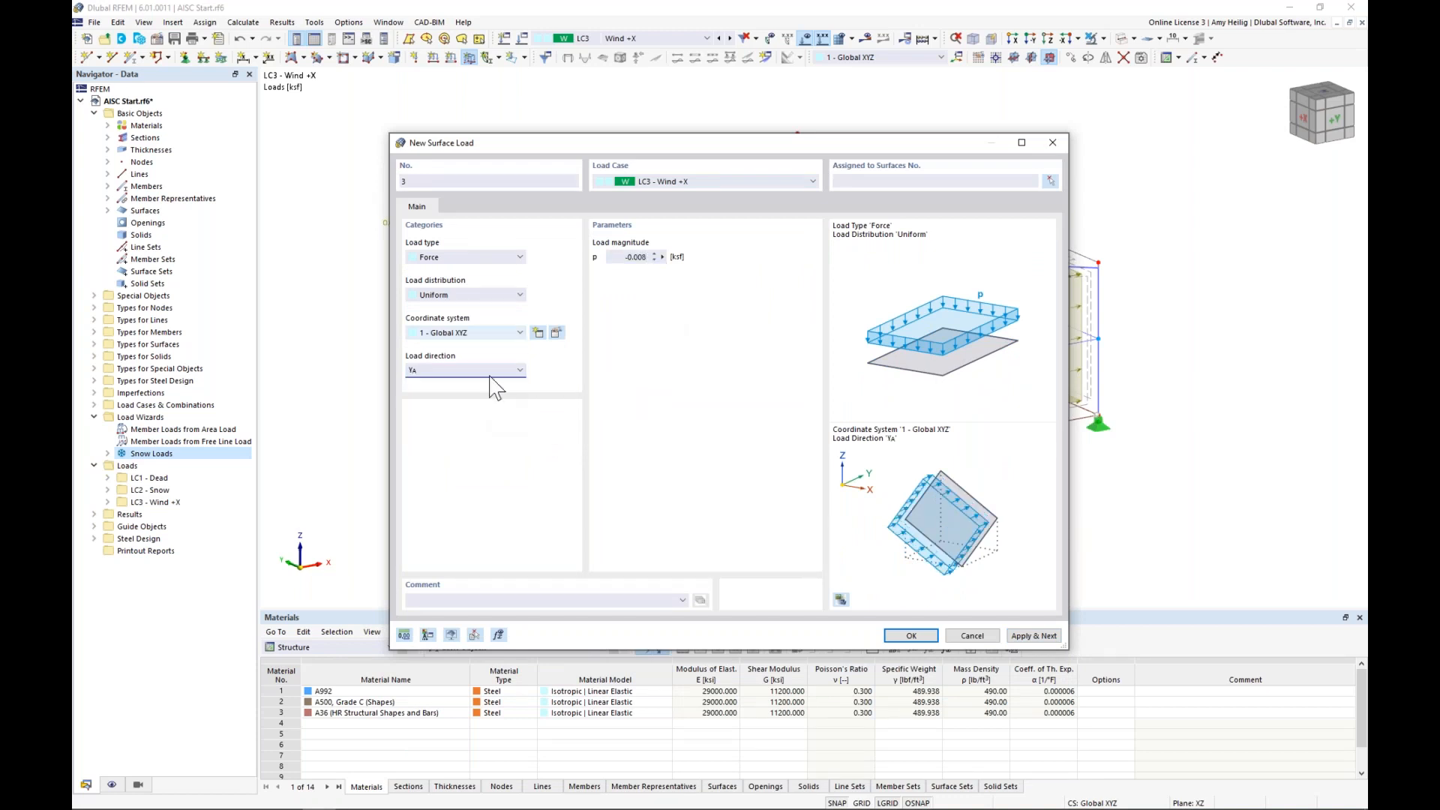
left_click(1050, 181)
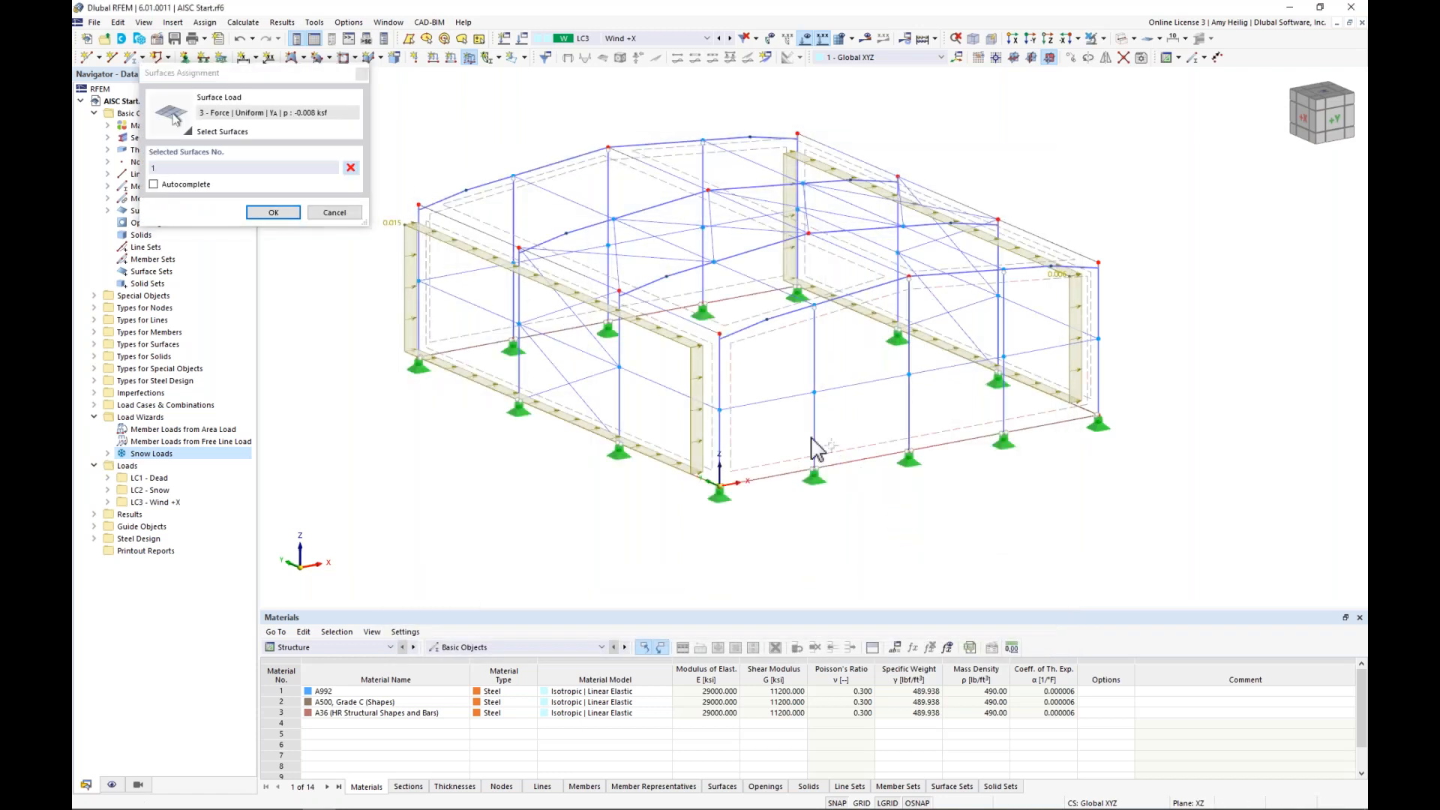
left_click(278, 214)
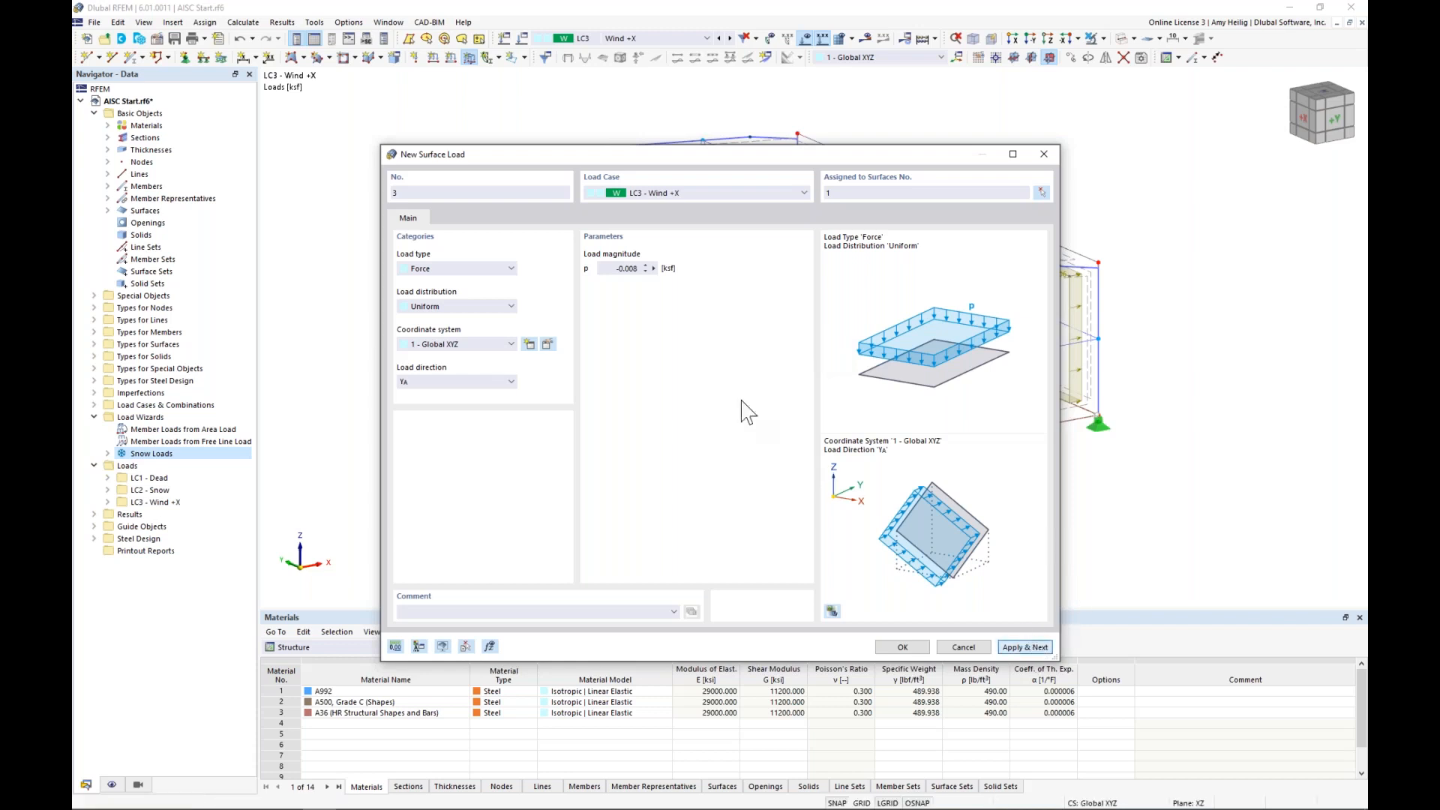
Step: Assign a 0.008 ksf surface load in global Y to the rear gable wall and apply it, continuing with another surface load
left_click(613, 270)
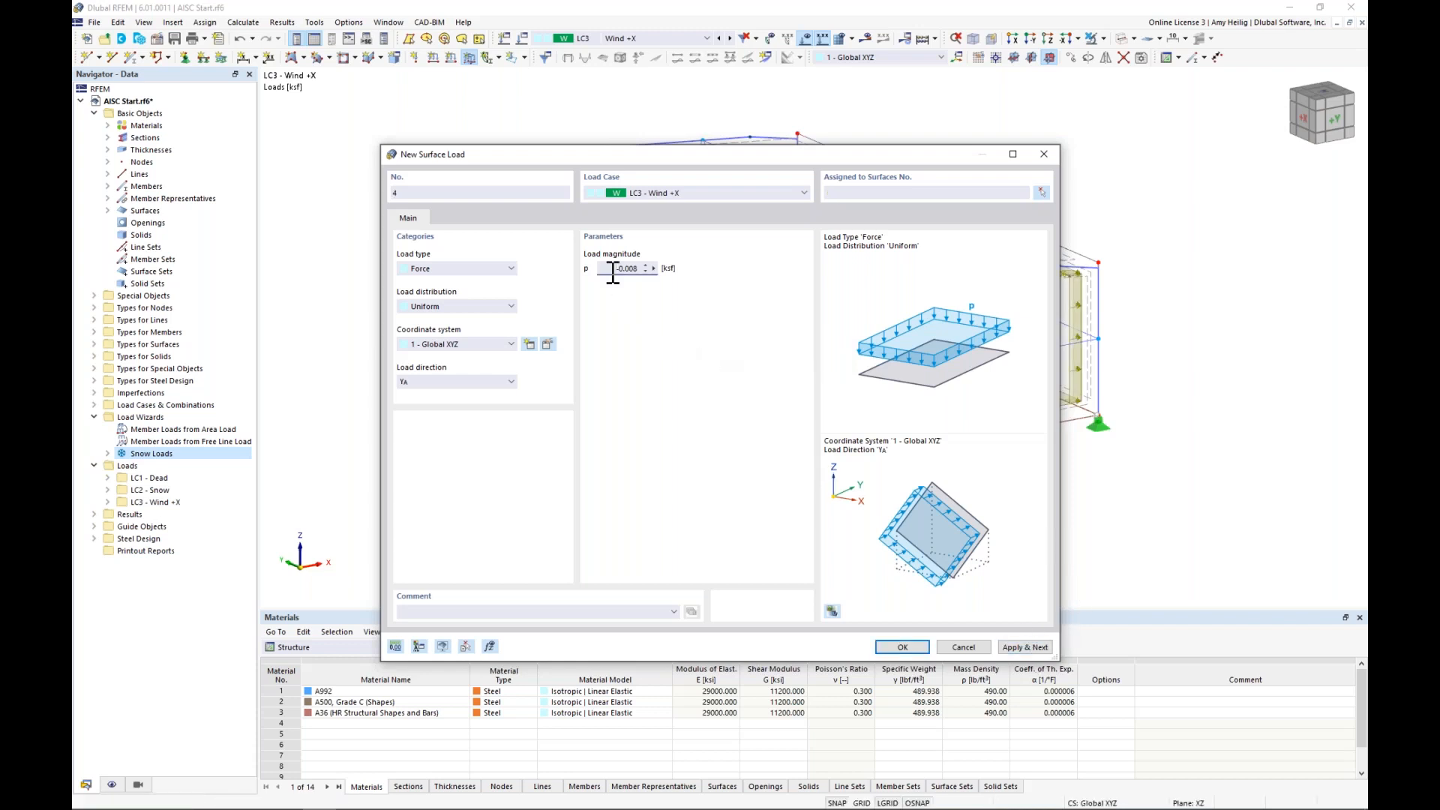
left_click(1042, 193)
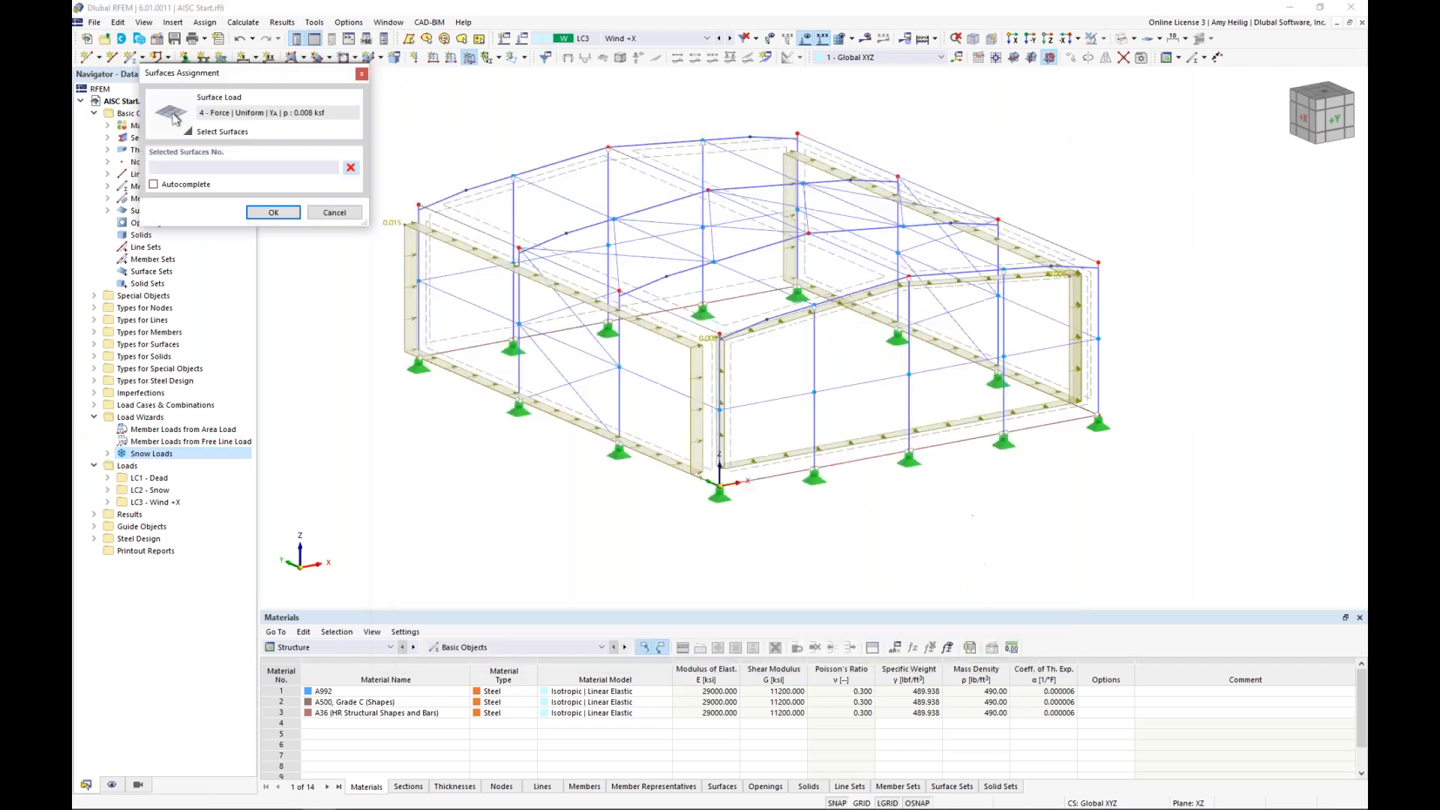
left_click(454, 324)
left_click(273, 213)
left_click(1025, 646)
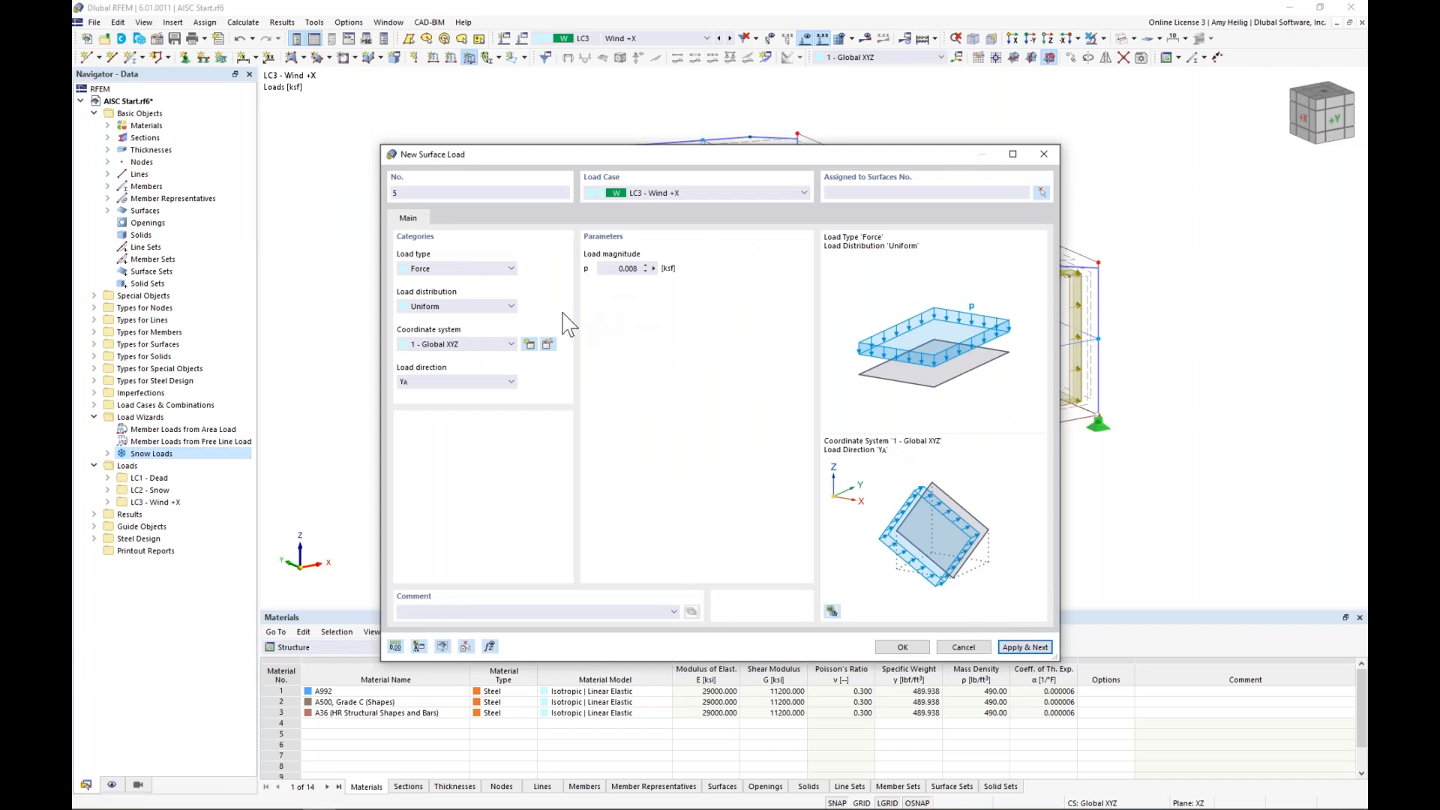
Step: Add a uniform 0.008 ksf surface load in the local xyz system, direction z, to roof surfaces 3 and 5 in the Wind +X case
left_click(492, 343)
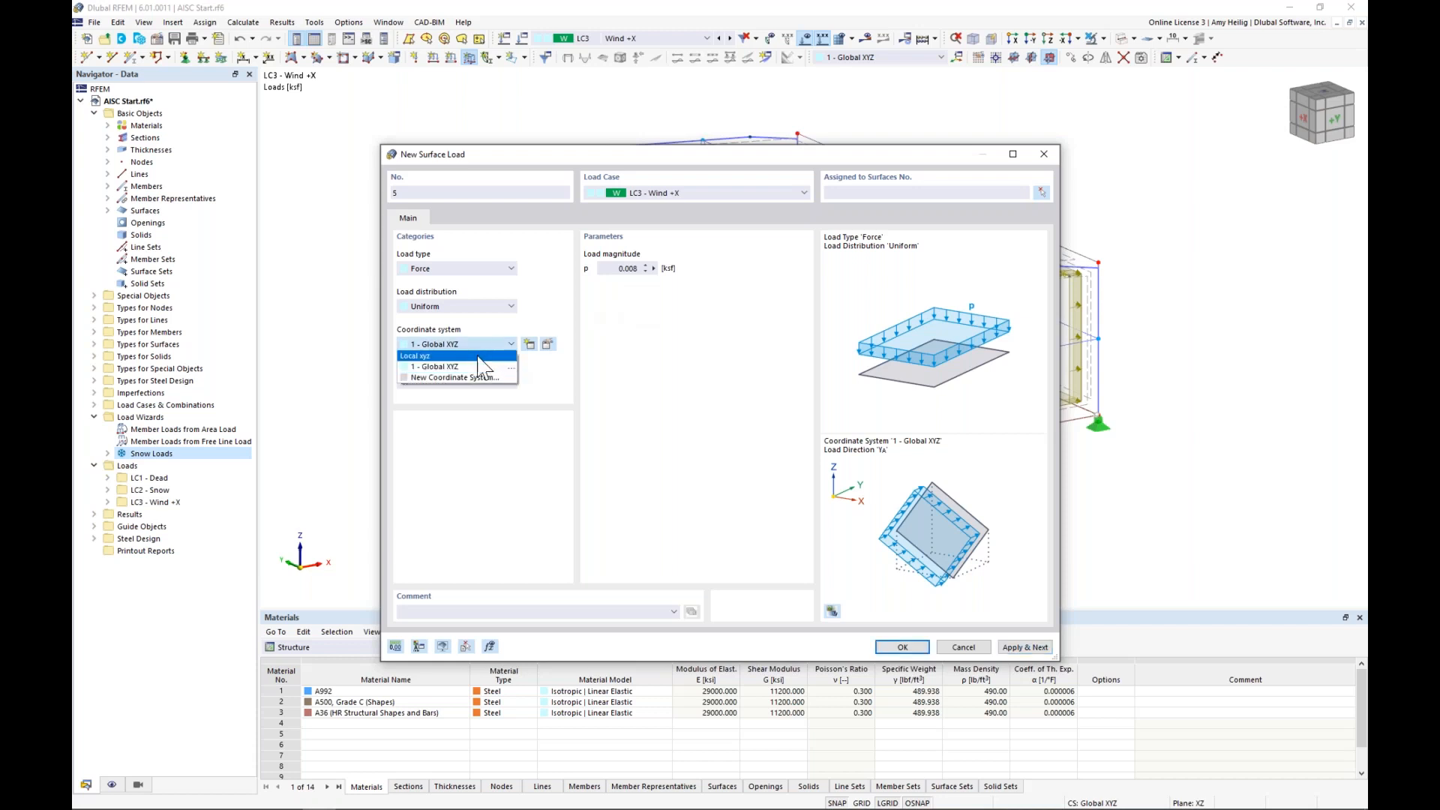
left_click(478, 357)
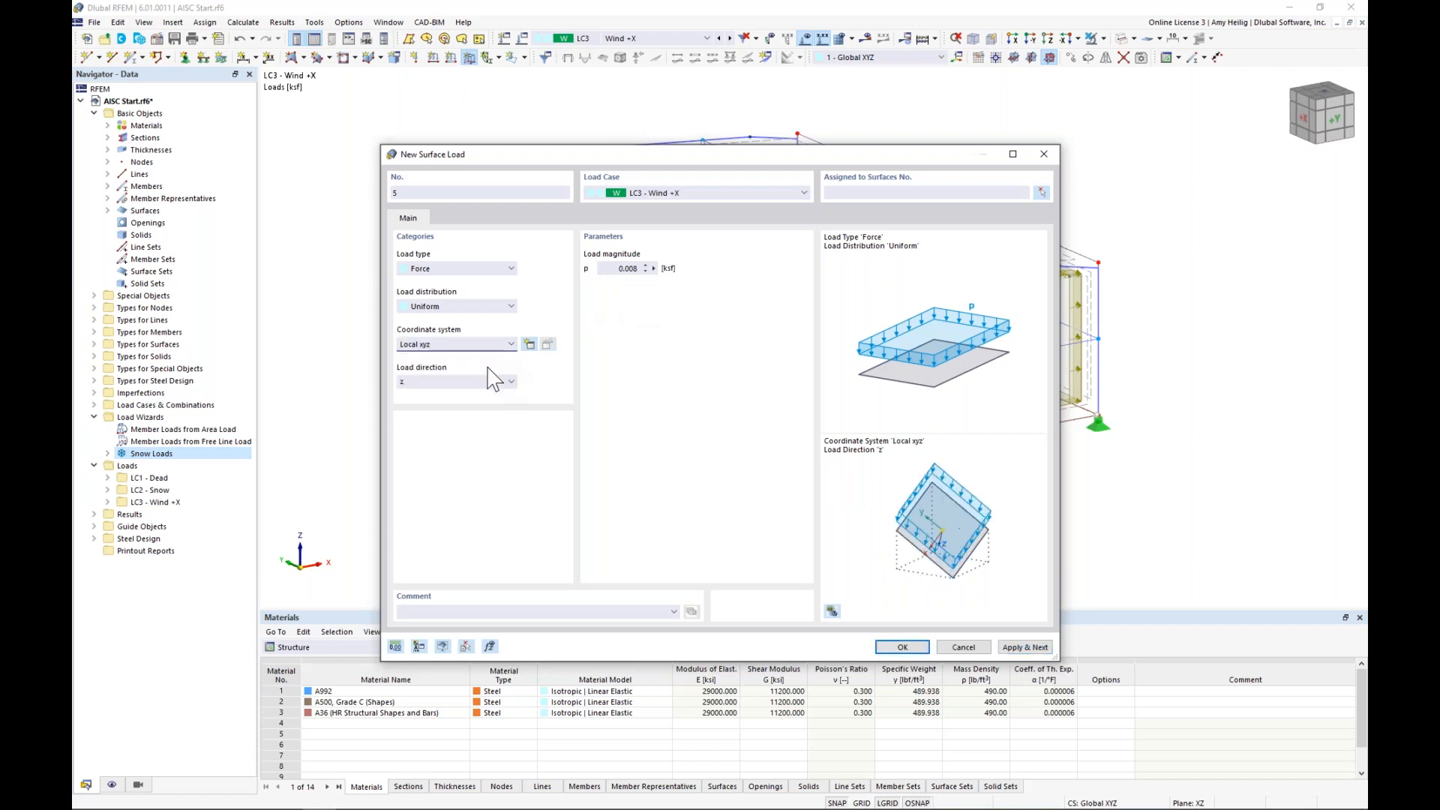
left_click_drag(567, 154, 556, 363)
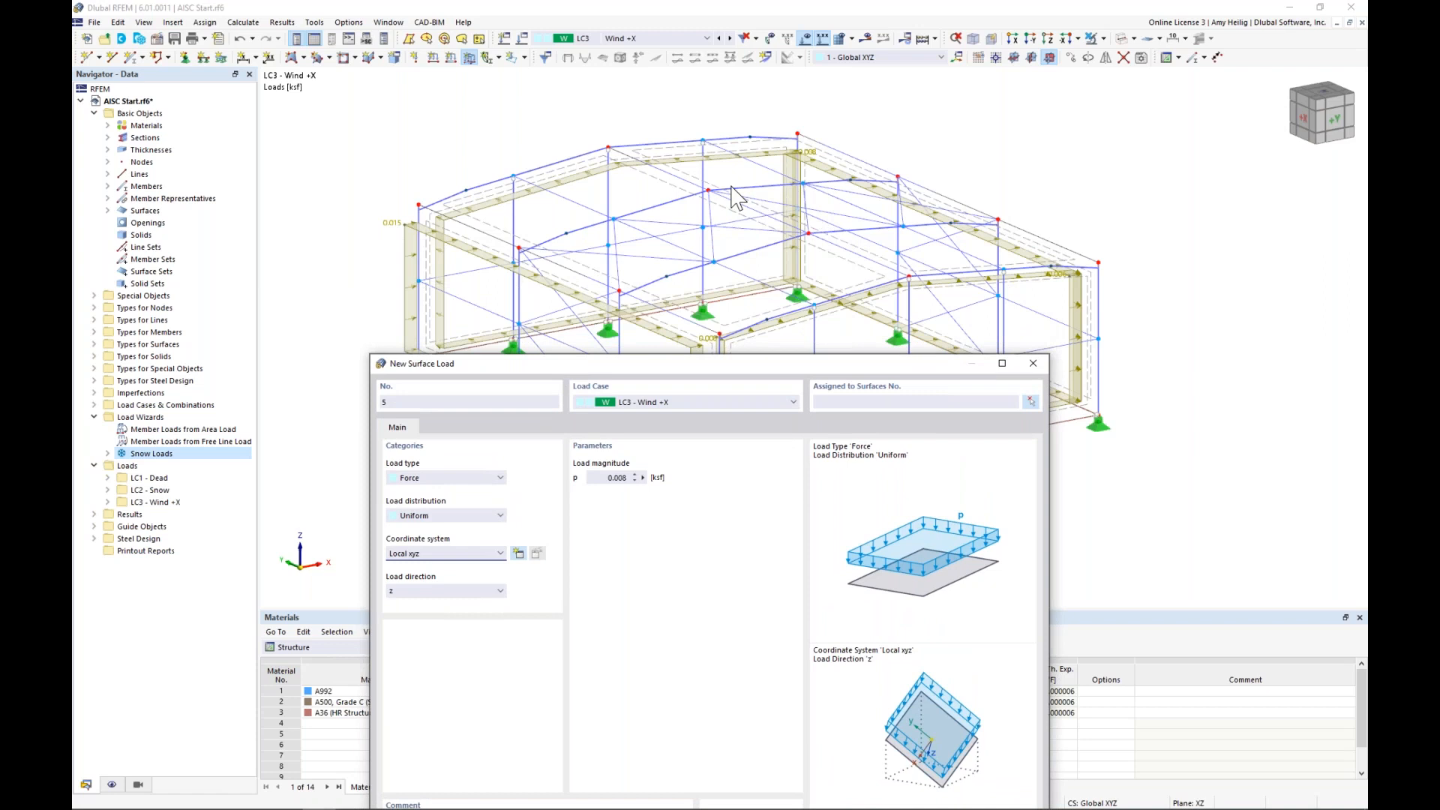
left_click_drag(685, 364, 680, 171)
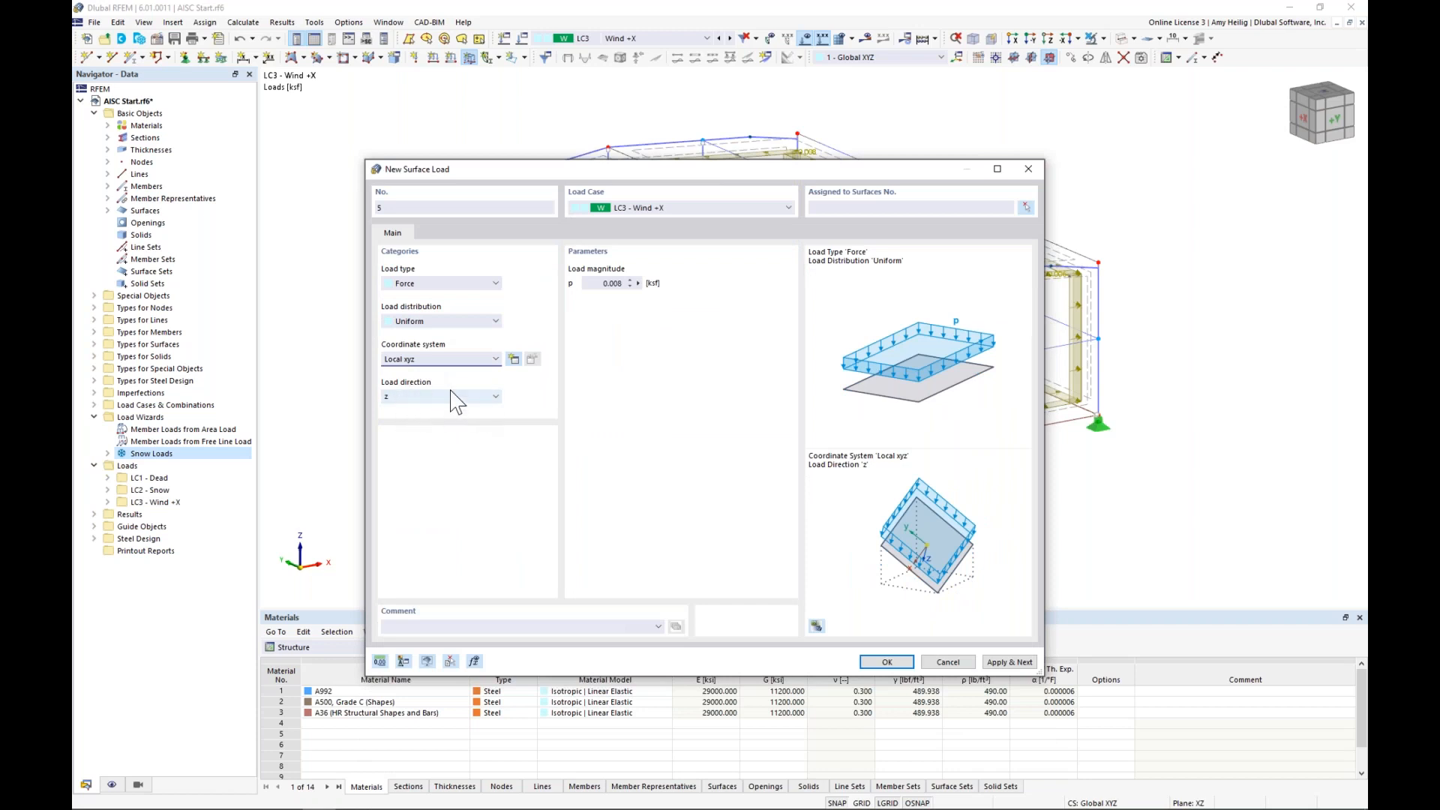
left_click(1026, 207)
left_click(743, 317)
left_click(934, 269)
left_click(281, 215)
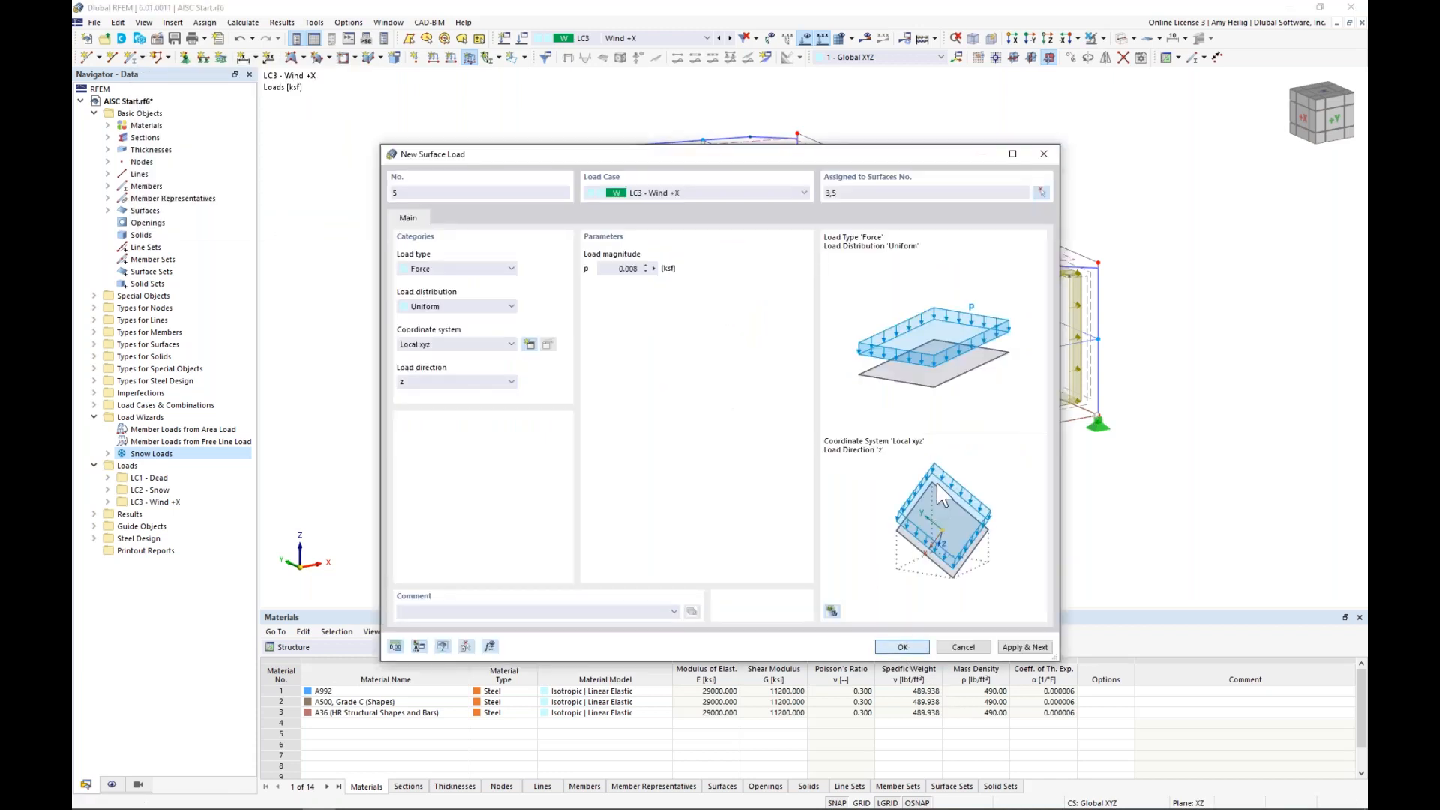
key("Return")
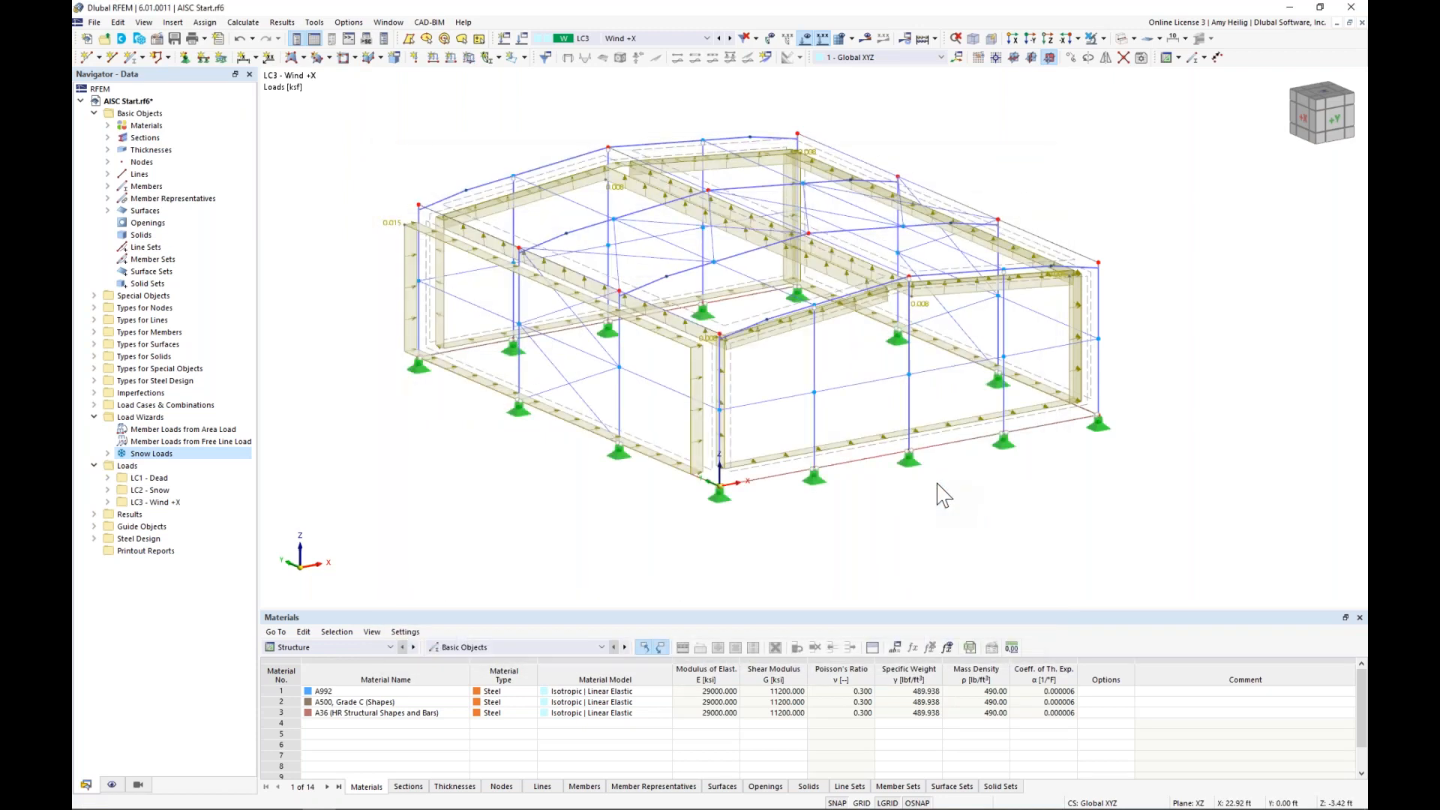
Step: Temporarily display the wind surface loads as load transfer to the members, and return to the surface load display
left_click(112, 784)
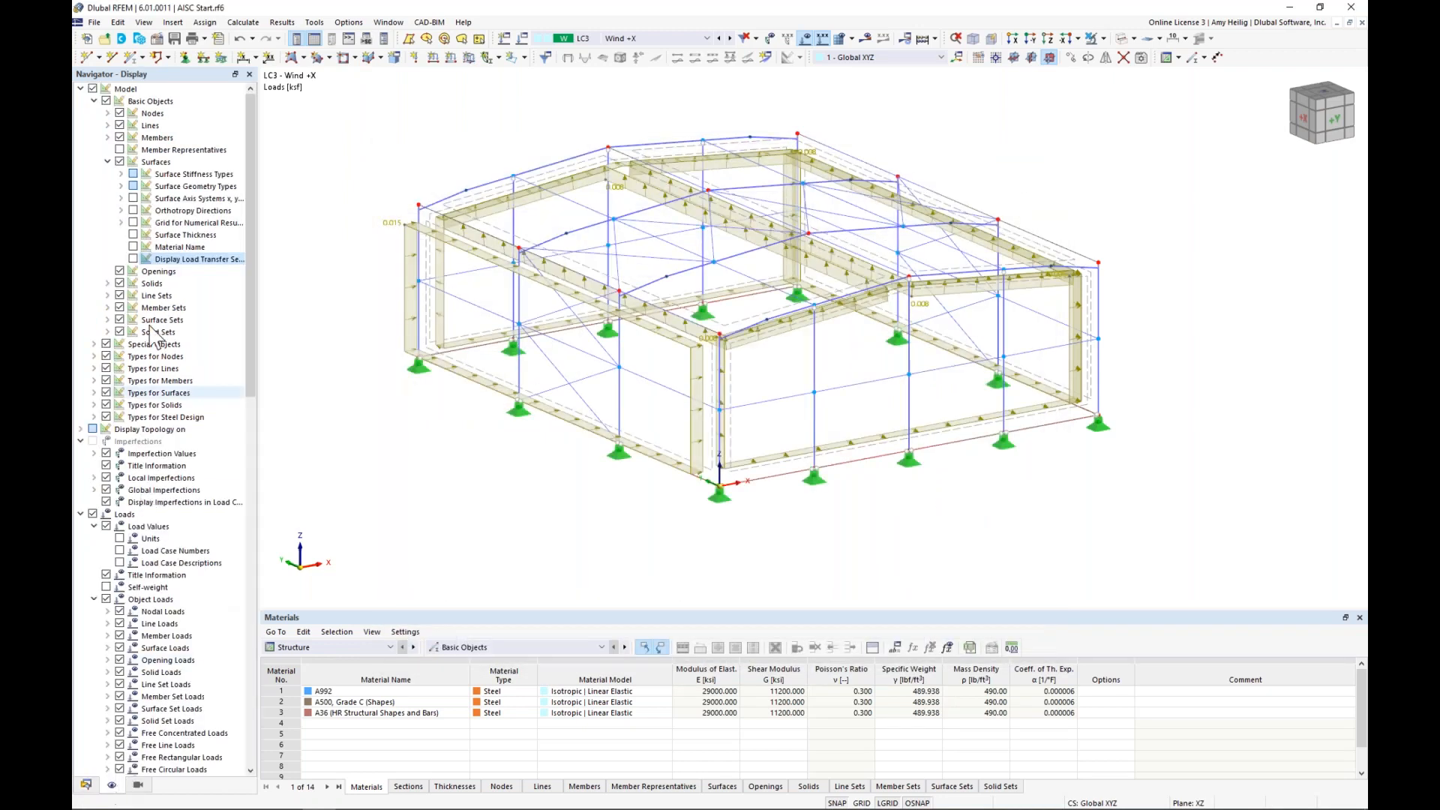
left_click(133, 259)
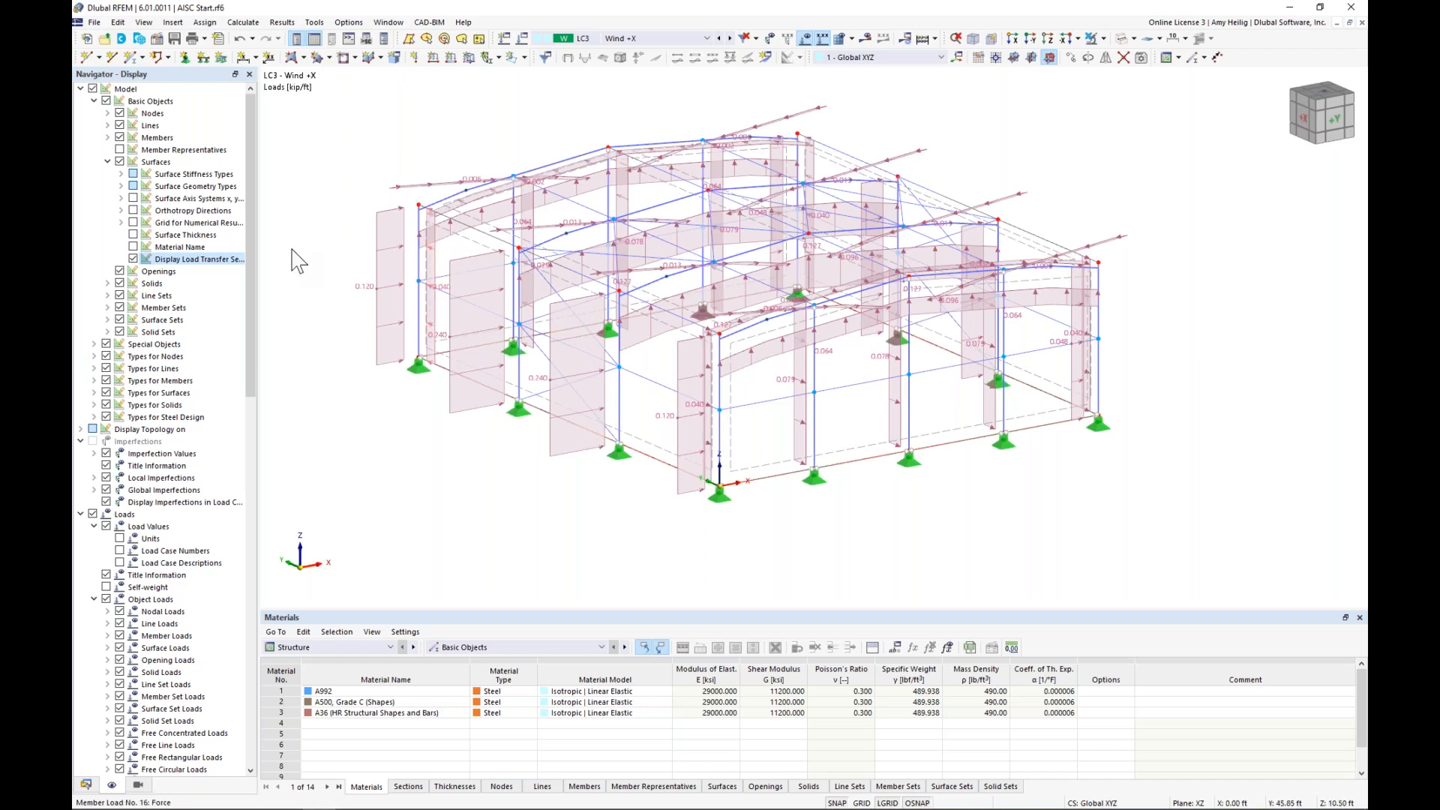
left_click(133, 259)
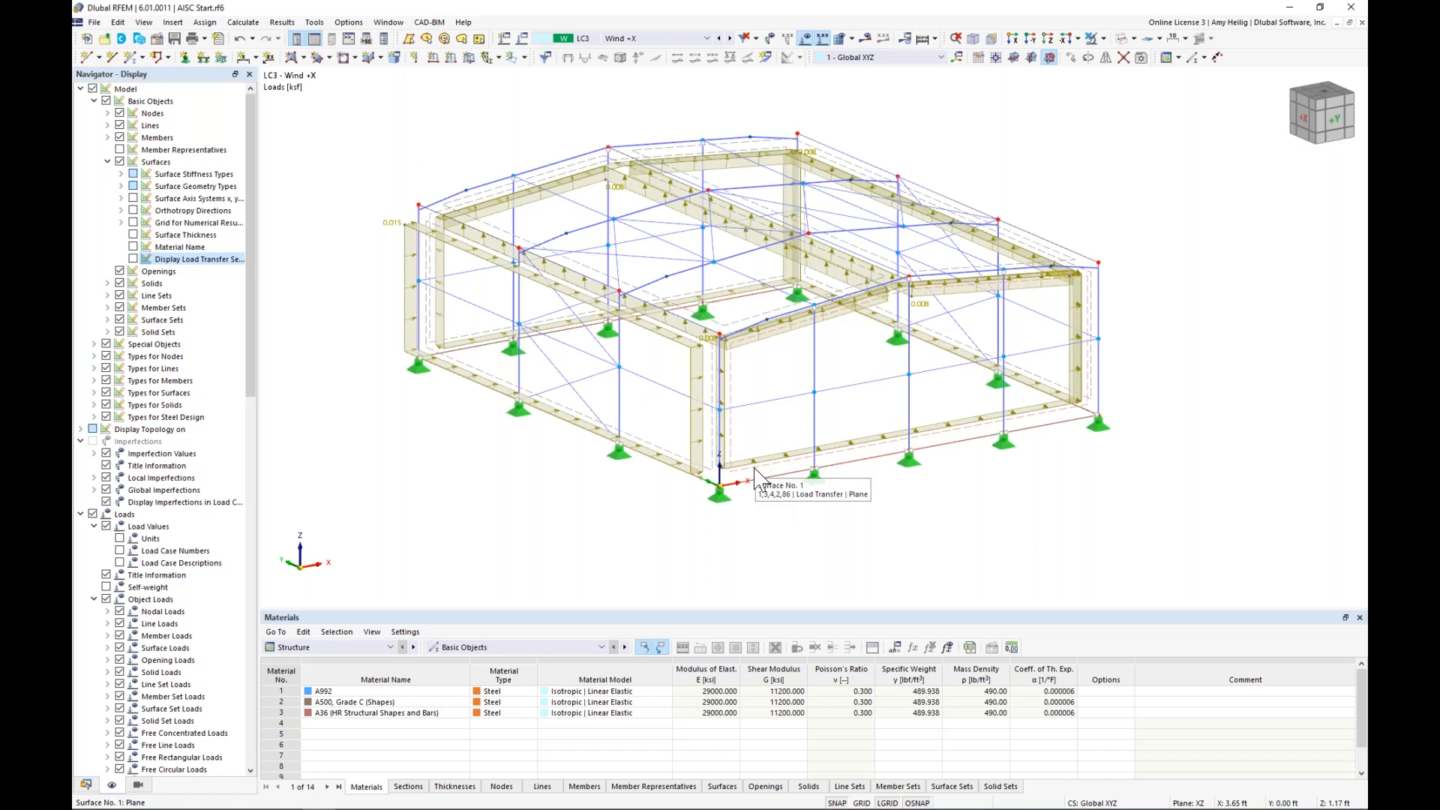
Step: Copy the Wind +X load case in the load case list and name the copy Wind +Y
left_click(86, 785)
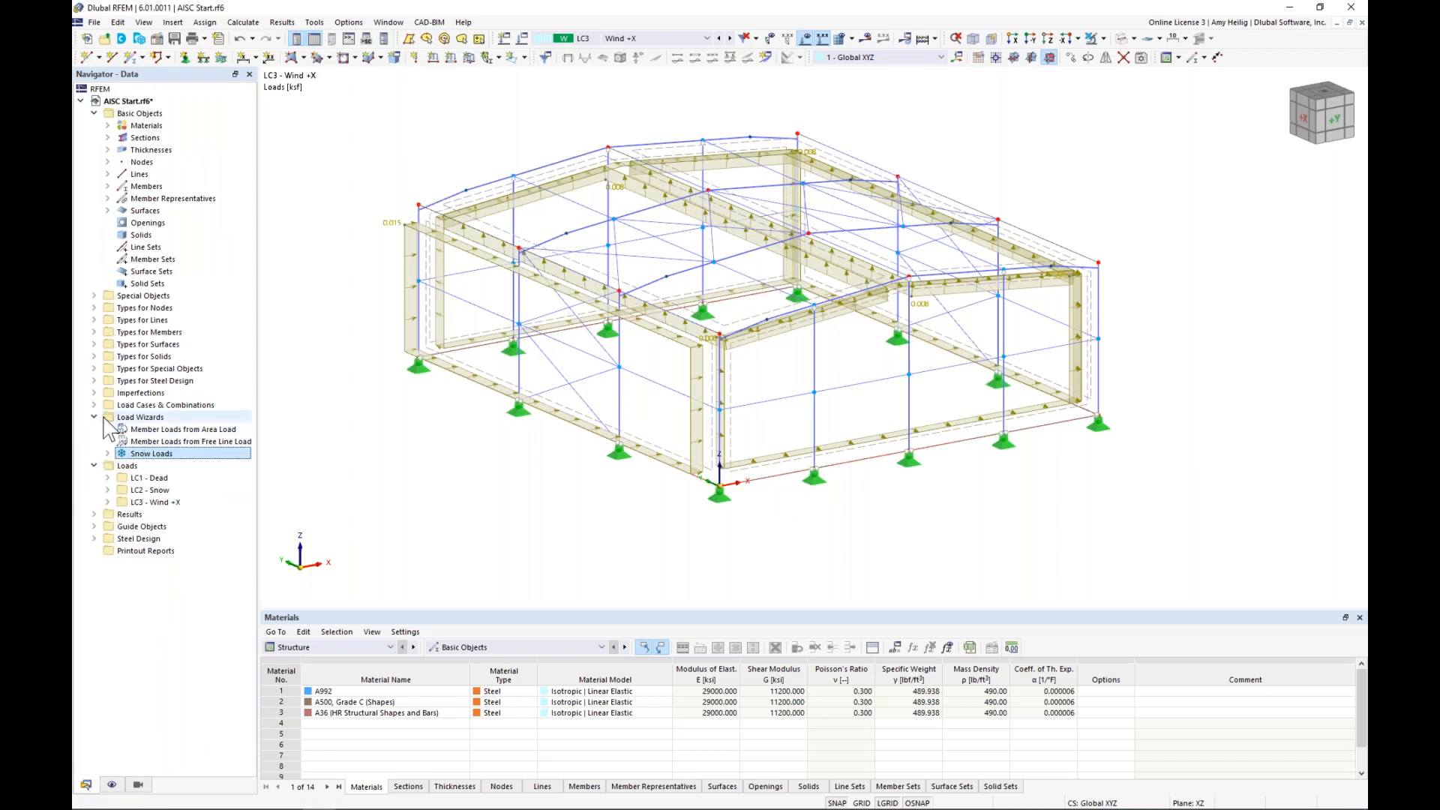
left_click(94, 405)
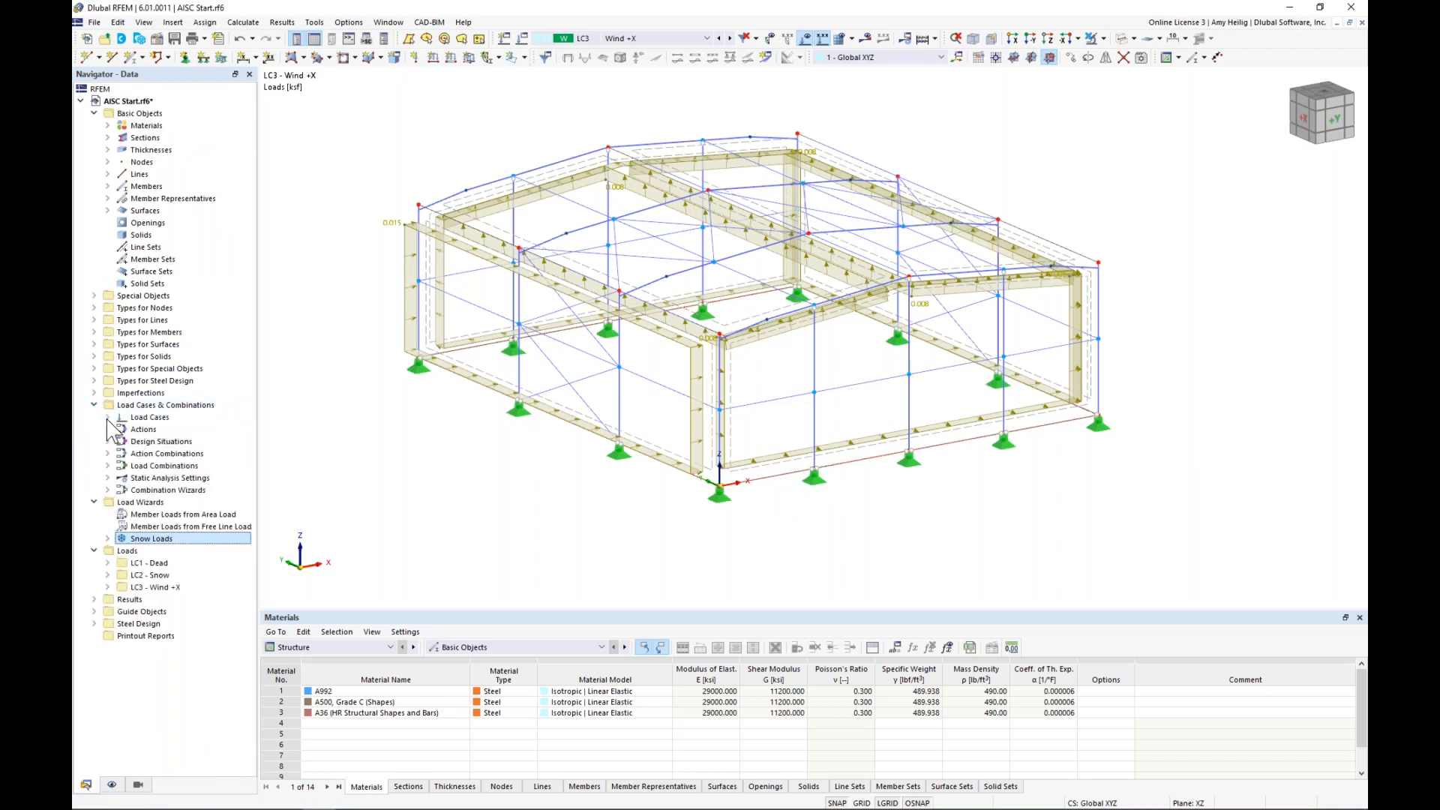
left_click(107, 417)
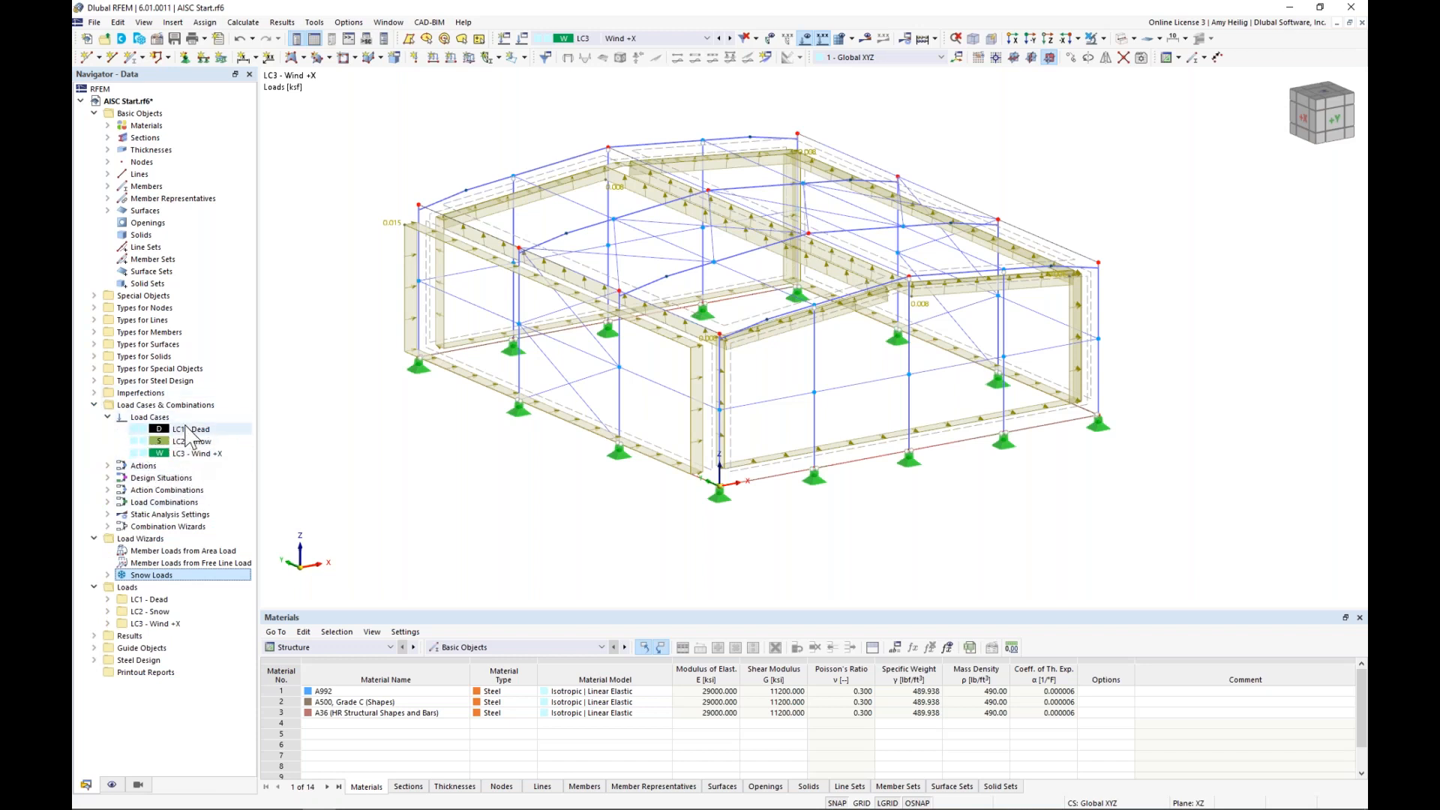
left_click(189, 432)
left_click(188, 444)
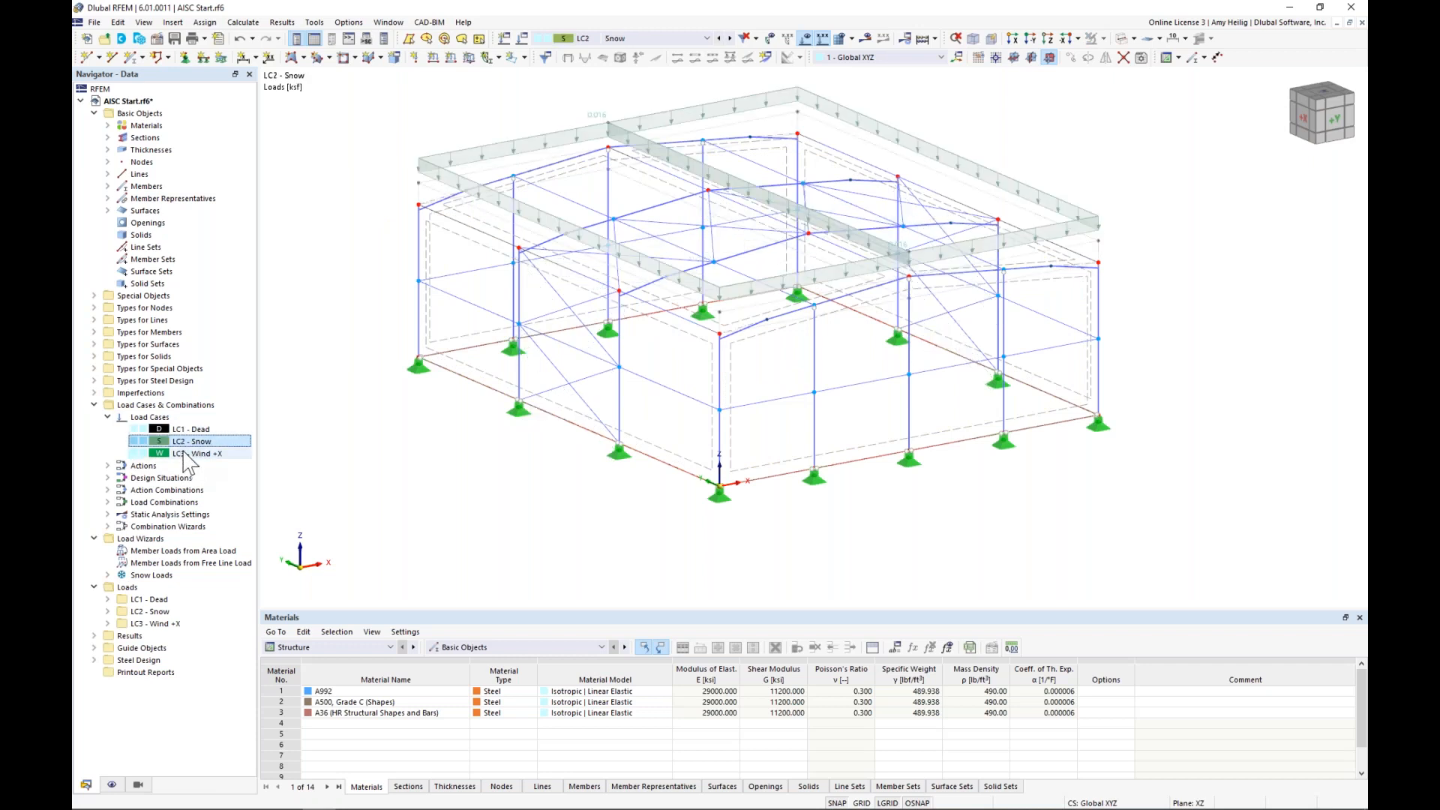
left_click(189, 454)
right_click(187, 461)
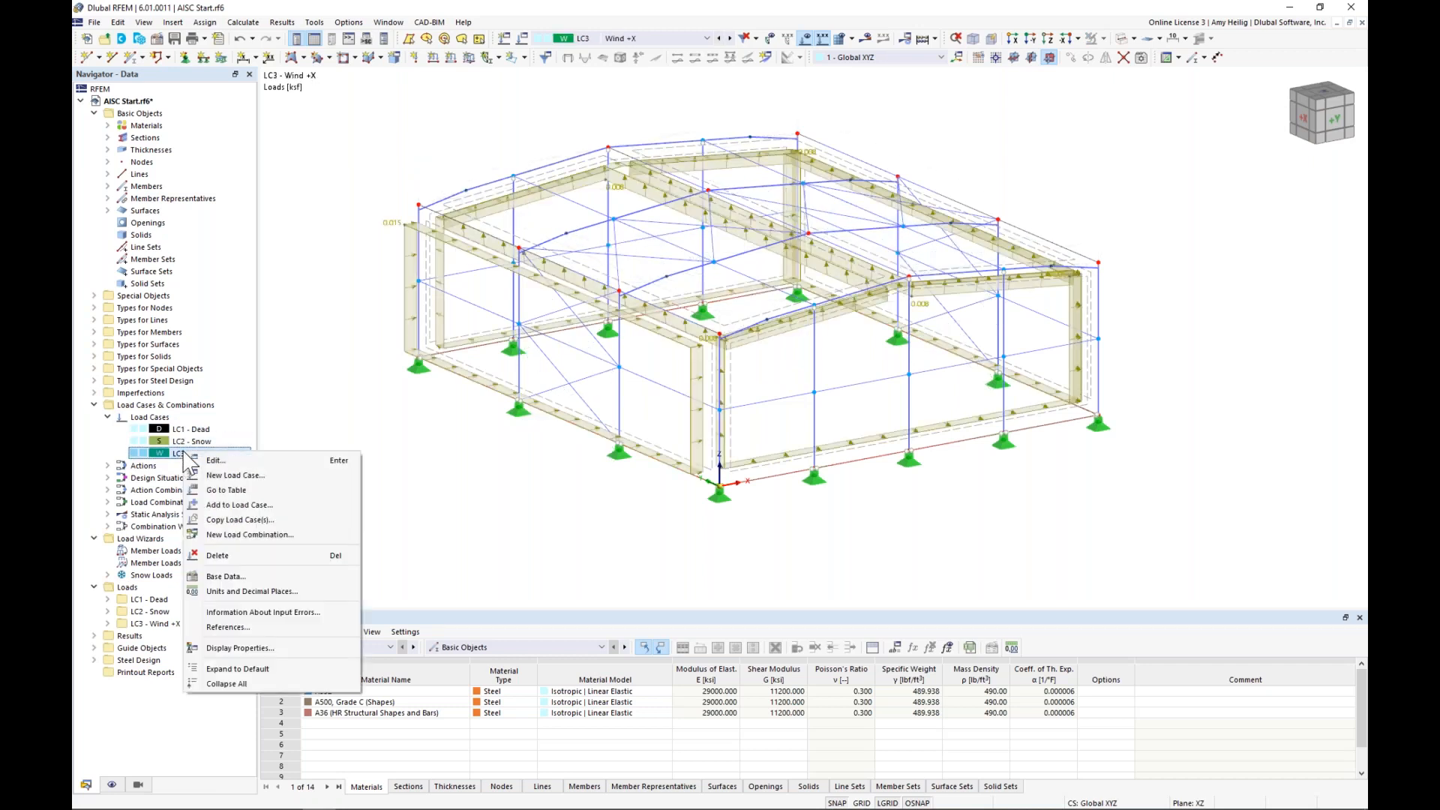
left_click(223, 521)
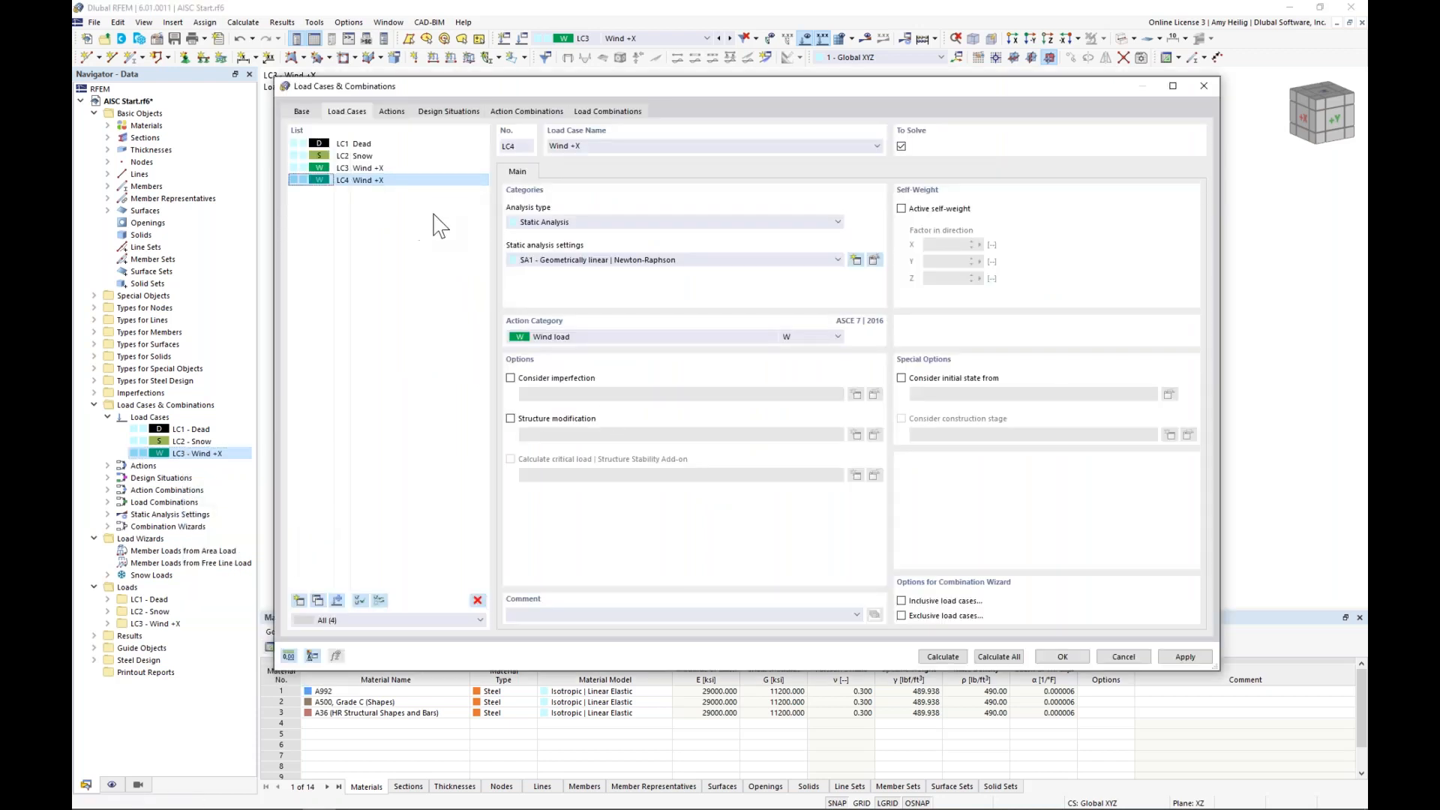
left_click(582, 146)
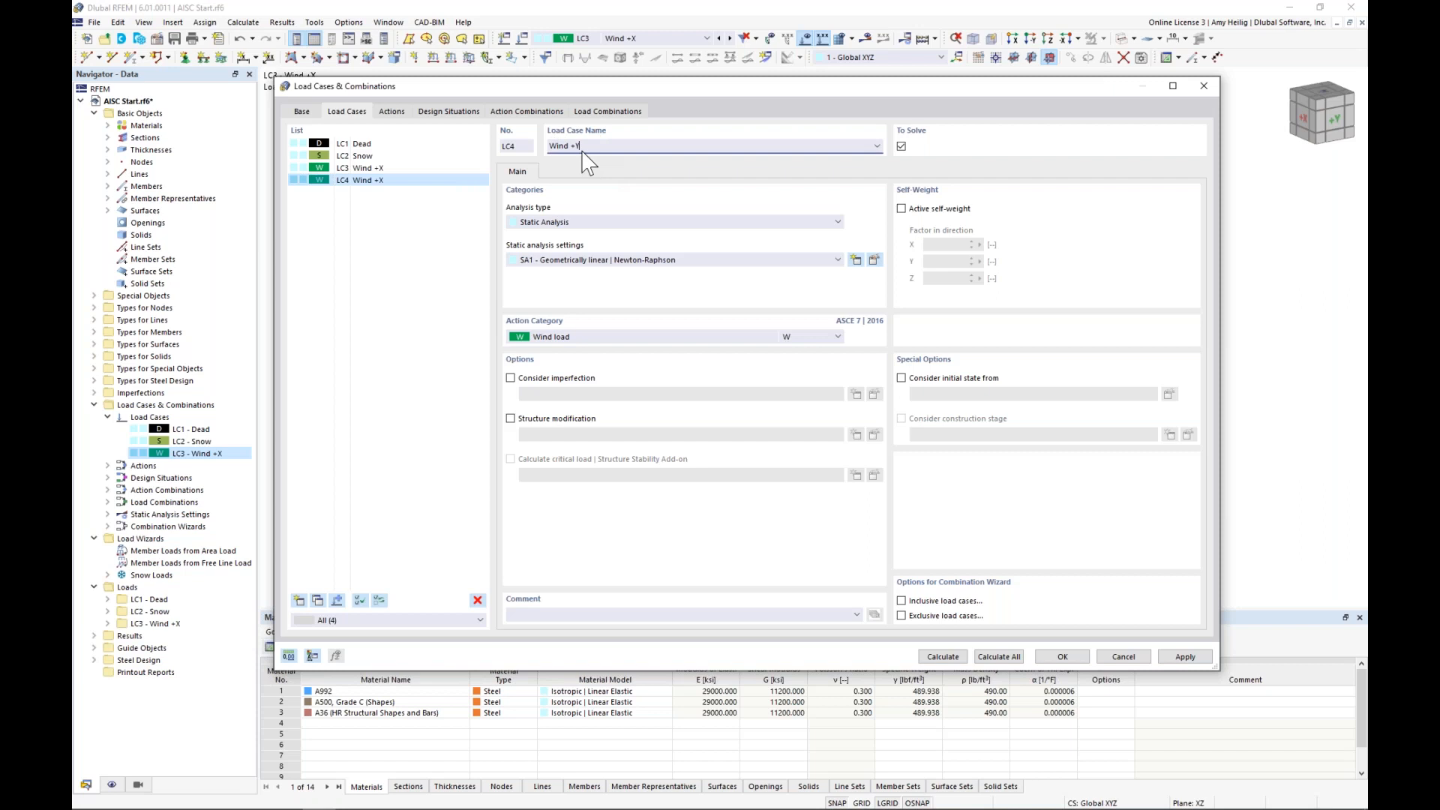
left_click(1063, 656)
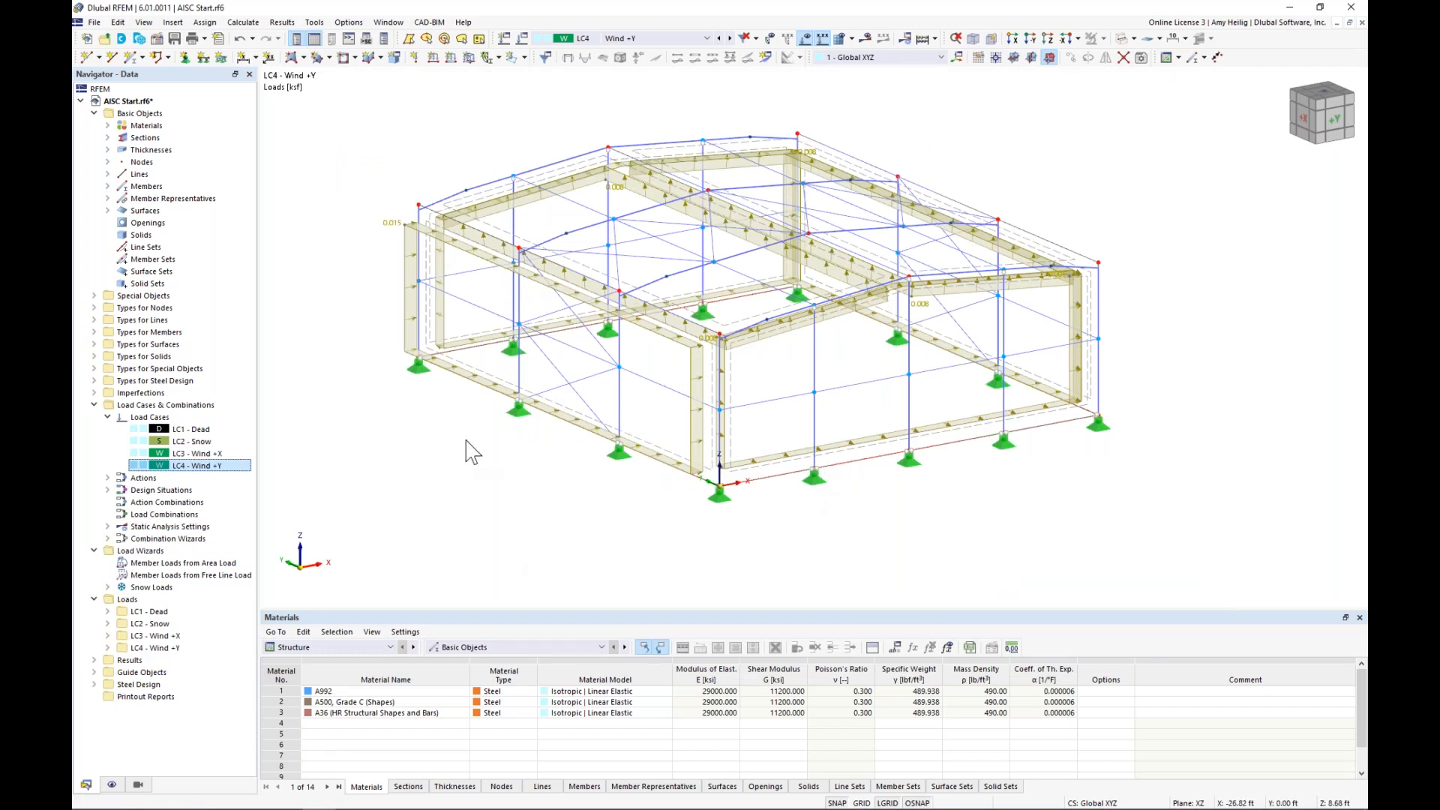
Step: Enlarge the table area and bring up the surface loads table of the Wind +Y load case
left_click_drag(485, 609, 502, 501)
scroll(516, 450, "down", 2)
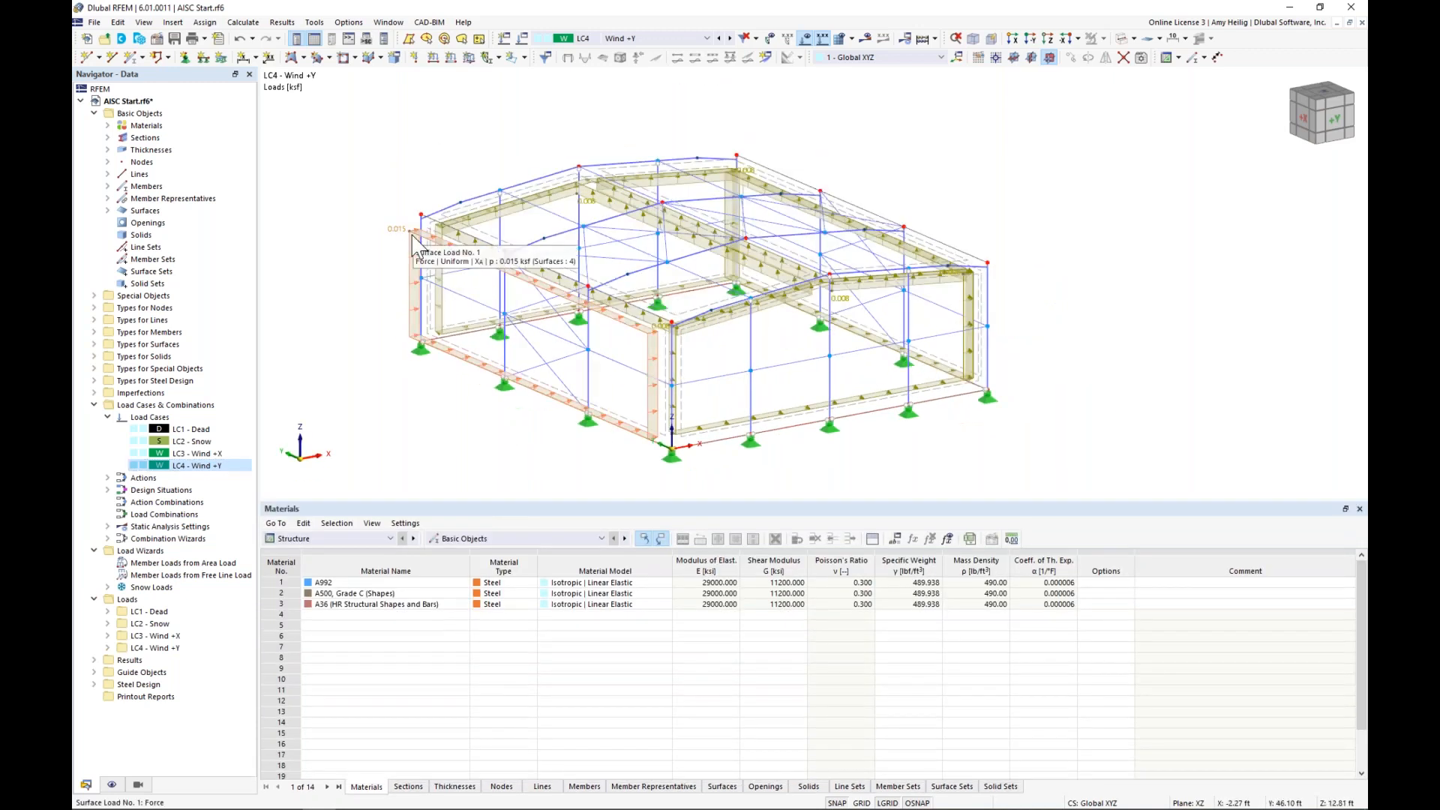
left_click(364, 540)
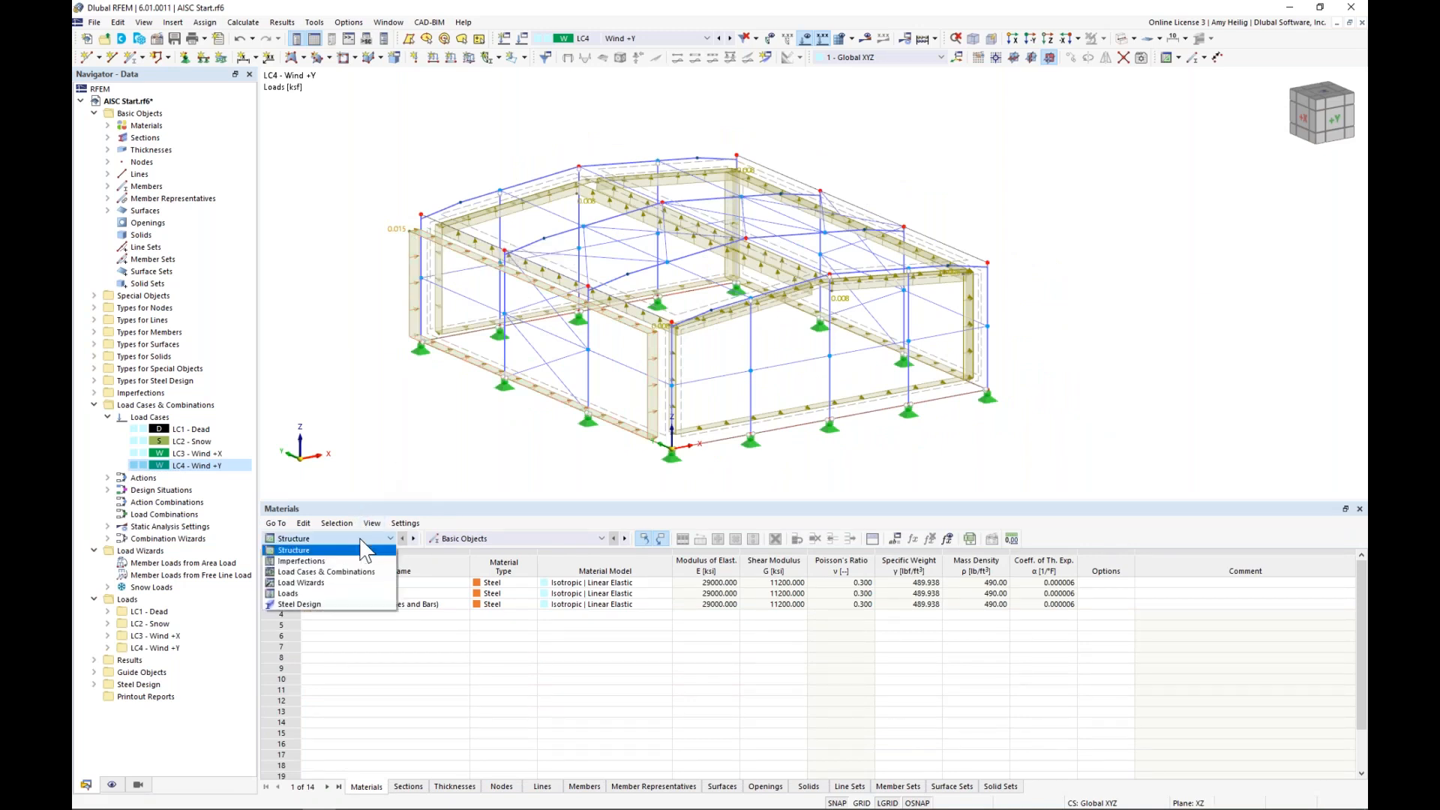
left_click(341, 594)
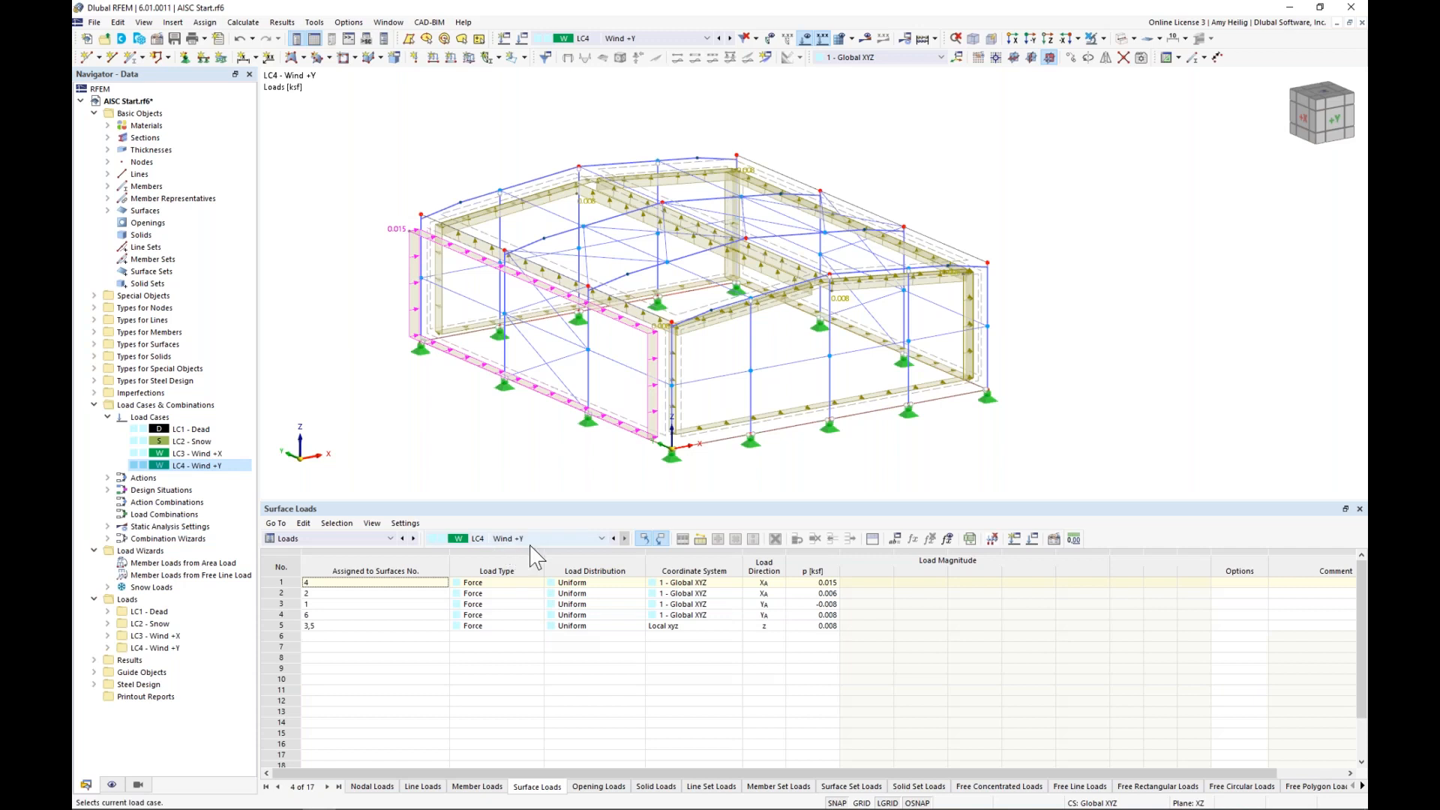
Step: Set the Wind +Y load magnitude to -0.008 ksf on surface 4 and 0.008 ksf on surface 2
double_click(818, 583)
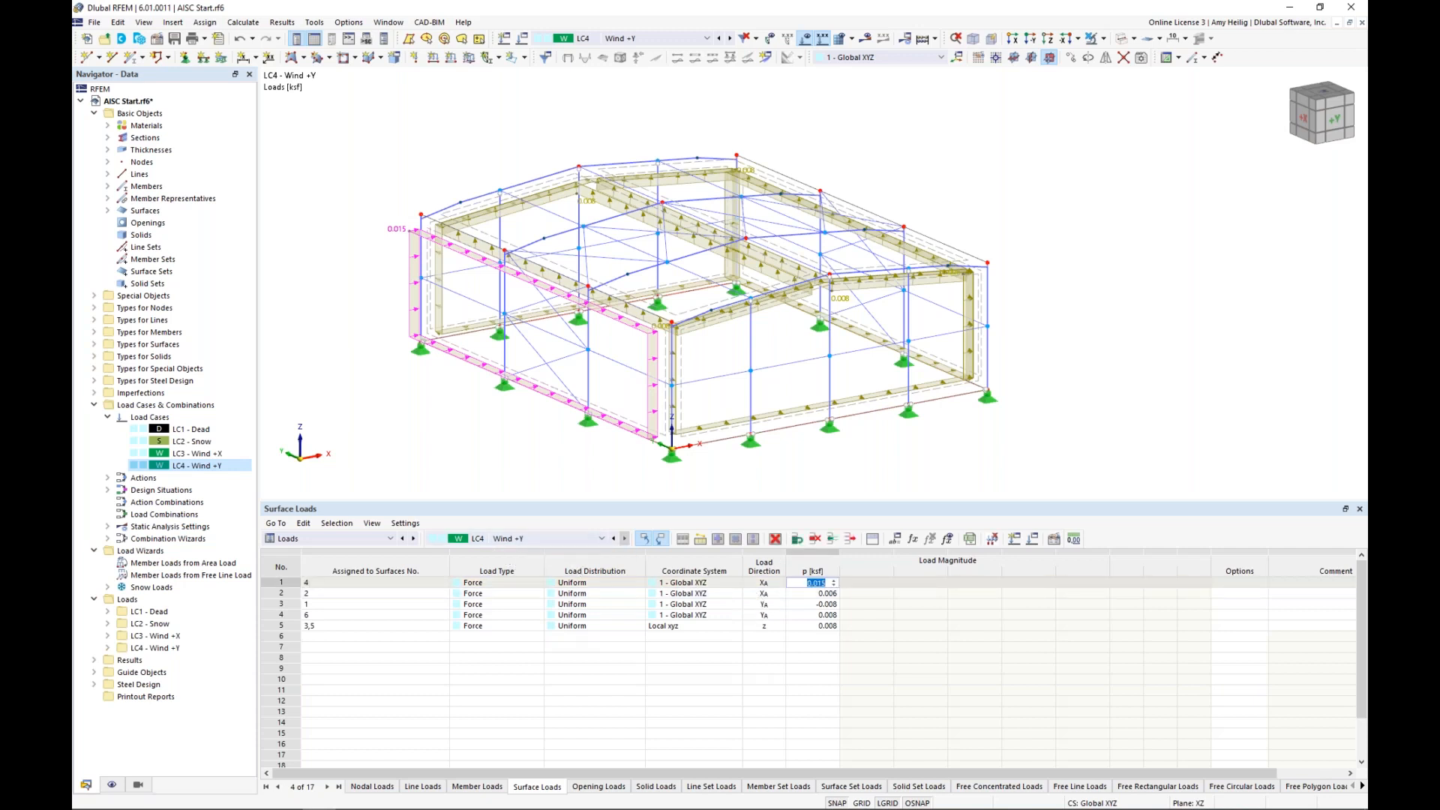
type("-0.008")
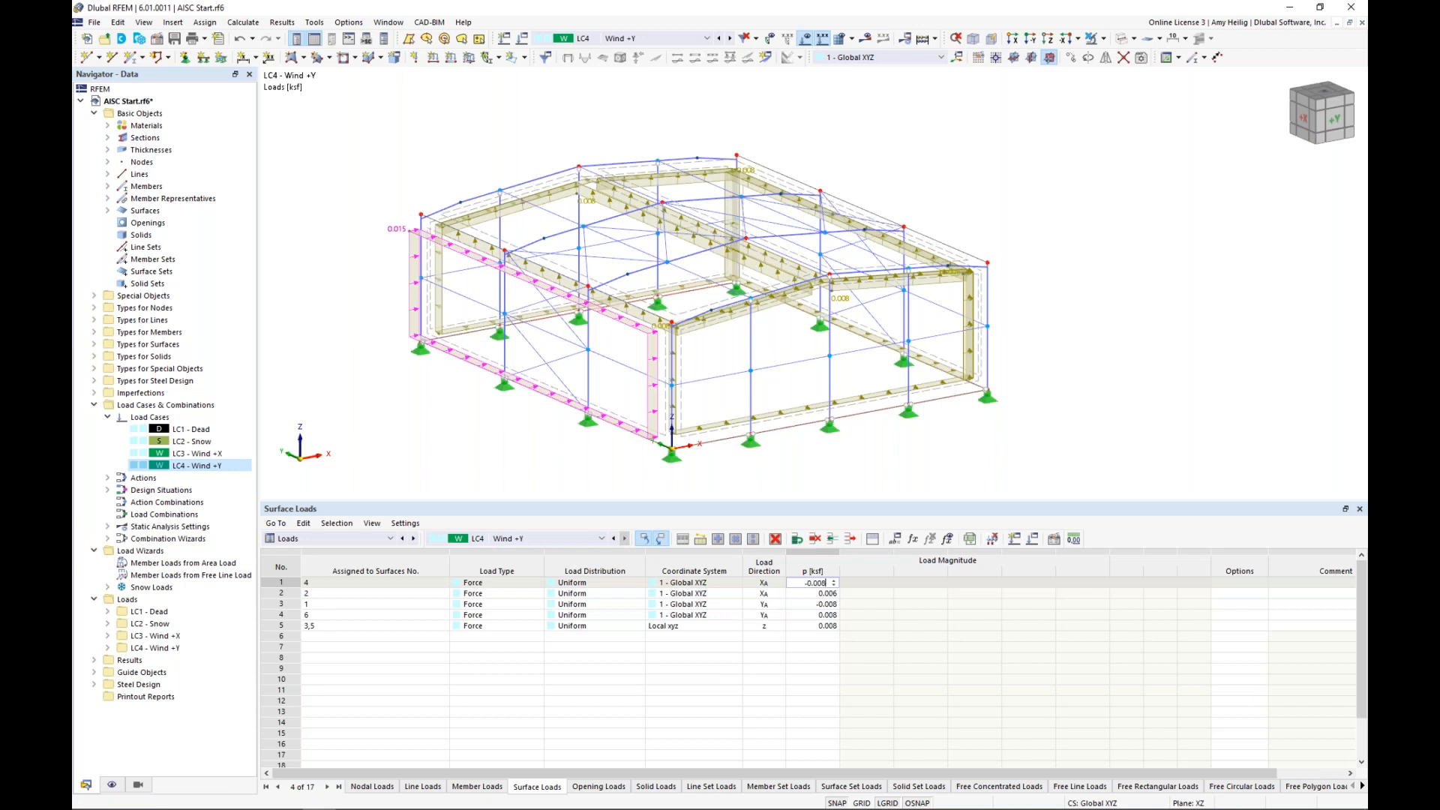
double_click(822, 593)
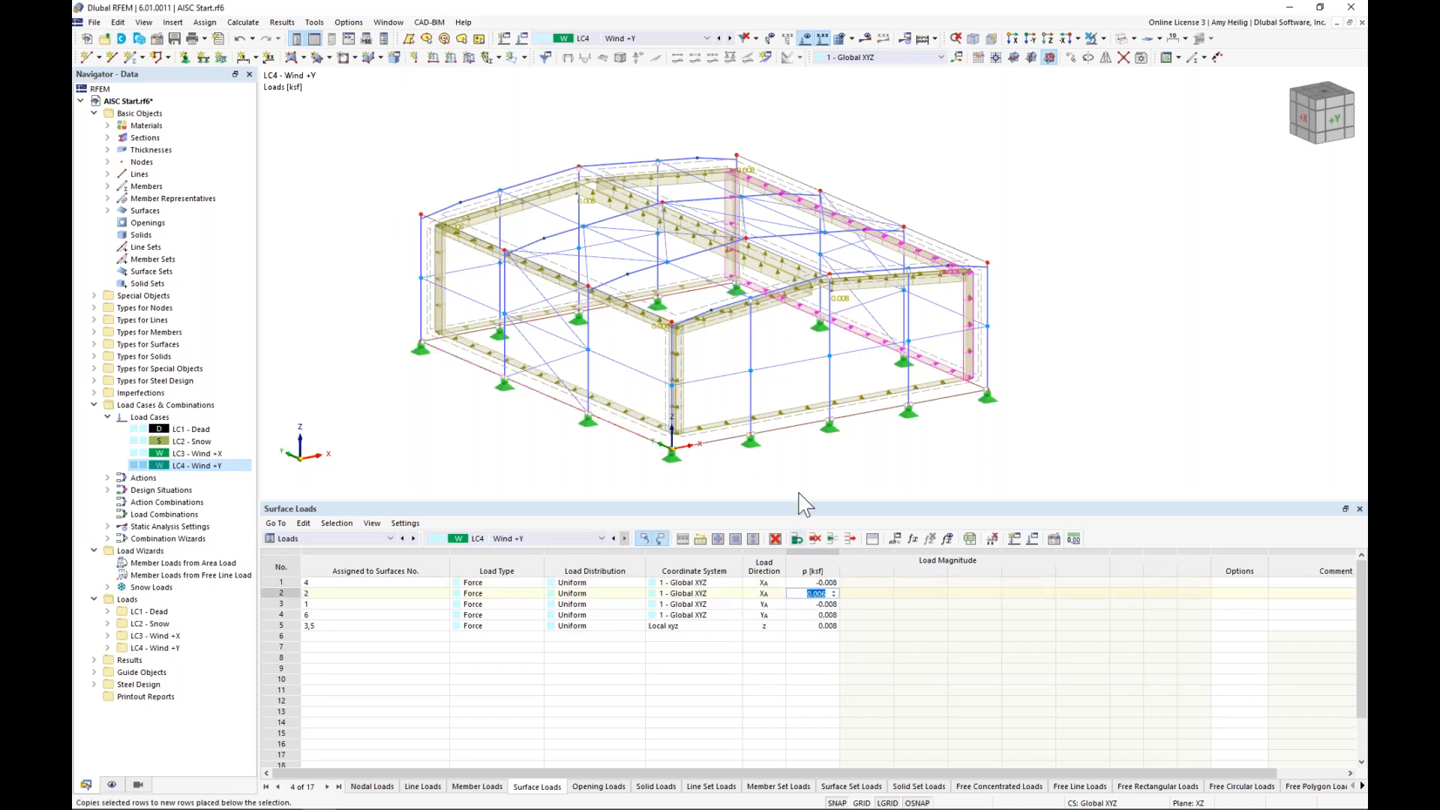
type("0.008")
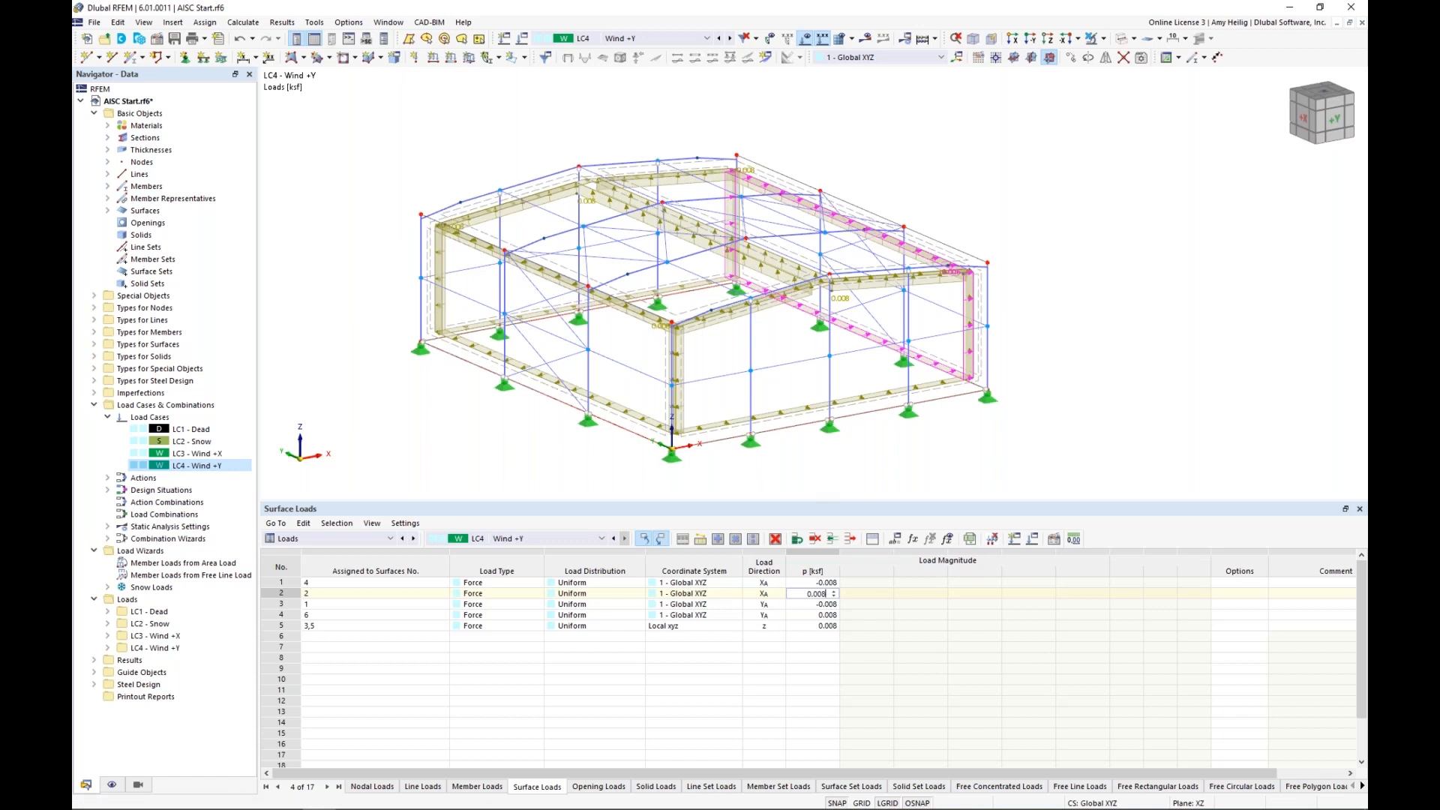
key("Return")
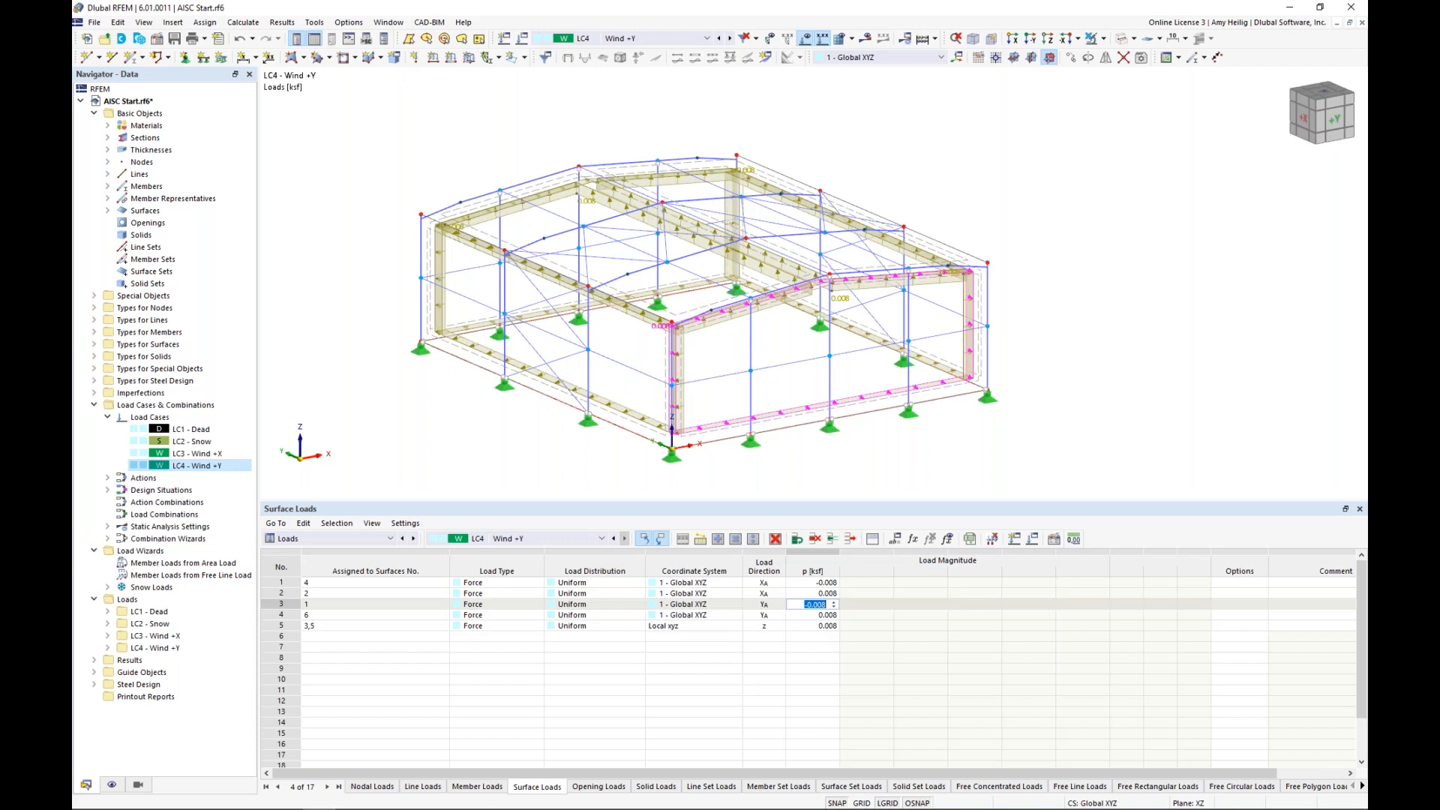
Step: Set the Wind +Y load magnitude to 0.015 ksf on surface 1 and 0.006 ksf on surface 6
type("0.015")
key("Return")
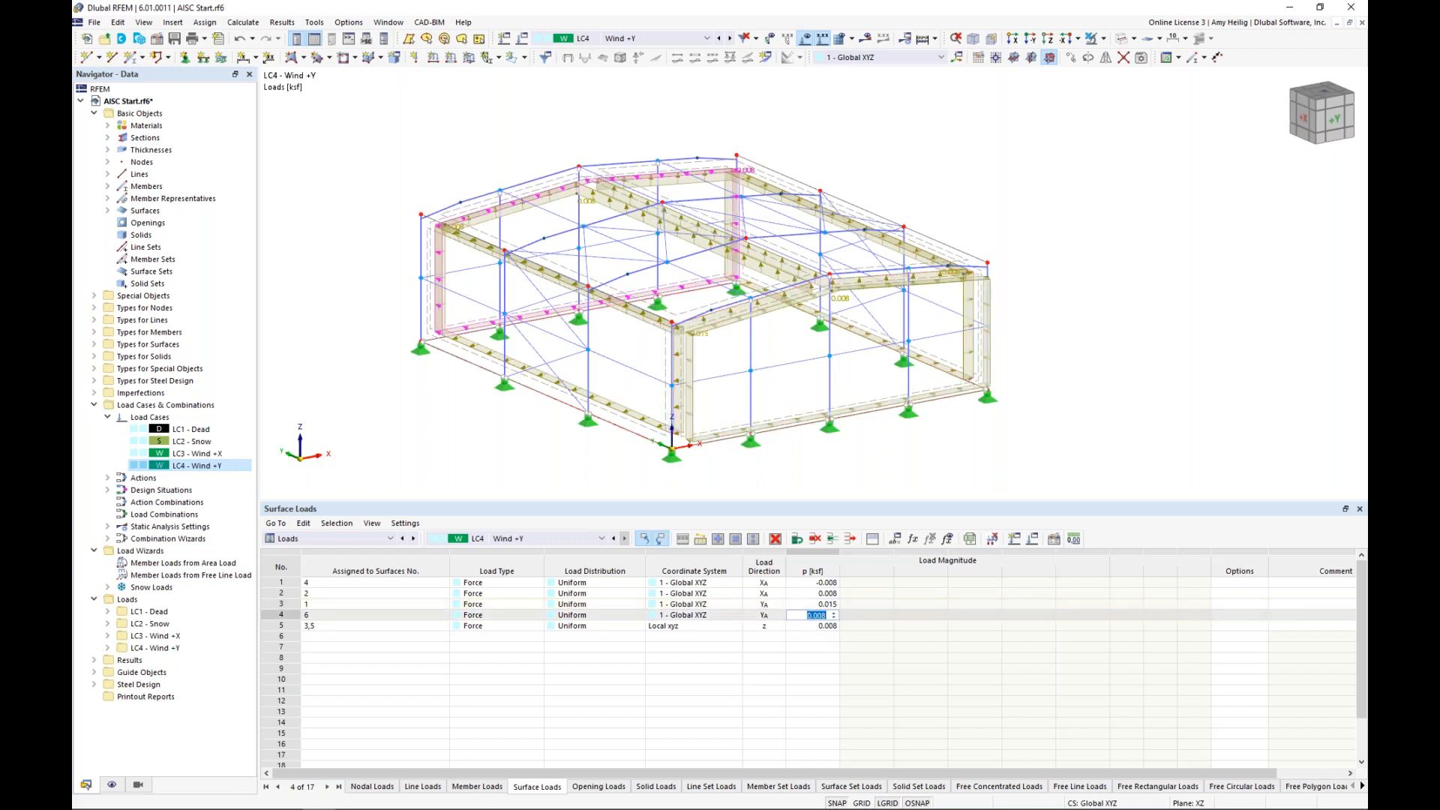
type("0.006")
left_click(814, 605)
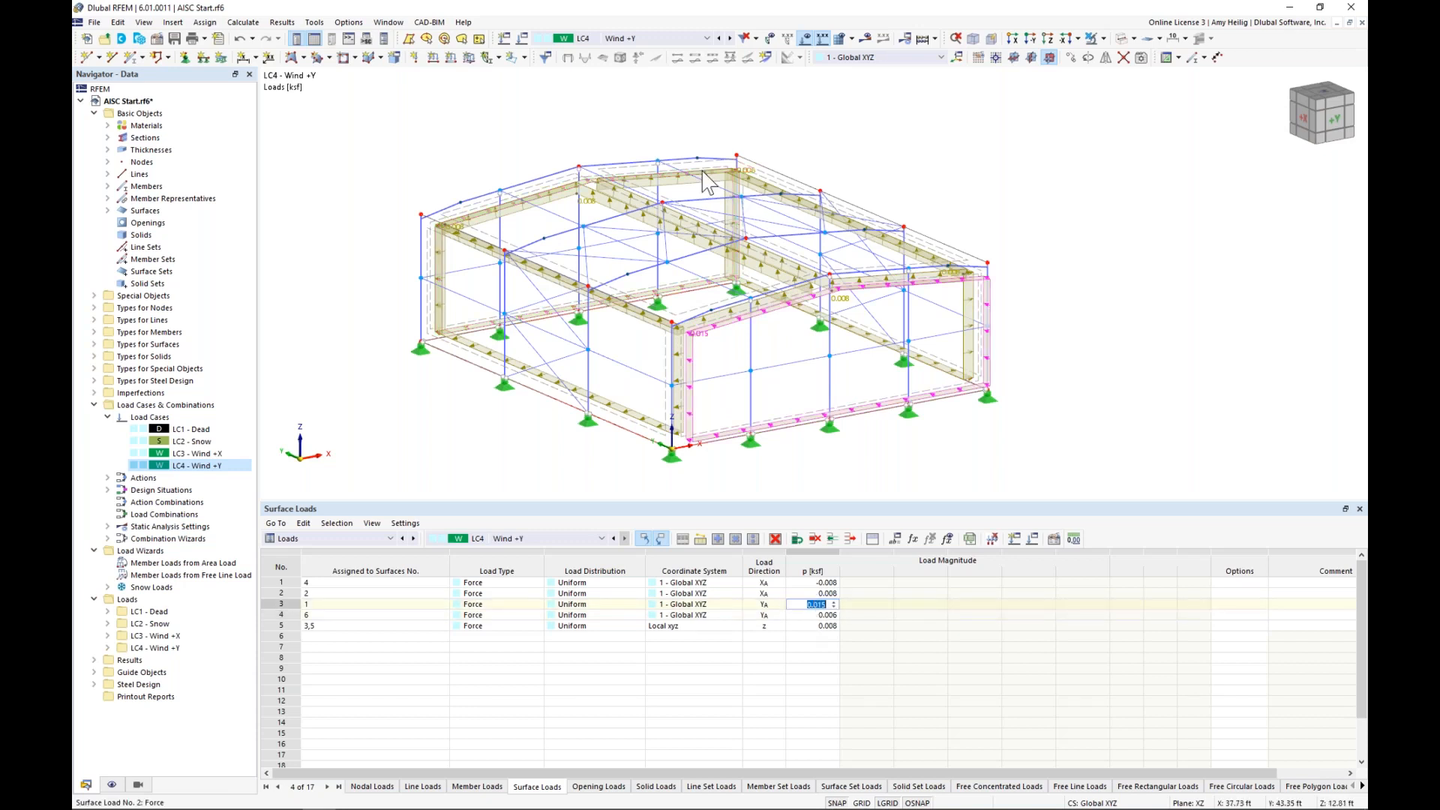
left_click(1097, 323)
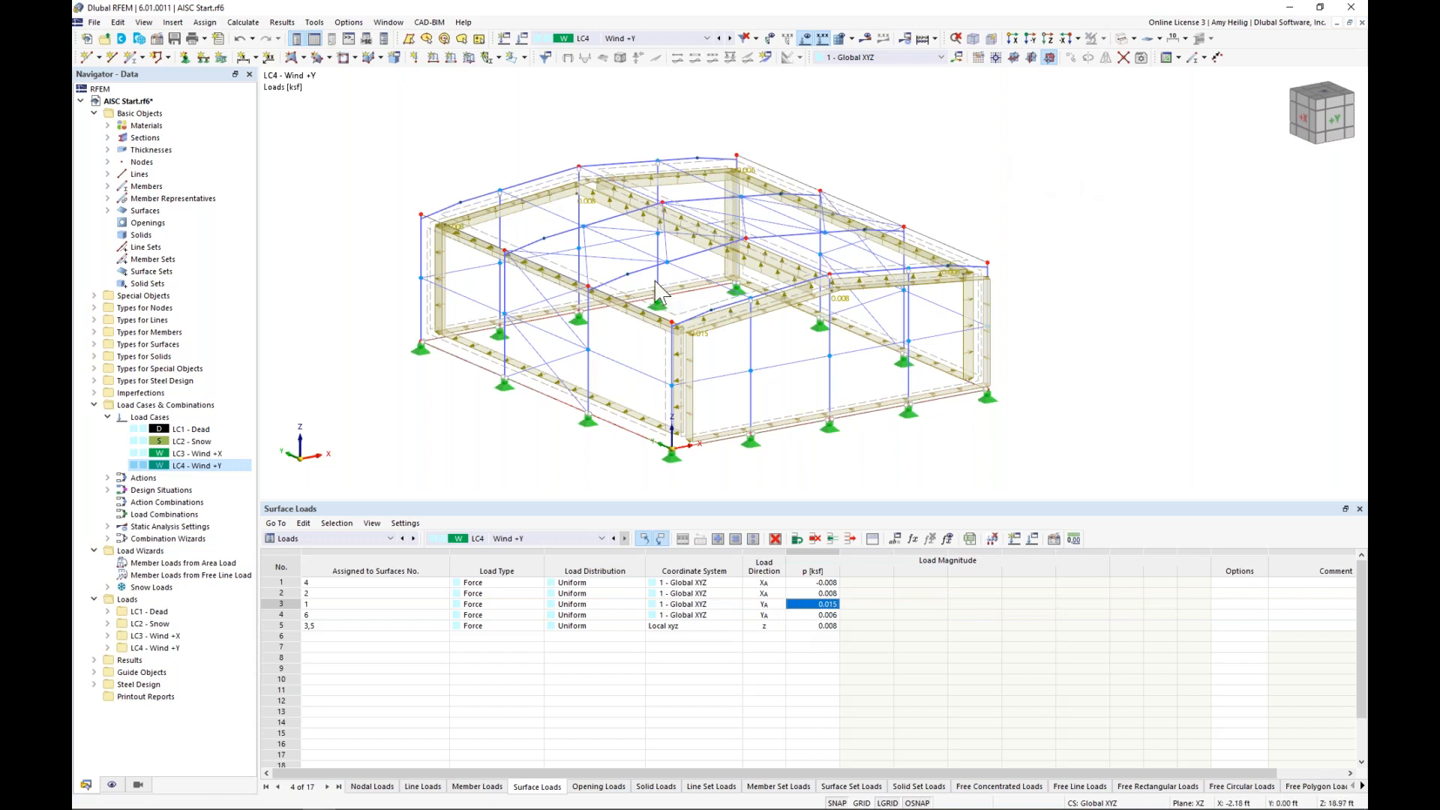
Step: Review the list of load cases, design situations and load combinations
left_click(646, 39)
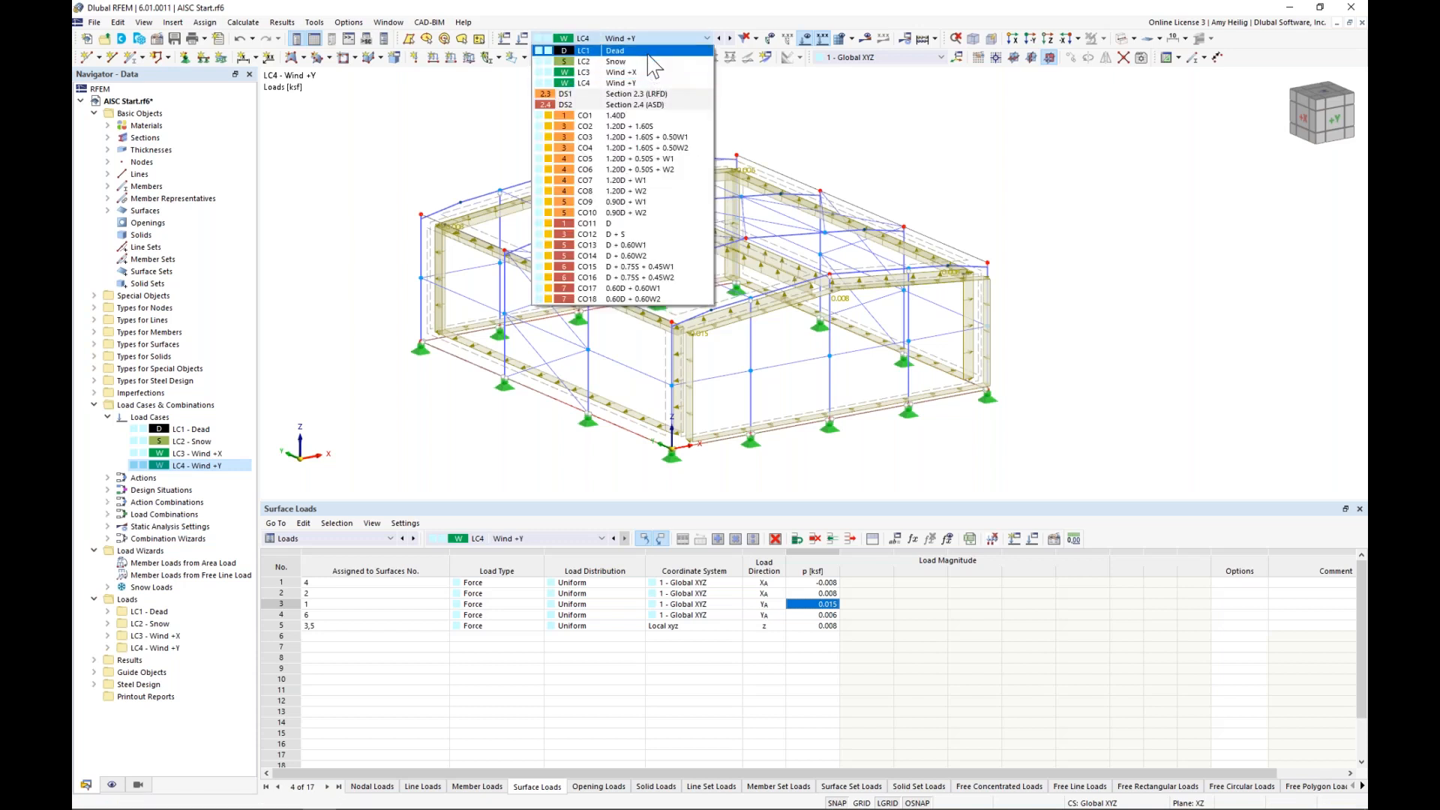
left_click(881, 140)
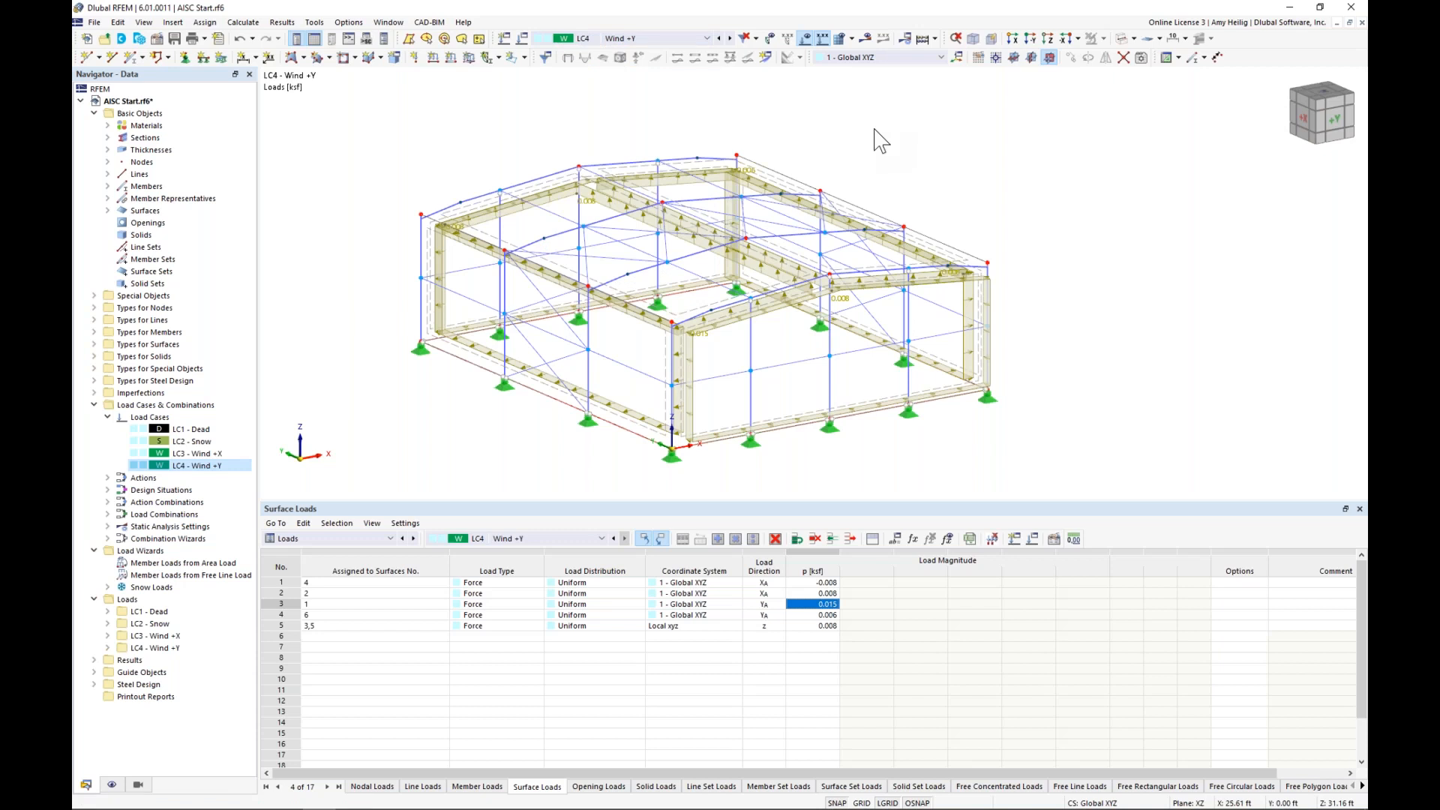
Step: Switch to the PowerPoint slide show and advance to the slide on AISC 360-16 Chapter C, Design for Stability
key("super+Tab")
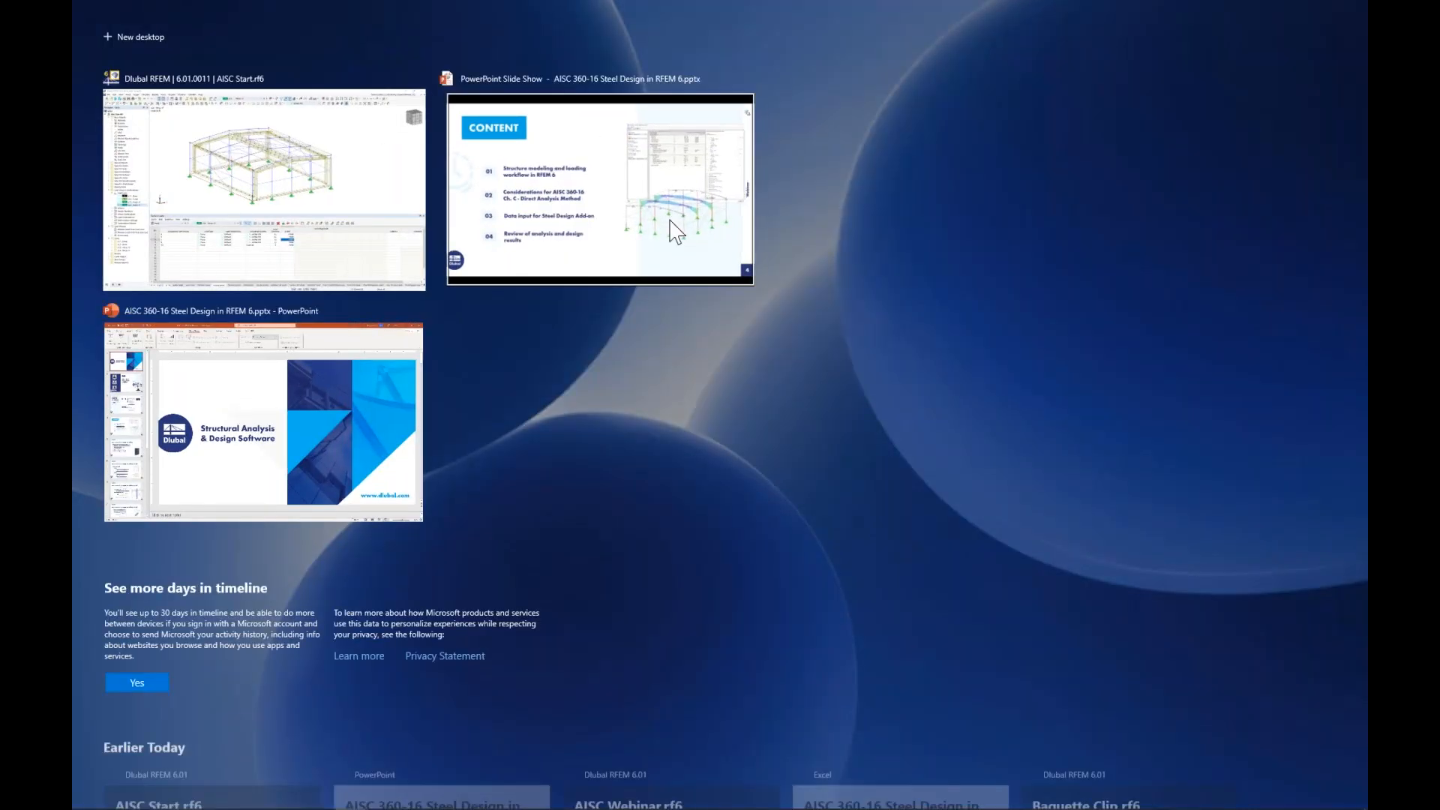
left_click(674, 230)
key("Right")
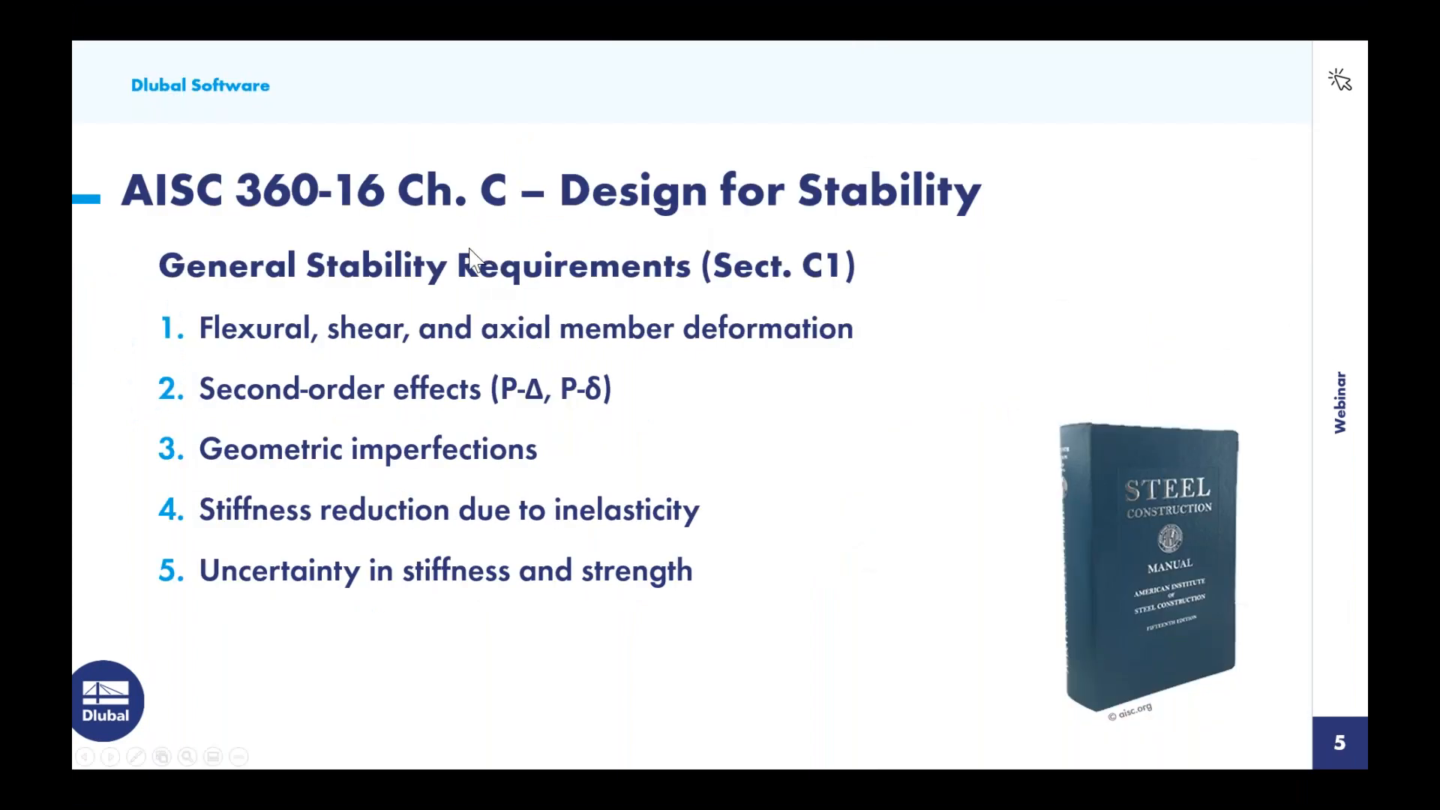
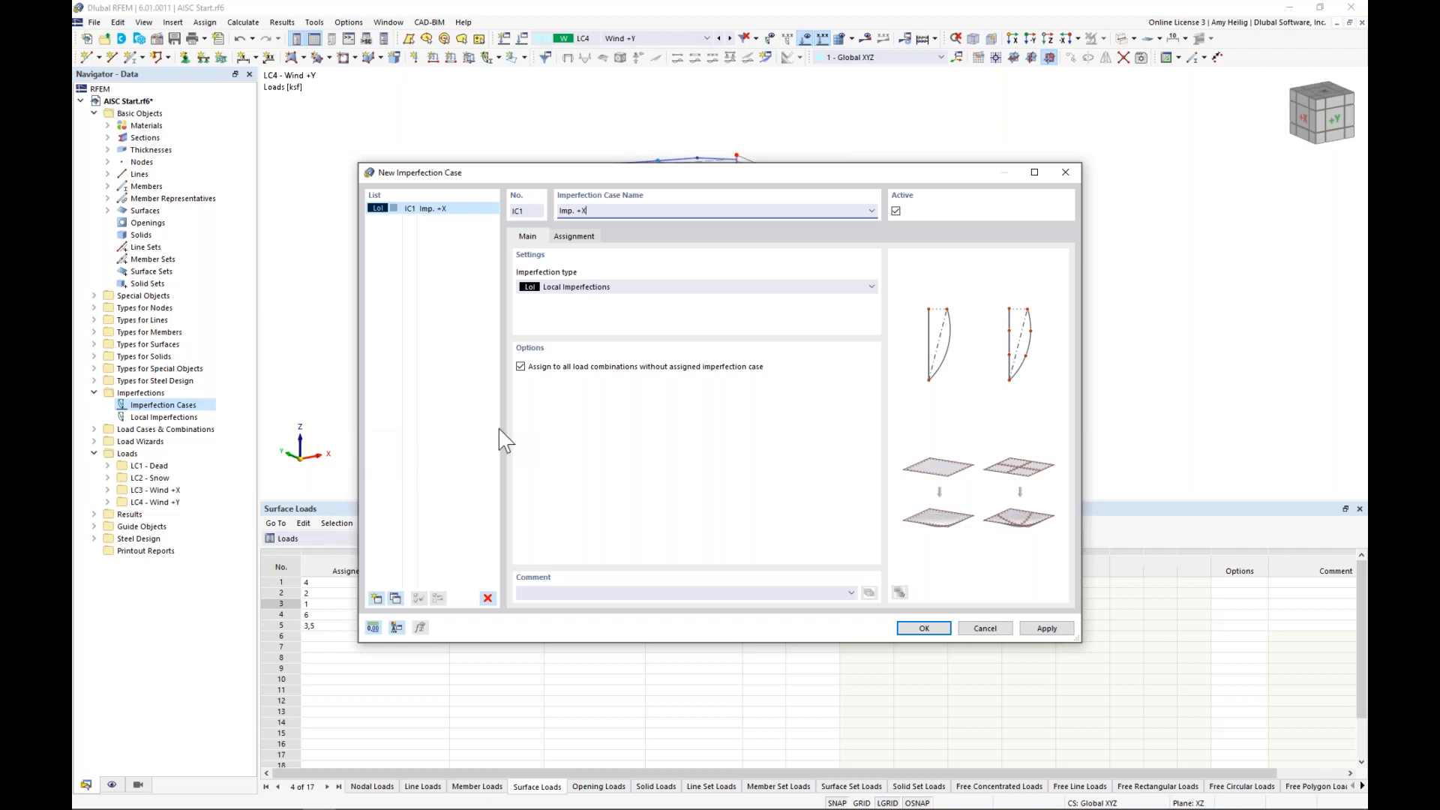
Step: Assign load case LC3 Wind +X to imperfection case Imp. +X and add a second case, Imp. +Y, assigned to LC4 Wind +Y
left_click(573, 237)
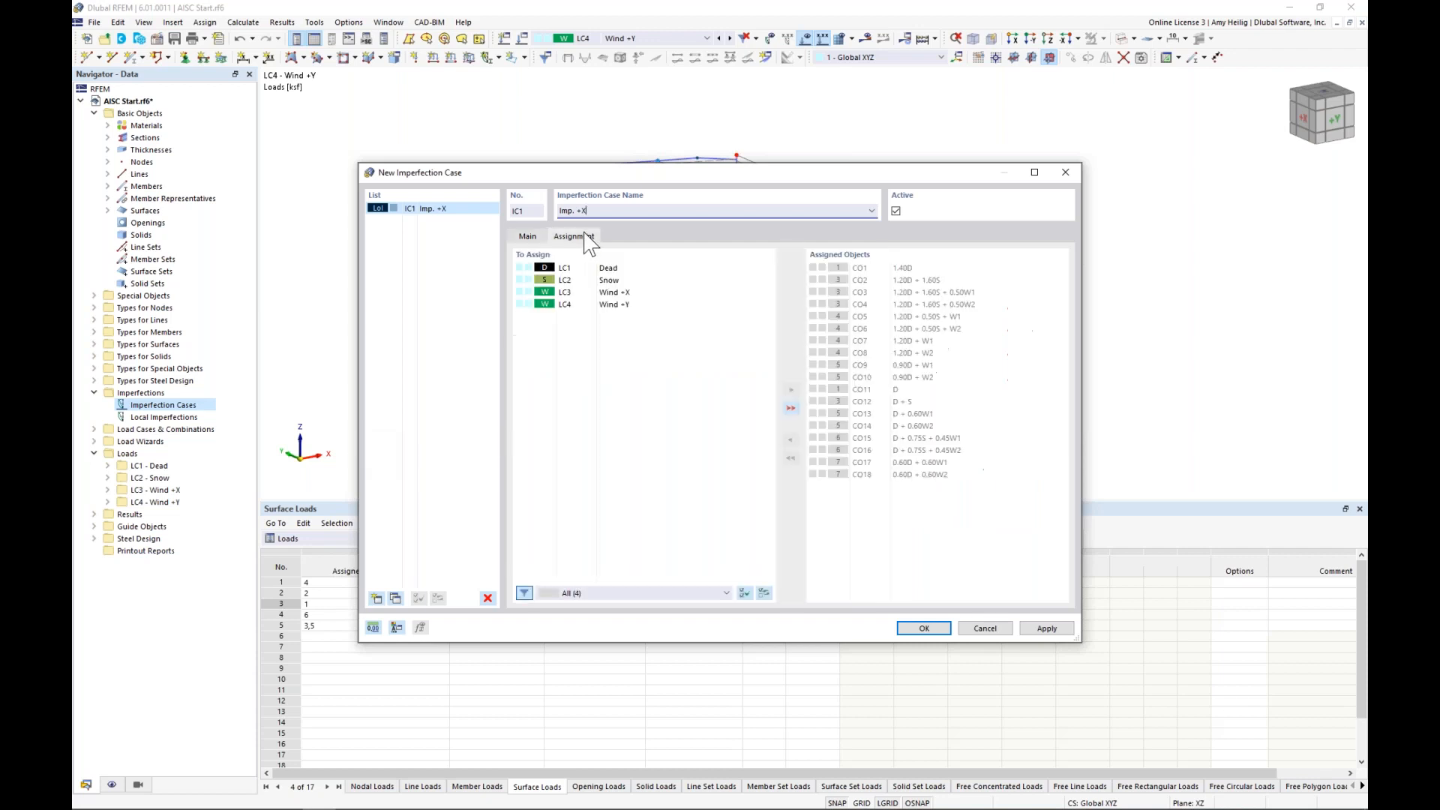
double_click(639, 294)
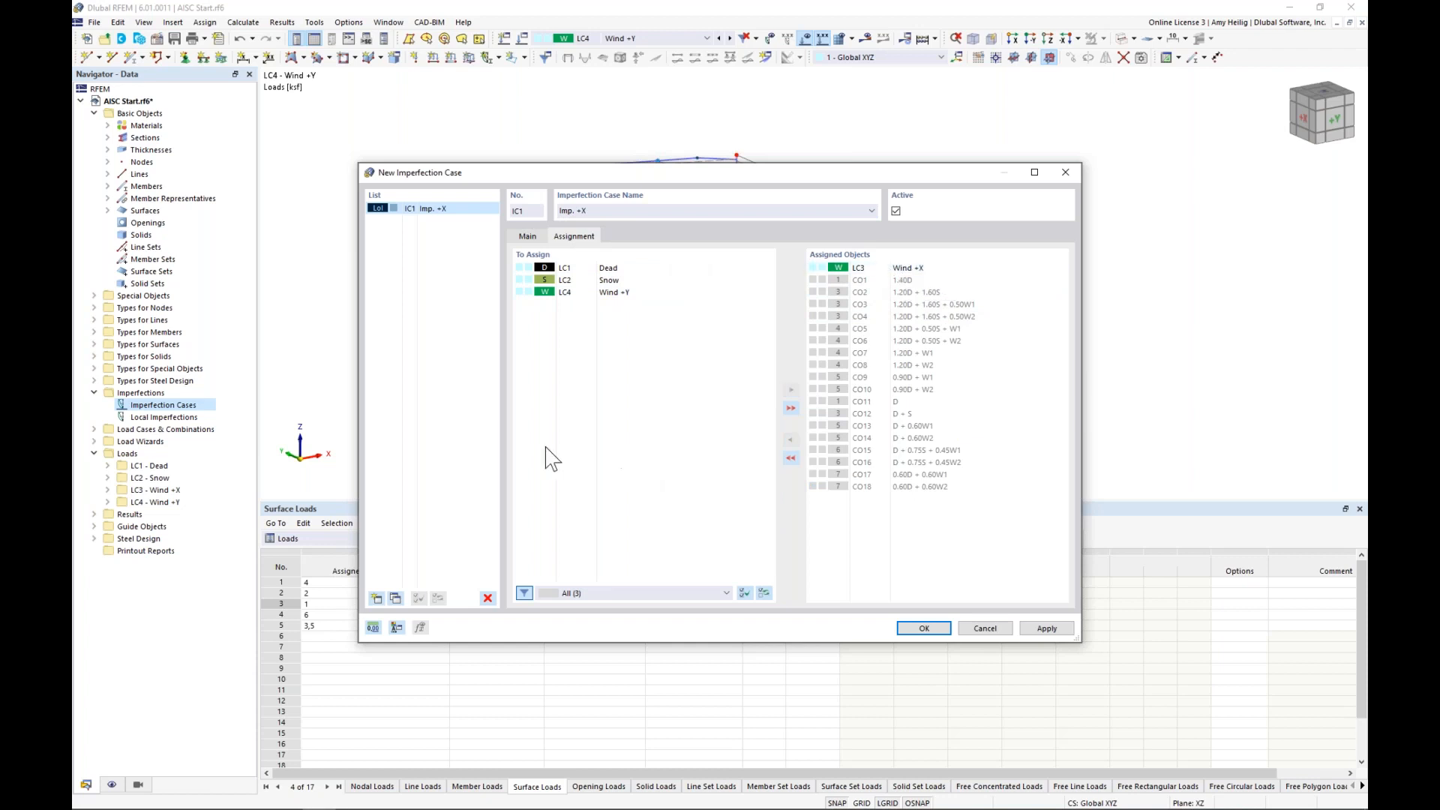
left_click(376, 597)
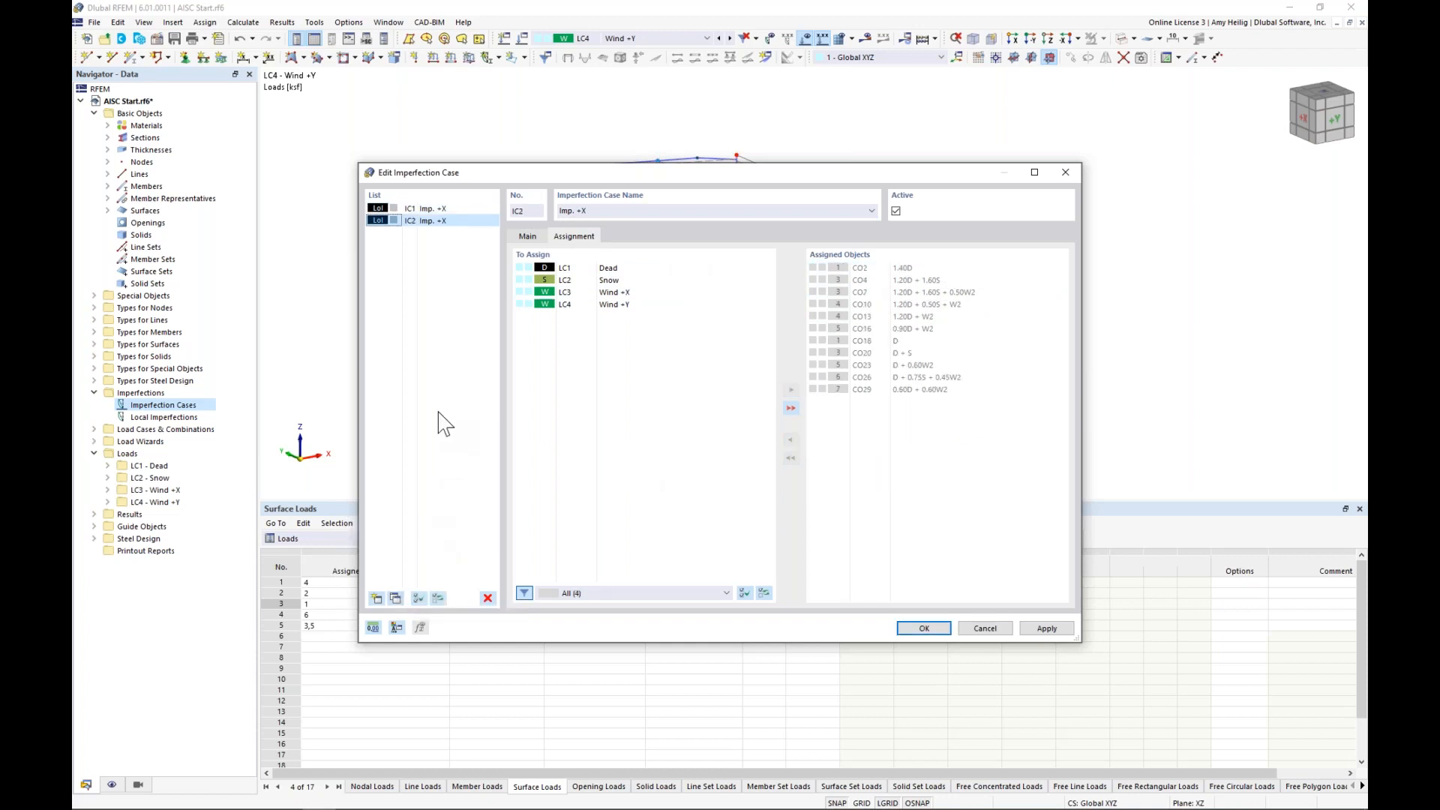
left_click(598, 211)
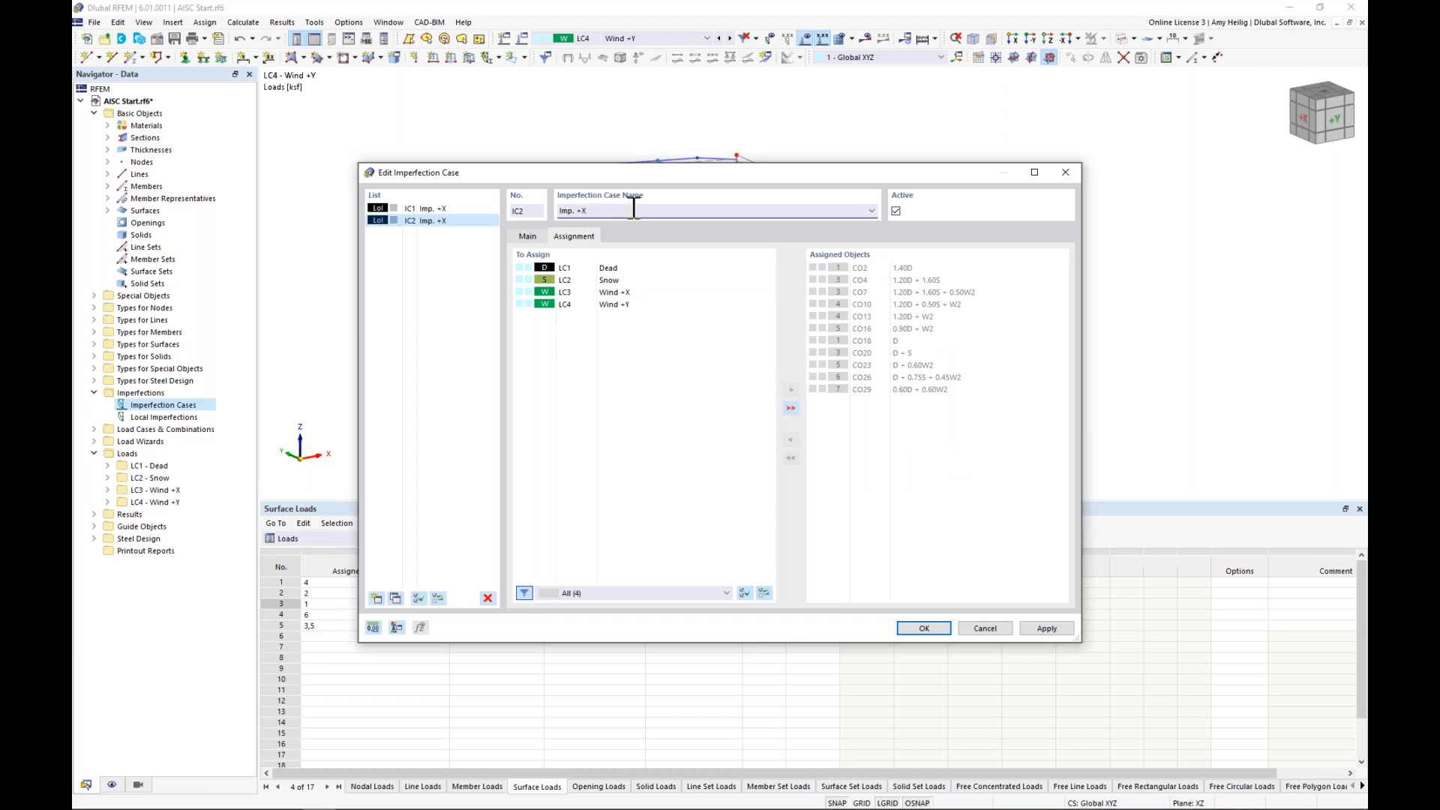
double_click(626, 304)
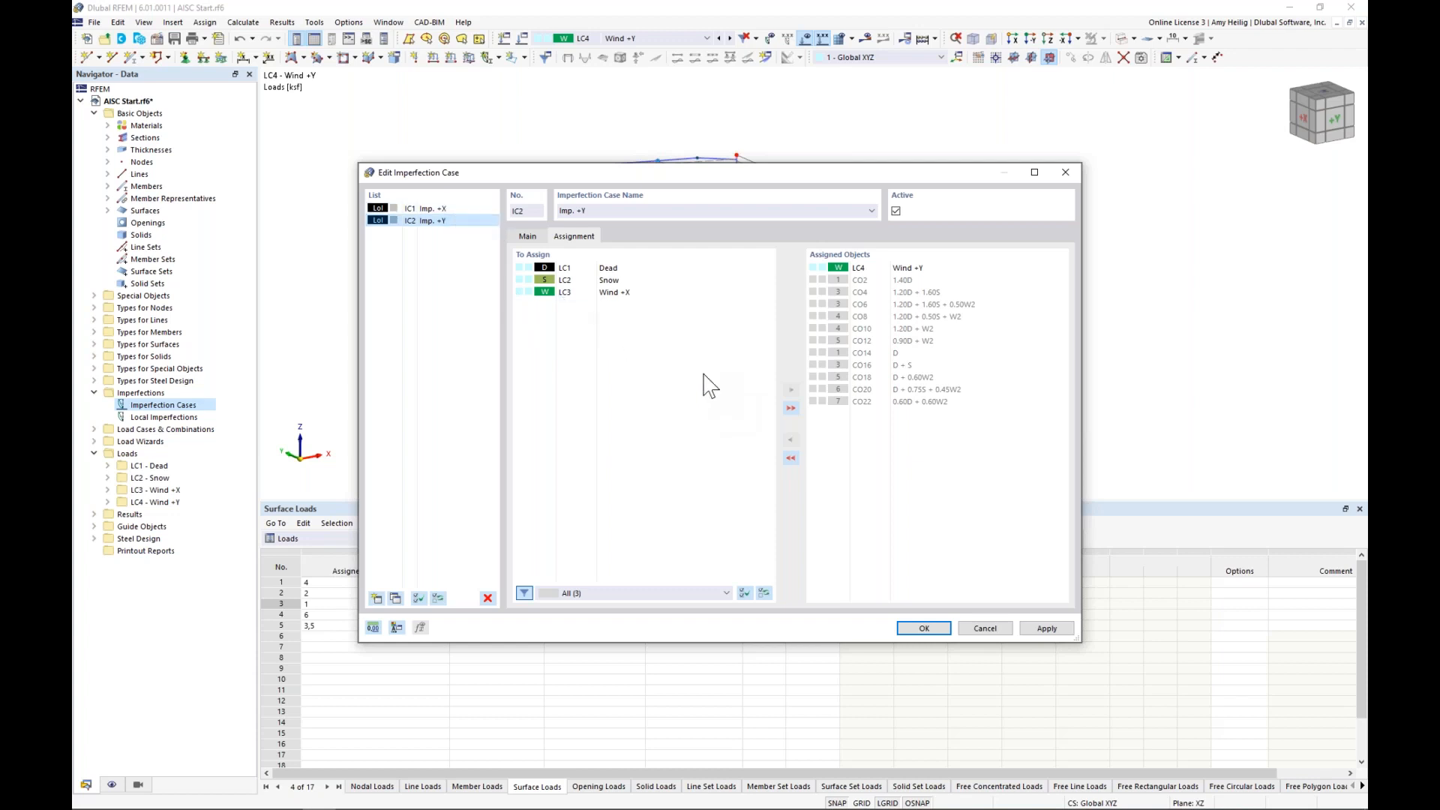
left_click(937, 630)
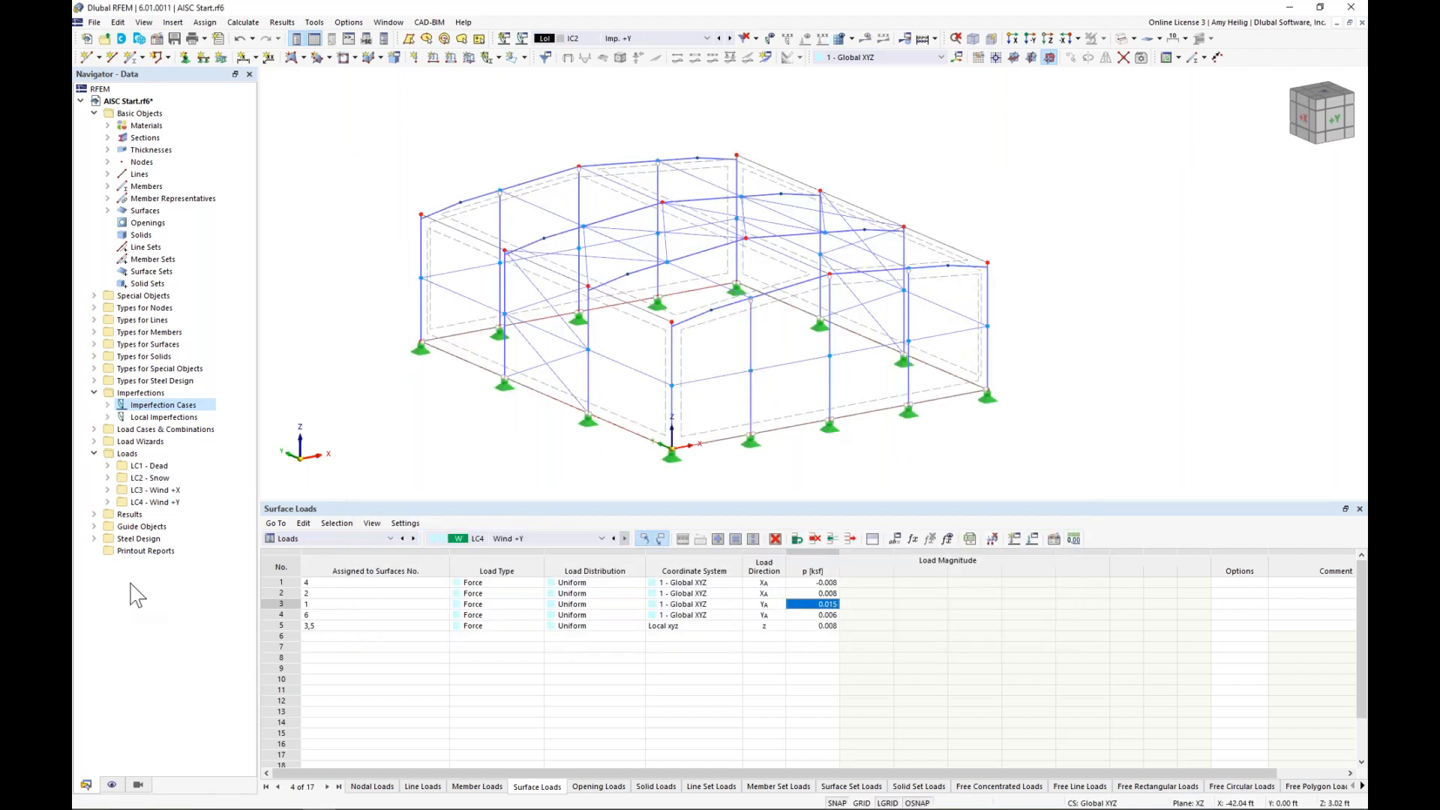
Step: Isolate the columns by limiting the visible members to sections W 14x48 and W 8x31
left_click(138, 784)
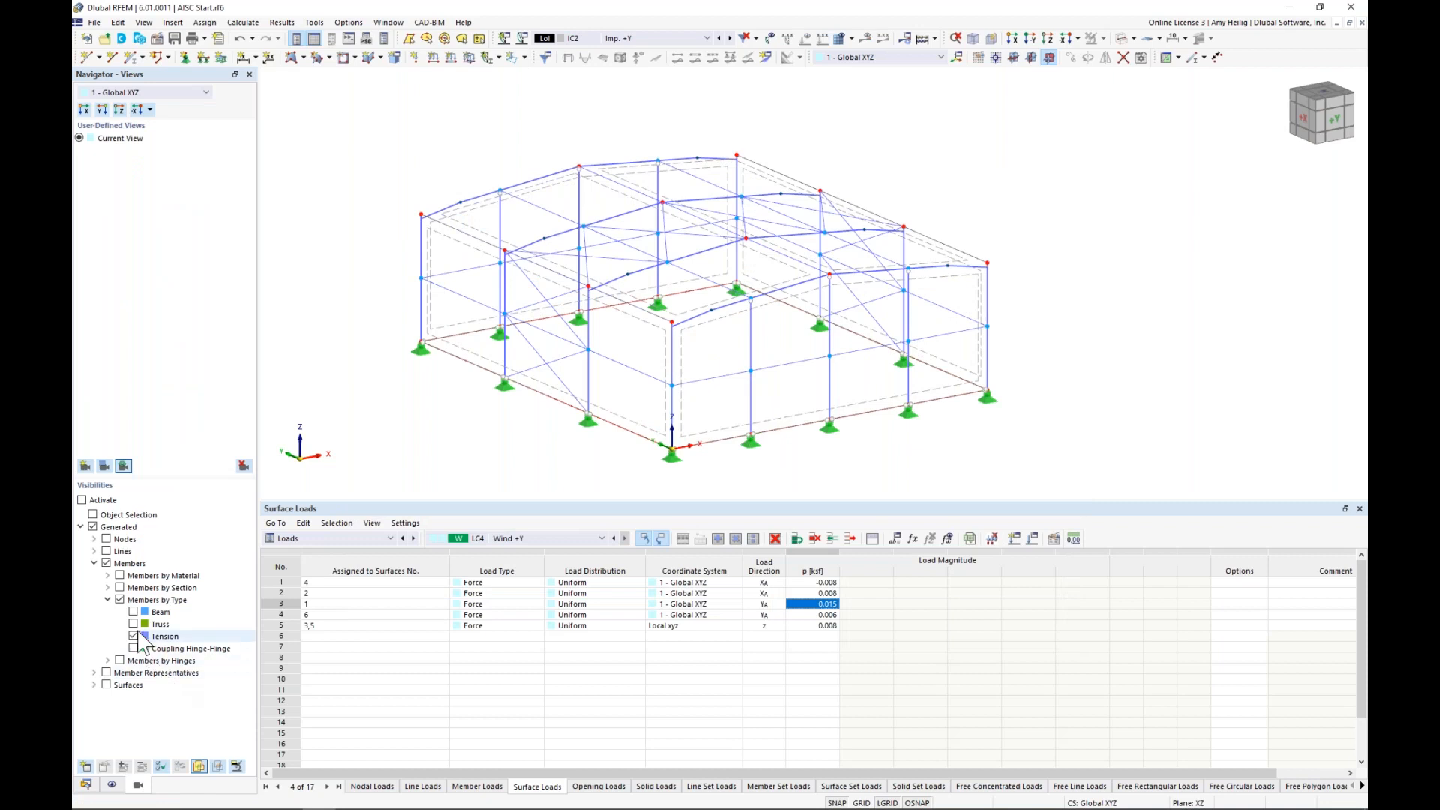
left_click(120, 599)
left_click(108, 600)
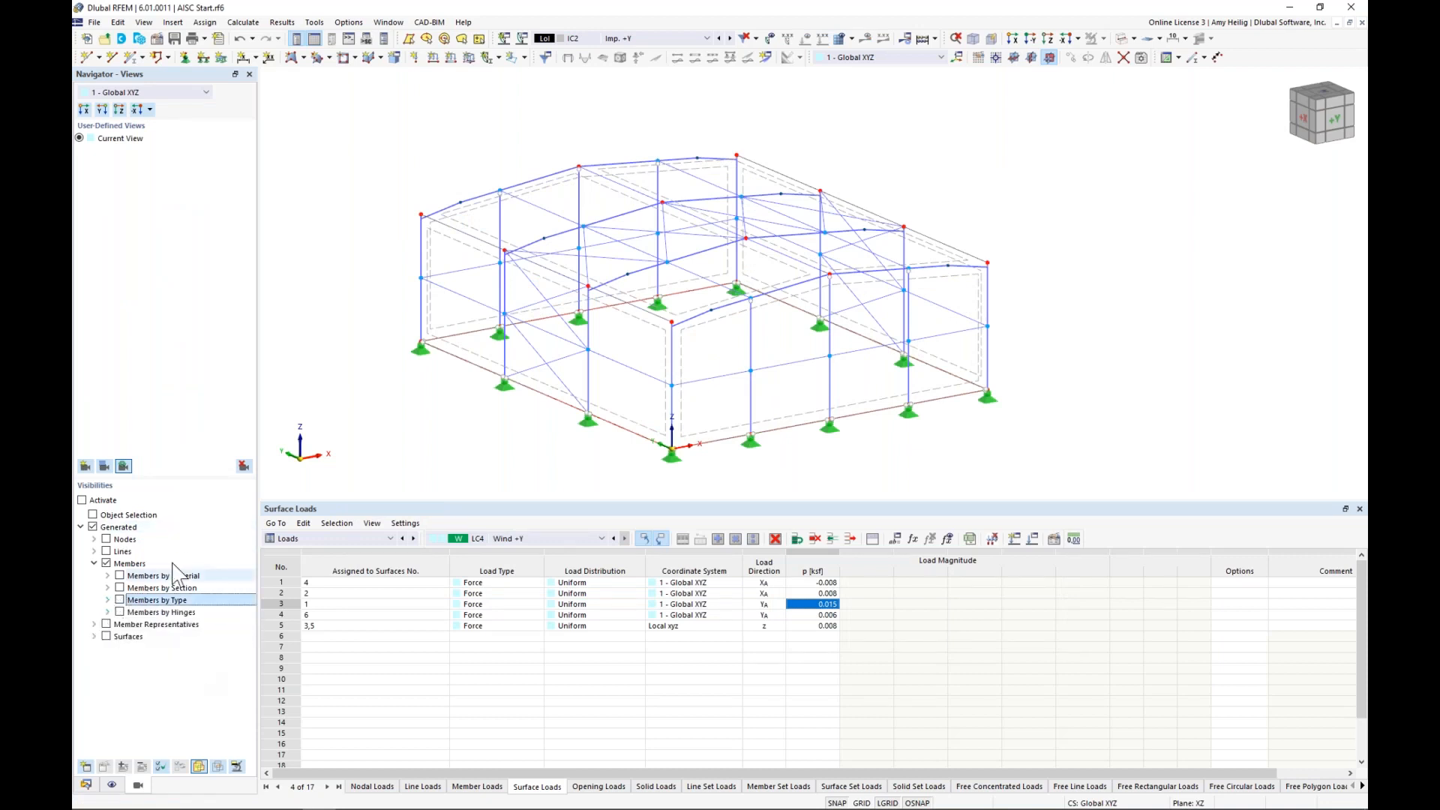
left_click(108, 588)
left_click(133, 599)
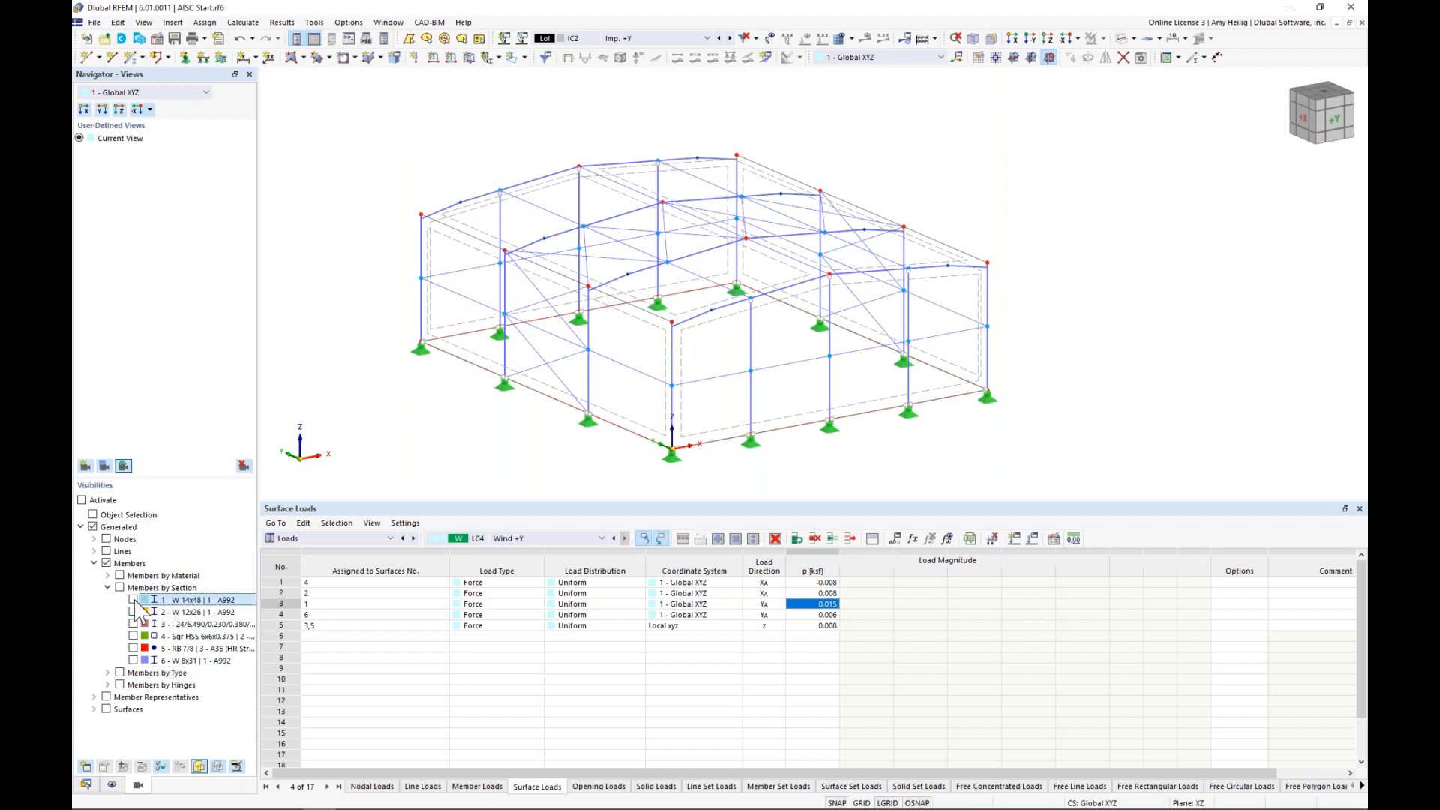
left_click(133, 660)
middle_click_drag(824, 418, 795, 416)
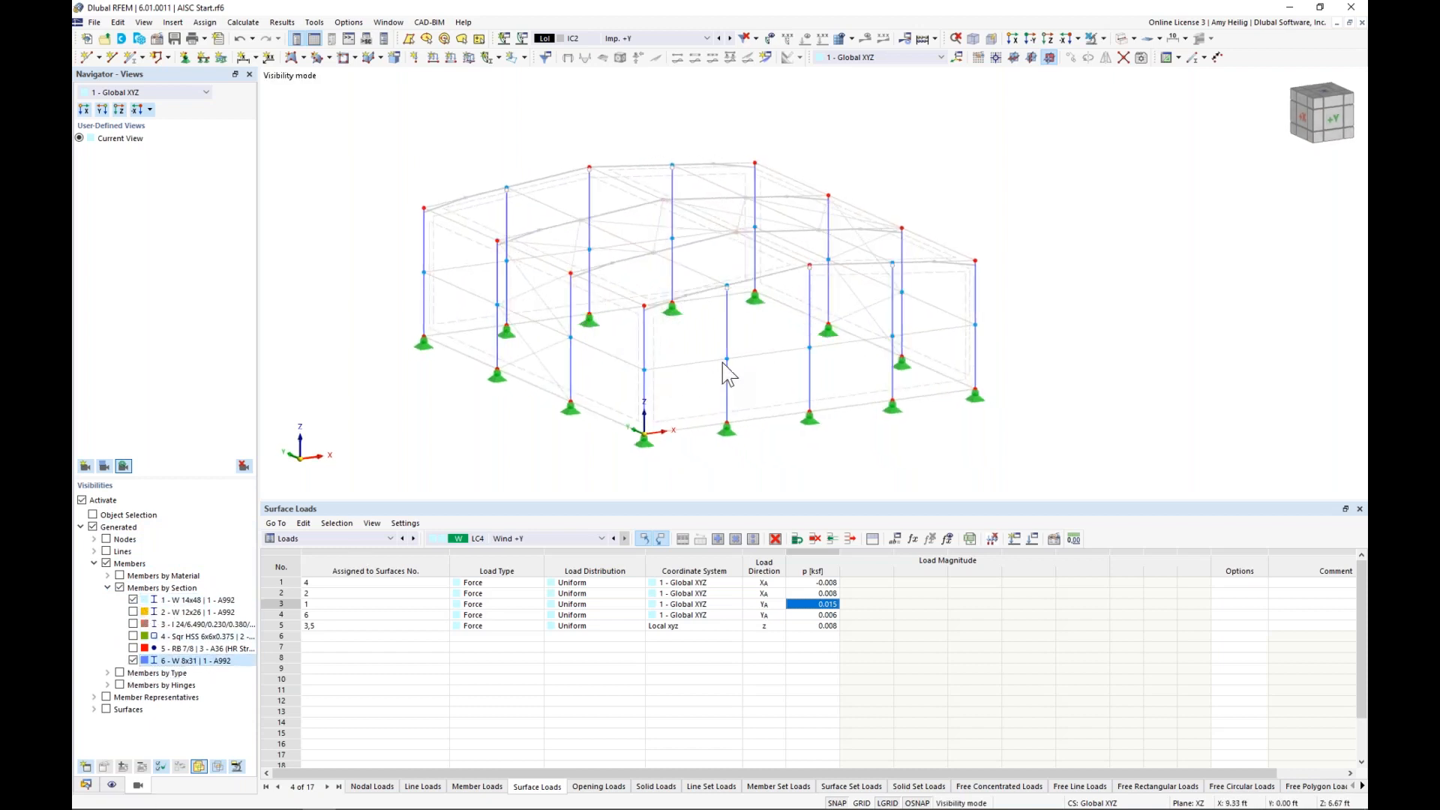
Step: Turn on the display of the members' local axis systems on the columns
right_click(734, 411)
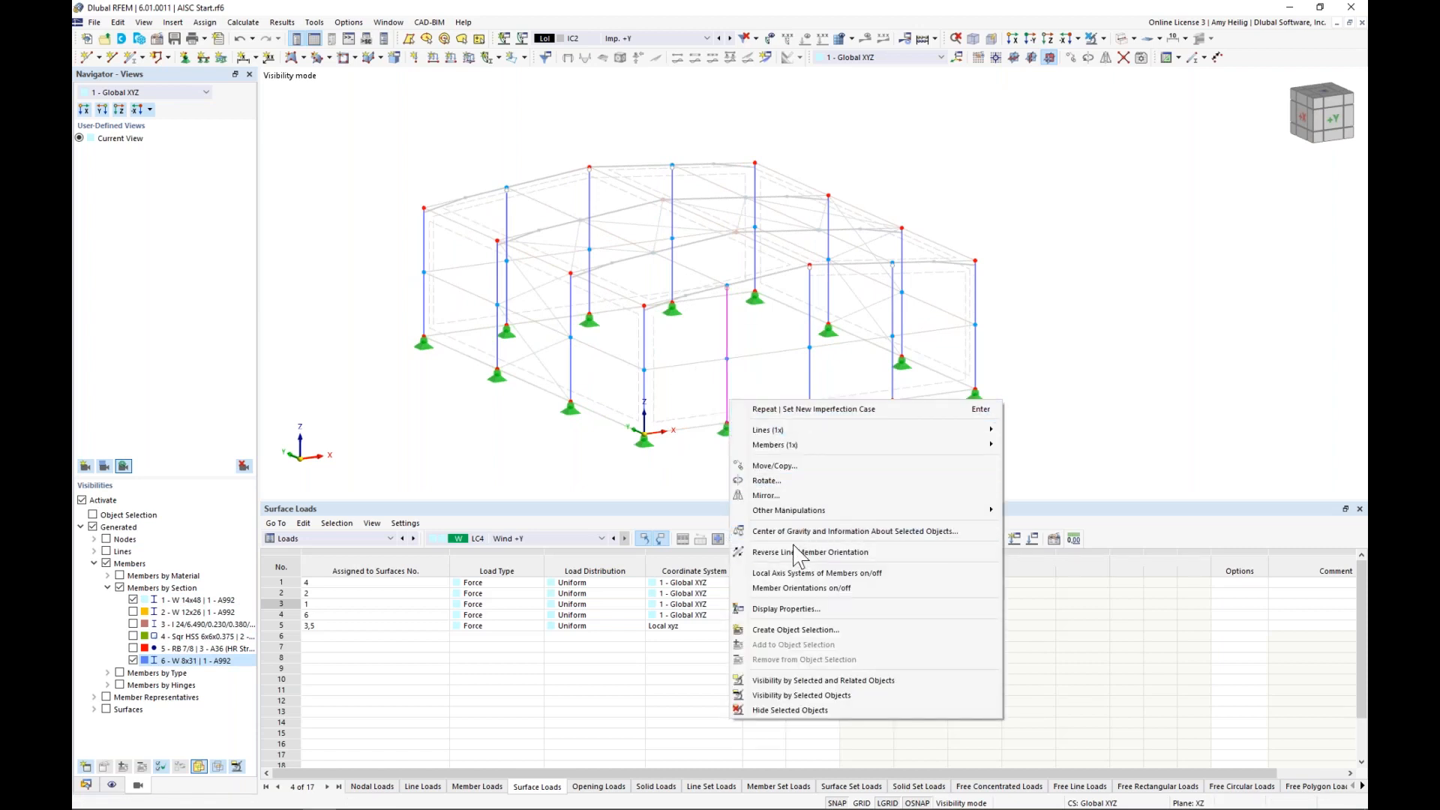
left_click(793, 575)
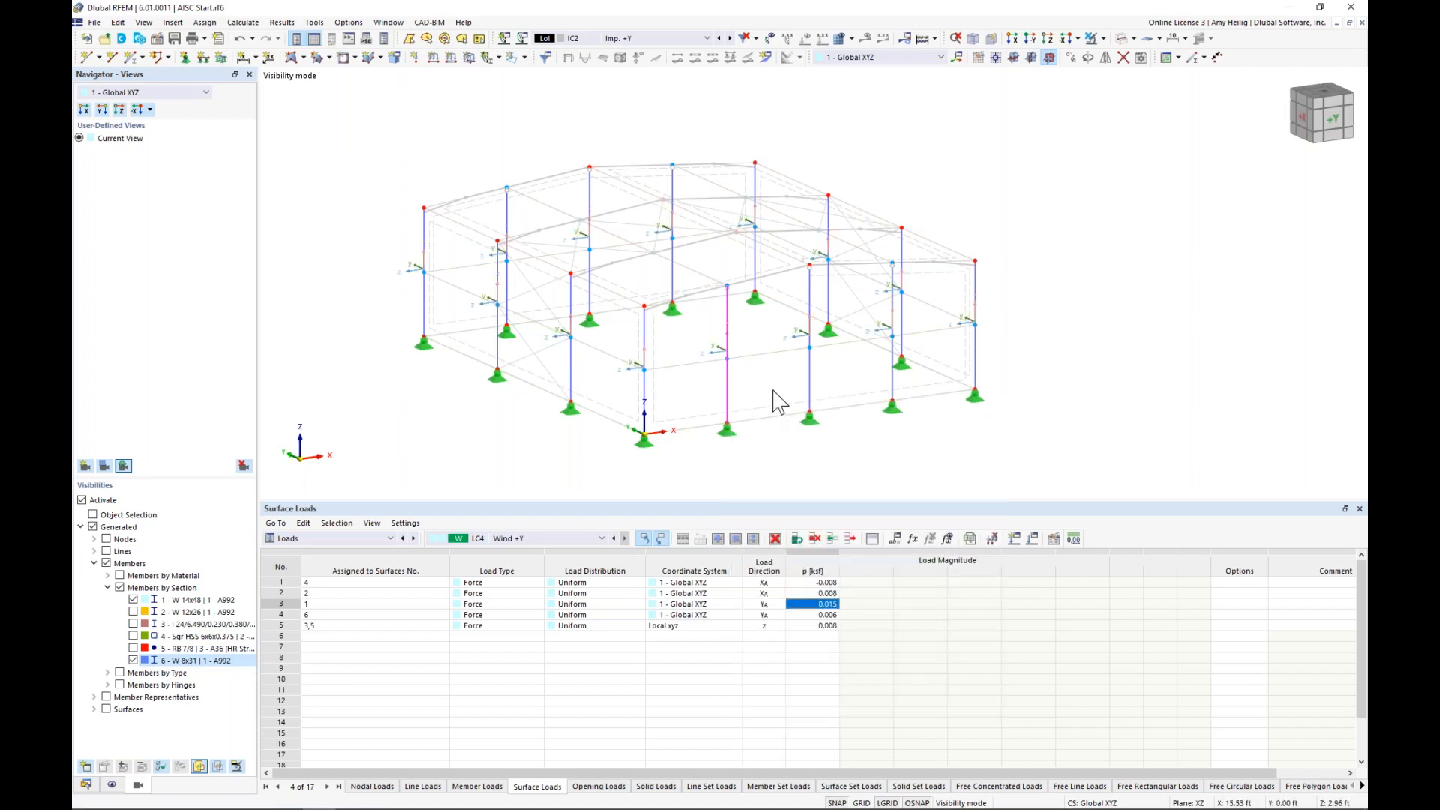
scroll(777, 401, "up", 1)
middle_click_drag(775, 401, 831, 390)
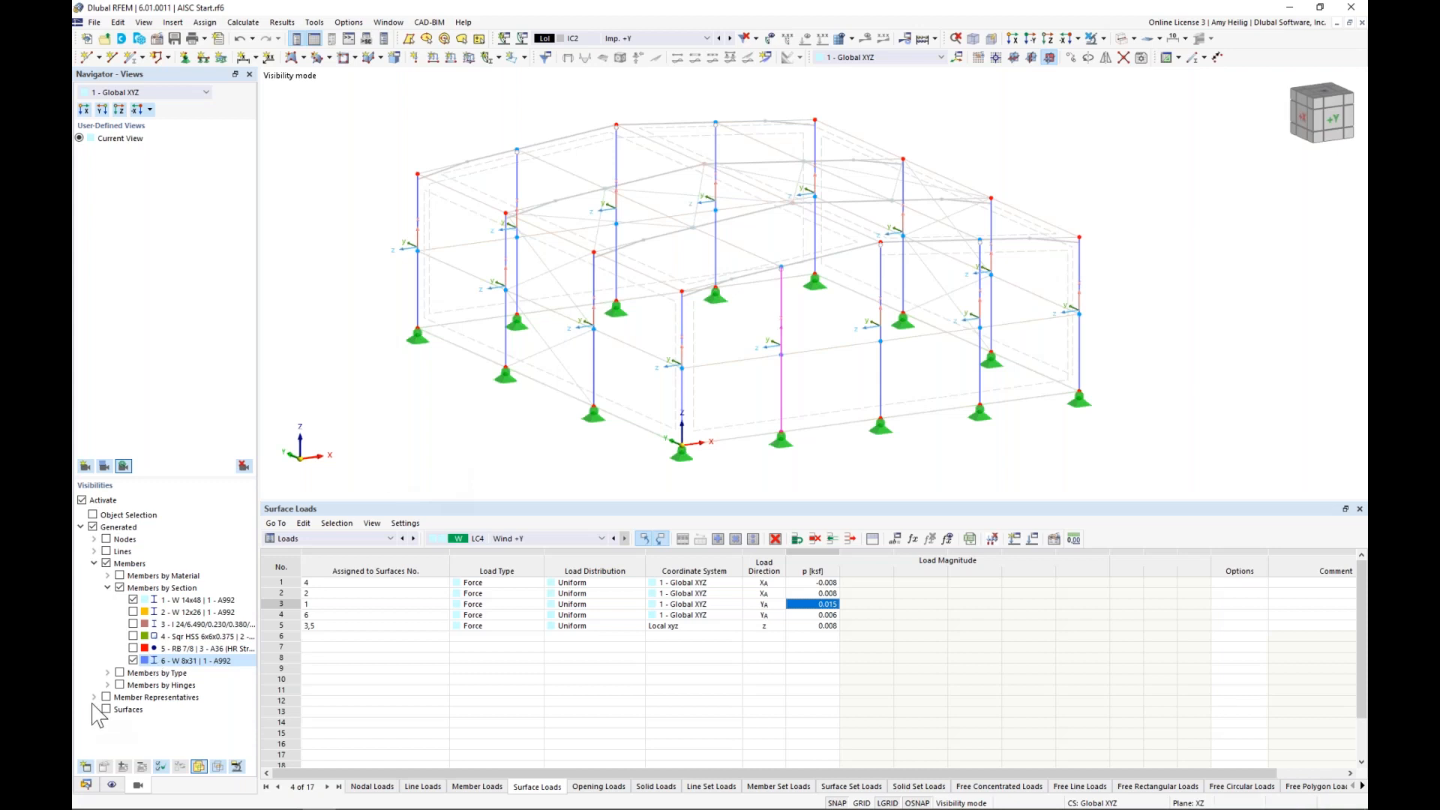
Step: Start a new member imperfection in IC1 - Imp. +X with the definition type ANSI/AISC 360-16 | Current
left_click(85, 784)
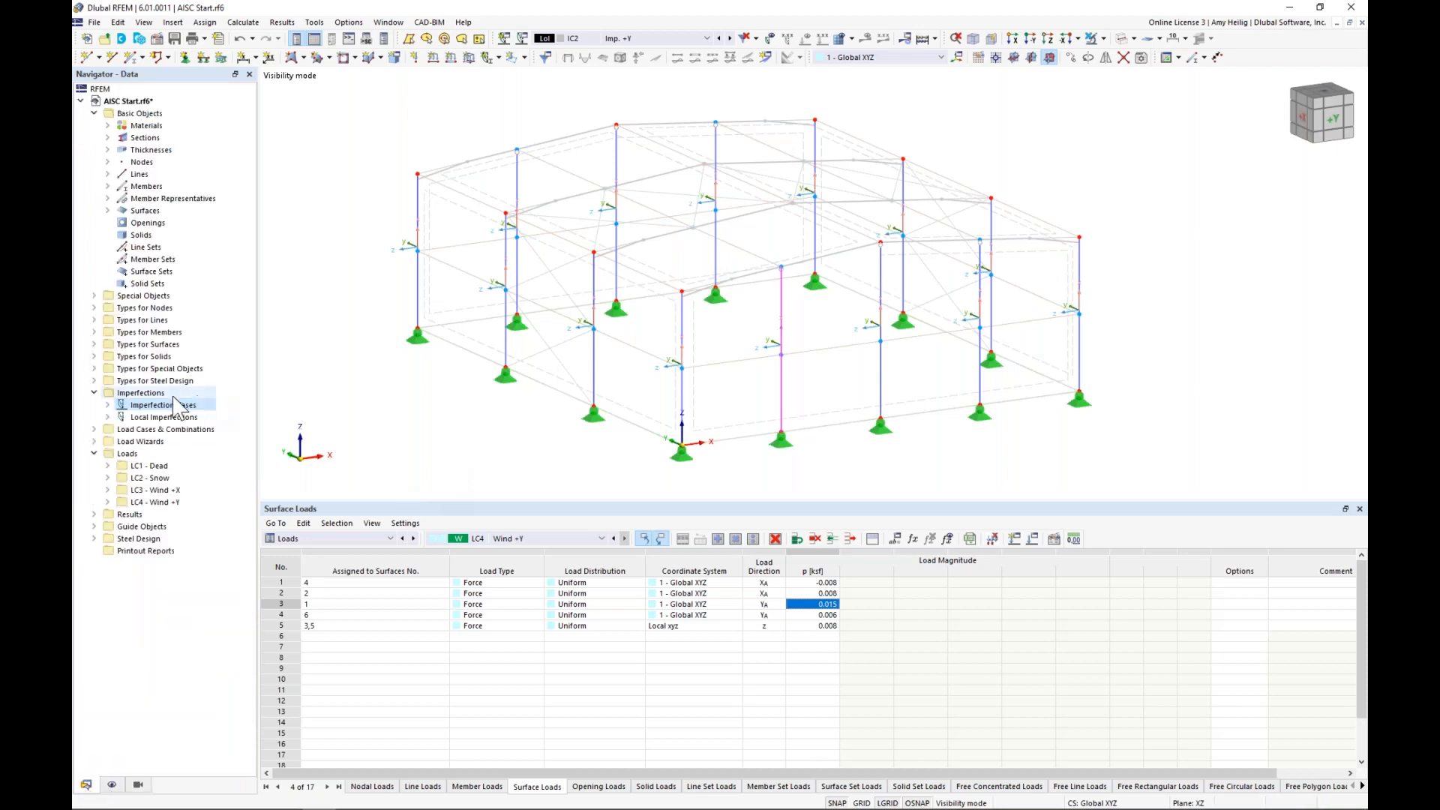
left_click(108, 417)
left_click(108, 406)
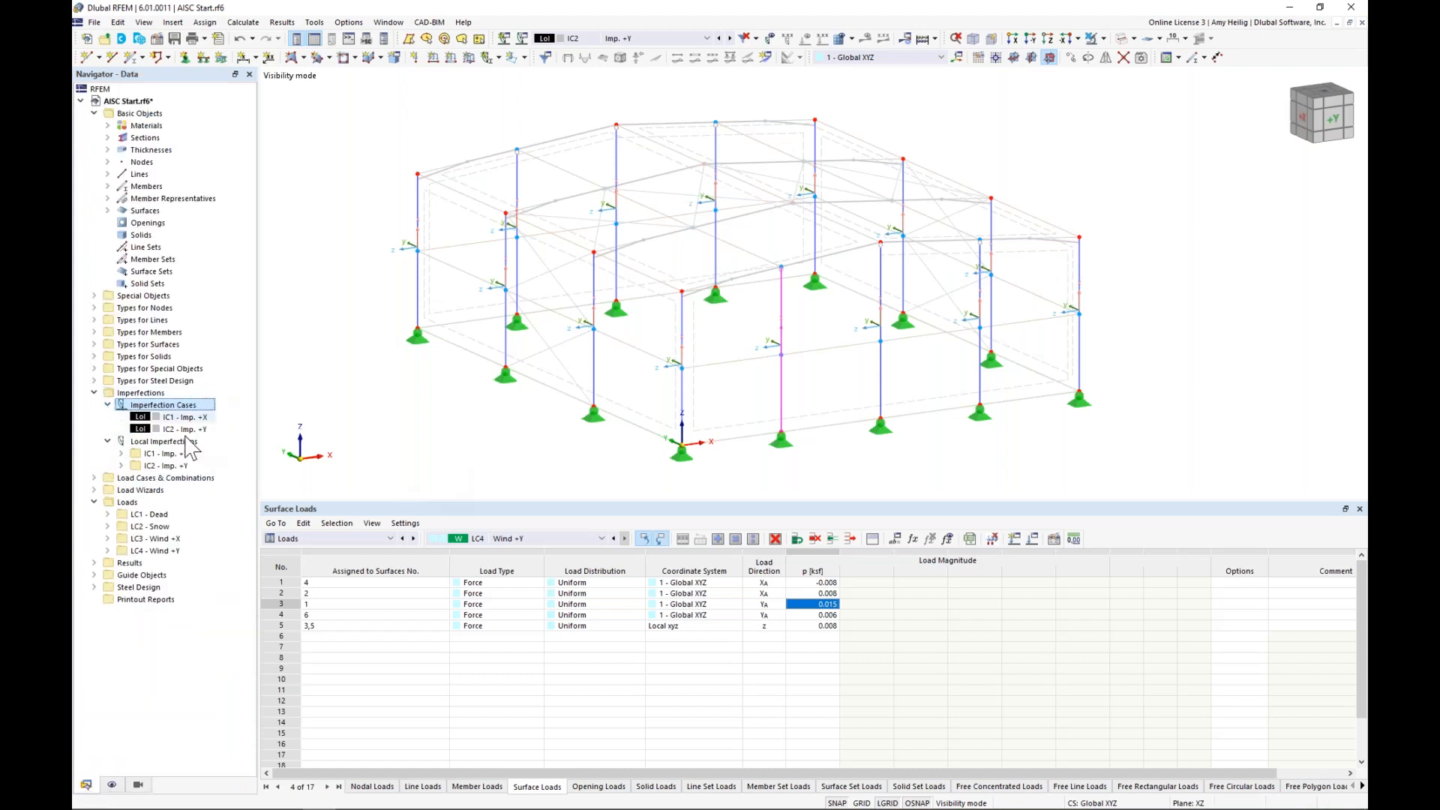
left_click(120, 453)
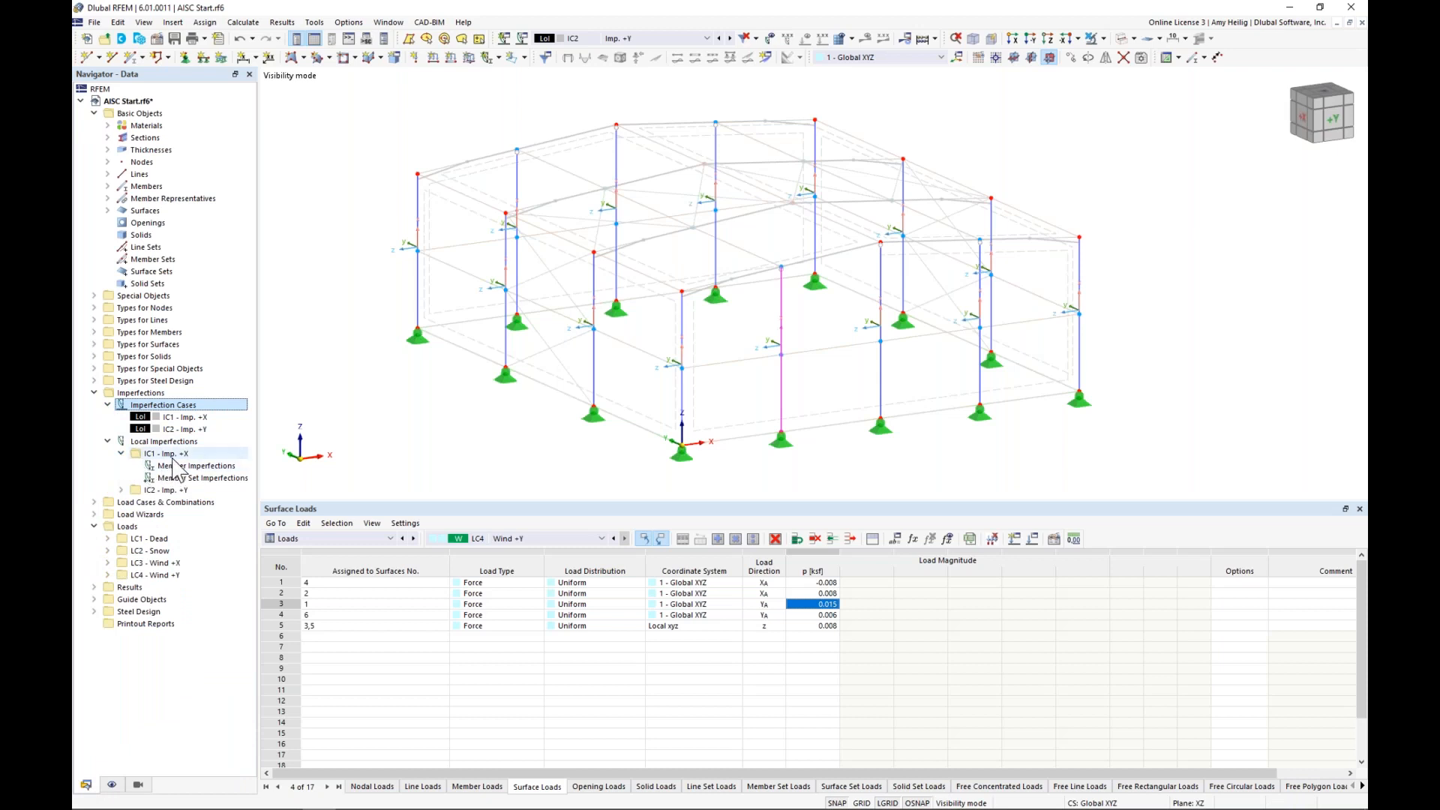
left_click(121, 489)
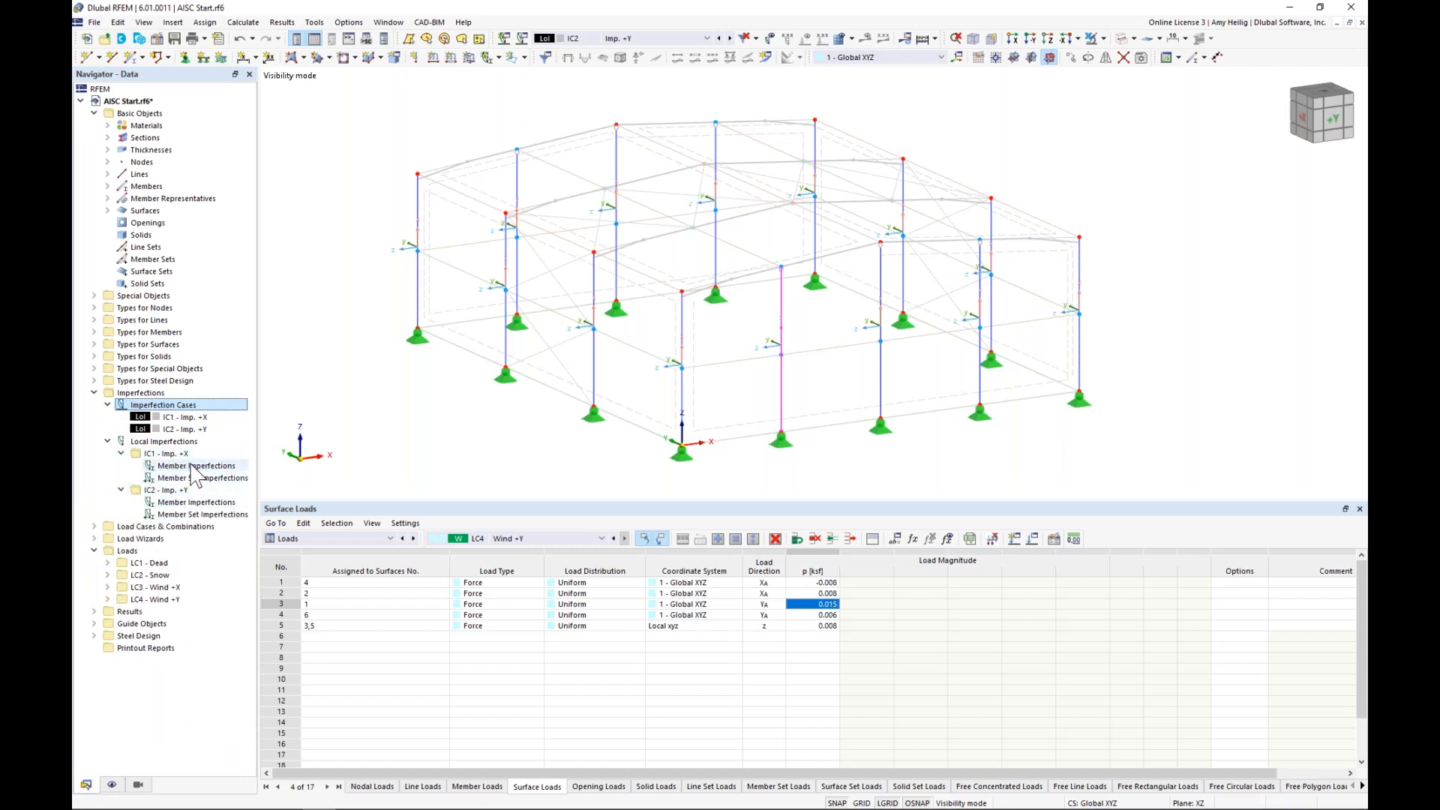
right_click(193, 471)
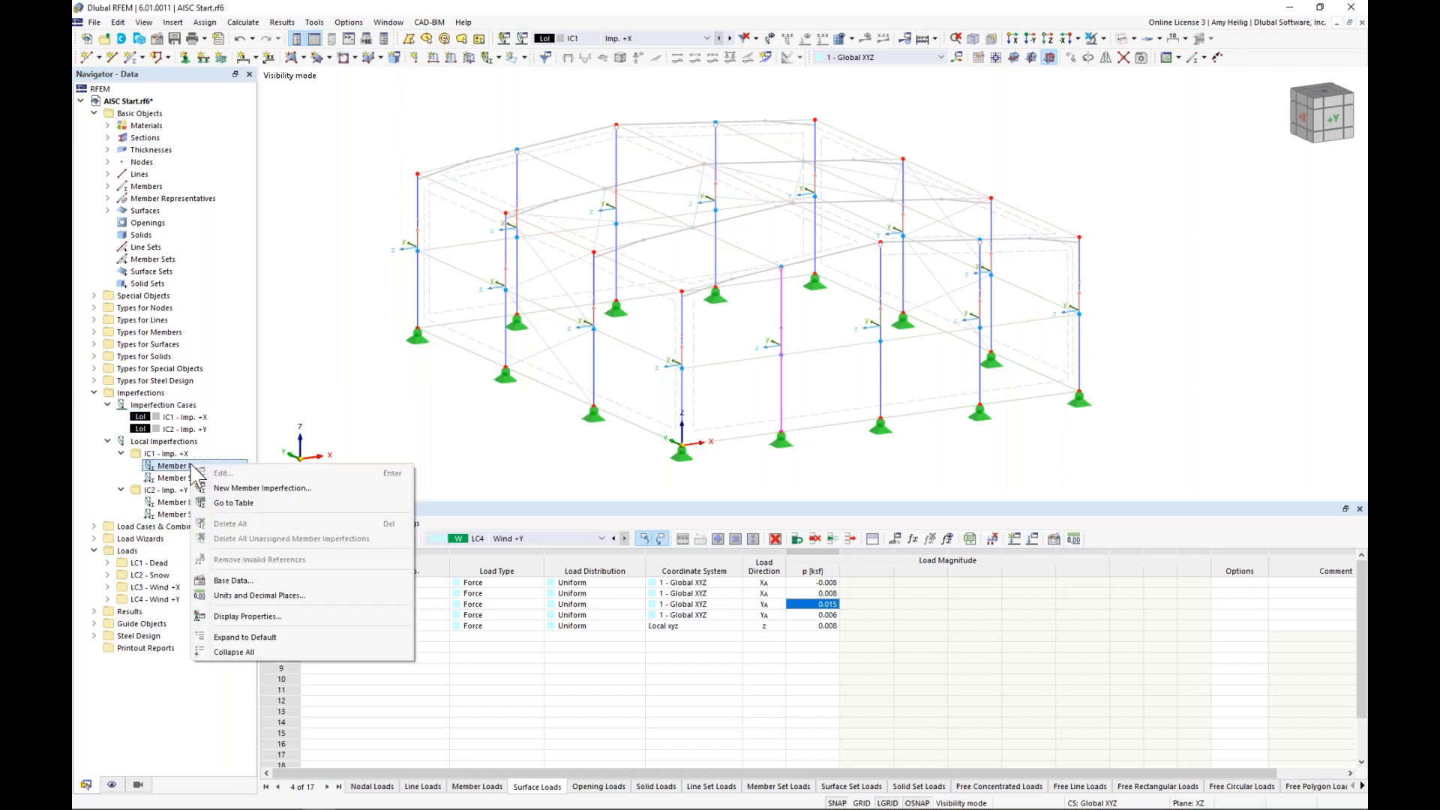
left_click(240, 478)
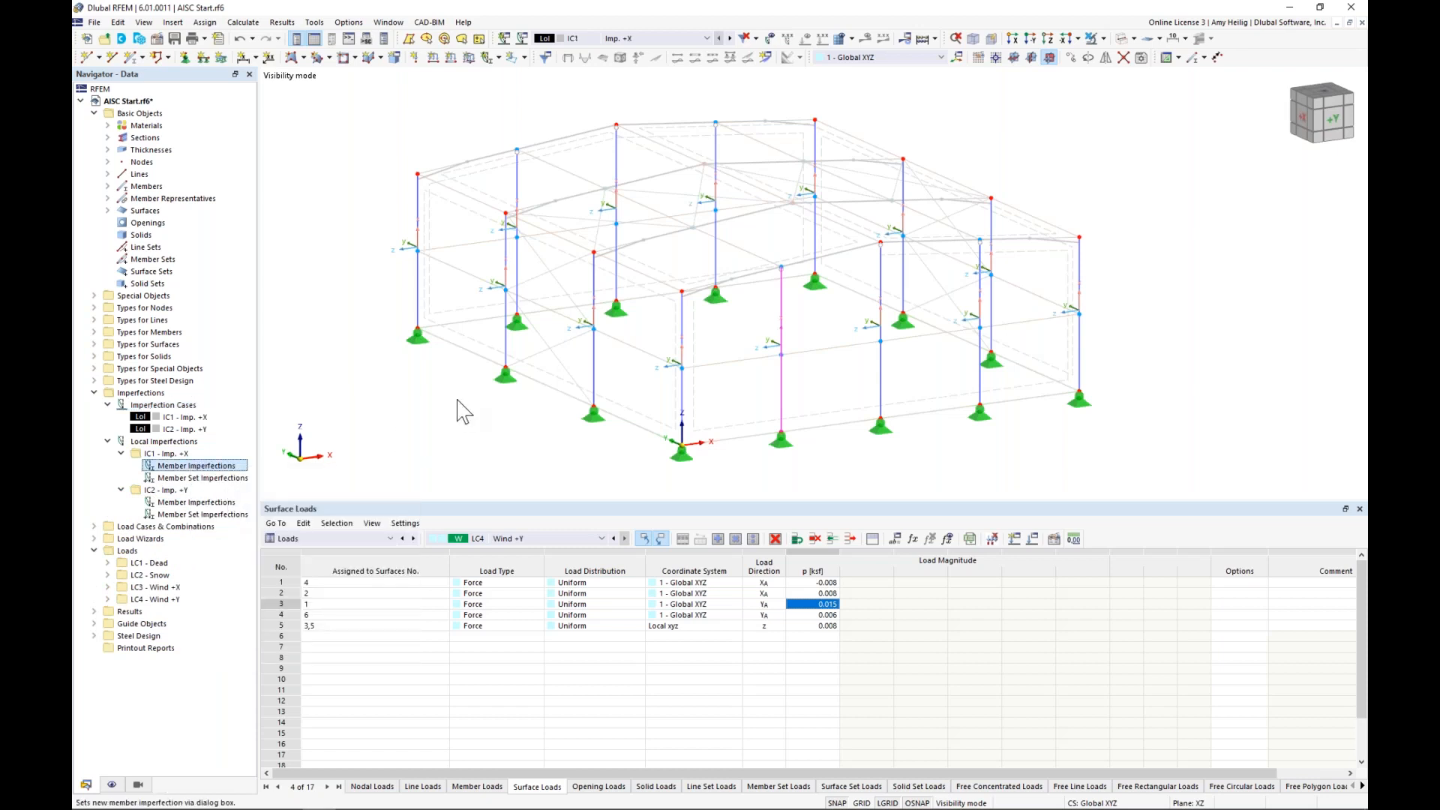
left_click(424, 321)
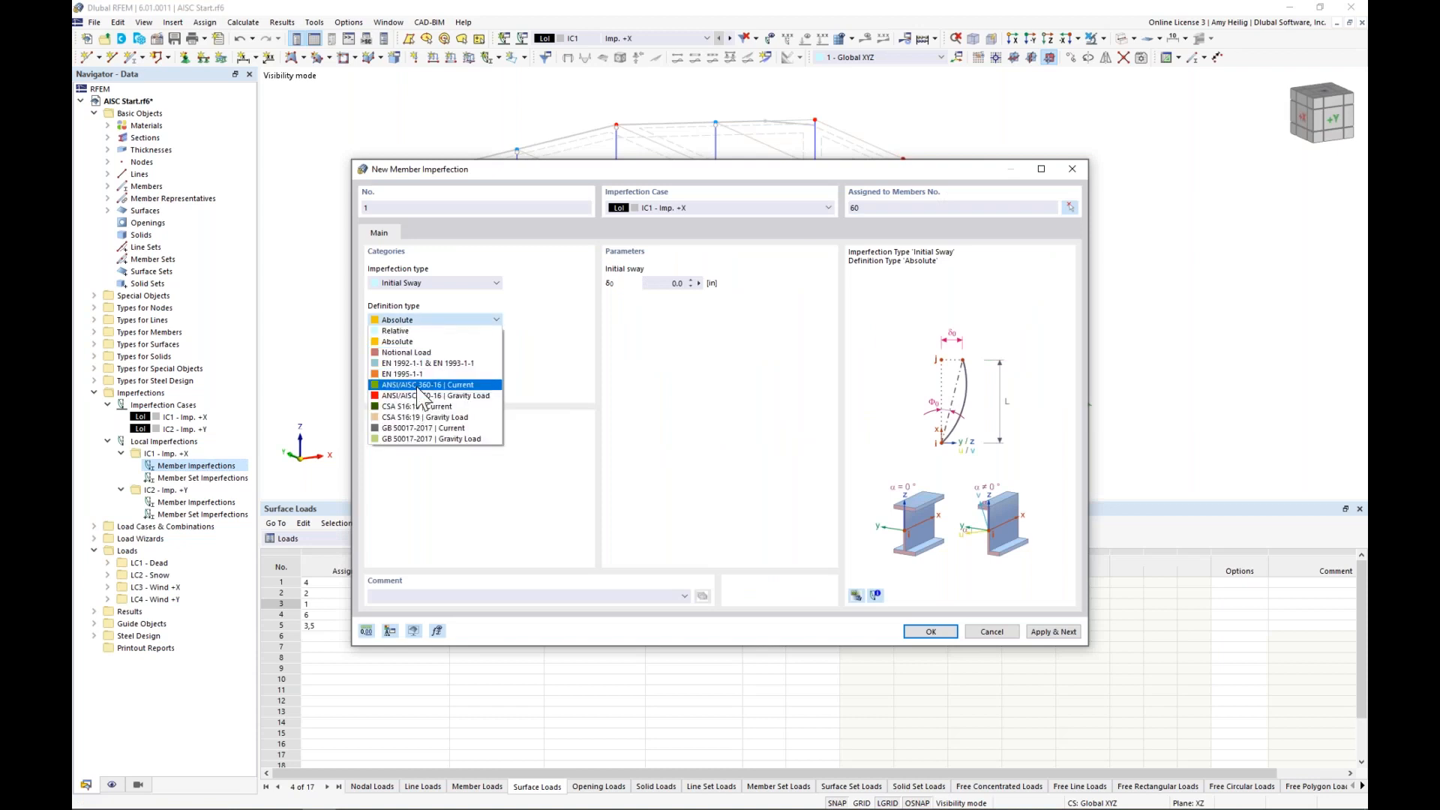
left_click(423, 386)
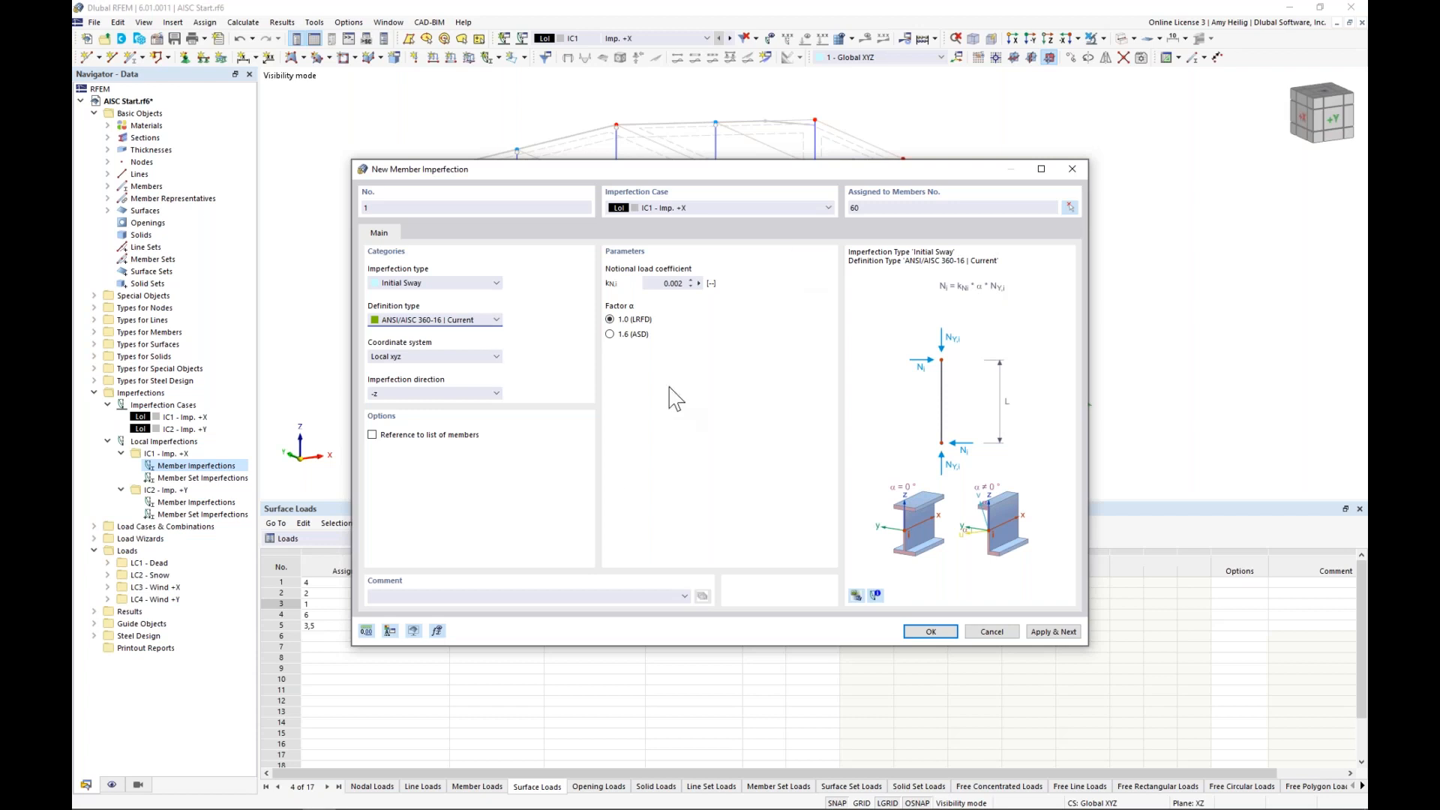
Step: Assign the Imp. +X initial sway imperfection to all the visible columns and apply it, continuing with a new member imperfection
left_click_drag(629, 167, 721, 385)
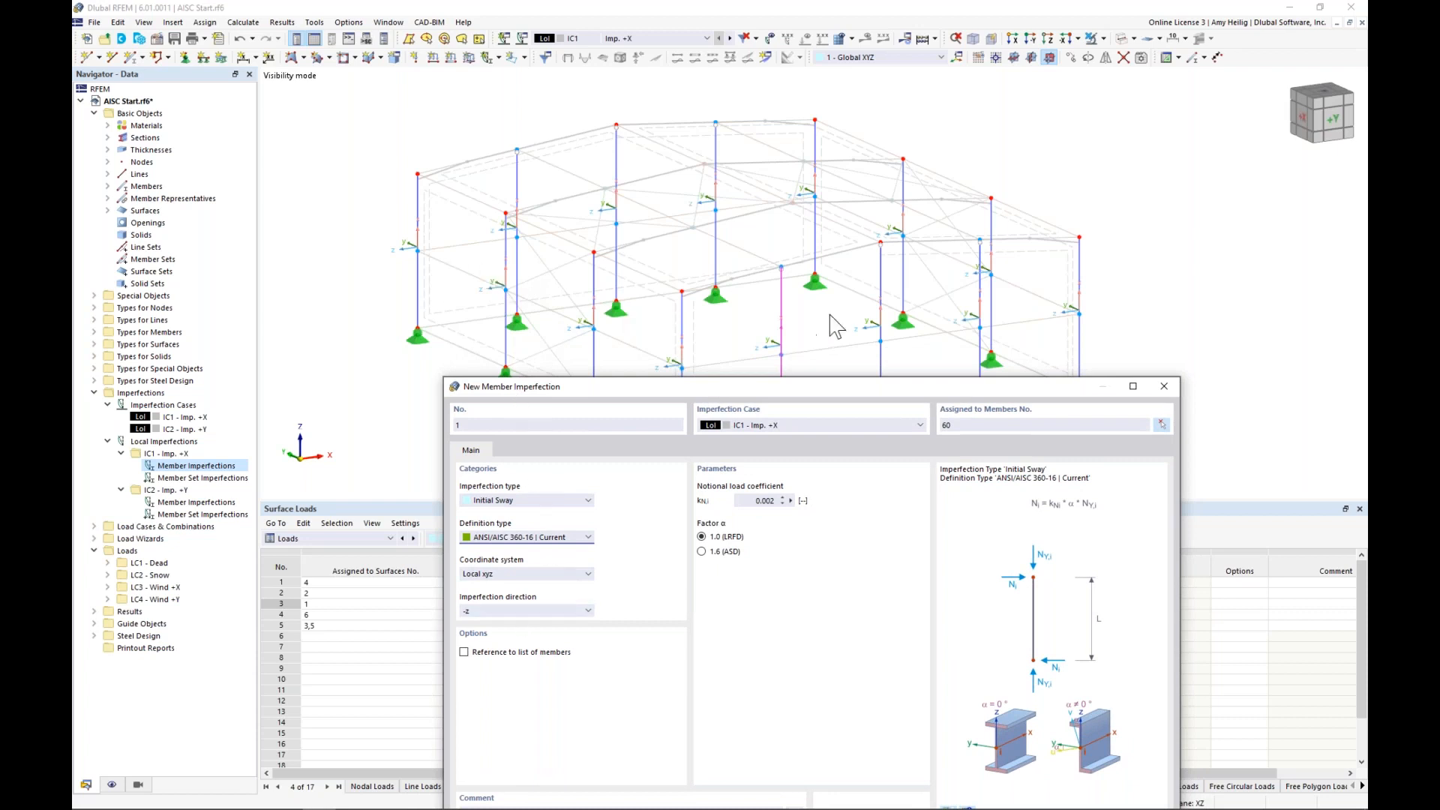
left_click(1161, 425)
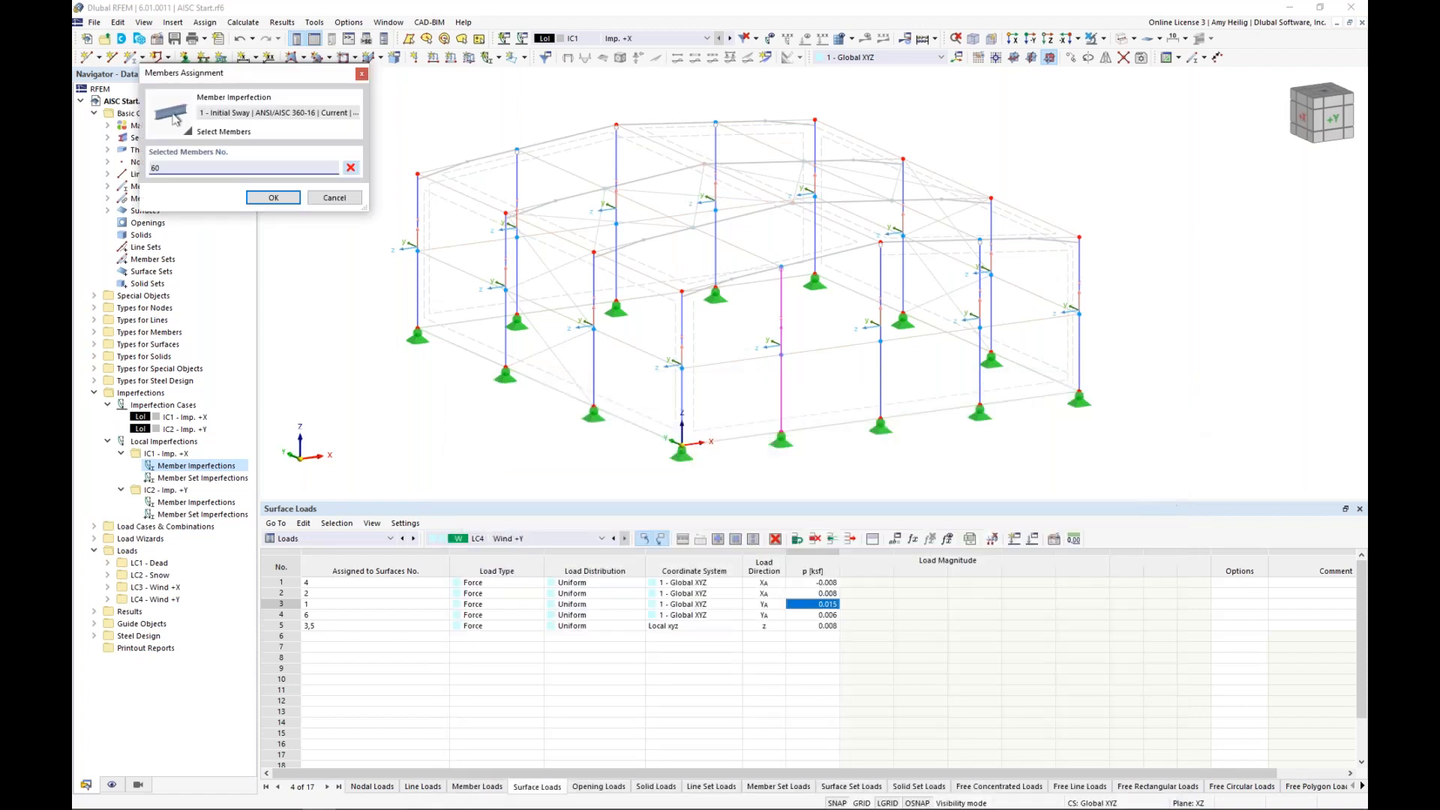
left_click_drag(1083, 503, 624, 540)
left_click(351, 168)
left_click_drag(1157, 477, 408, 135)
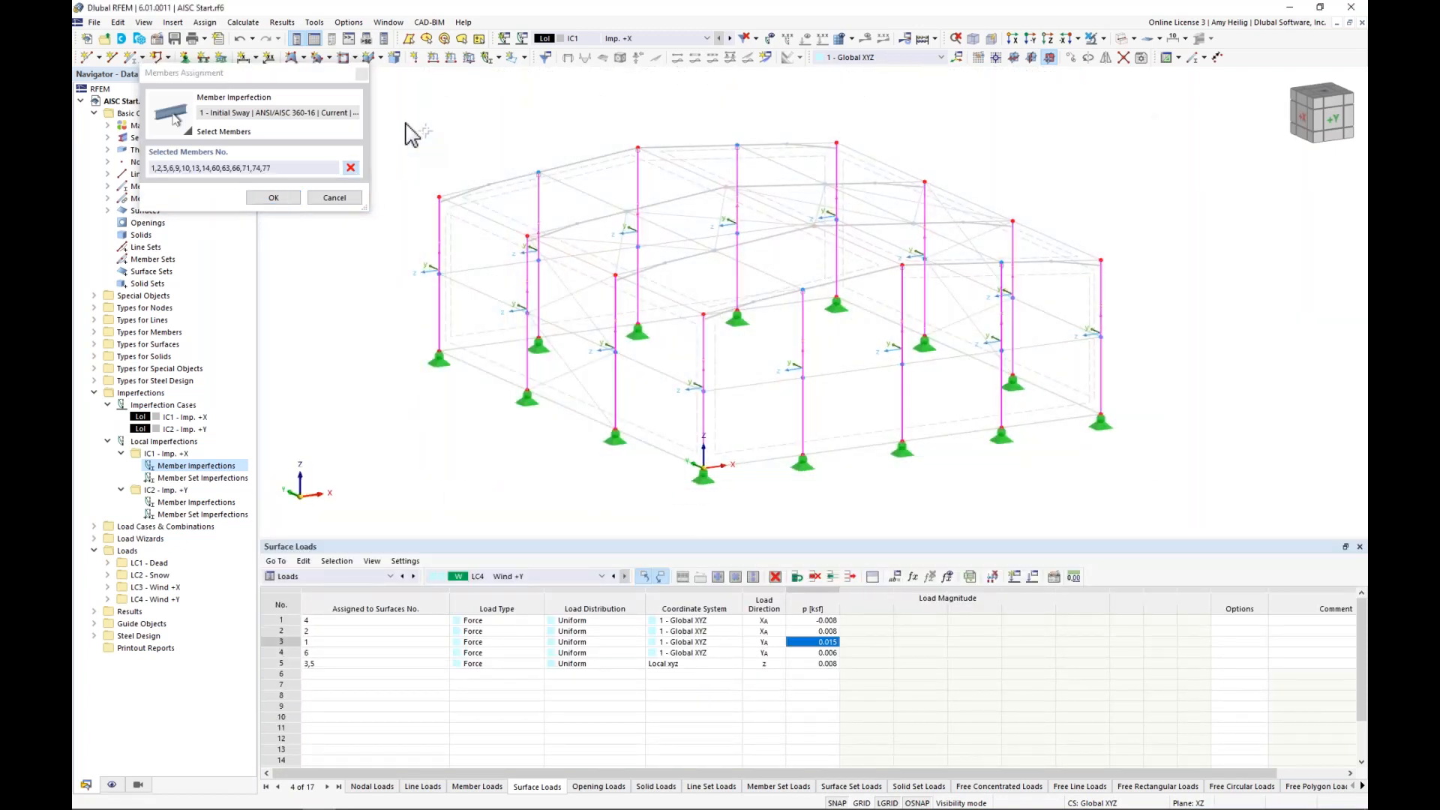
left_click(274, 198)
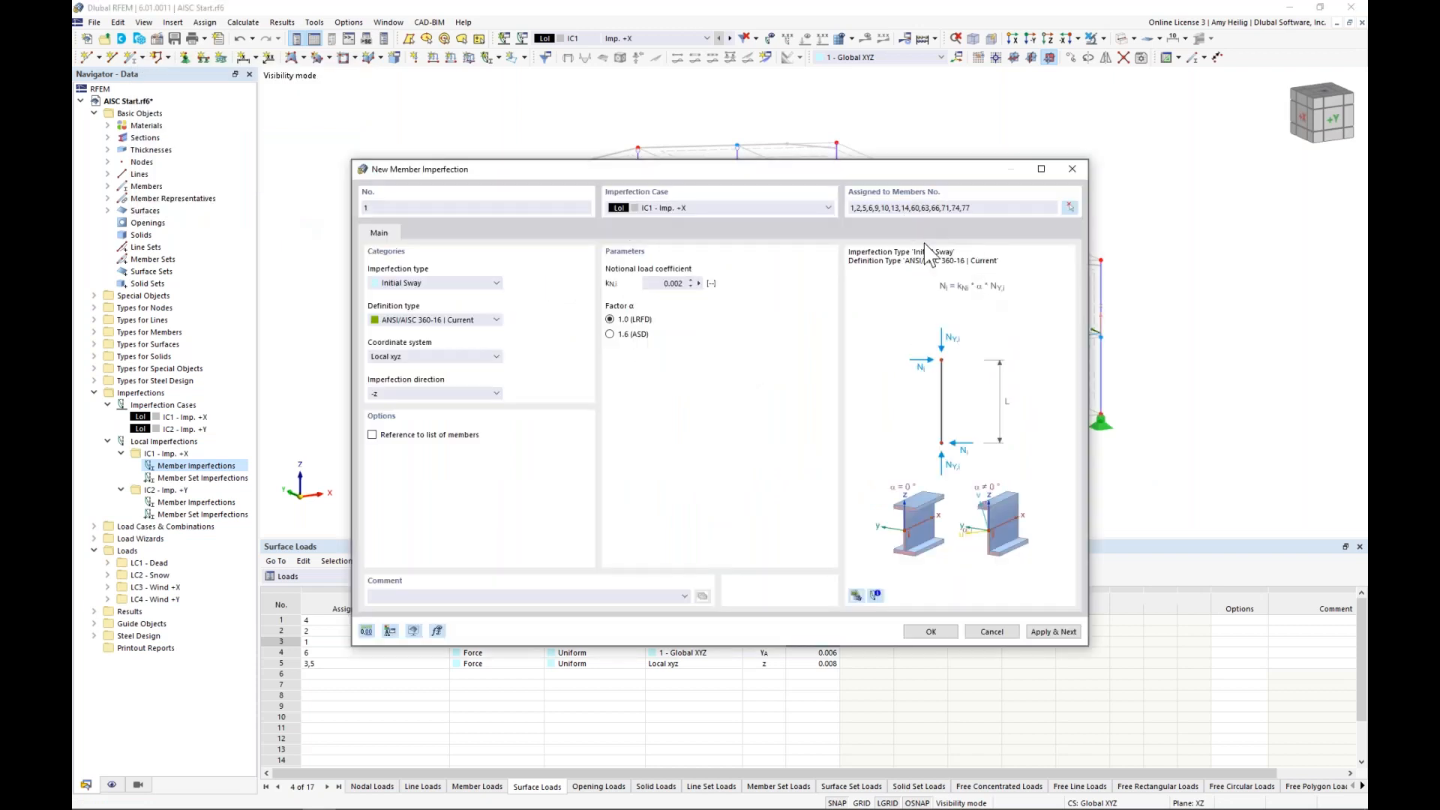
left_click(1068, 634)
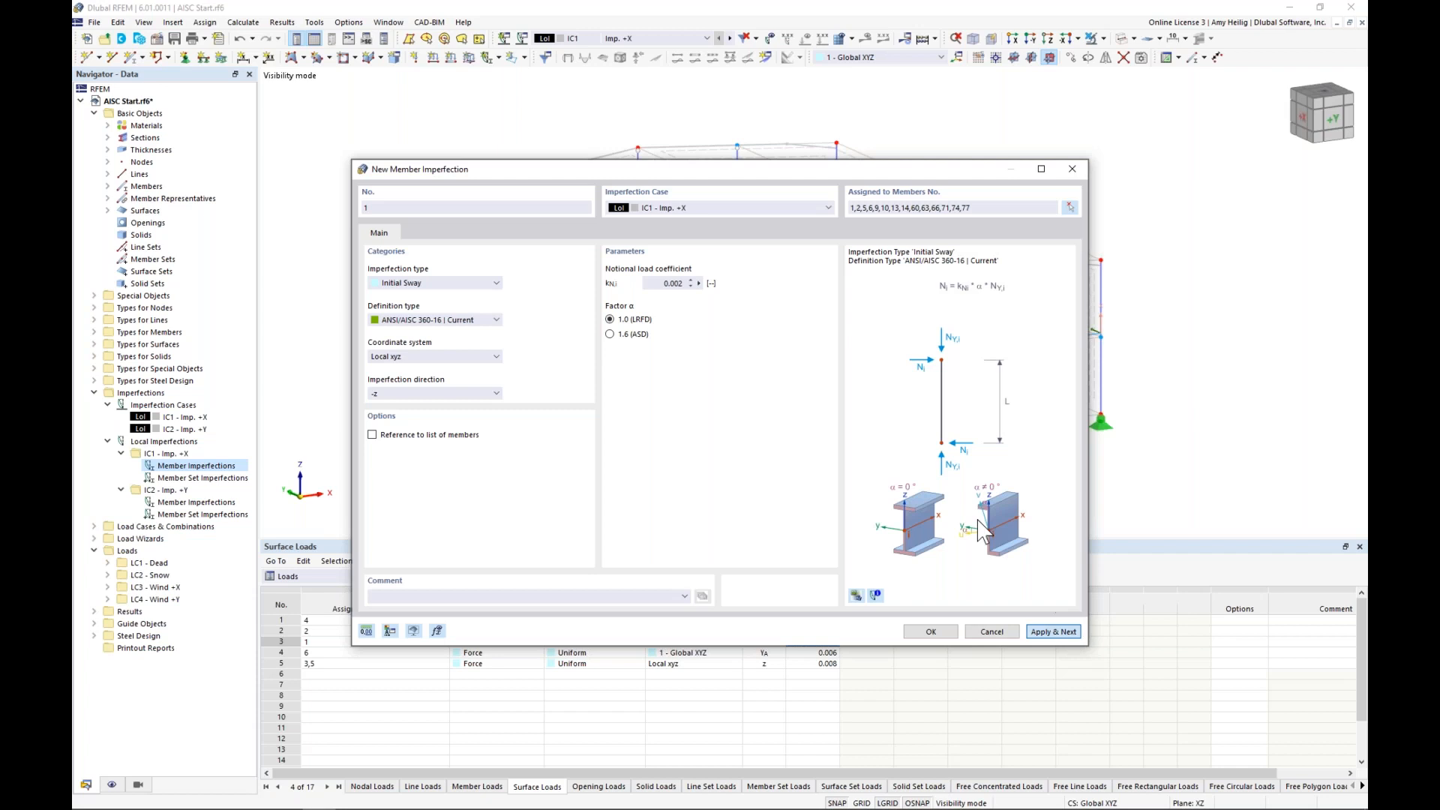
Step: Place the new member imperfection in case IC2 - Imp. +Y and set its direction to positive local y
left_click(702, 208)
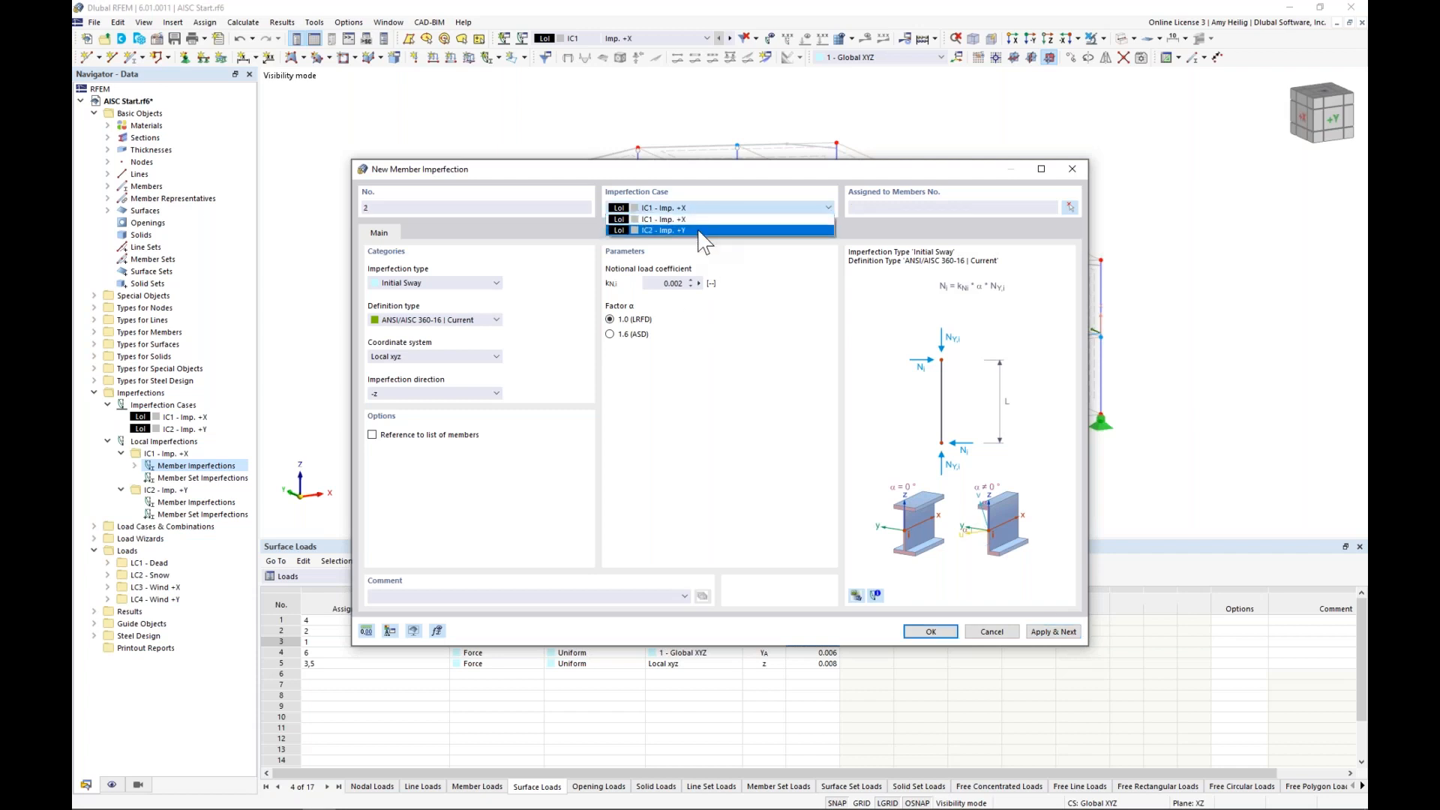
left_click(700, 230)
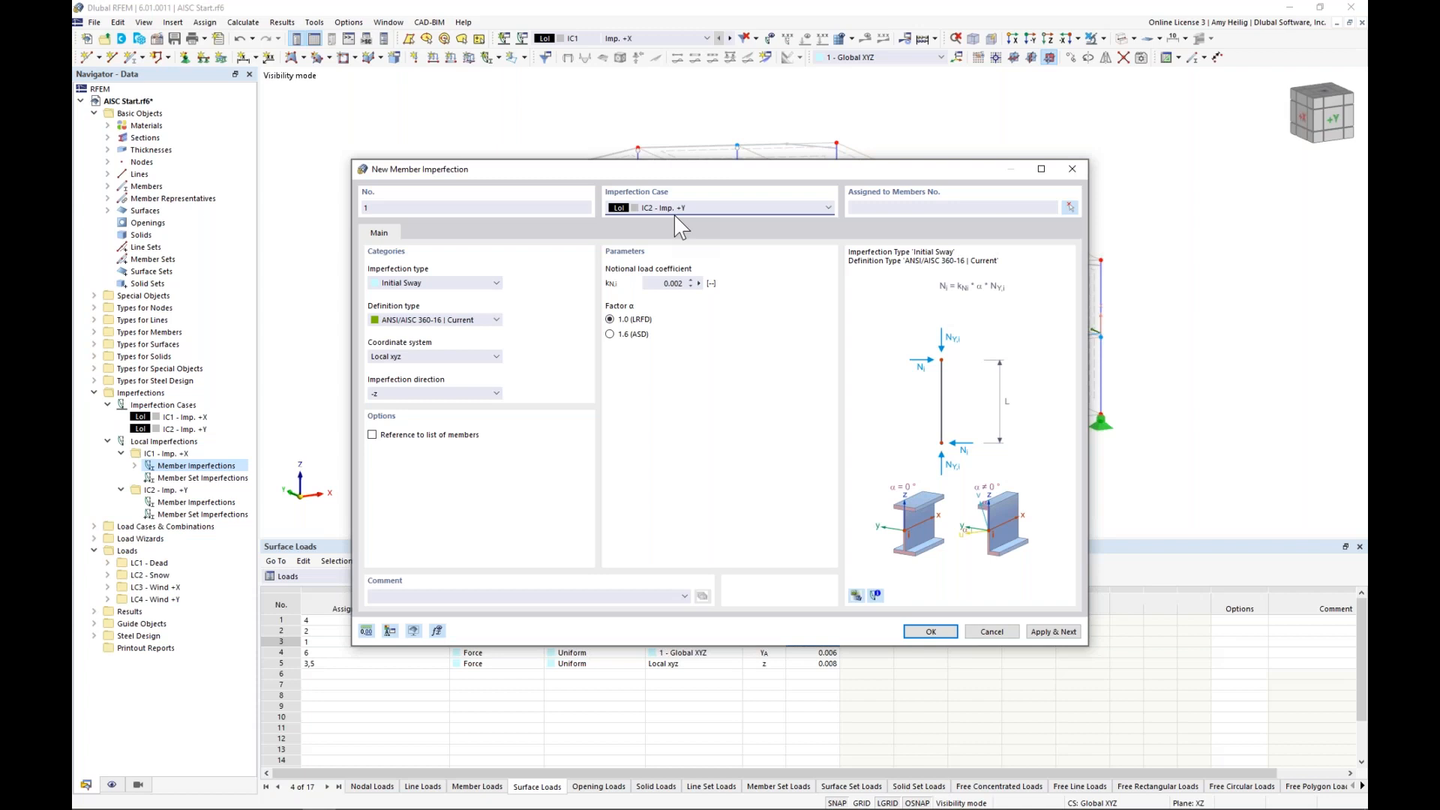
left_click(465, 394)
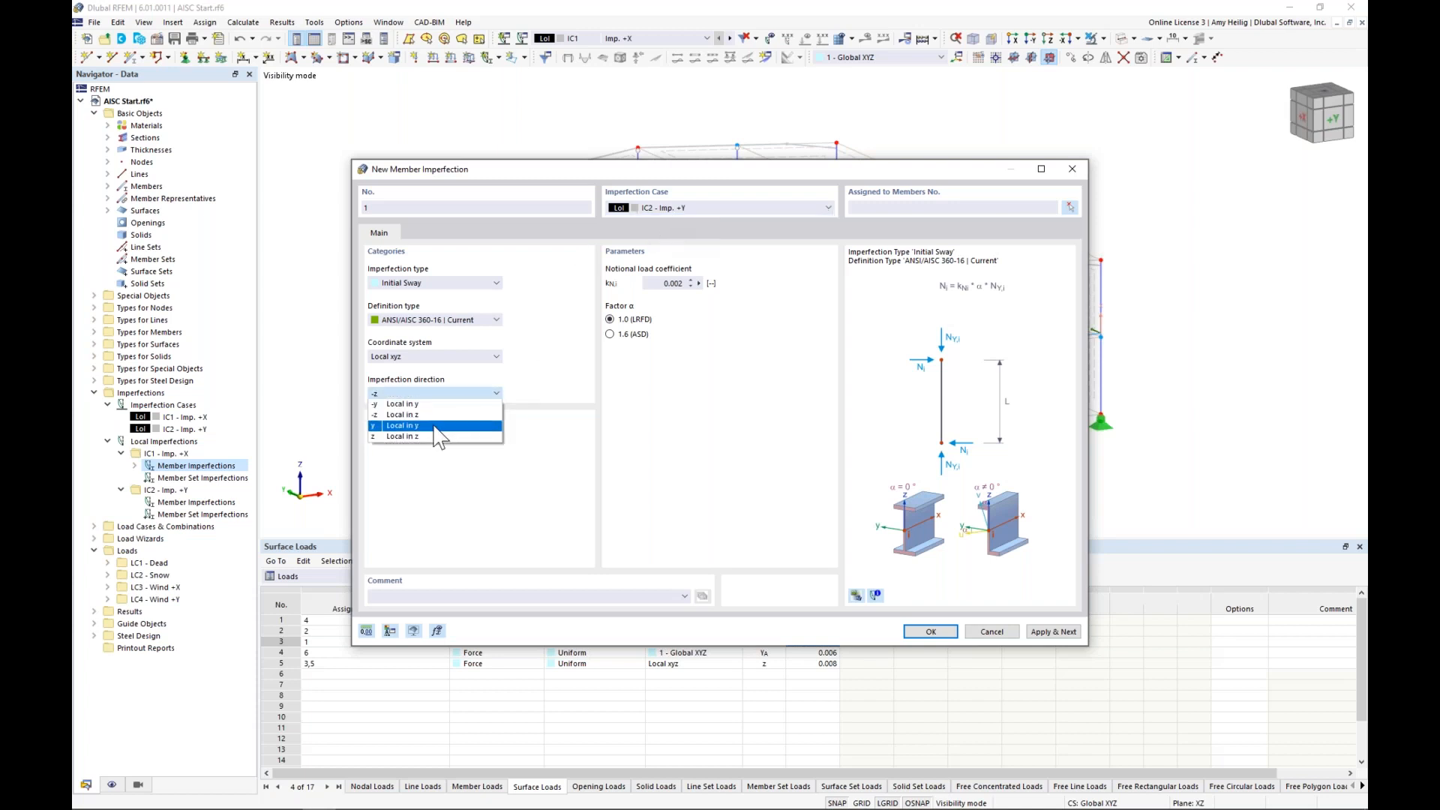
left_click(434, 426)
left_click_drag(549, 182, 557, 369)
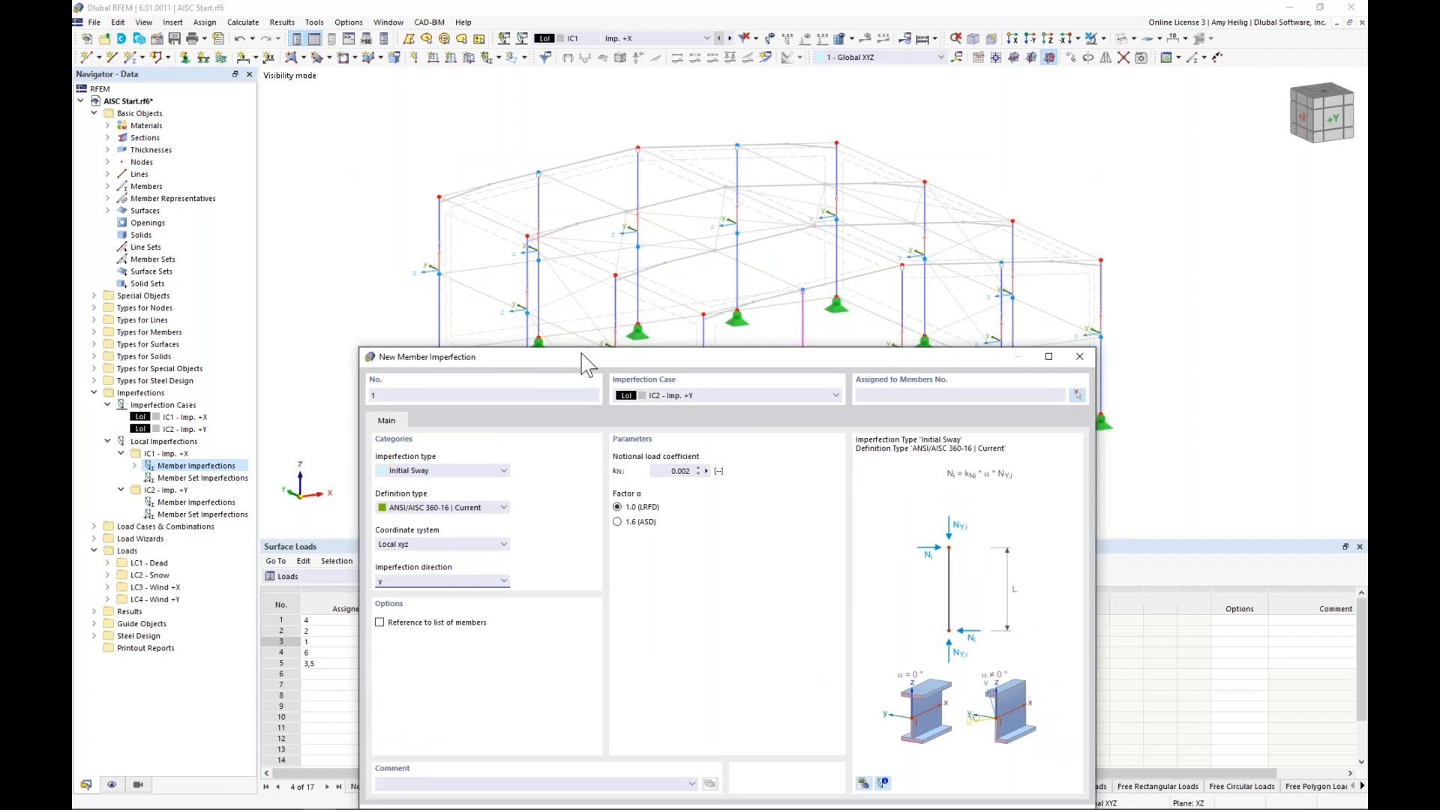
left_click_drag(581, 352, 608, 163)
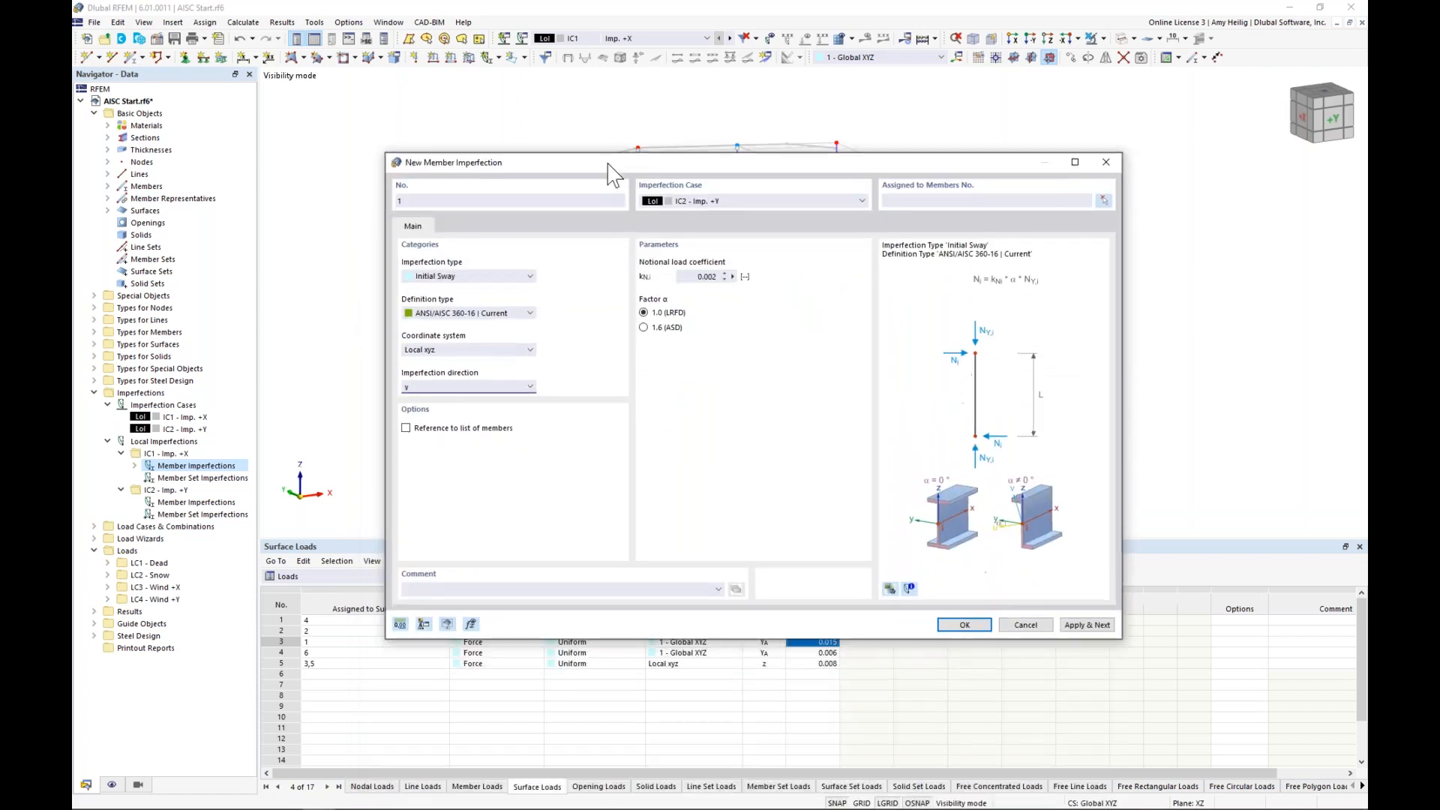
Step: Assign the Imp. +Y initial sway imperfection to all the visible columns and accept it
left_click(1103, 200)
left_click_drag(1151, 471, 417, 135)
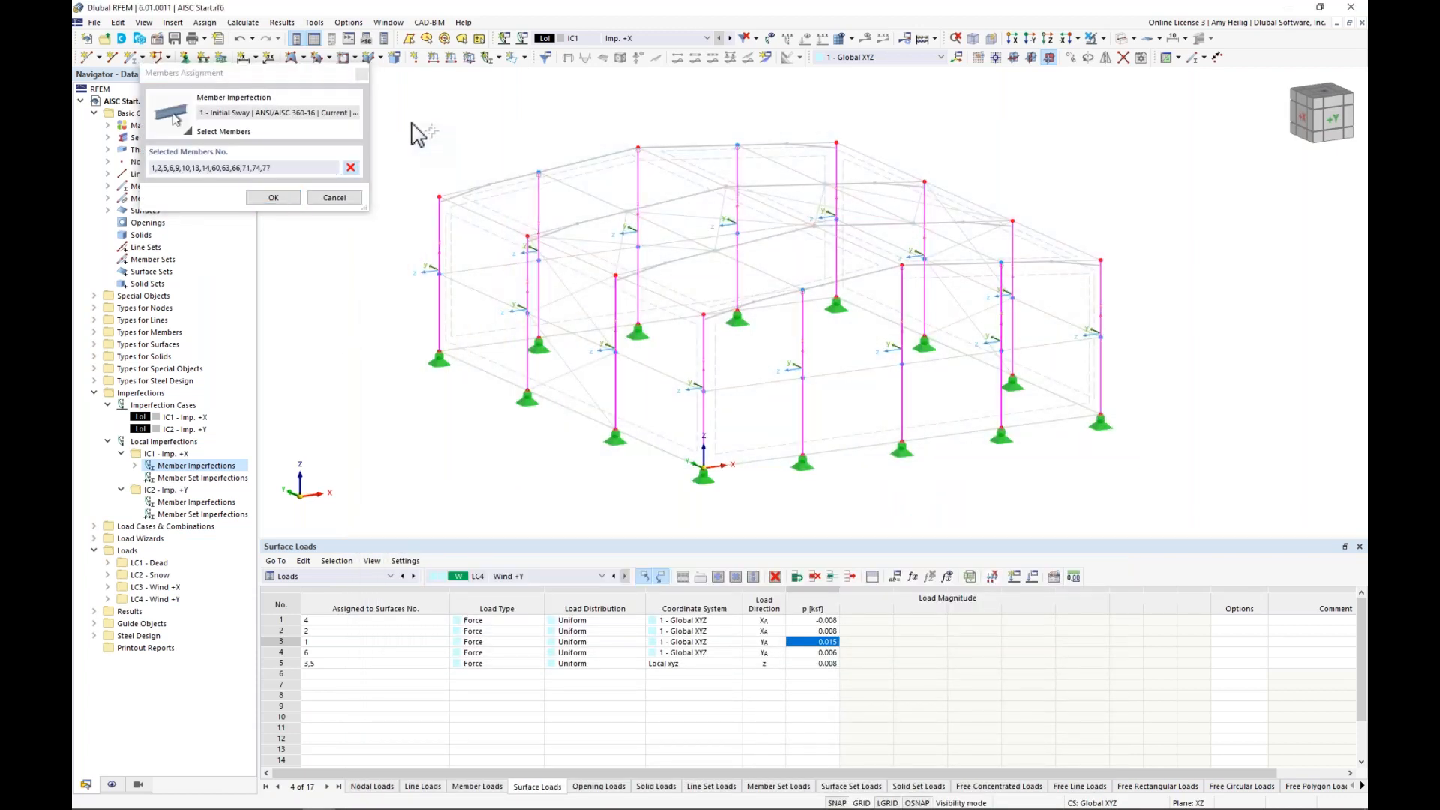
left_click(273, 197)
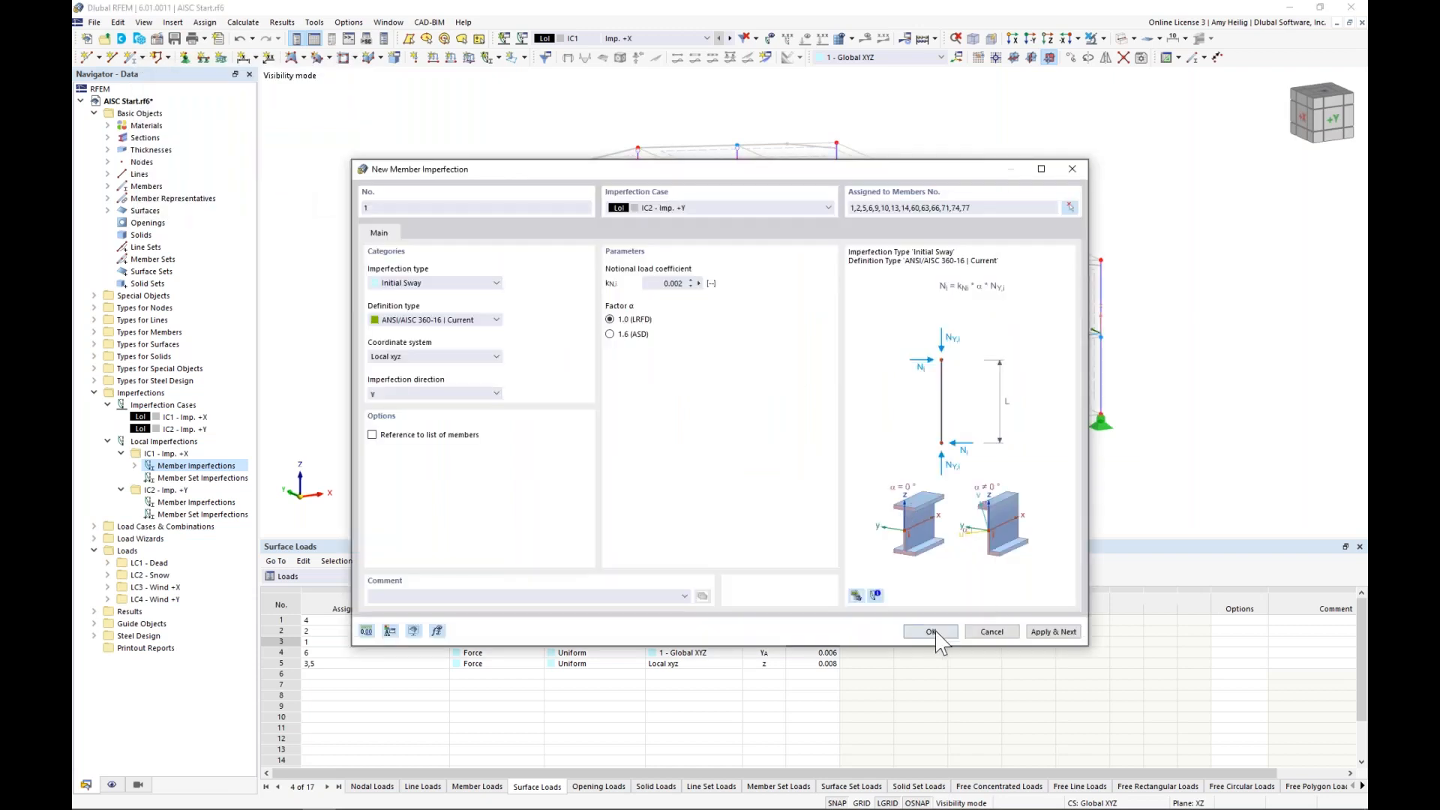
key("Return")
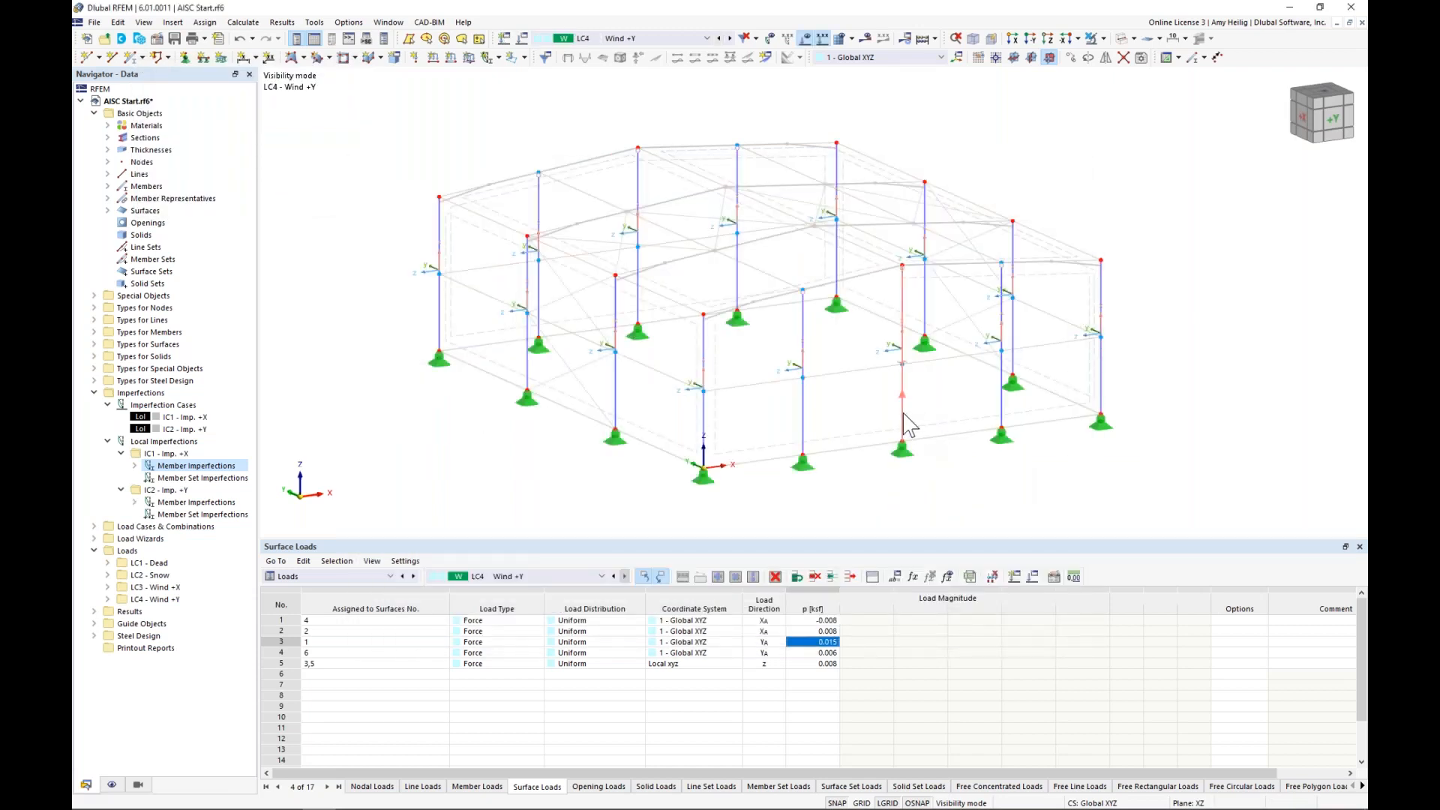
Step: Turn off the display of the members' local axis systems
right_click(904, 412)
left_click(997, 492)
middle_click_drag(1003, 495, 966, 469)
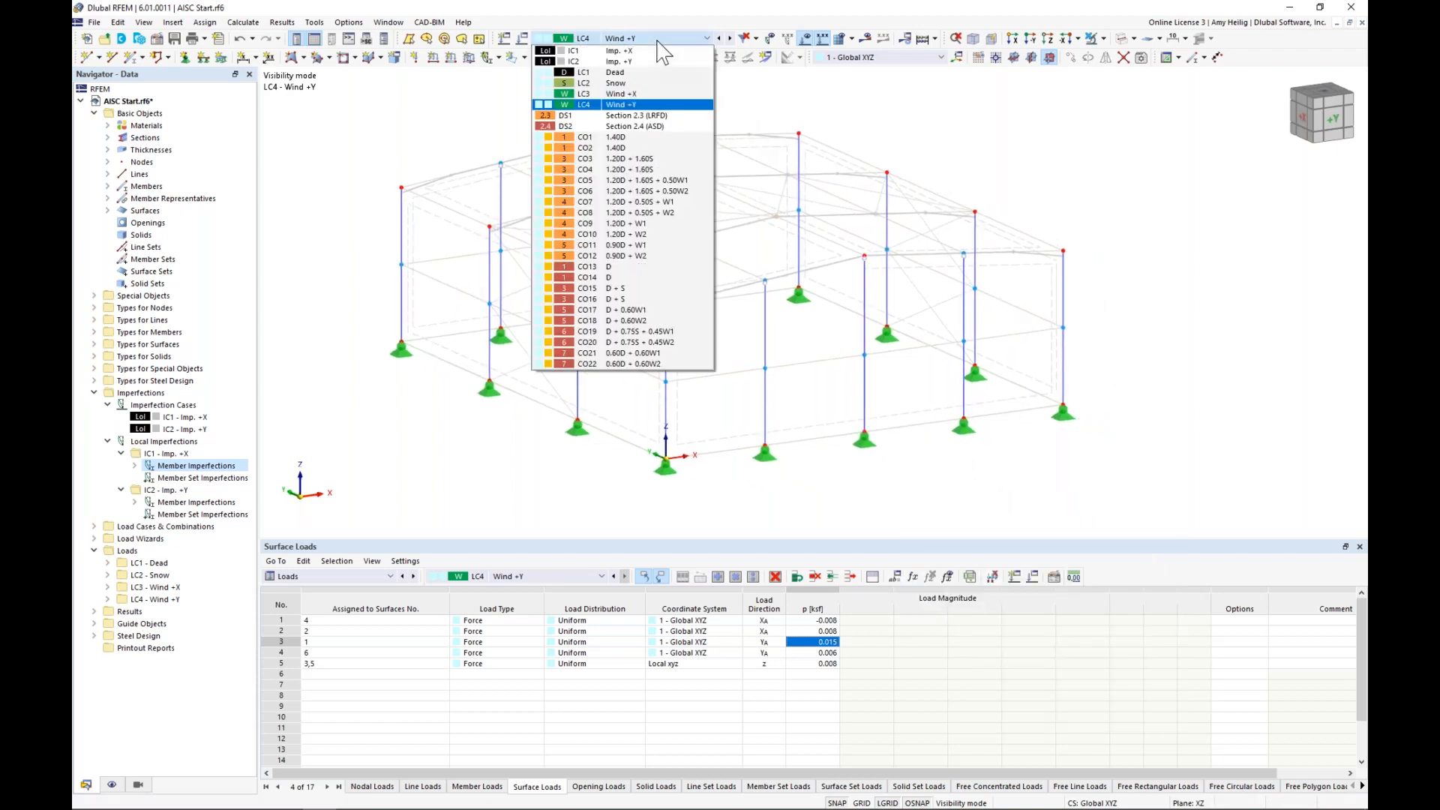
Step: Display the imperfections of case IC1 - Imp. +X and case IC2 - Imp. +Y on the columns, and hide them again
left_click(649, 51)
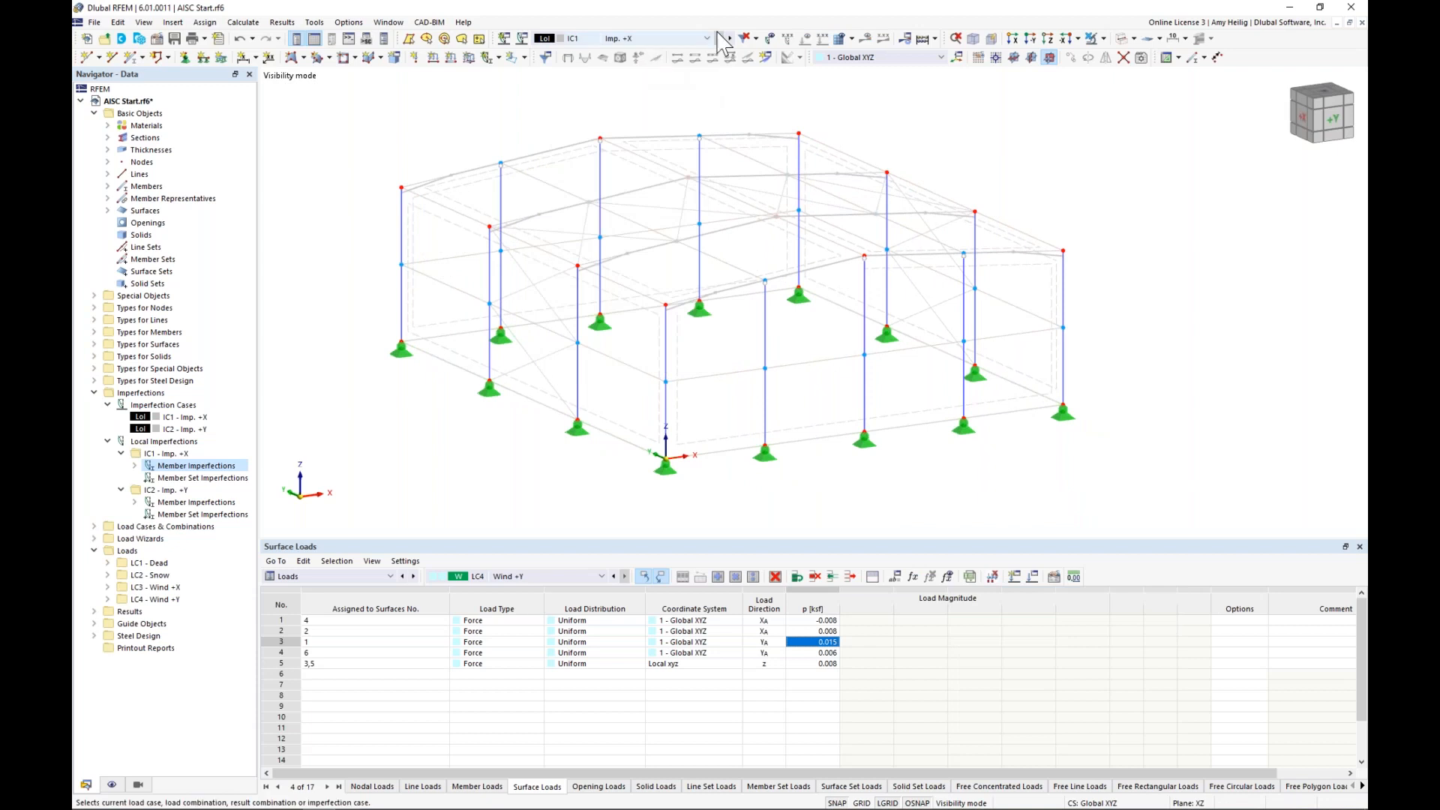
left_click(770, 39)
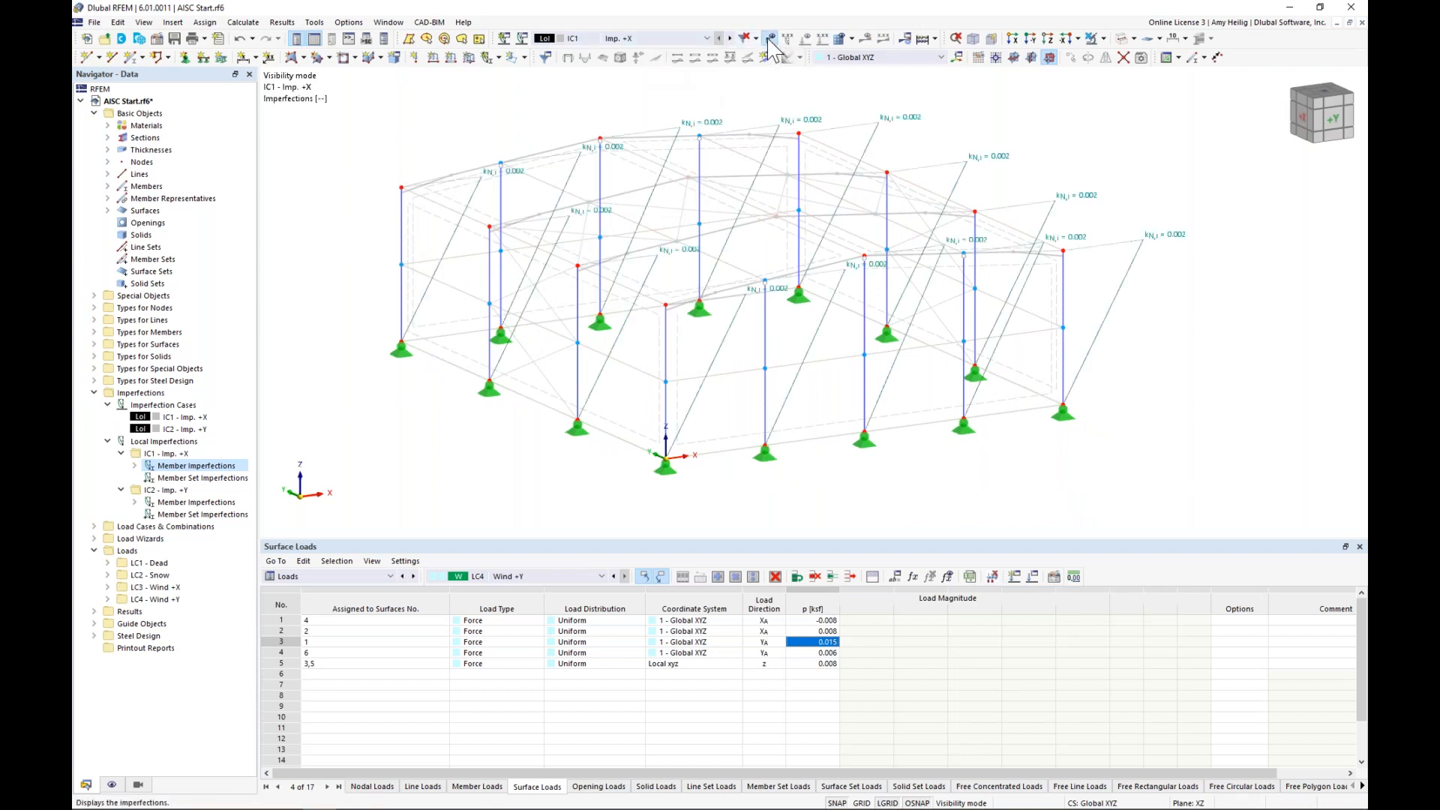
mouse_move(1068, 324)
middle_mouse_down("ctrl")
mouse_move(1007, 338)
mouse_move(980, 312)
mouse_move(1047, 331)
middle_mouse_up("ctrl")
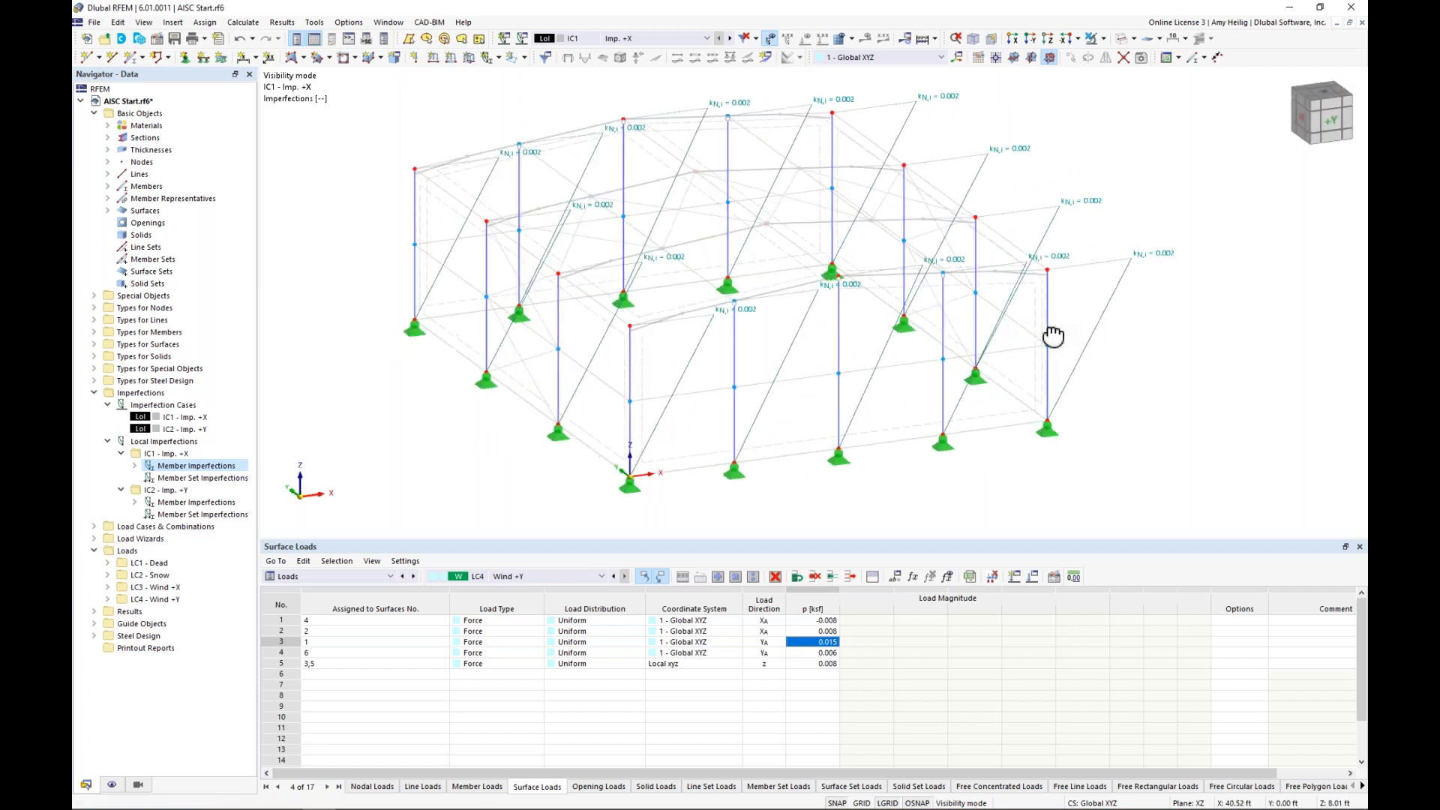
left_click(730, 38)
middle_click_drag(664, 221, 613, 204, "ctrl")
left_click(770, 38)
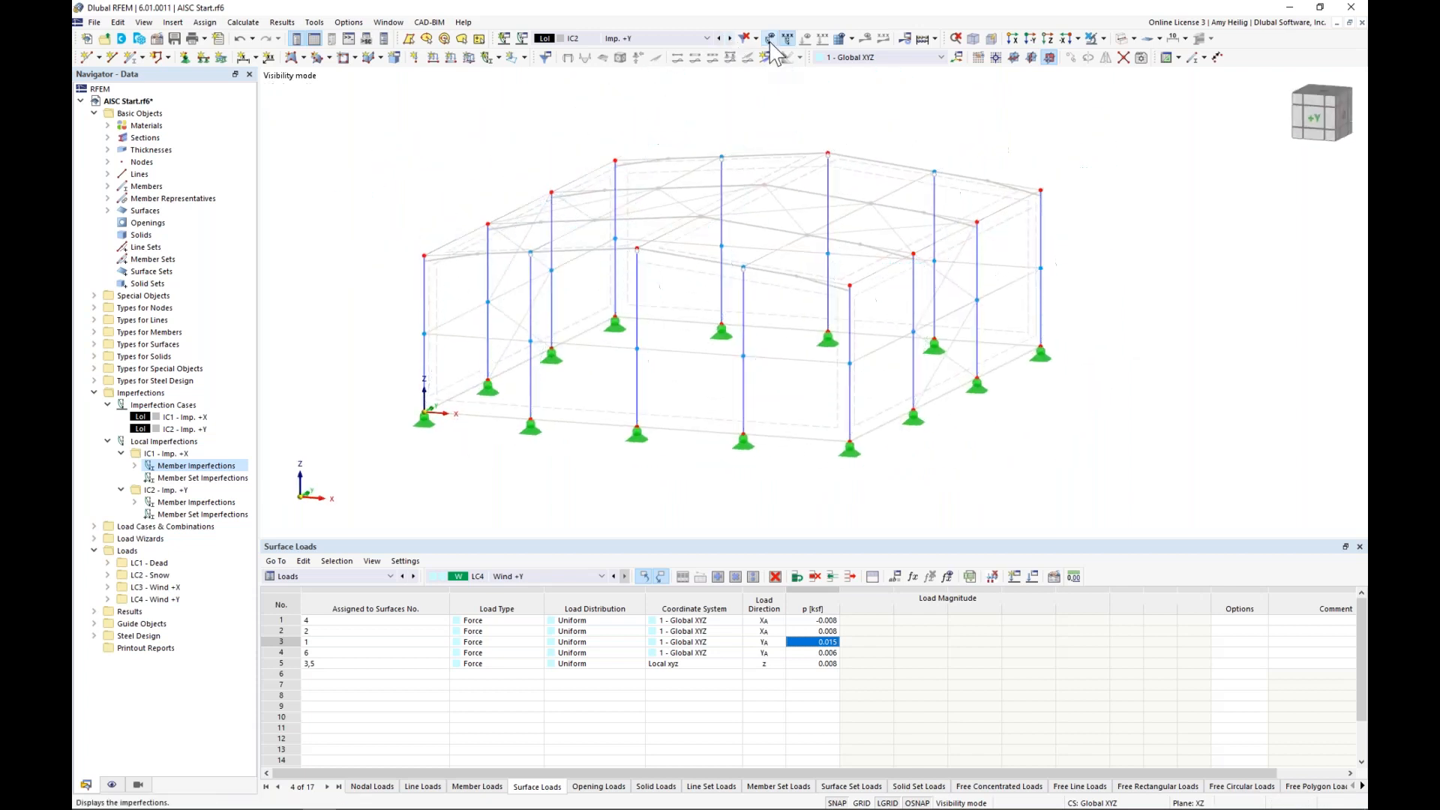
Step: Restore the visibility of the whole structure and make LC1 Dead the current load case
left_click(1096, 49)
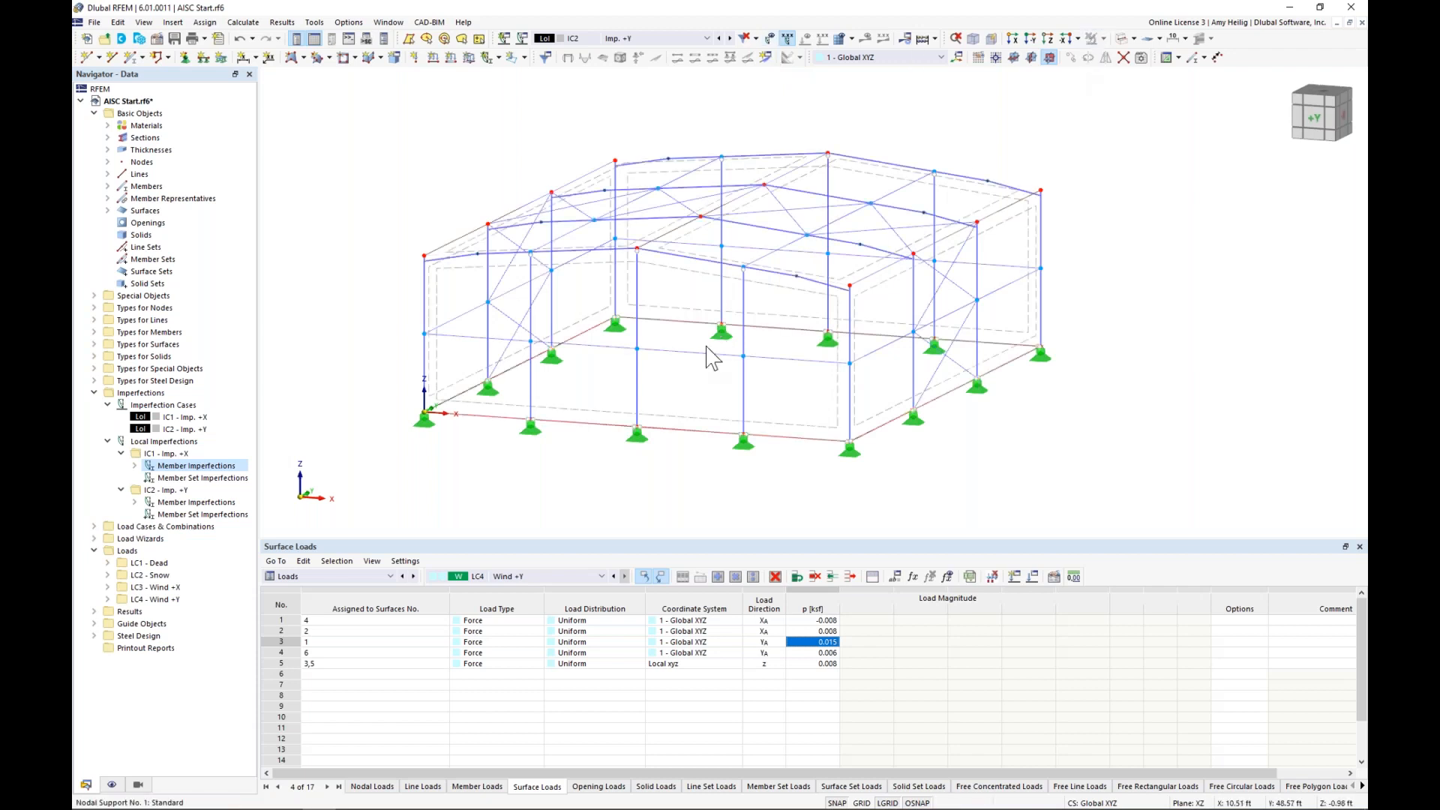
middle_click_drag(704, 357, 764, 319, "ctrl")
scroll(764, 320, "up", 1)
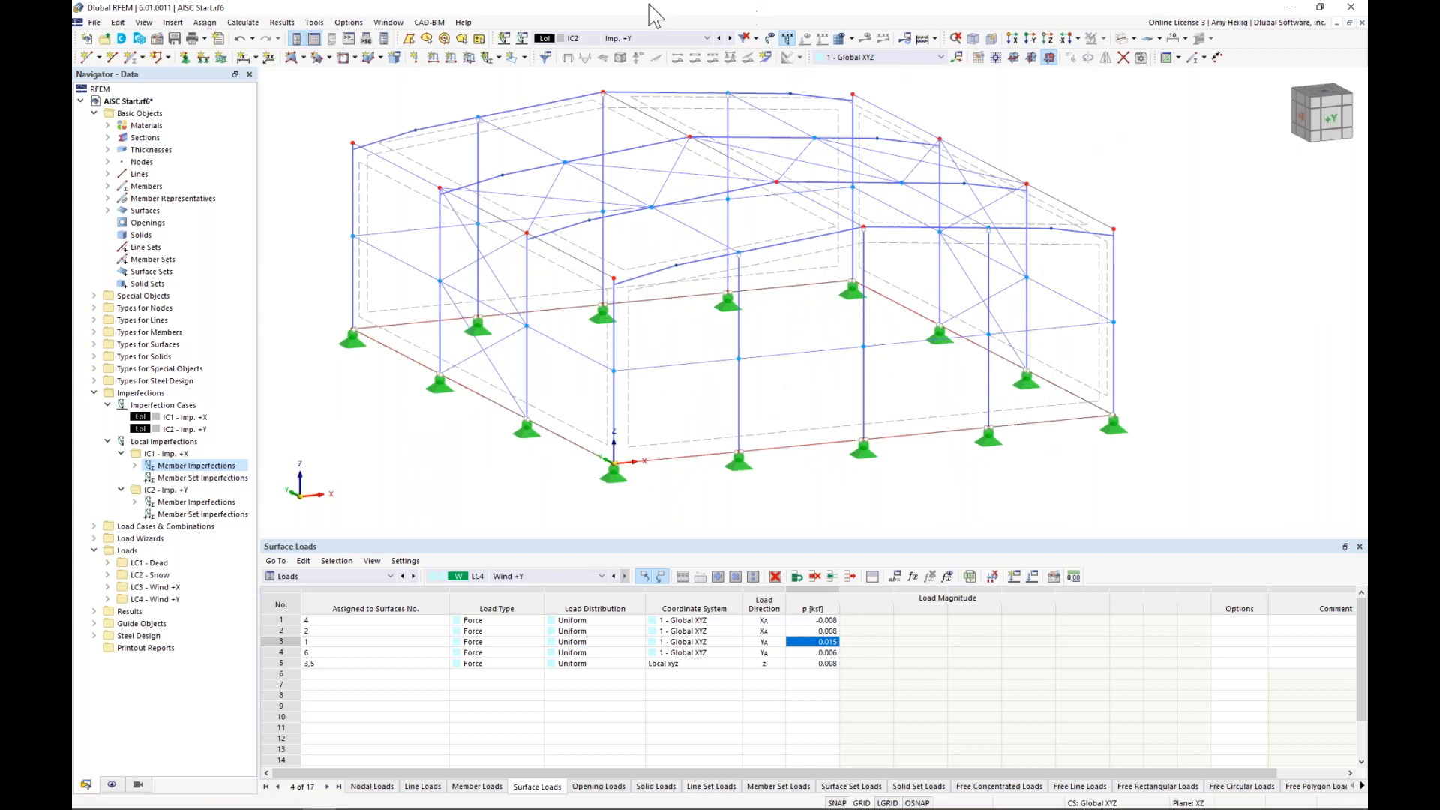
left_click(617, 41)
left_click(621, 73)
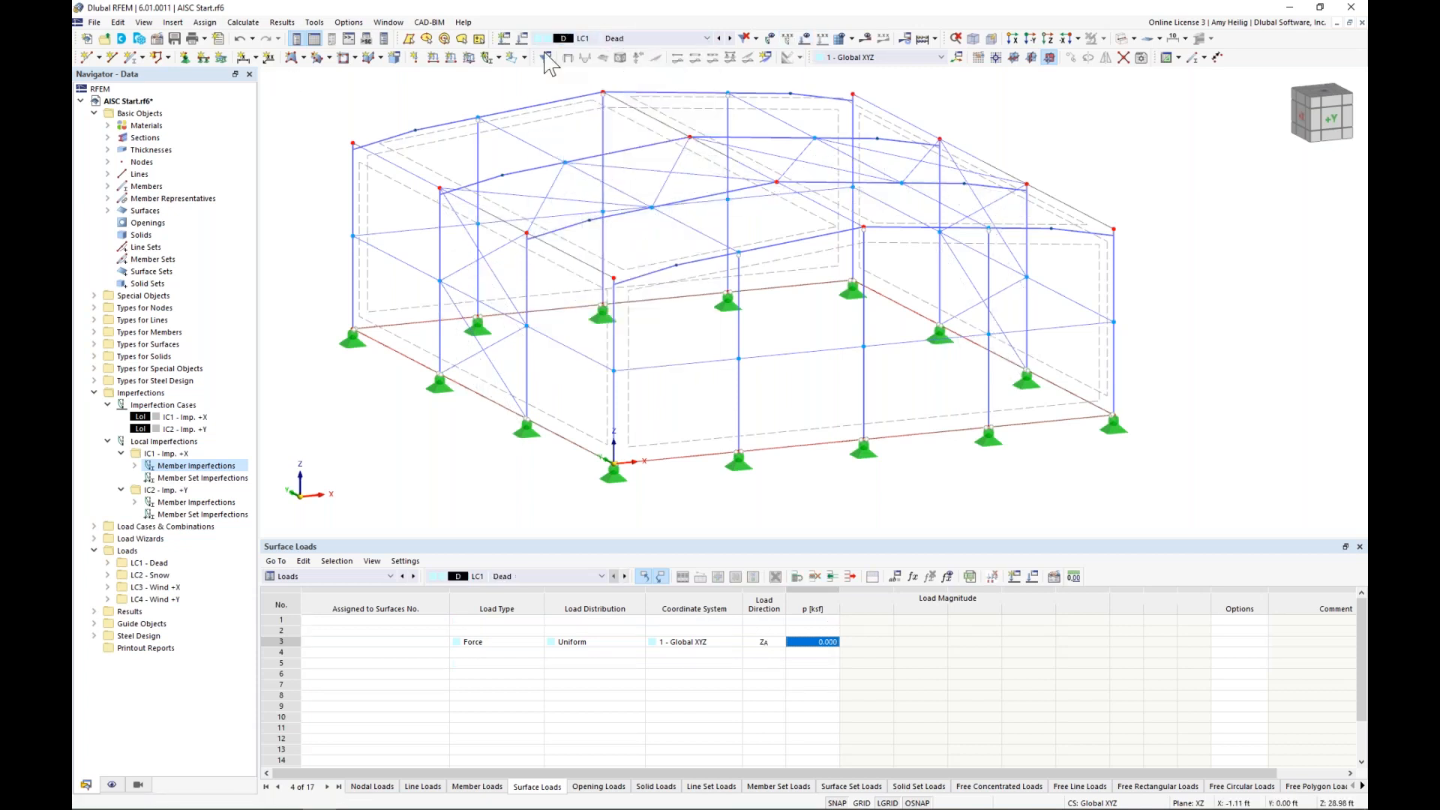
Step: Open the load cases and combinations settings and review design situations DS1 Section 2.3 (LRFD) and DS2 Section 2.4 (ASD)
left_click(522, 39)
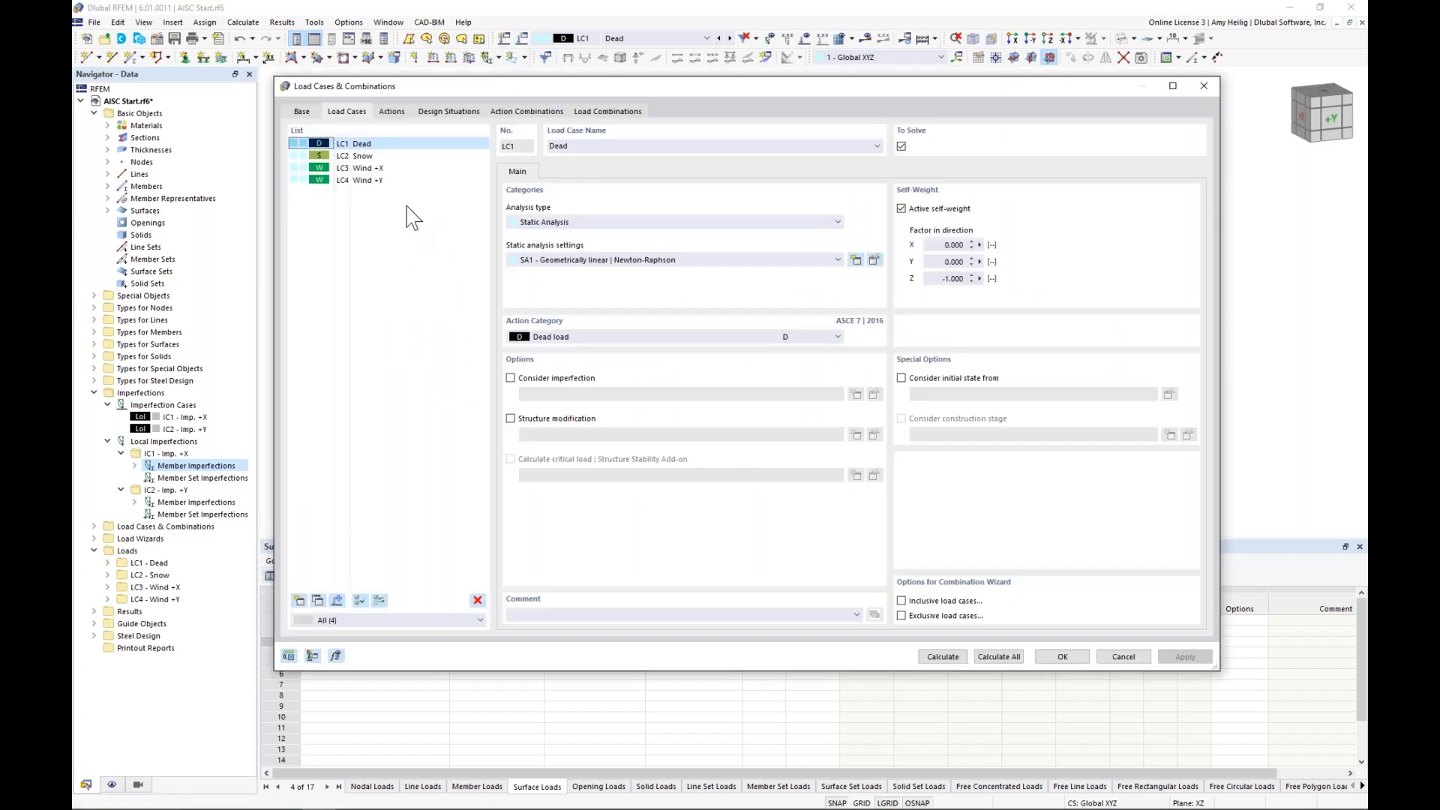
left_click(444, 114)
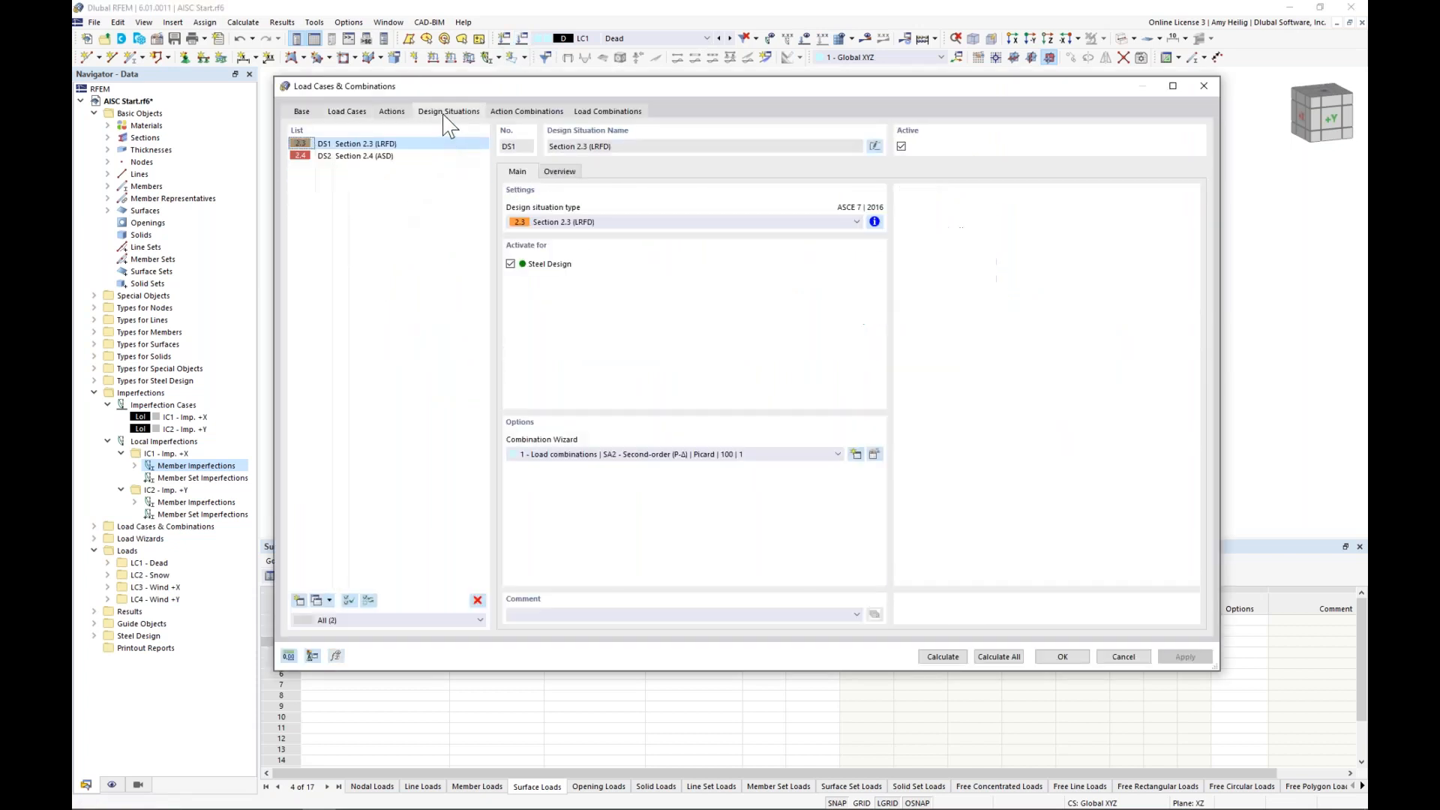
left_click(402, 160)
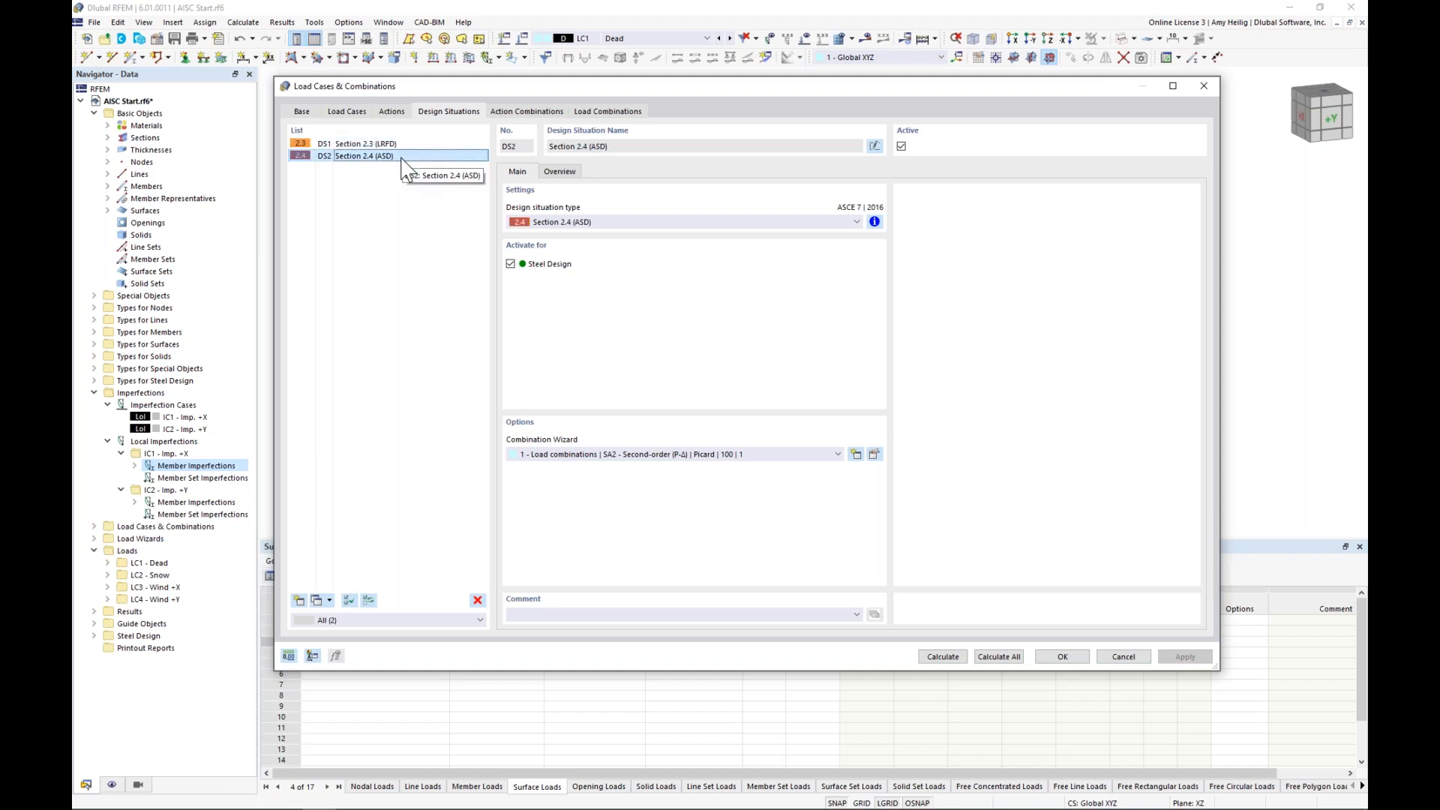
left_click(417, 145)
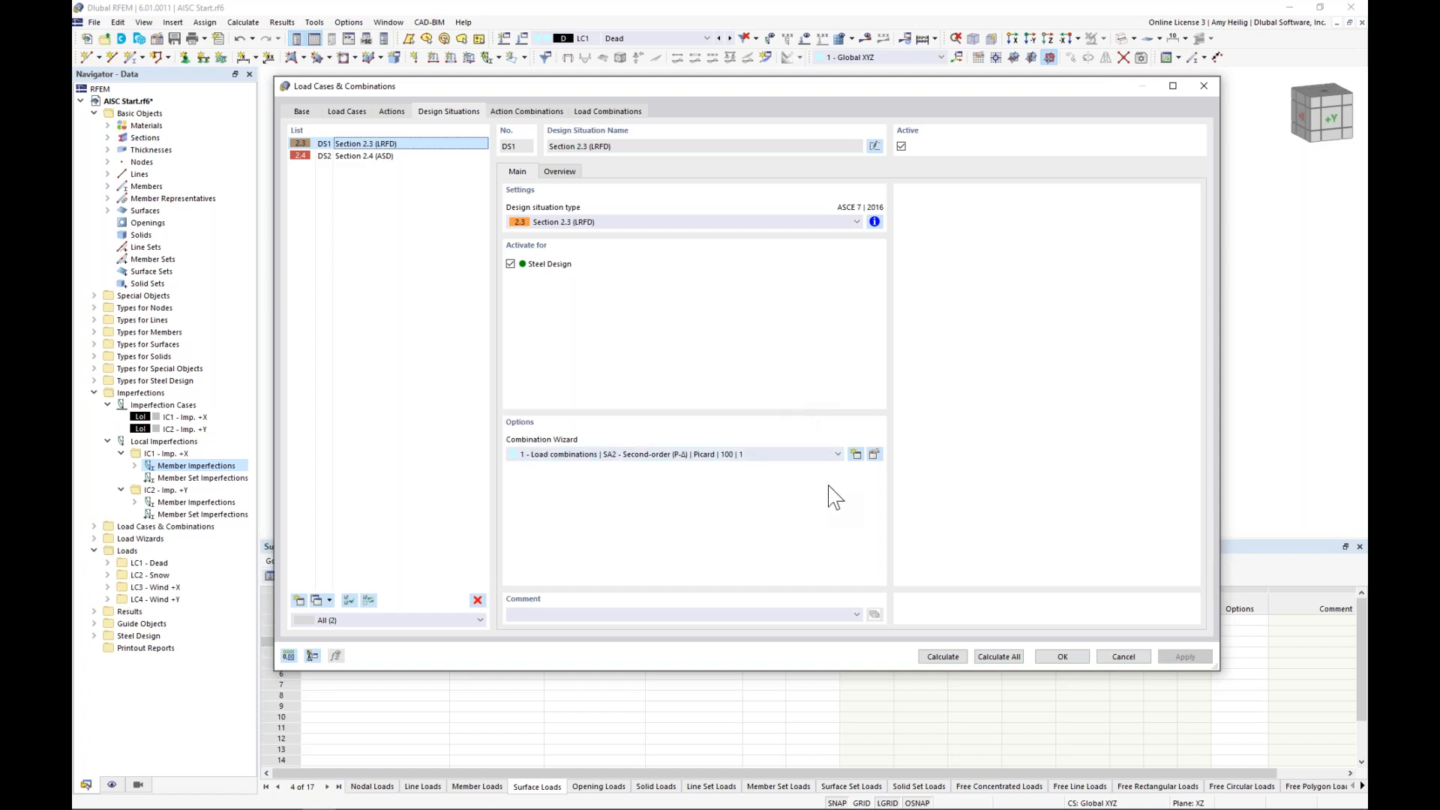
Step: Open combination wizard 1 of DS1 for editing and check which load cases and combinations imperfection case IC2 is assigned to
left_click(874, 455)
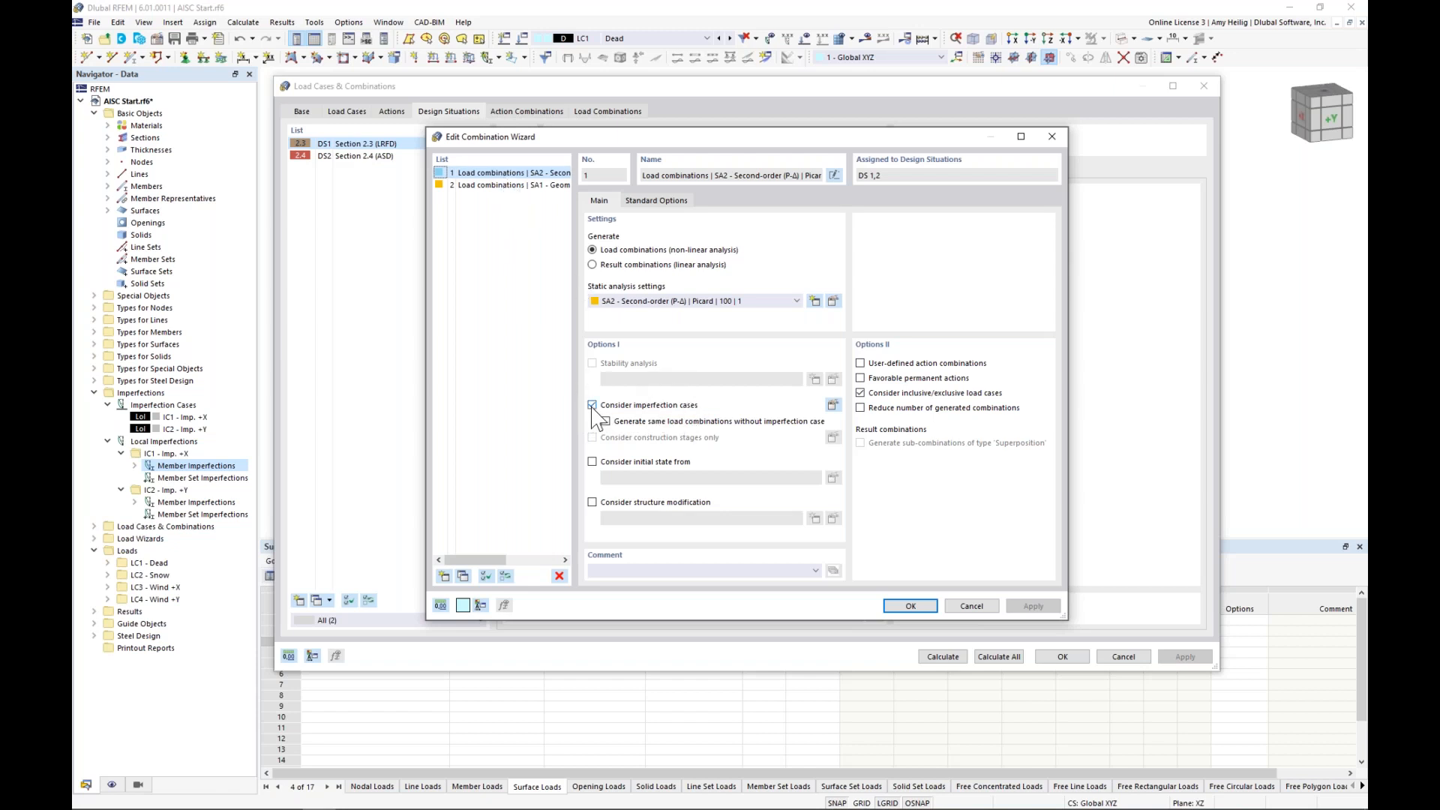
left_click(832, 405)
left_click(424, 220)
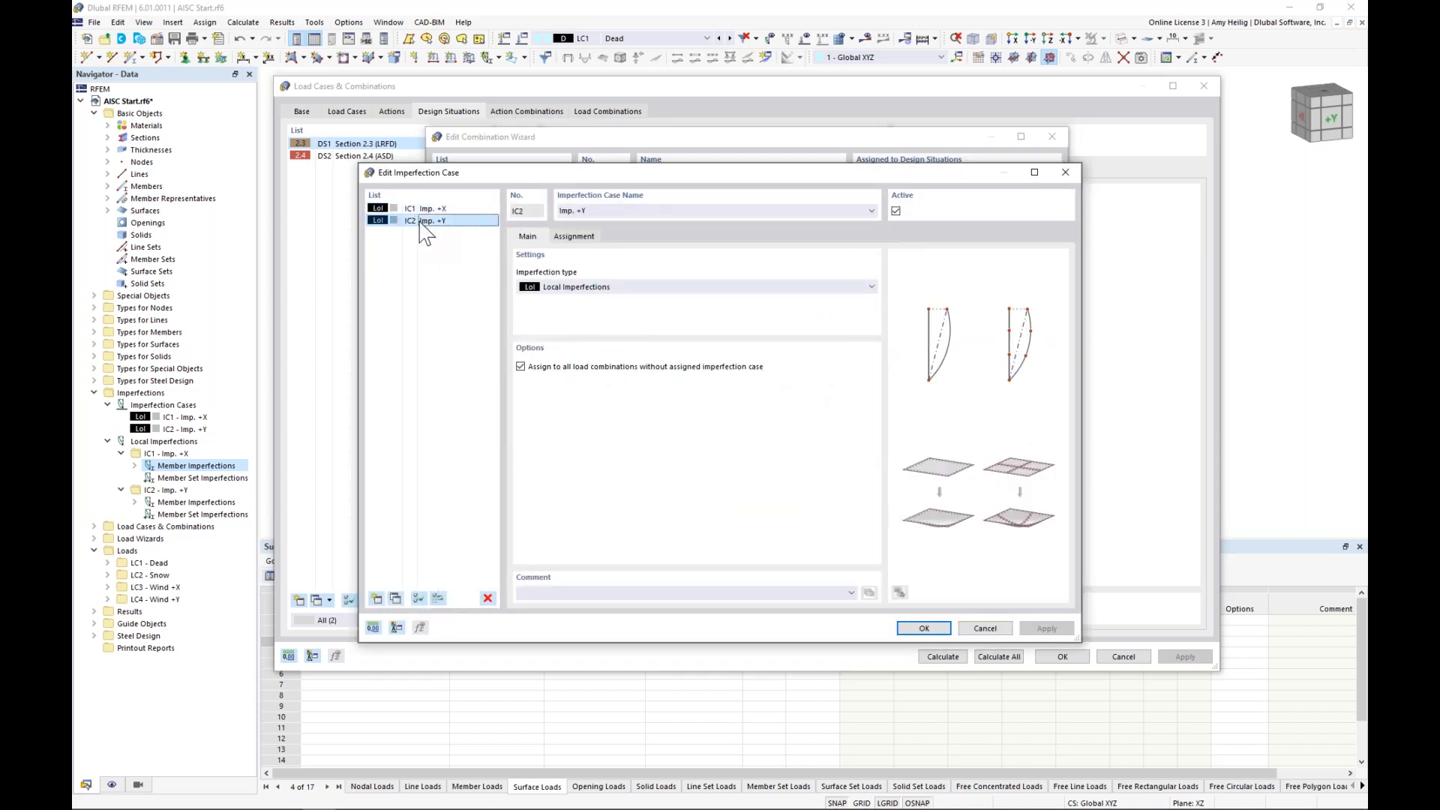
left_click(574, 236)
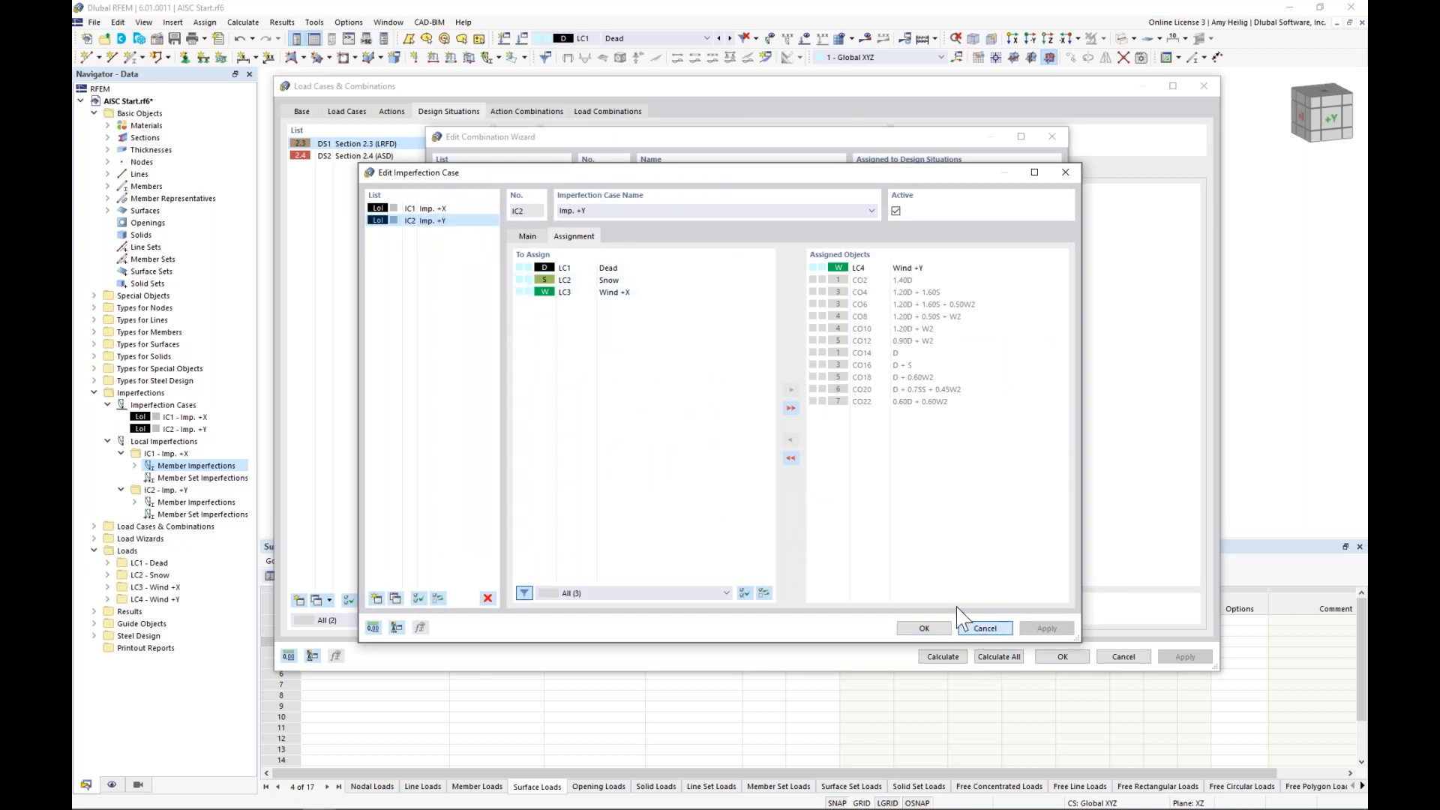
left_click(975, 628)
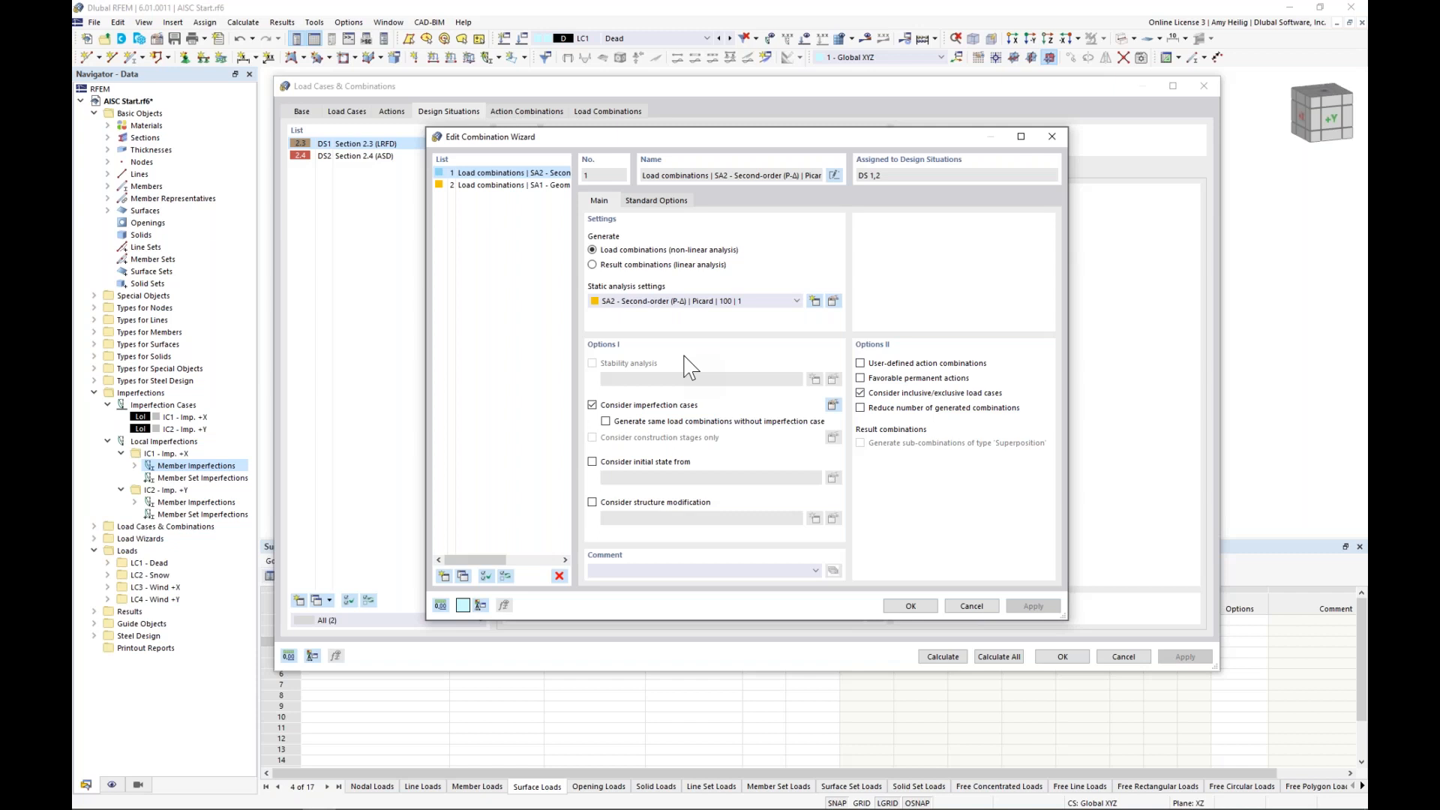
Step: Keep SA2 second-order (P-Δ) analysis in combination wizard 1 and create a structure modification for it that modifies member stiffnesses
left_click(684, 301)
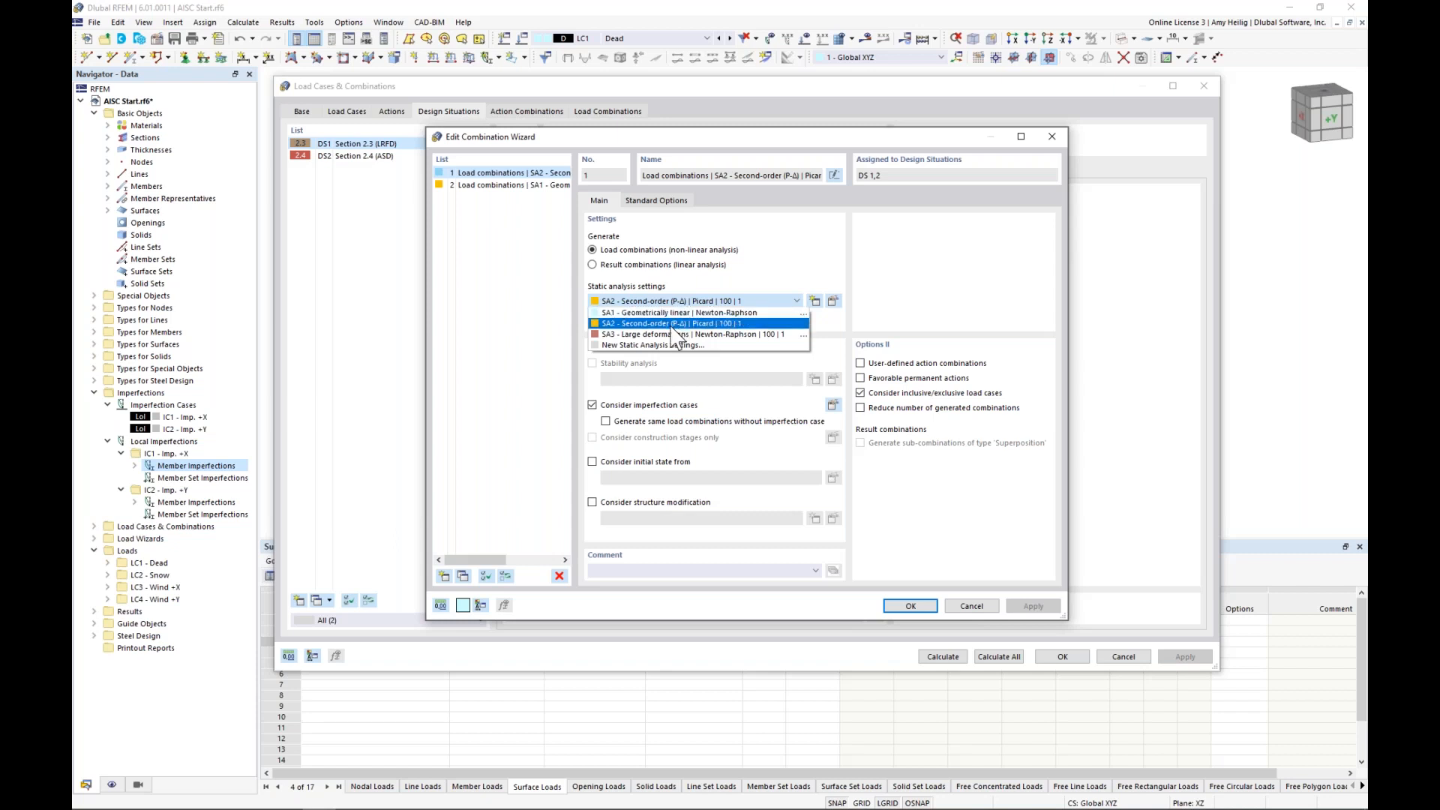
left_click(672, 325)
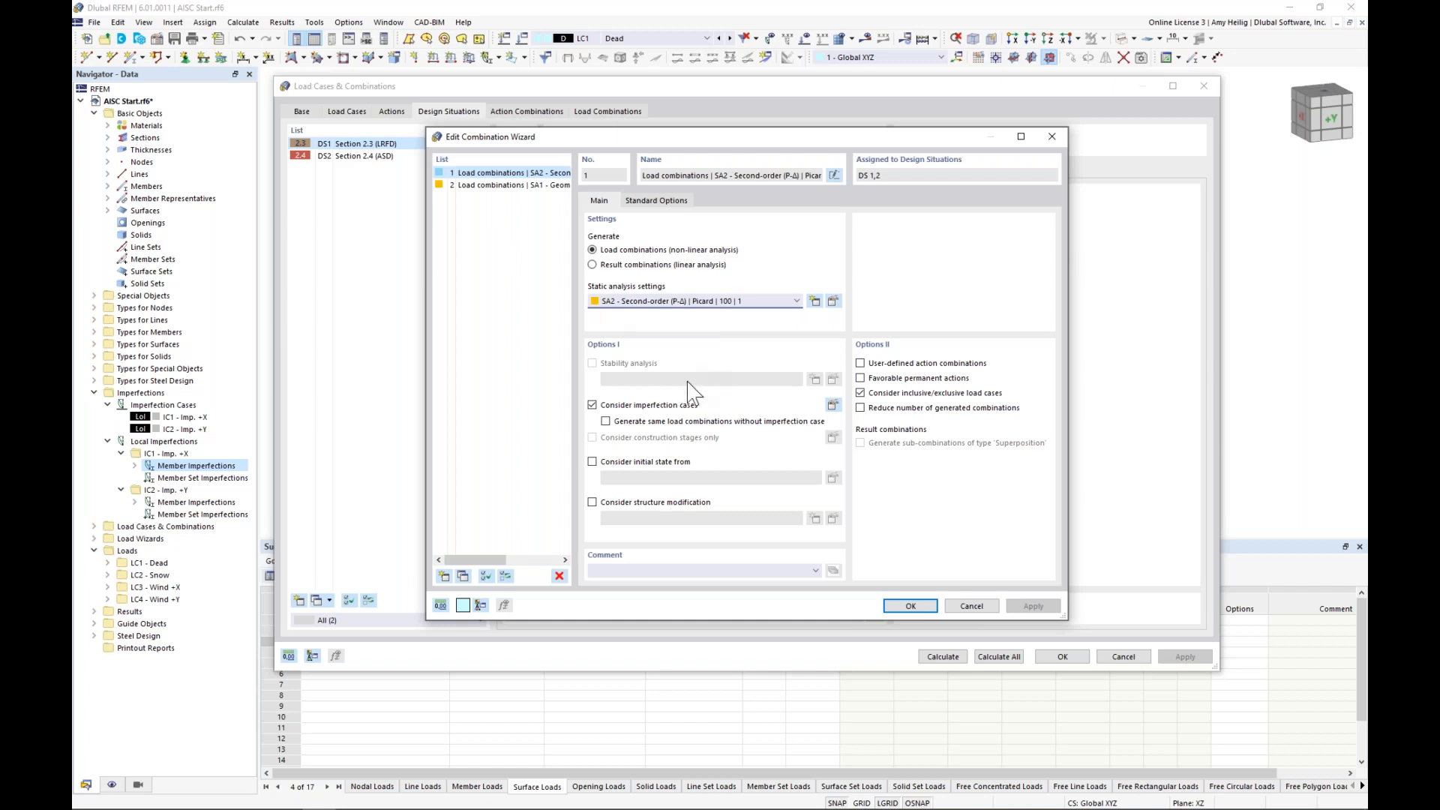
left_click(593, 503)
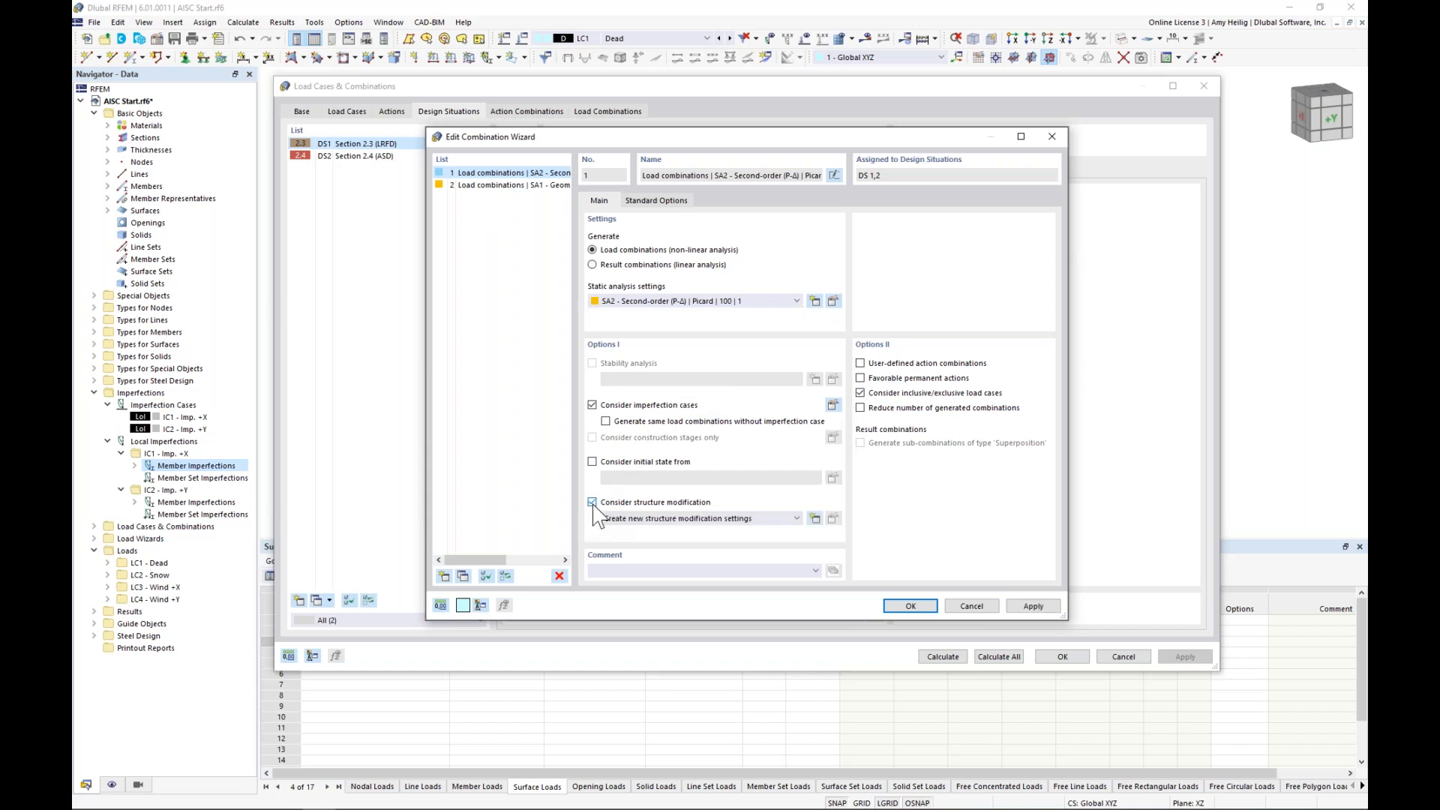
left_click(815, 518)
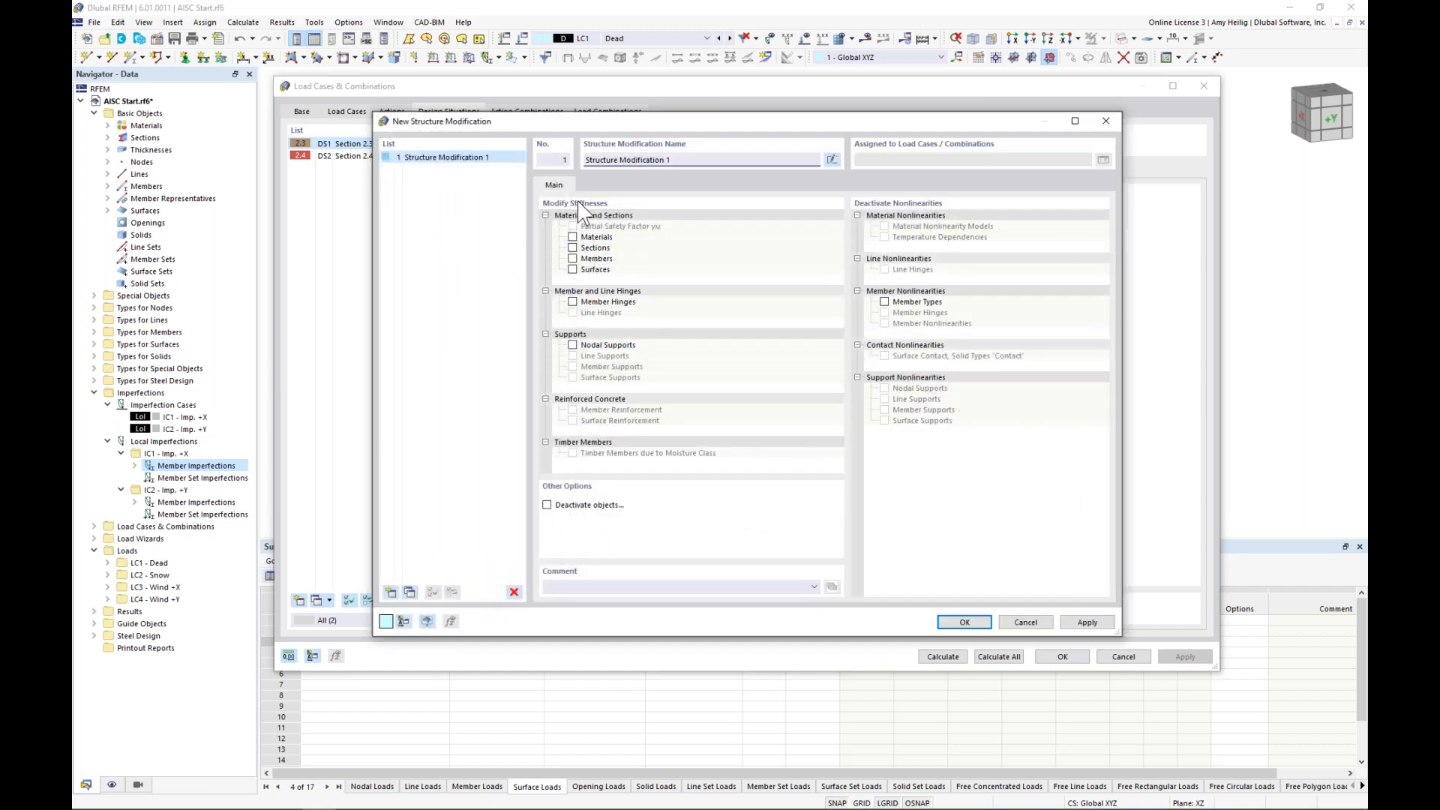
left_click(573, 258)
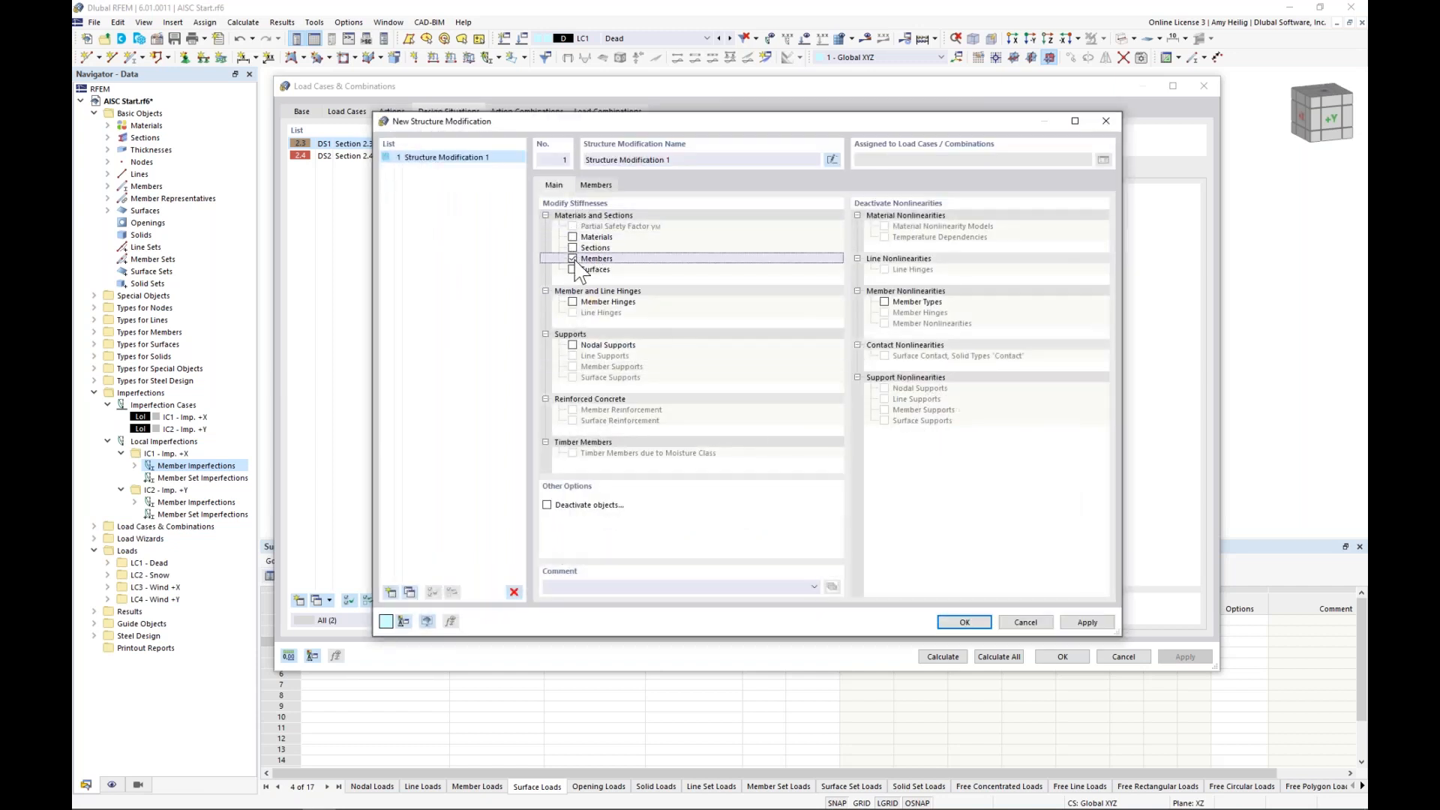
Step: Create a member stiffness modification of type AISC 360-16 C2.3 | Steel Structures, with iterative τb and the LRFD design method
left_click(597, 185)
left_click(630, 232)
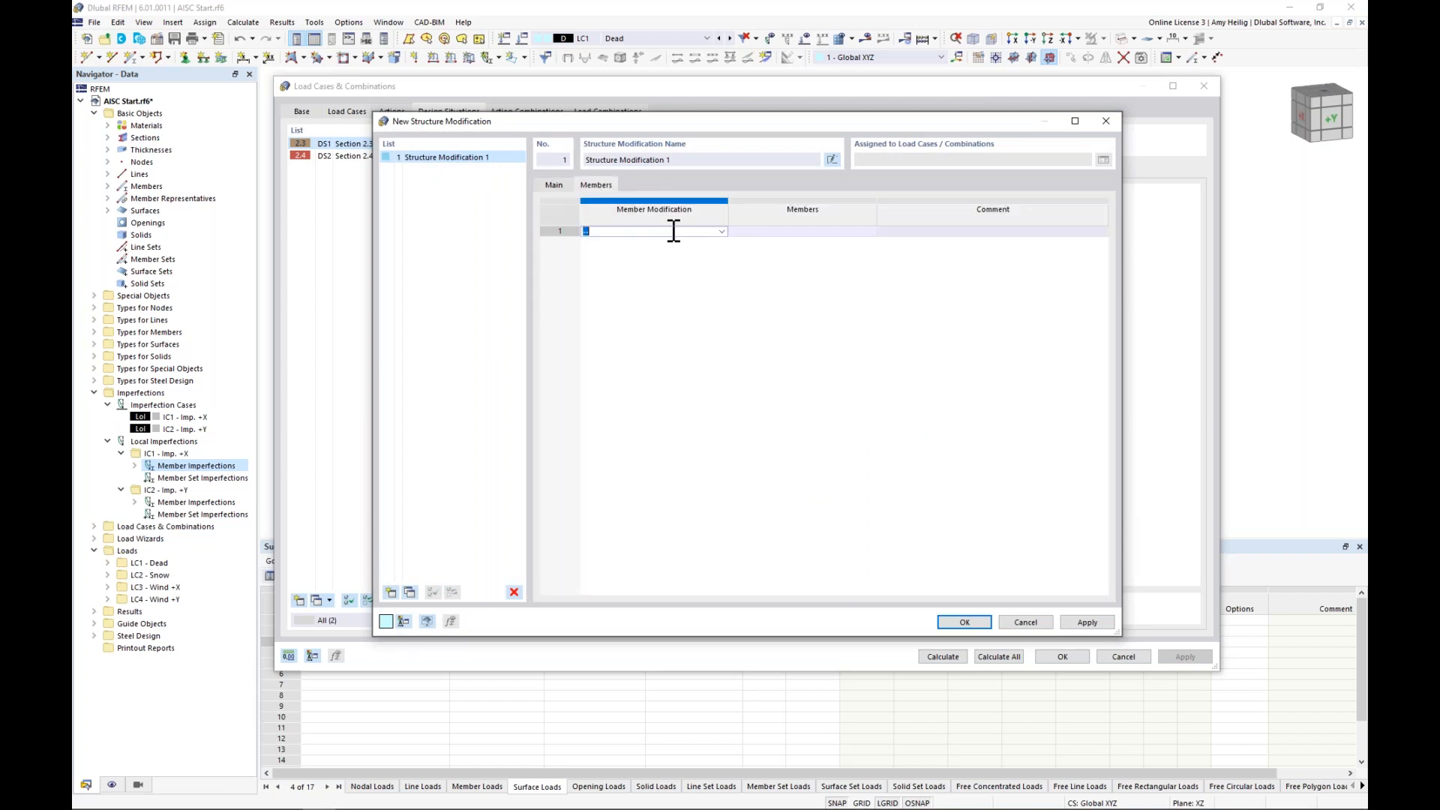
left_click(722, 234)
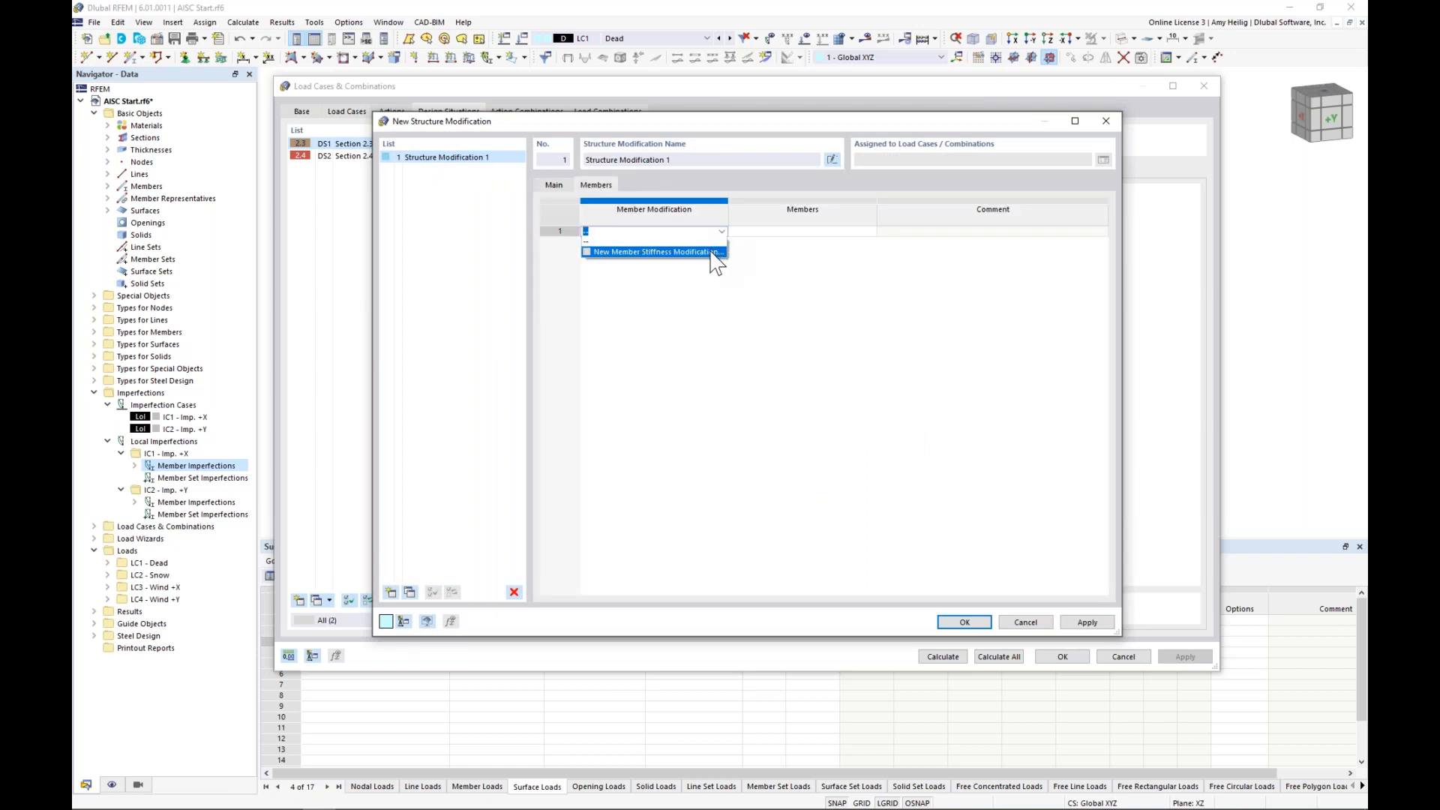
left_click(714, 253)
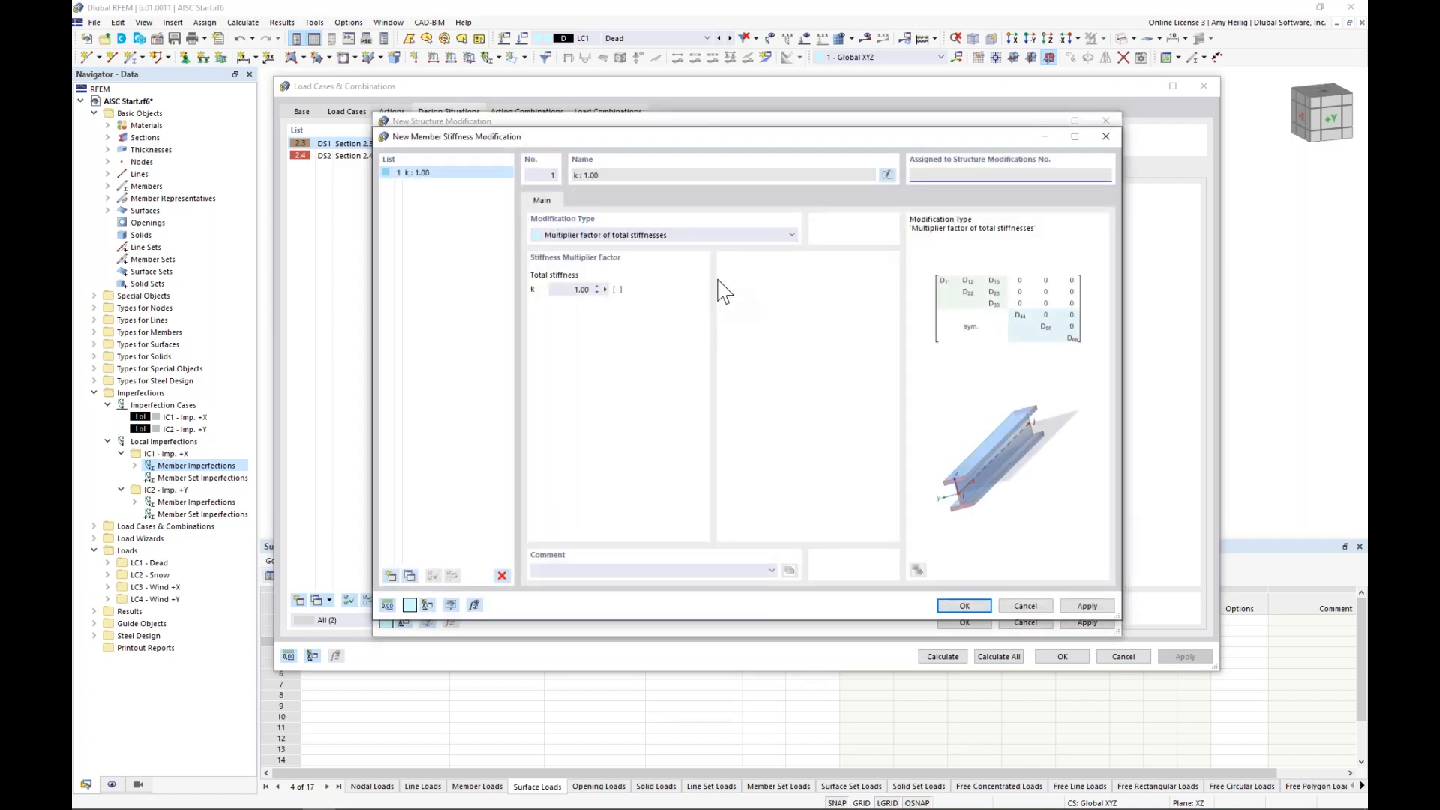
left_click(727, 236)
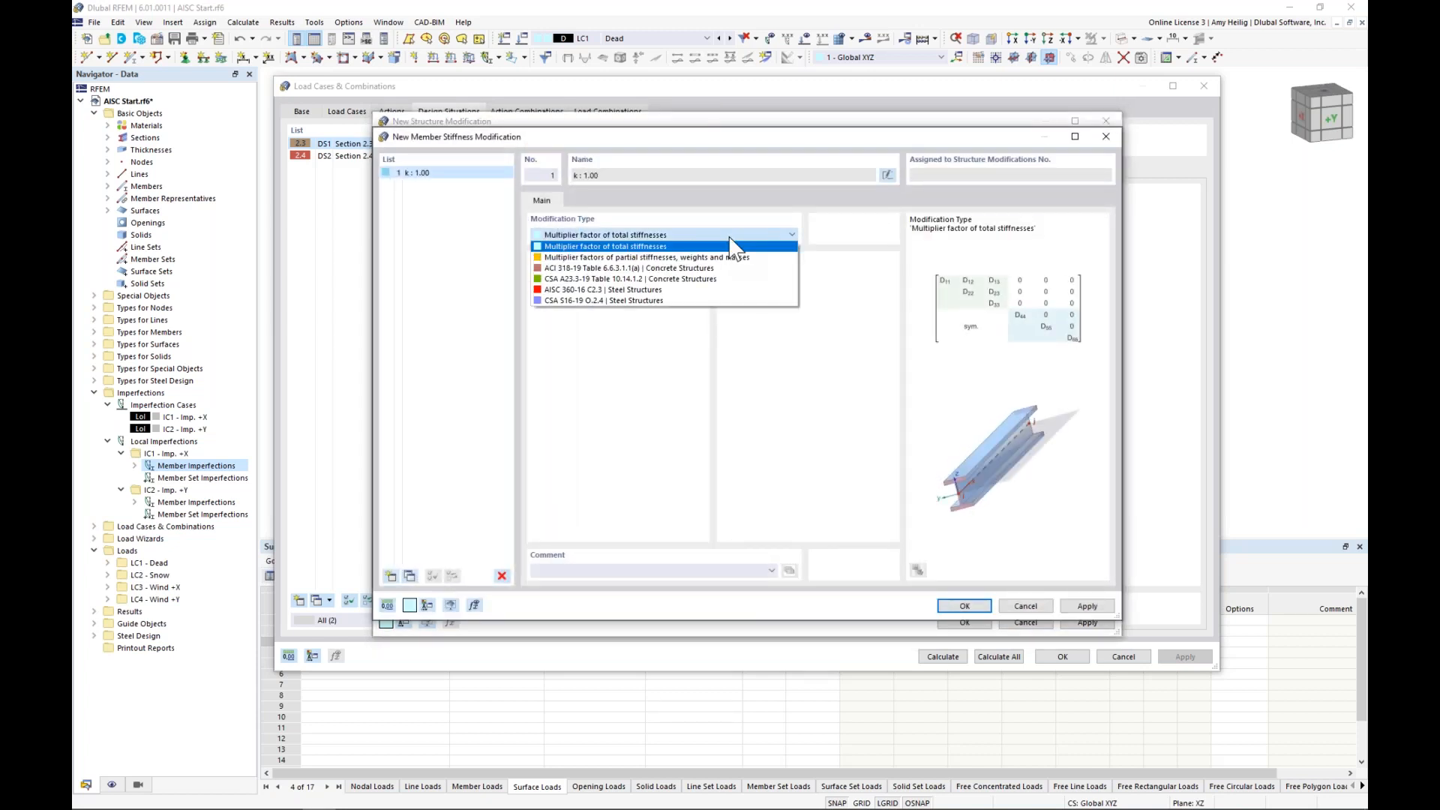
left_click(682, 291)
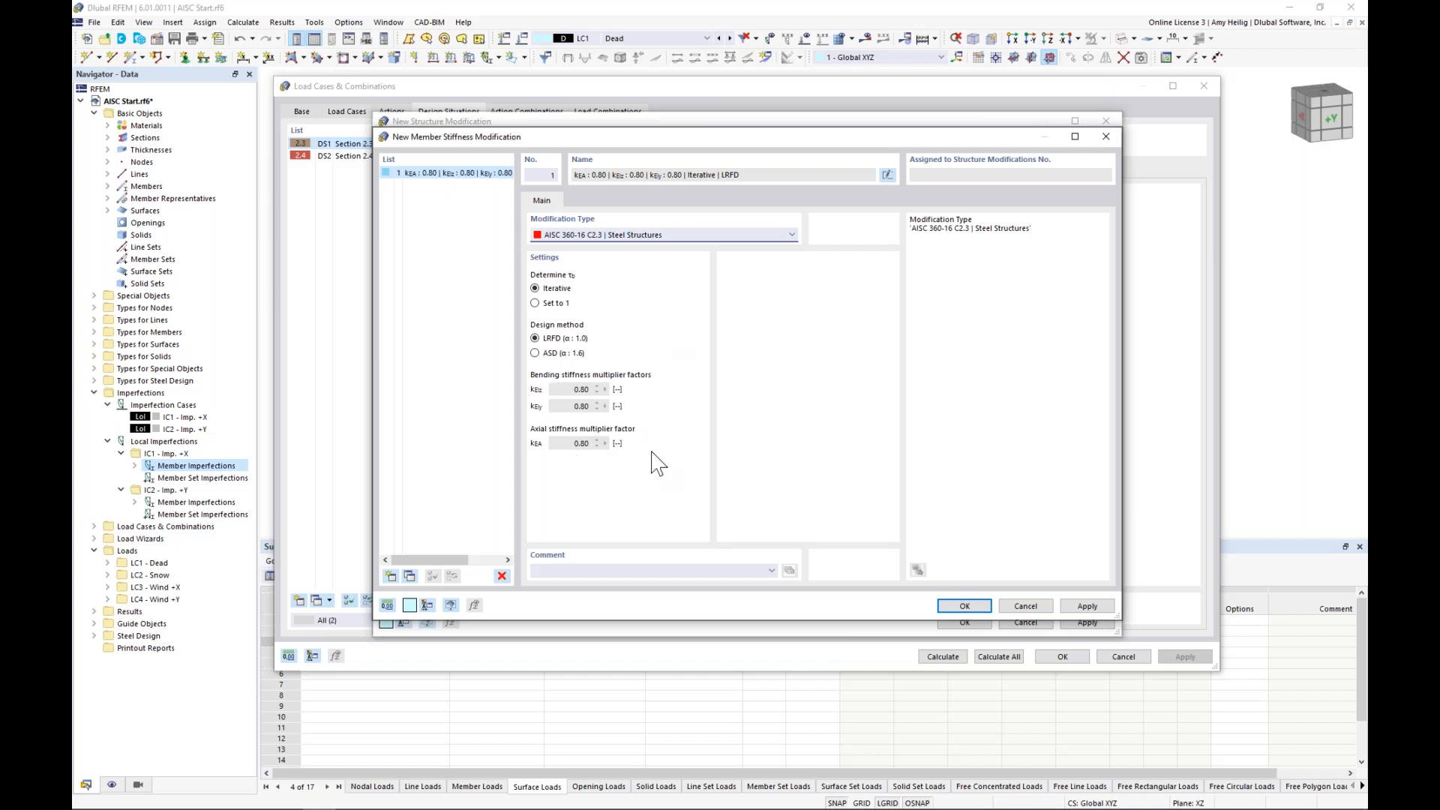
left_click(963, 606)
Step: Assign the stiffness modification to all the model's members and accept the structure modification and combination wizard 1
left_click(806, 231)
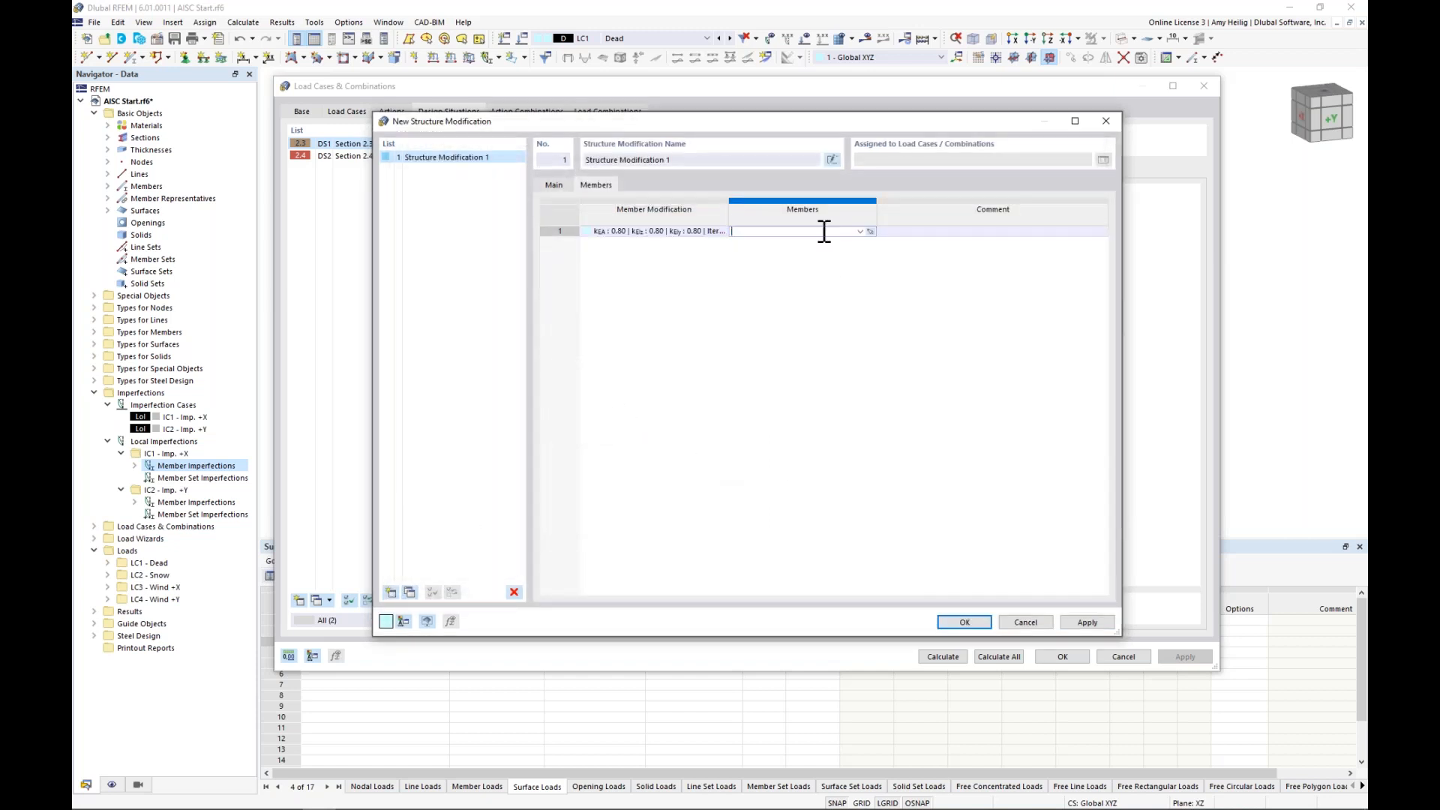
left_click(871, 232)
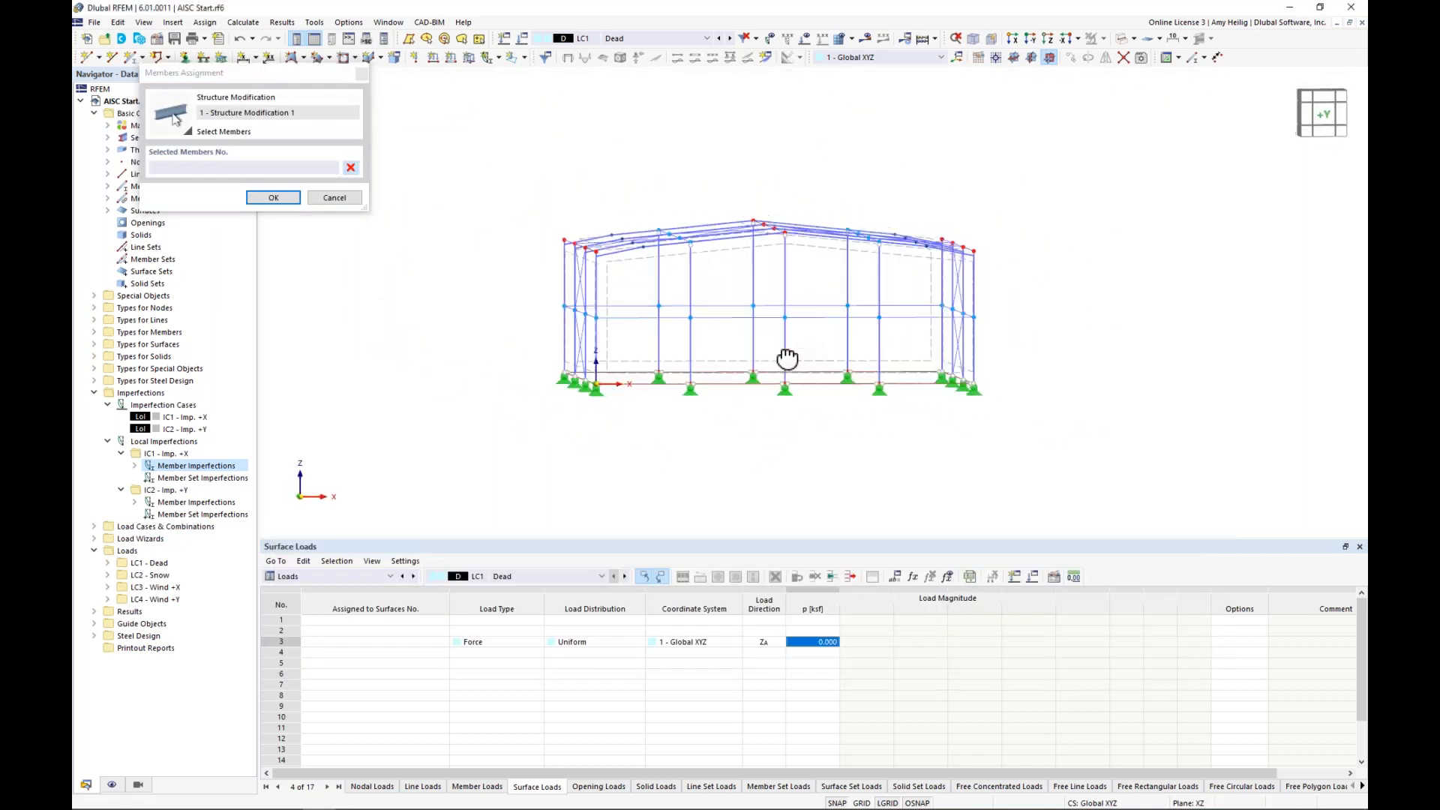
left_click_drag(917, 318, 528, 183)
middle_click_drag(554, 187, 618, 219, "ctrl")
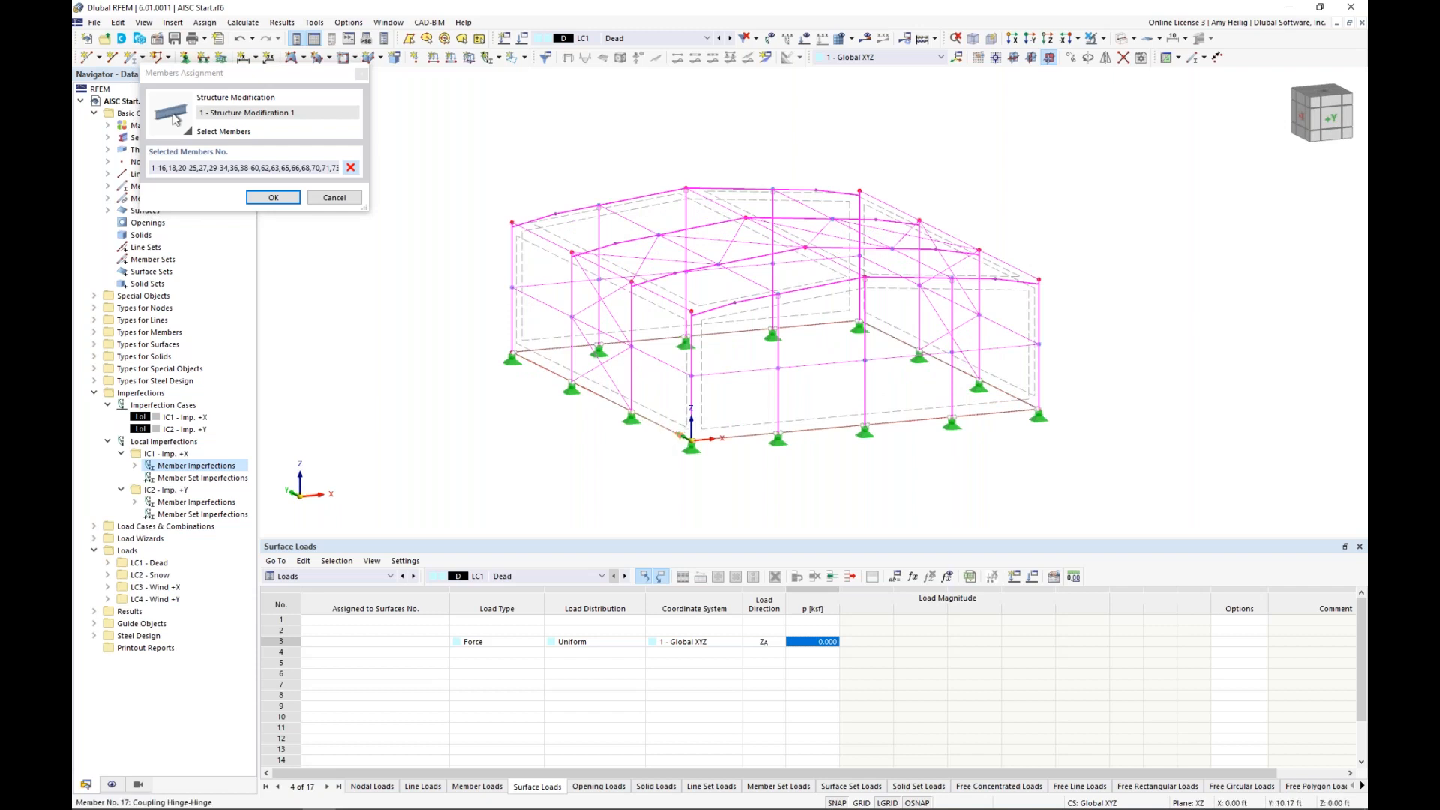
left_click(273, 198)
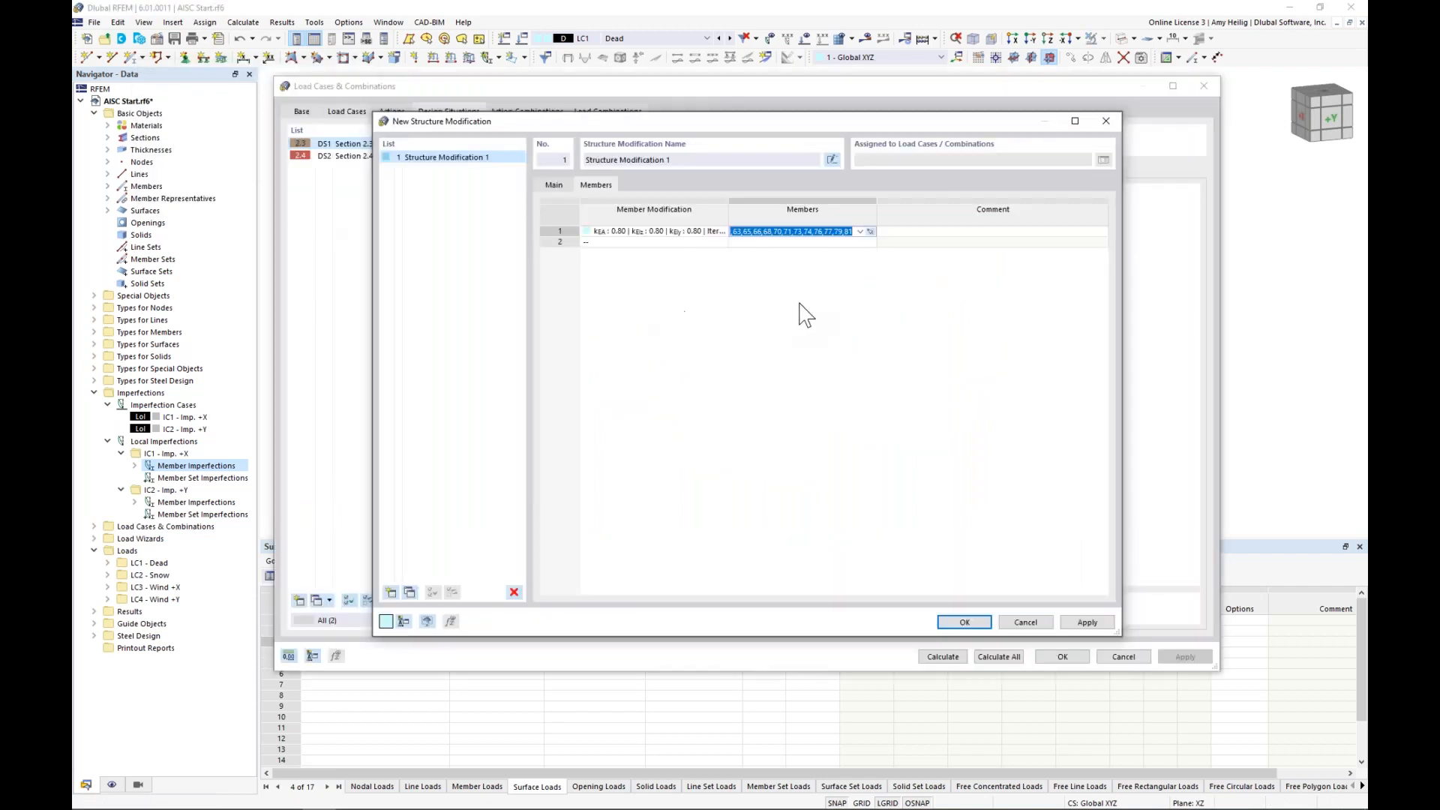
left_click(953, 625)
left_click(954, 625)
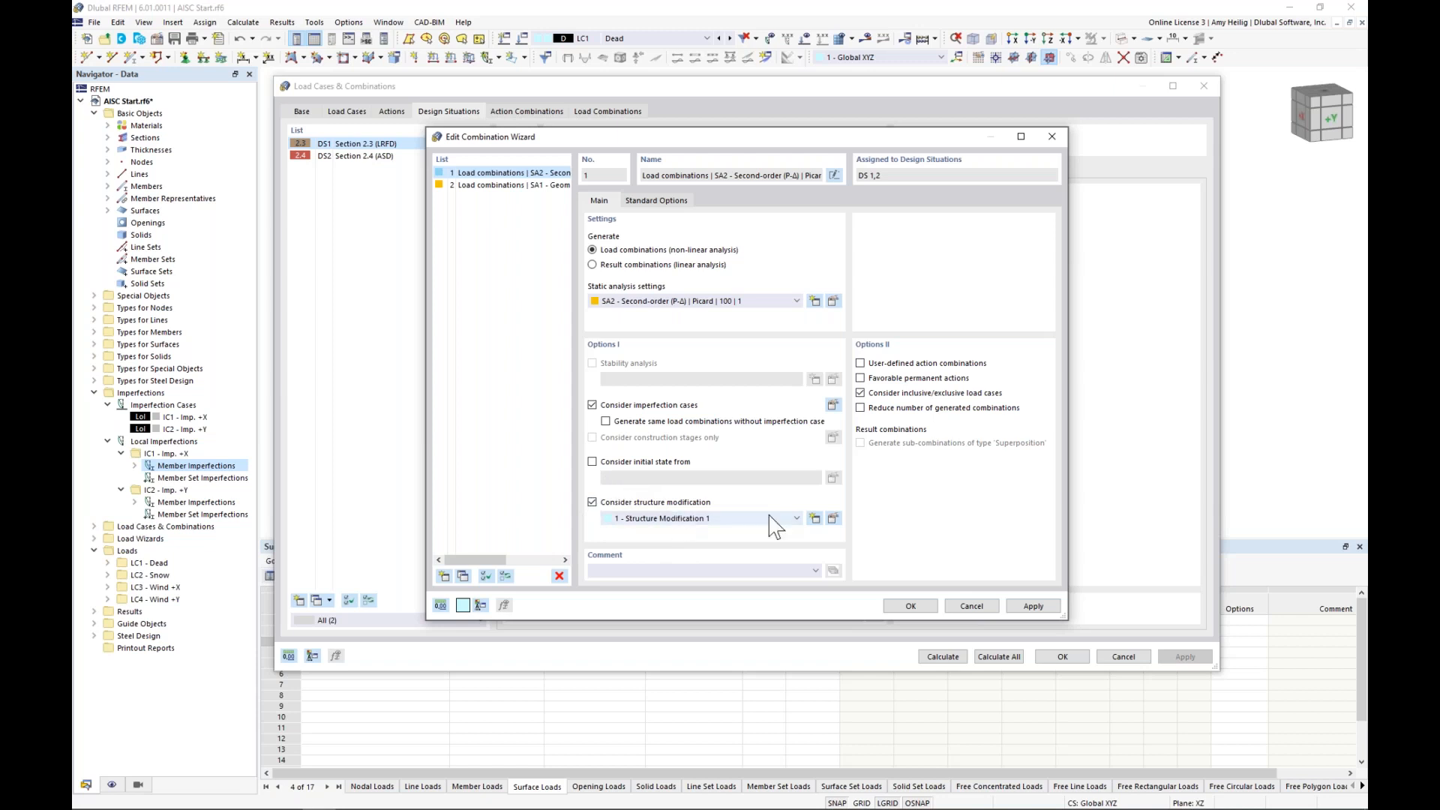
left_click(911, 606)
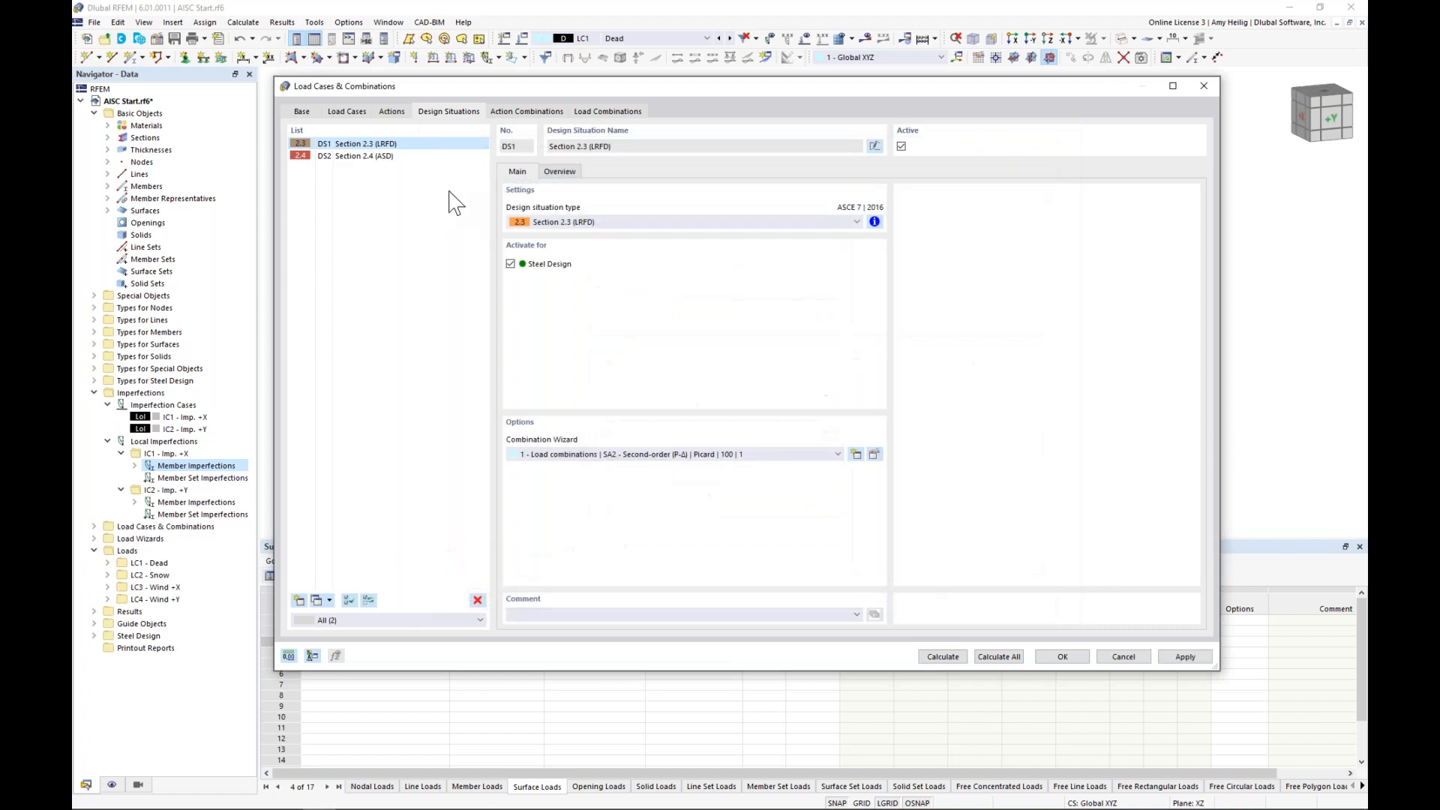
Step: Create a separate combination wizard for DS2 Section 2.4 (ASD) using SA2 second-order (P-Δ) analysis, without imperfections or structure modification
left_click(425, 157)
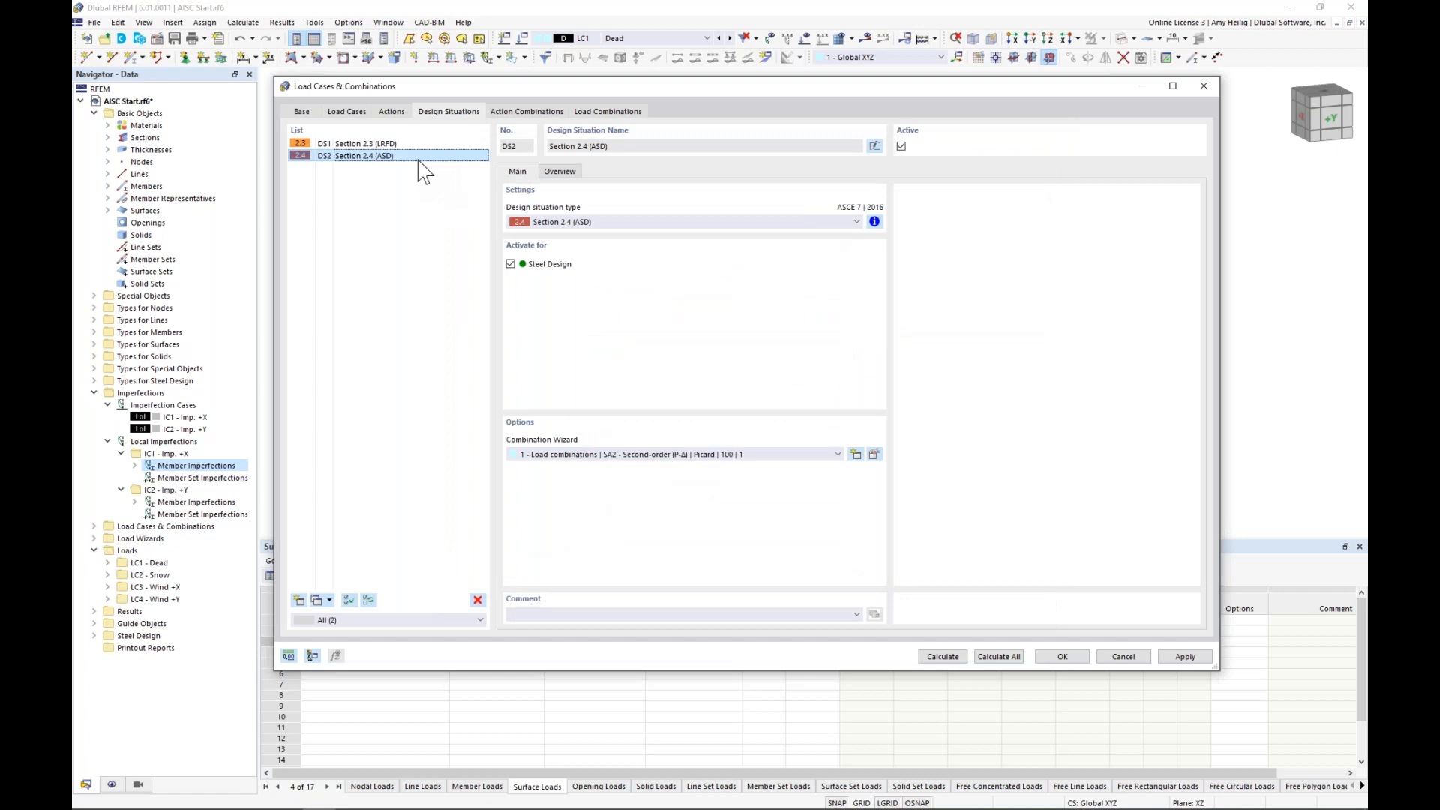
left_click(742, 455)
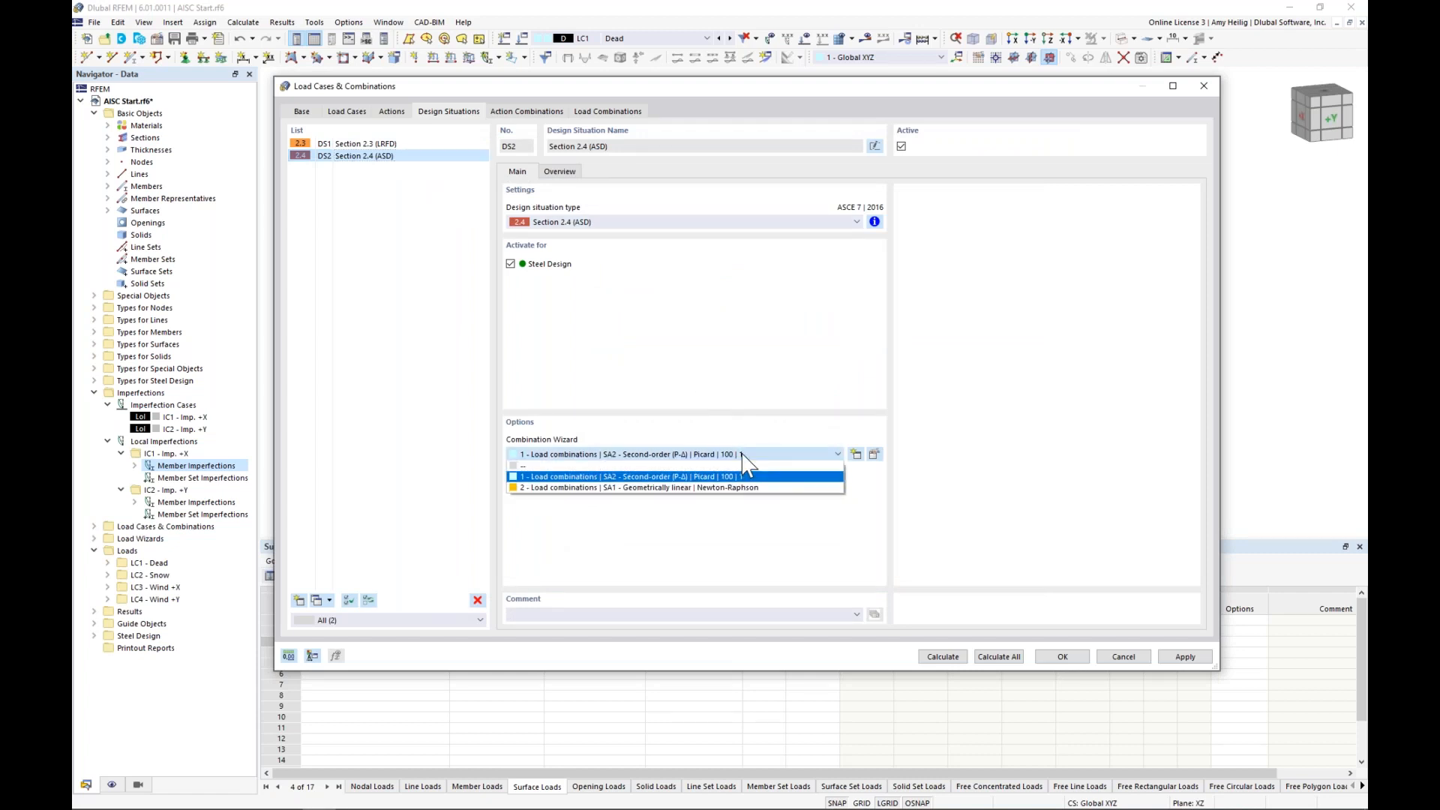
left_click(754, 442)
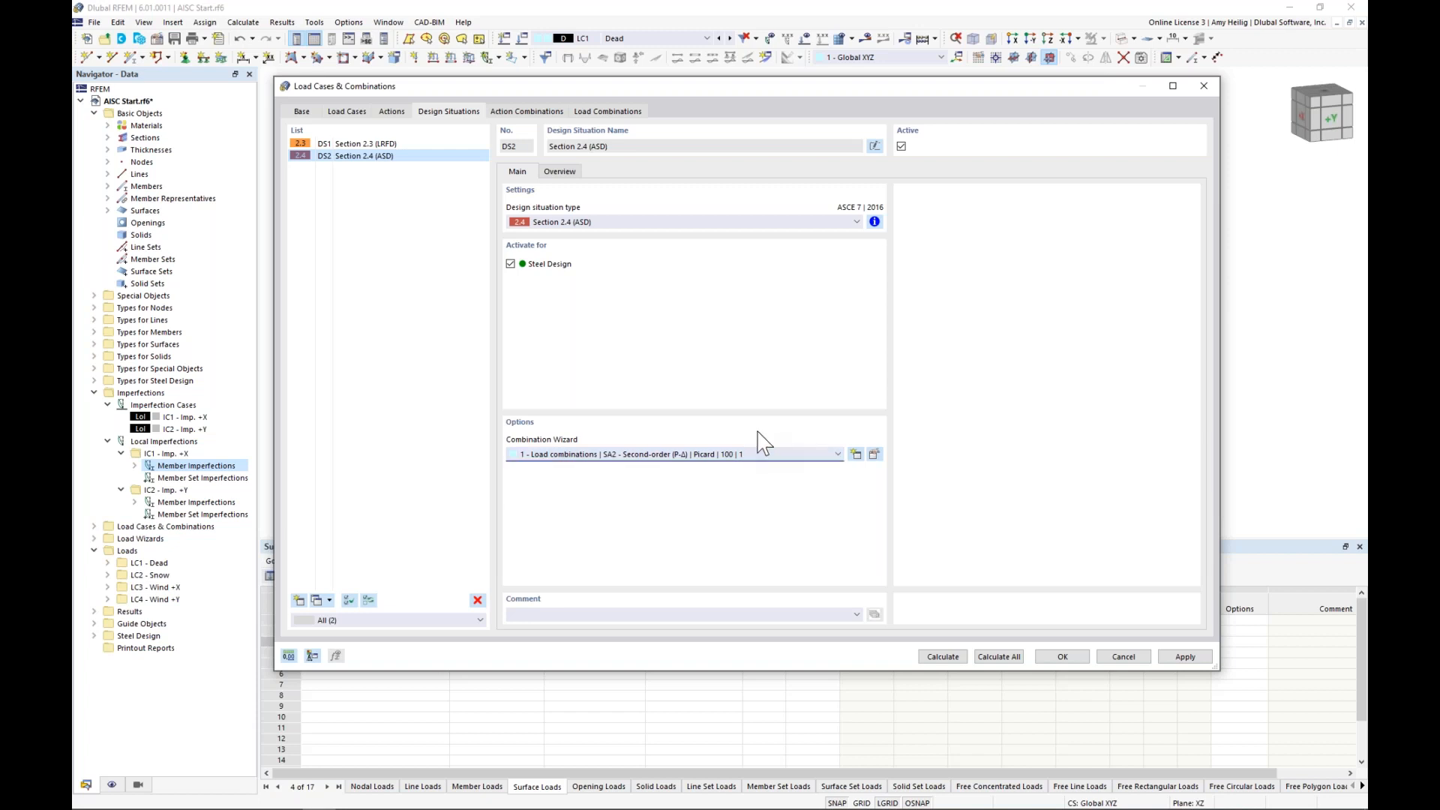
left_click(854, 455)
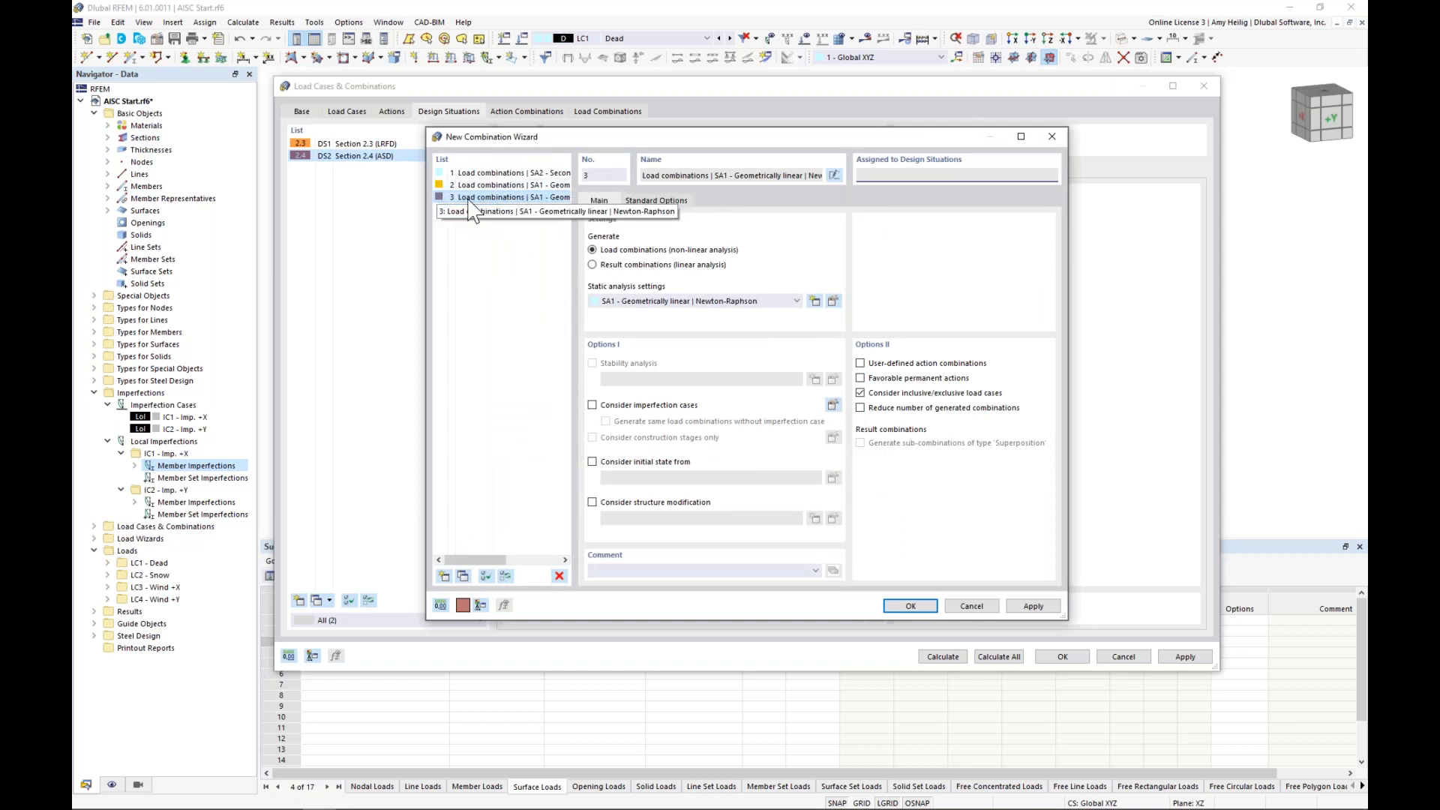
left_click(661, 302)
left_click(661, 324)
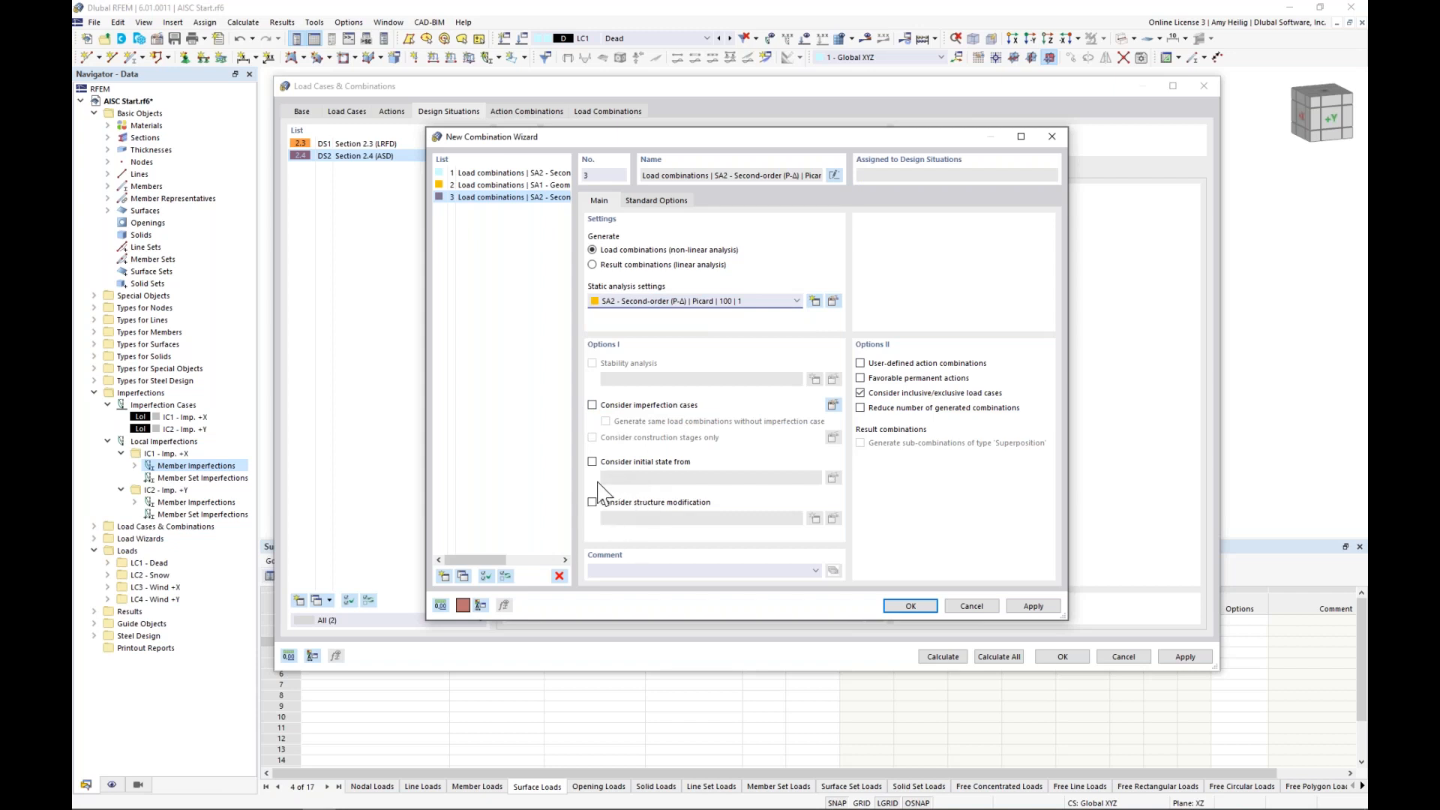
left_click(917, 606)
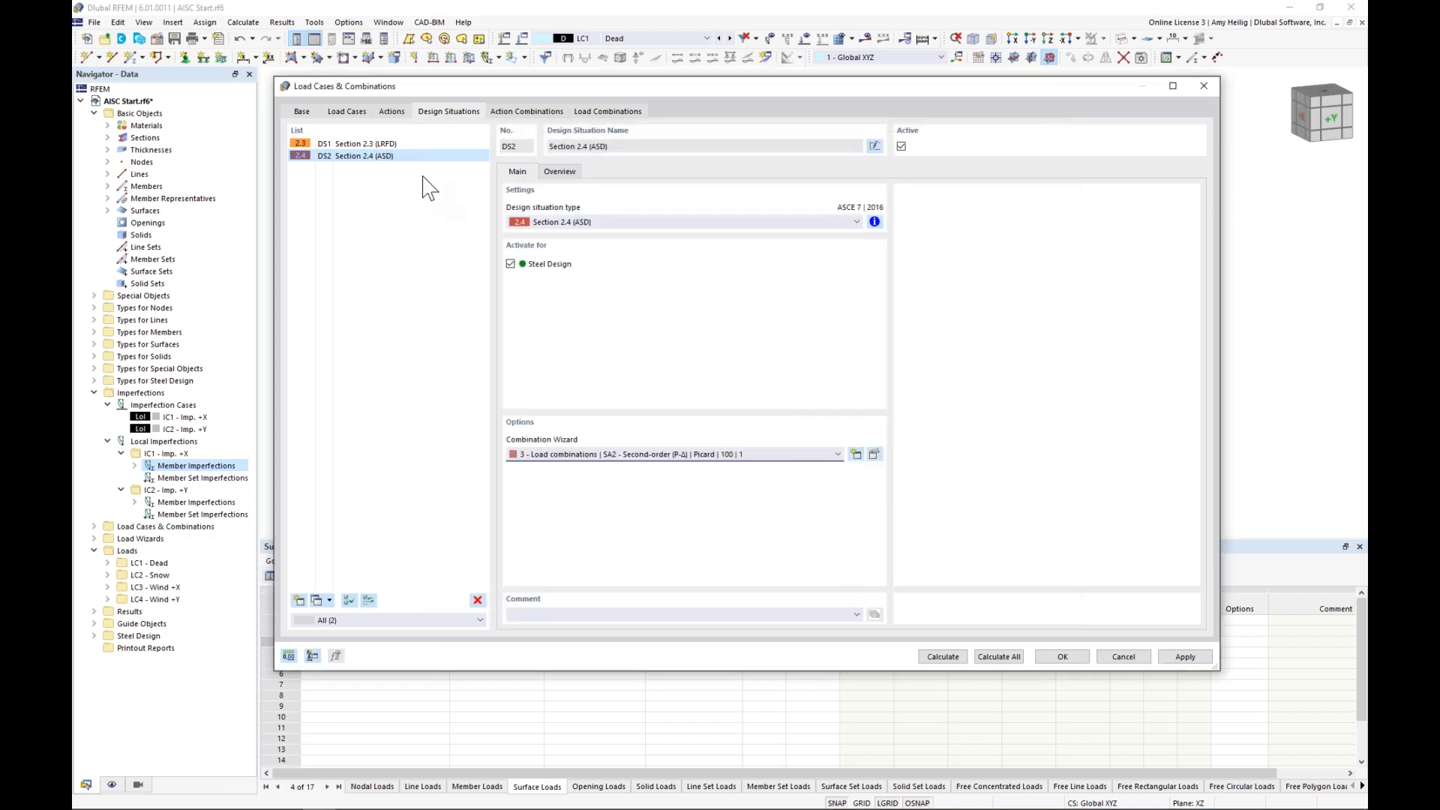
Step: Check which combination wizard is assigned to design situations DS1 (LRFD) and DS2 (ASD)
left_click(411, 144)
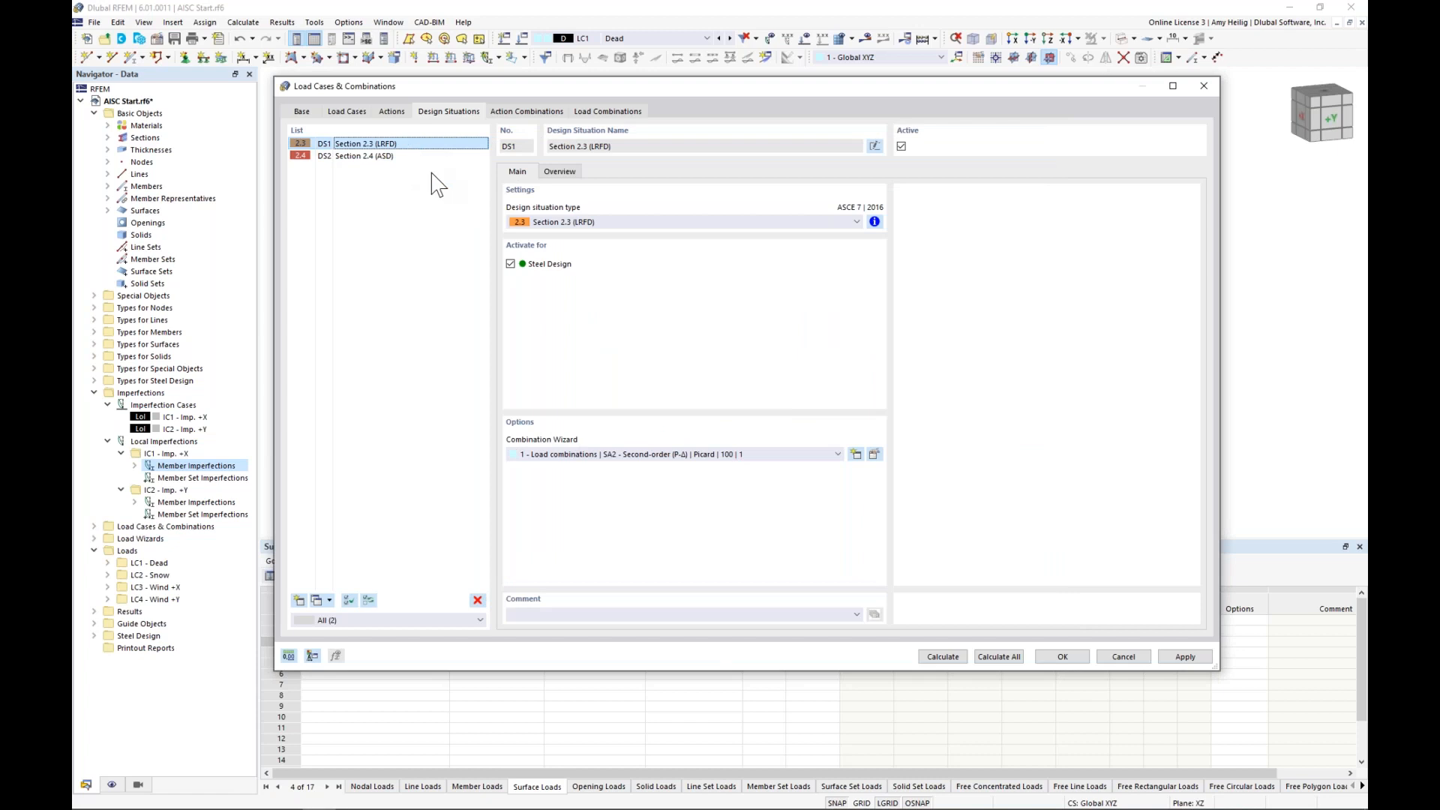
left_click(632, 455)
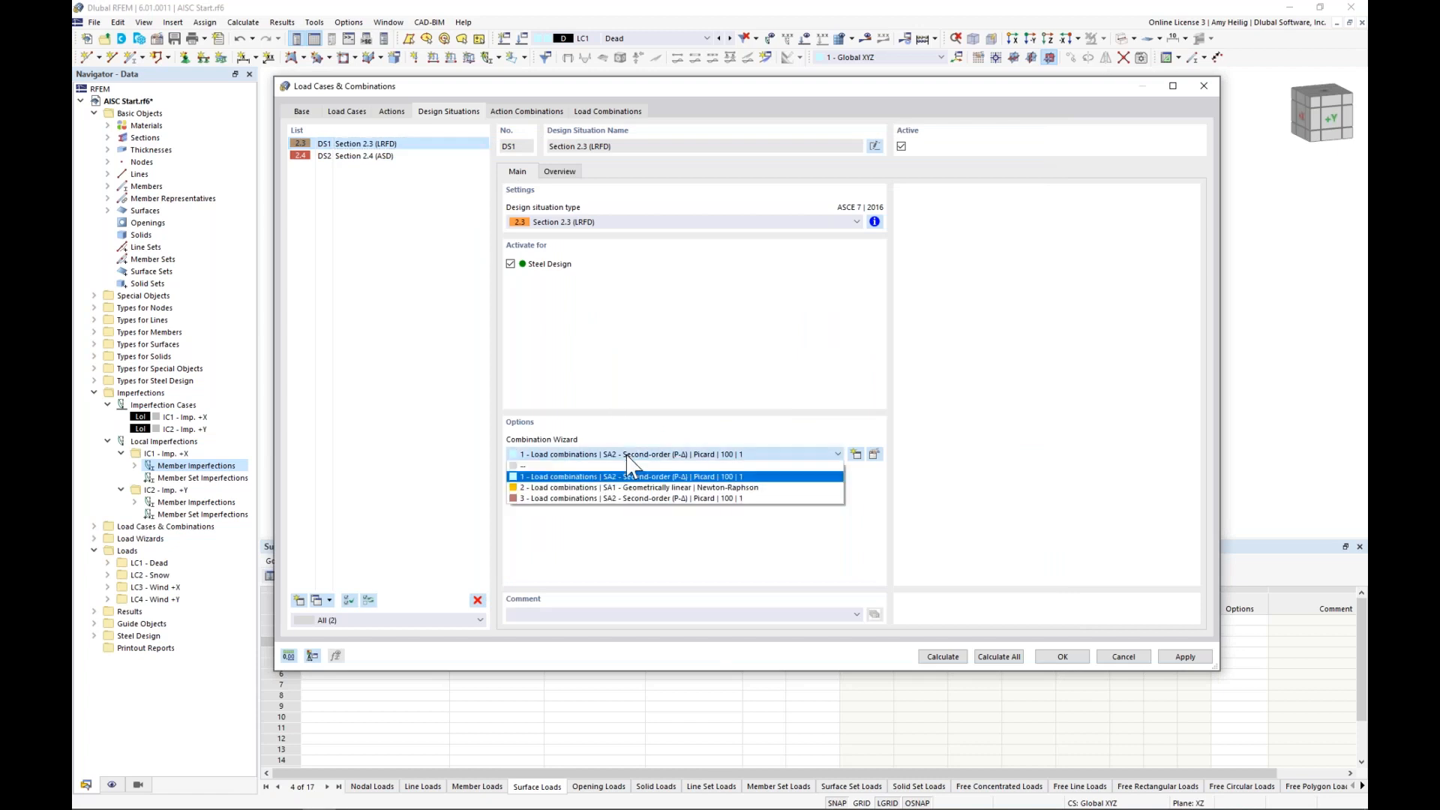
left_click(552, 477)
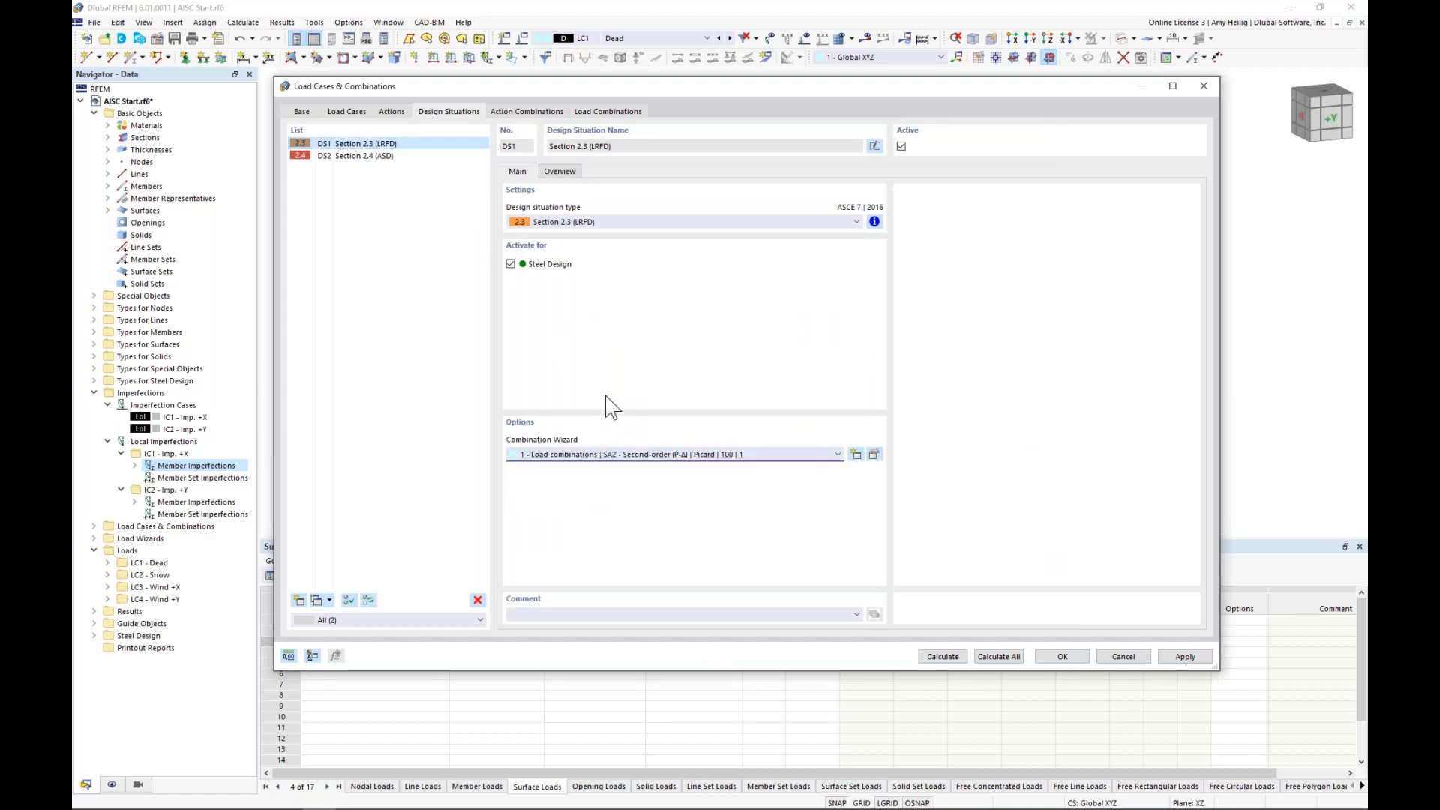
left_click(396, 156)
left_click(612, 455)
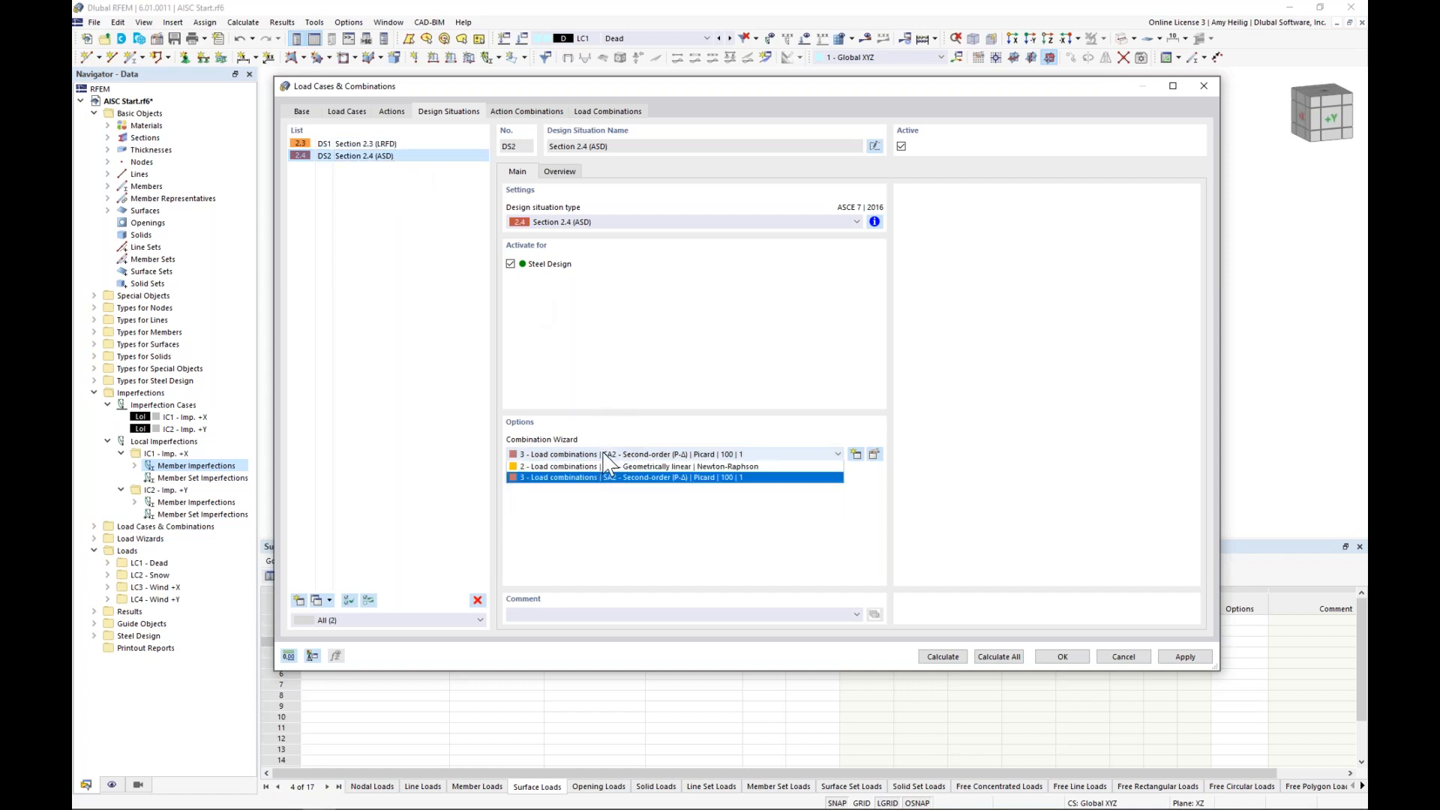
left_click(607, 547)
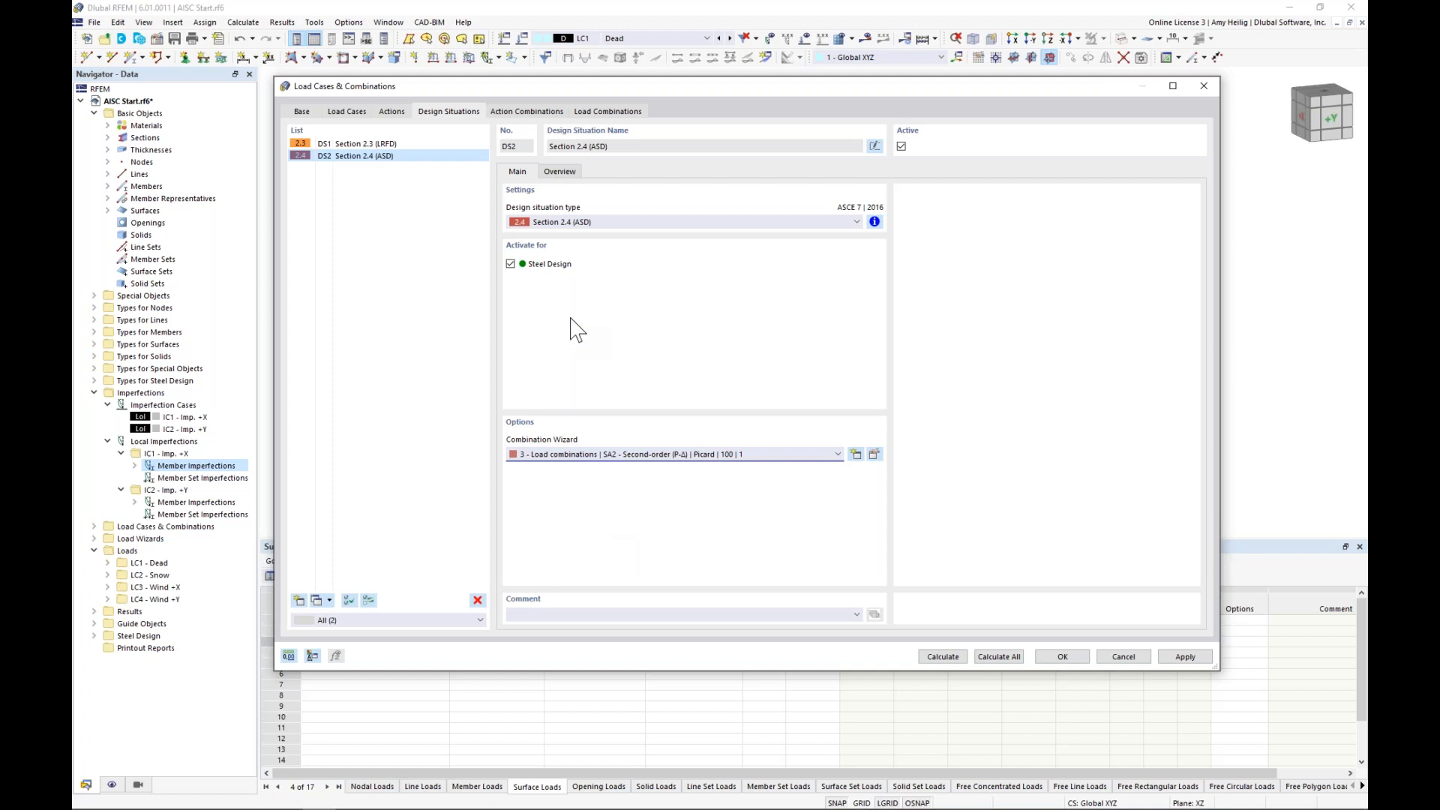
Step: Review the imperfection and structure modification options of the generated LRFD and ASD load combinations, and accept the load case and combination settings
left_click(623, 114)
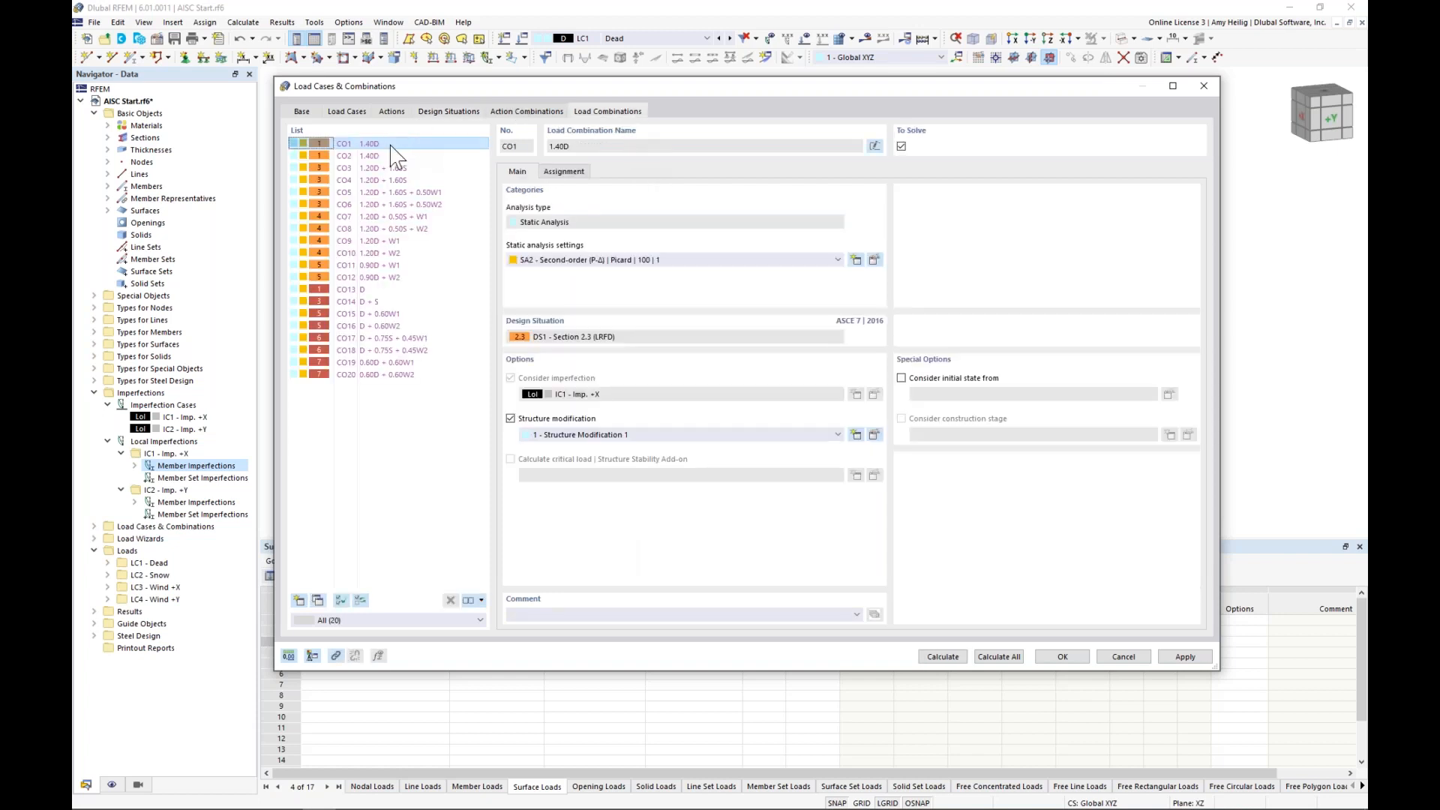
left_click(381, 156)
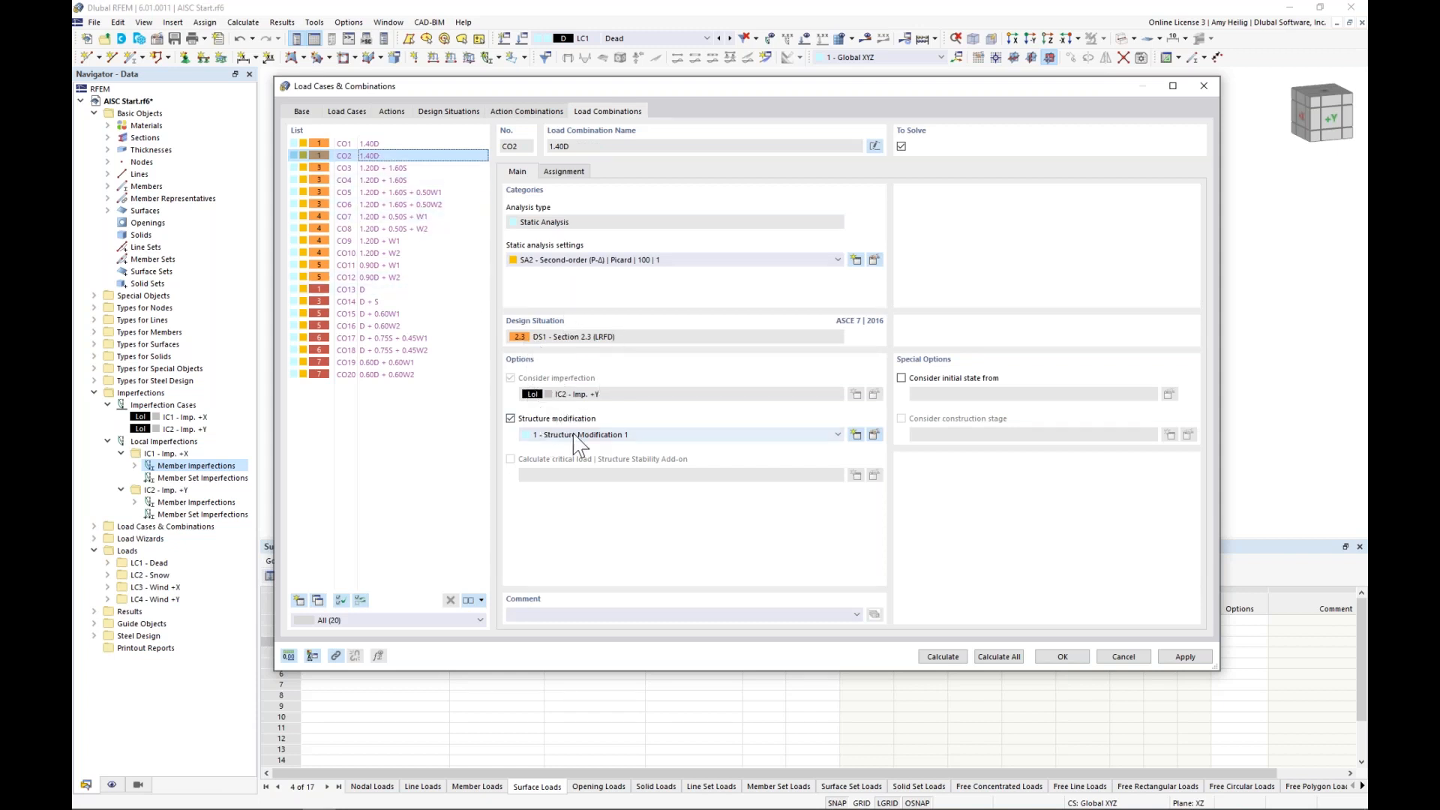
left_click(383, 168)
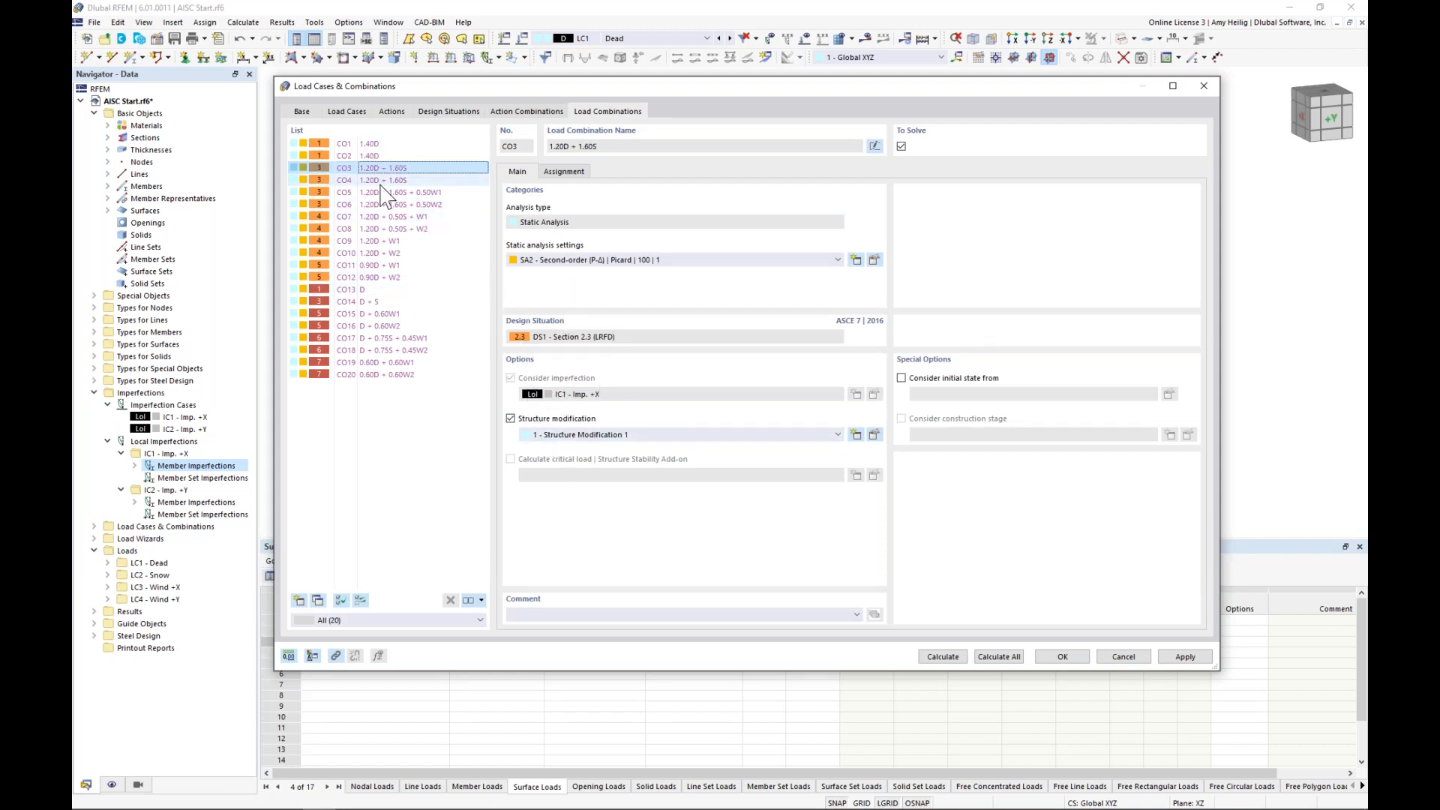
left_click(379, 181)
left_click(381, 193)
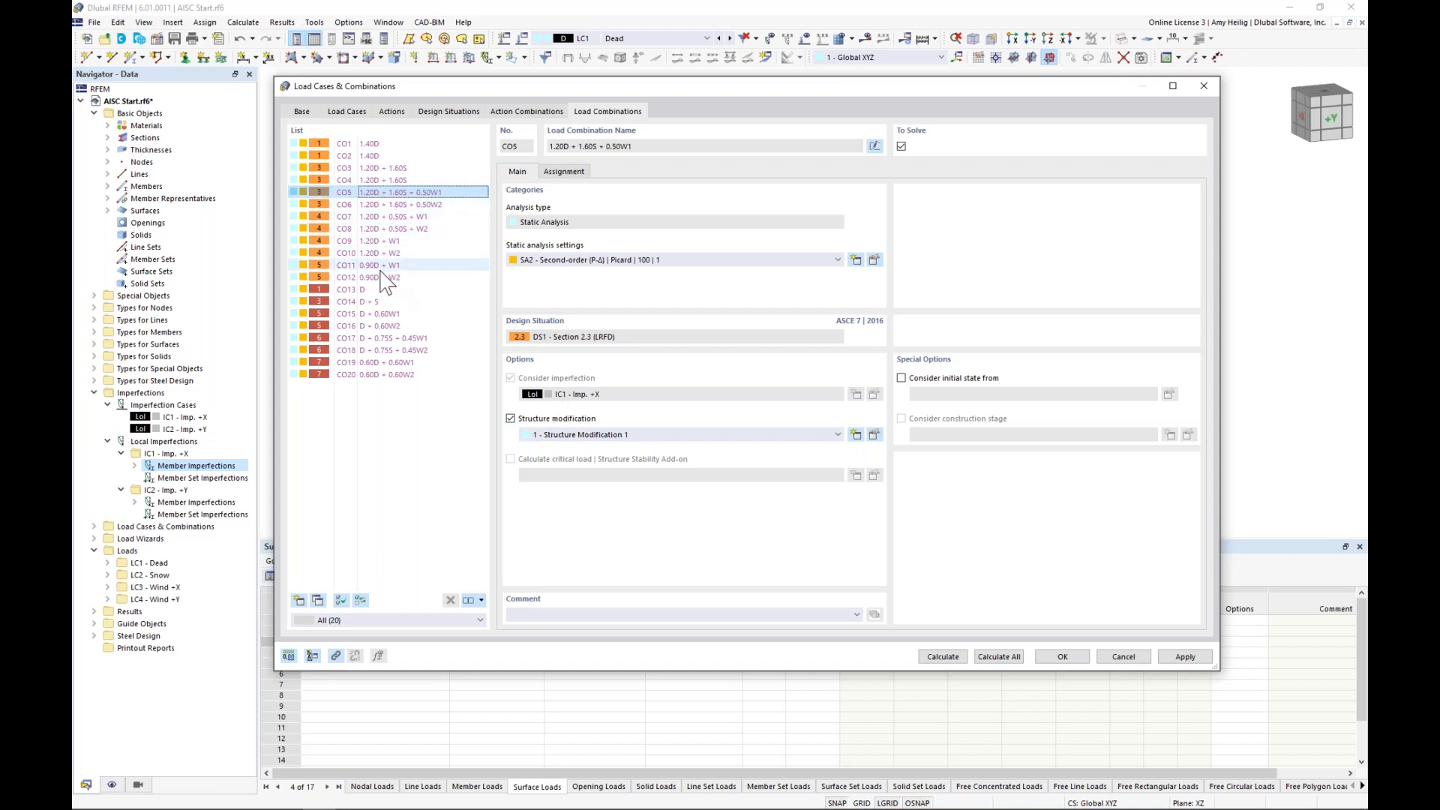
left_click(375, 290)
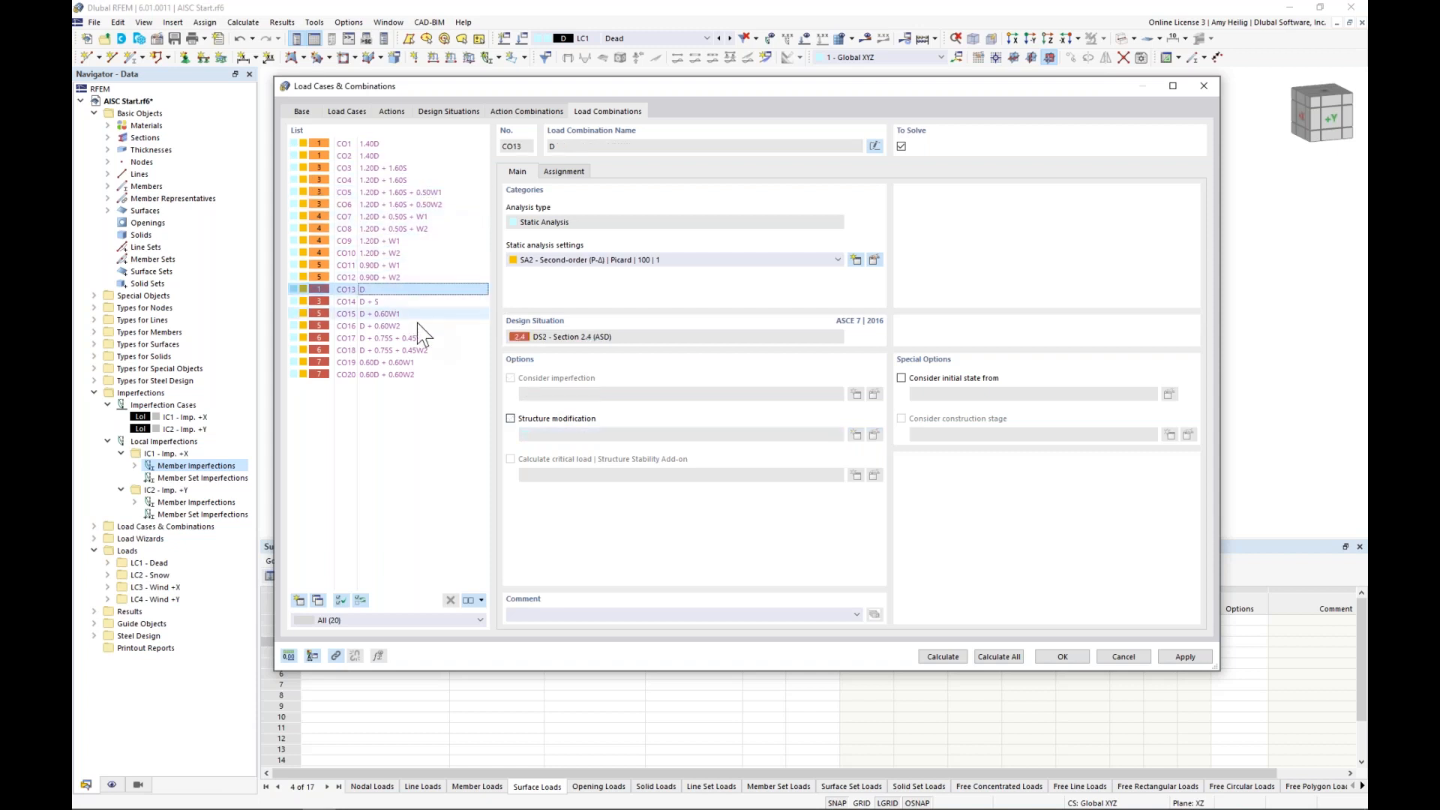
left_click(360, 302)
left_click(364, 314)
left_click(367, 325)
left_click(369, 338)
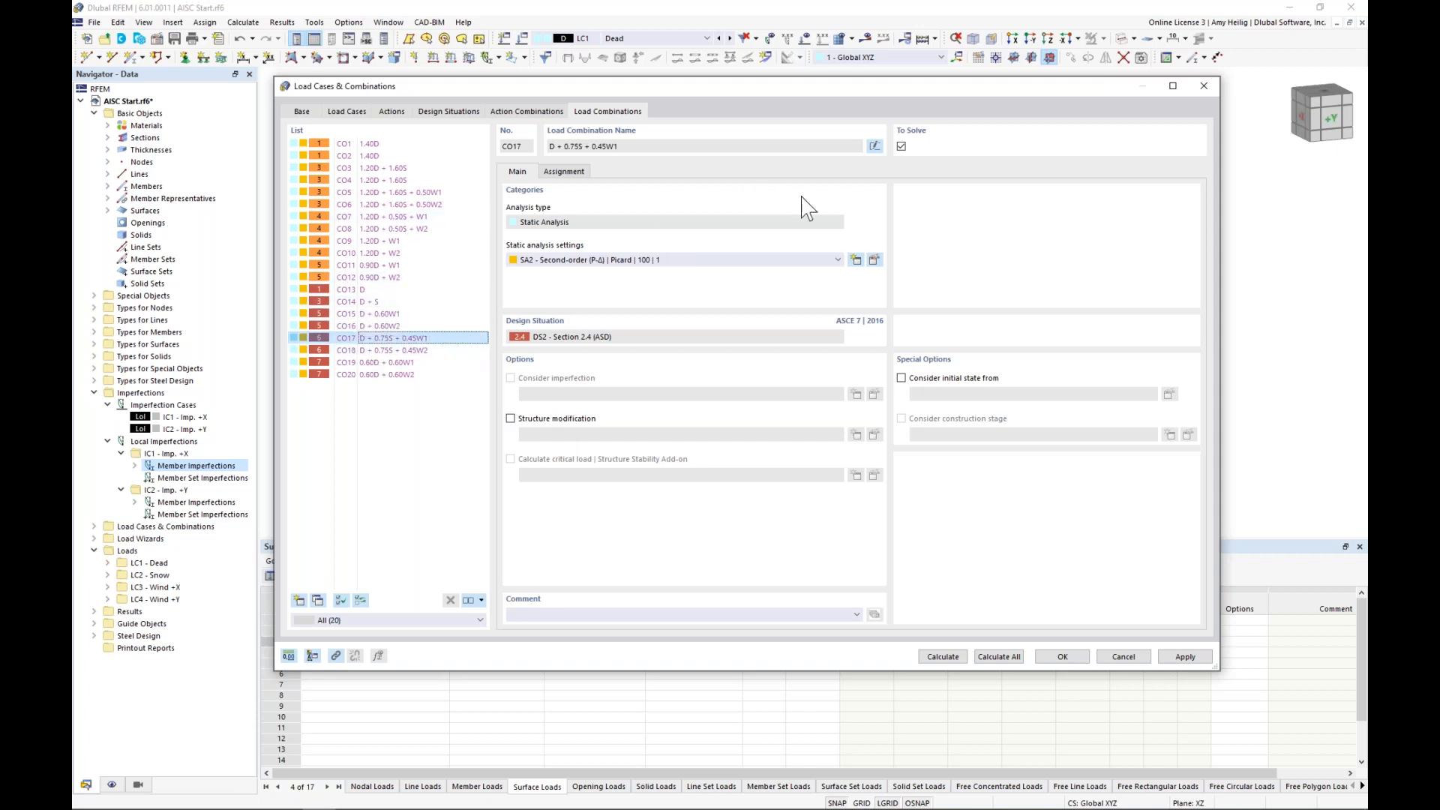
left_click(1062, 656)
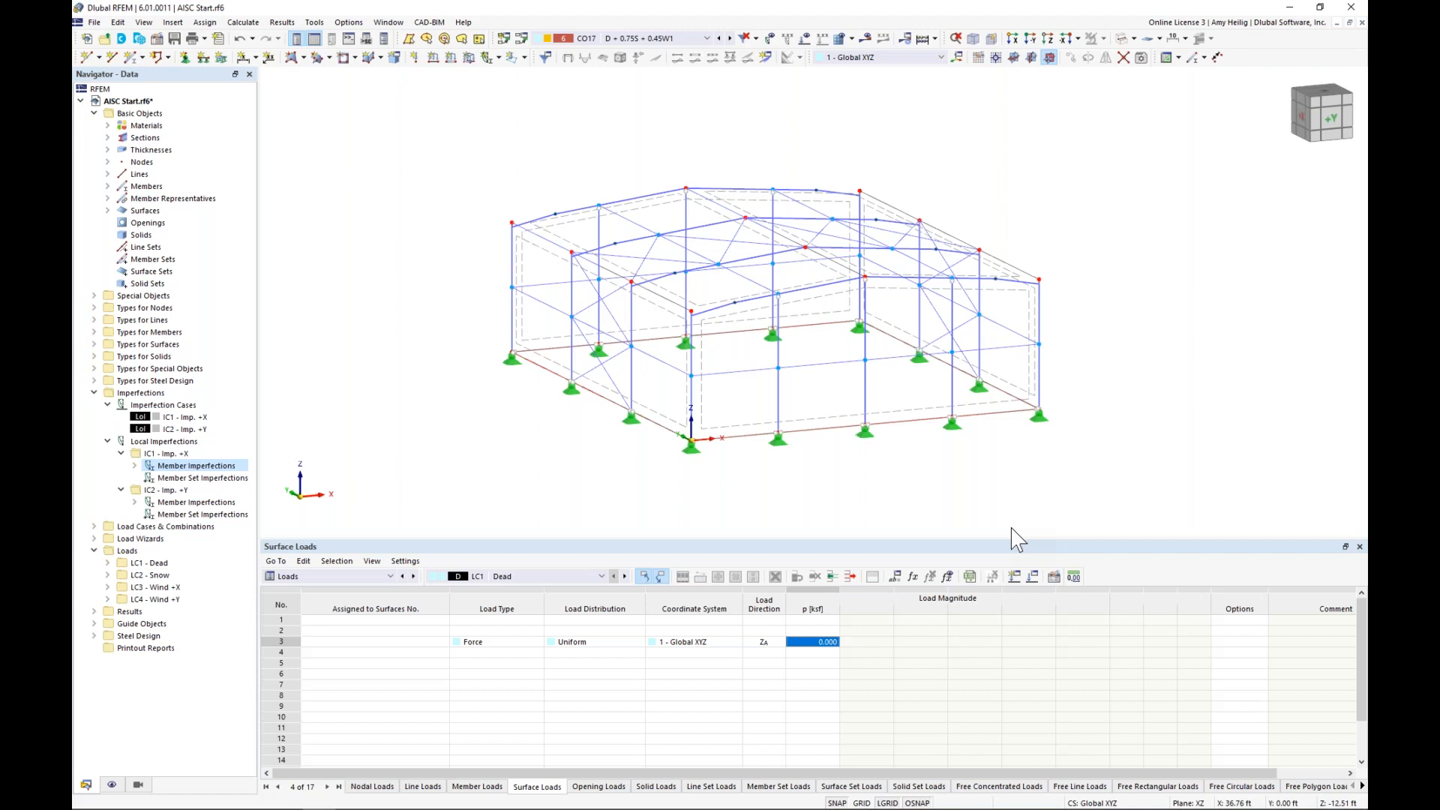
Step: Restrict the model's visibility to the roof beams with section 3, I 24/6.490/0.230/0.380/0.682/0/H
middle_click_drag(929, 489, 853, 506)
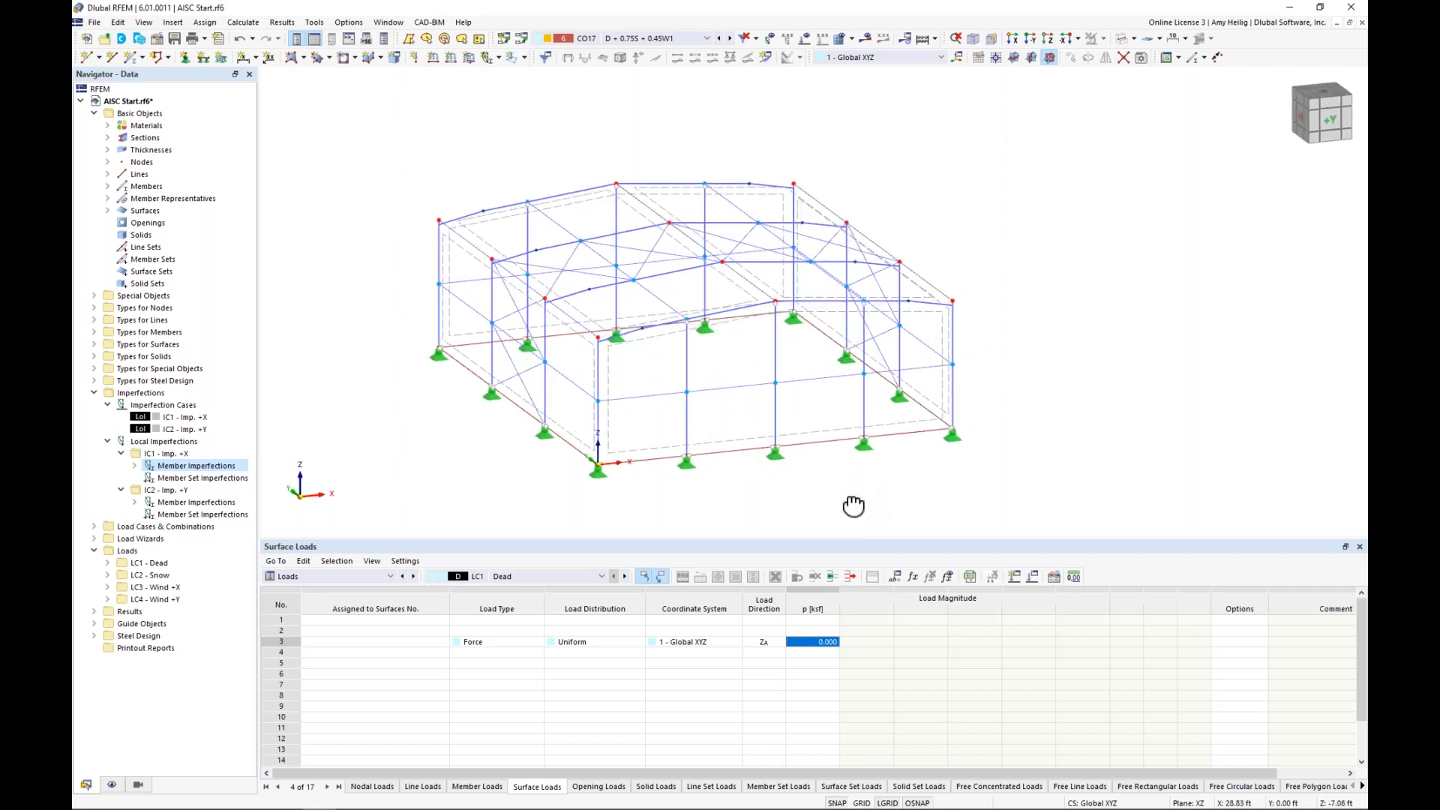
middle_click_drag(1035, 376, 1028, 365, "ctrl")
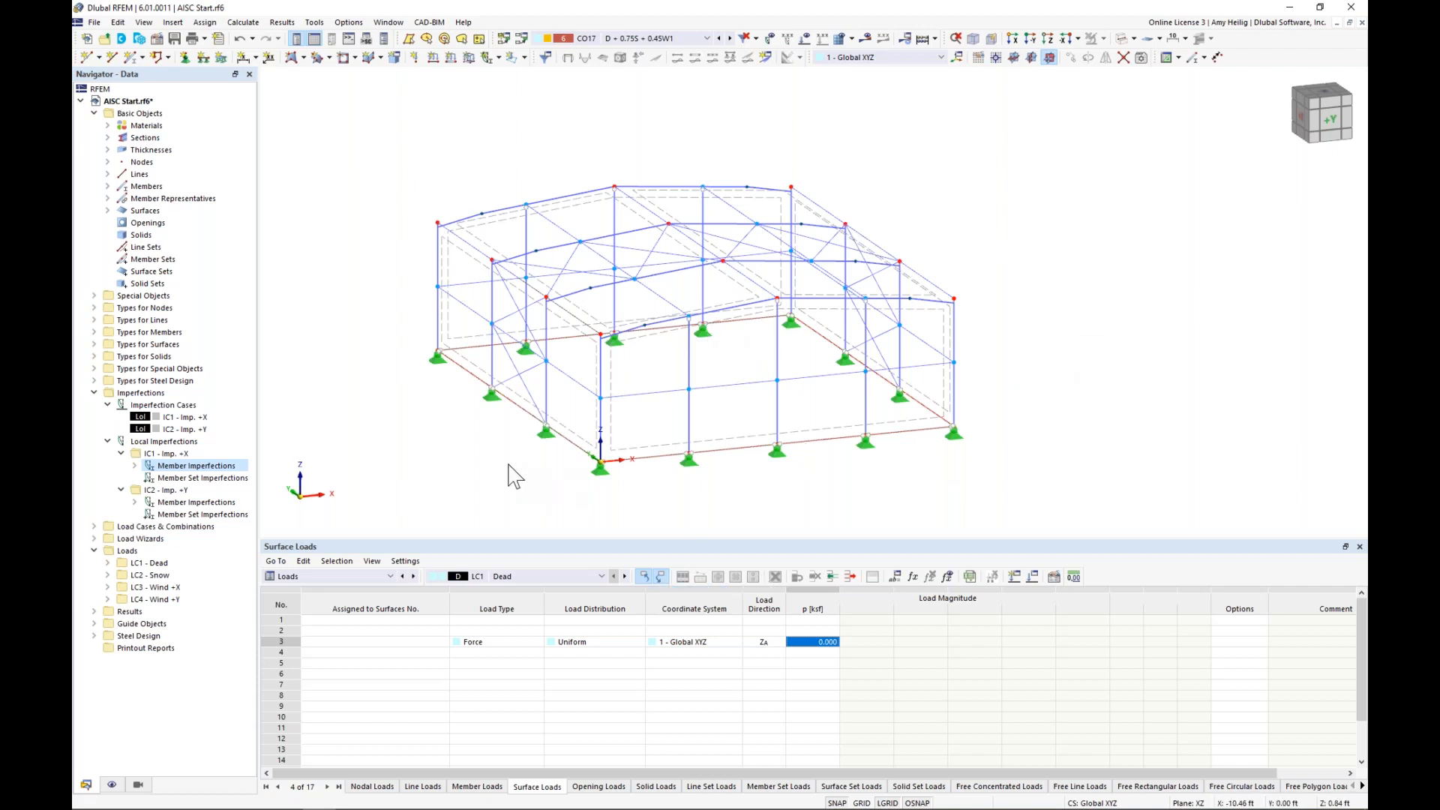
left_click(93, 393)
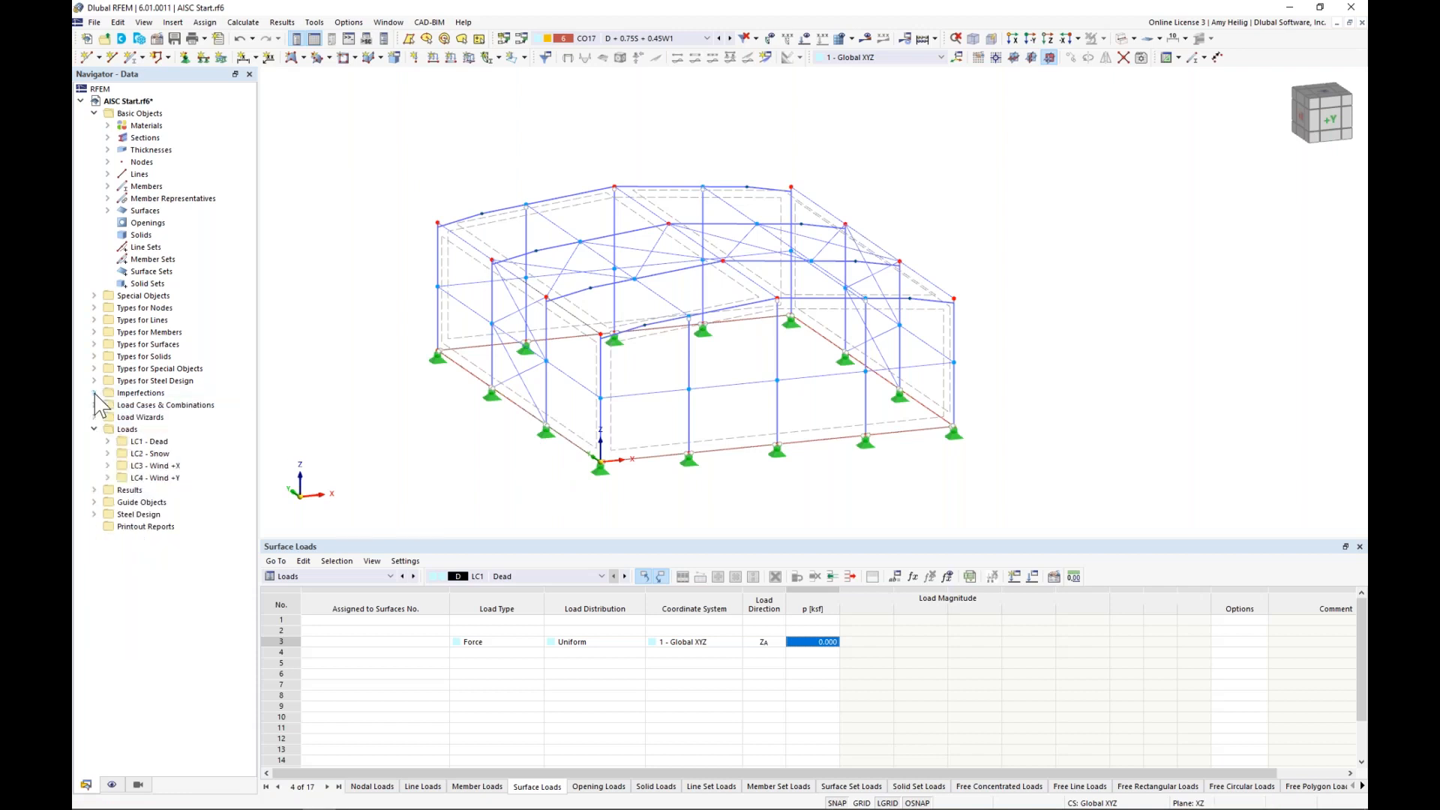
left_click(138, 785)
left_click(134, 600)
left_click(134, 660)
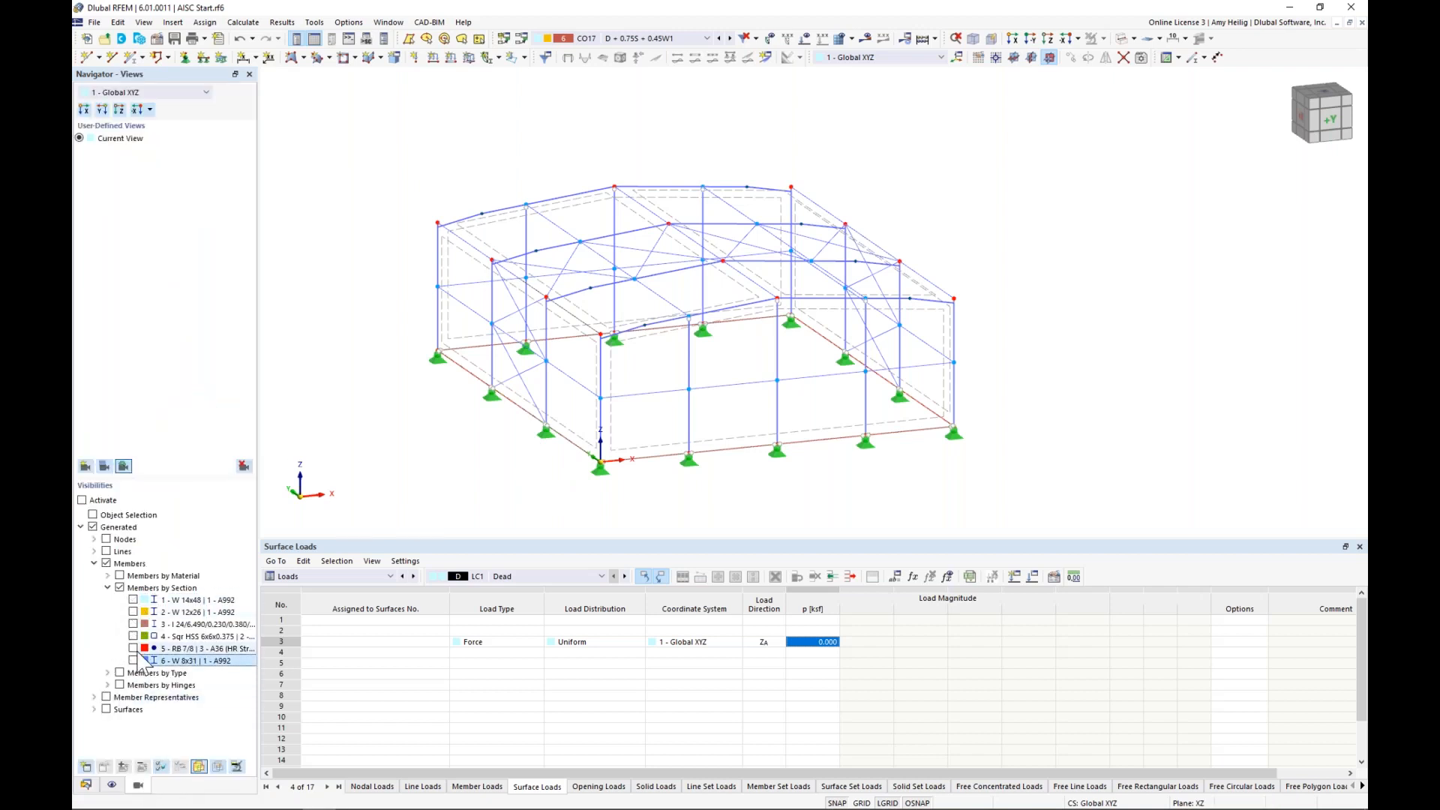
left_click(134, 624)
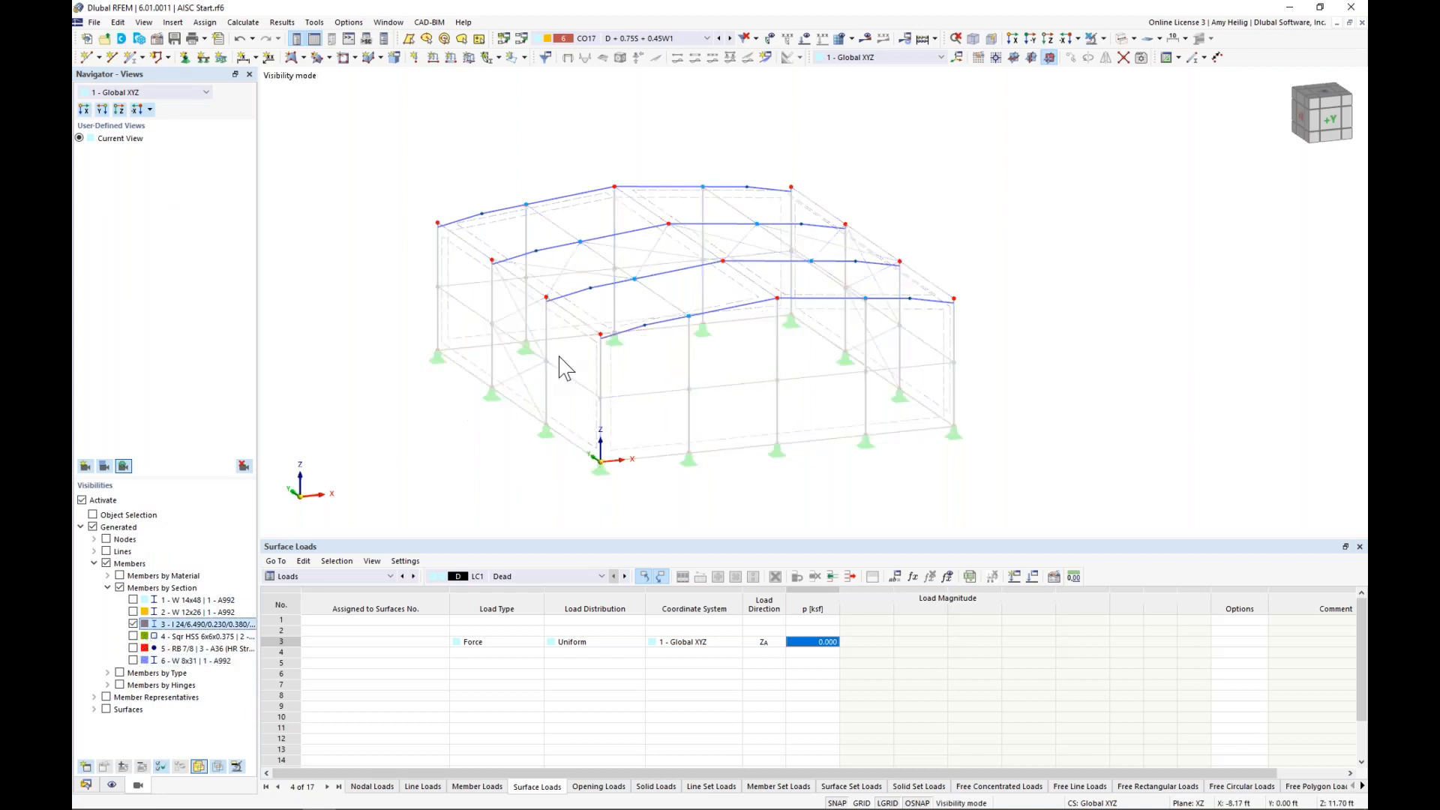
scroll(636, 296, "up", 2)
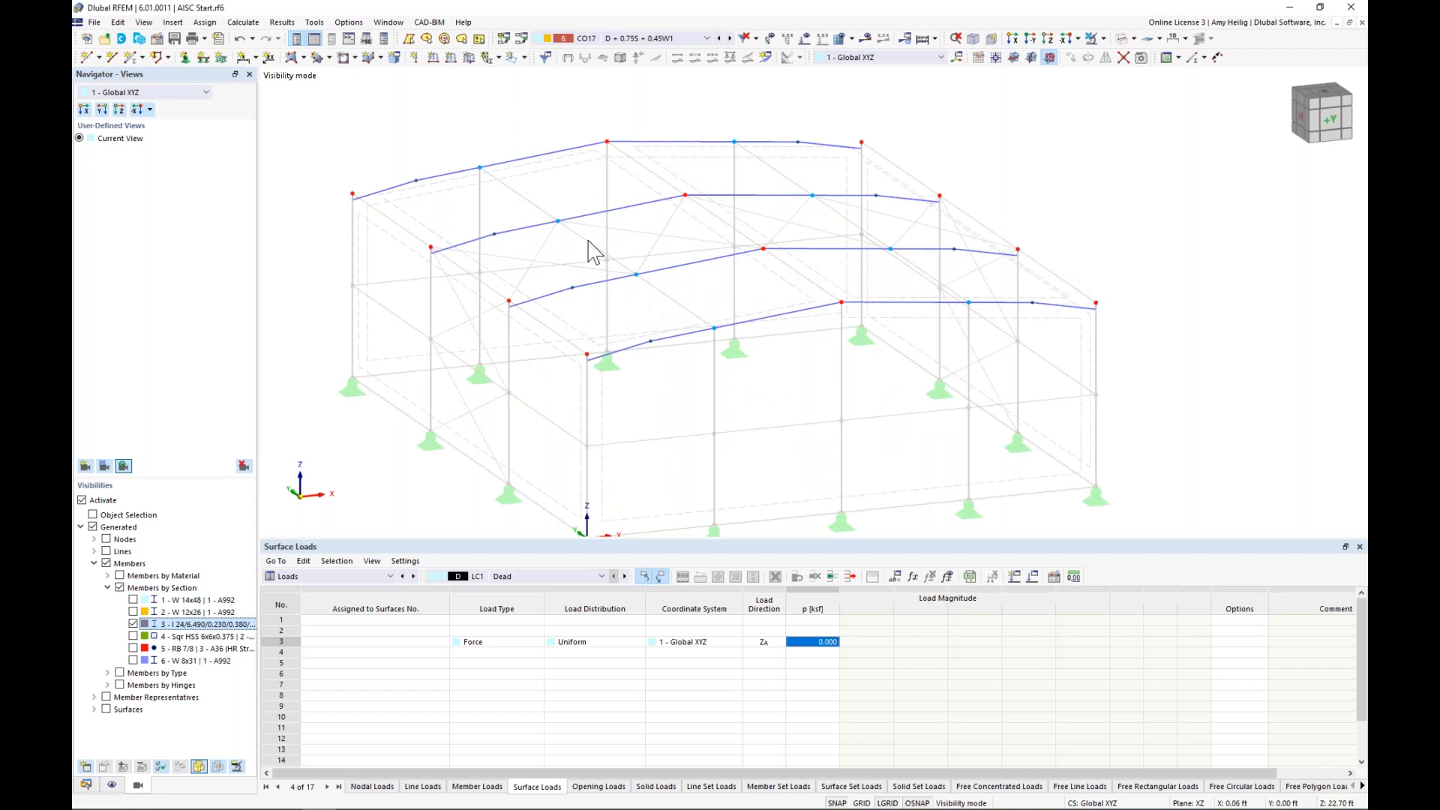
Step: Display the member representatives and add the comment "End Moment Frame" to the four tapered roof beams of the two end frames
left_click(112, 784)
left_click(120, 149)
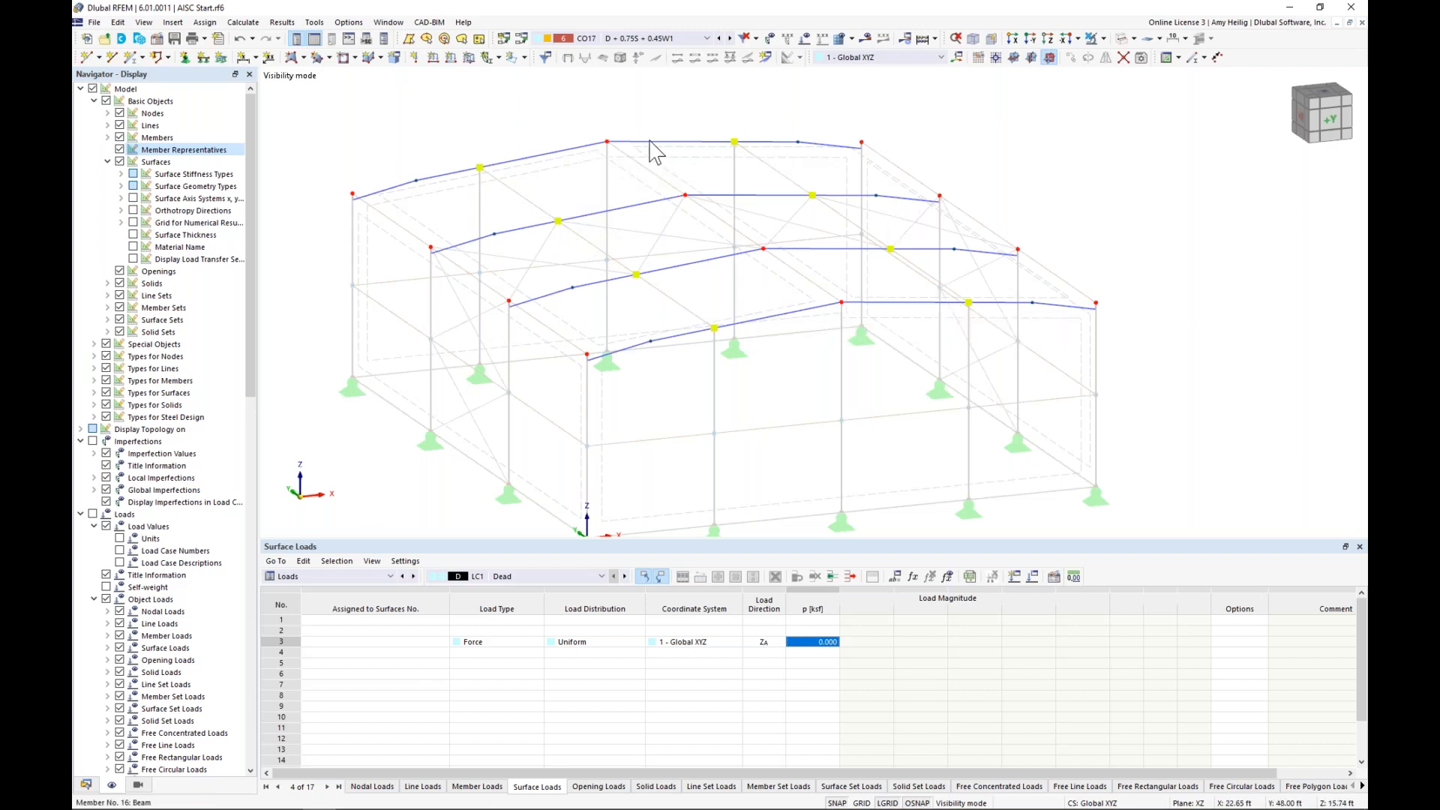
left_click(546, 169)
left_click(642, 153)
left_click(861, 304)
double_click(805, 322)
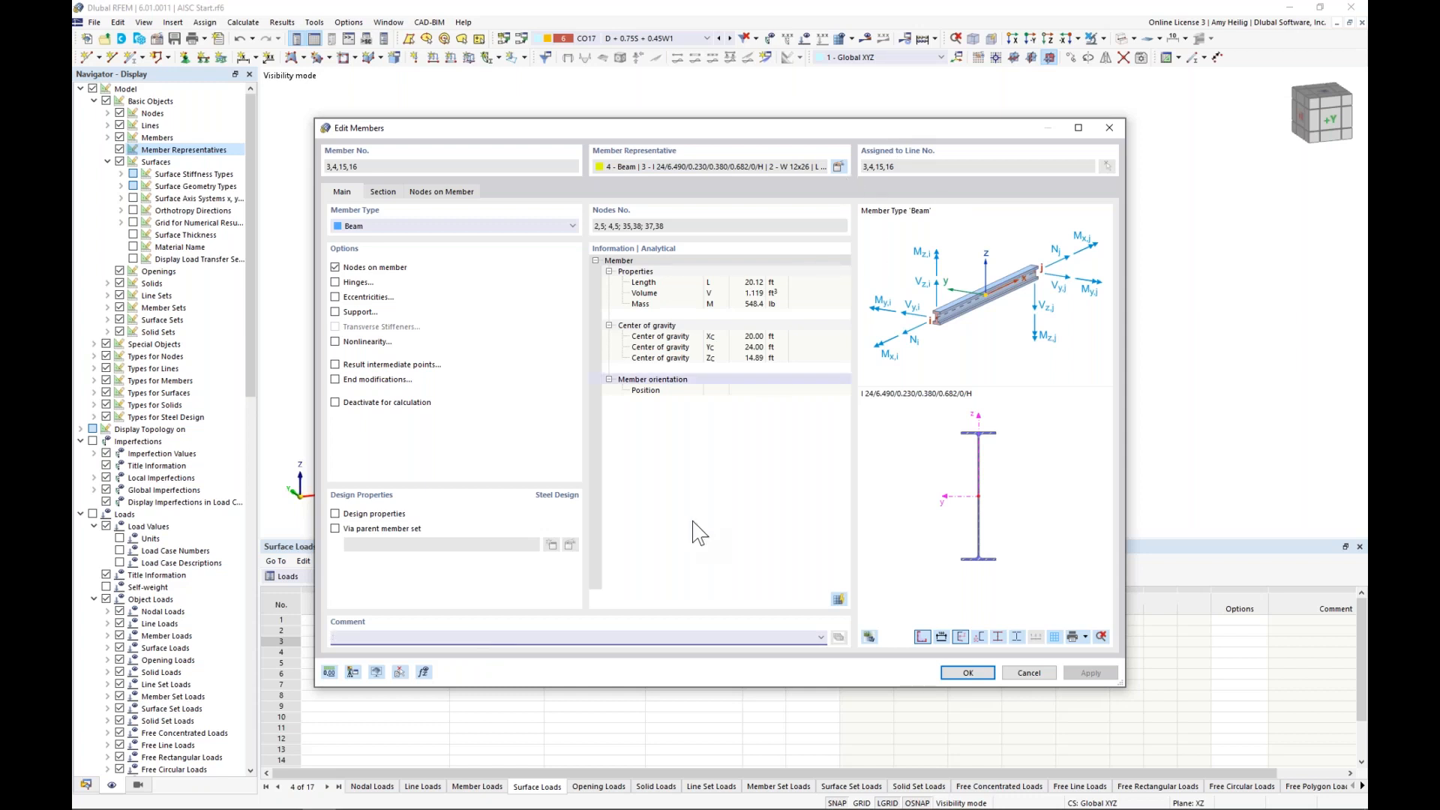
type("End Moment Frame")
left_click(972, 670)
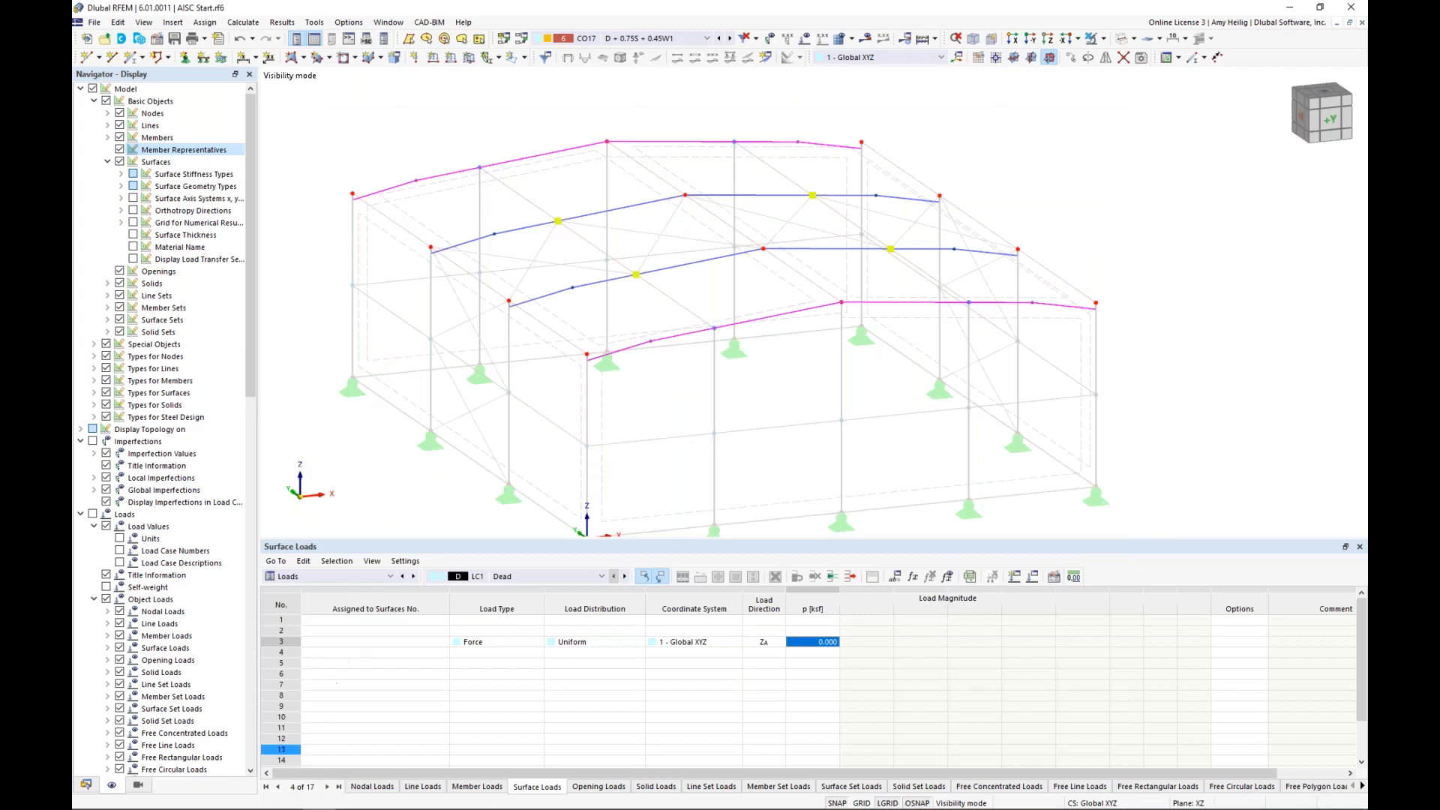
Step: Examine which roof beams the end frames' member representative groups together
left_click(138, 785)
left_click(236, 767)
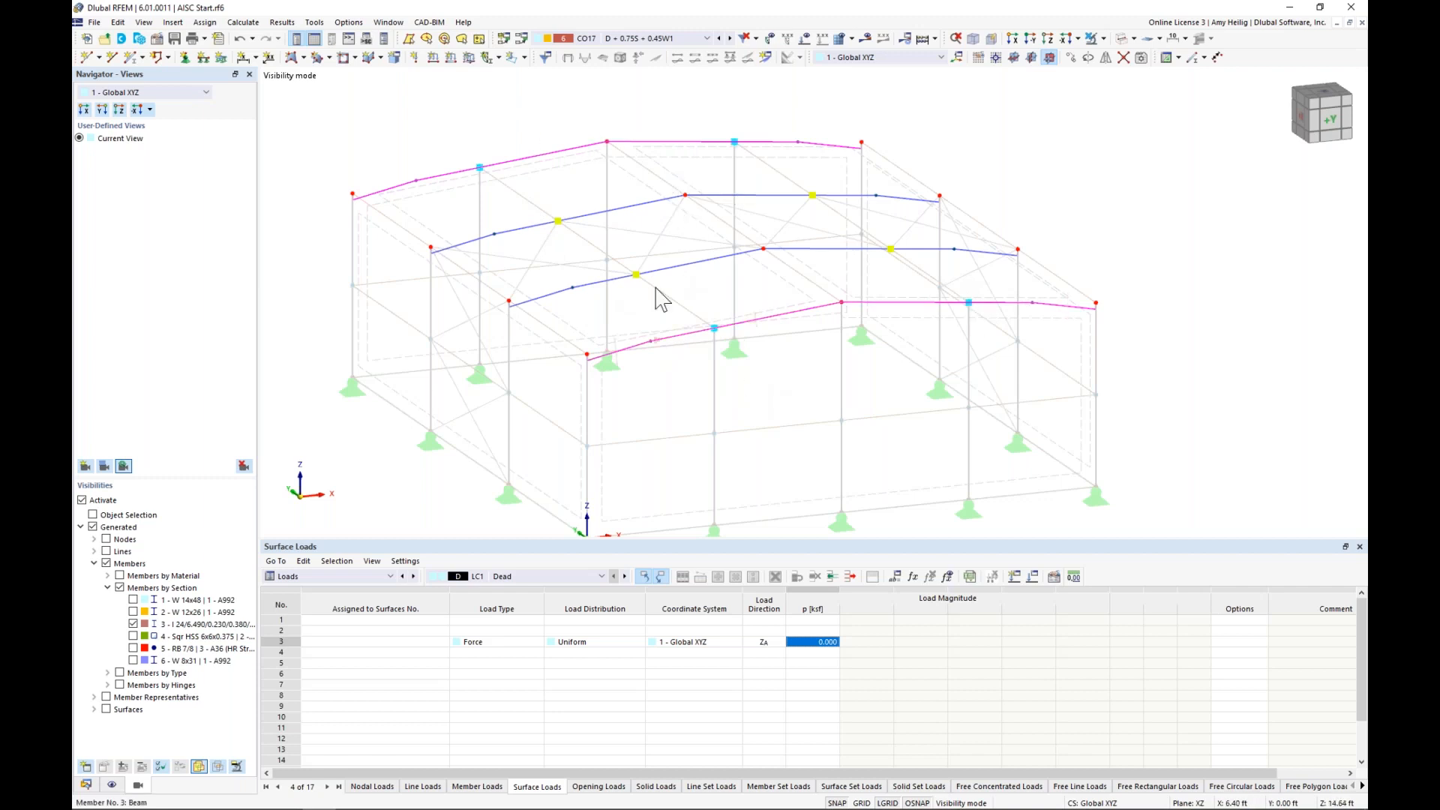
left_click(711, 453)
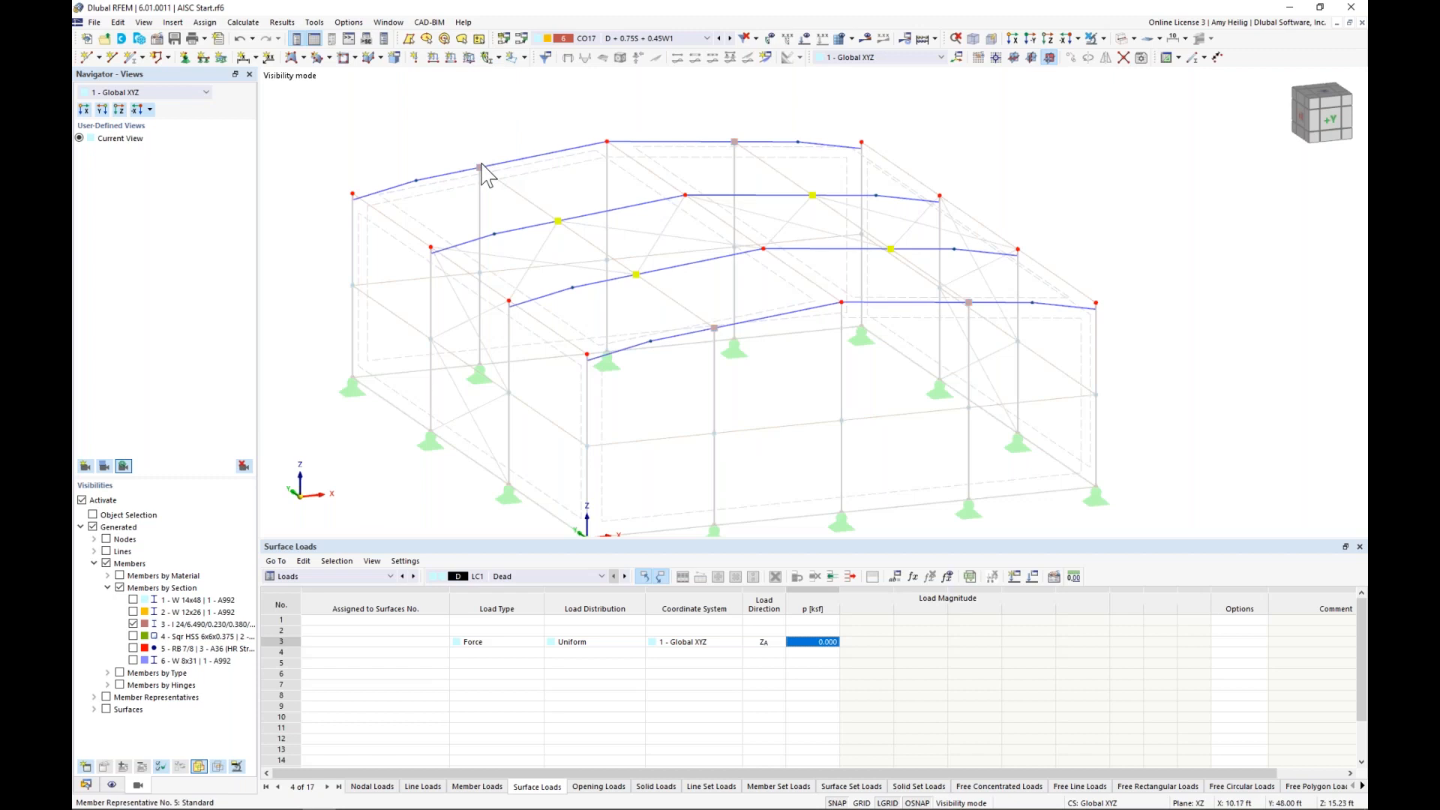
mouse_move(480, 166)
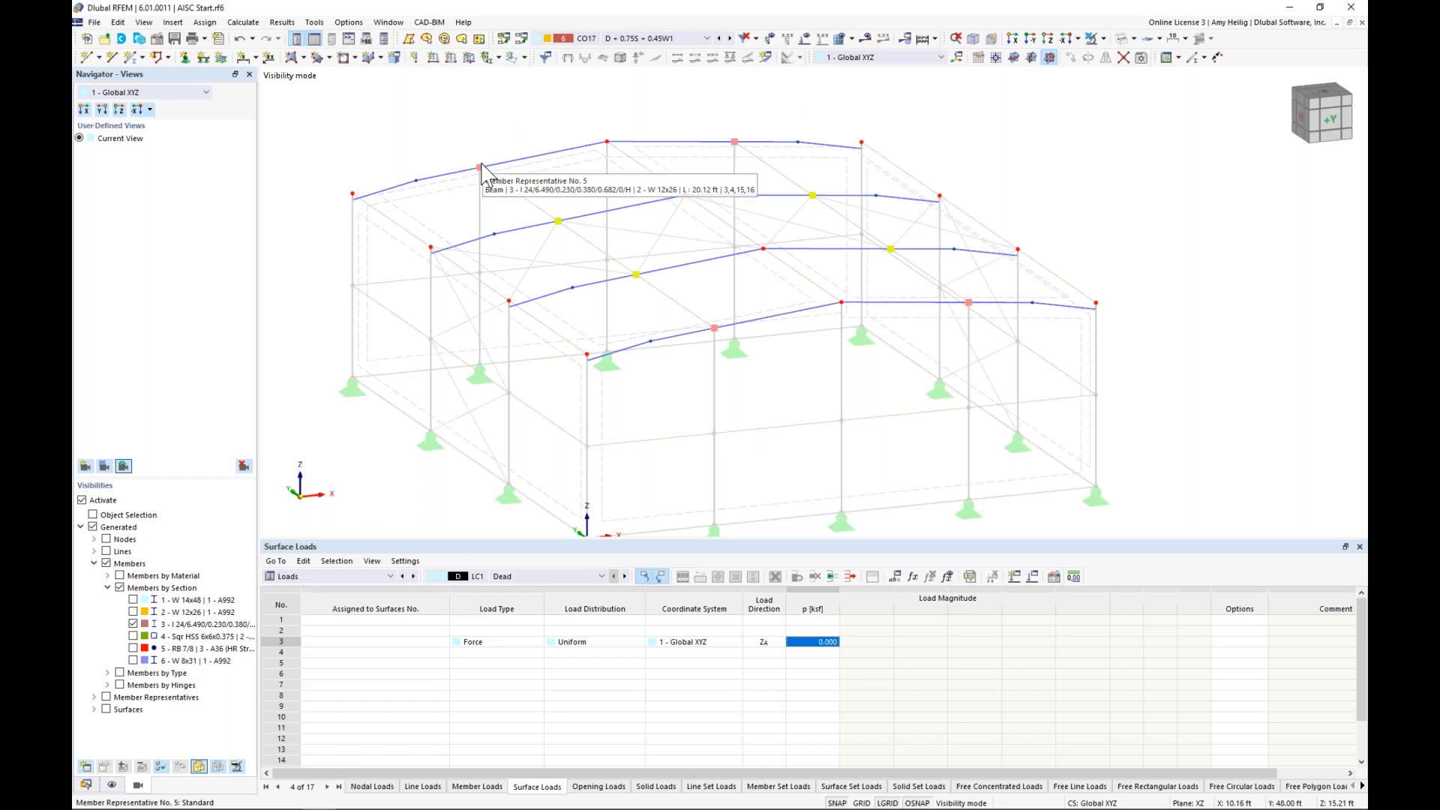
left_click(481, 167)
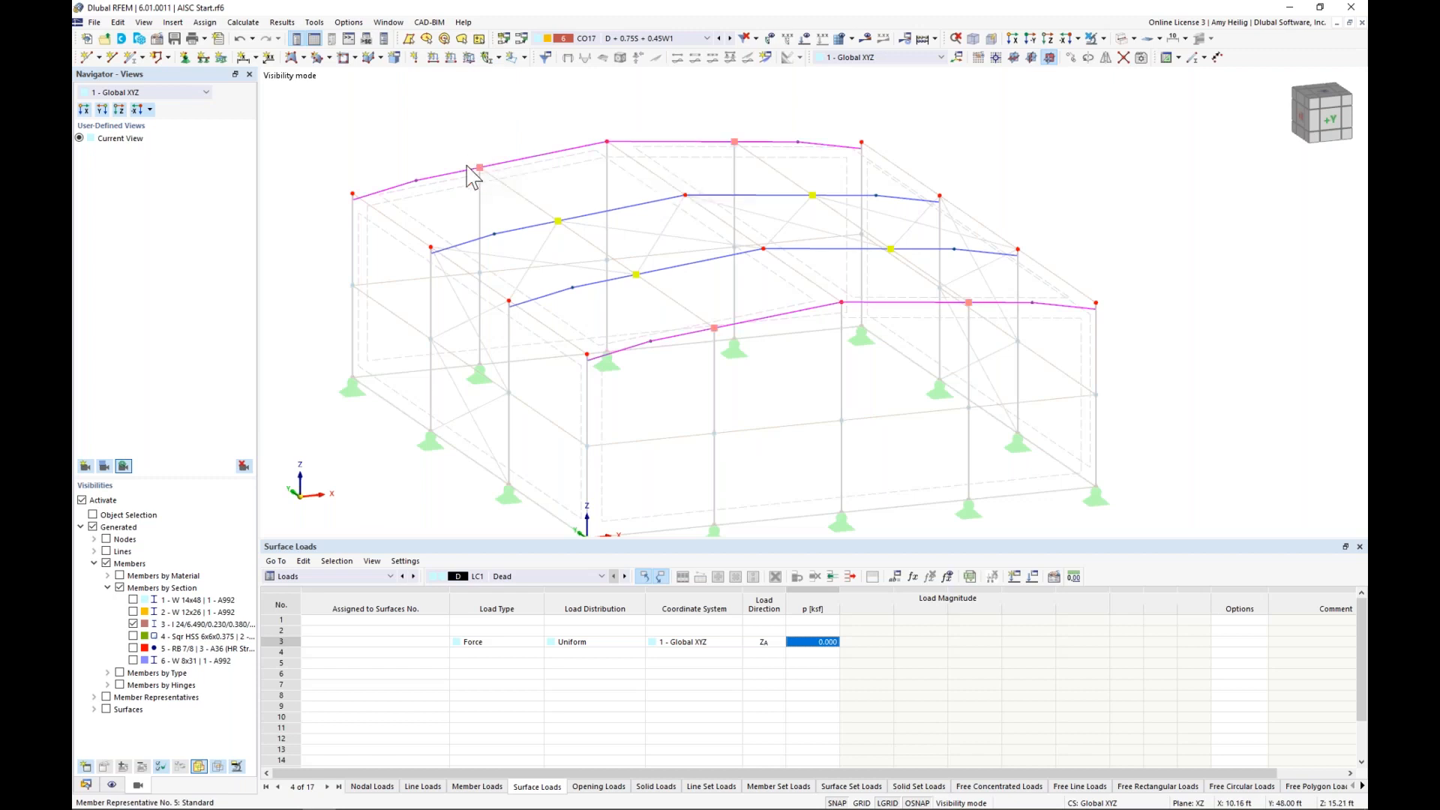
Step: Edit the members of the end frames' member representative and activate their steel design properties
double_click(481, 170)
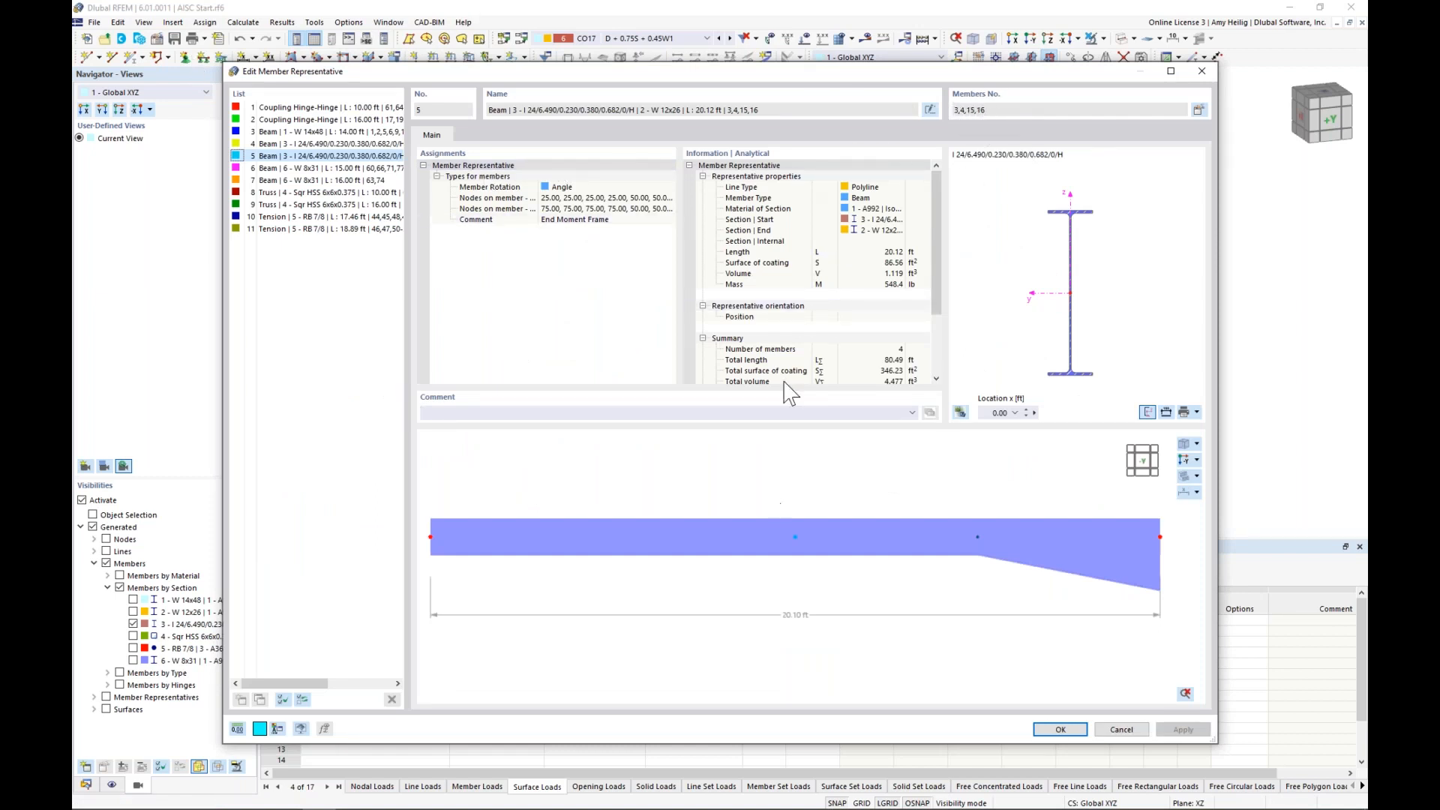
left_click(1199, 111)
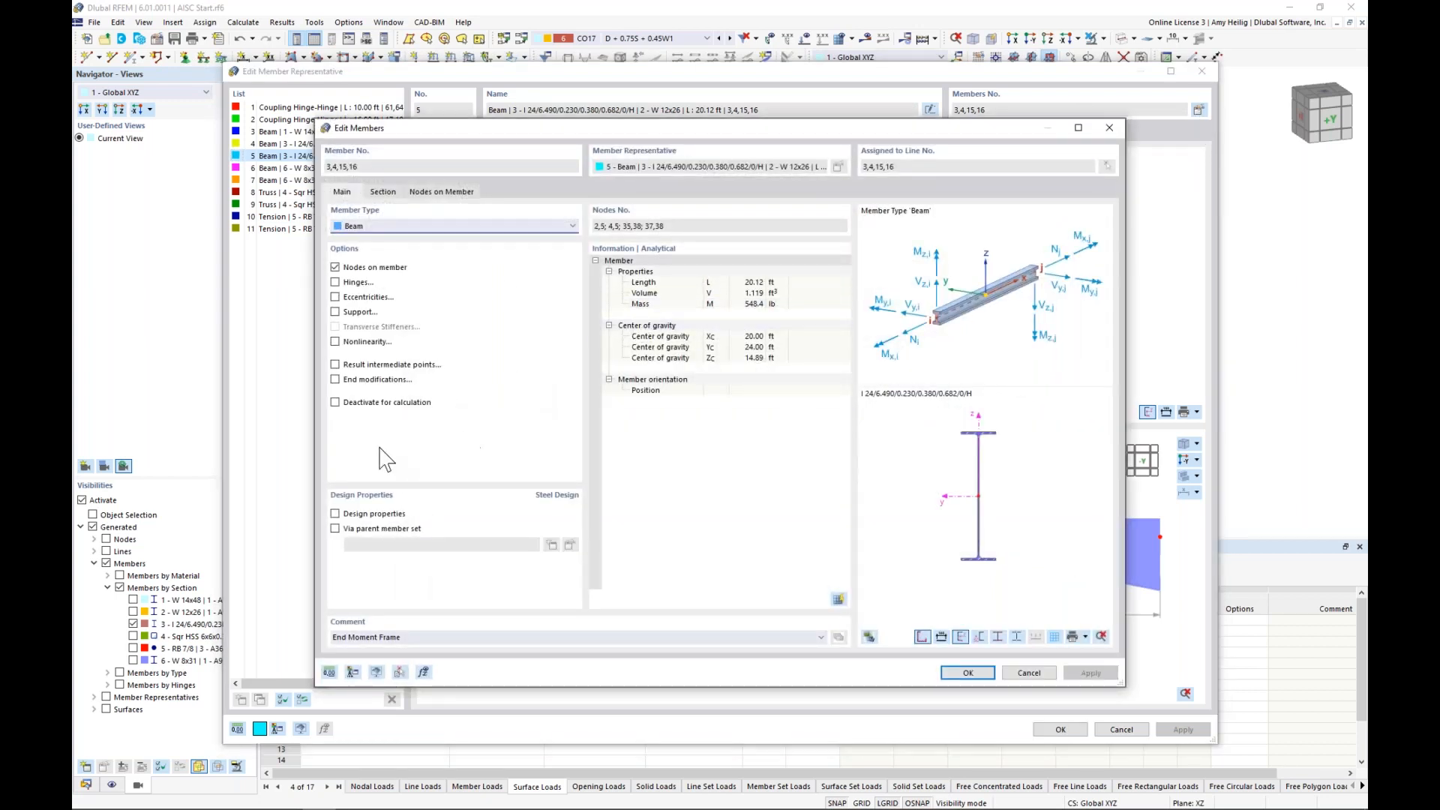
left_click(335, 514)
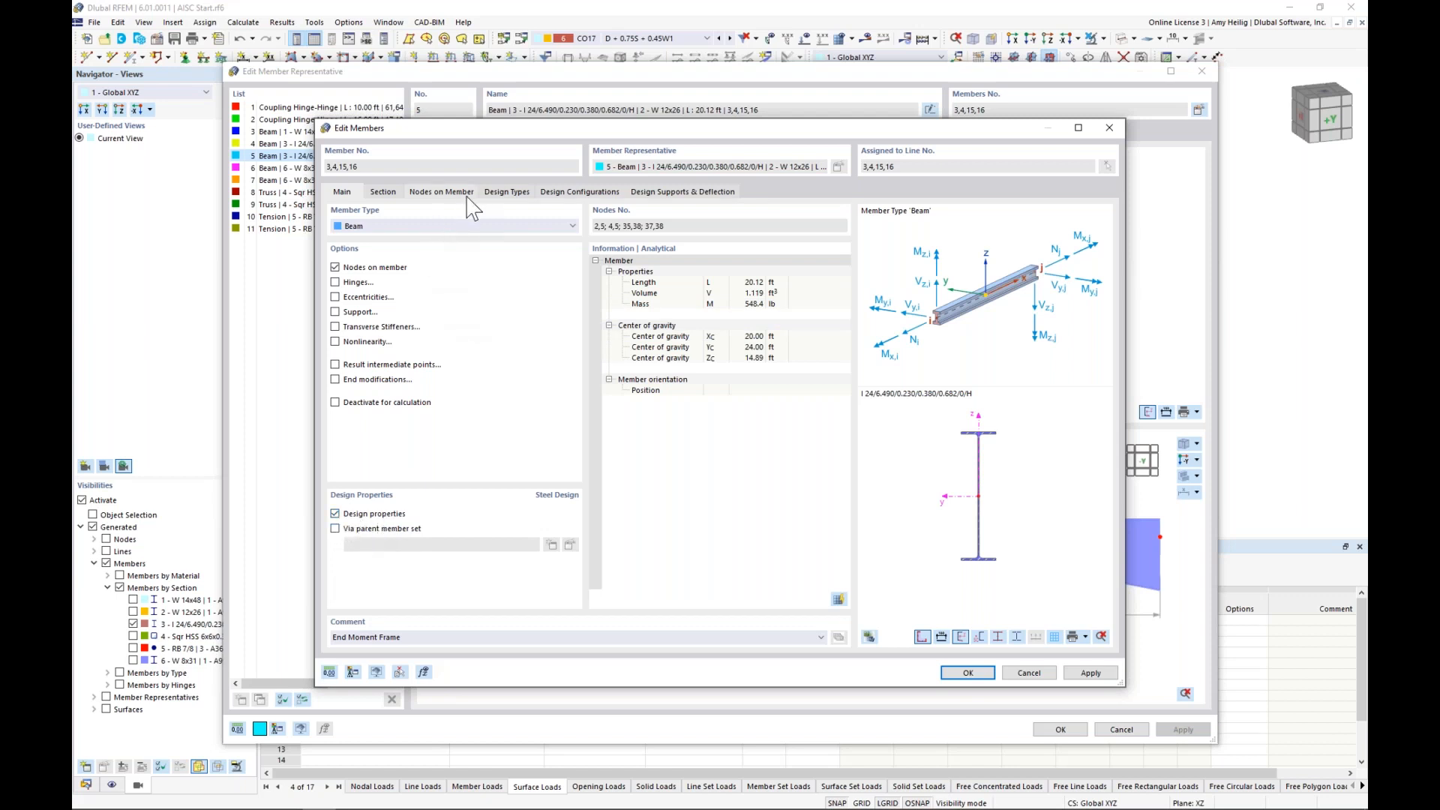
left_click(981, 674)
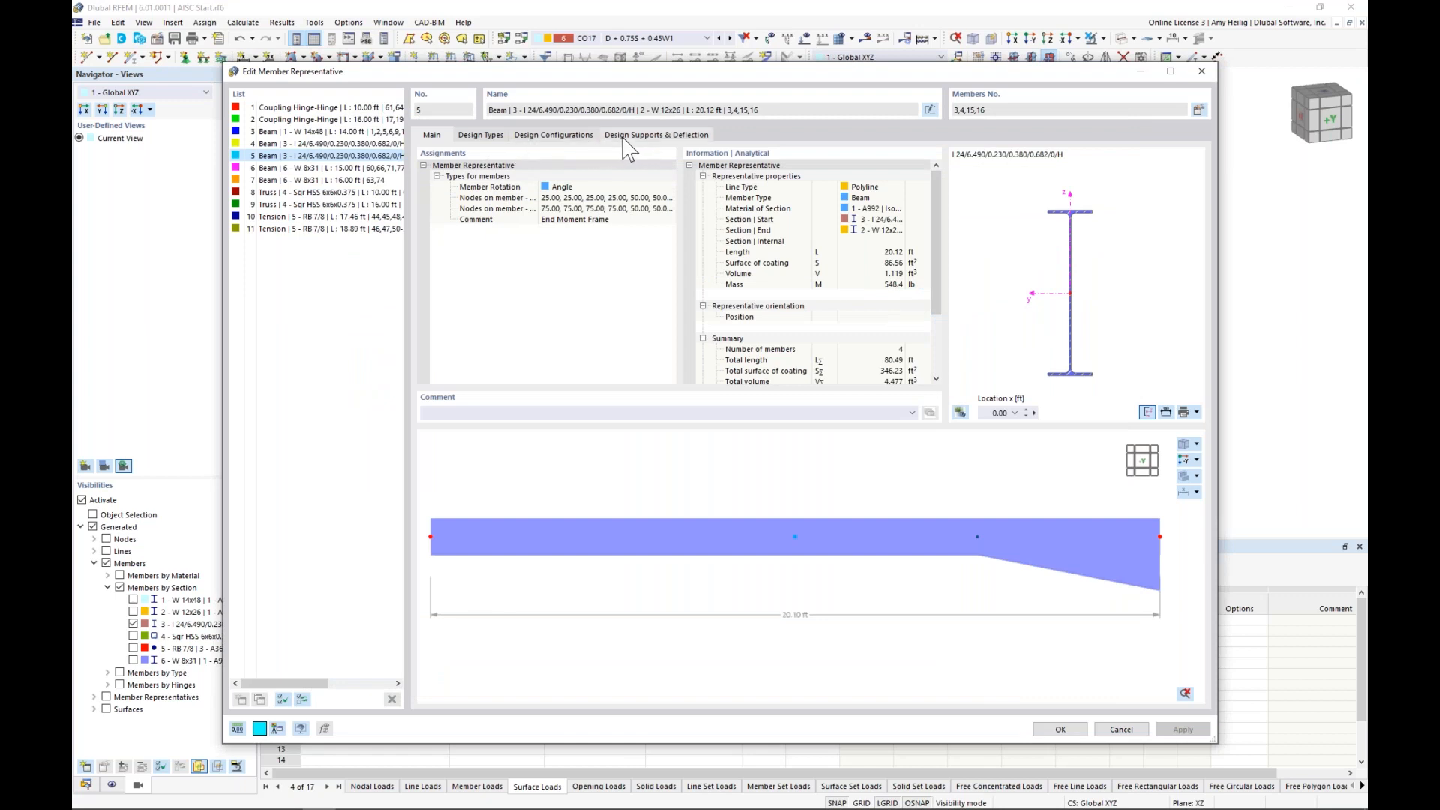
Step: Create a new effective lengths definition for the end frames' roof beams and assign it to members 3,4,15,16
left_click(484, 138)
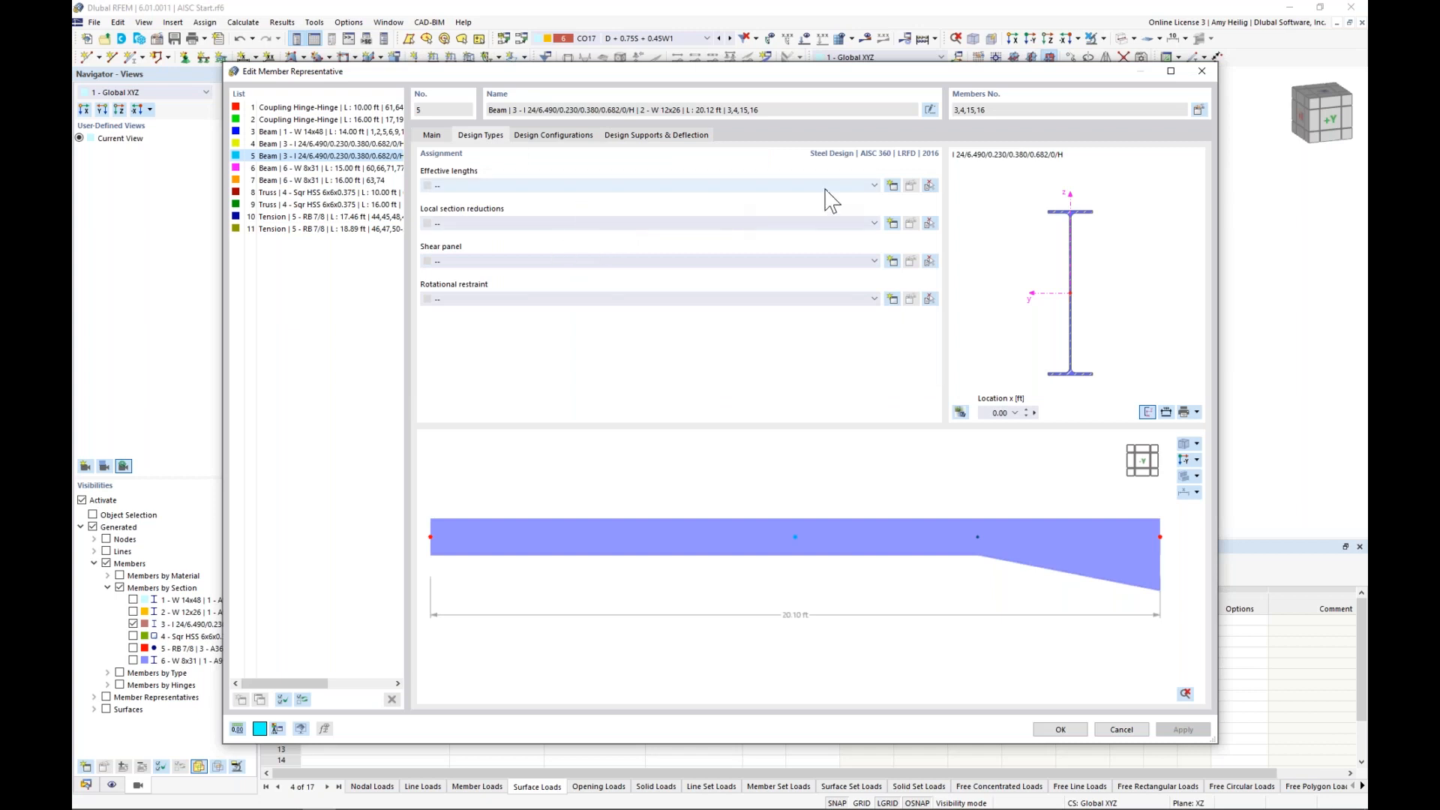
left_click(891, 186)
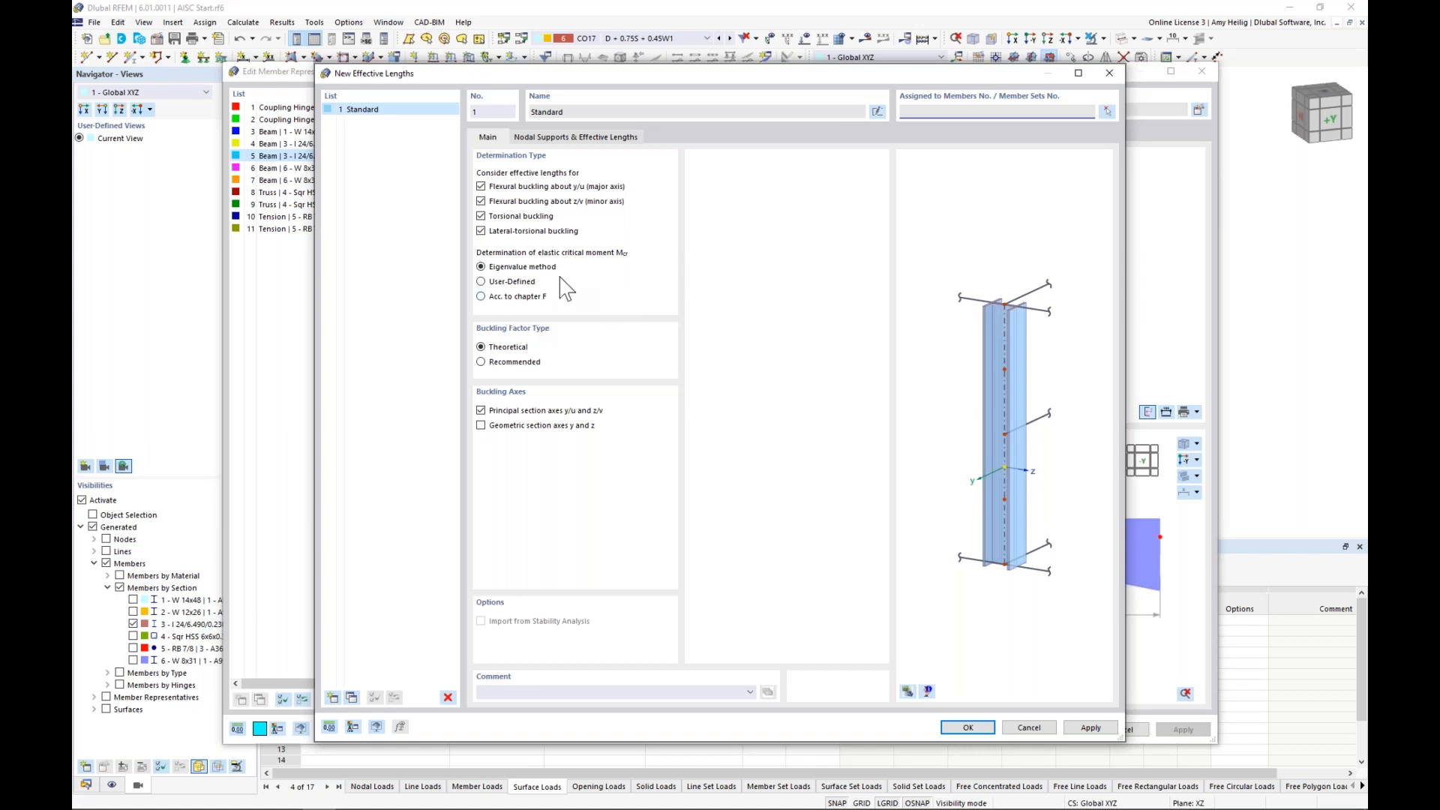
left_click(574, 138)
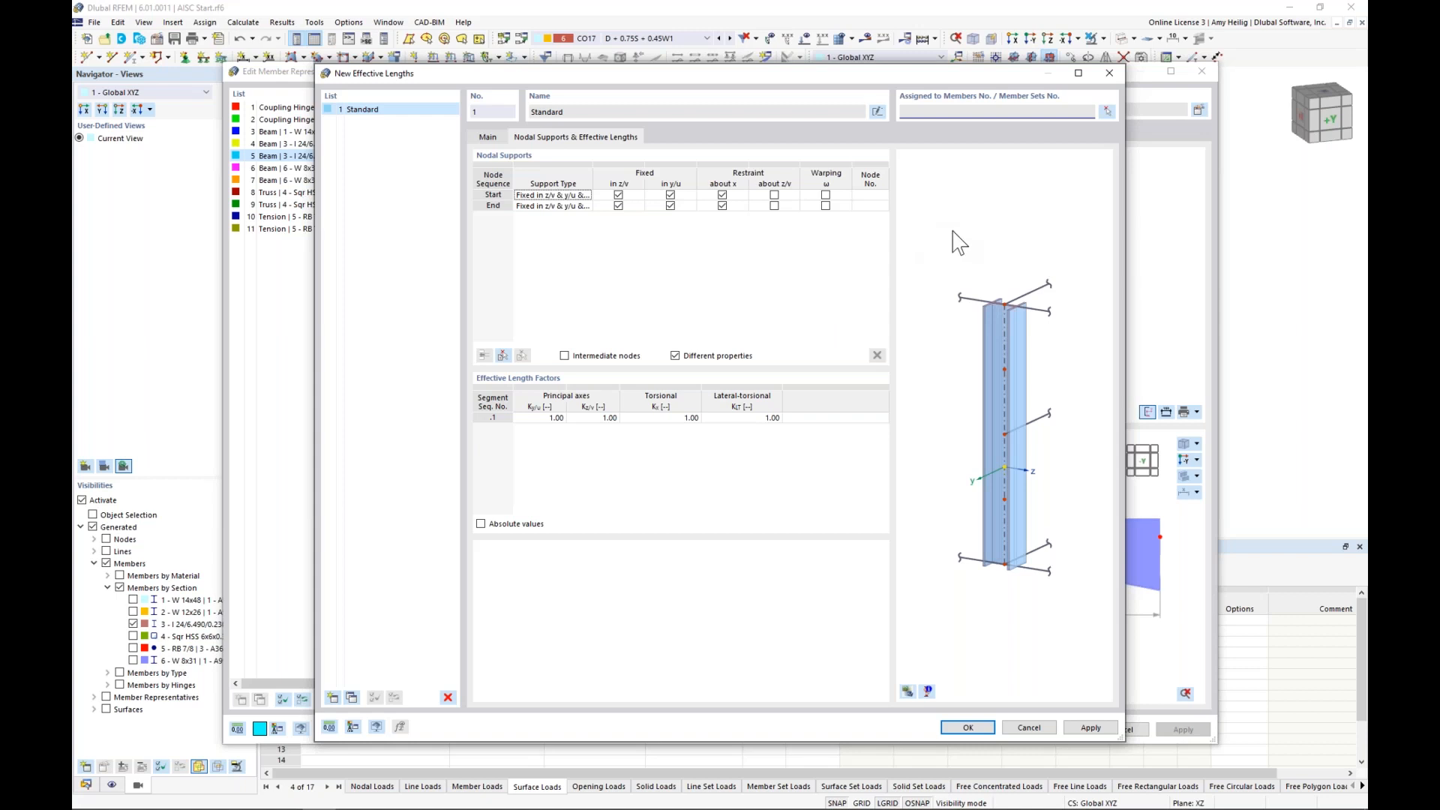
left_click(1107, 113)
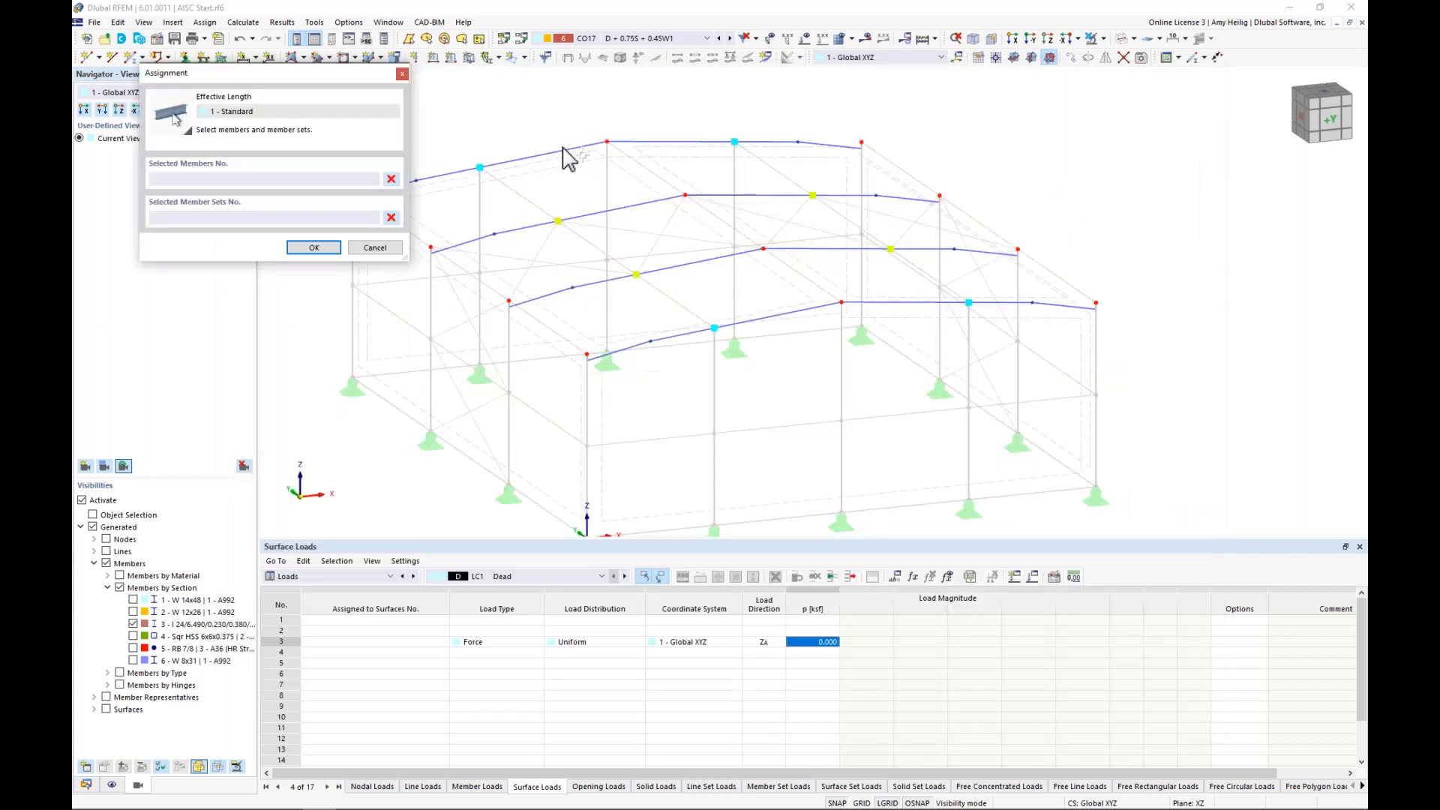
left_click(564, 150)
left_click(630, 143)
left_click(746, 322)
left_click(862, 310)
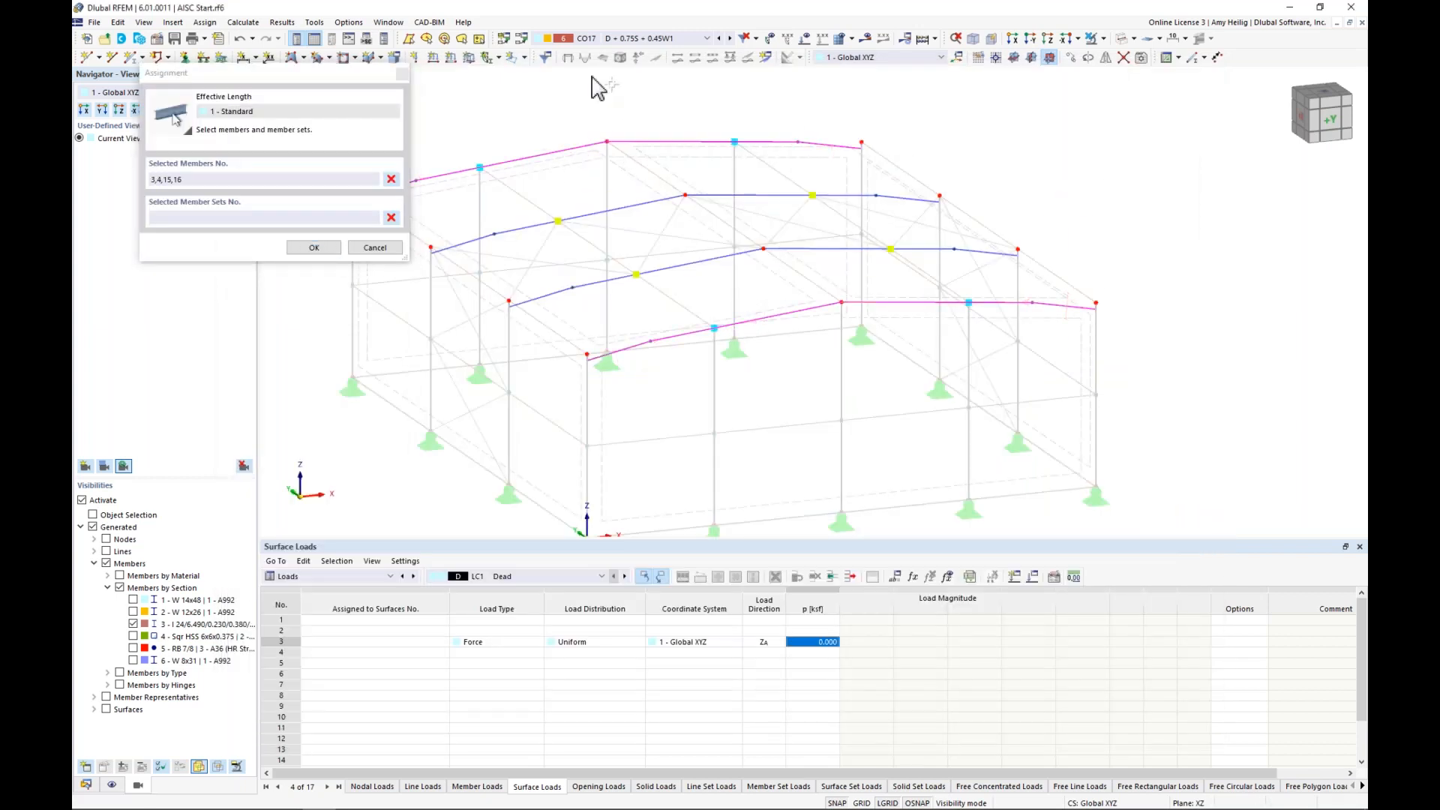
left_click(327, 247)
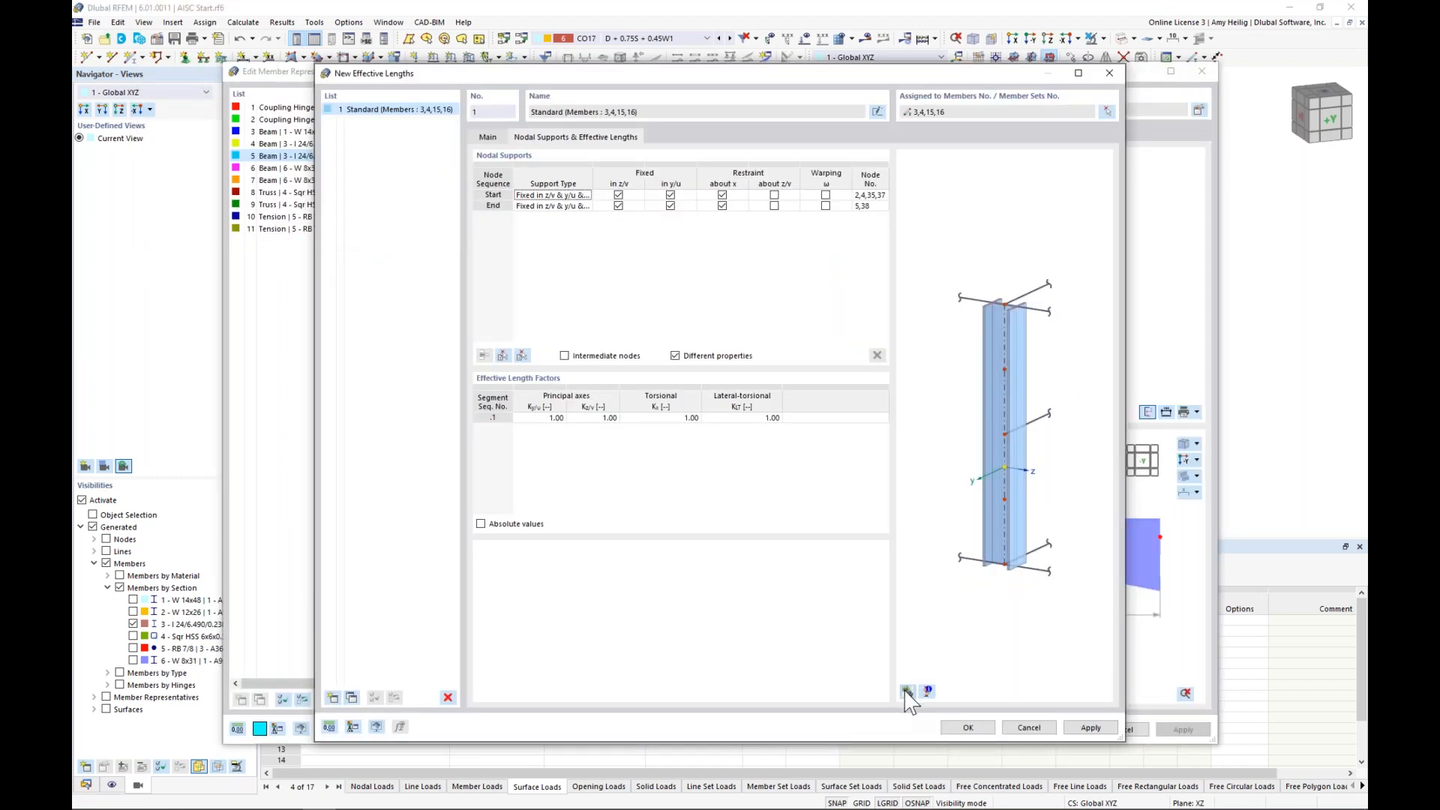
Step: Preview the assigned beams in the model and add intermediate nodes to the effective lengths, imported from an end-frame roof beam
left_click(928, 690)
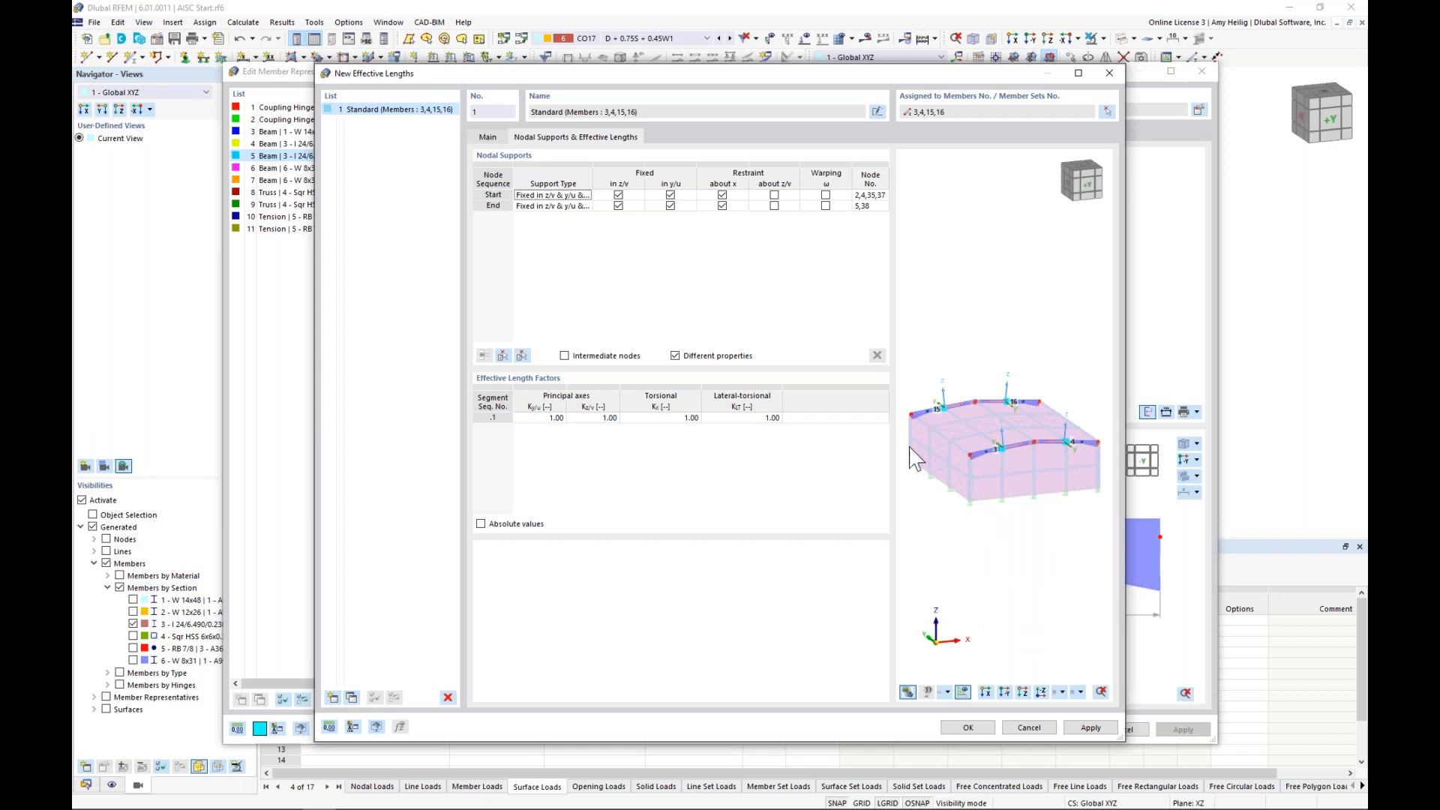
scroll(982, 480, "up", 3)
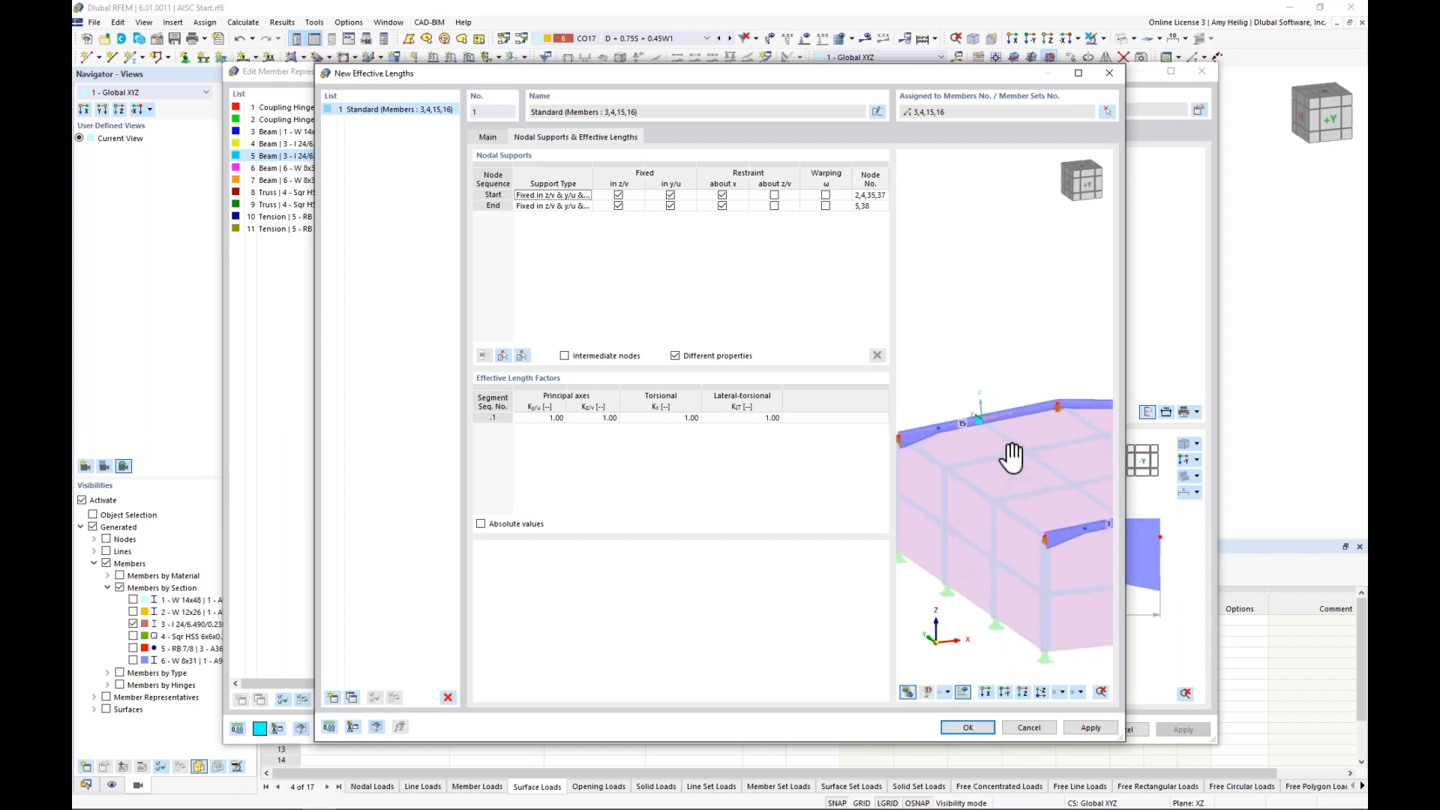
scroll(955, 442, "up", 2)
scroll(963, 453, "down", 3)
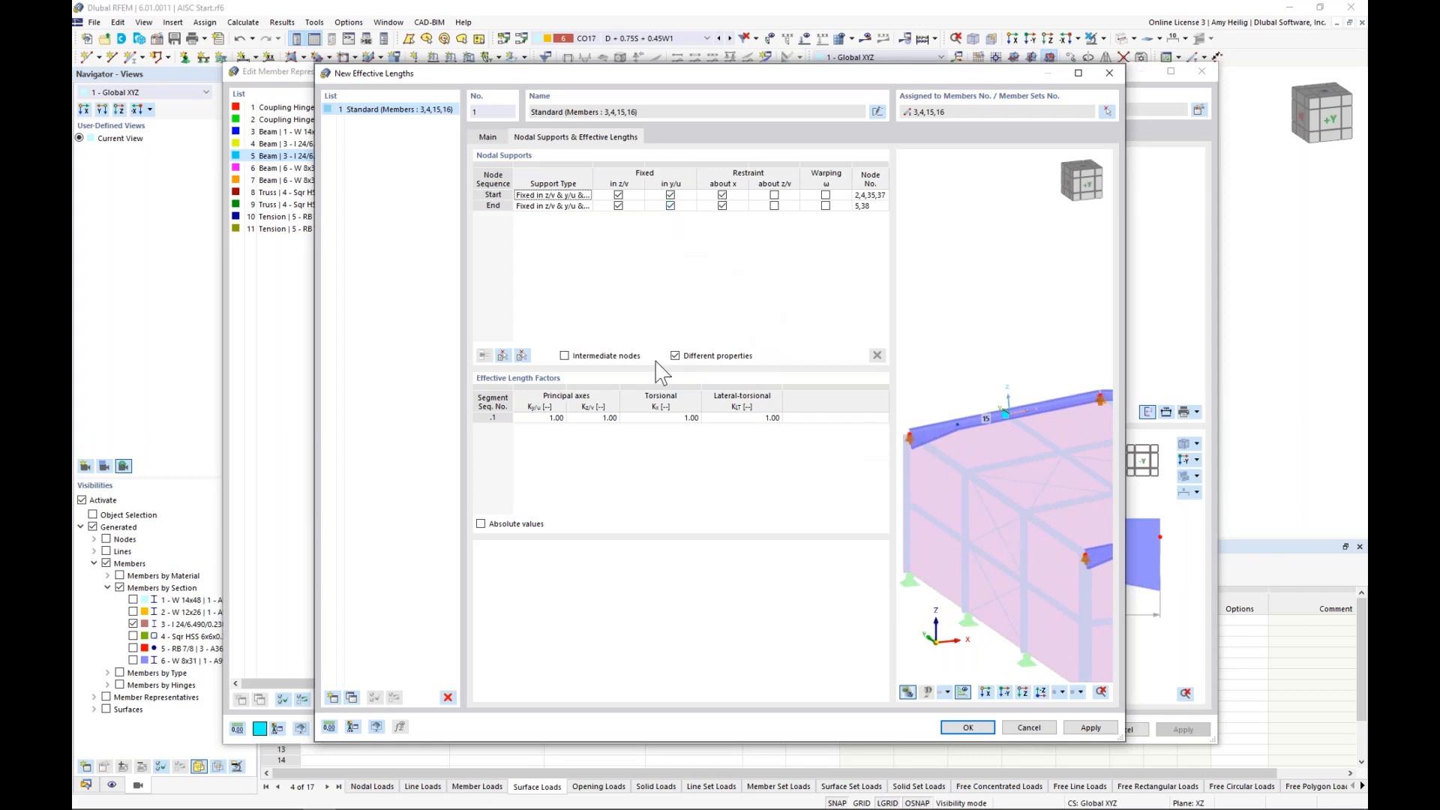
left_click(564, 356)
left_click(504, 356)
left_click(507, 159)
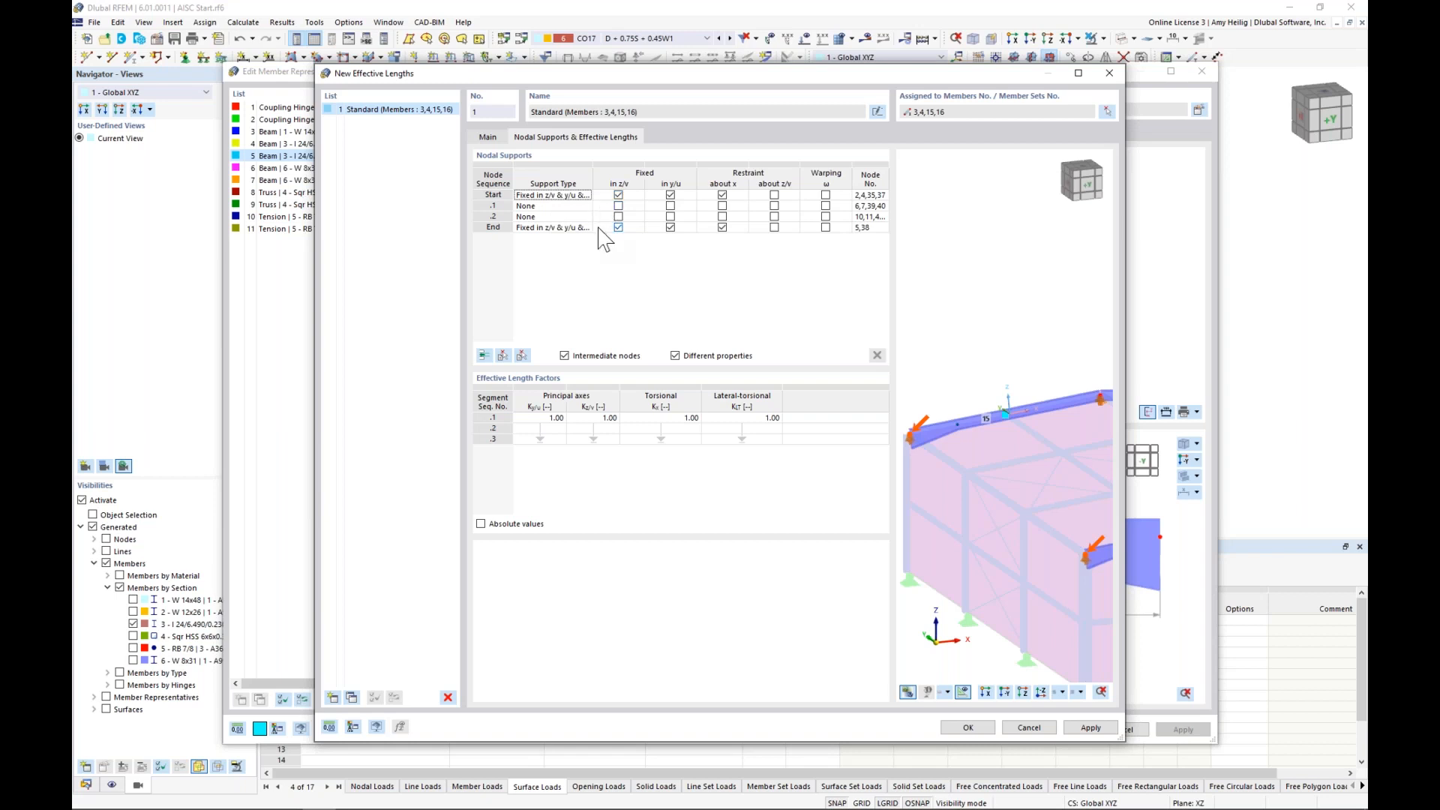
Step: Fix the end-frame beams' second intermediate node in z/v and y/u with restraint about x, and accept the effective lengths
left_click(581, 206)
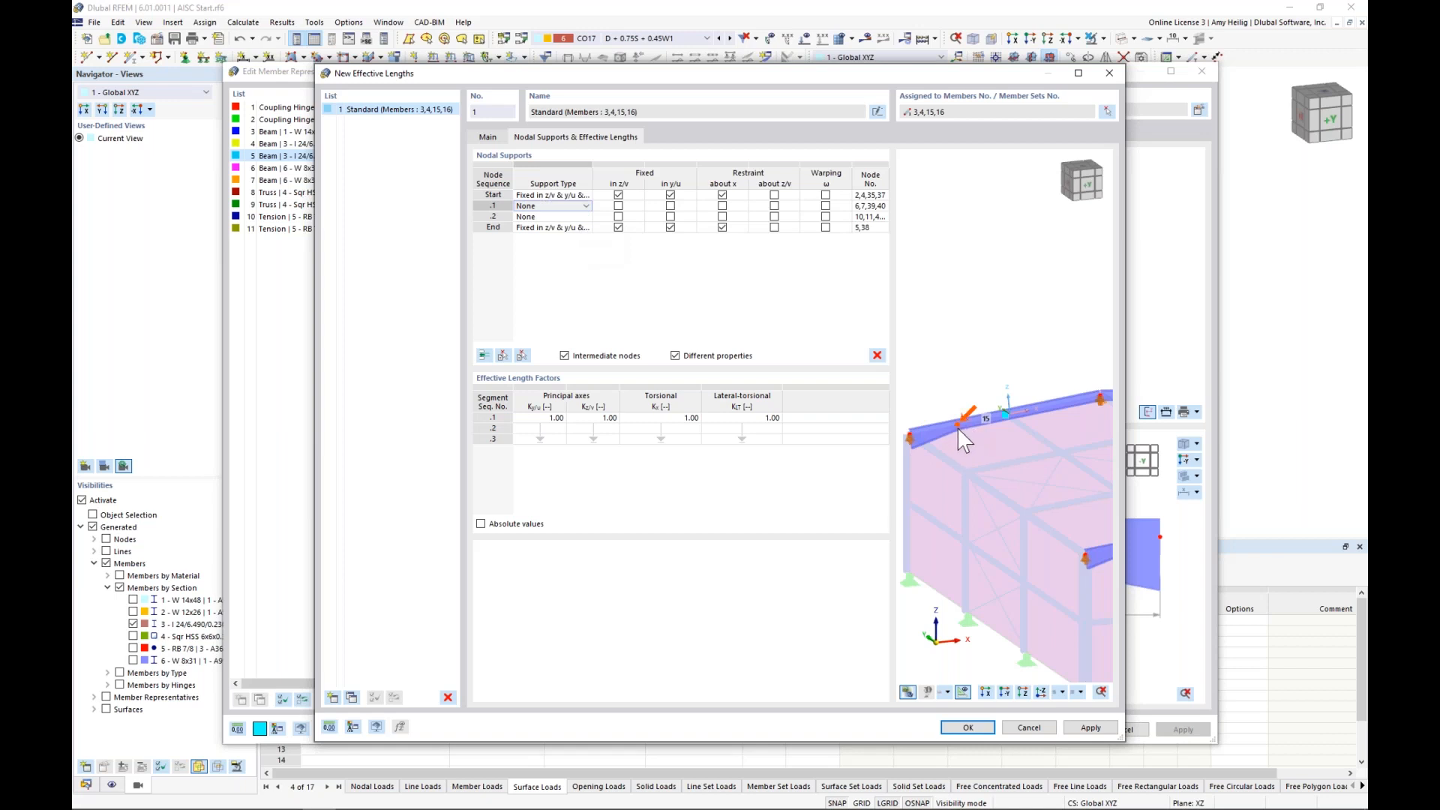
left_click(555, 217)
scroll(947, 471, "down", 2)
middle_click_drag(948, 471, 1161, 489, "ctrl")
middle_click_drag(1006, 497, 983, 459, "ctrl")
scroll(996, 480, "up", 3)
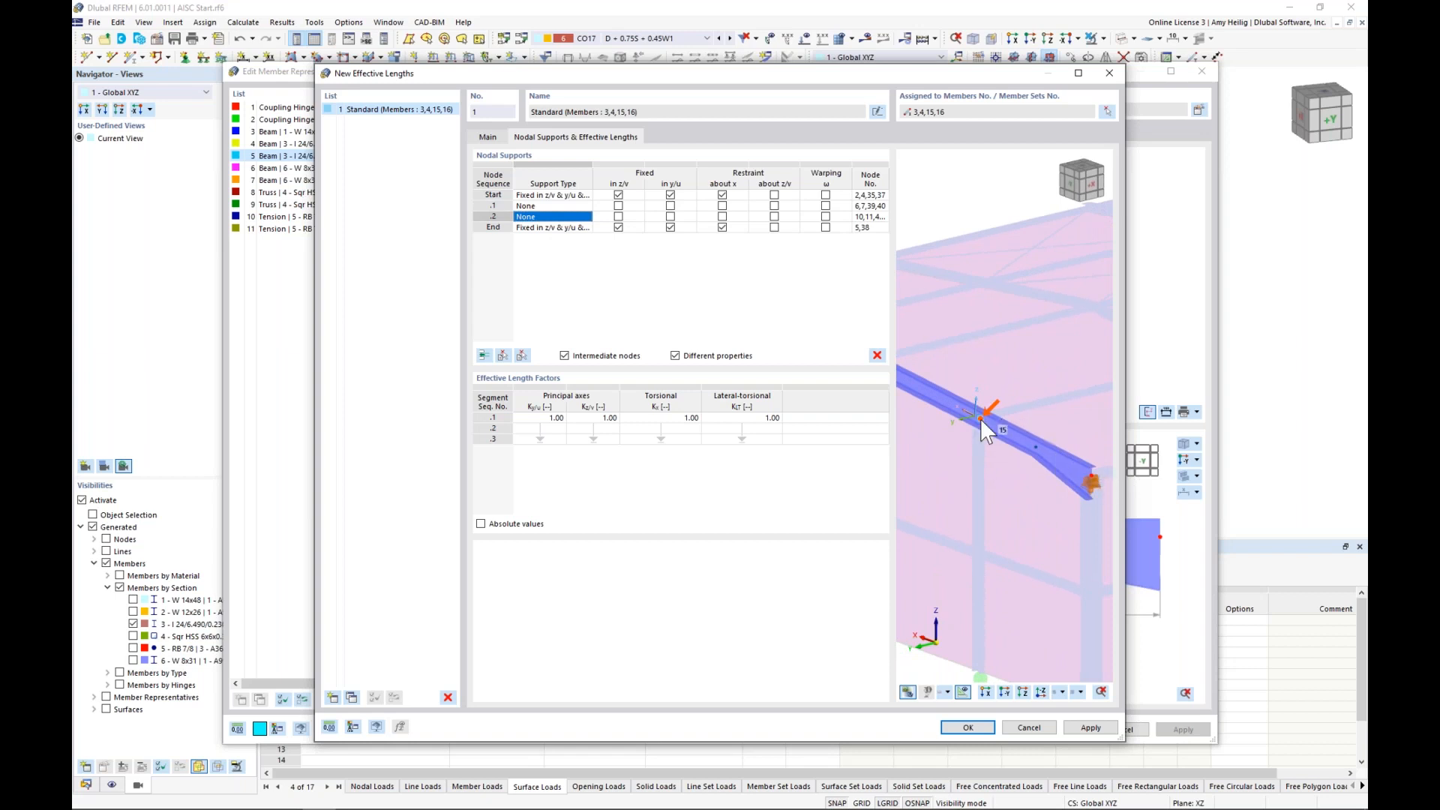
left_click(670, 217)
left_click(670, 216)
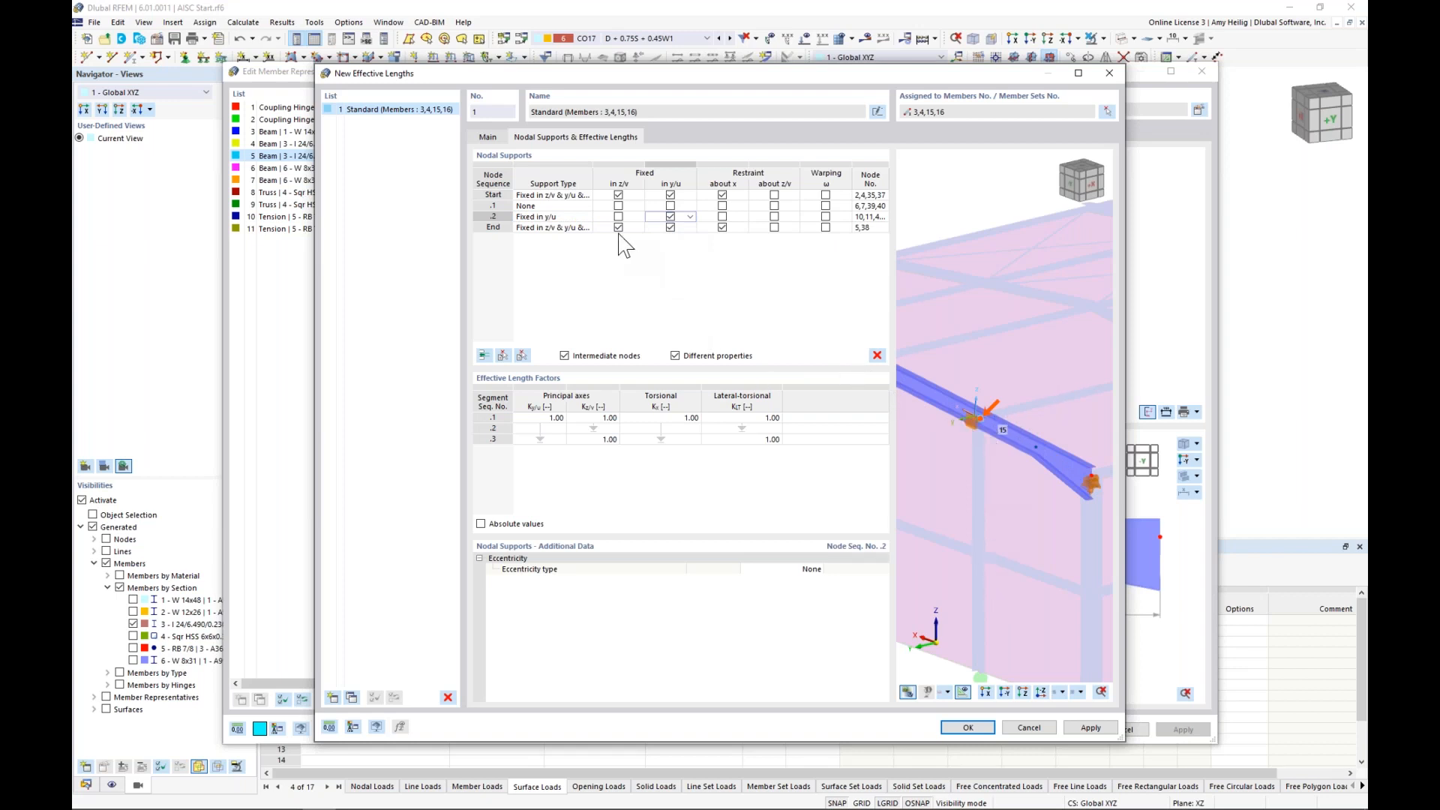
left_click(618, 217)
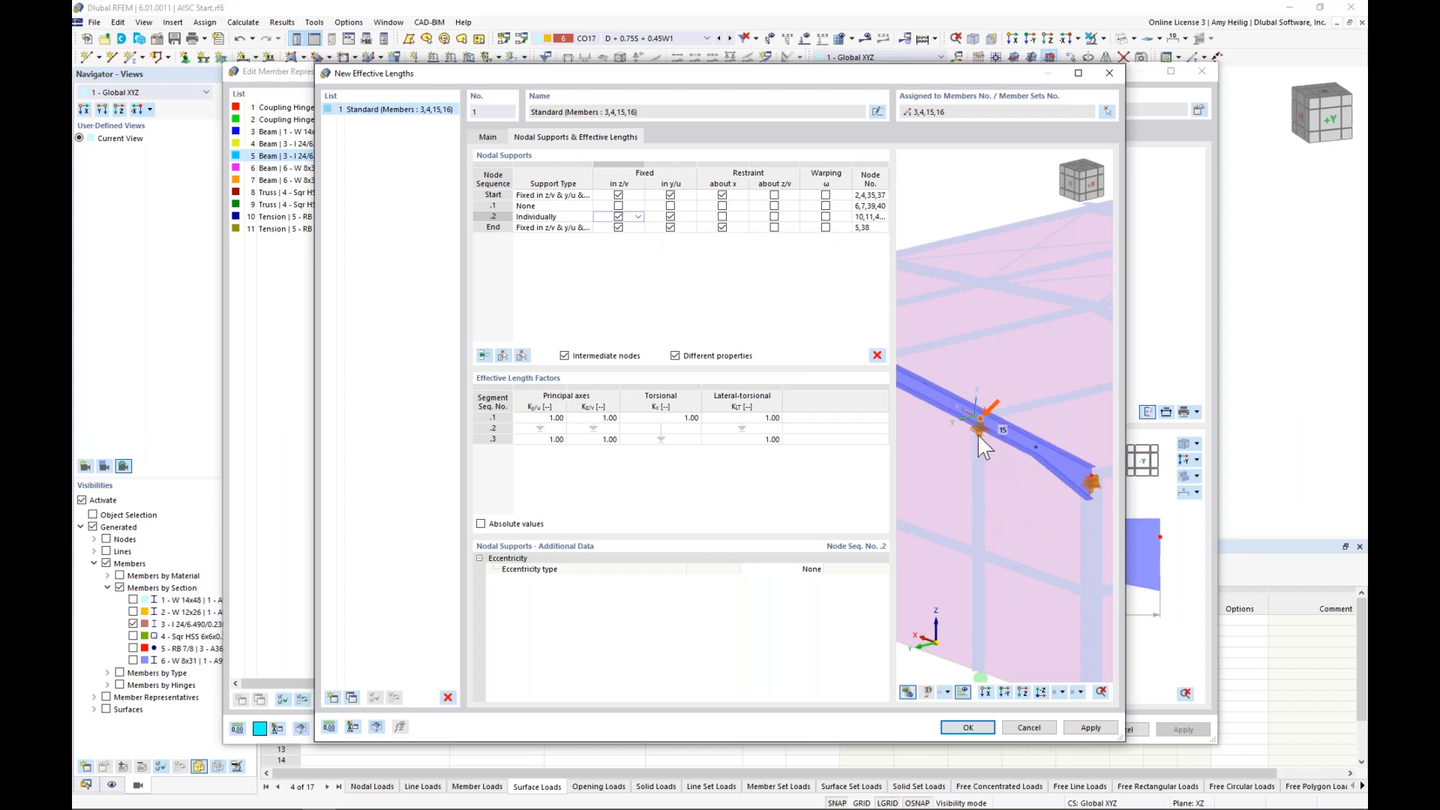
left_click(721, 217)
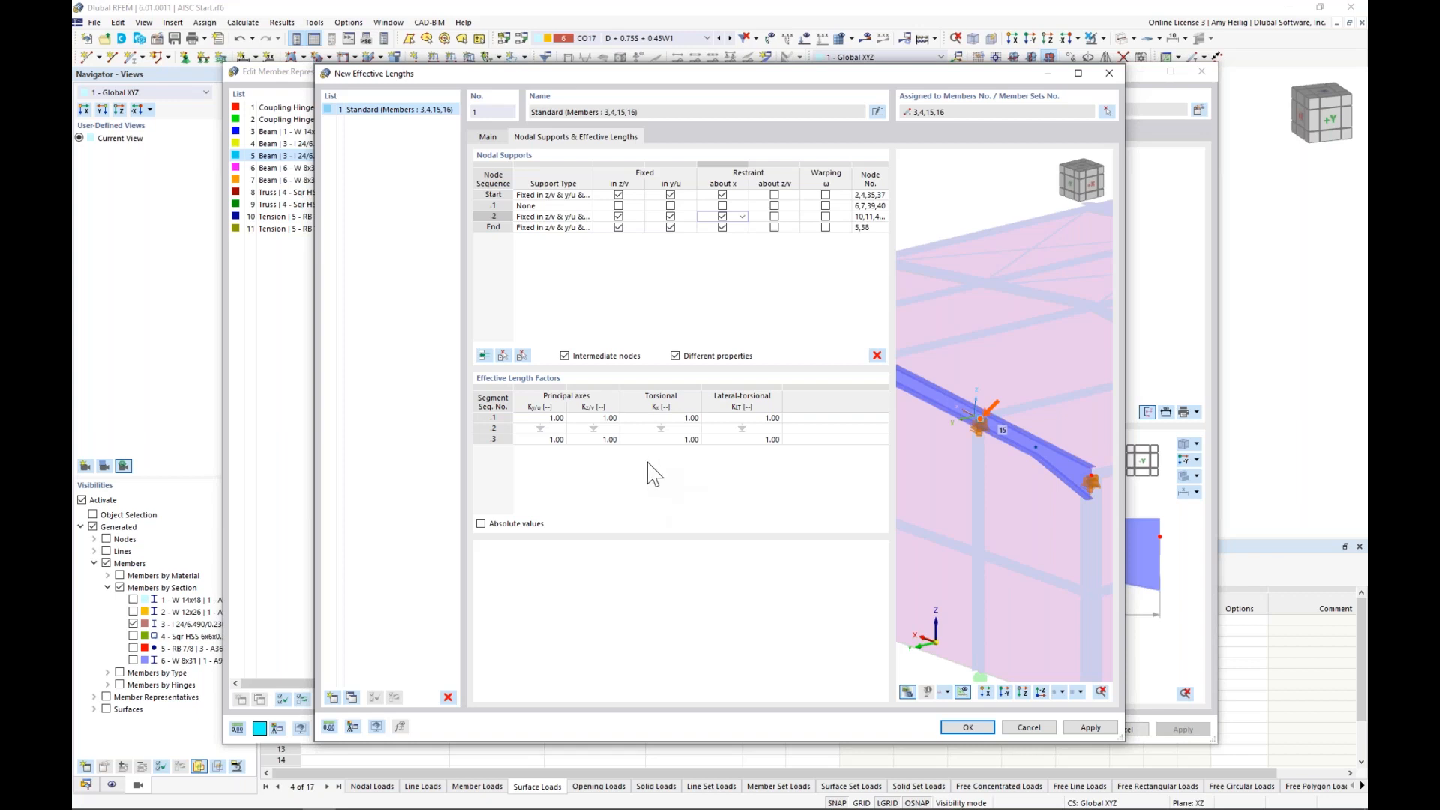
left_click(969, 730)
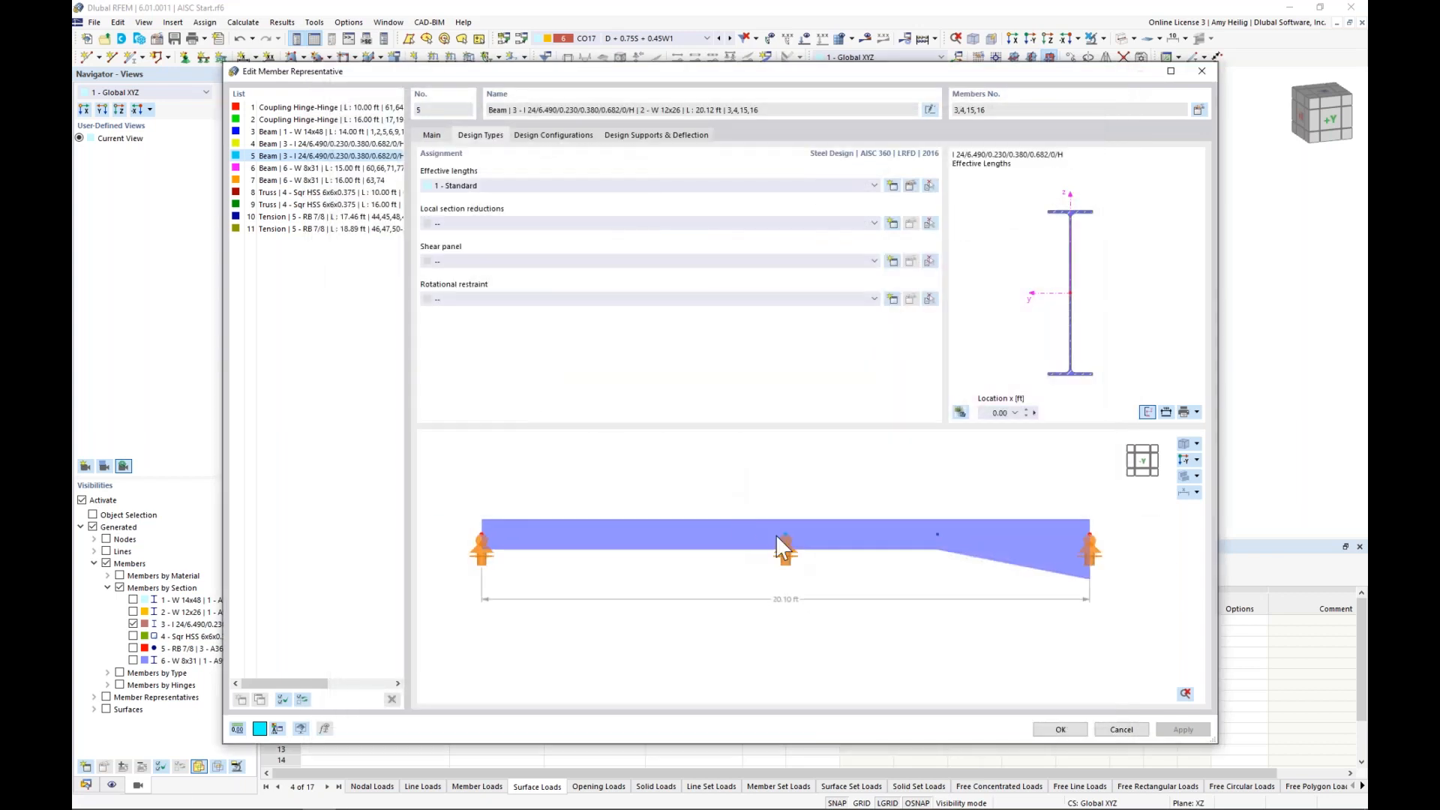
mouse_move(774, 555)
middle_mouse_down("ctrl")
mouse_move(569, 562)
mouse_move(786, 574)
middle_mouse_up("ctrl")
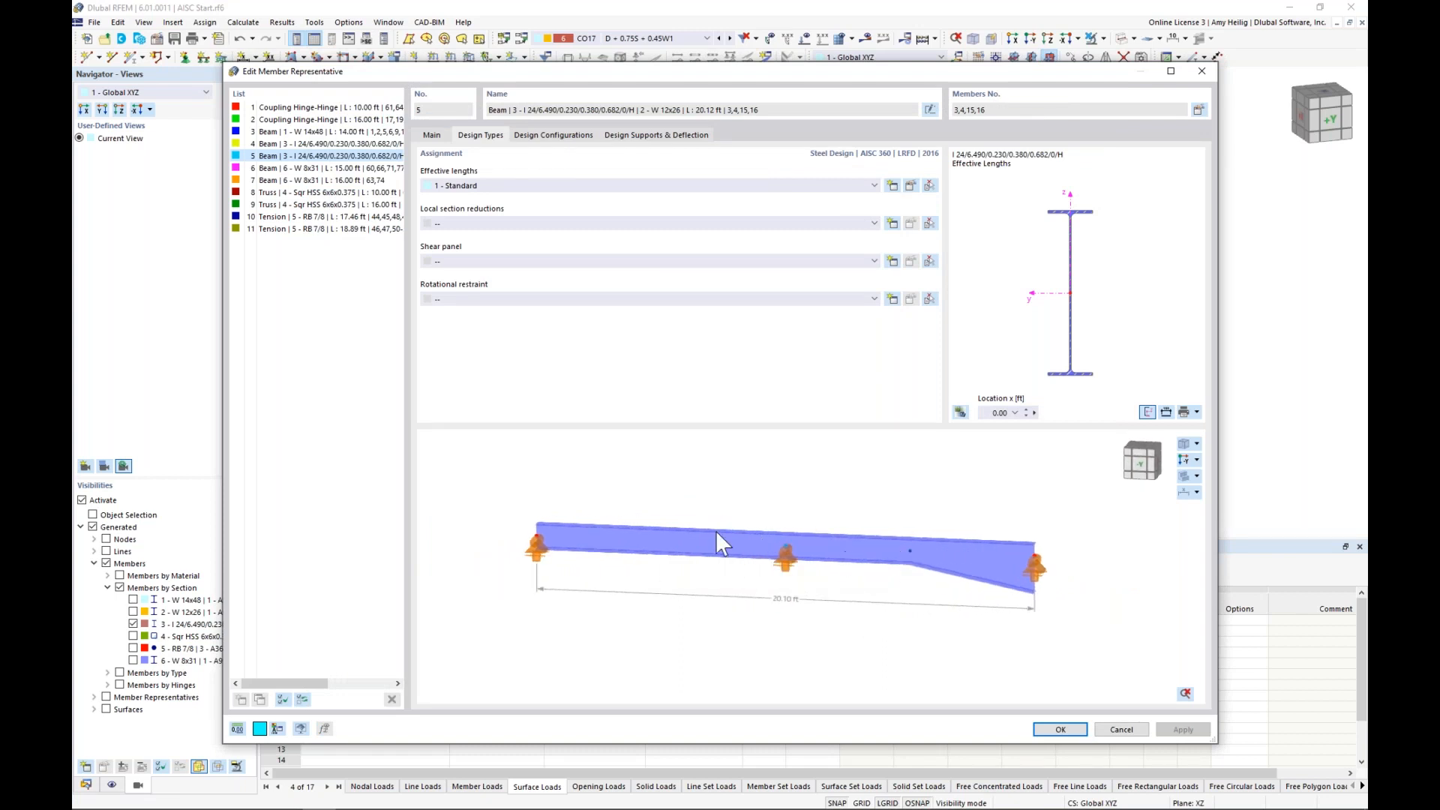
Step: Switch to the inner frames' roof beam member representative and activate design properties for members 7,8,11,12
left_click(294, 144)
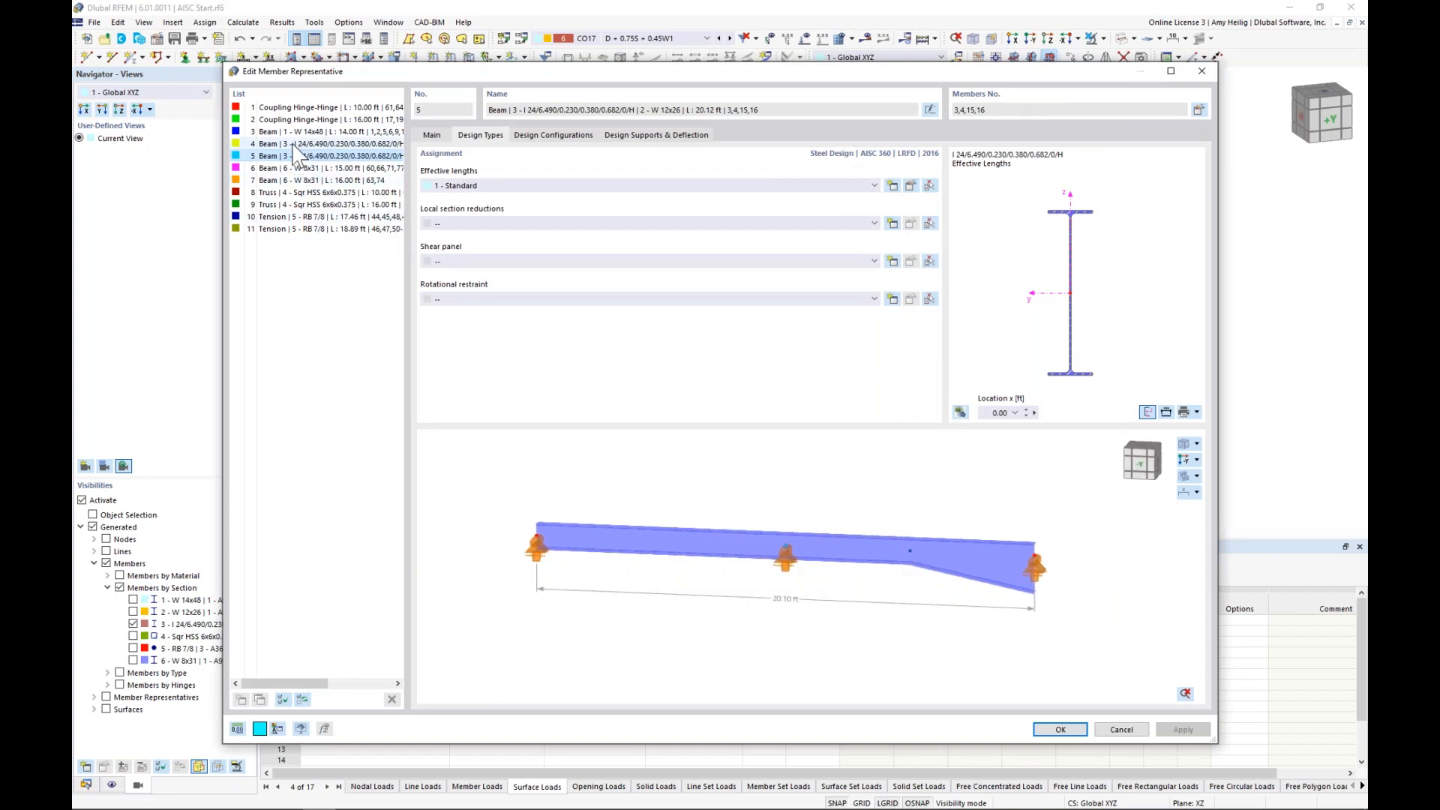
left_click_drag(518, 71, 514, 446)
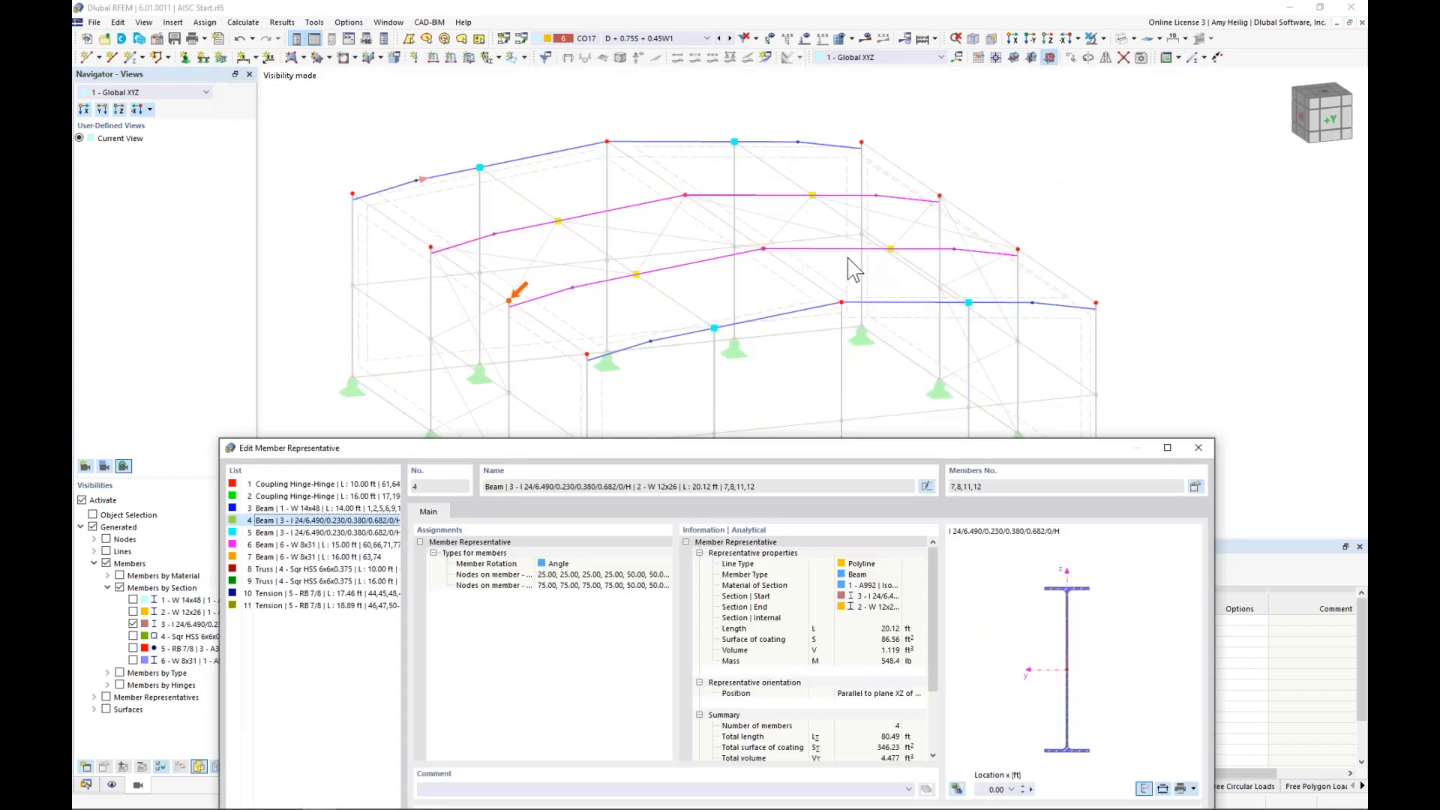
left_click_drag(643, 457, 651, 91)
left_click(1202, 122)
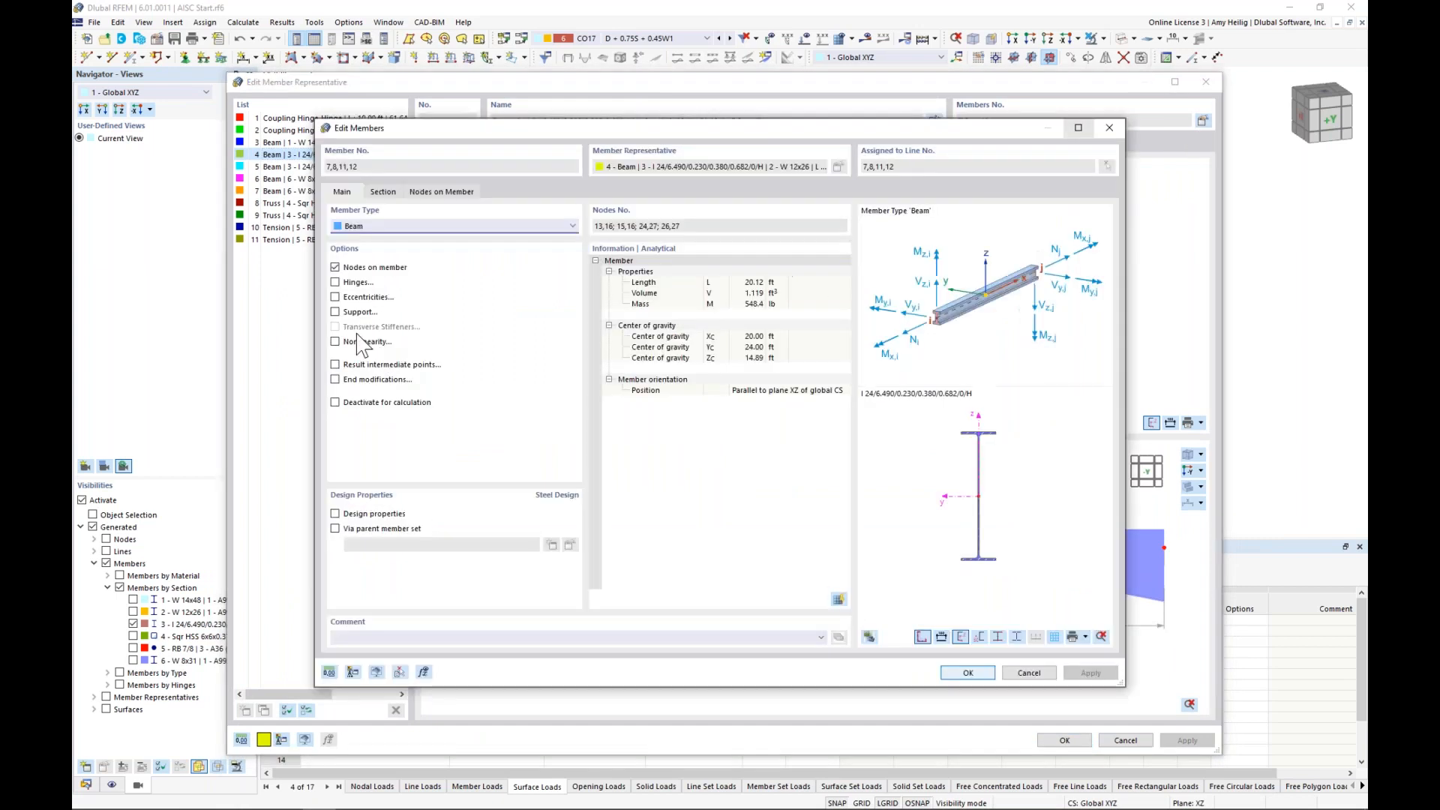
left_click(335, 513)
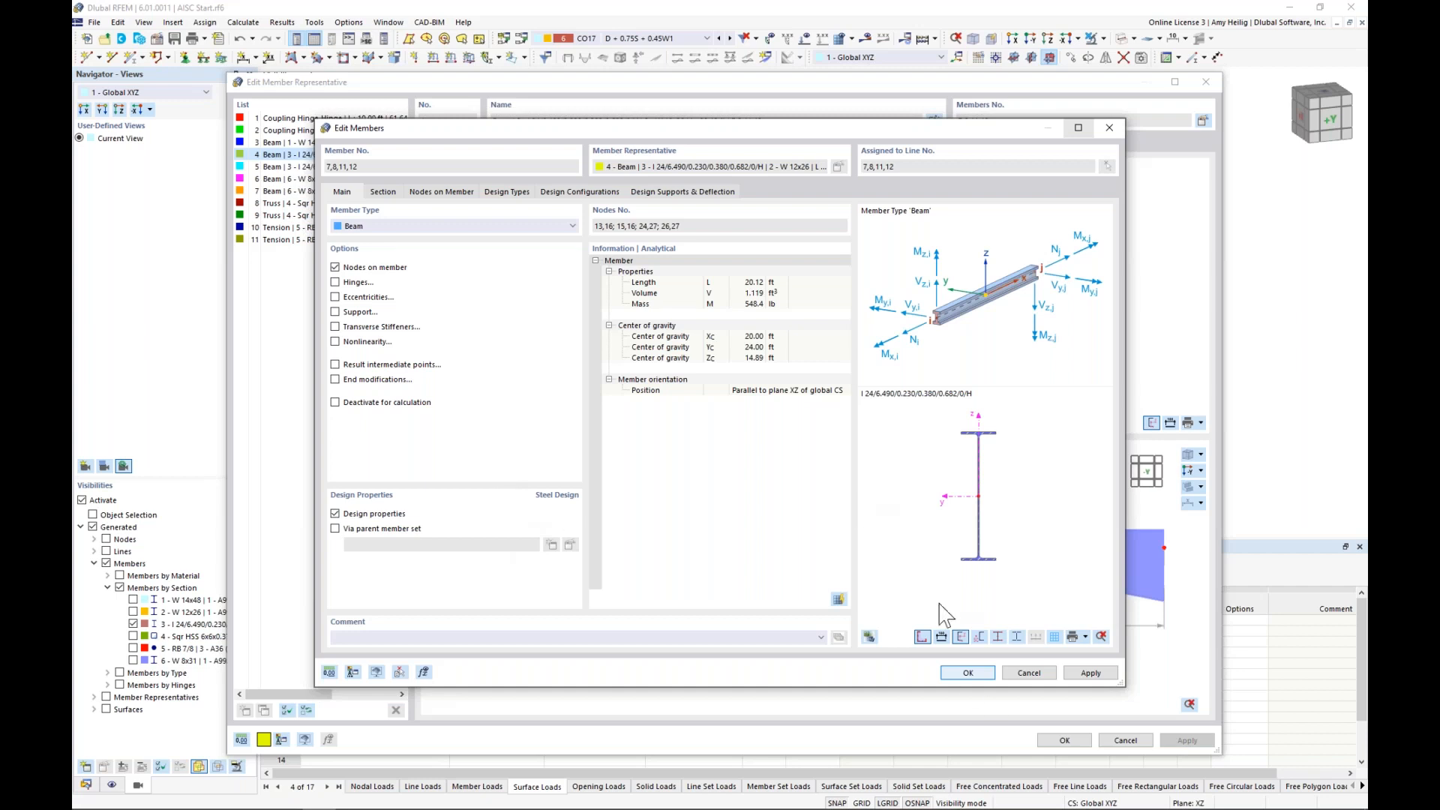
left_click(973, 674)
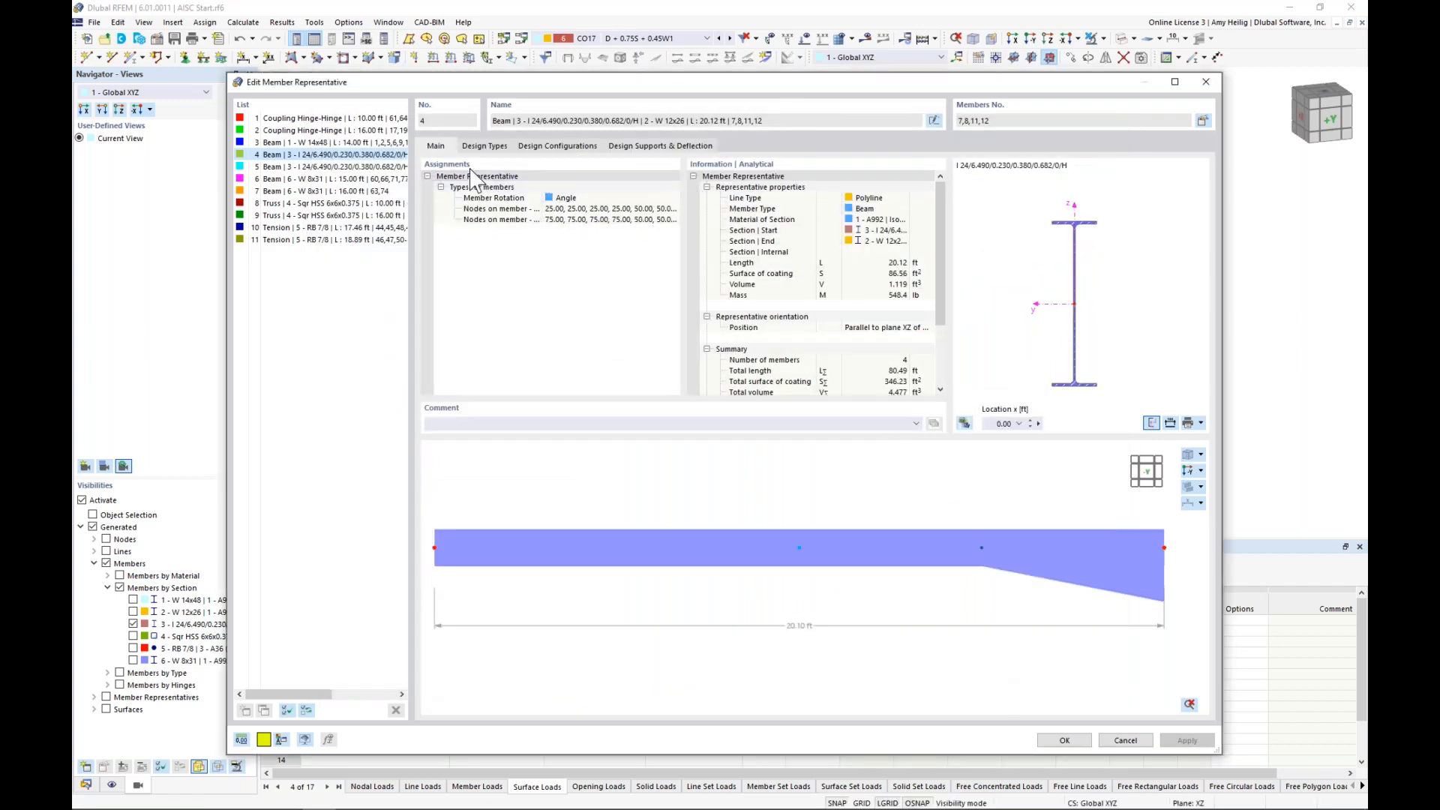
Step: Create a second effective lengths definition for the inner frames' roof beams and assign it to members 7,8,11,12
left_click(483, 147)
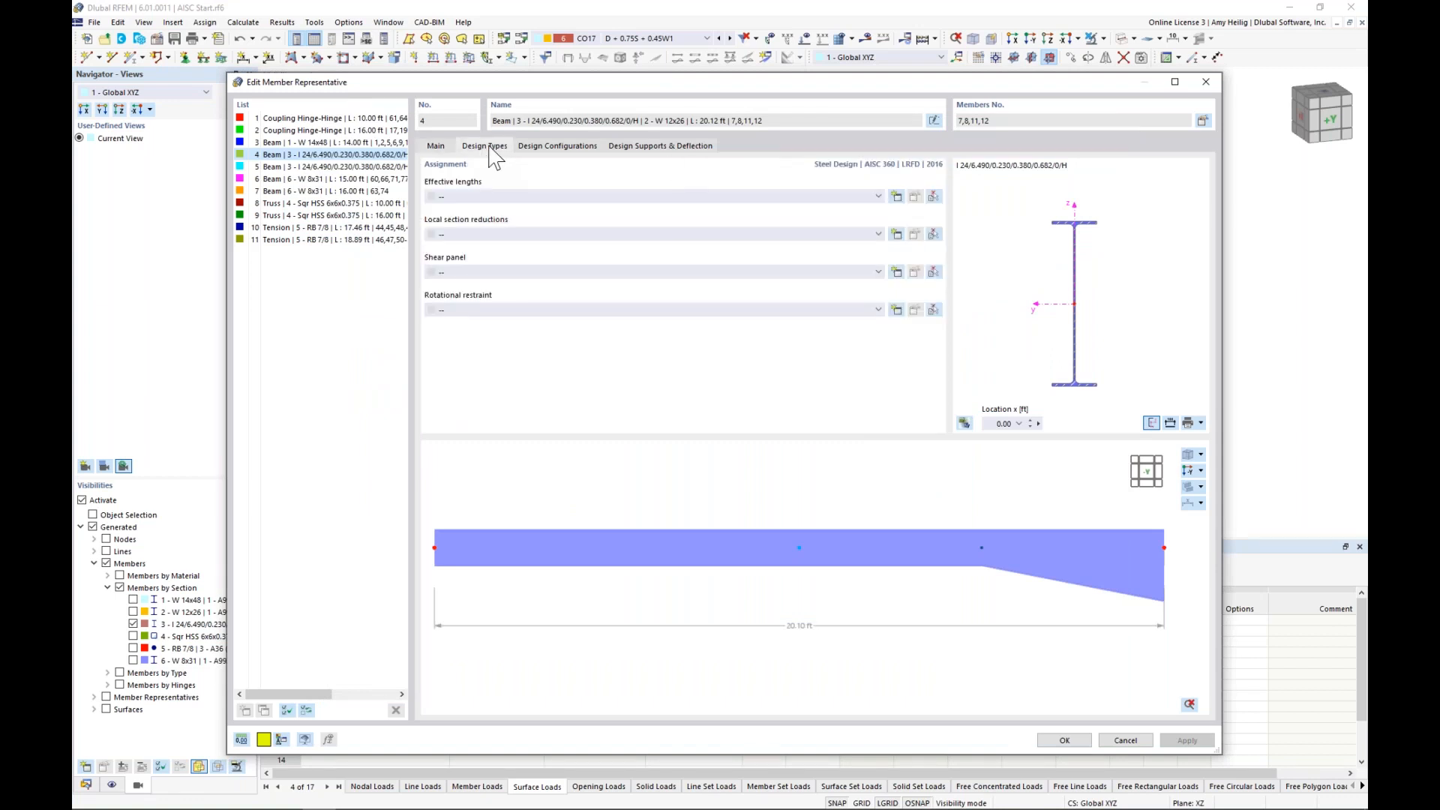
left_click(897, 198)
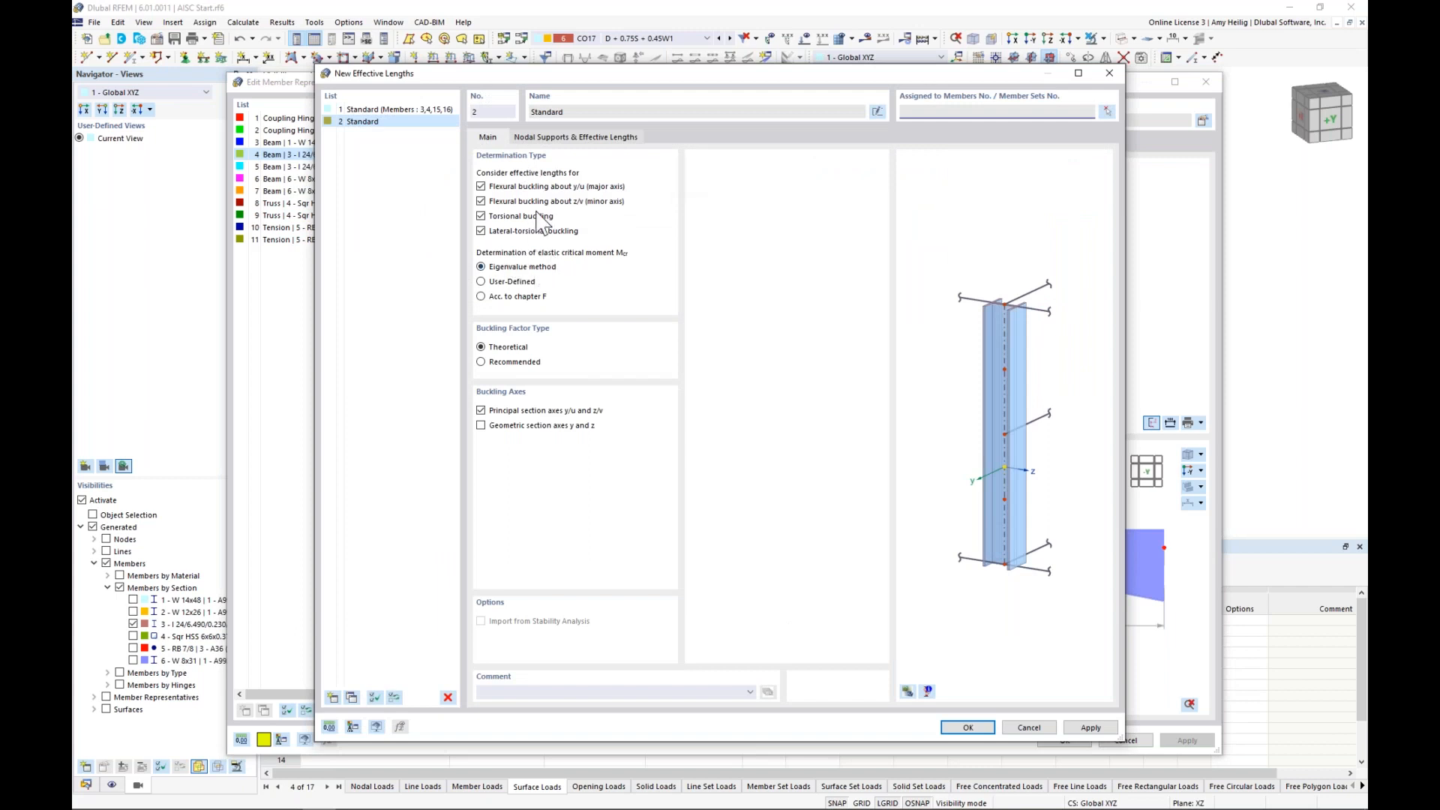
left_click(568, 138)
left_click(1108, 112)
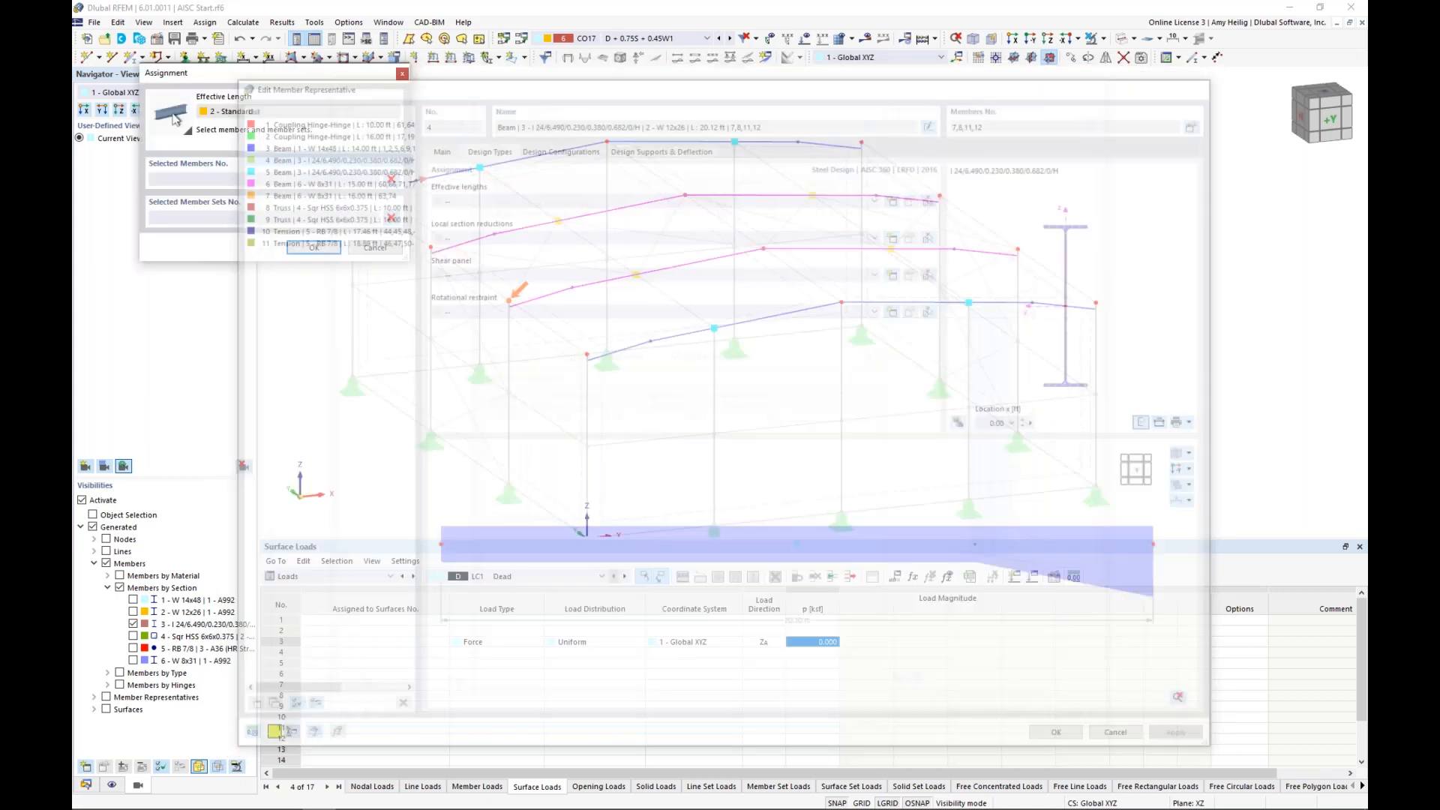
left_click(717, 261)
left_click(816, 251)
left_click(297, 251)
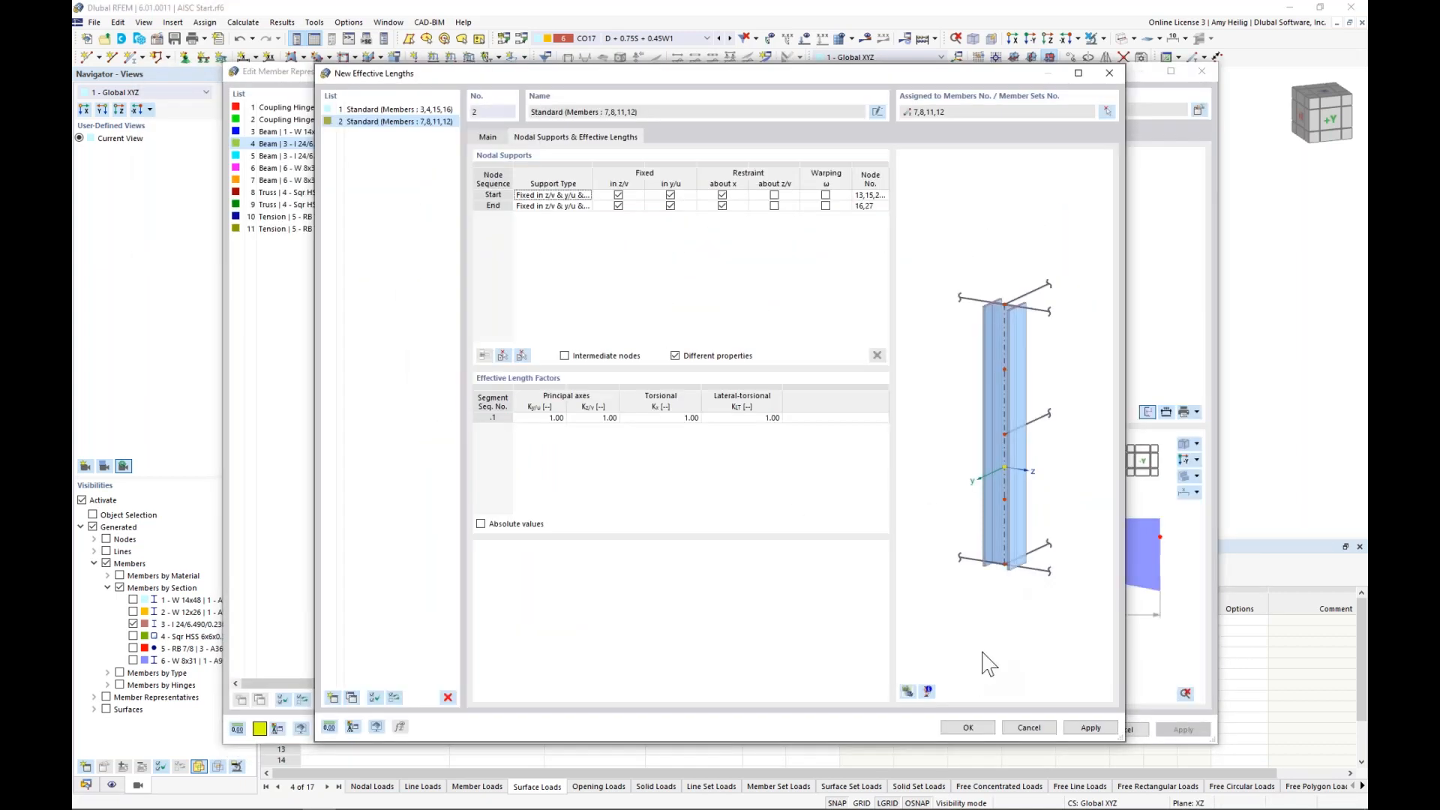
Step: Preview the inner-frame beams in the model and add intermediate nodes to their effective lengths, imported from one of the beams
left_click(907, 691)
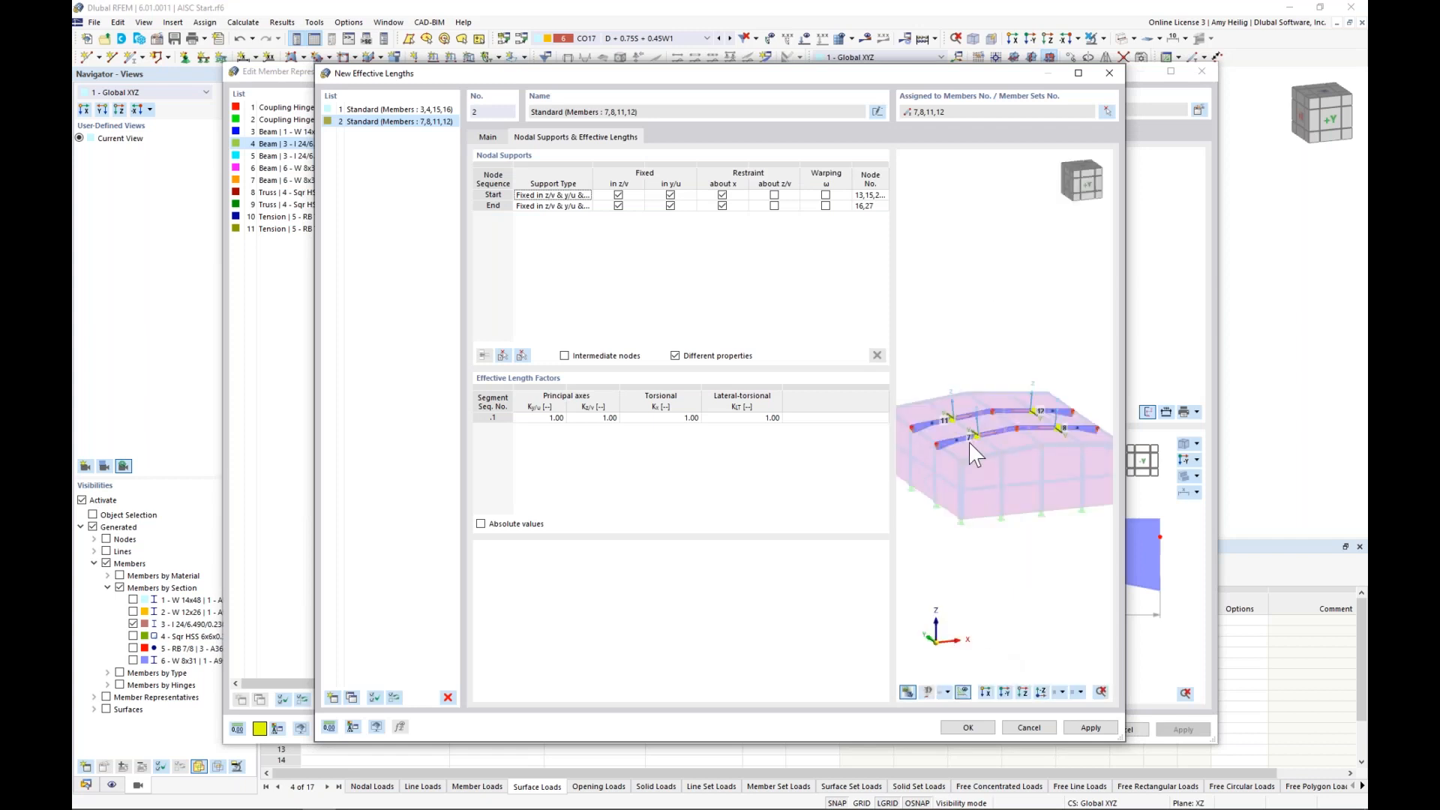
scroll(939, 426, "up", 4)
middle_click_drag(939, 425, 980, 418)
left_click(564, 356)
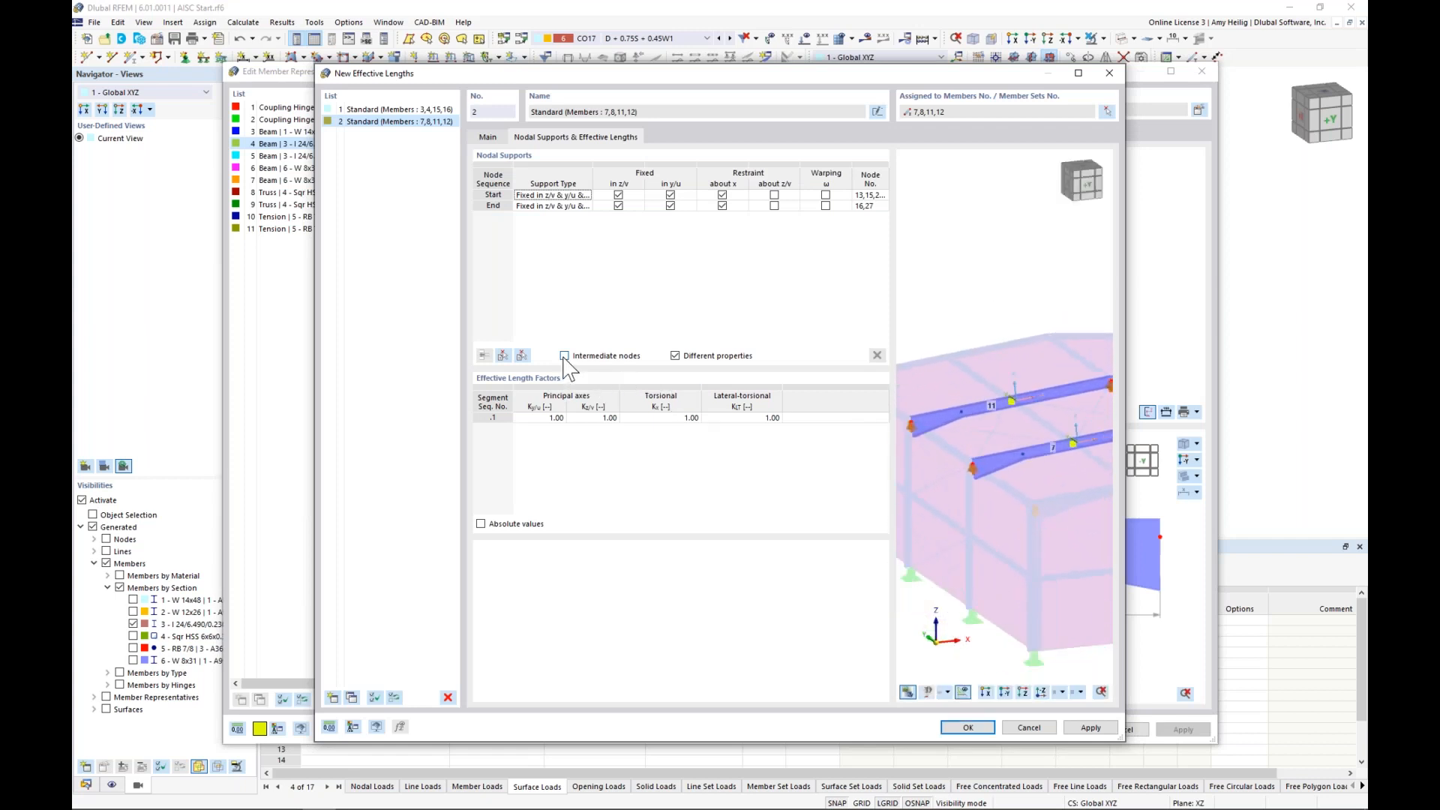
left_click(504, 356)
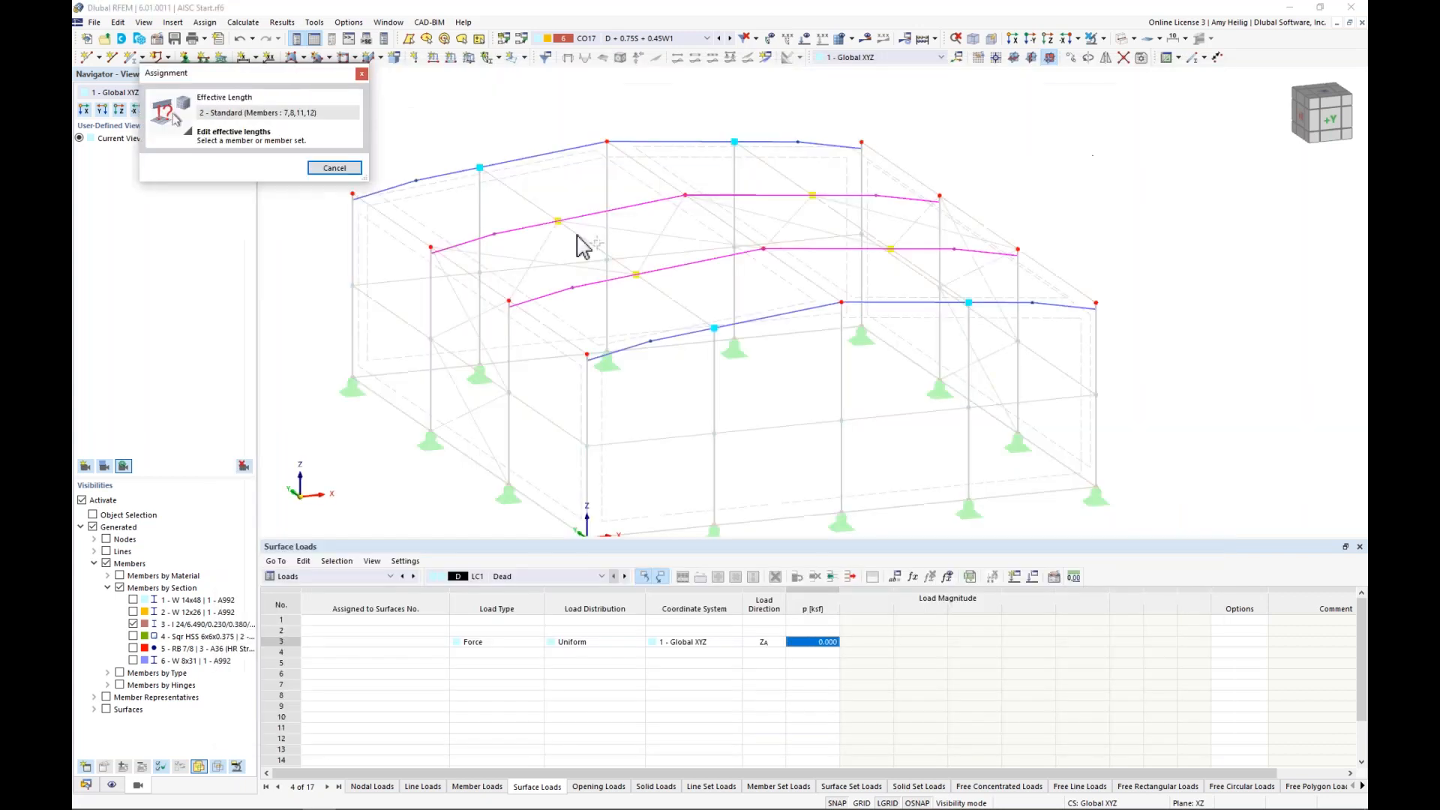
left_click(585, 215)
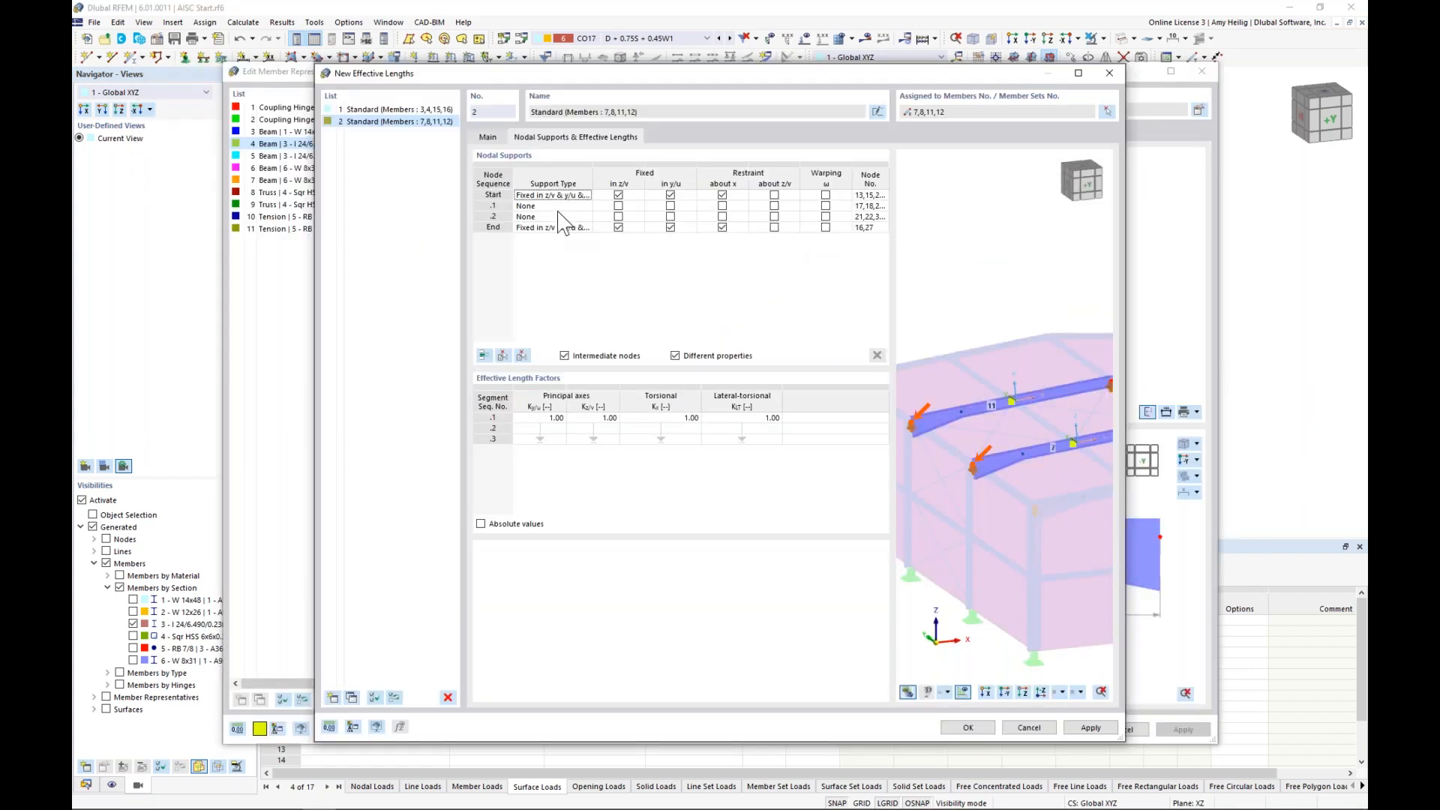
middle_click_drag(936, 461, 949, 453)
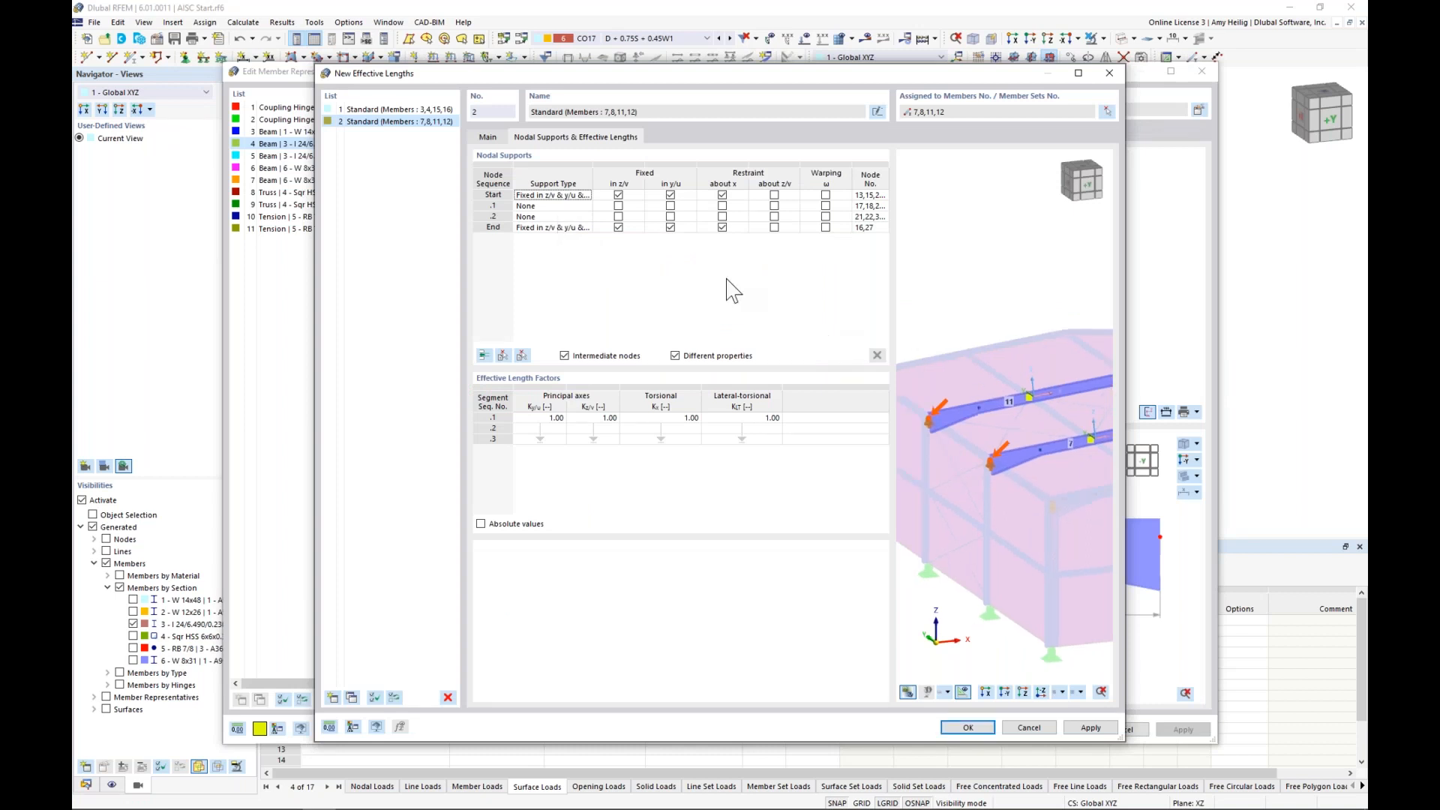
Step: Fix the inner-frame beams' second intermediate node in y/u only
left_click(633, 196)
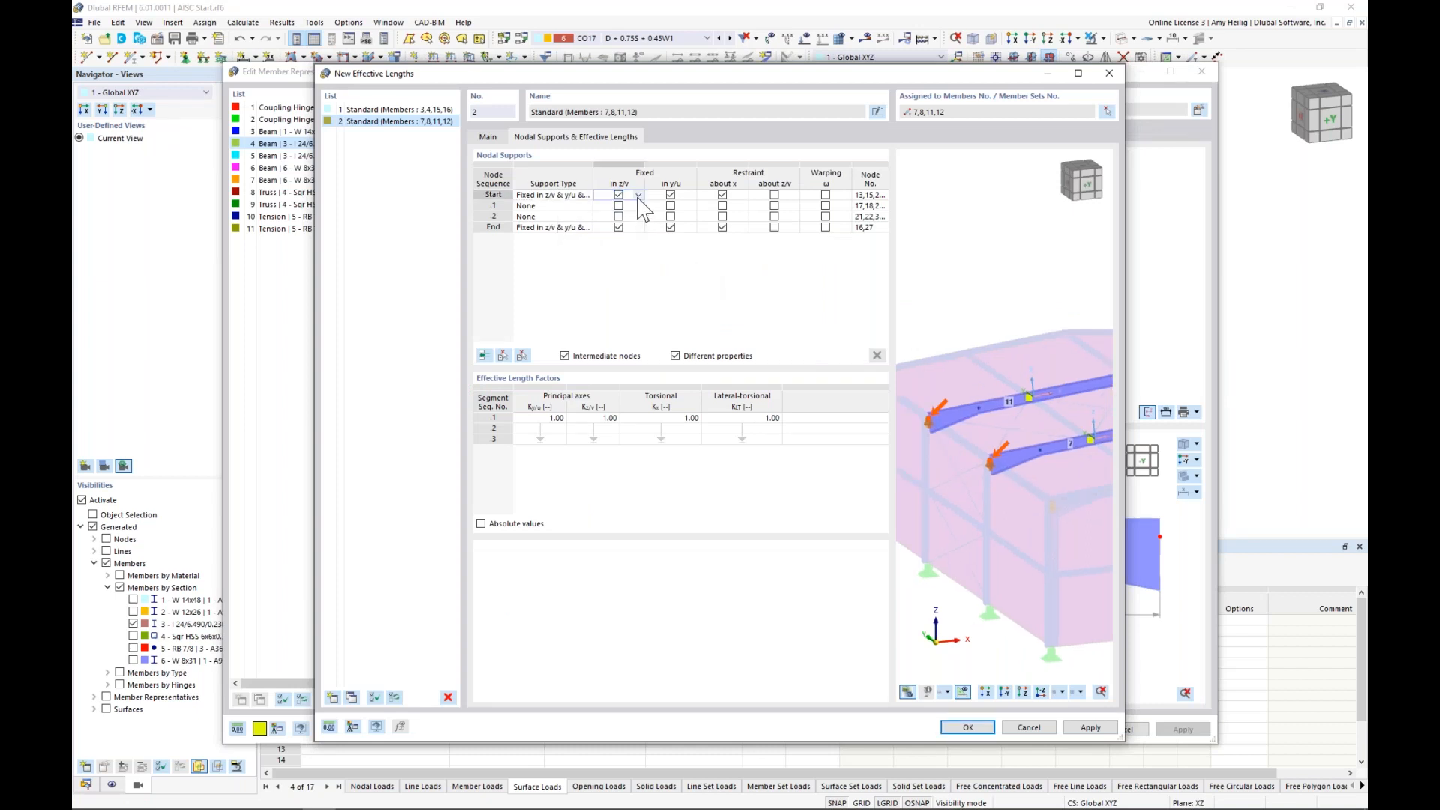
left_click(637, 217)
middle_click_drag(1054, 414, 915, 402)
left_click(671, 217)
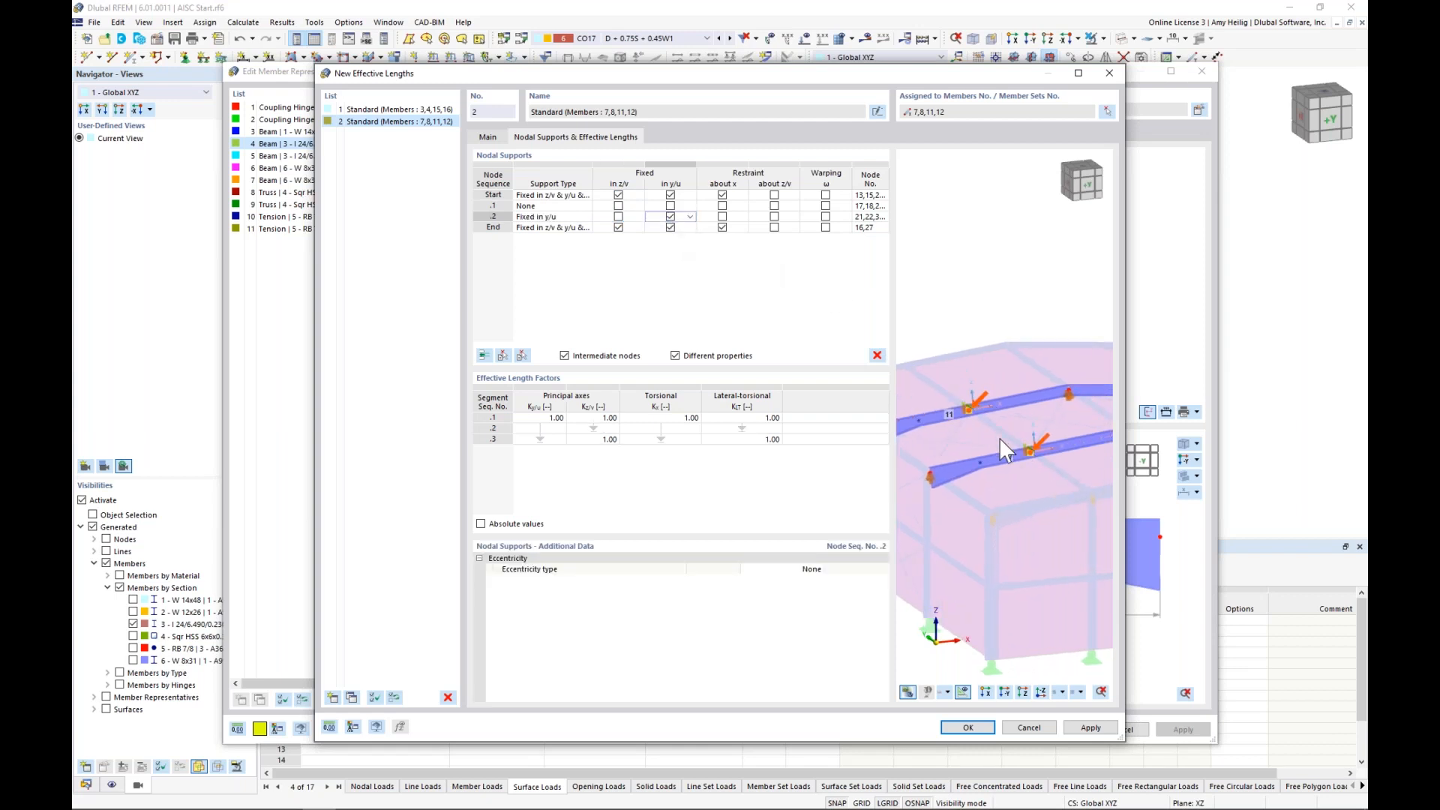
scroll(996, 435, "up", 5)
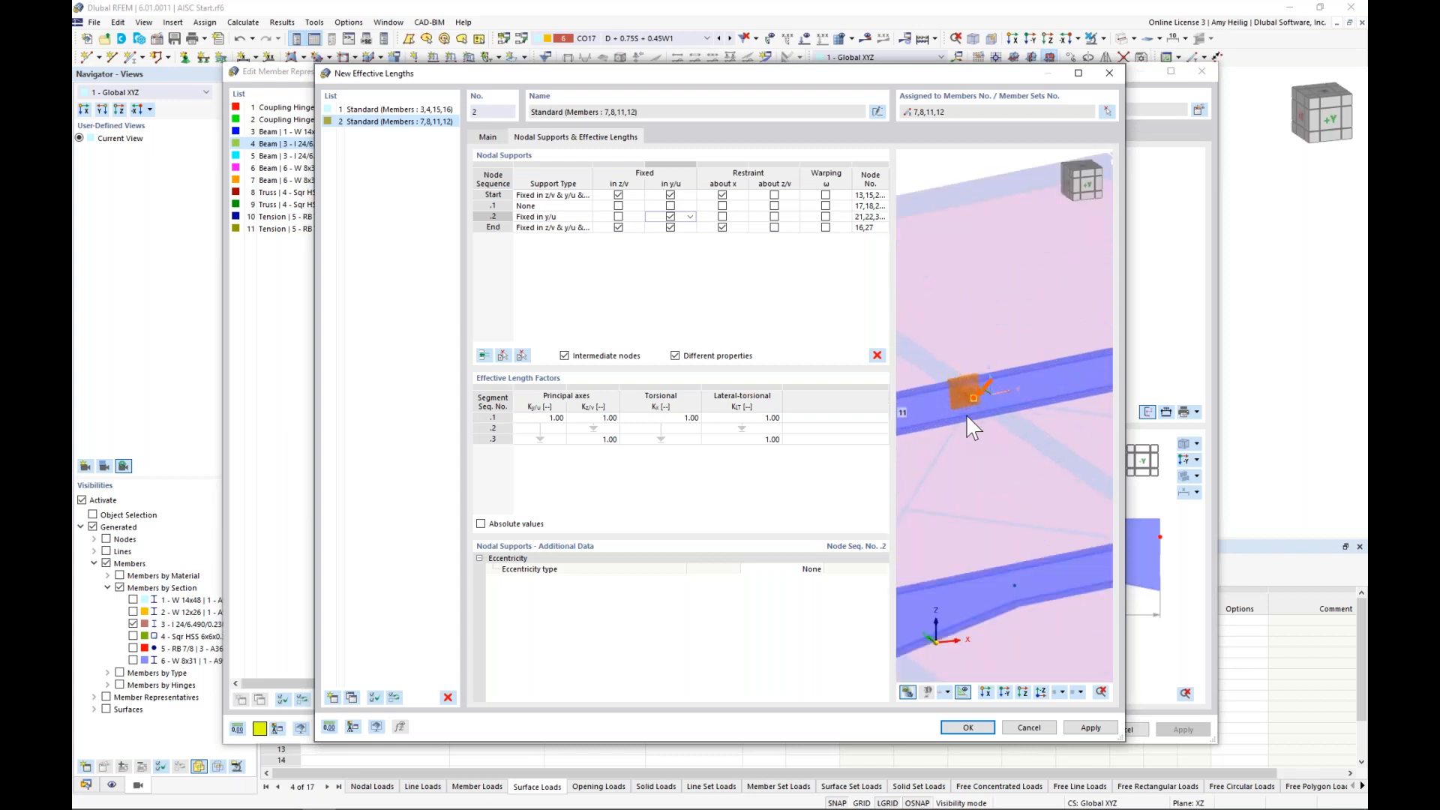
scroll(997, 431, "down", 1)
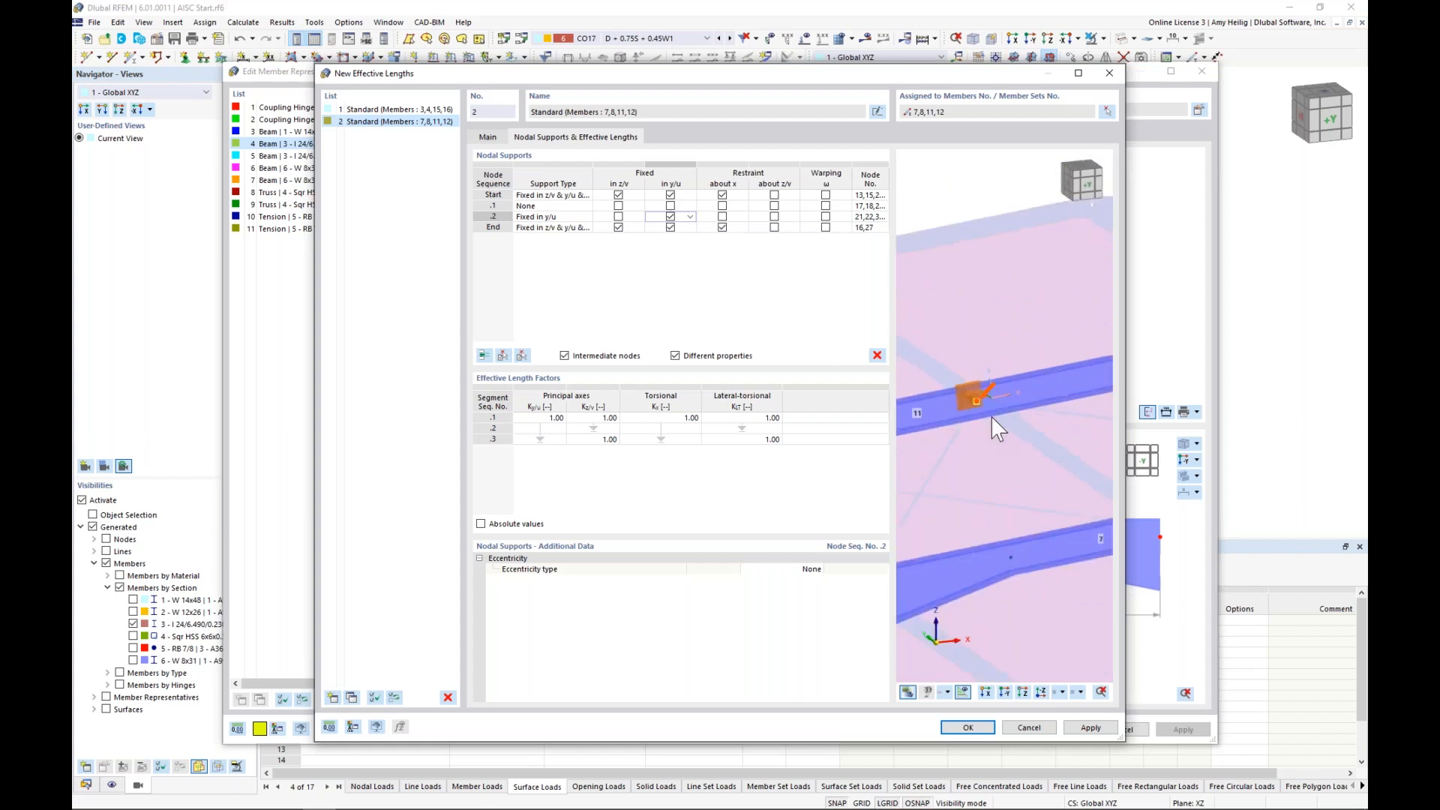
scroll(991, 417, "down", 2)
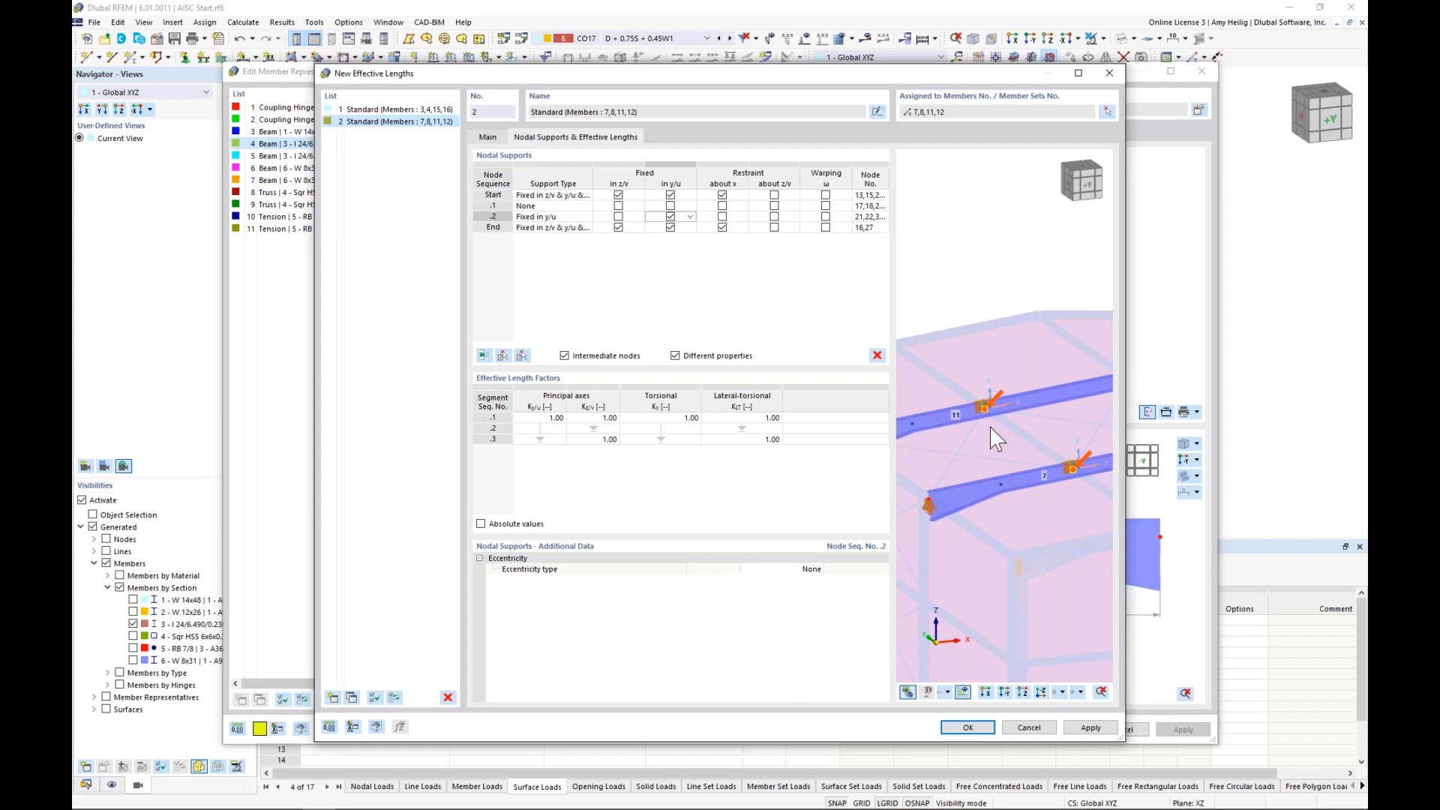
middle_click_drag(1037, 421, 964, 434)
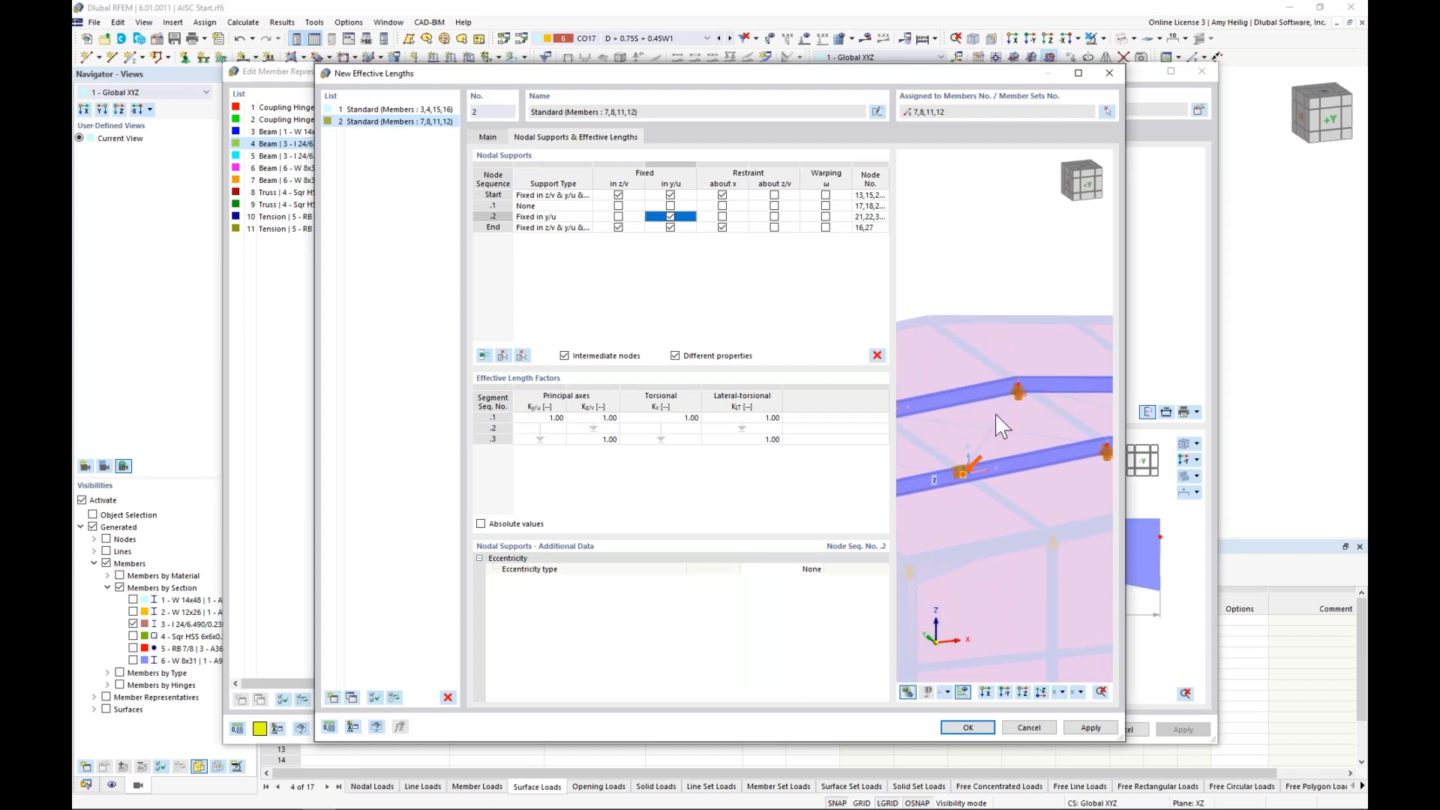
Step: Release the beams' end node in z/v and remove its restraint about x, keeping it fixed only in y/u
left_click(687, 229)
left_click(619, 228)
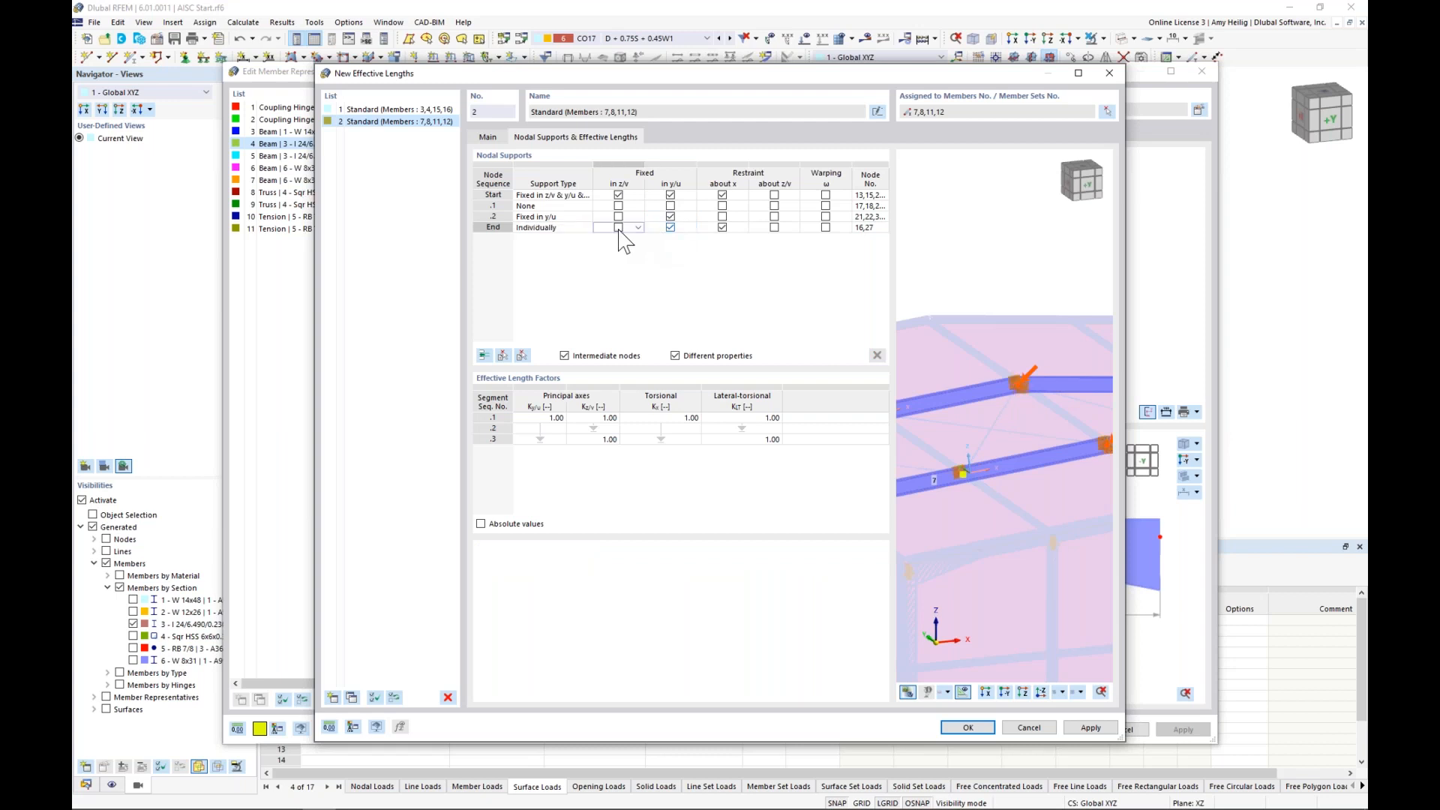
left_click(723, 228)
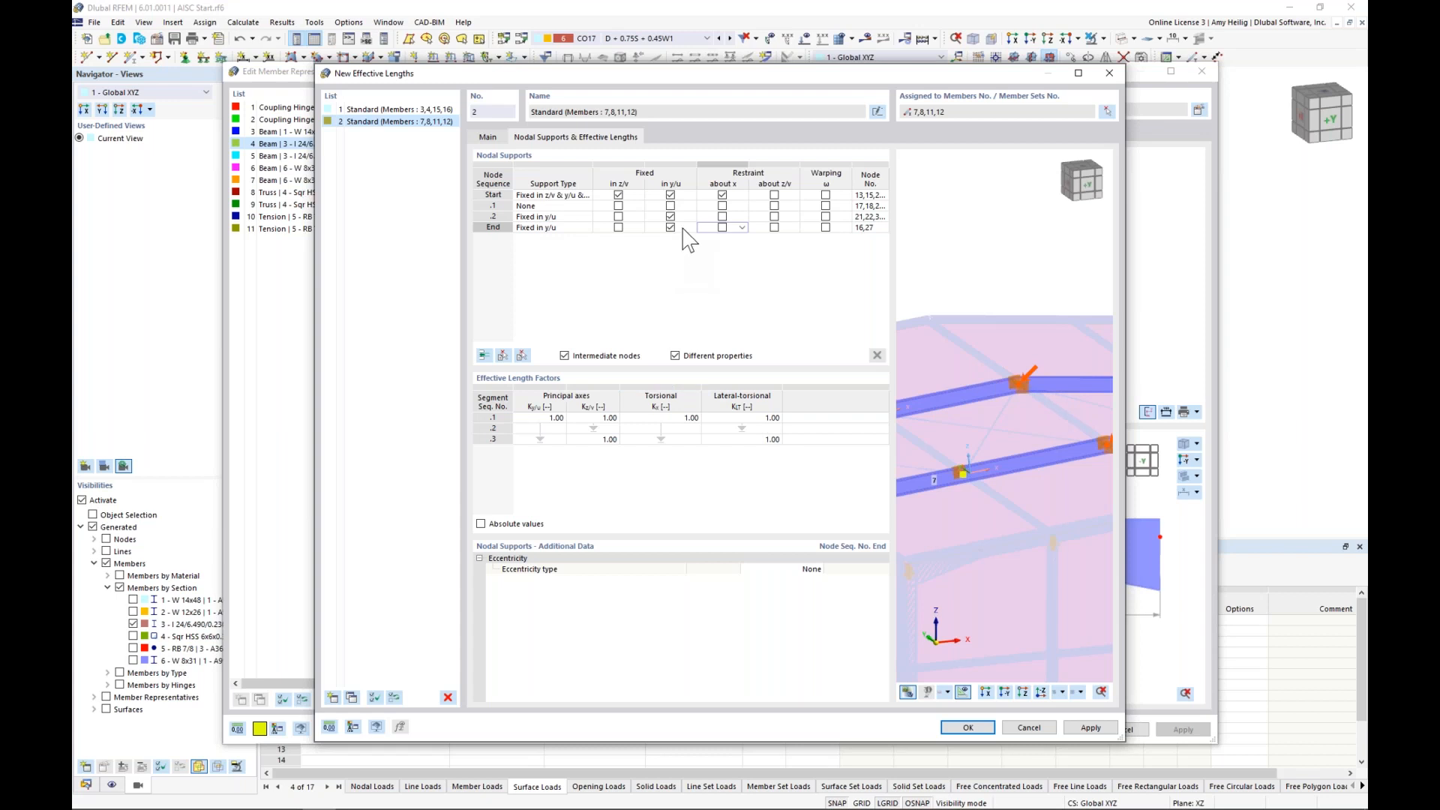
Step: Check the end node's eccentricity type options, leave the type at None, and accept the effective lengths
left_click(772, 570)
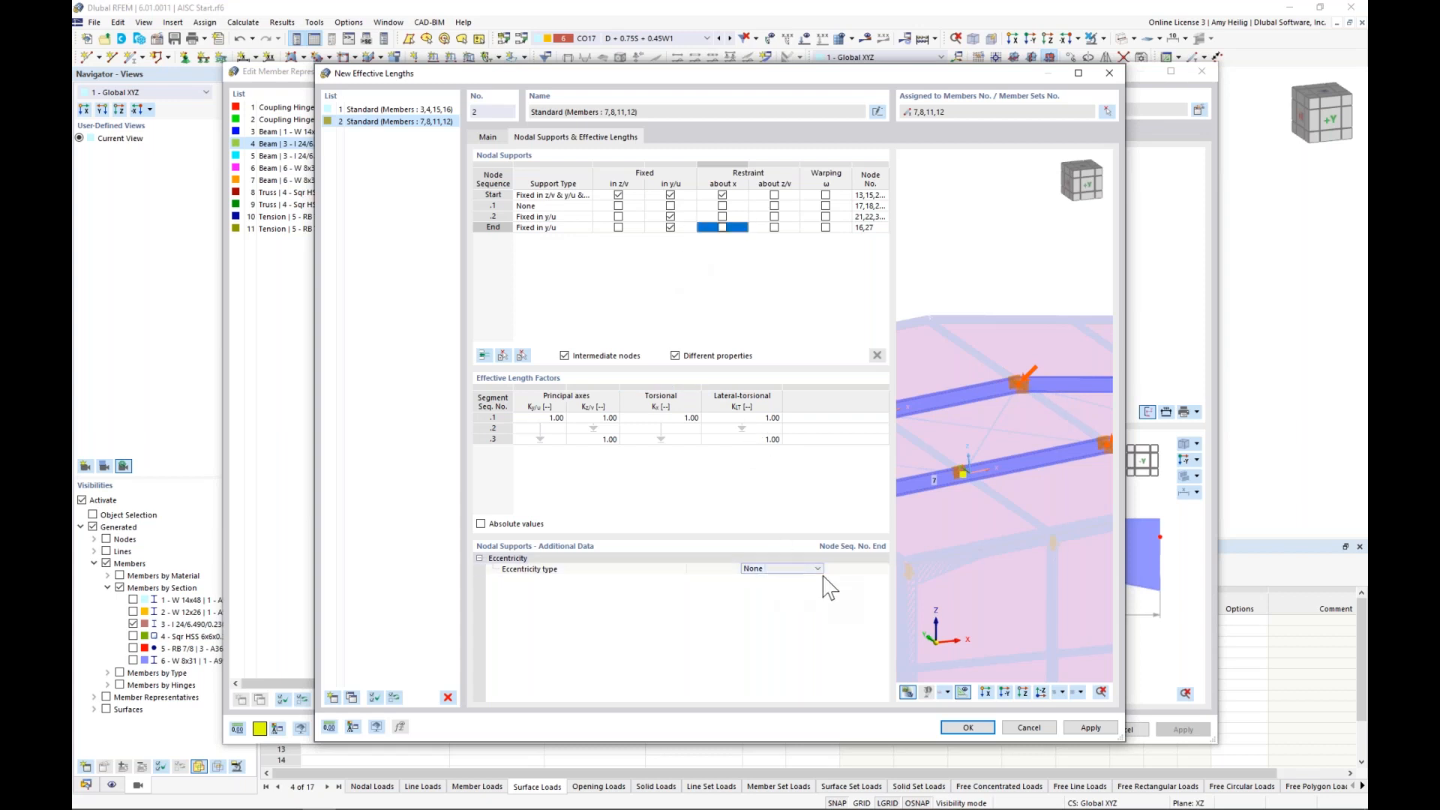
left_click(818, 570)
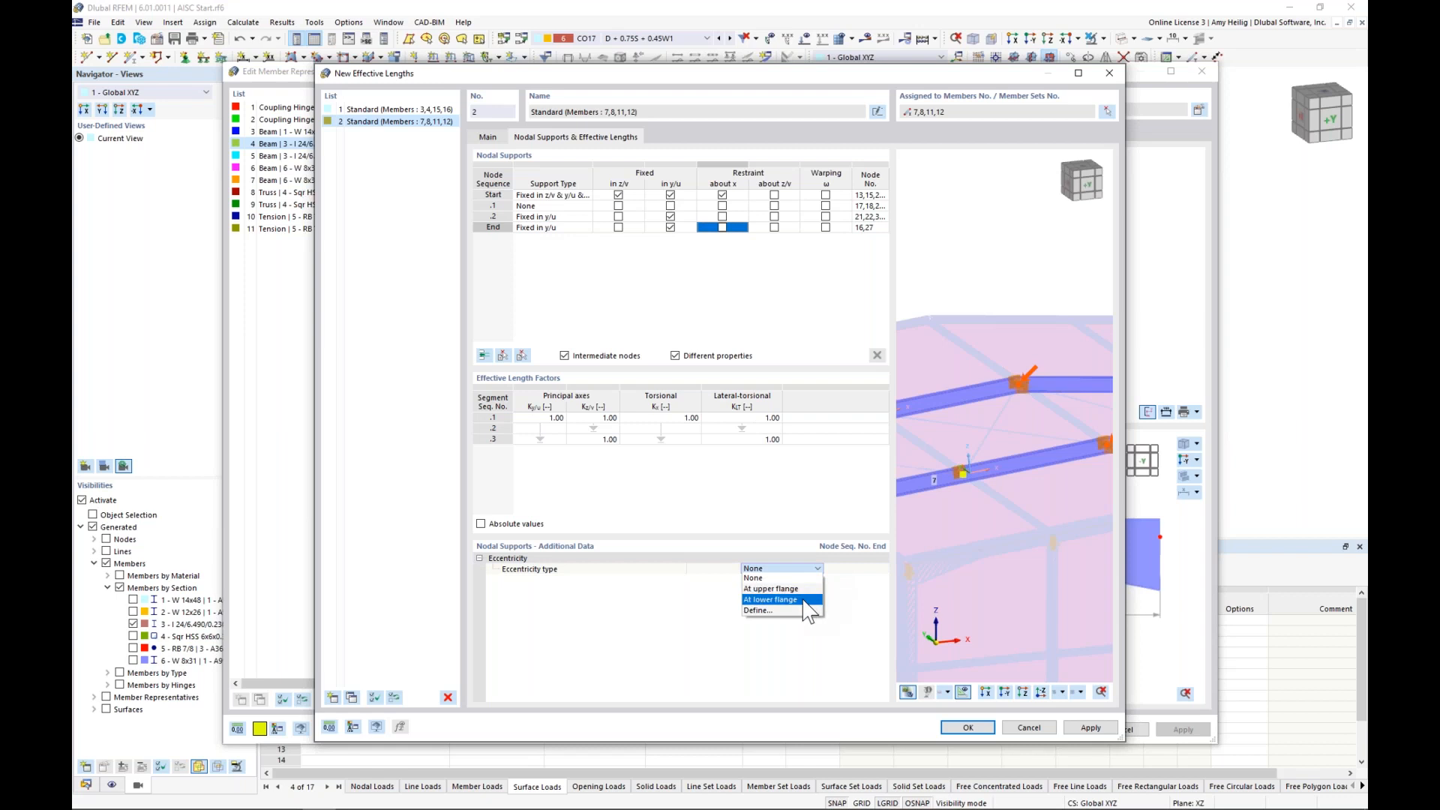
left_click(844, 612)
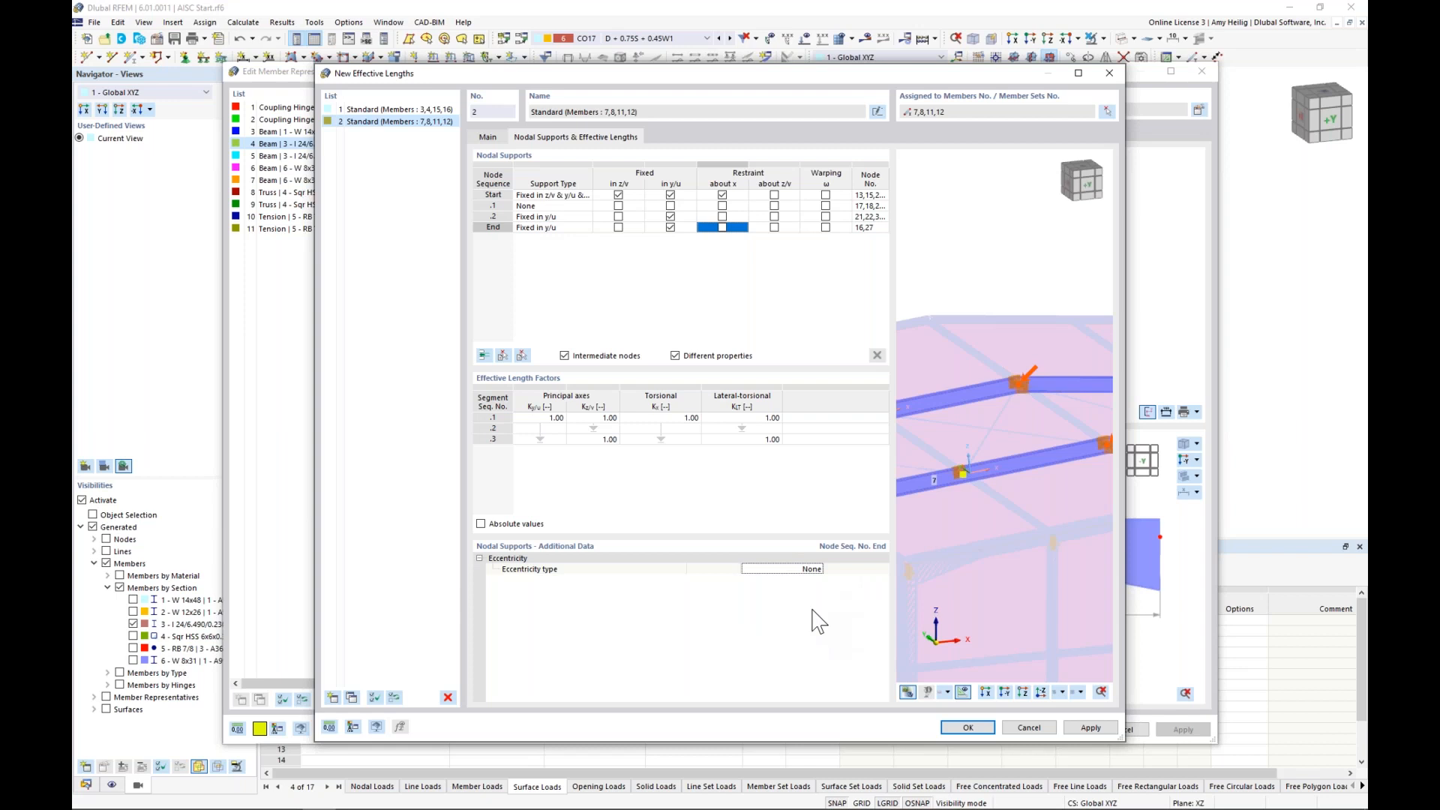
left_click(968, 726)
middle_click_drag(976, 525, 898, 546, "ctrl")
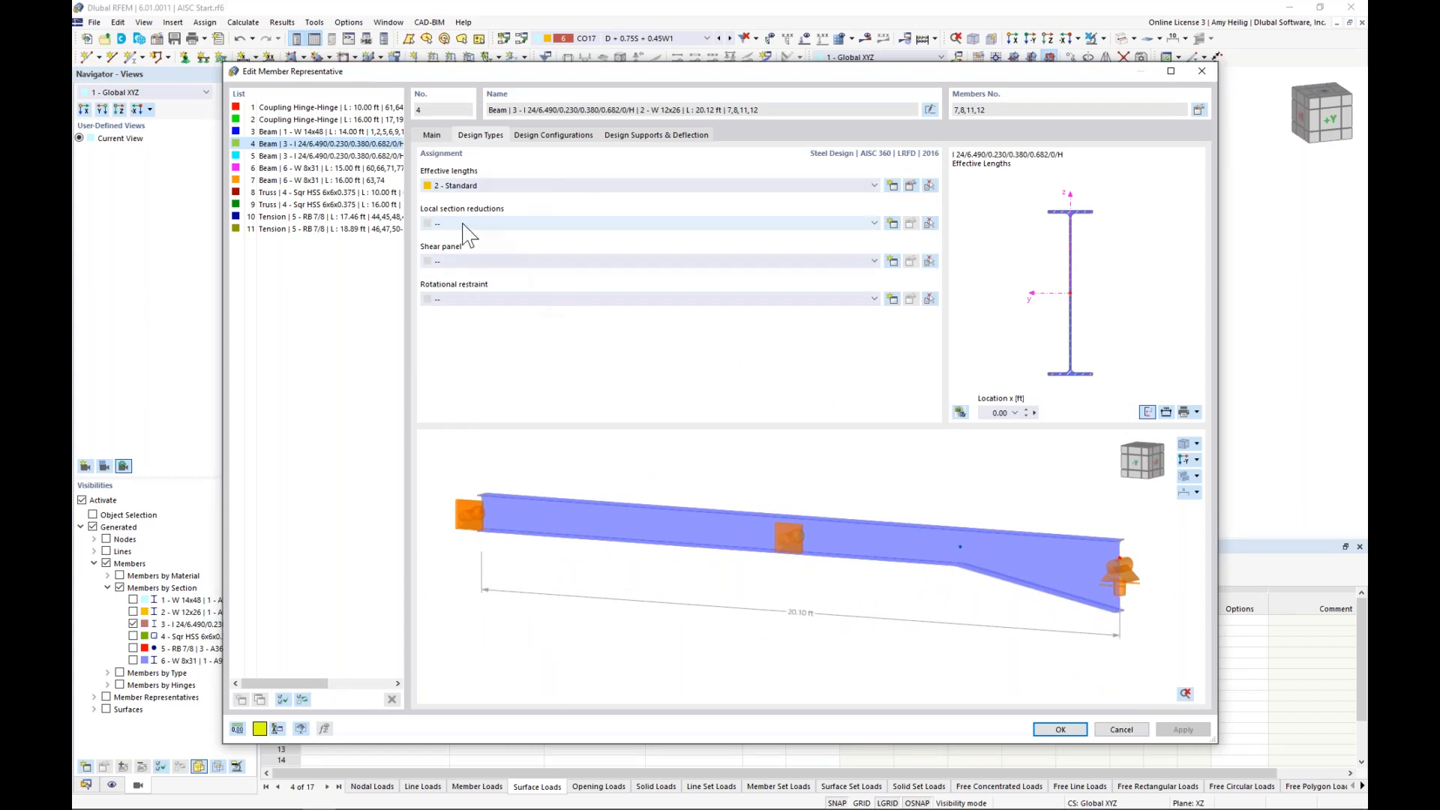
Step: Examine the Design Parameters type in a new local section reduction, and discard the definition
left_click(892, 223)
left_click(564, 245)
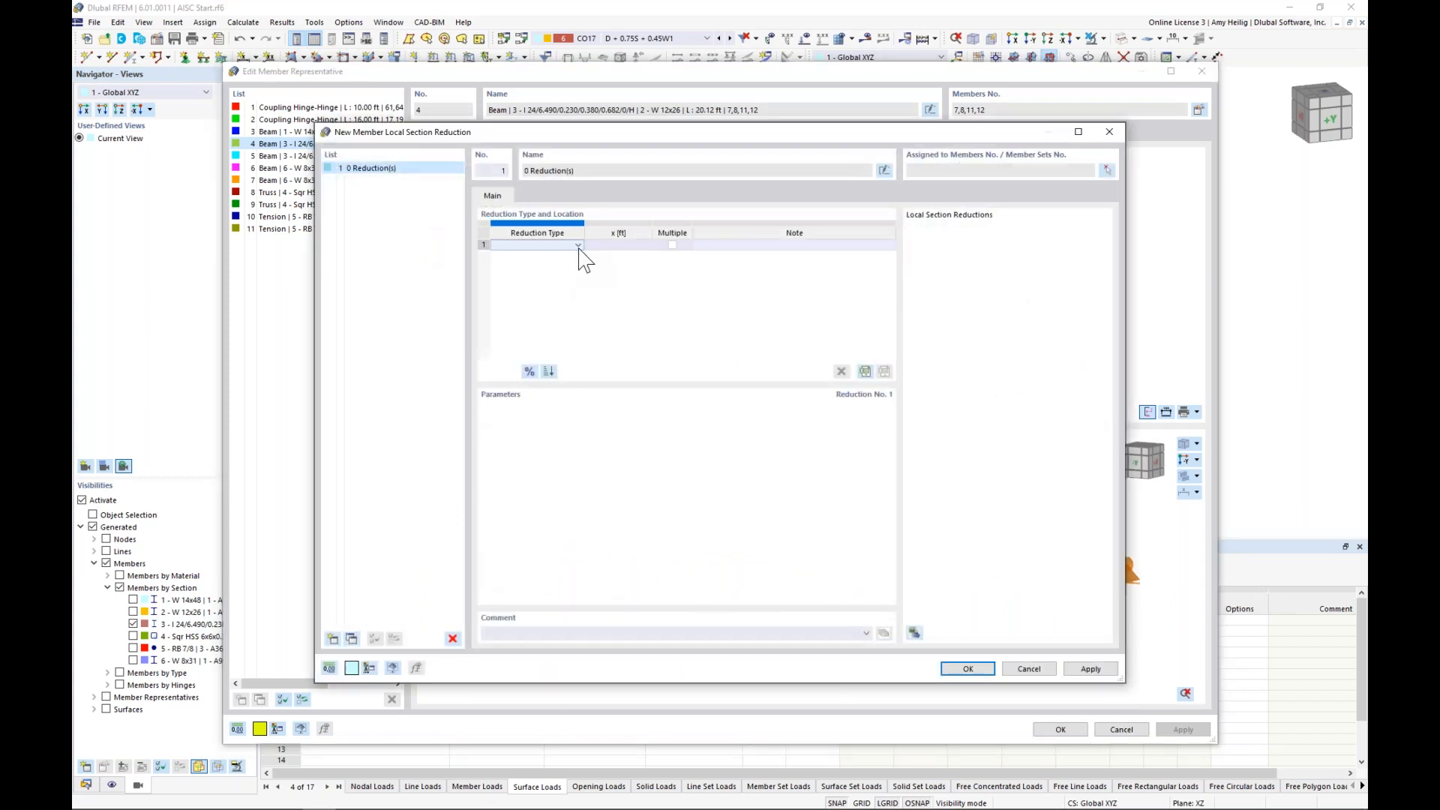
left_click(578, 246)
left_click(570, 255)
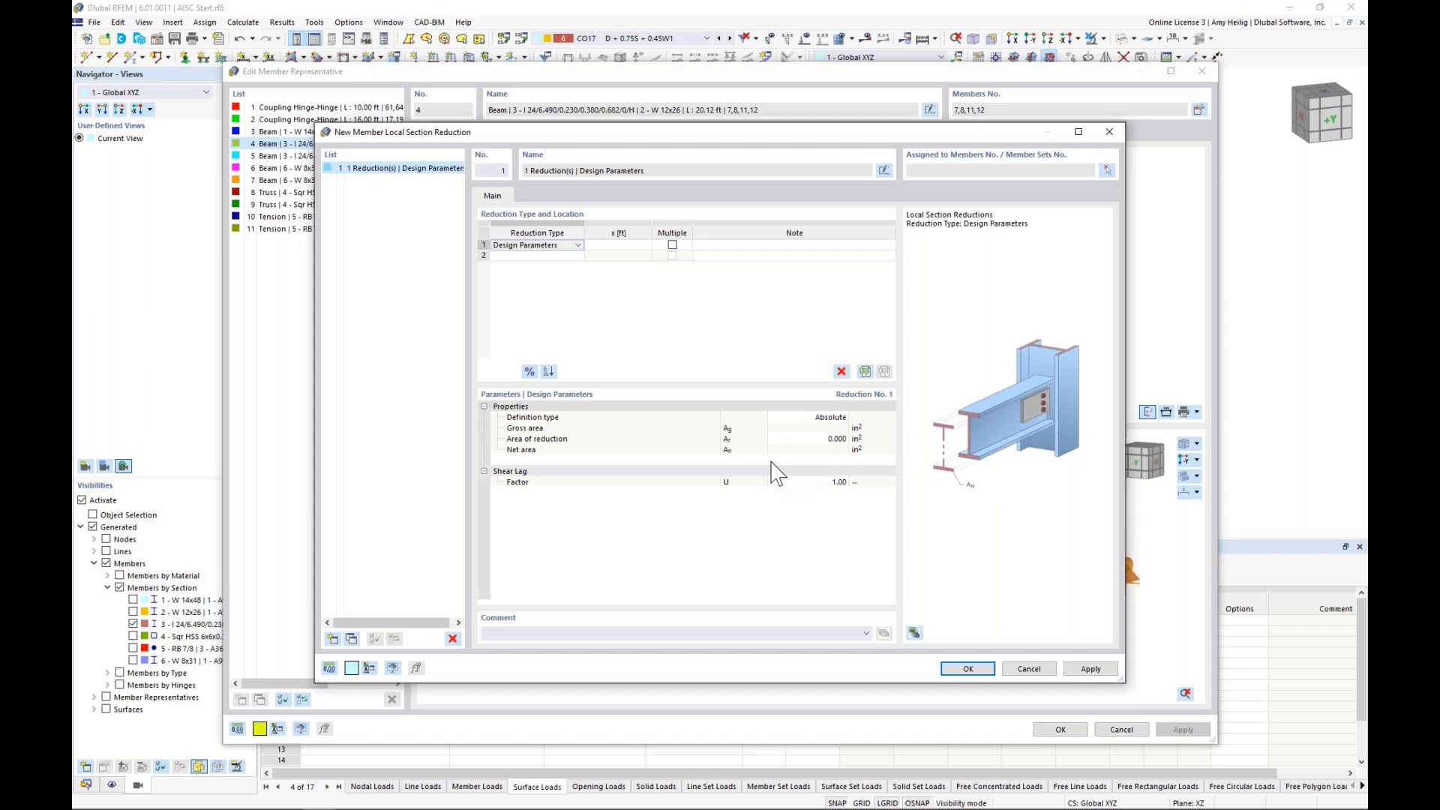
left_click(1034, 674)
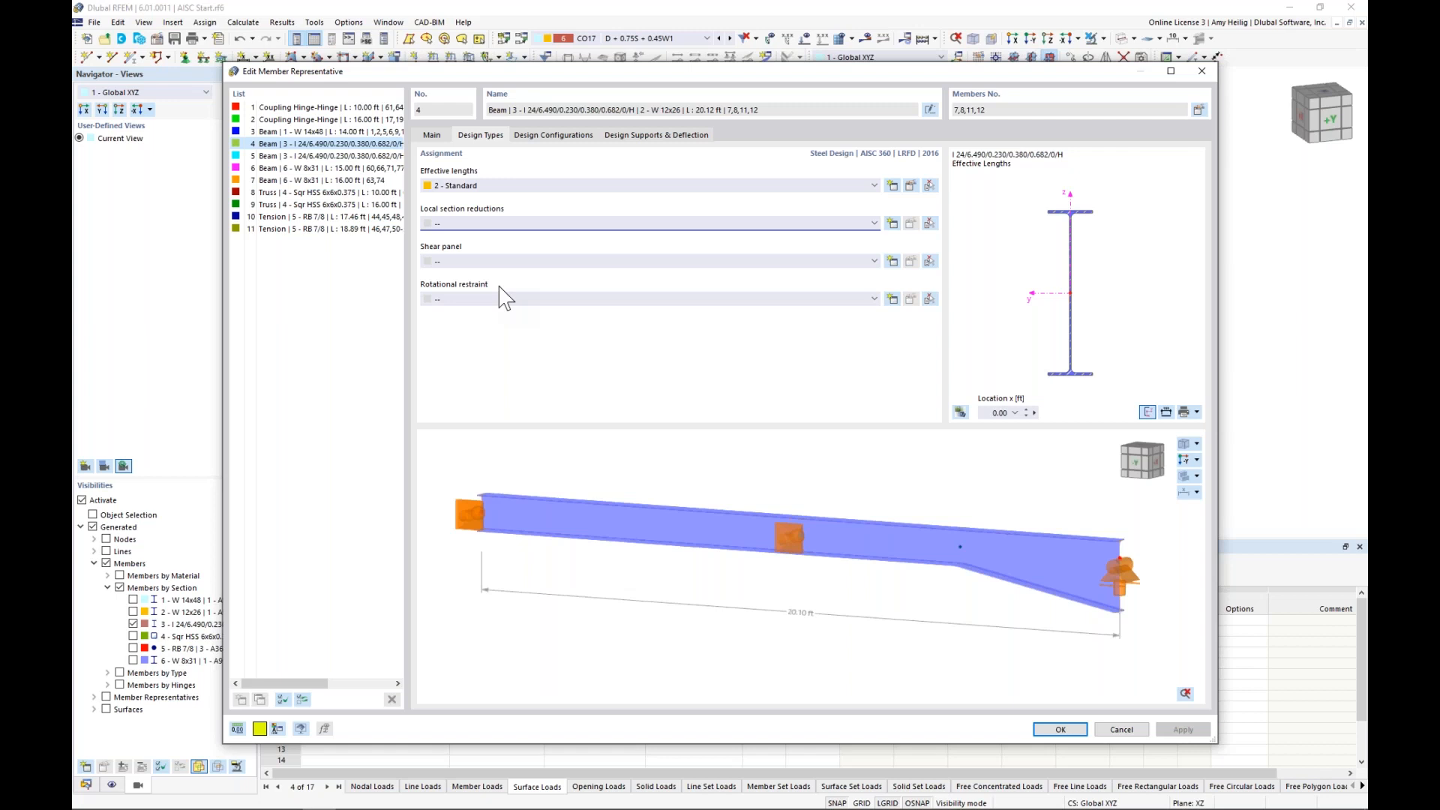
Step: Examine the parameters of a new discrete rotational restraint, and discard the definition
left_click(891, 299)
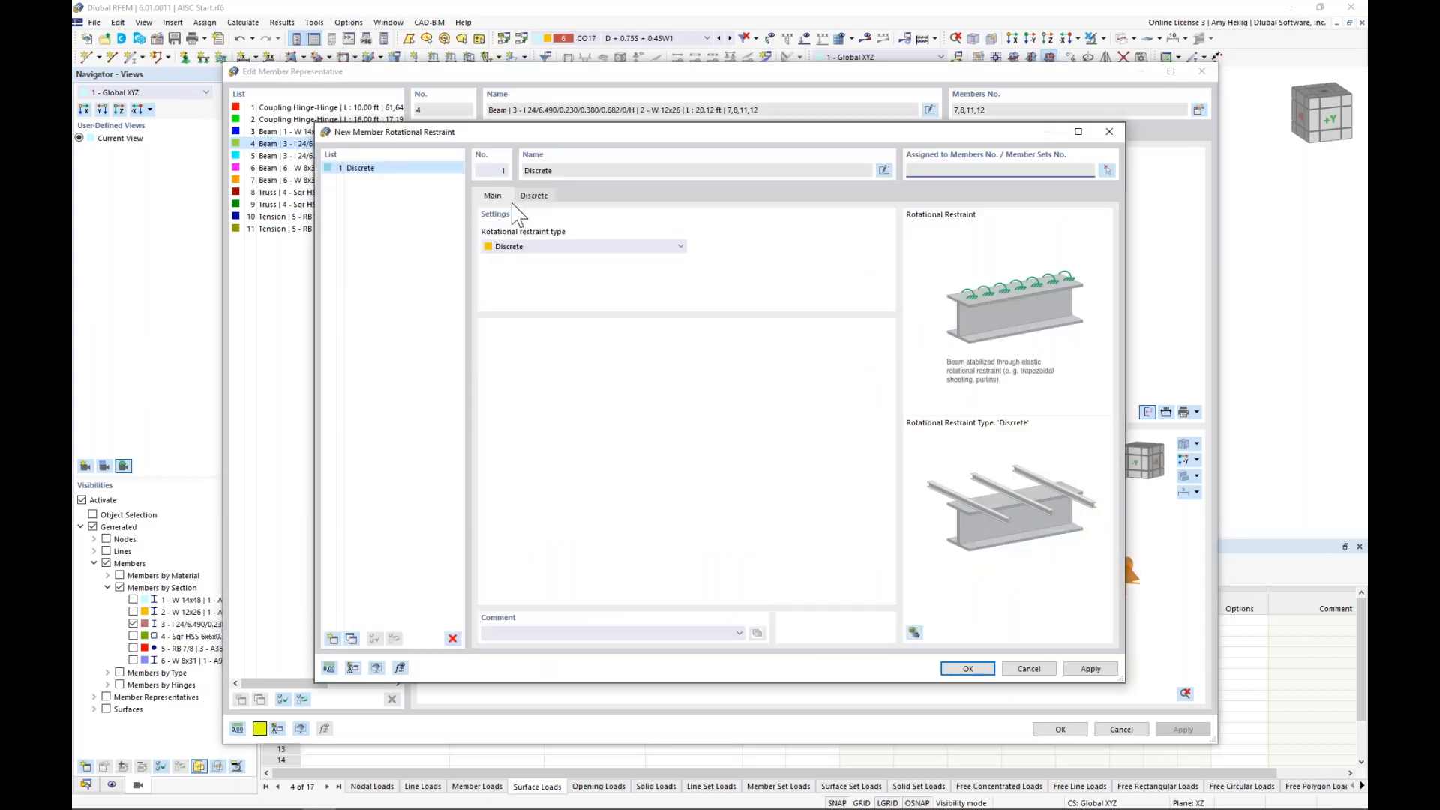
left_click(528, 196)
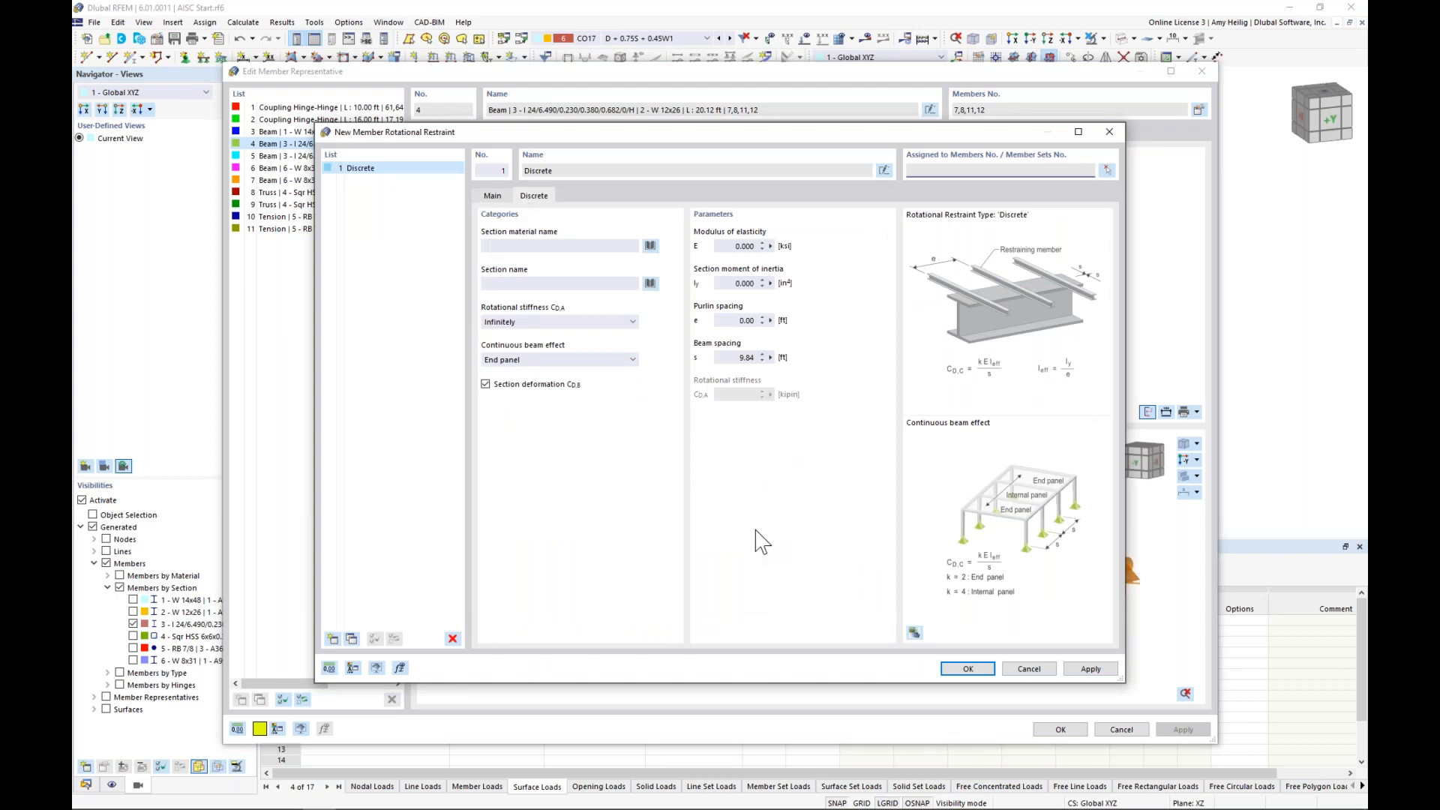
left_click(1028, 670)
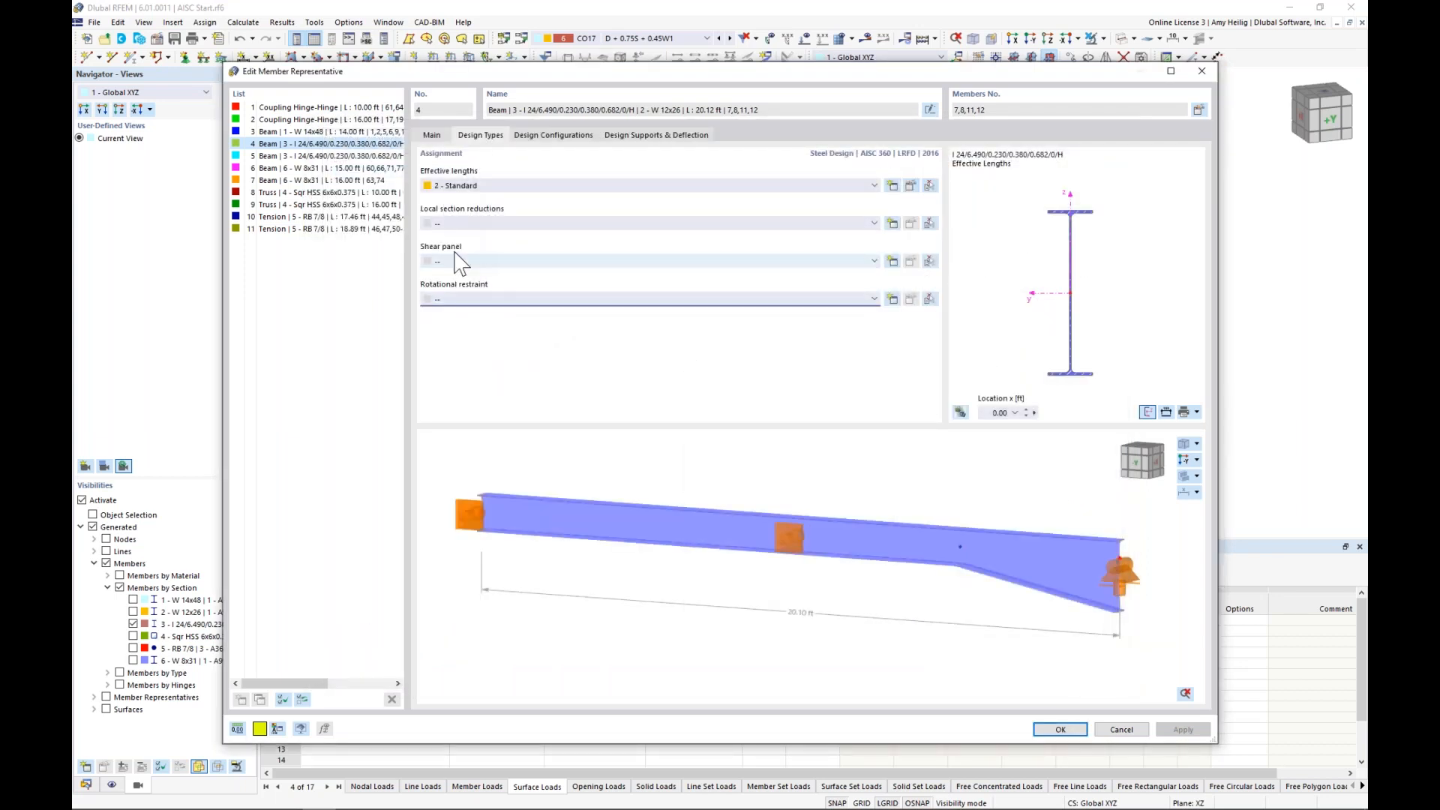
Step: Examine the default strength configuration's main and stability settings and the default serviceability configuration's deflection limits without changing them
left_click(563, 135)
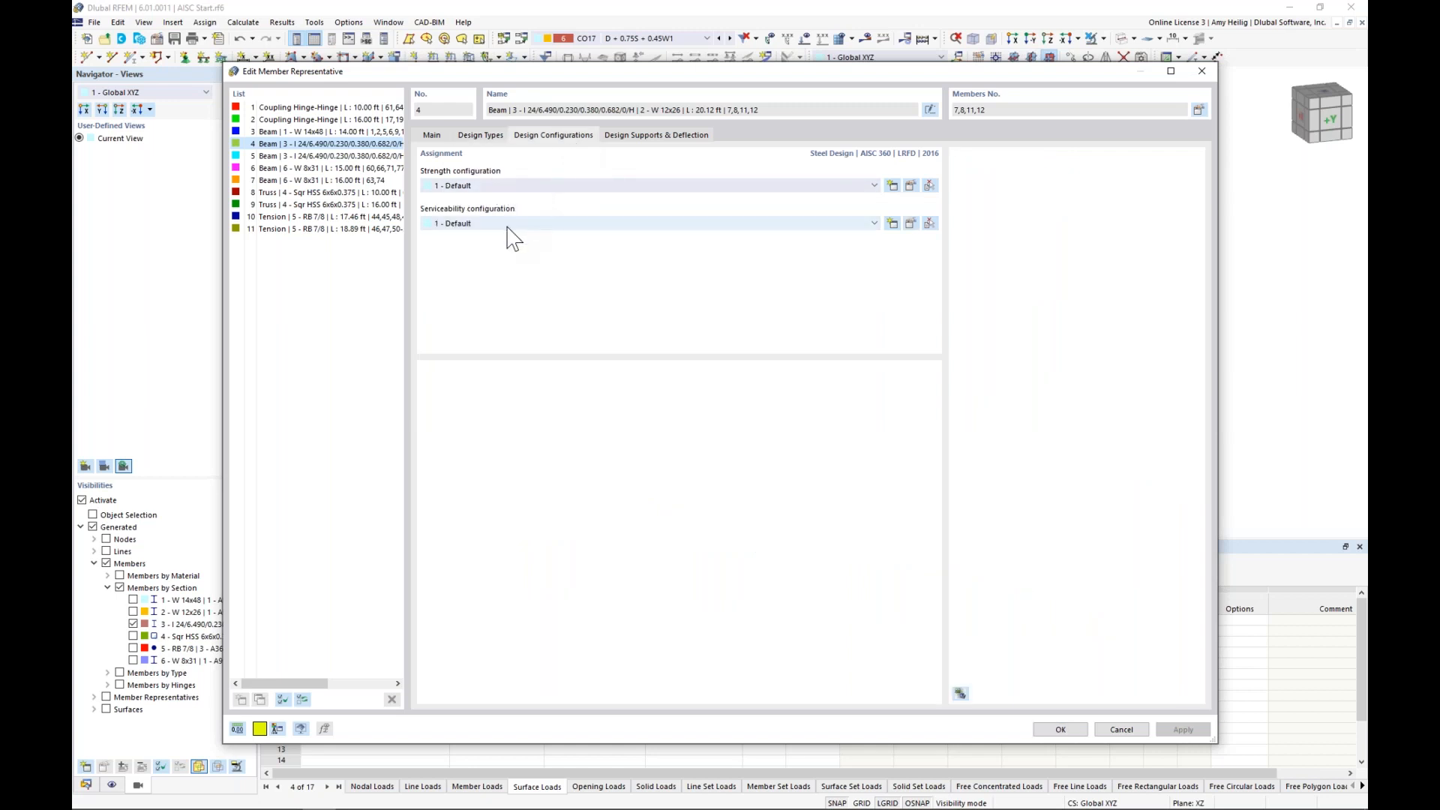
left_click(912, 186)
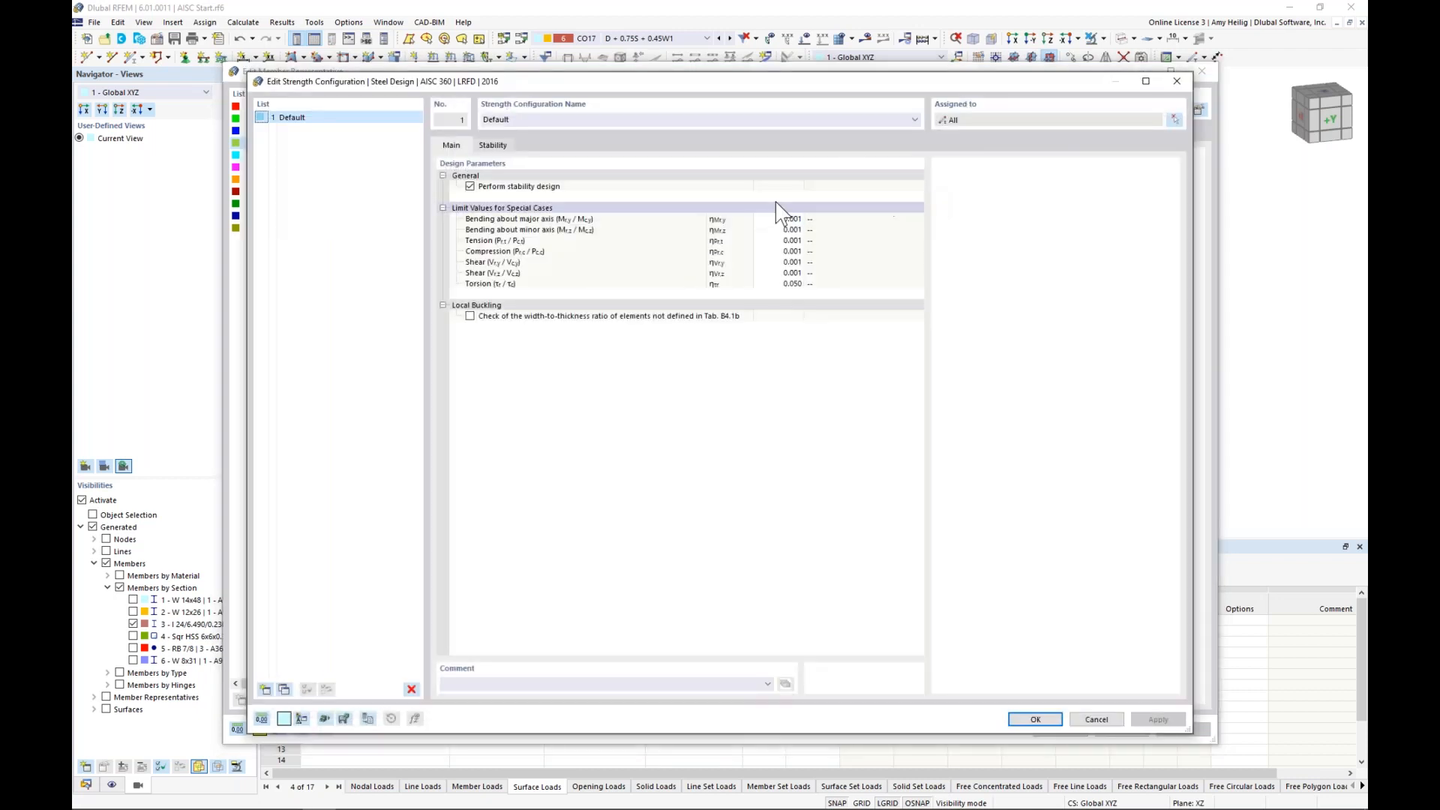
left_click(508, 147)
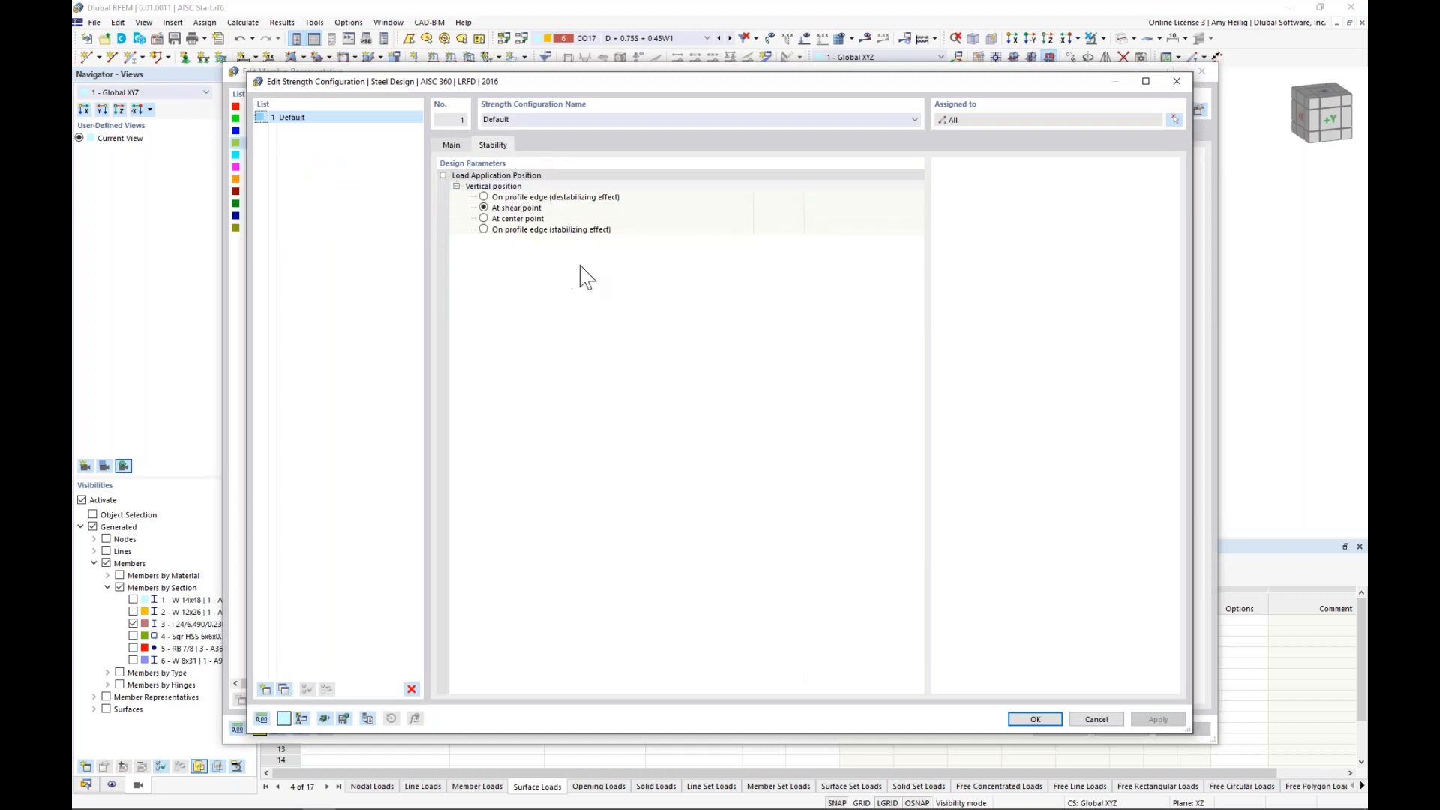
left_click(1094, 720)
left_click(911, 224)
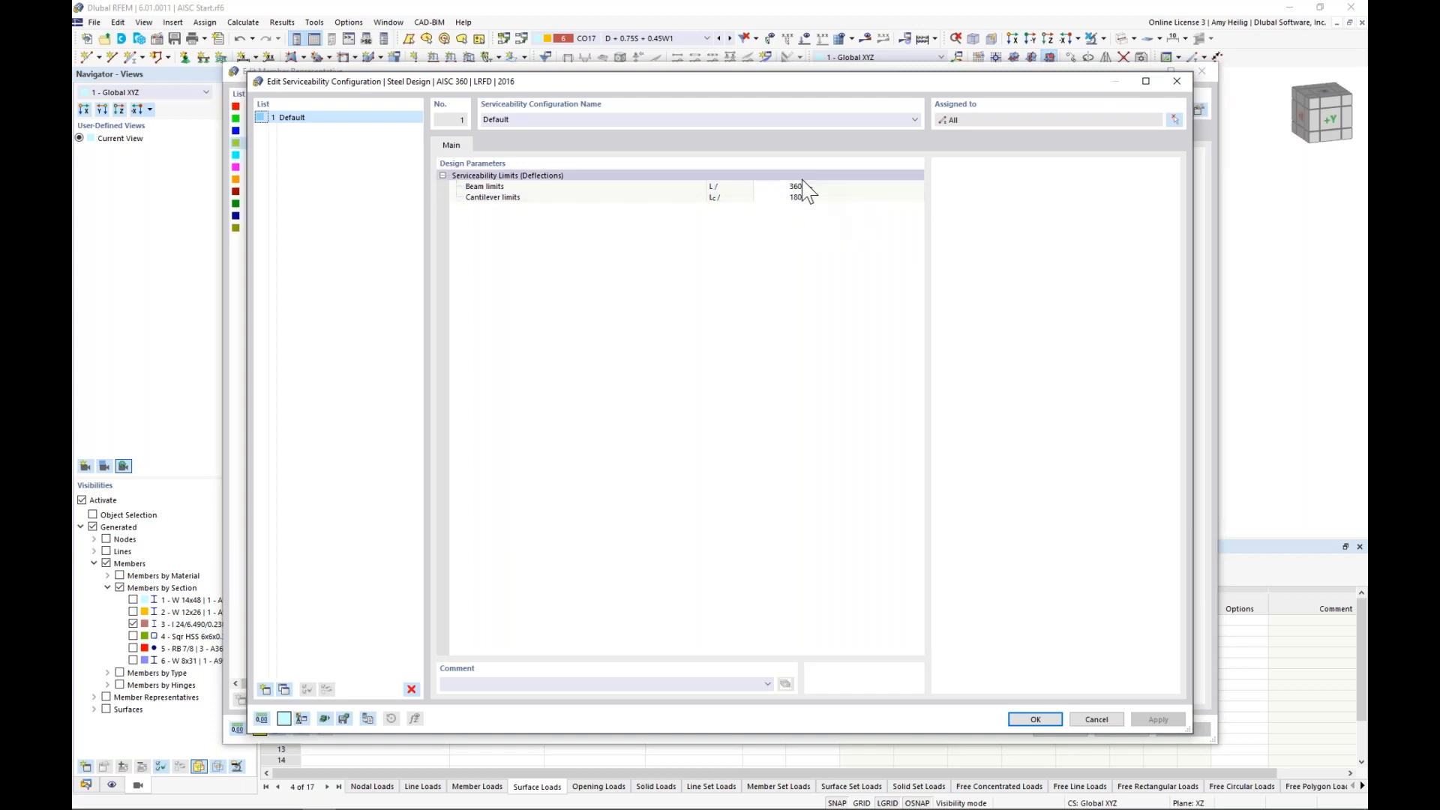
left_click(1086, 721)
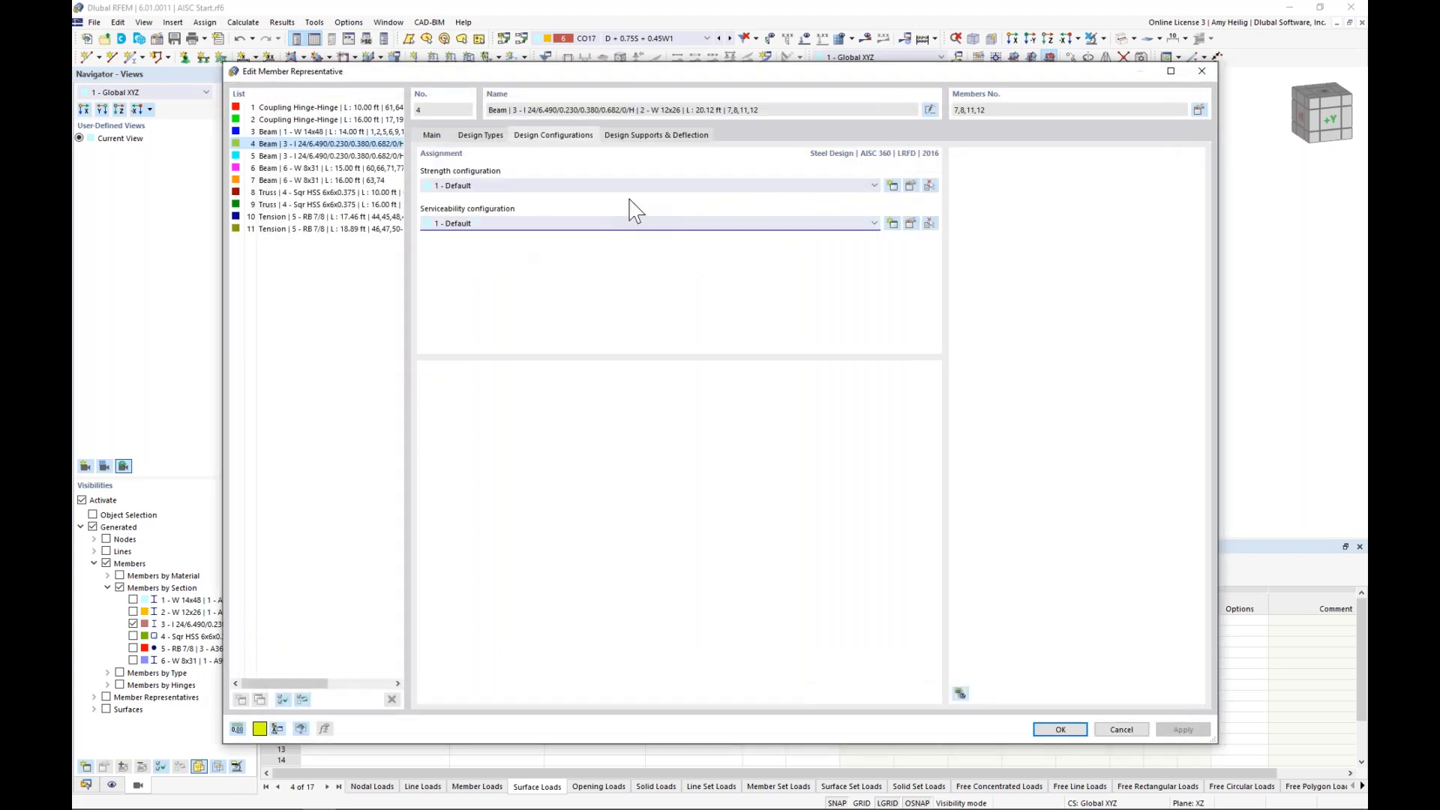
Step: Review the inner-frame beams' design supports and deflection settings, and accept the member representative
left_click(660, 137)
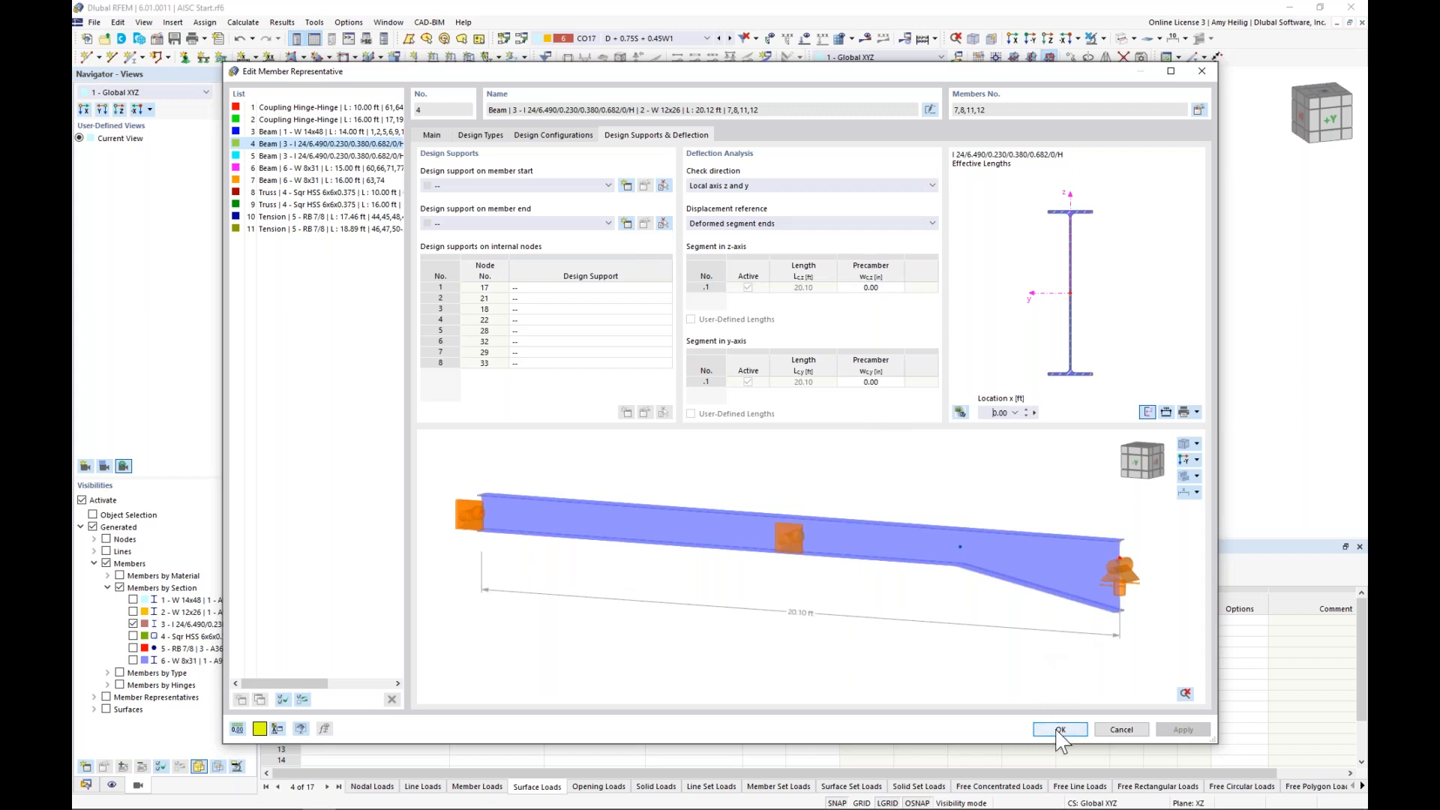
key("Escape")
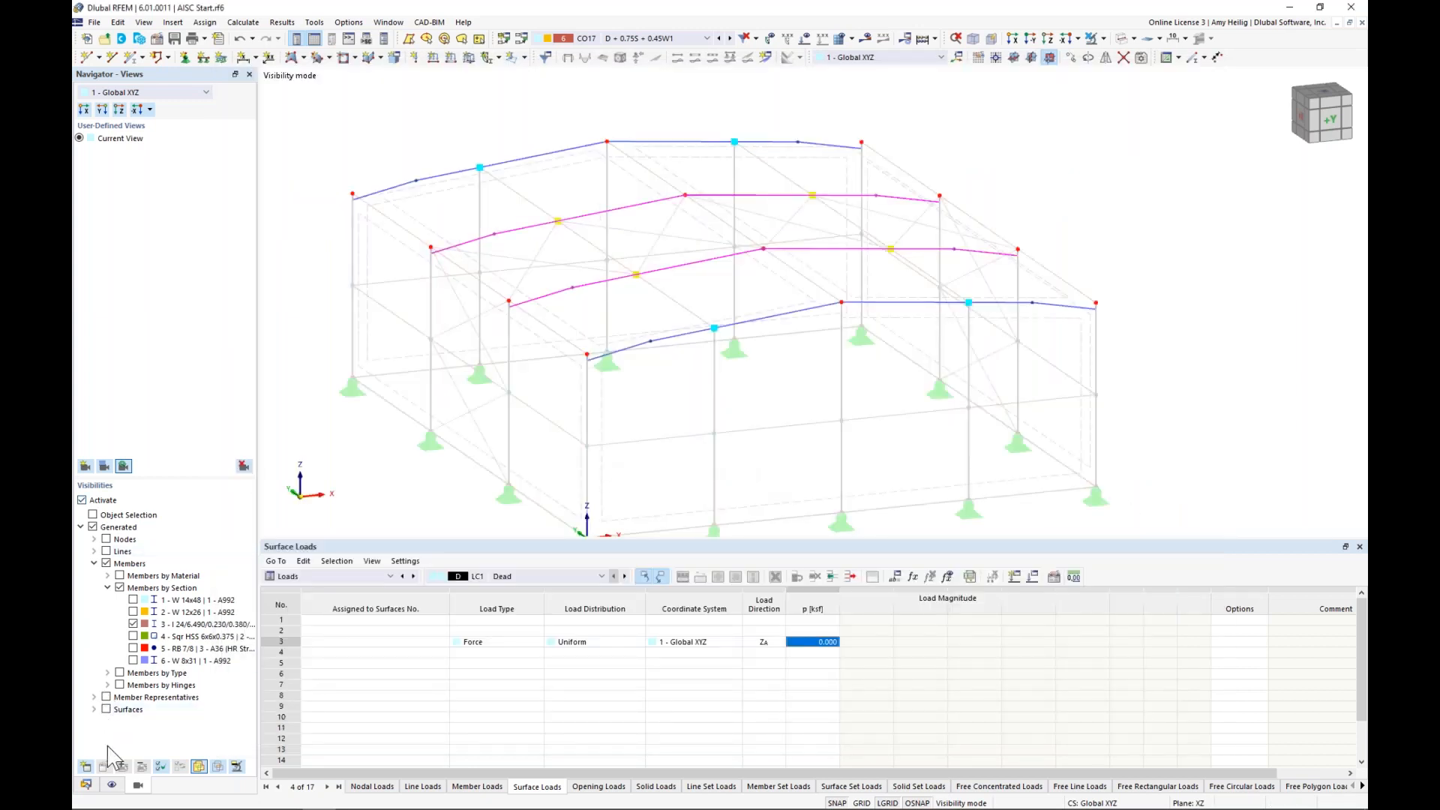
Step: Display the member effective lengths with their nodal supports on the model, and hide their descriptions
left_click(110, 785)
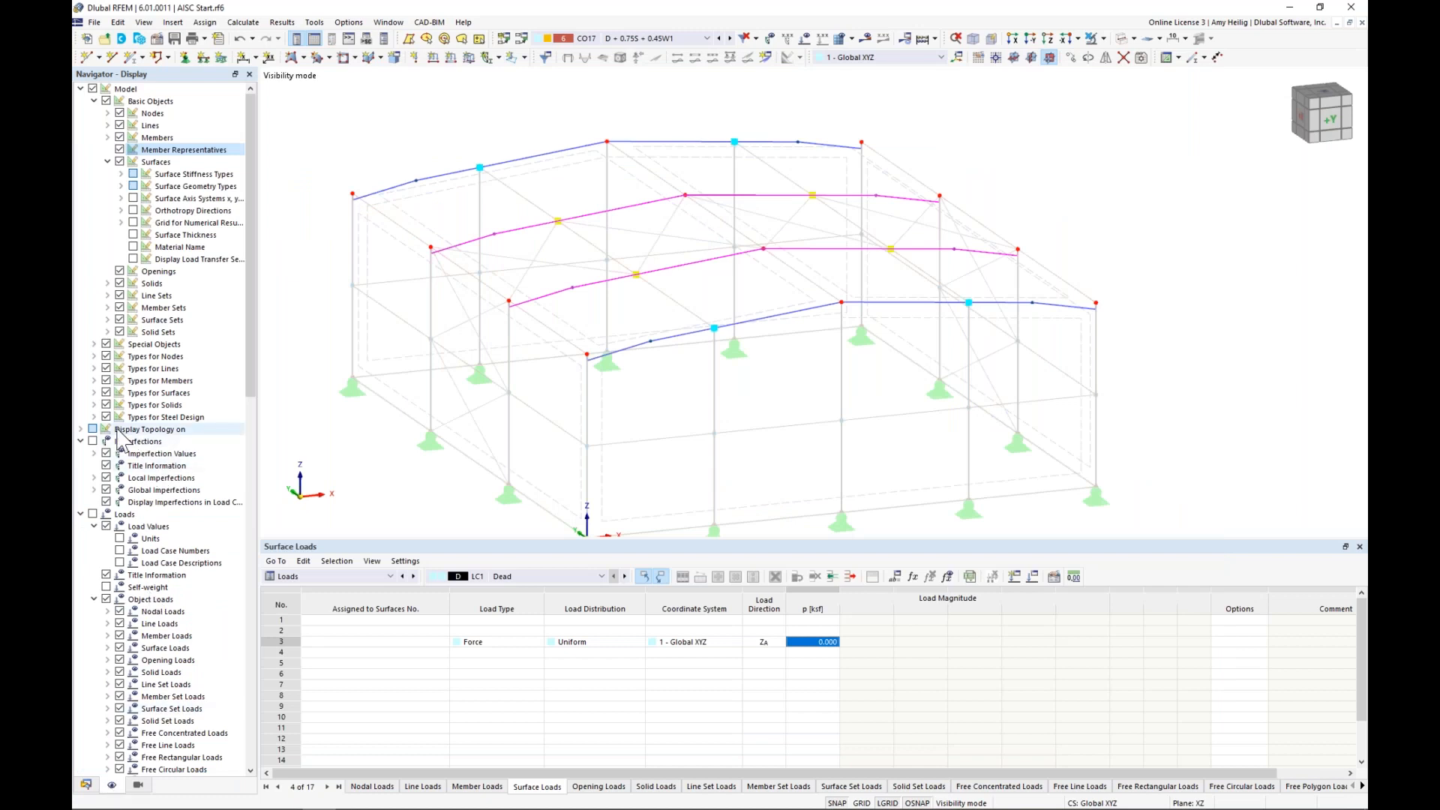
left_click(94, 417)
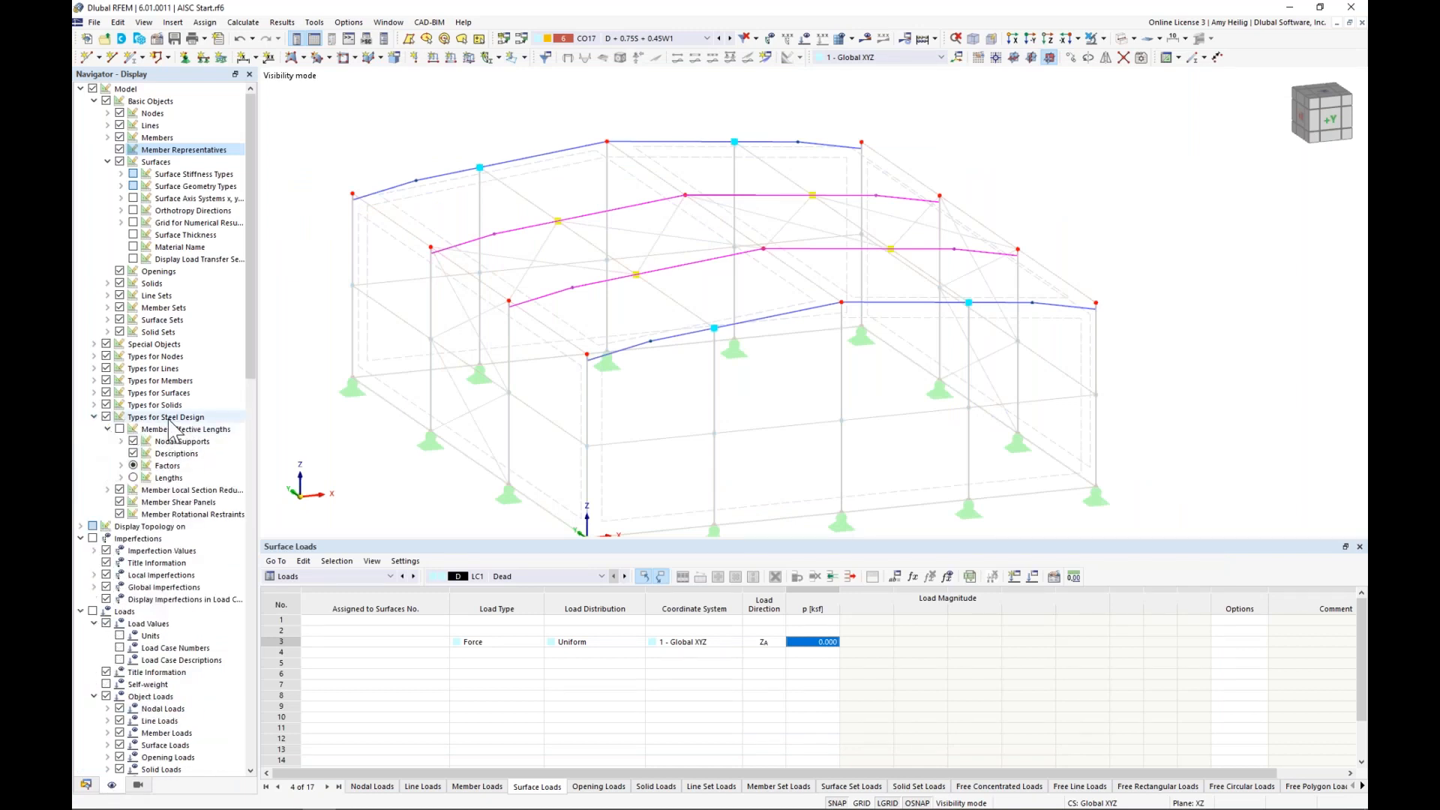
left_click(119, 431)
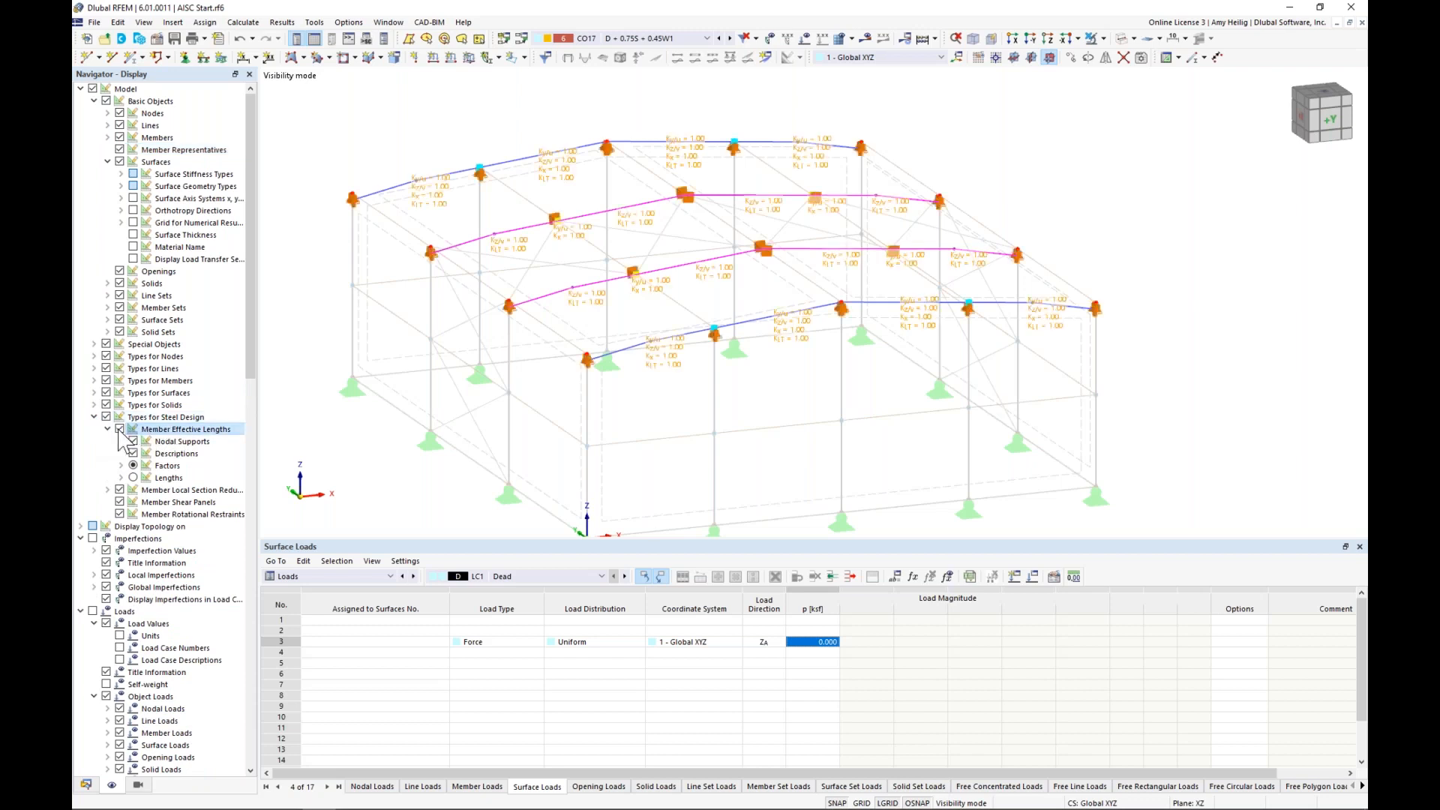
left_click(120, 441)
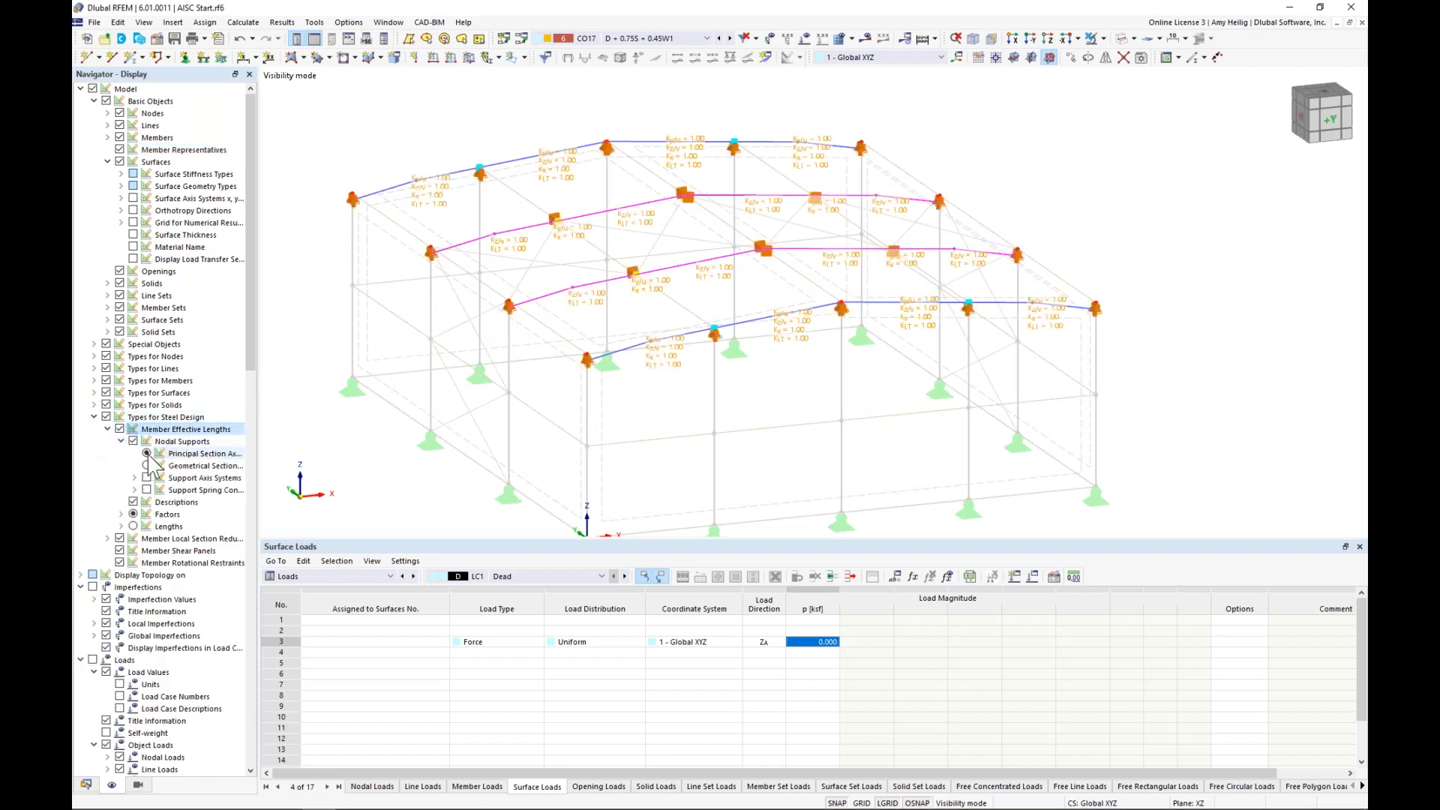
left_click(133, 502)
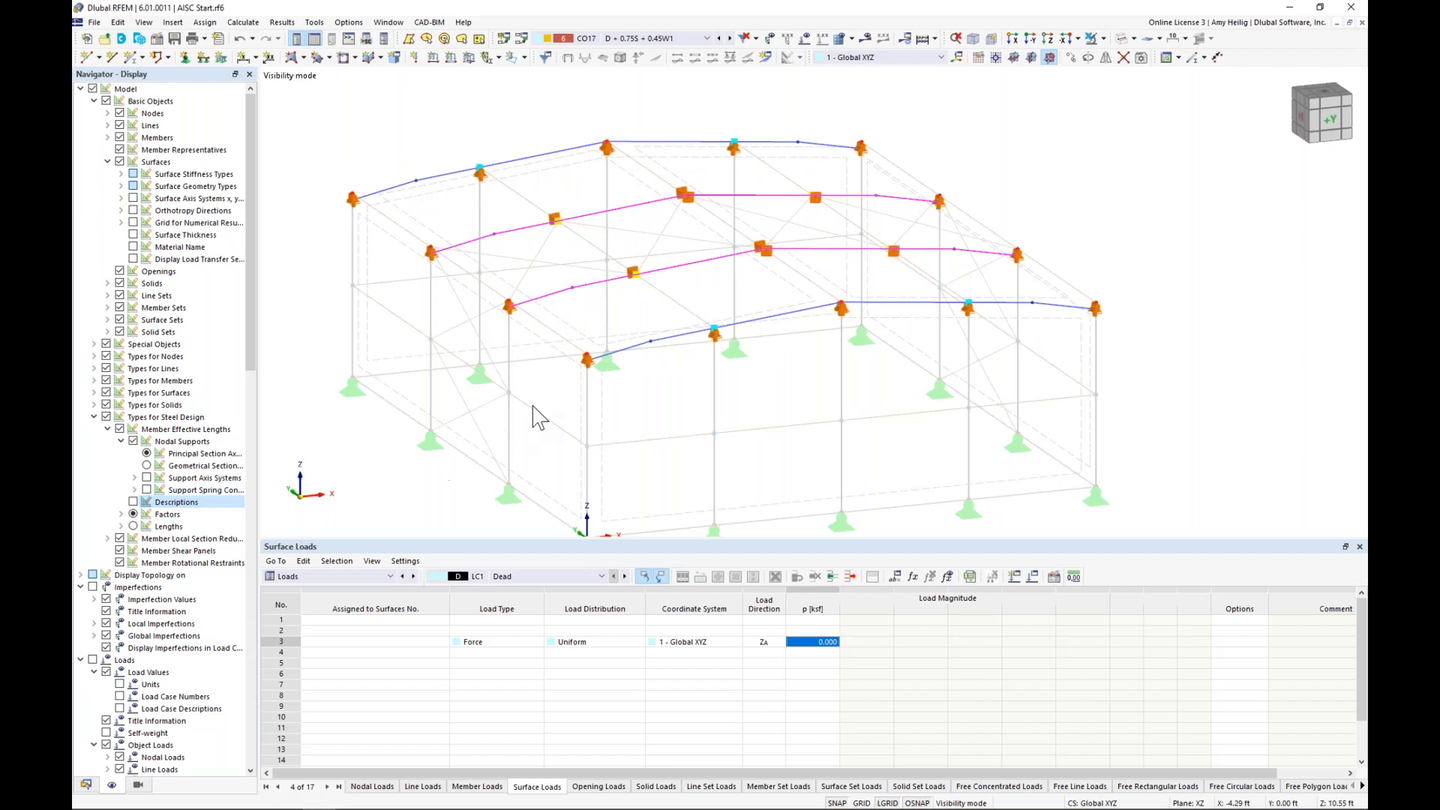
middle_click_drag(623, 401, 858, 379, "ctrl")
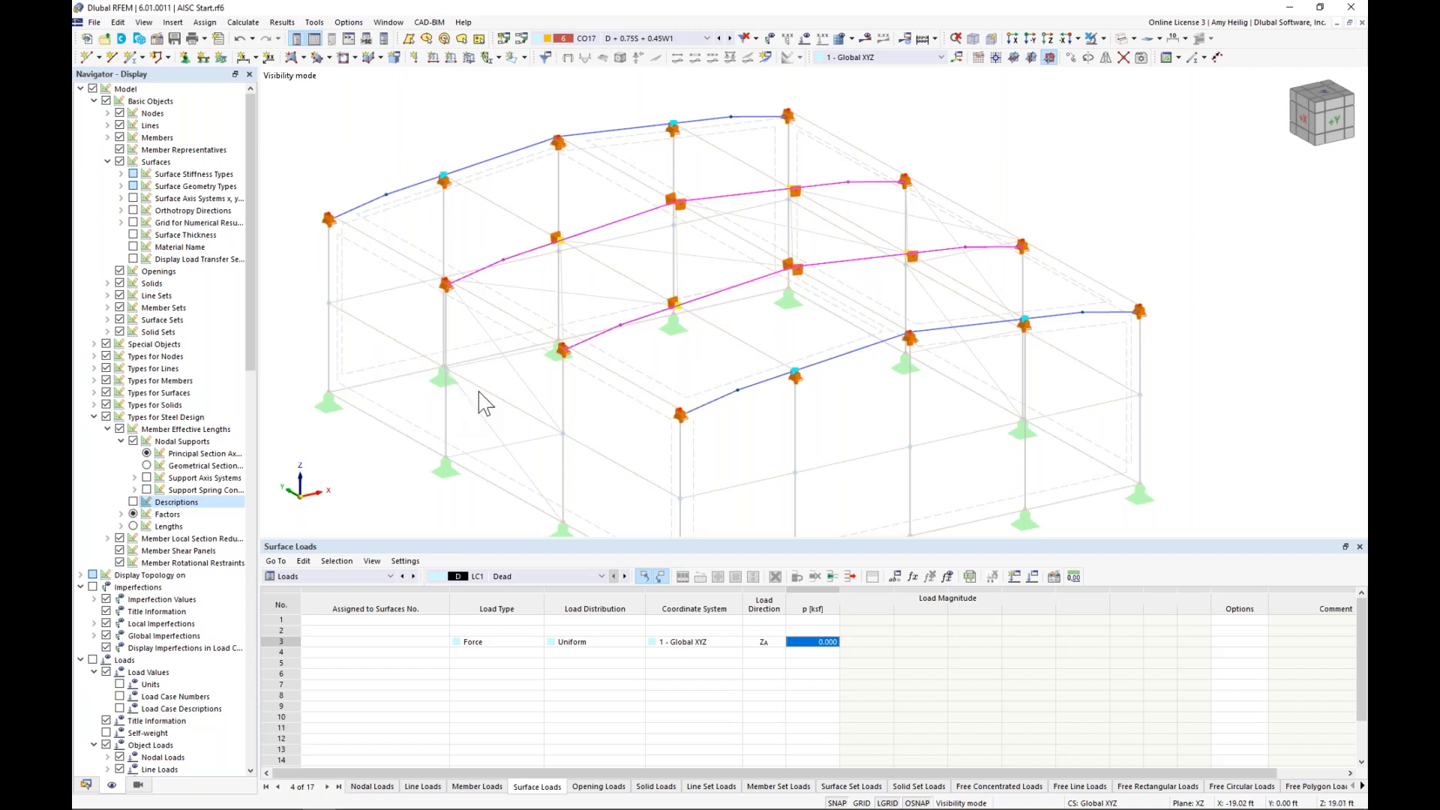
scroll(498, 331, "down", 2)
Step: In the Steel Design input data, set the limit state type of the Section 2.4 (ASD) design situation to Serviceability limit state
left_click(377, 576)
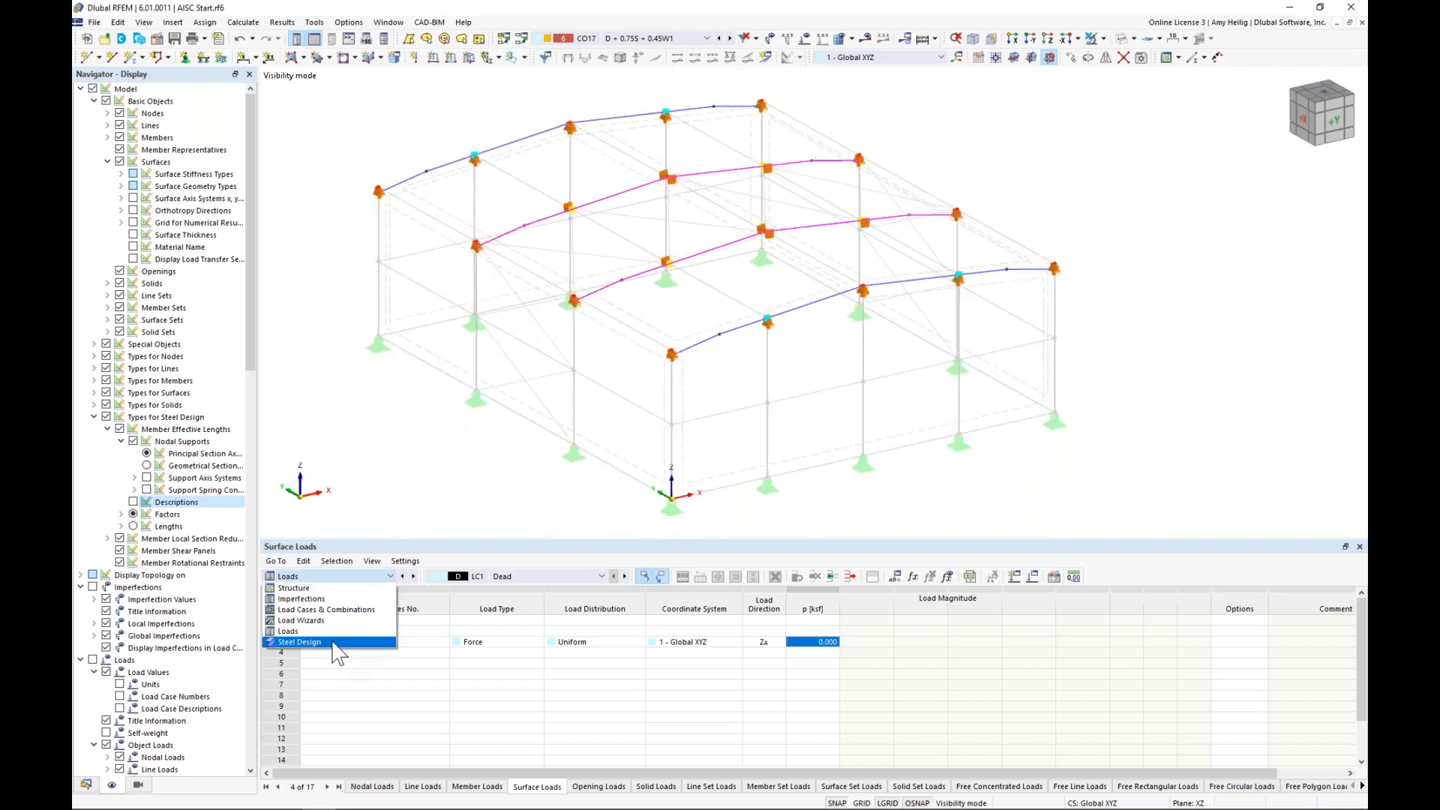
left_click(333, 643)
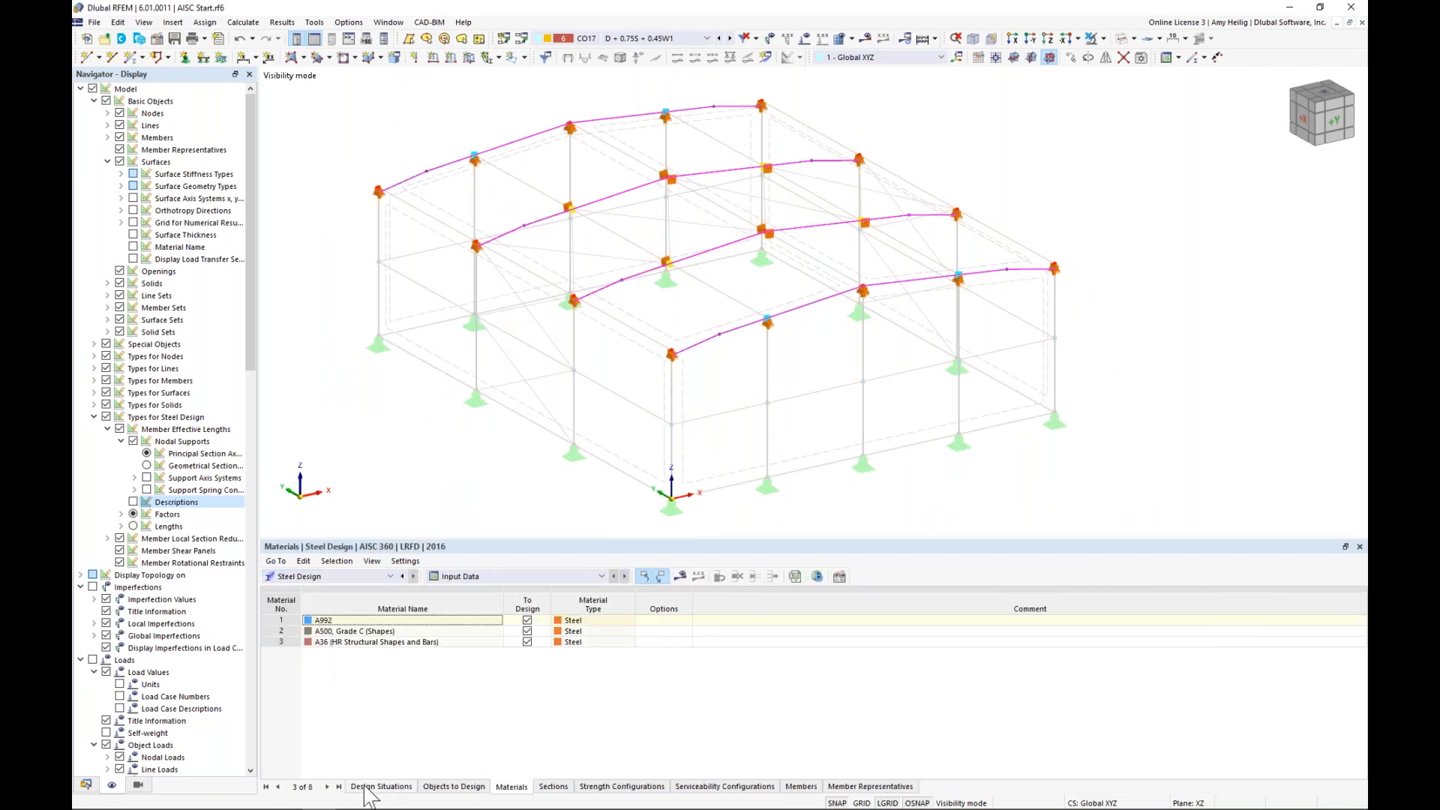
left_click(368, 787)
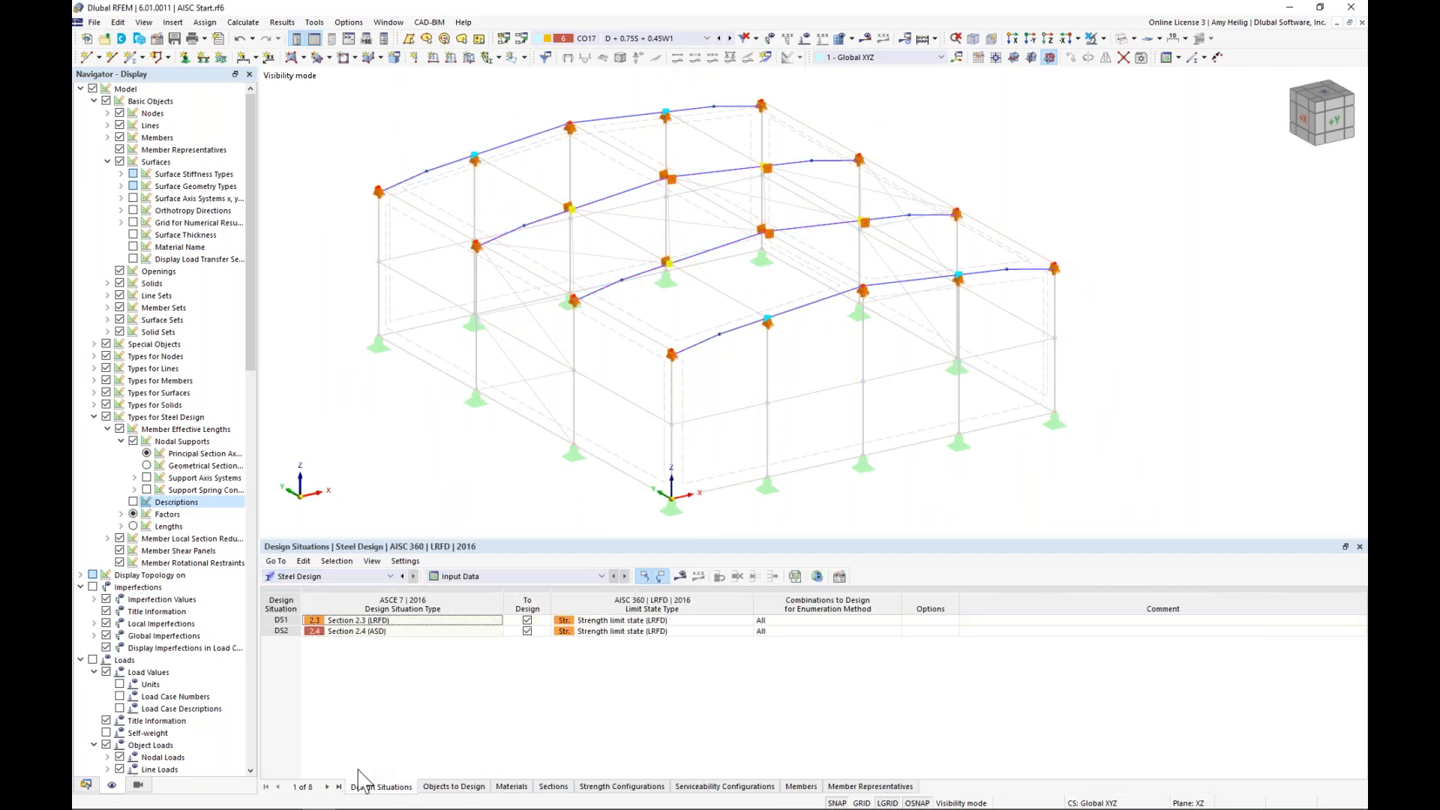
left_click(409, 631)
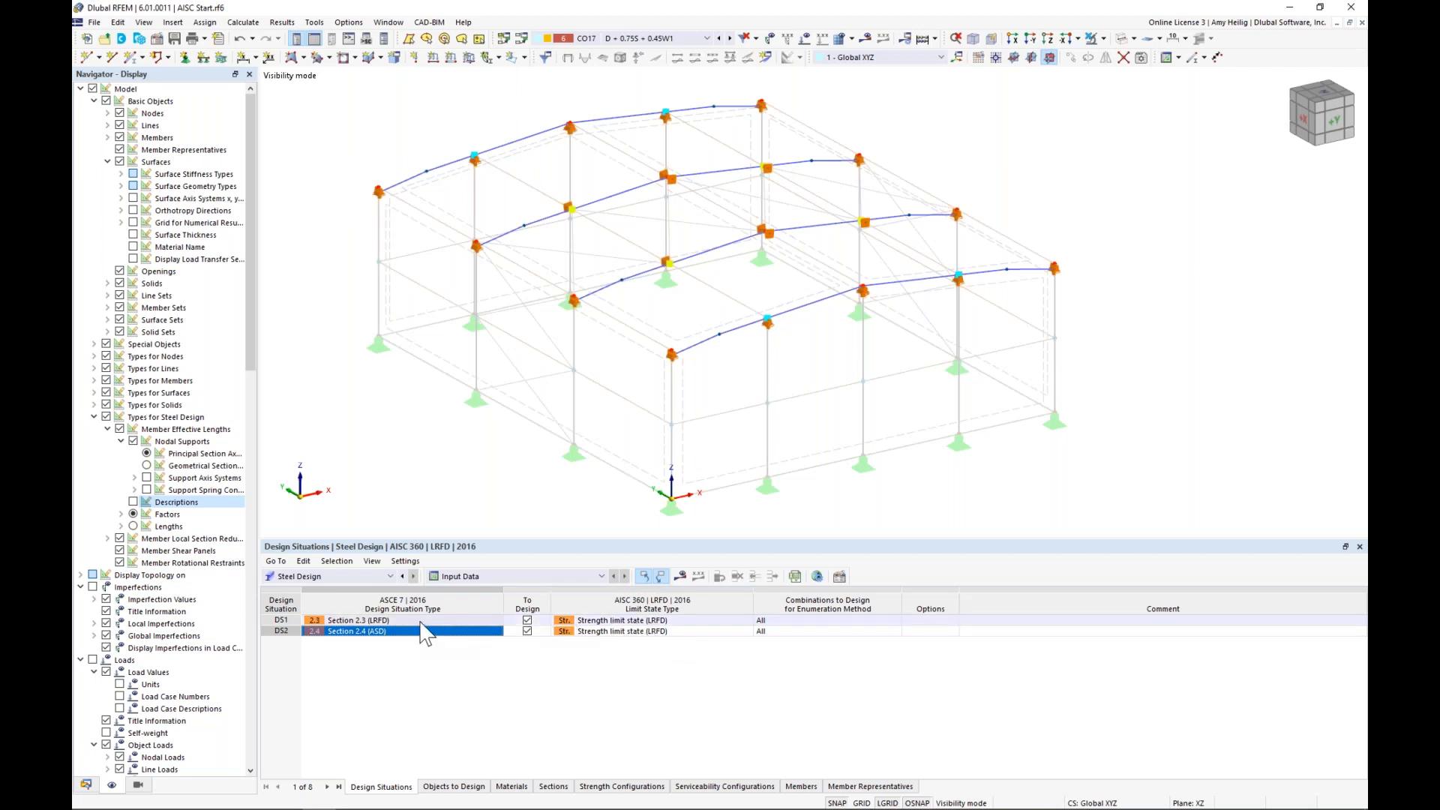
left_click(652, 632)
left_click(747, 633)
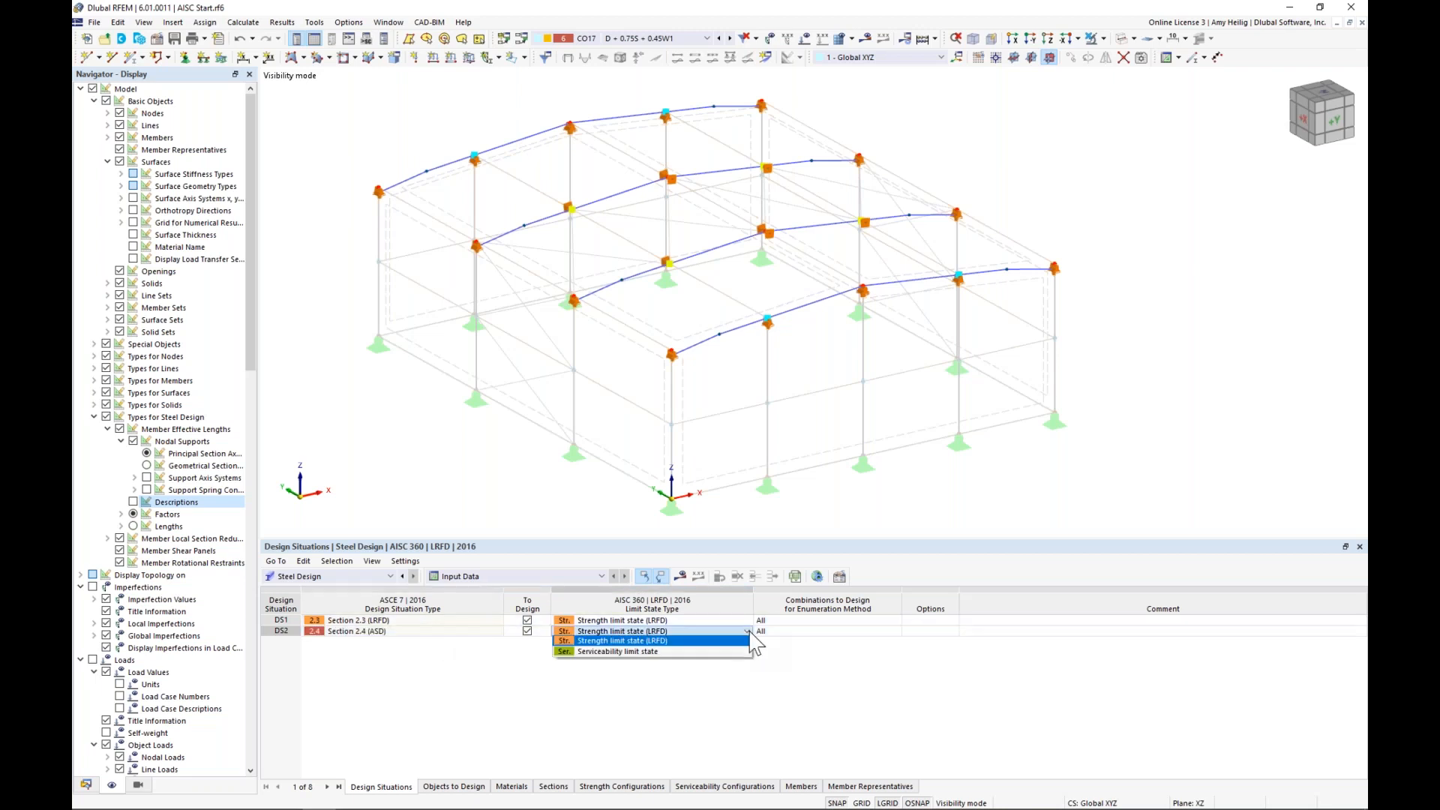
left_click(725, 651)
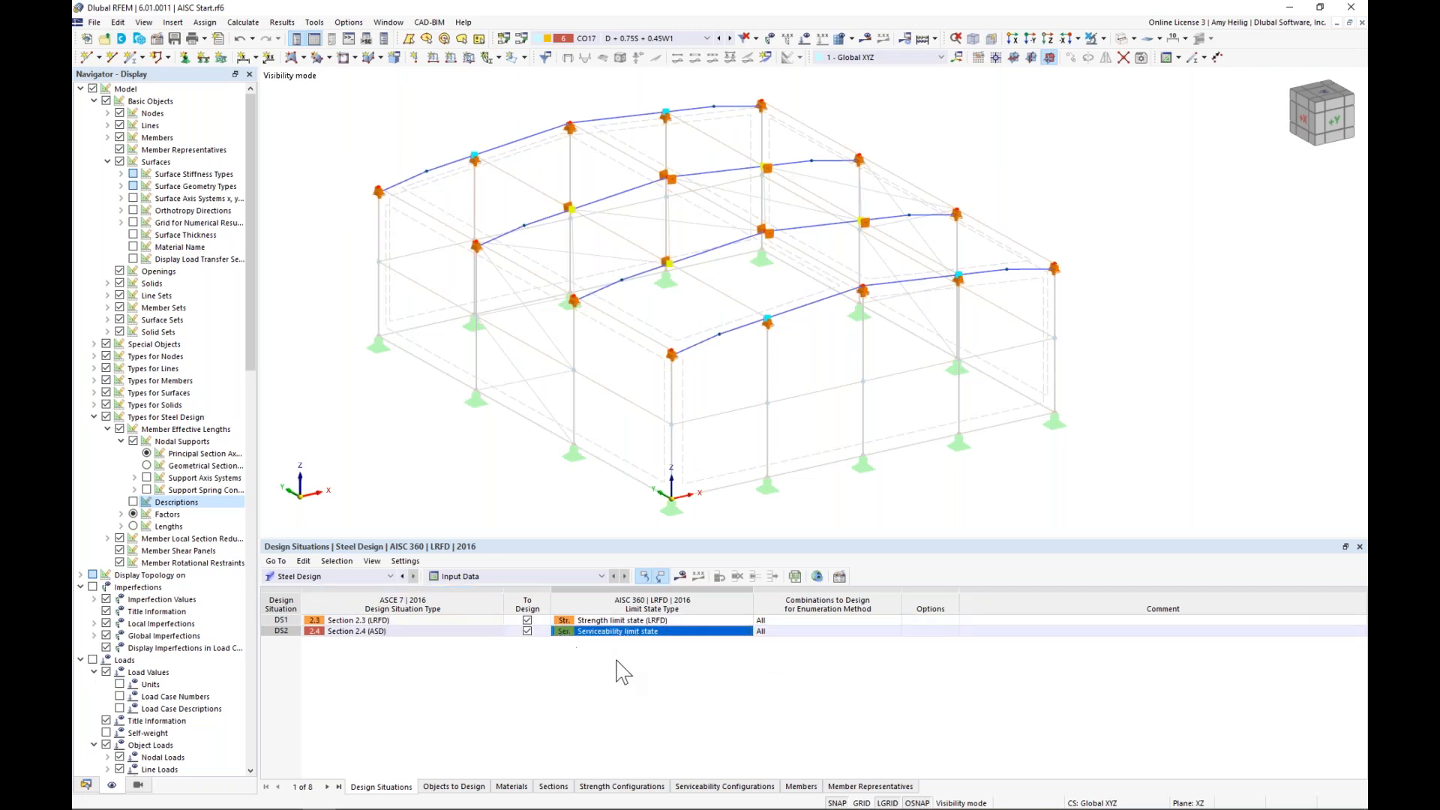
Step: Replace the design-all setting for members and member representatives with only the tapered roof beams 3,4,7,8,11,12,15,16 as objects to design
left_click(454, 786)
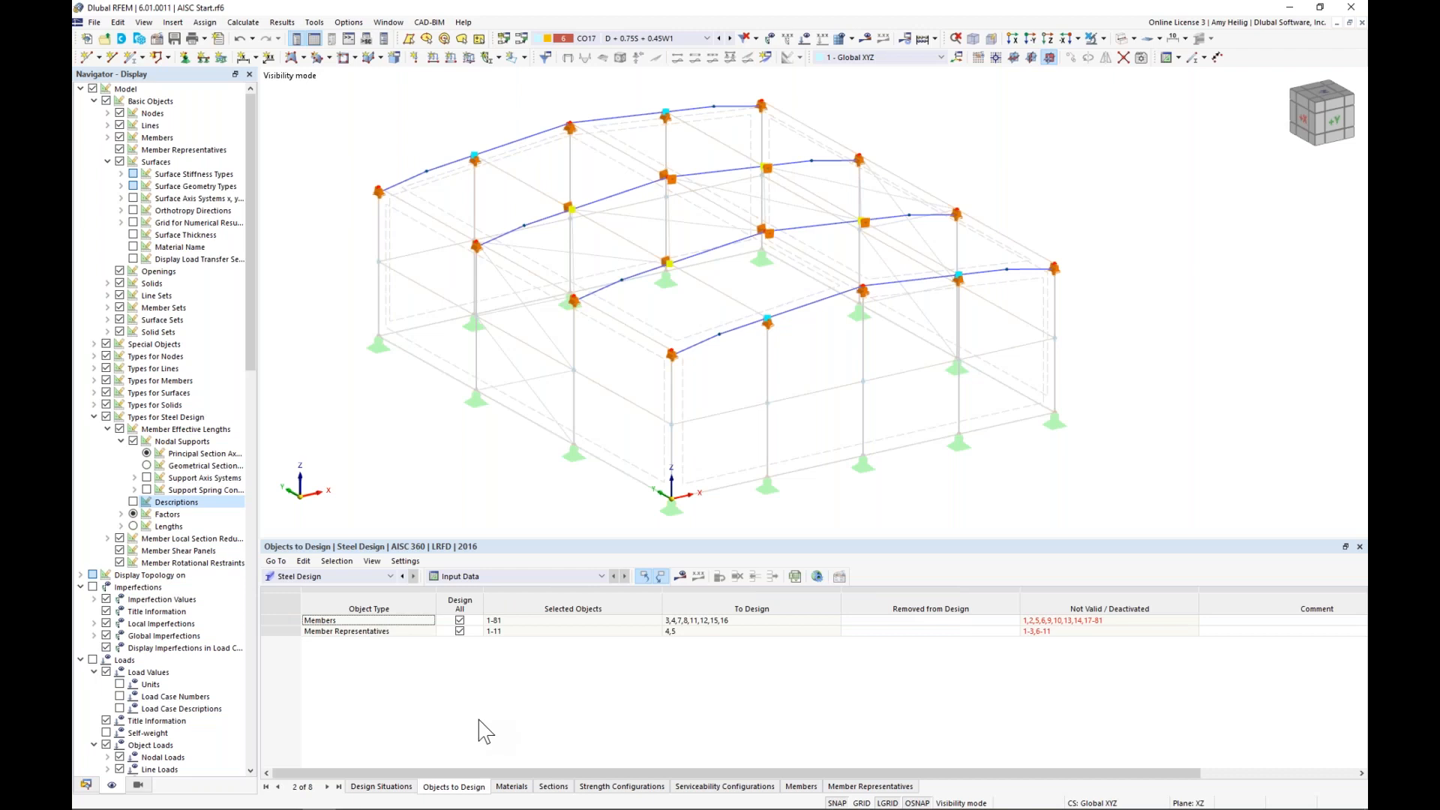
left_click(460, 621)
left_click(459, 631)
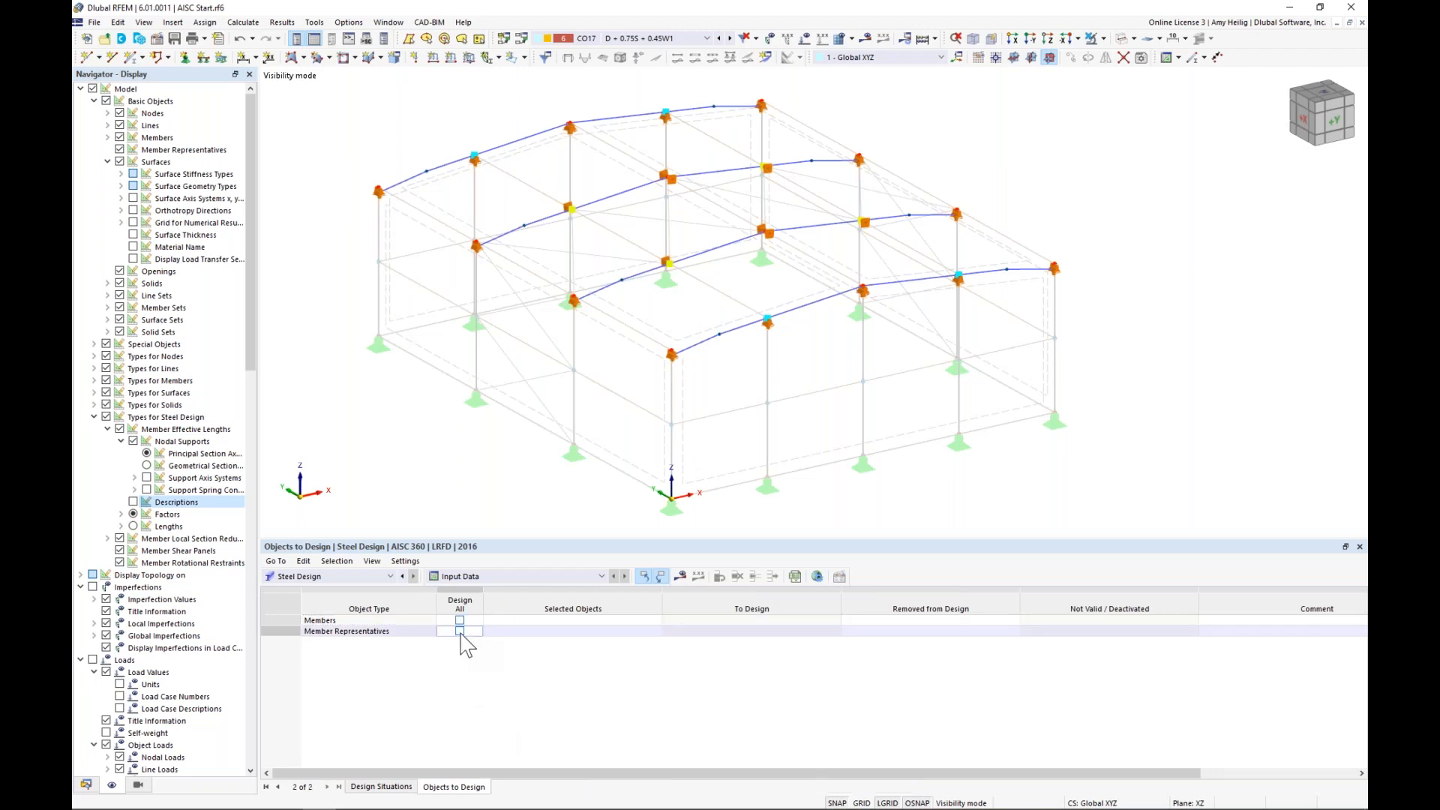
left_click(551, 621)
left_click(655, 620)
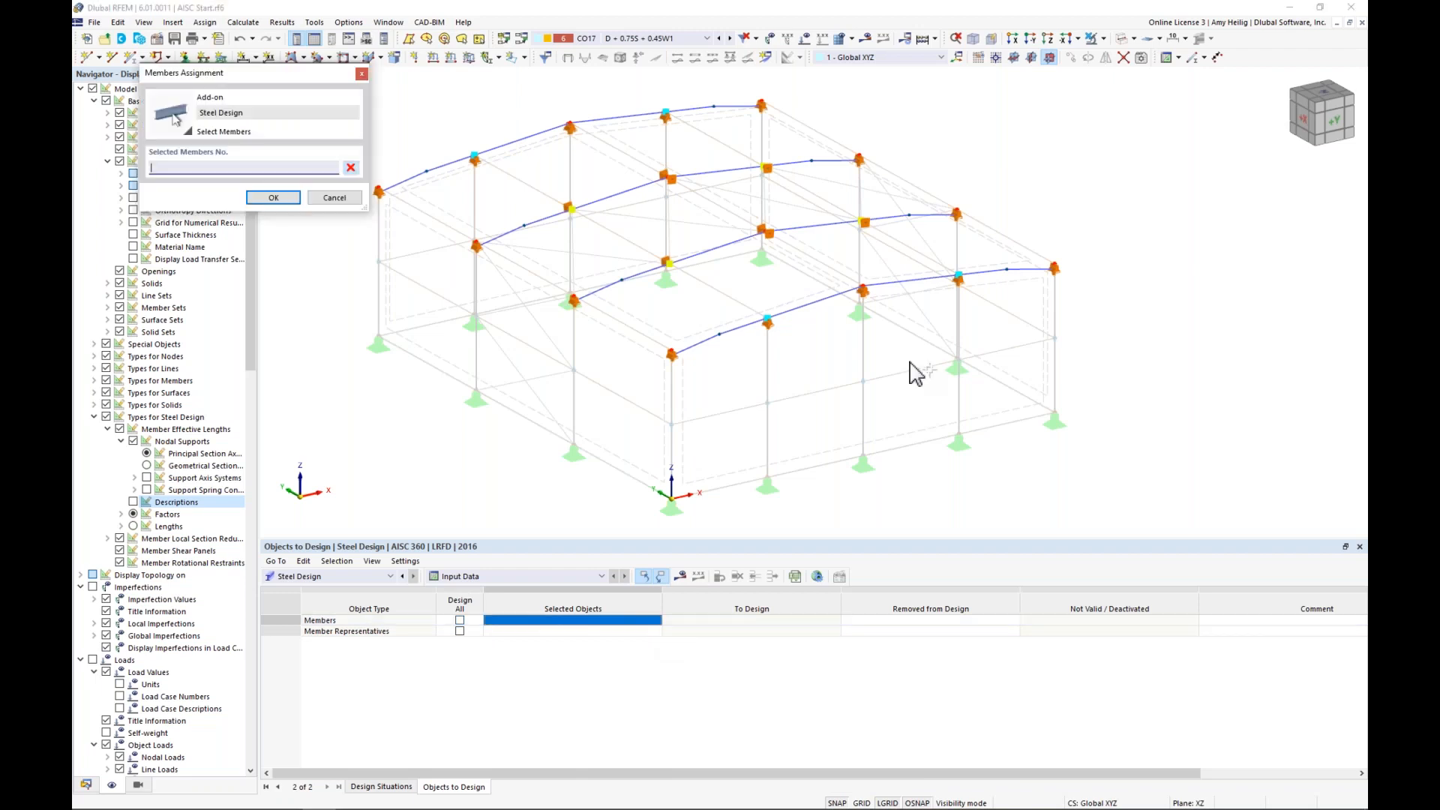
left_click_drag(938, 362, 506, 105)
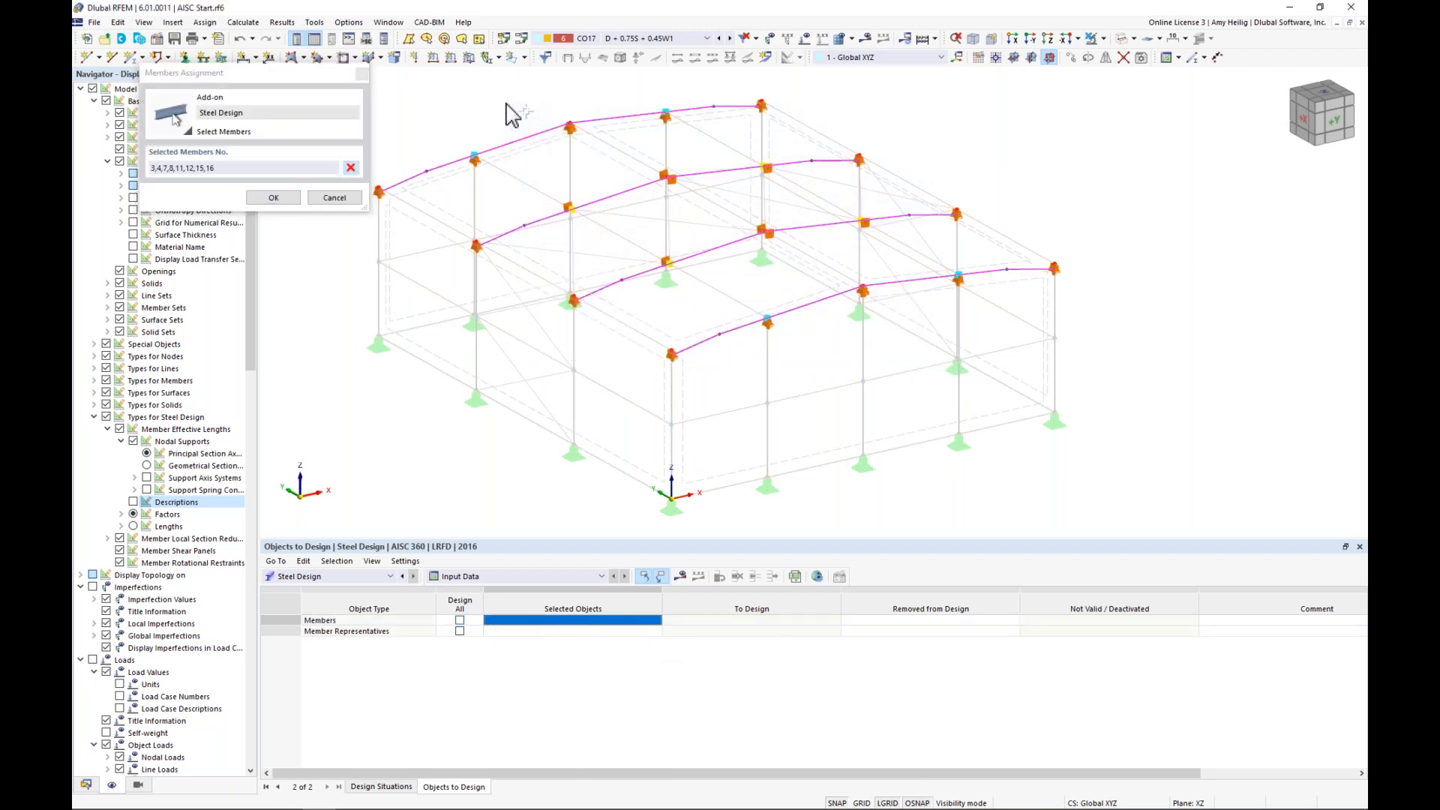
left_click(273, 197)
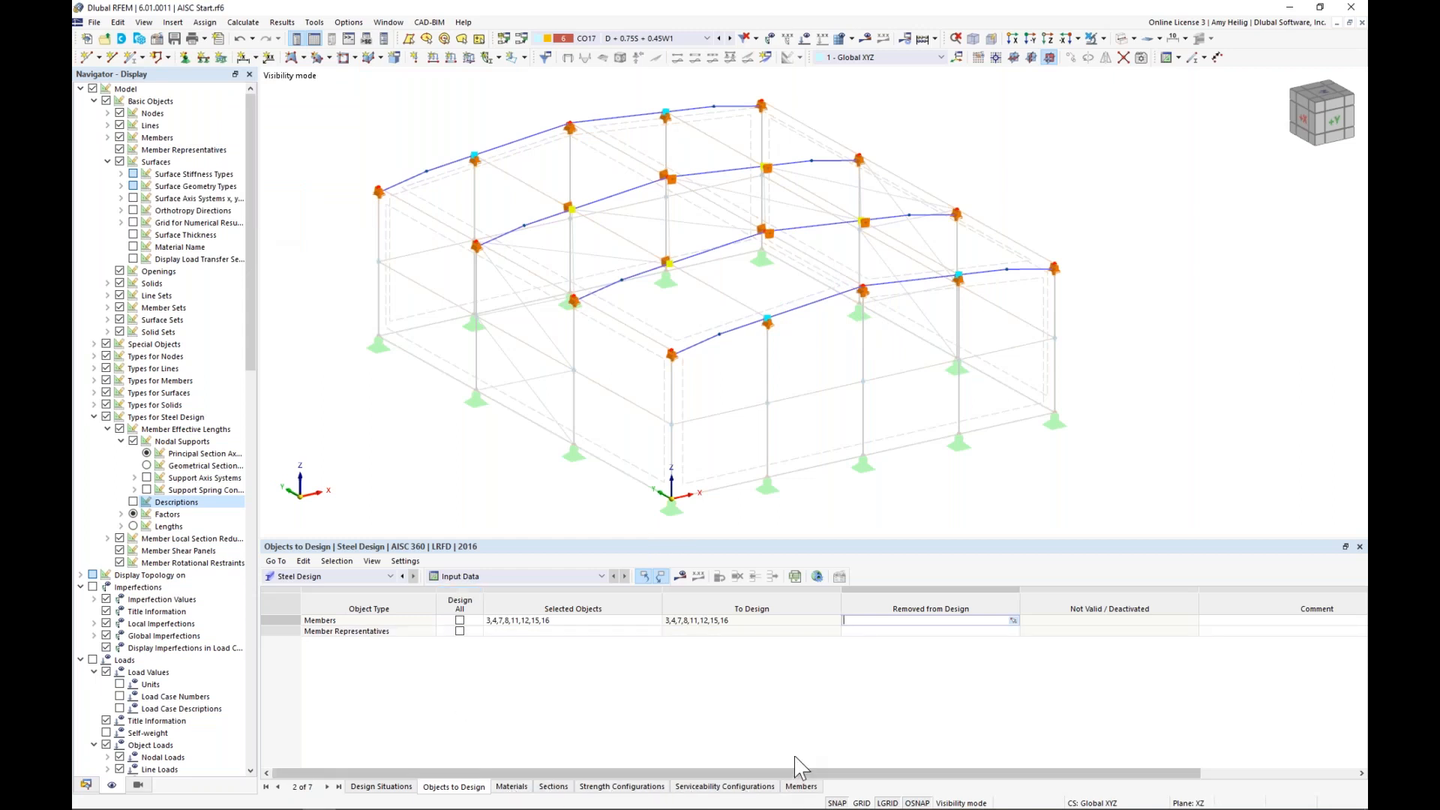
left_click(505, 788)
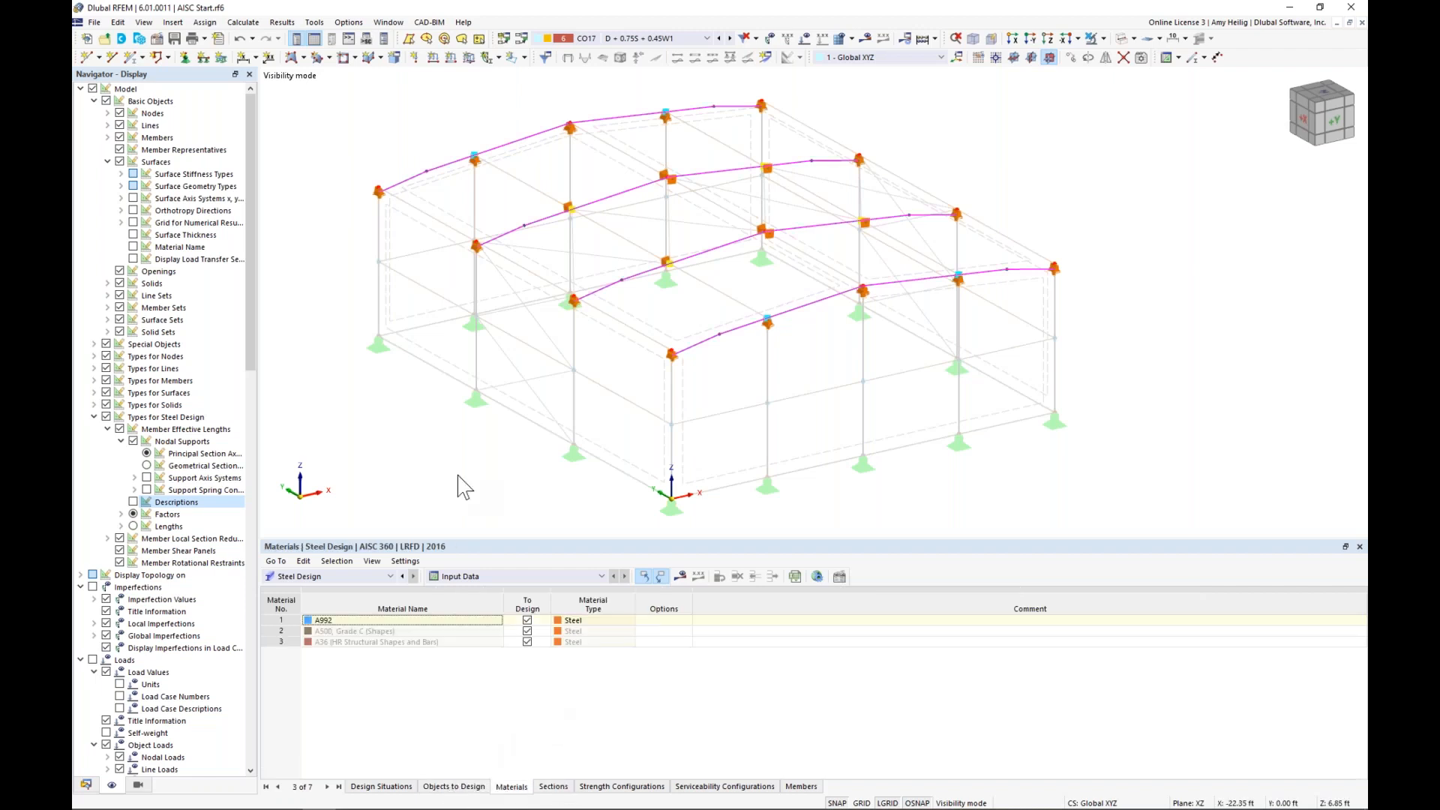
Step: Leave visibility mode to show the full model, and hide the member representatives and member effective lengths
left_click(1095, 55)
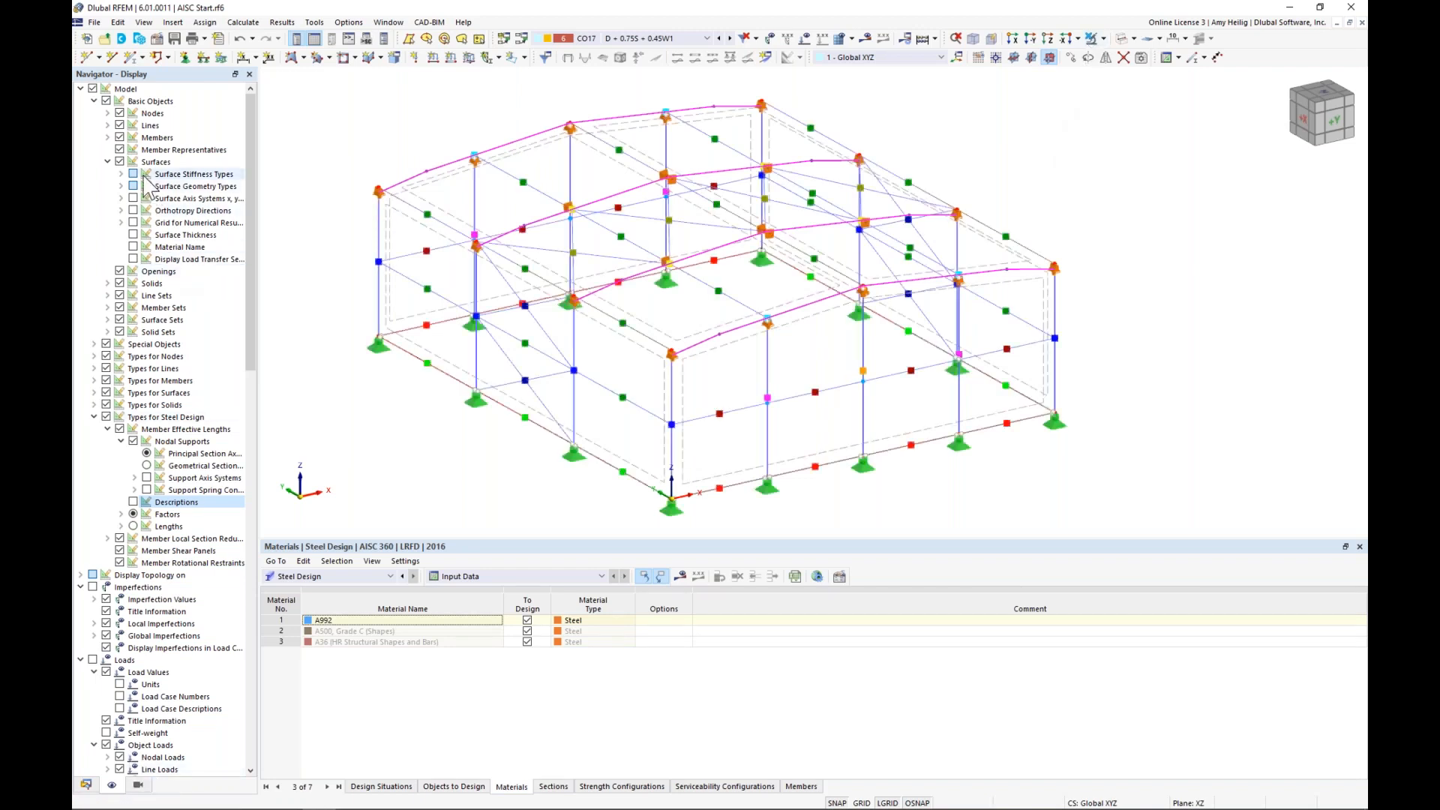
left_click(107, 161)
left_click(119, 150)
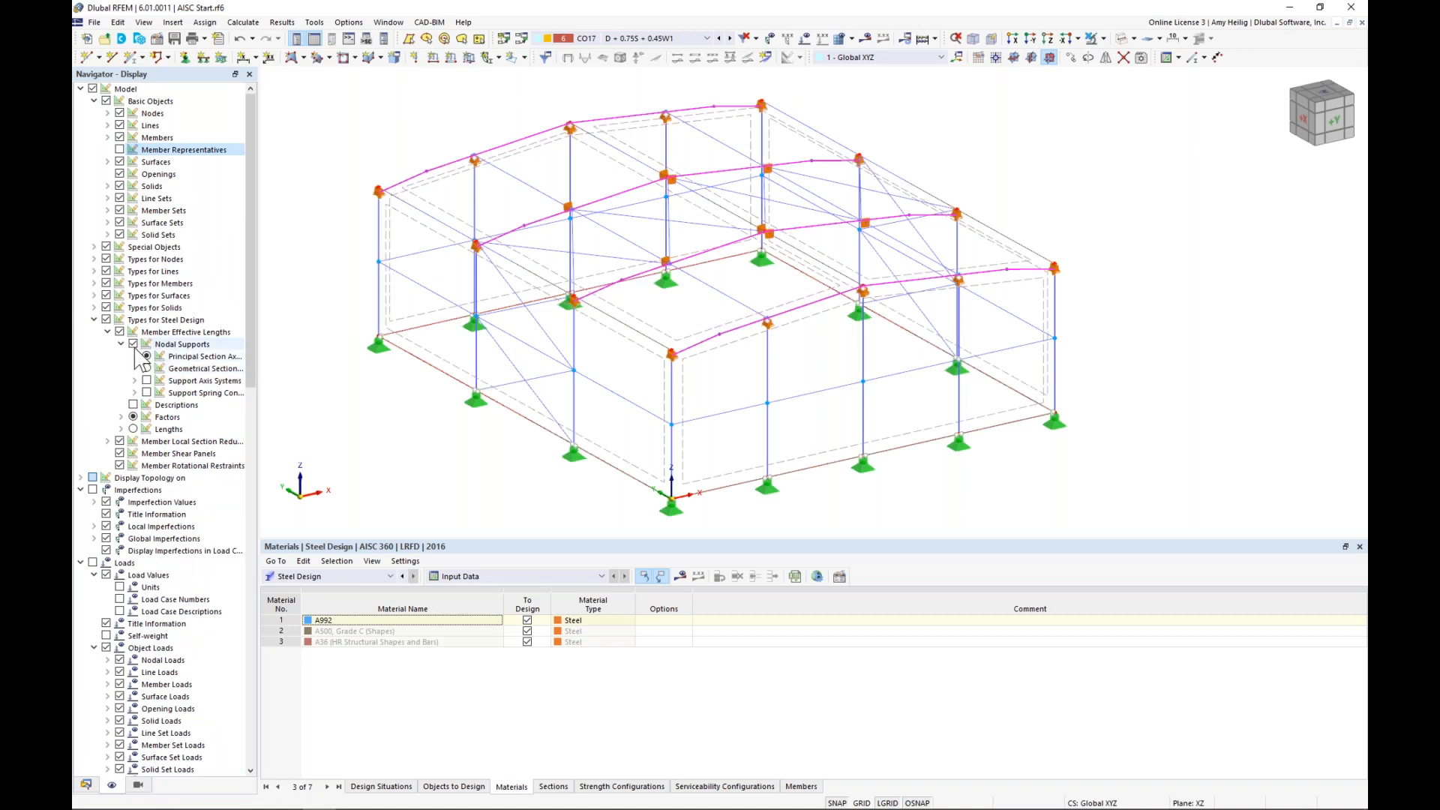
left_click(119, 332)
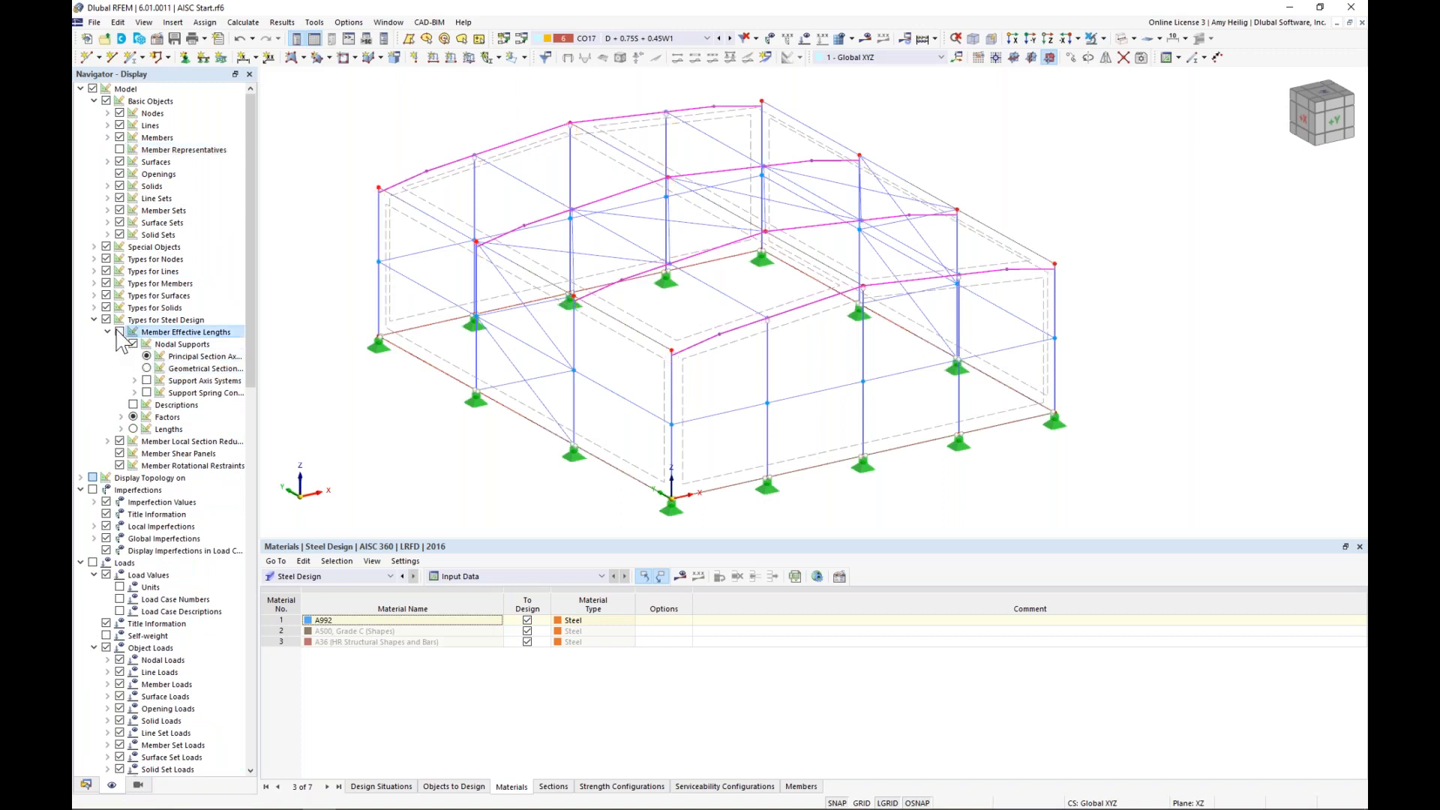
left_click(121, 344)
left_click(94, 320)
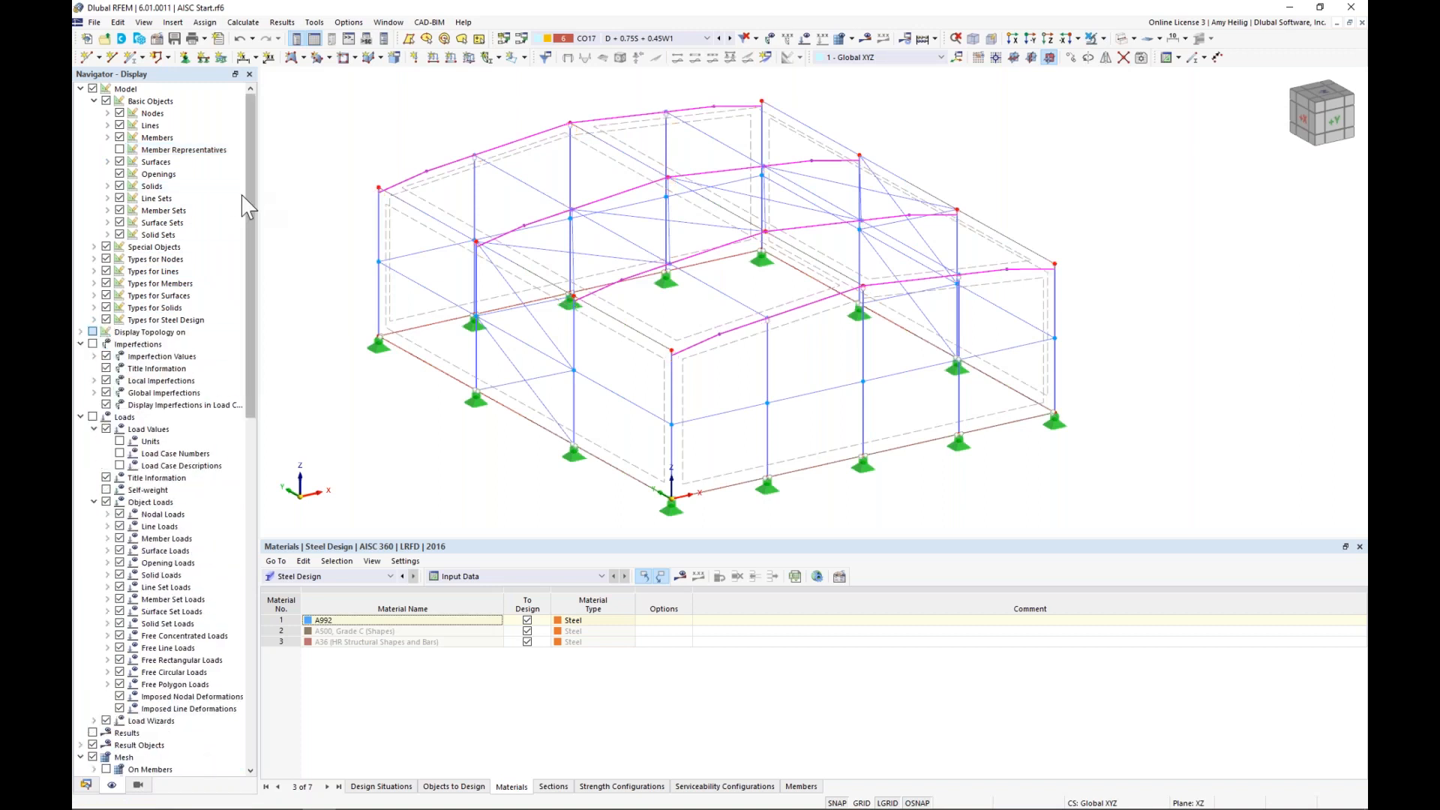
Step: Run Calculate All for the model and check the available result categories, keeping Static Analysis
left_click(243, 22)
left_click(247, 39)
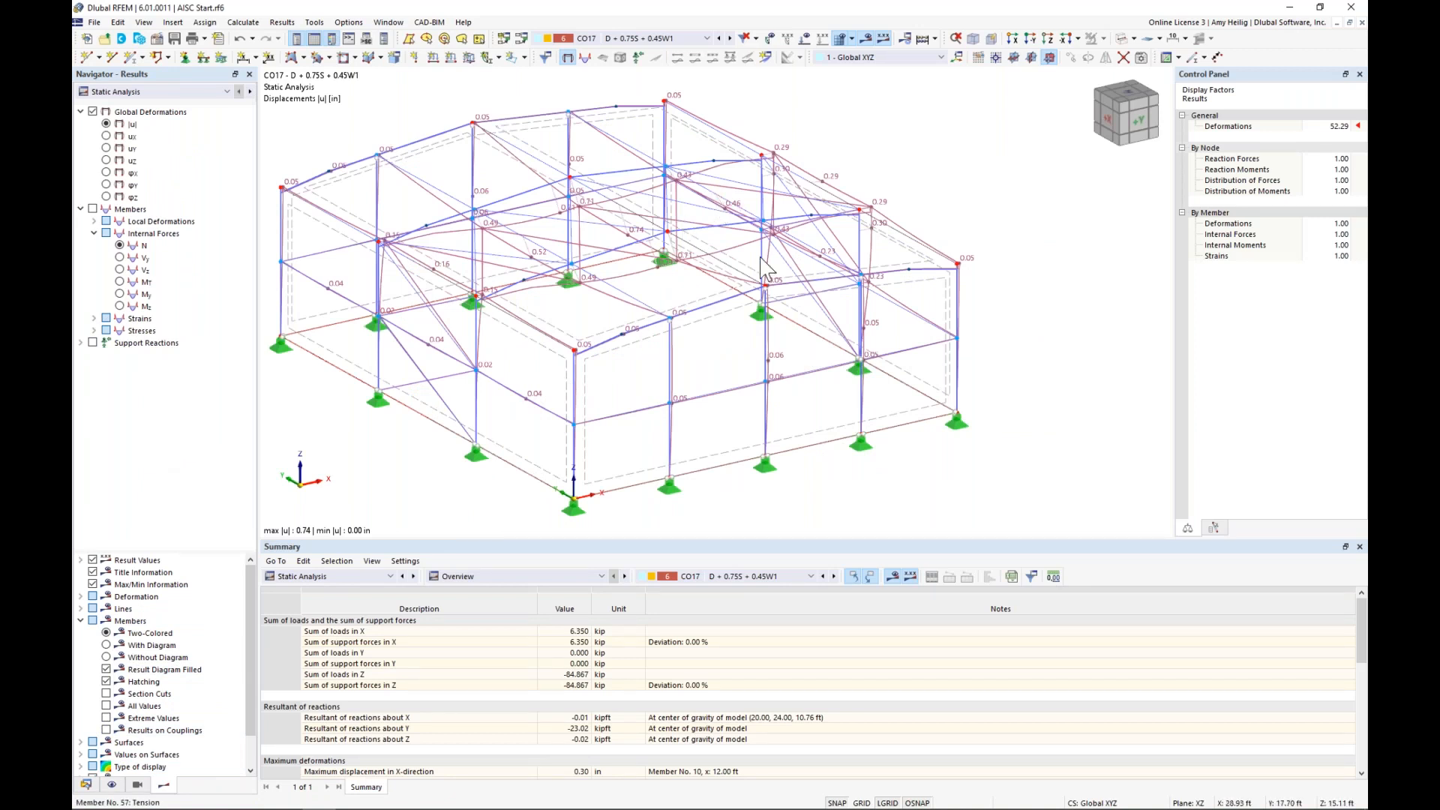
middle_click_drag(761, 266, 838, 268)
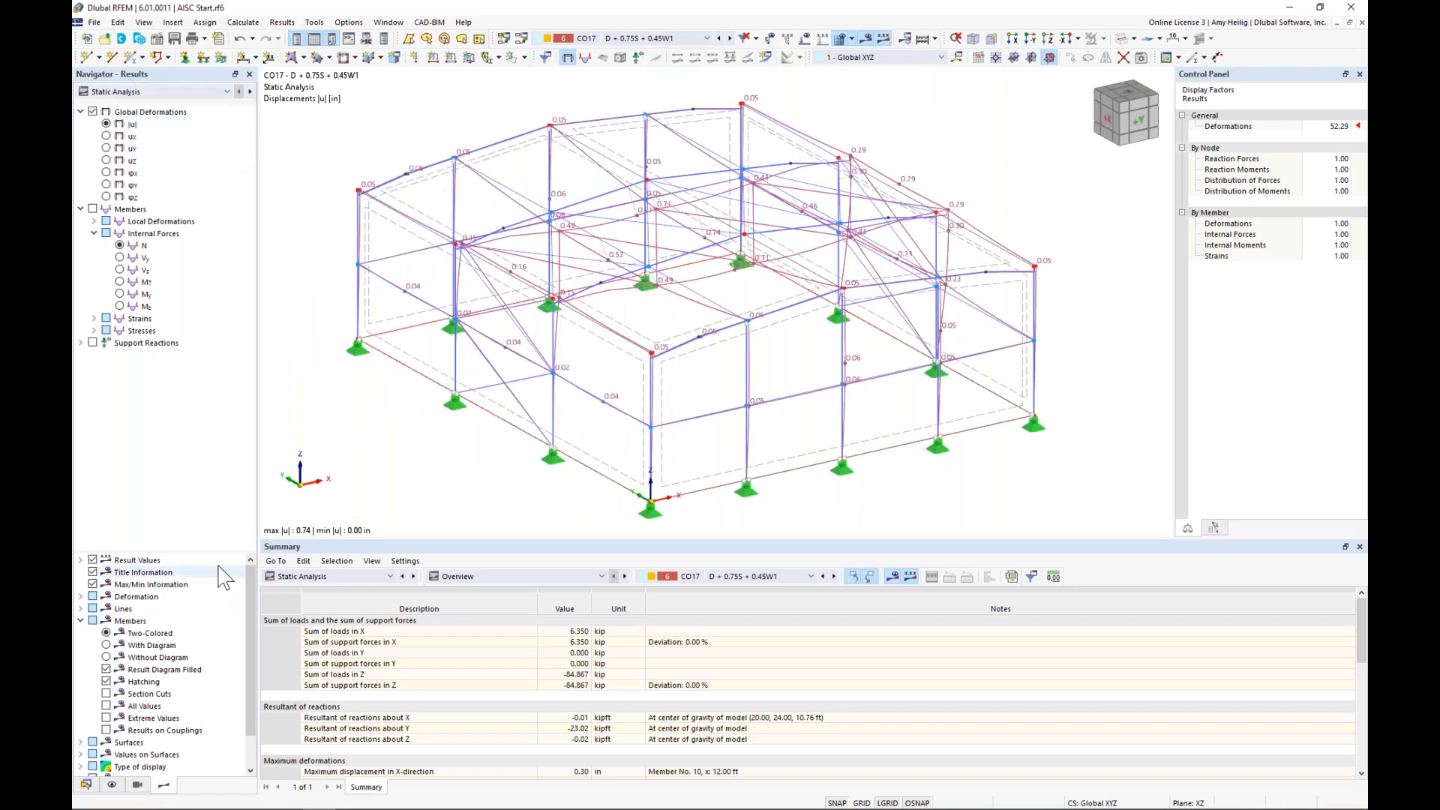
left_click(80, 621)
left_click(154, 91)
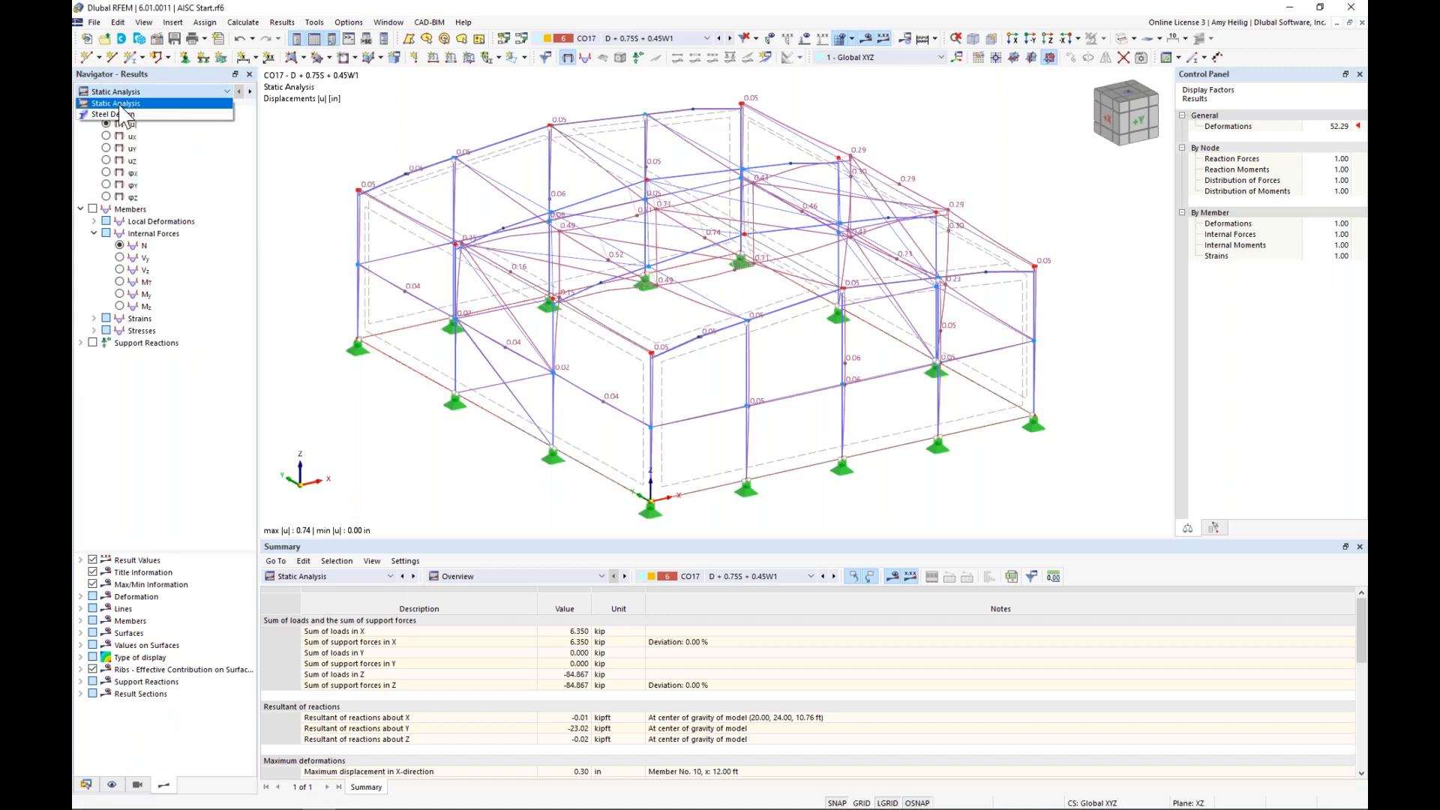
left_click(119, 103)
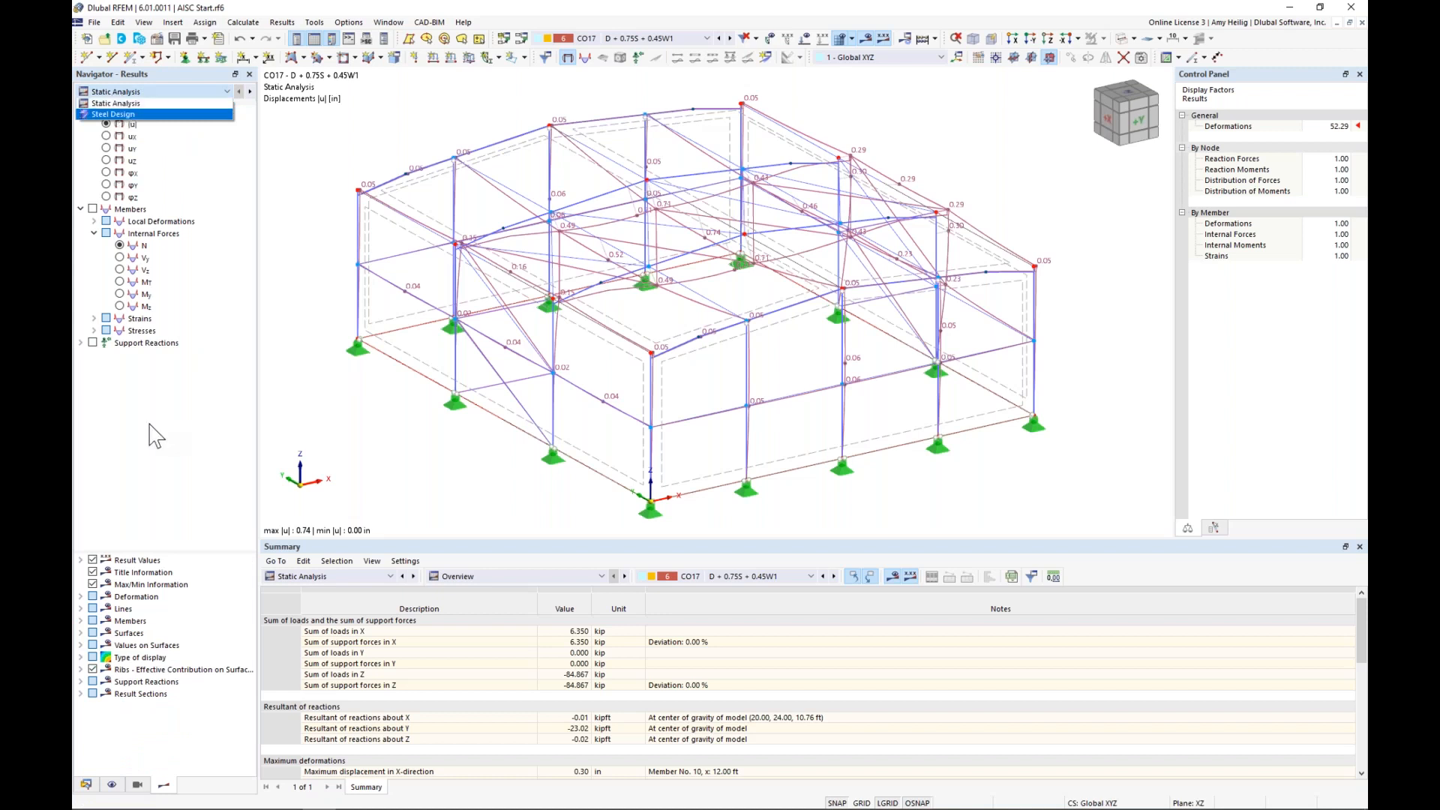
Step: Display the member deformations as colored sections and switch to the results of load combination CO14 (D + S)
left_click(81, 597)
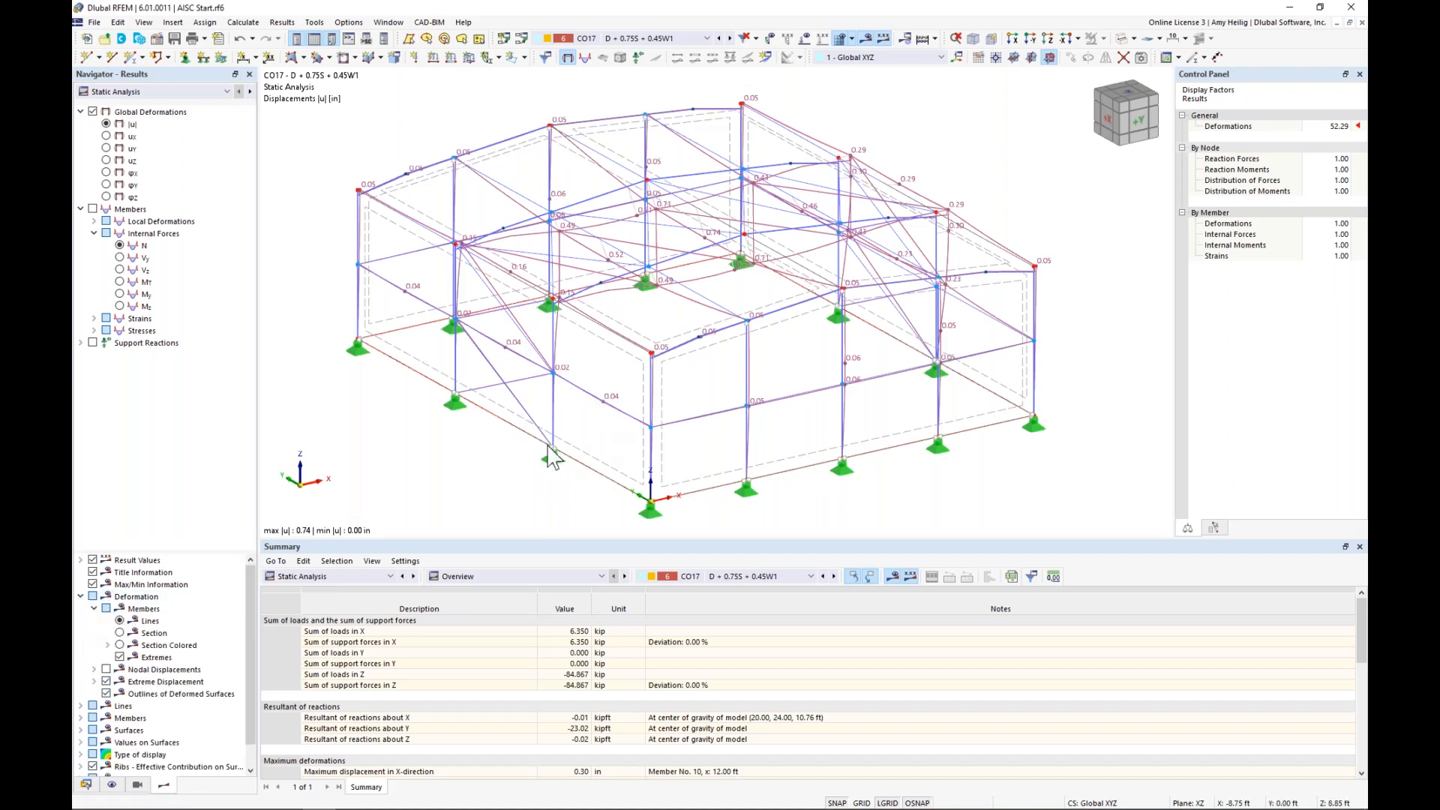
left_click(120, 644)
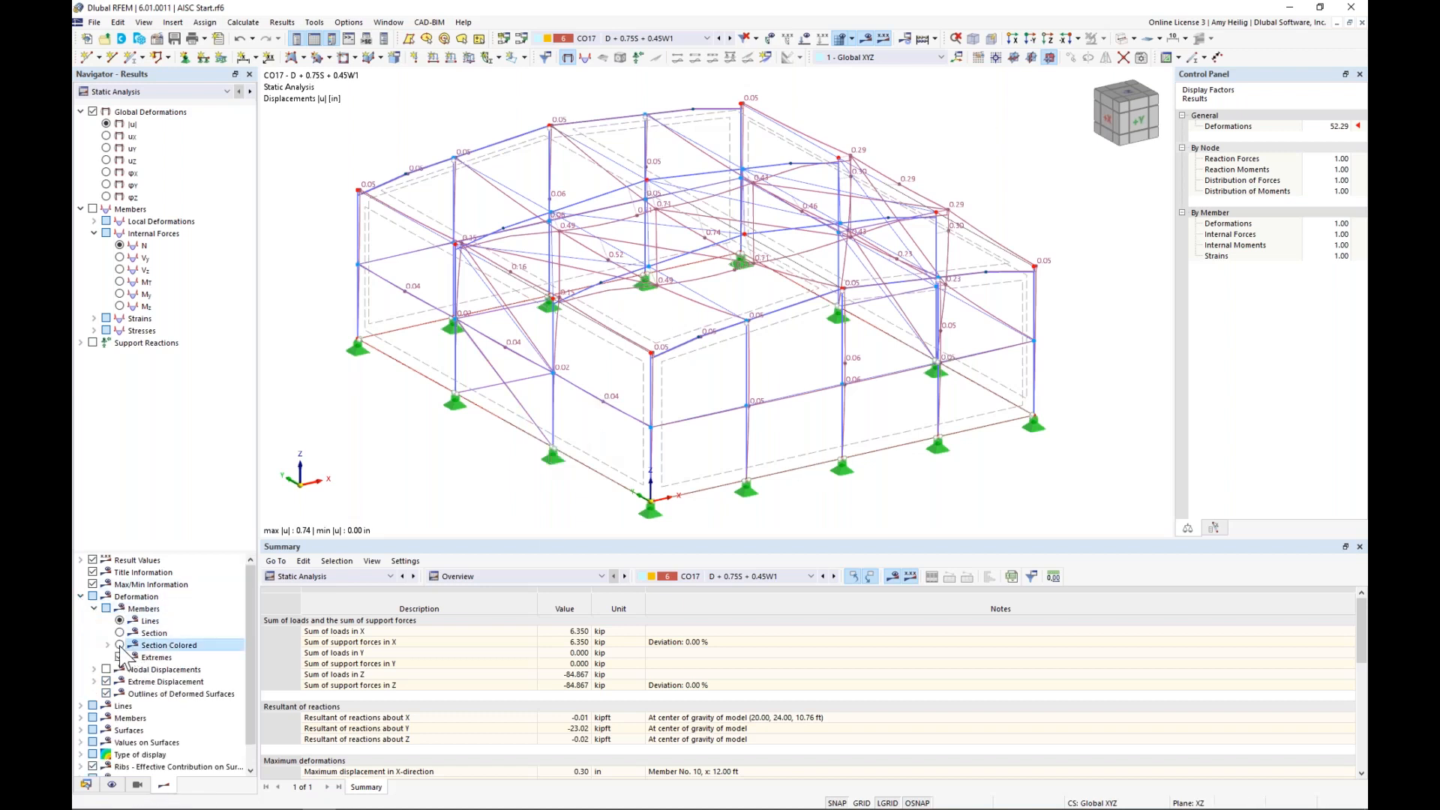
left_click(718, 39)
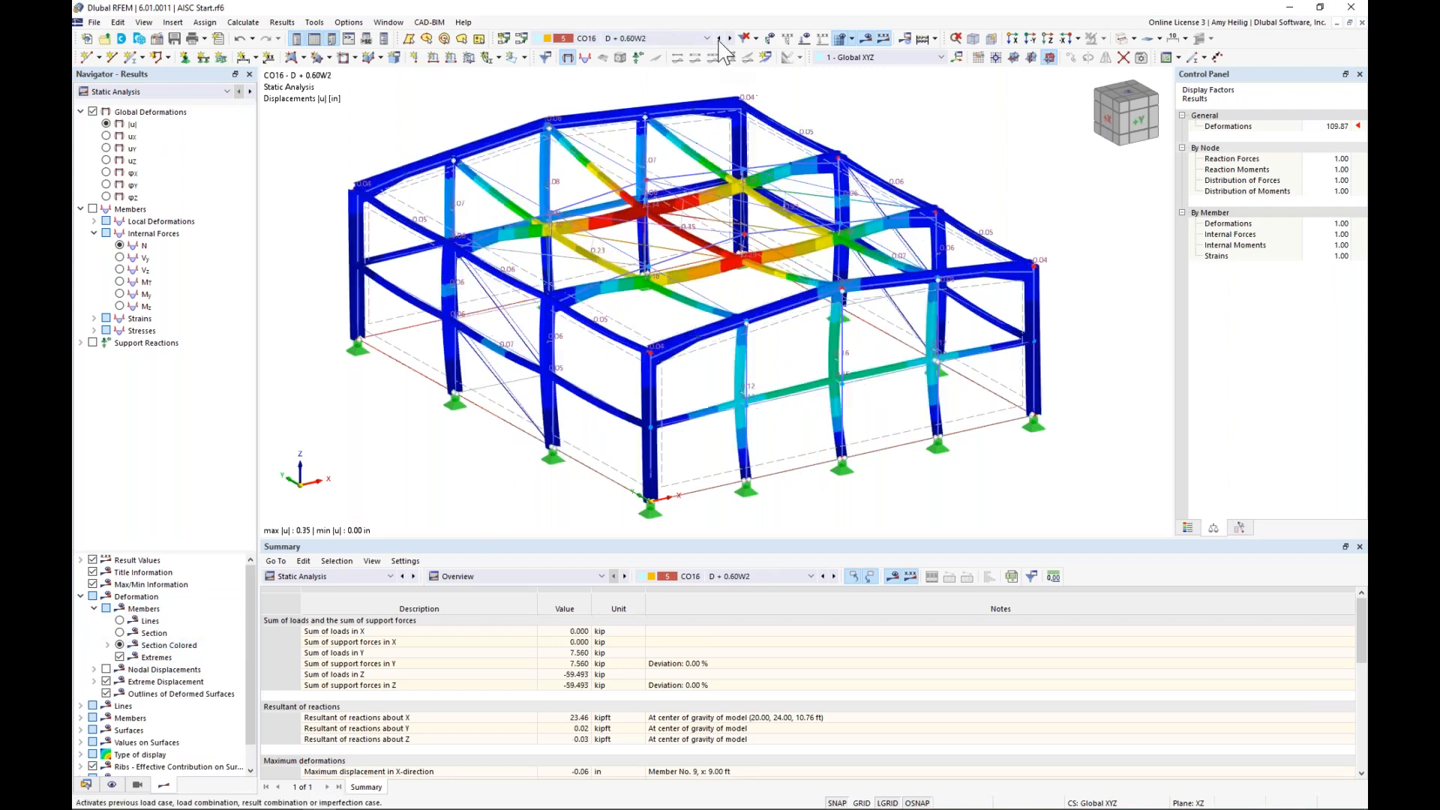
left_click(718, 39)
left_click(718, 38)
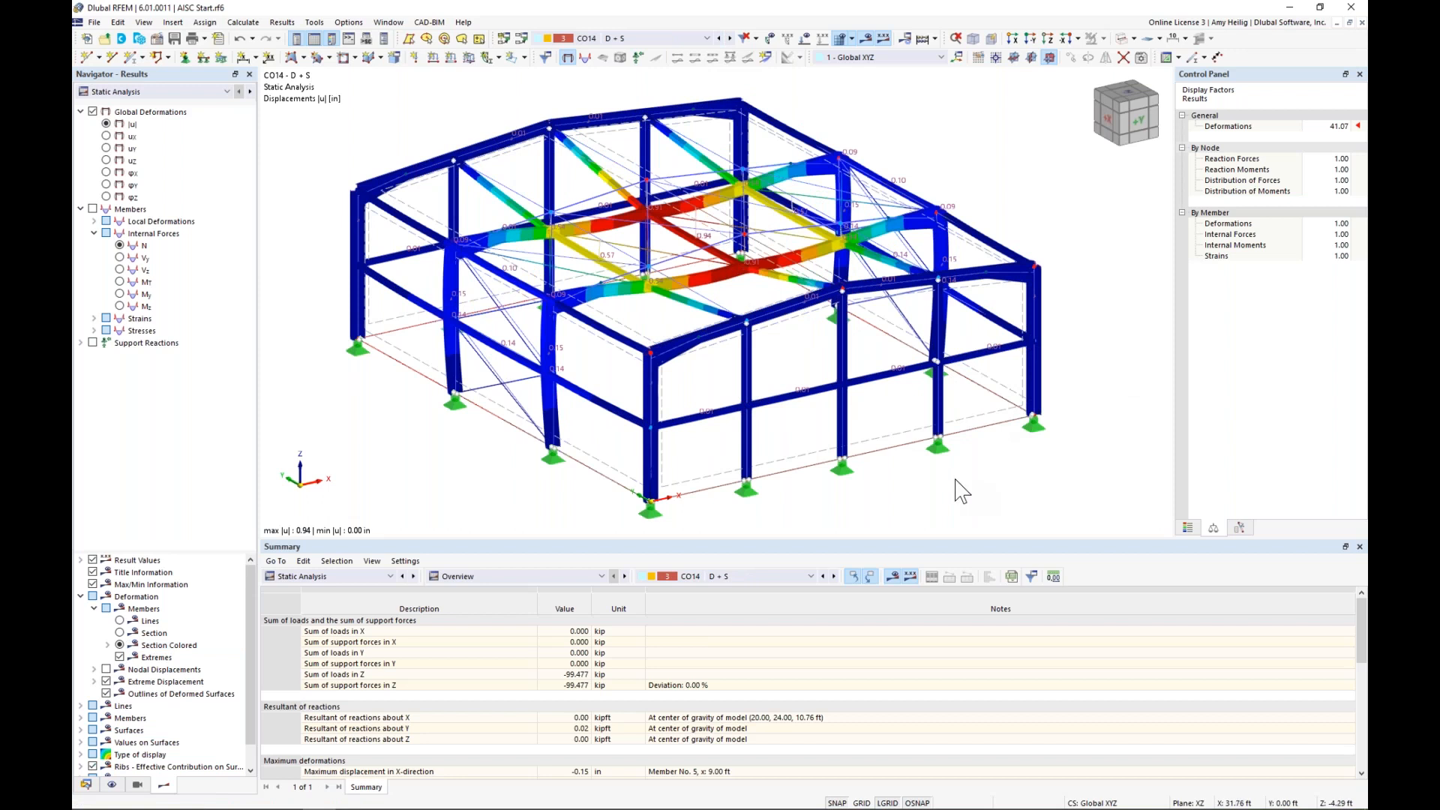
middle_click_drag(955, 479, 952, 462, "ctrl")
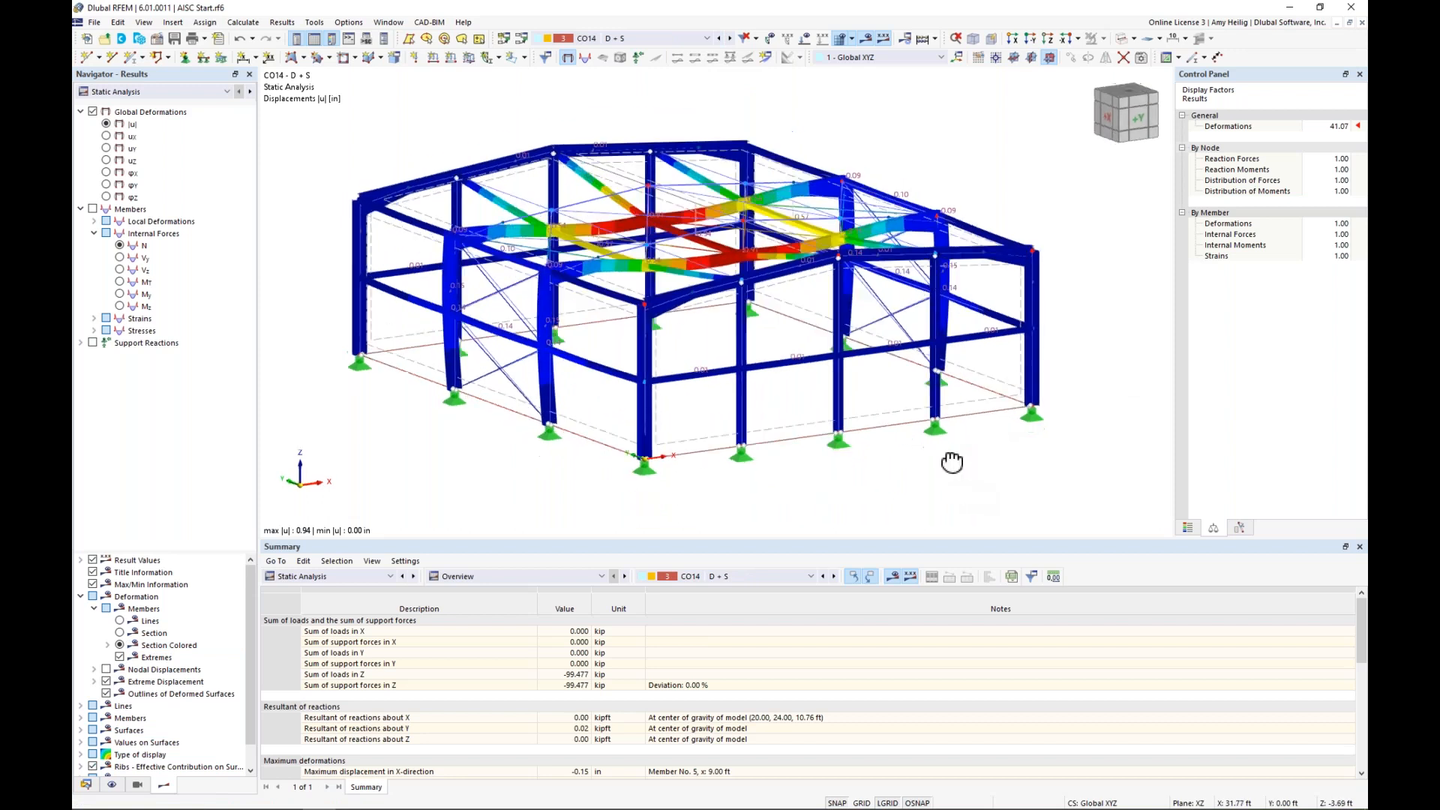
left_click(80, 596)
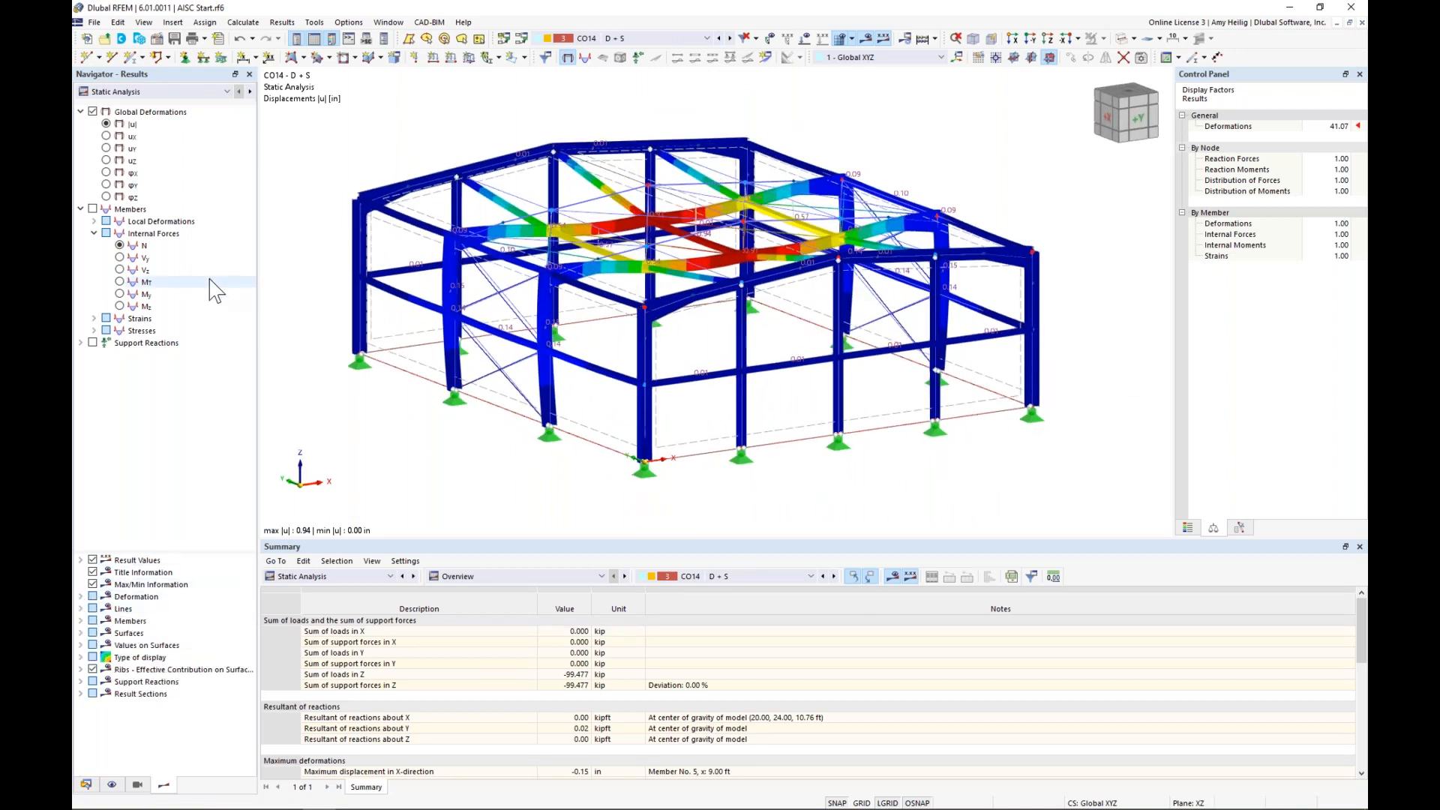
Step: Replace the deformations with member internal forces, and compare N, Vz and Mz before settling on the My diagrams
left_click(93, 209)
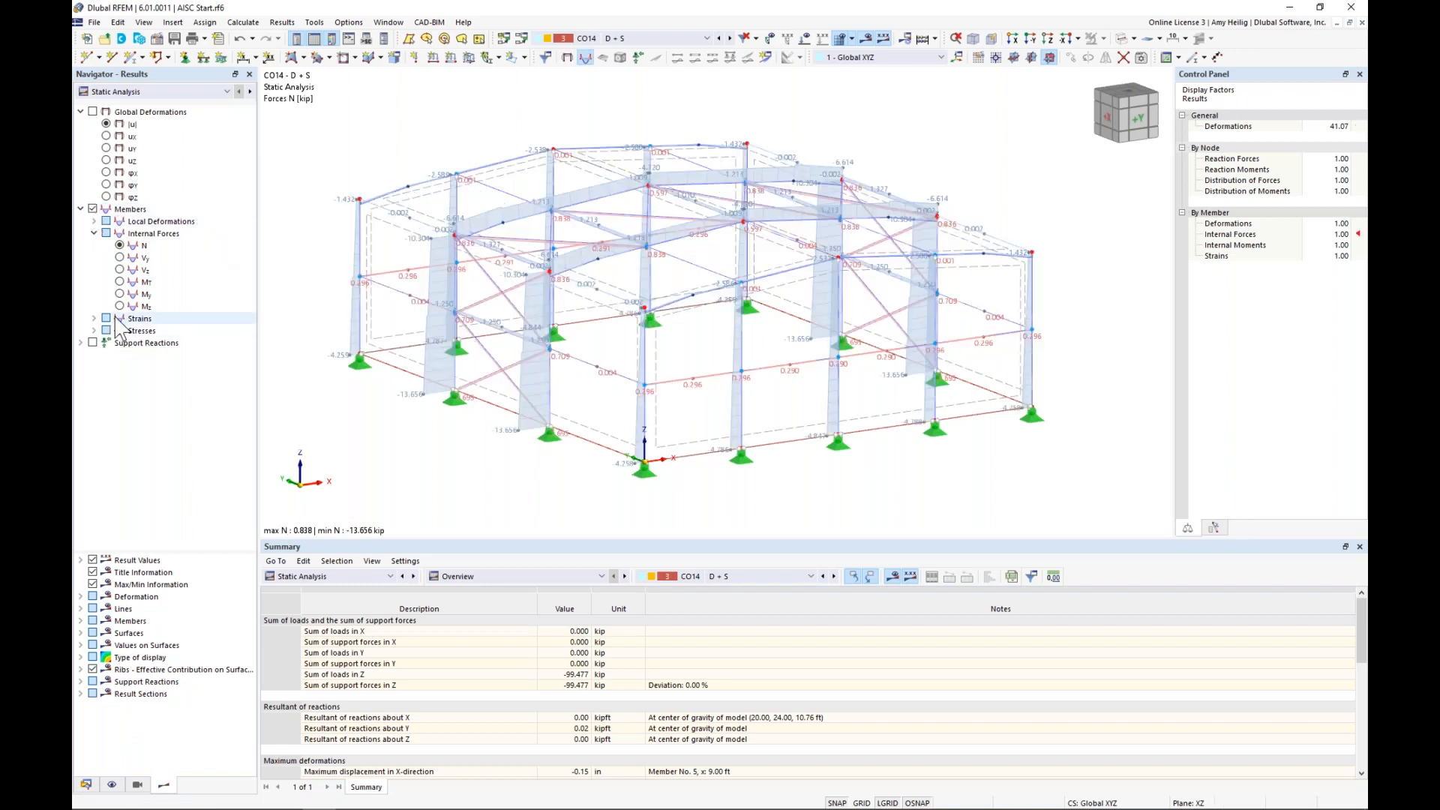
left_click(120, 273)
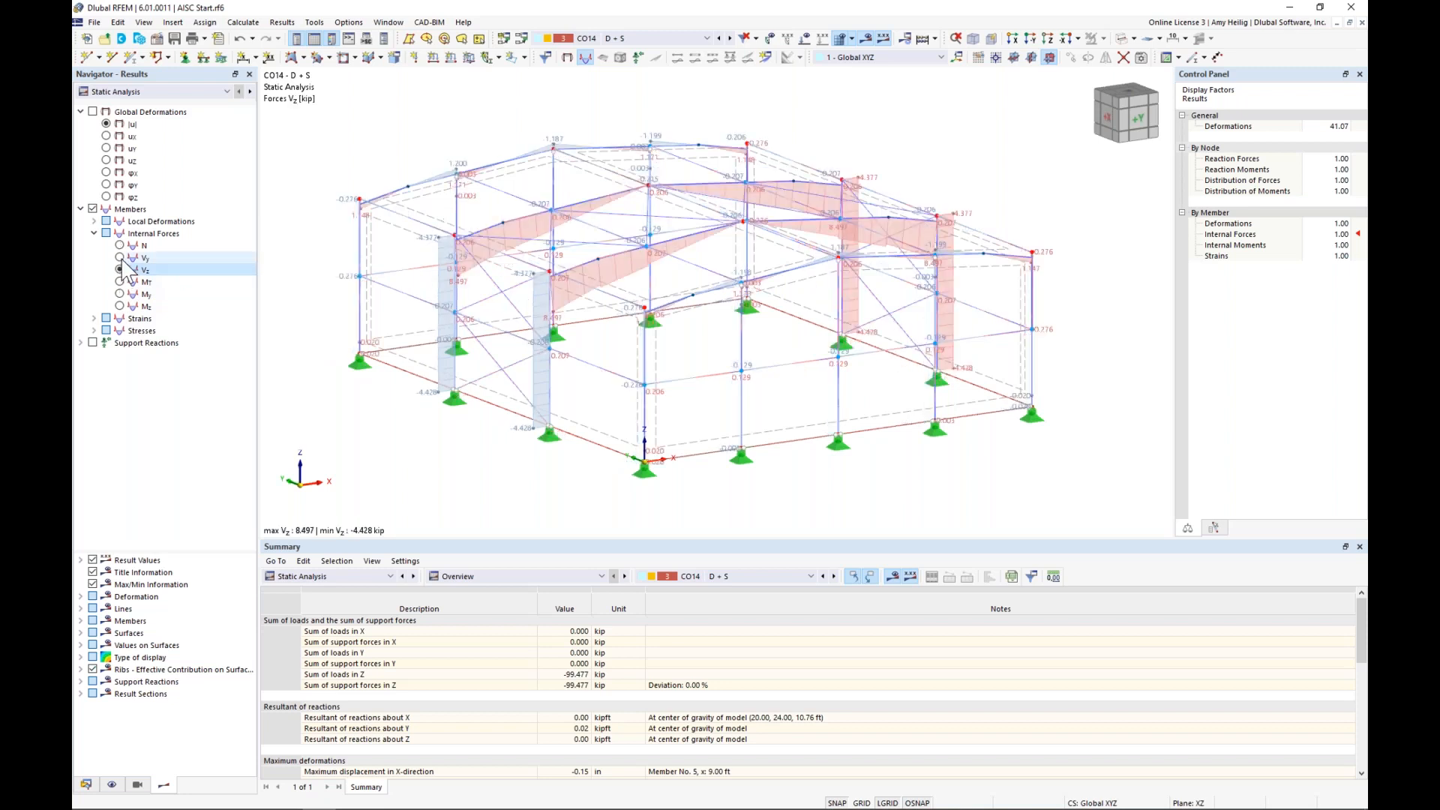
left_click(123, 294)
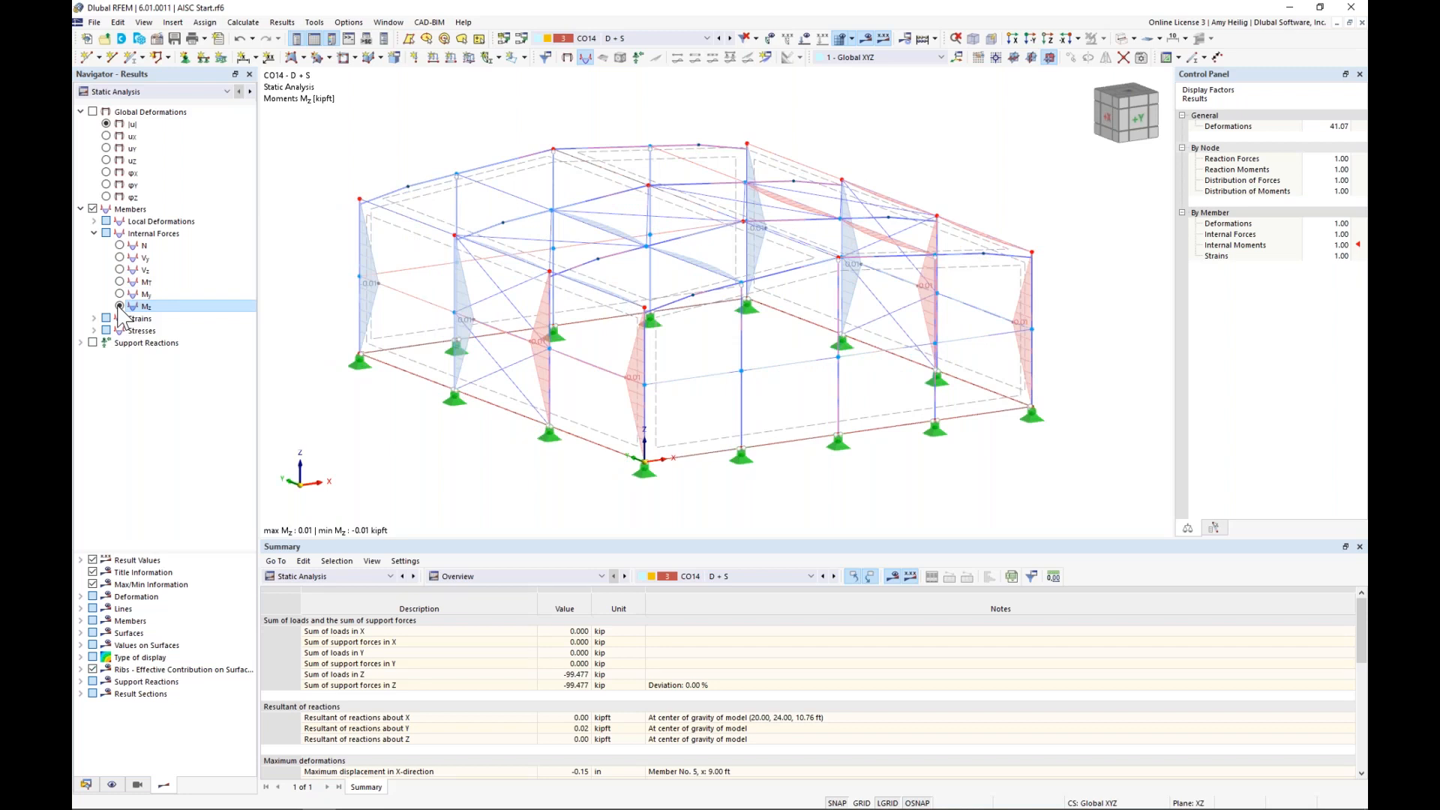
left_click(123, 294)
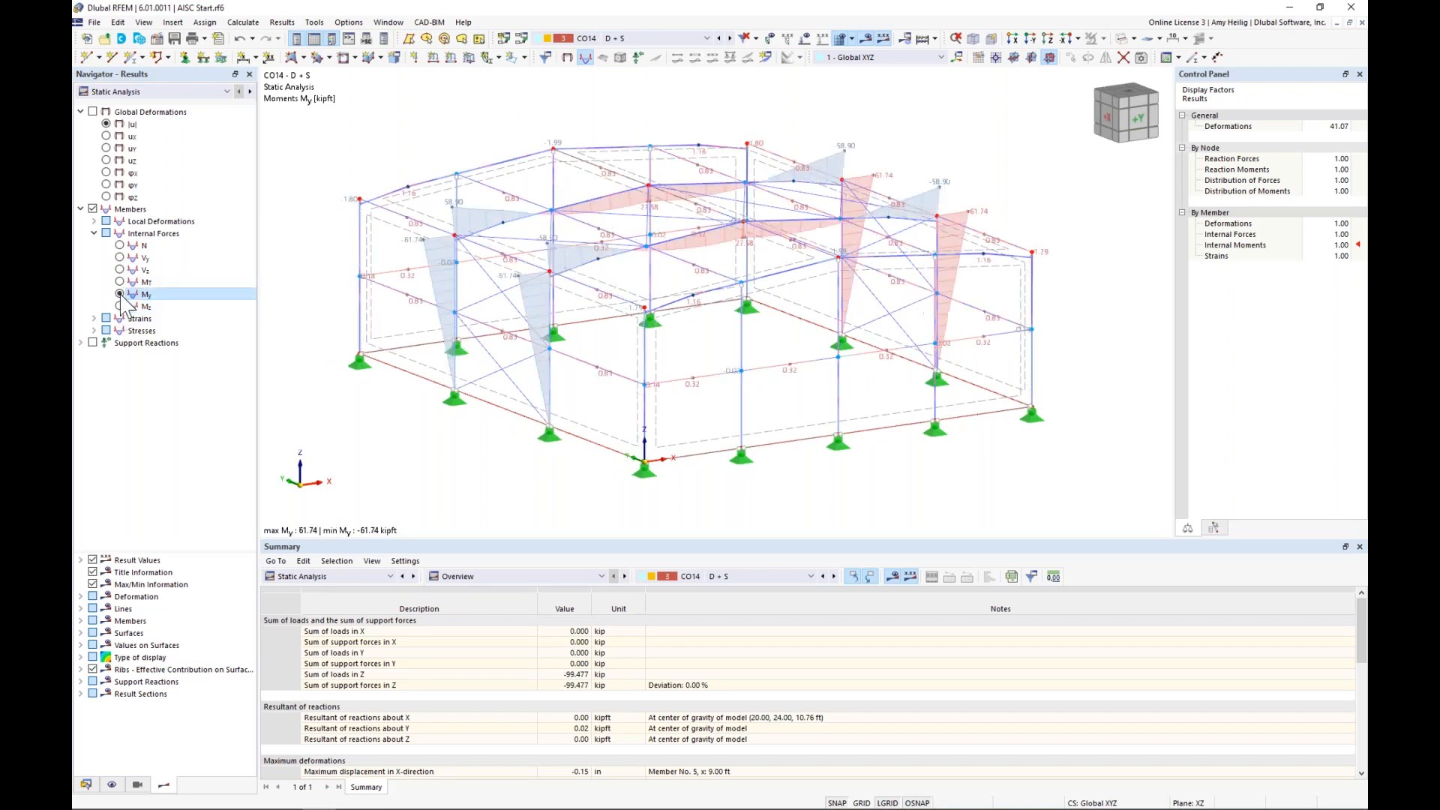
scroll(534, 252, "down", 1)
middle_click_drag(533, 247, 629, 319)
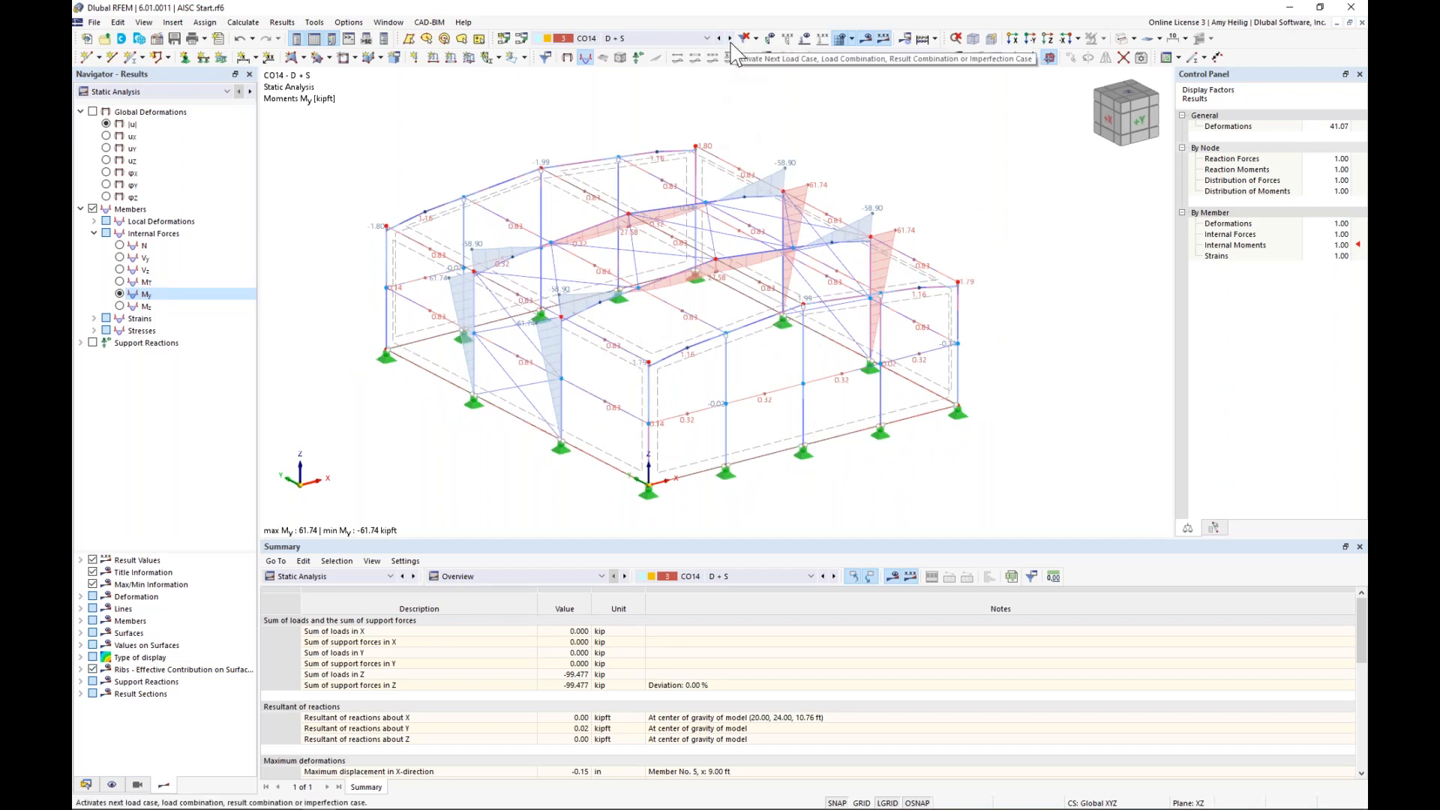
Step: Open the result diagrams for the inner-frame column, member 5, and add the axial force N diagram
right_click(562, 358)
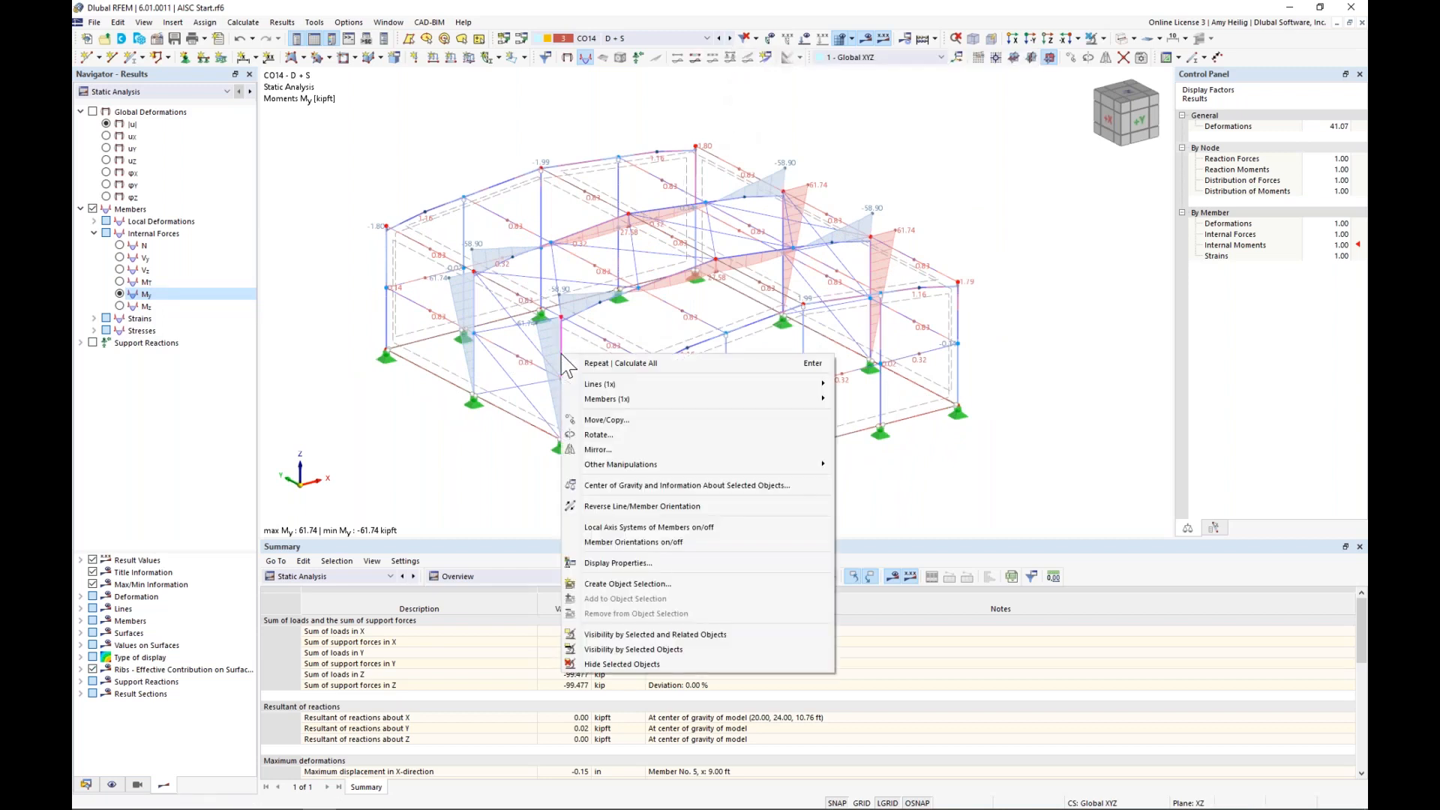
mouse_move(639, 408)
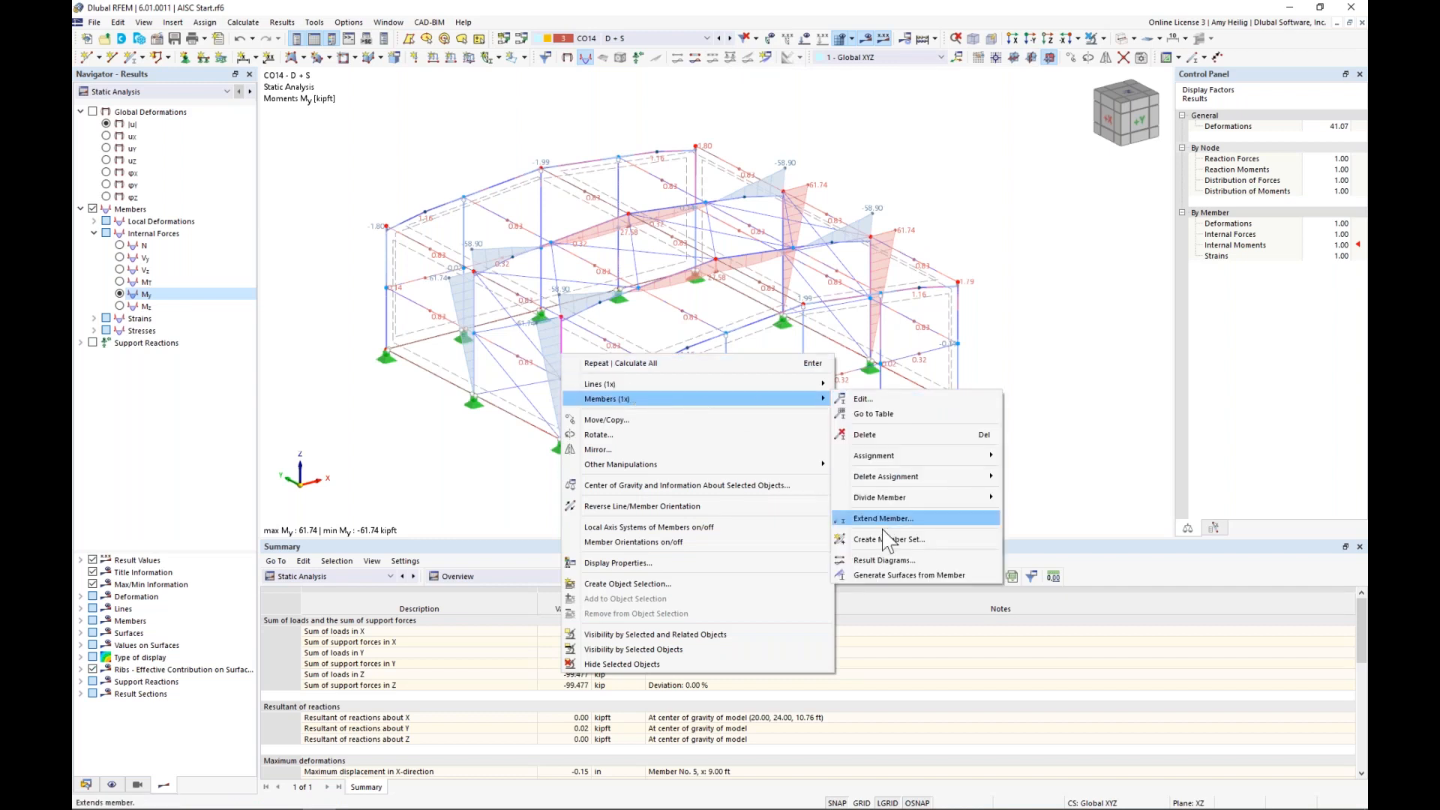
left_click(883, 560)
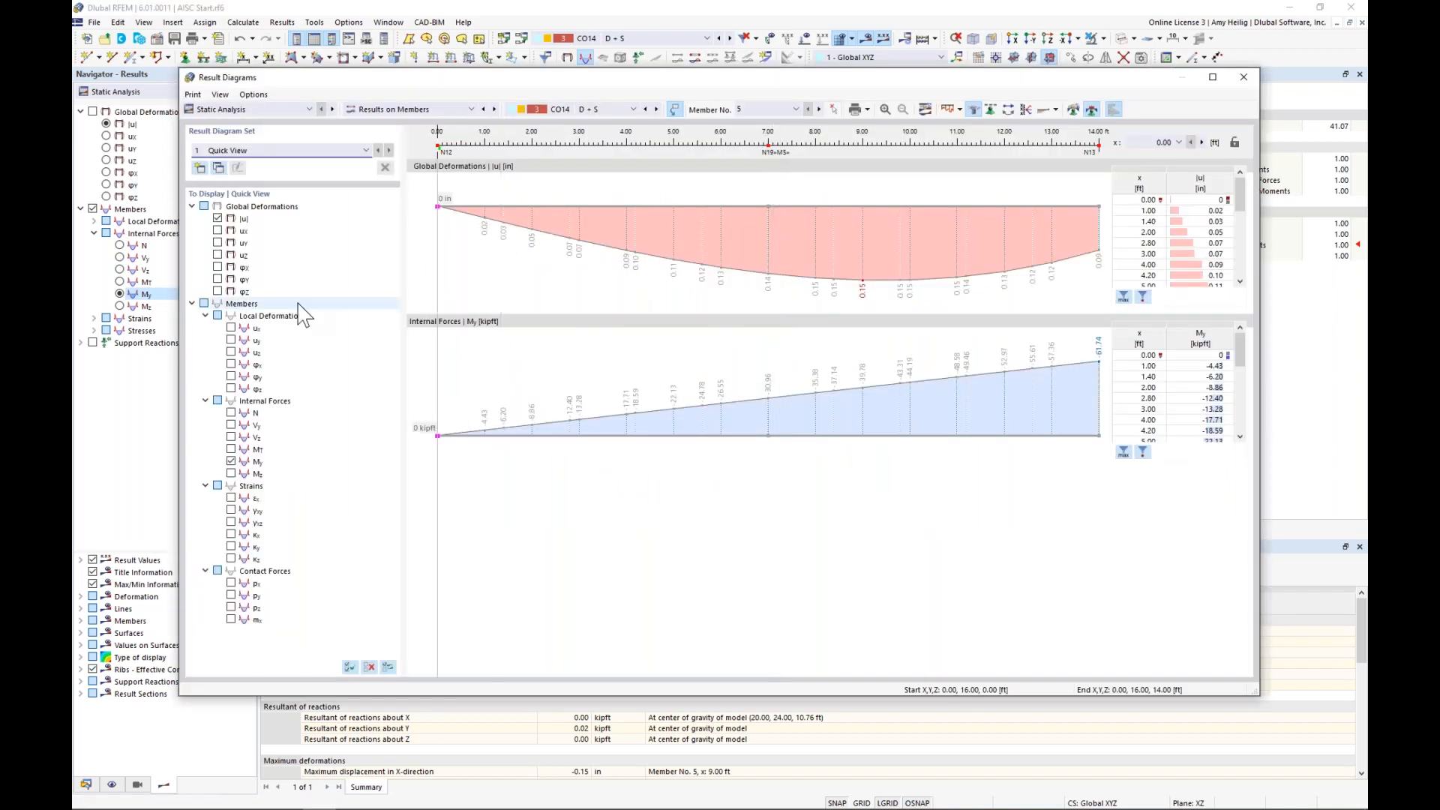
left_click(232, 414)
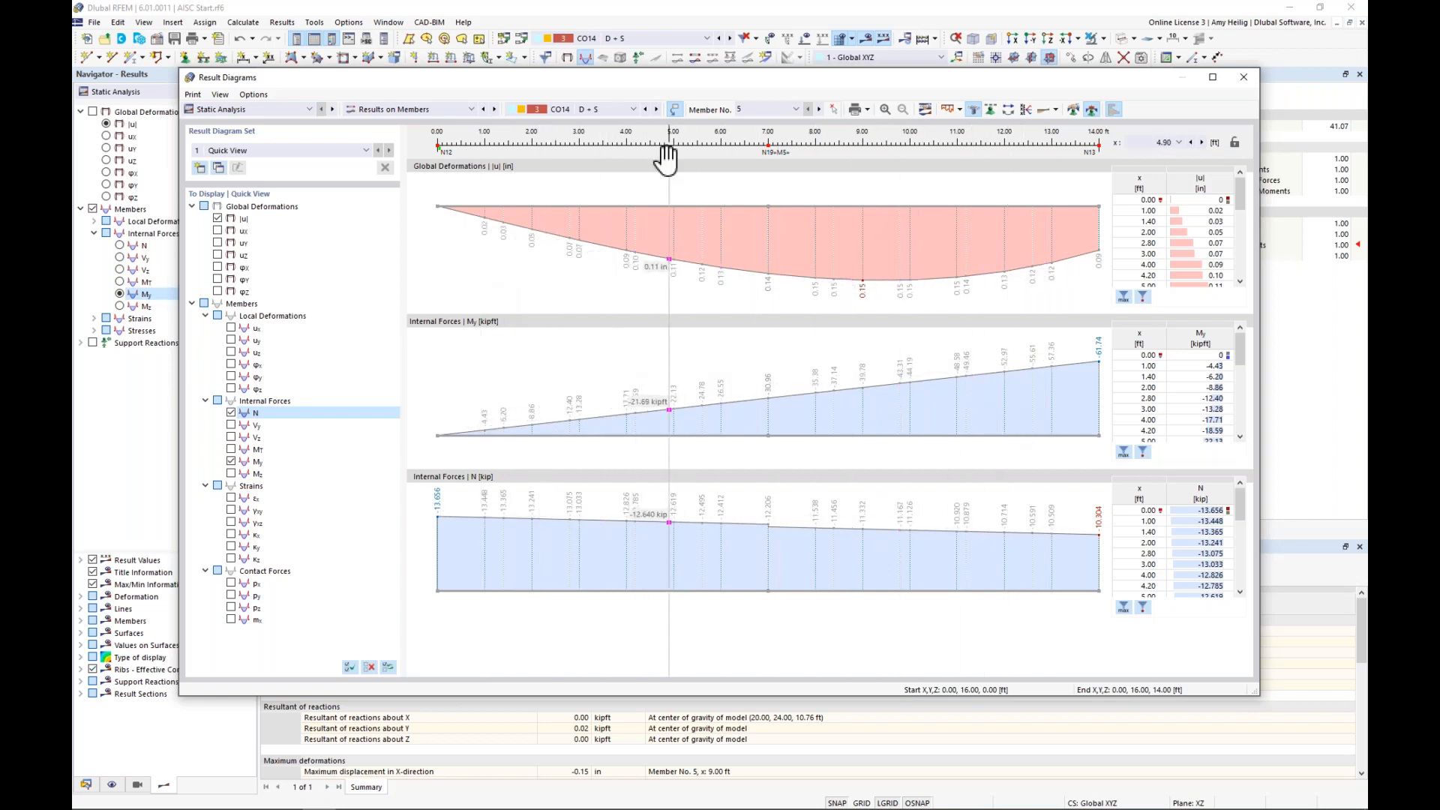
Step: Advance the result diagrams of member 5 to load combination CO17, check the member against the model, and close the diagrams
left_click(656, 109)
left_click(657, 110)
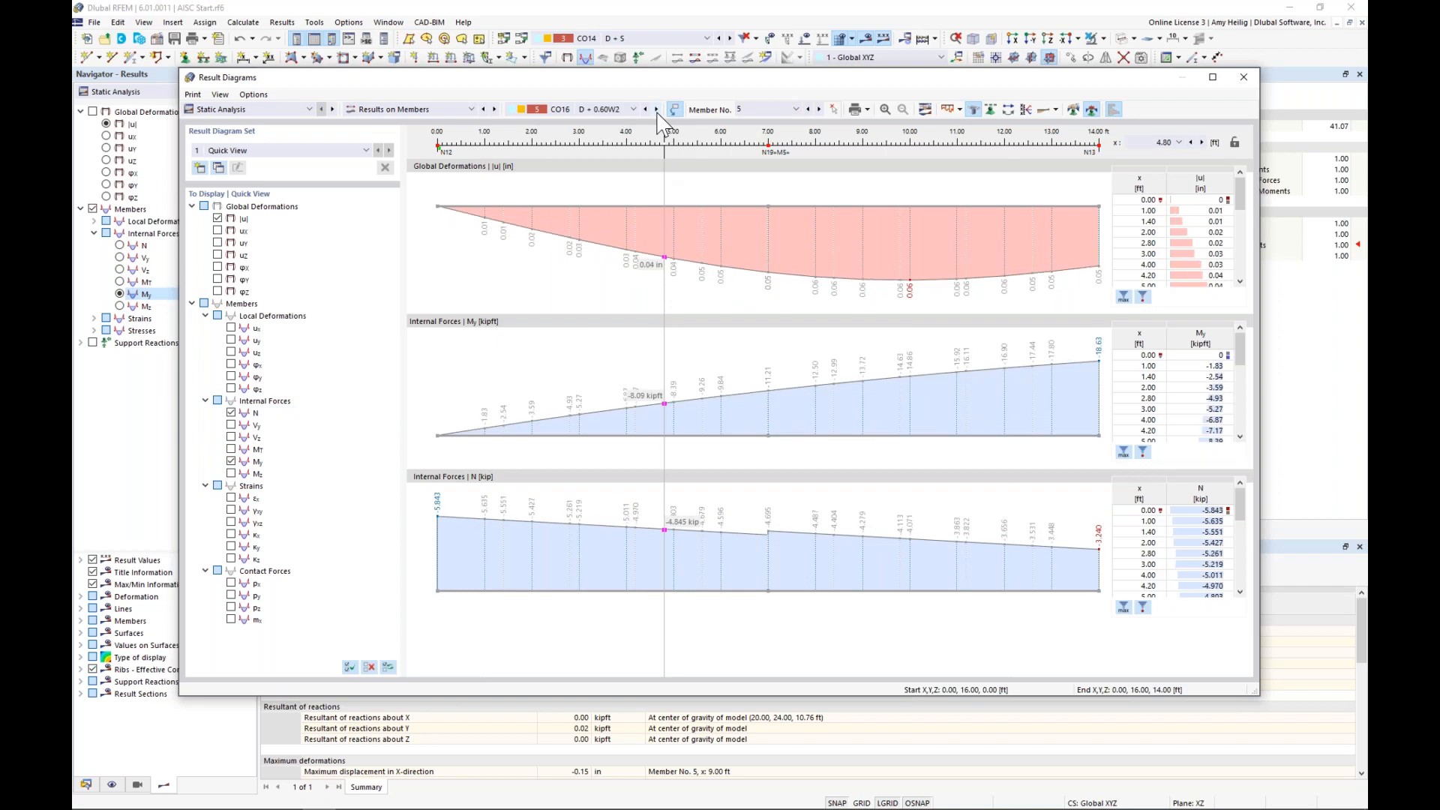
left_click(656, 109)
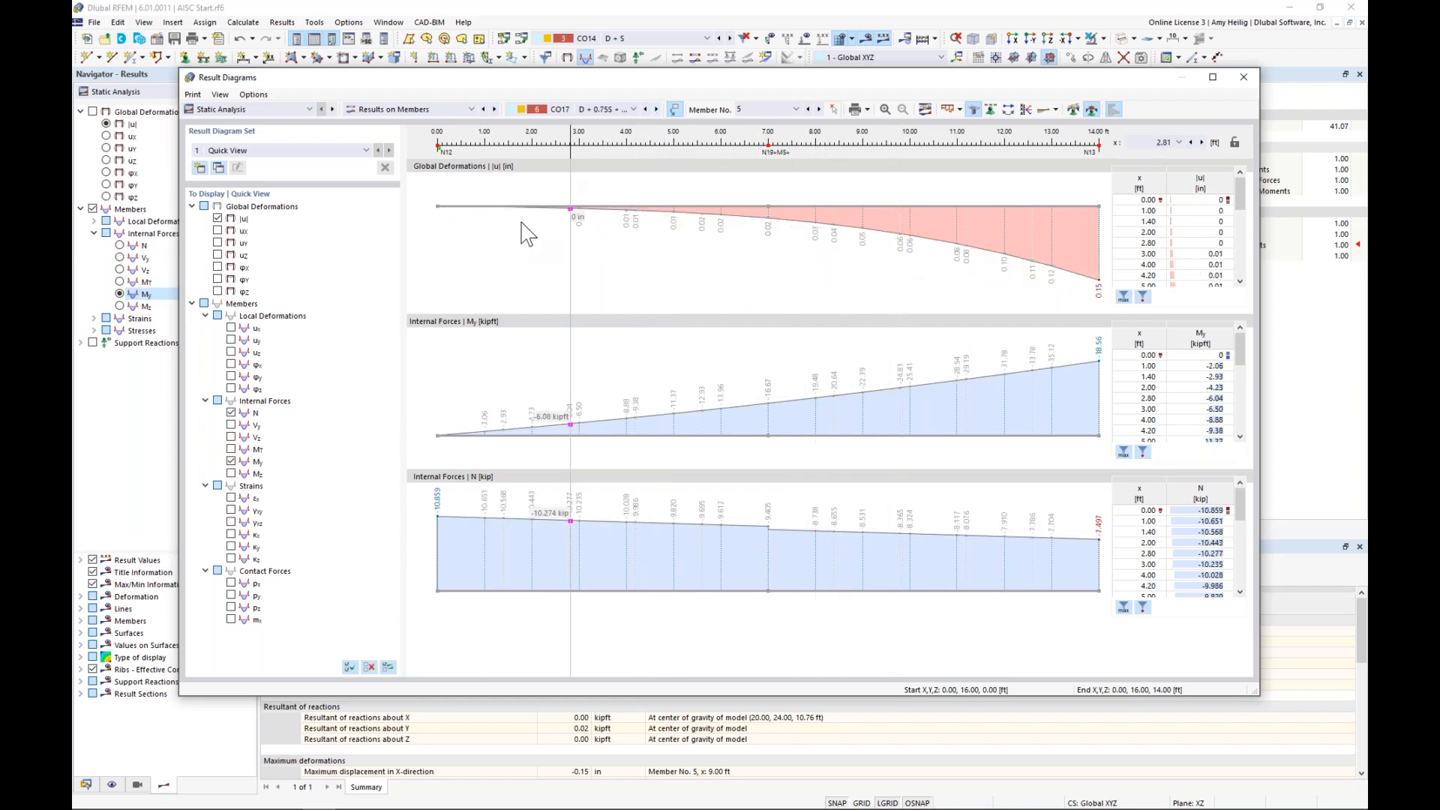
left_click_drag(567, 89, 1139, 143)
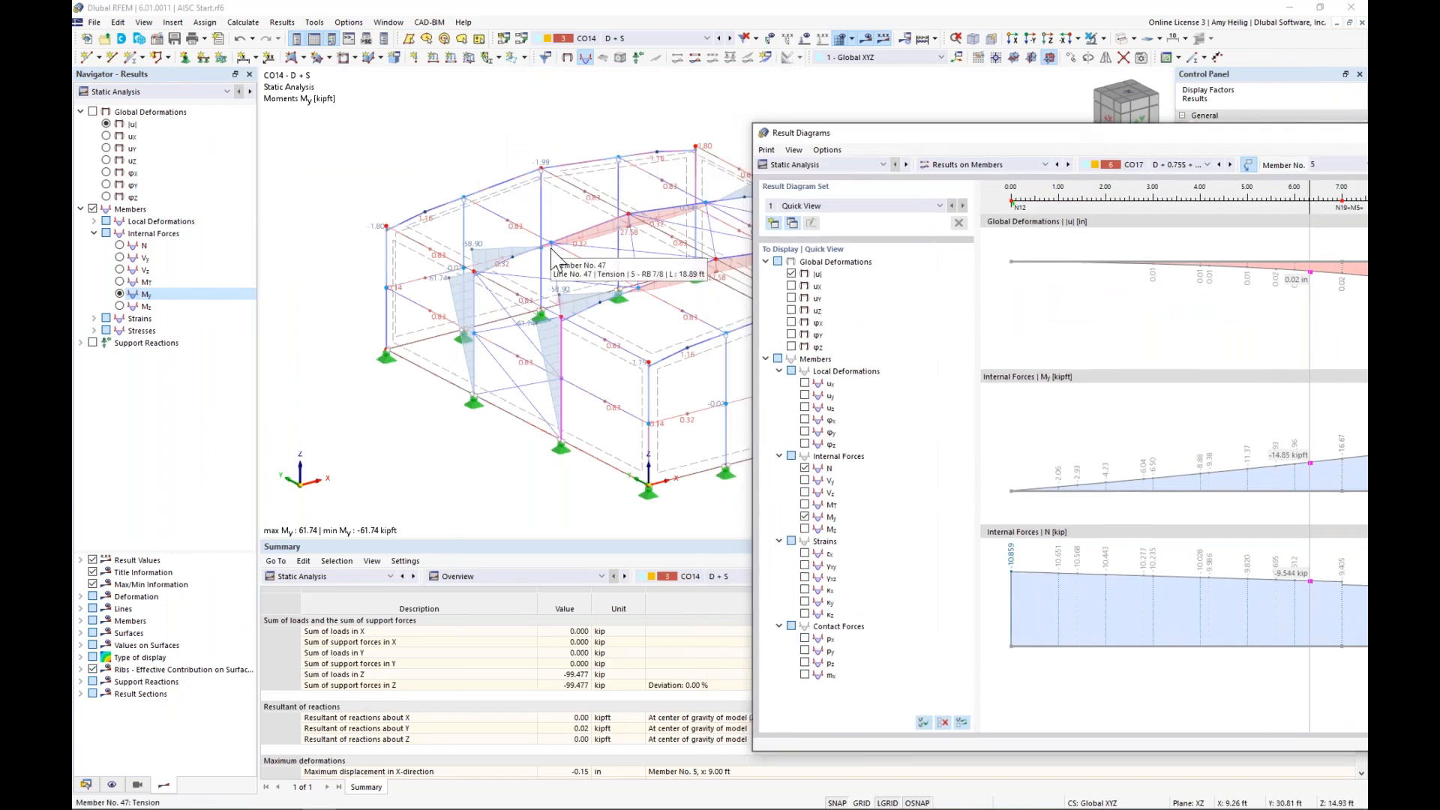
scroll(548, 246, "down", 1)
middle_click_drag(585, 264, 364, 204)
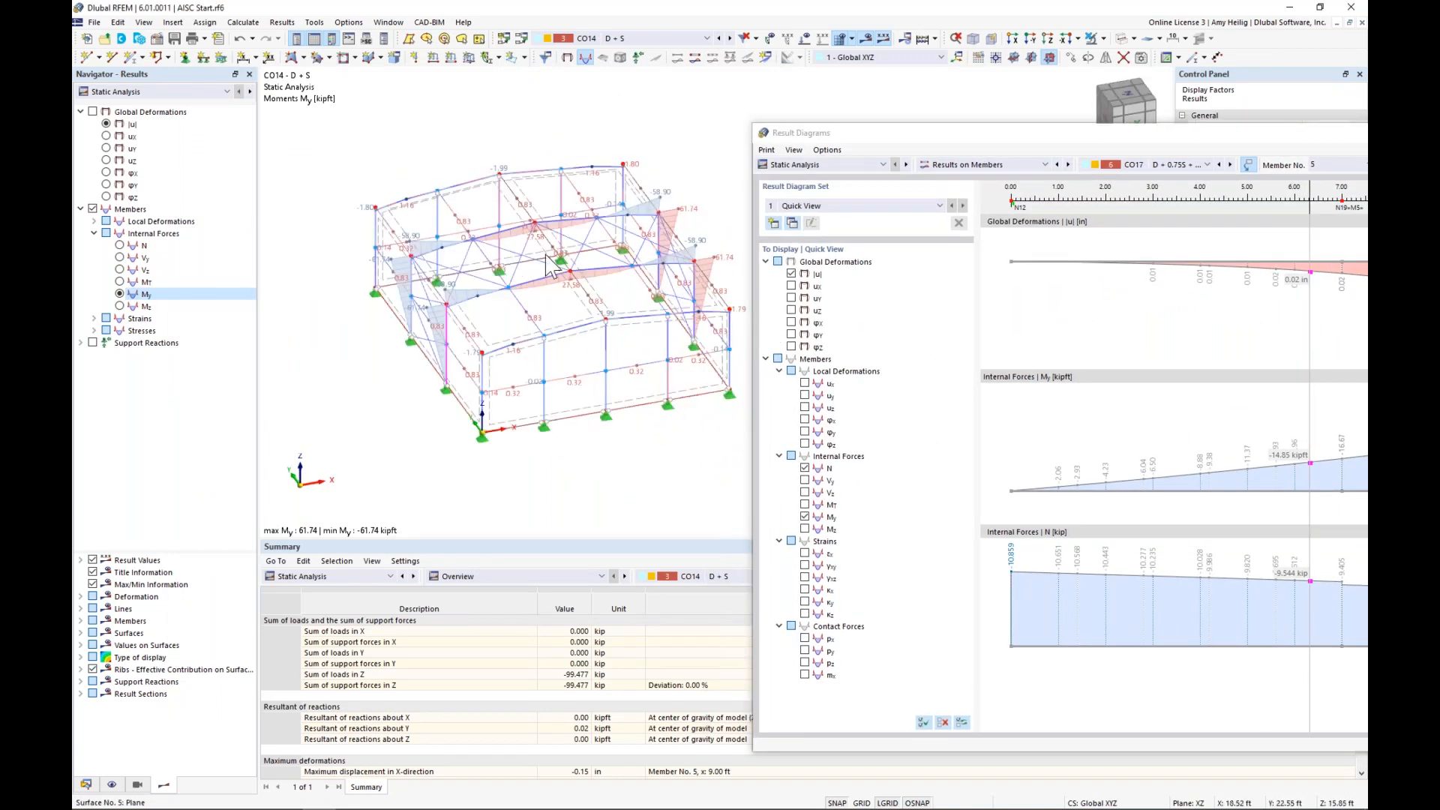
left_click_drag(907, 142, 341, 97)
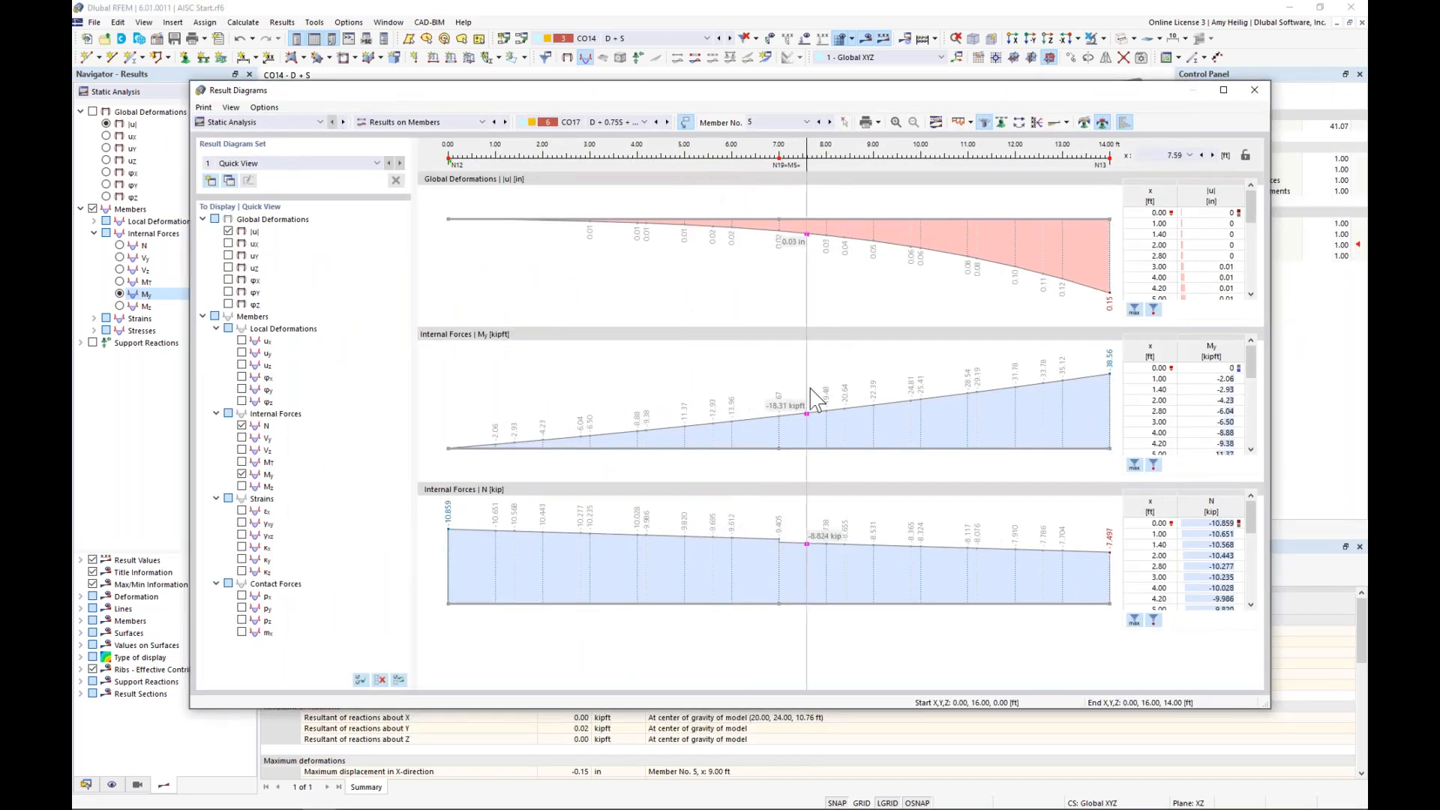
left_click(1254, 90)
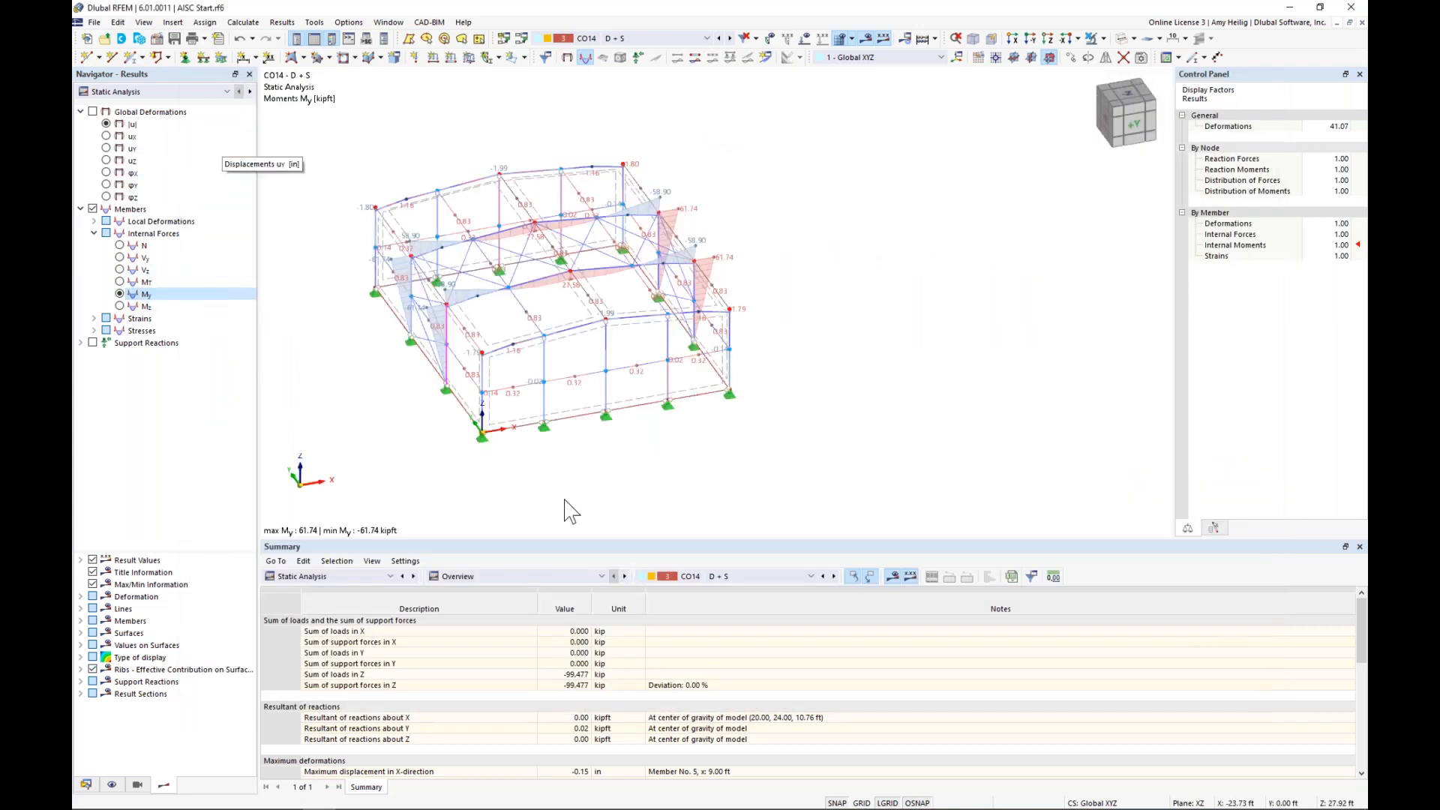
Step: Show the static analysis results by member in the table and switch the displayed results to Steel Design
left_click(495, 577)
left_click(480, 610)
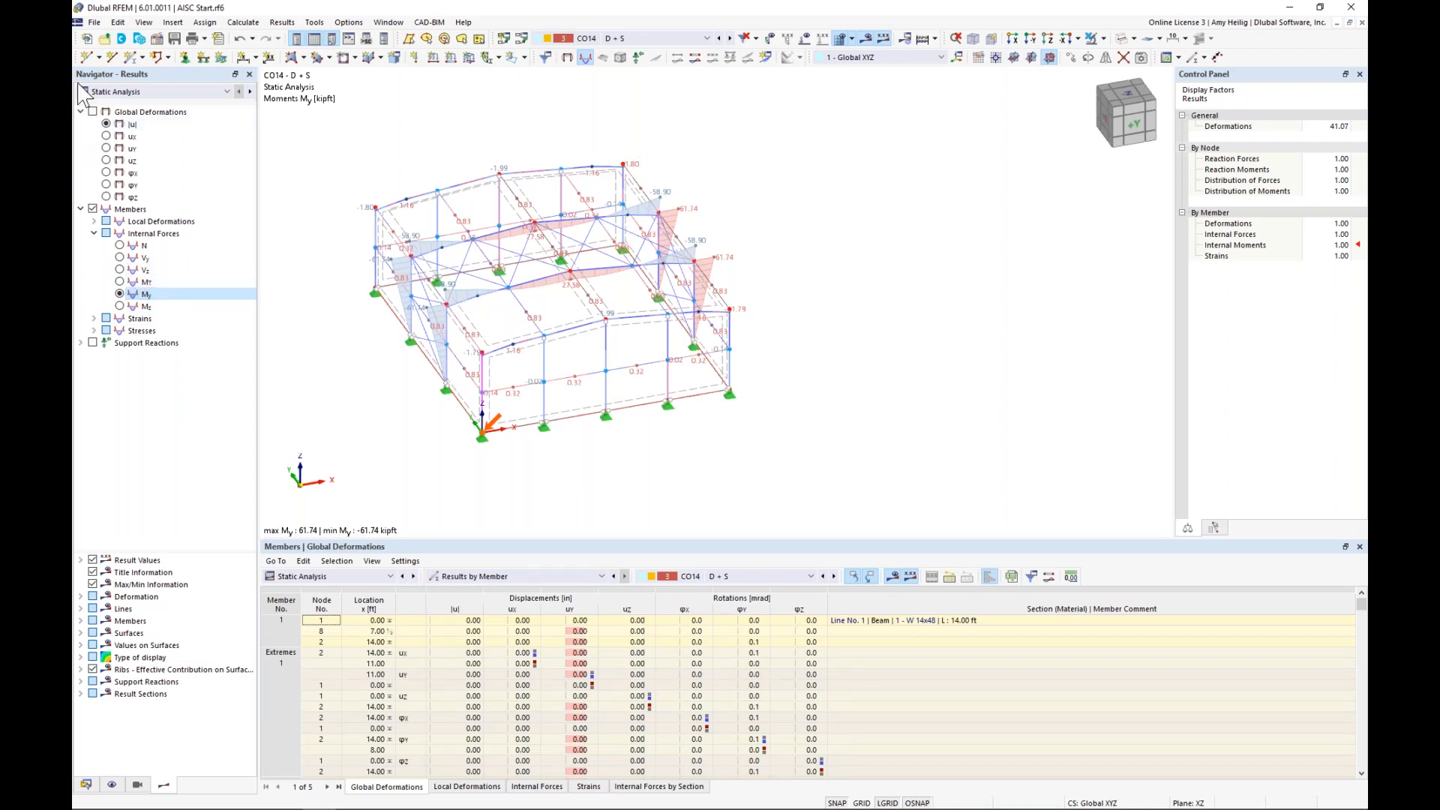
left_click(127, 91)
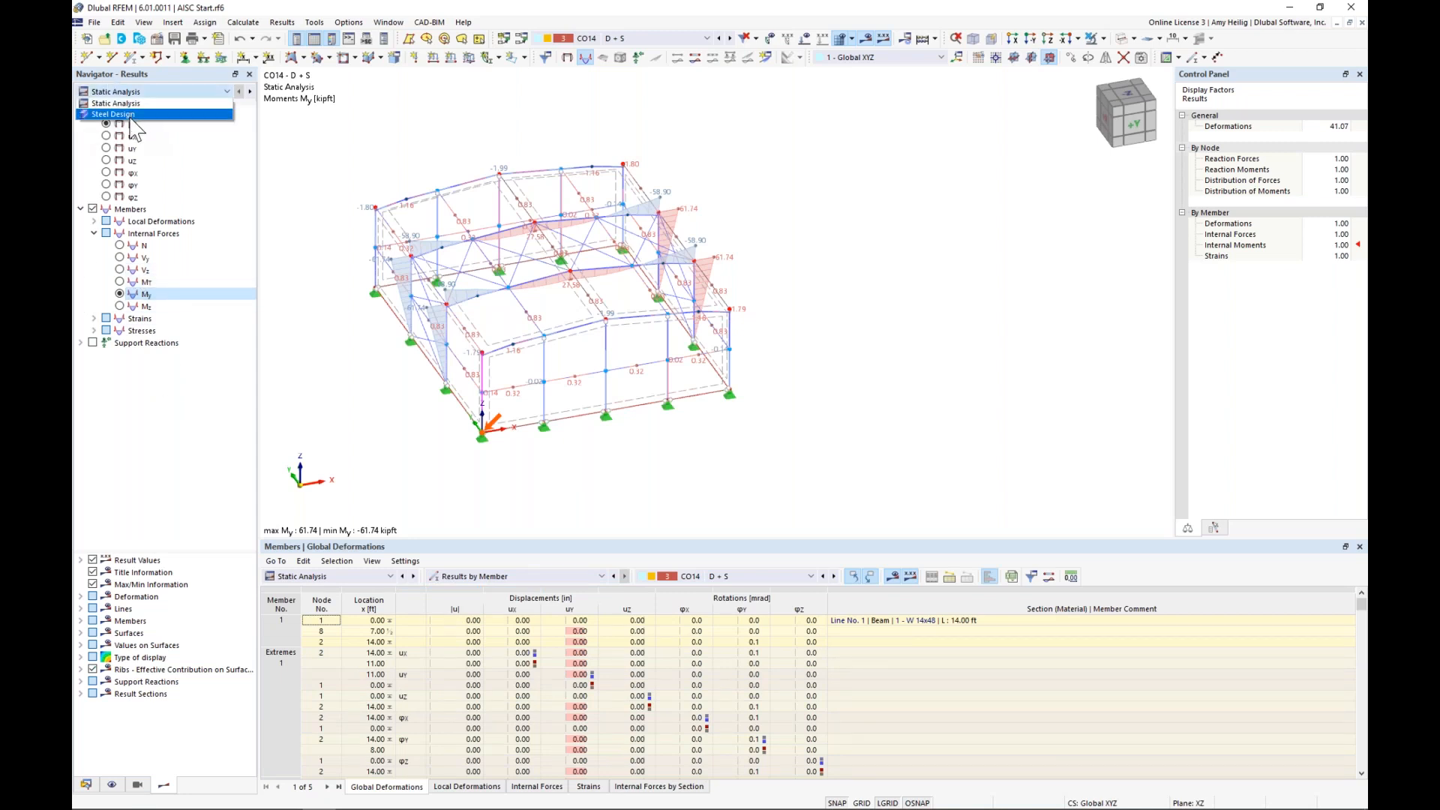
left_click(130, 117)
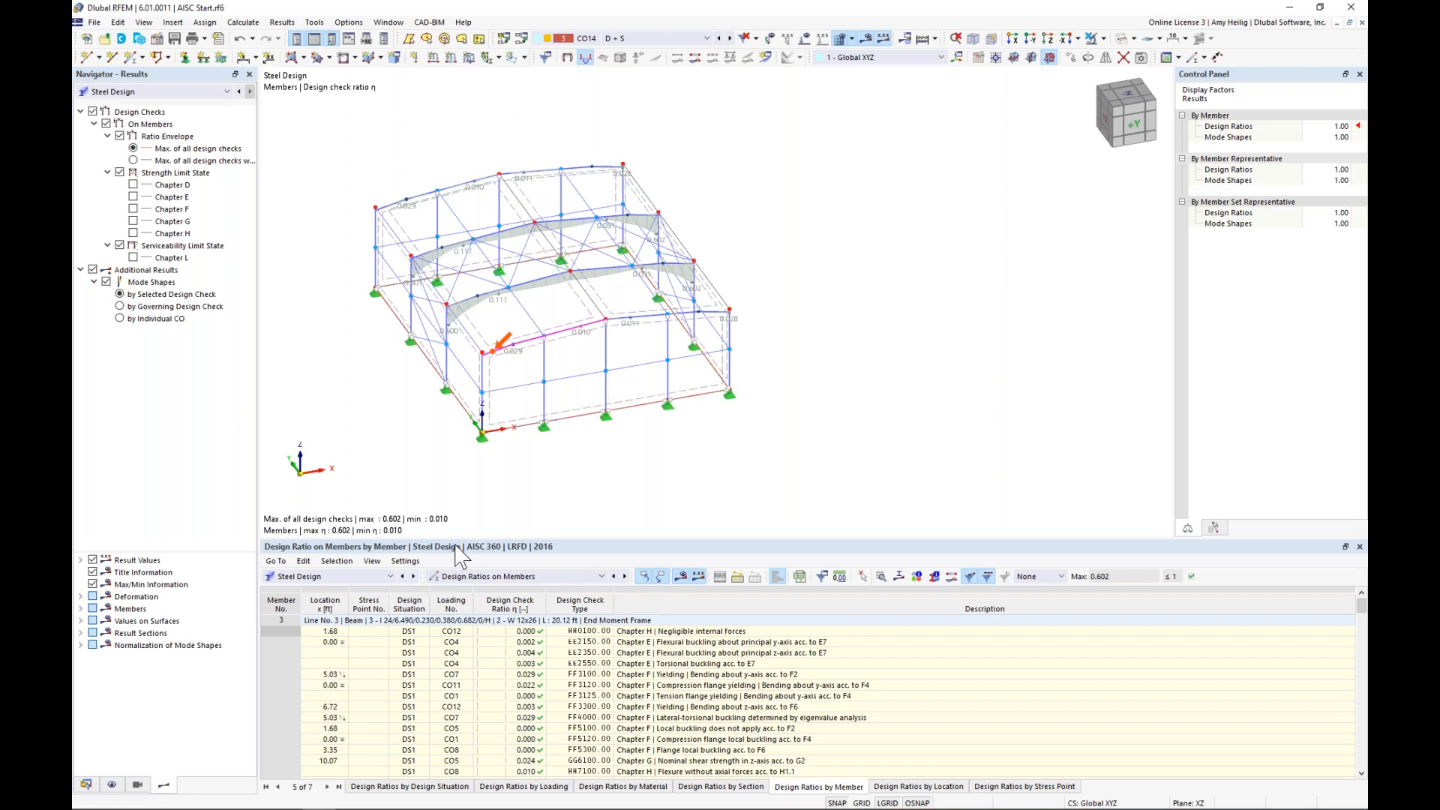
Step: Enlarge the steel design results table, keeping Design Ratios on Members as its content and the whole frame in view
left_click_drag(457, 538, 471, 479)
middle_click_drag(637, 419, 772, 365, "ctrl")
left_click(567, 517)
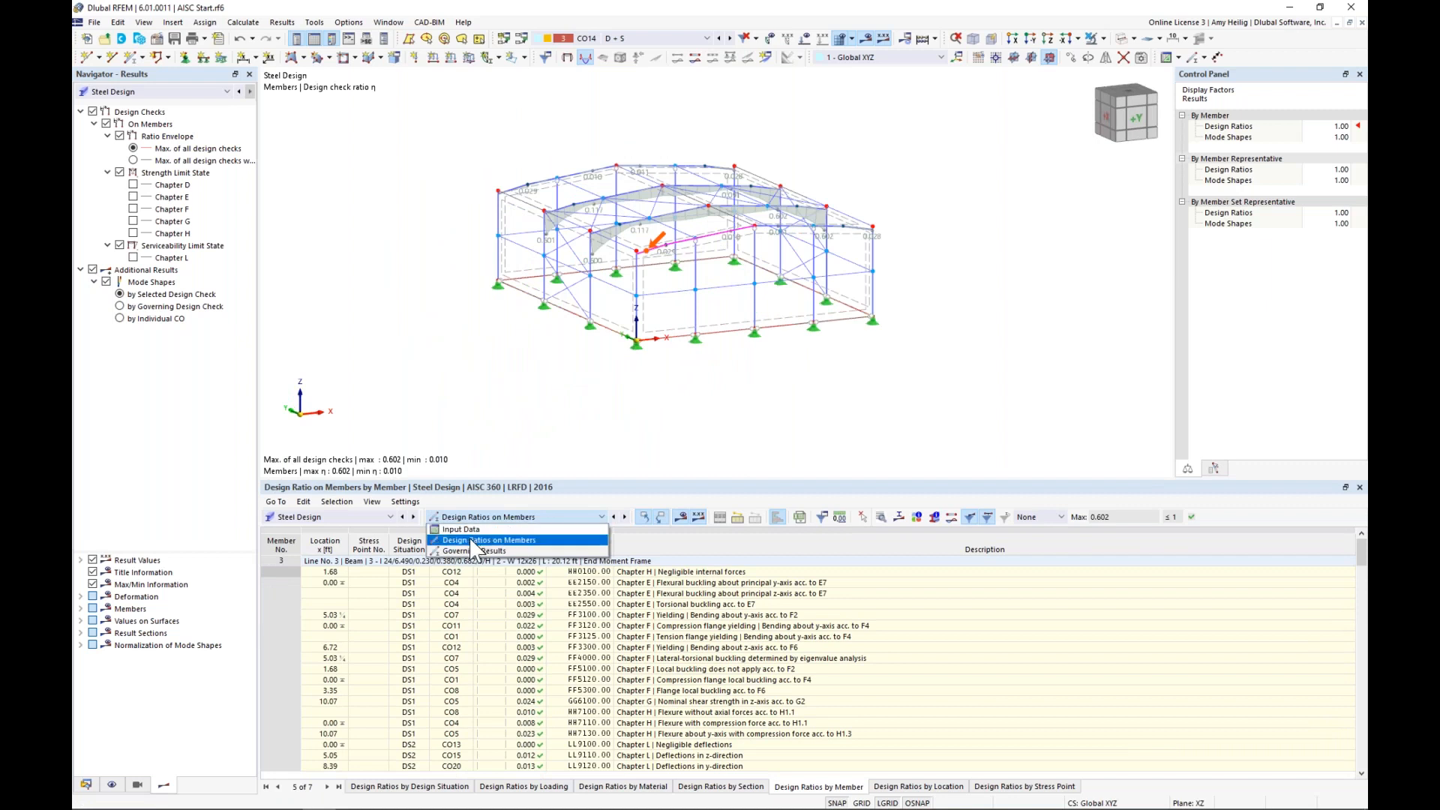
left_click(483, 541)
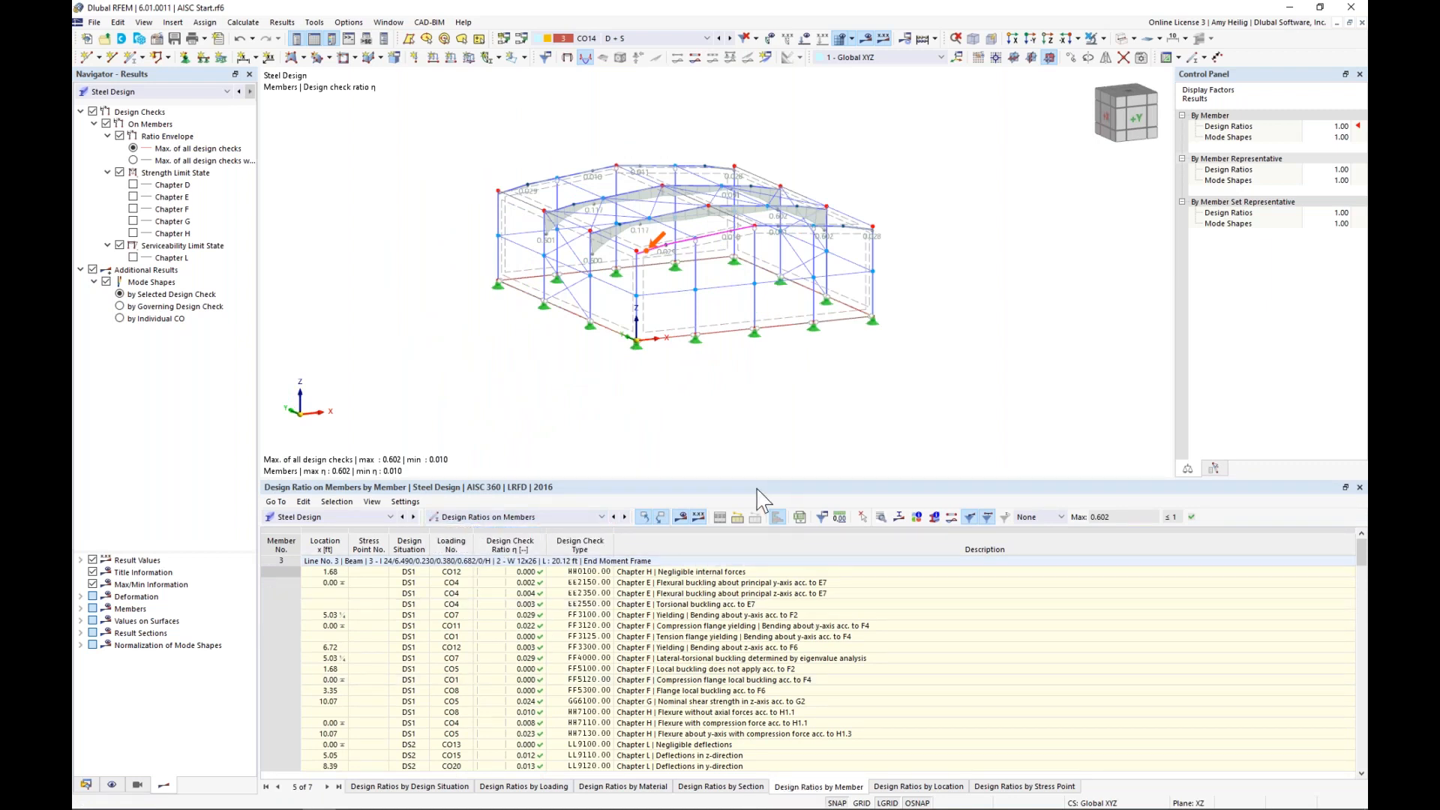
left_click_drag(760, 479, 765, 394)
middle_click_drag(720, 278, 741, 303)
scroll(741, 304, "up", 2)
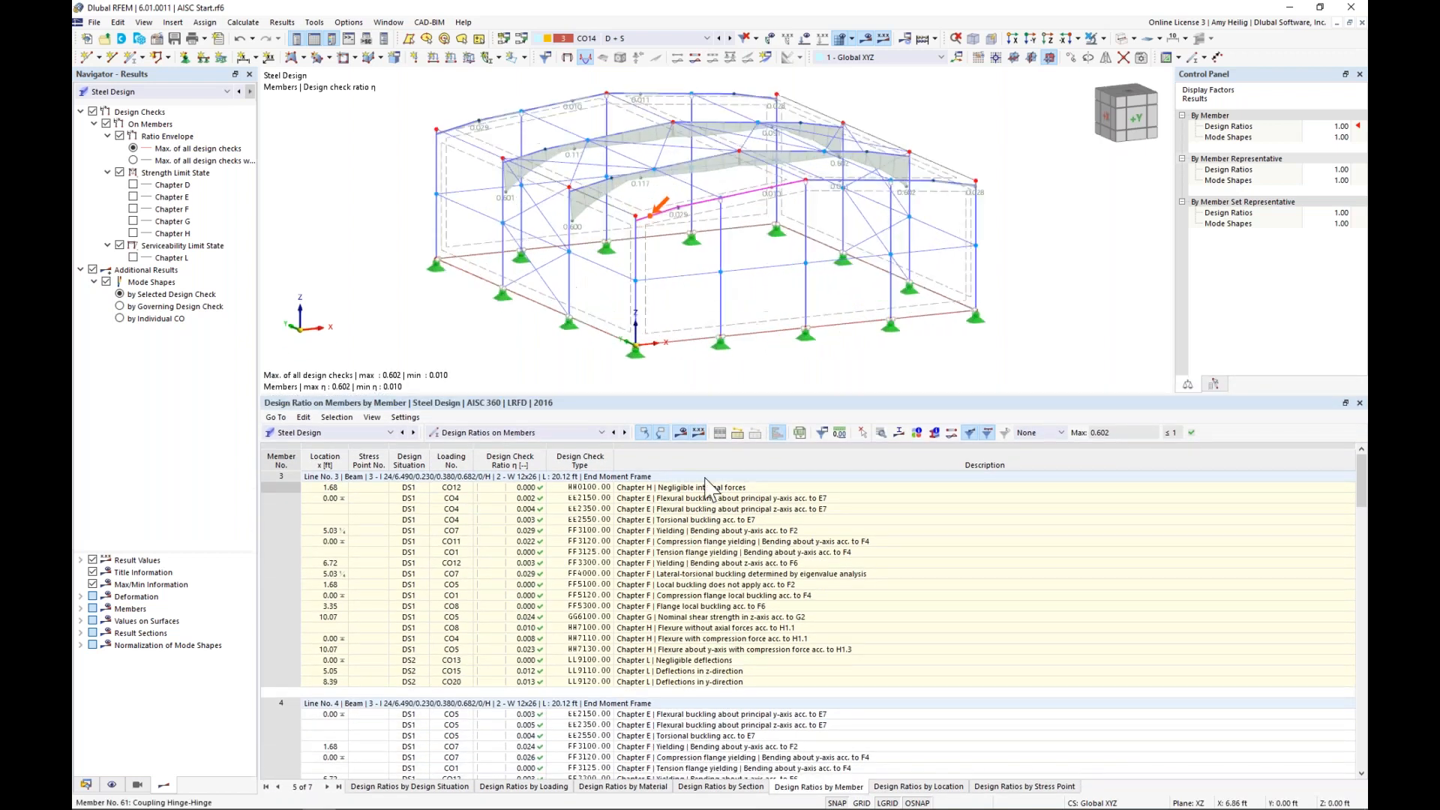
Step: Examine the design checks listed for beams 3, 4 and 7 and locate selected checks in the model
left_click(709, 552)
scroll(708, 592, "down", 4)
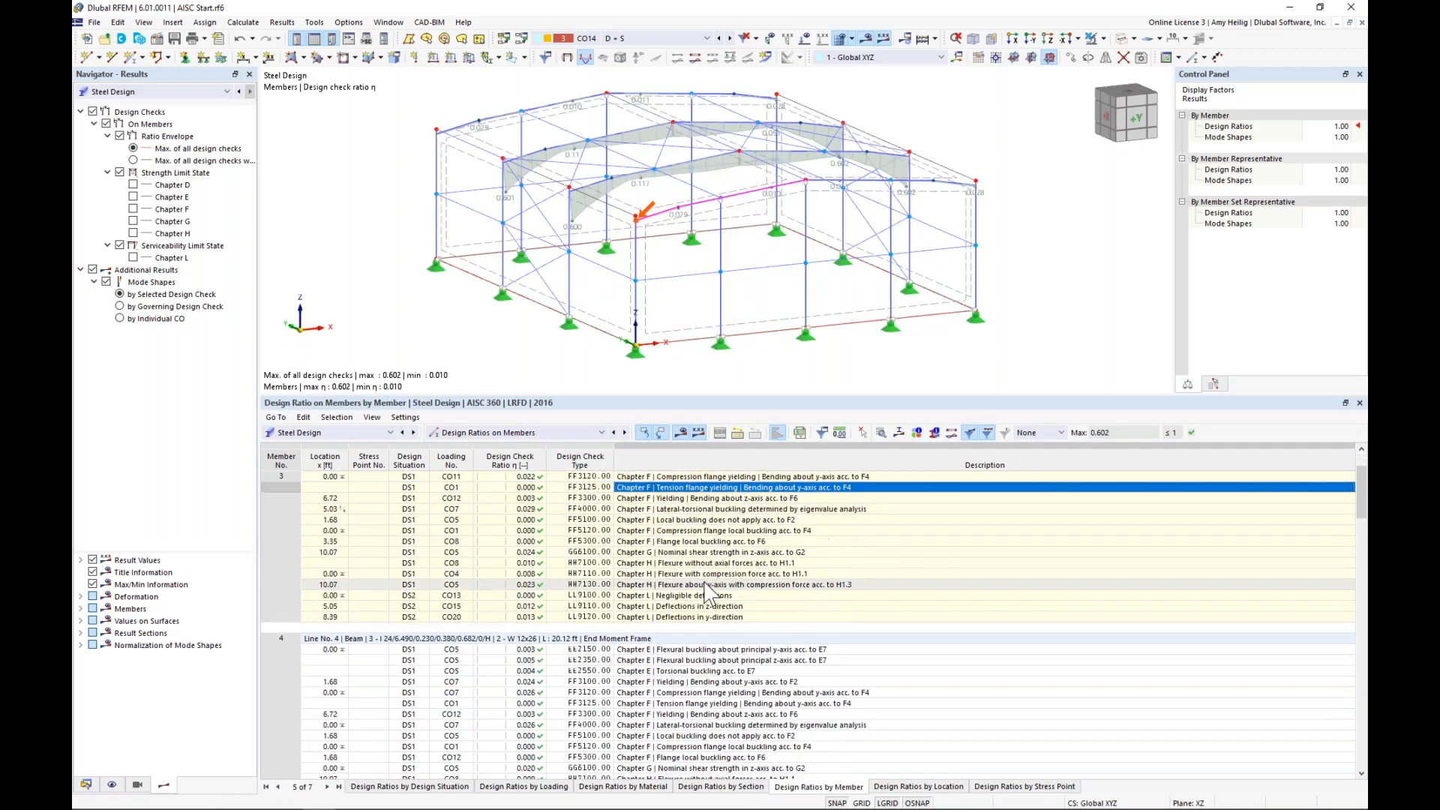
left_click(713, 703)
scroll(718, 711, "down", 7)
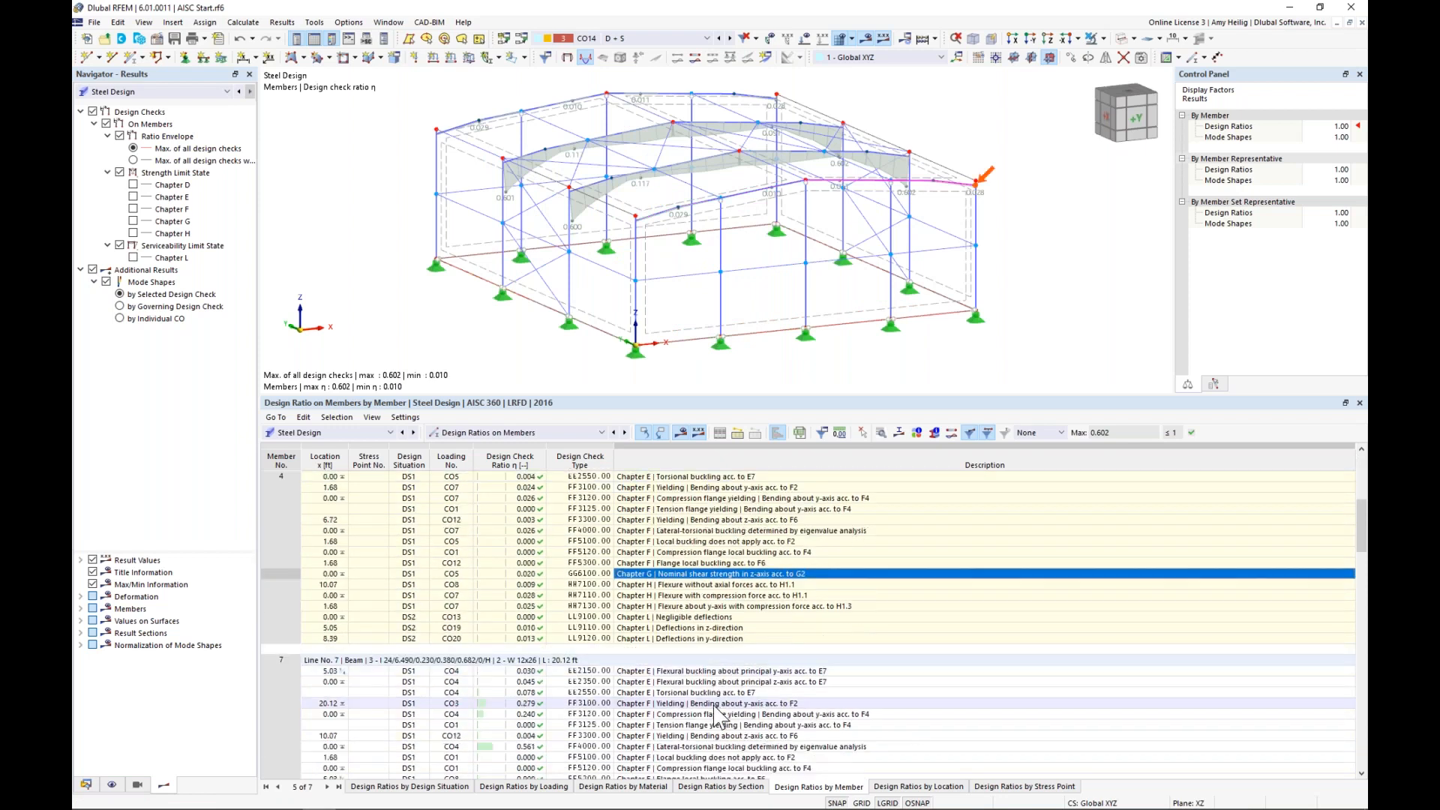
left_click(718, 704)
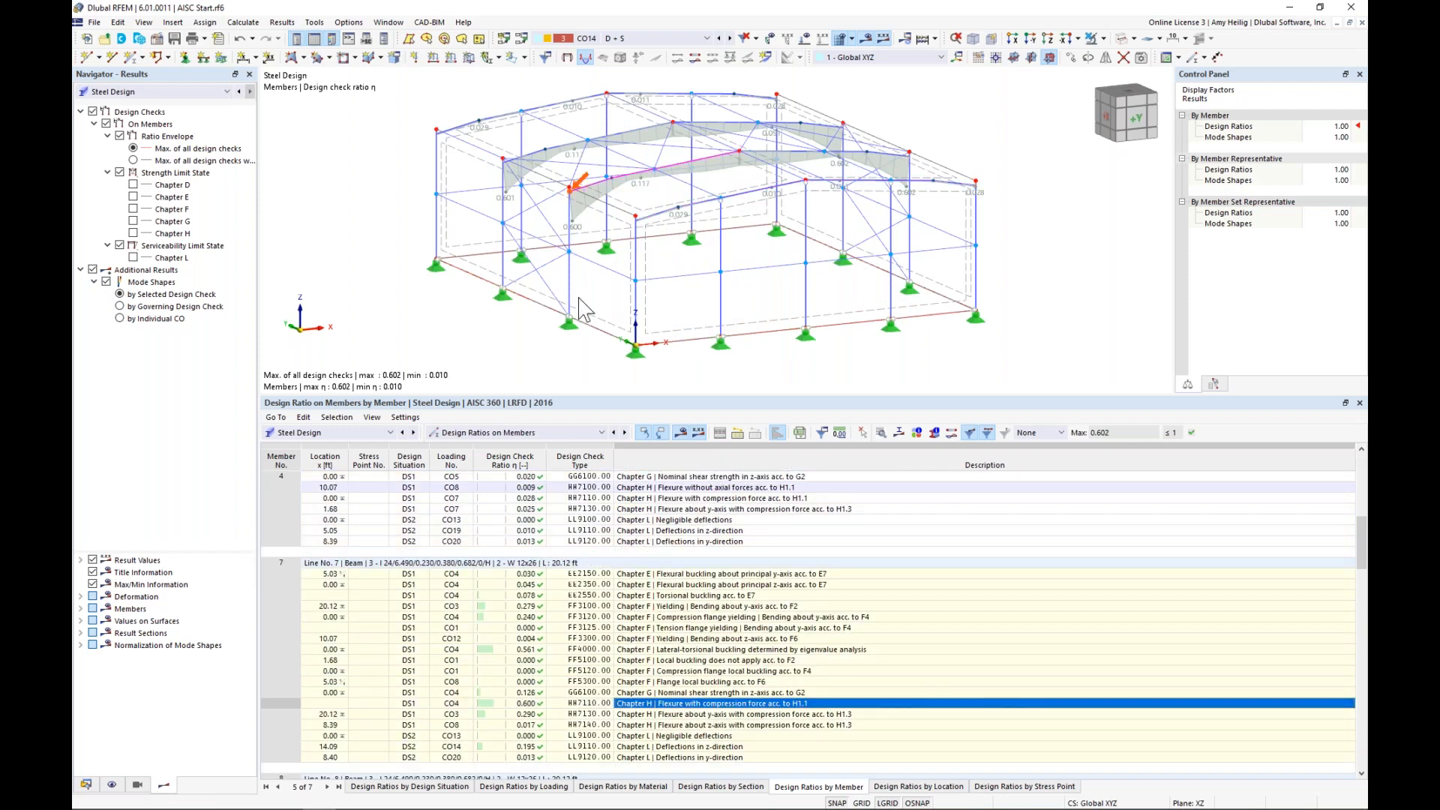
left_click(710, 648)
left_click(710, 639)
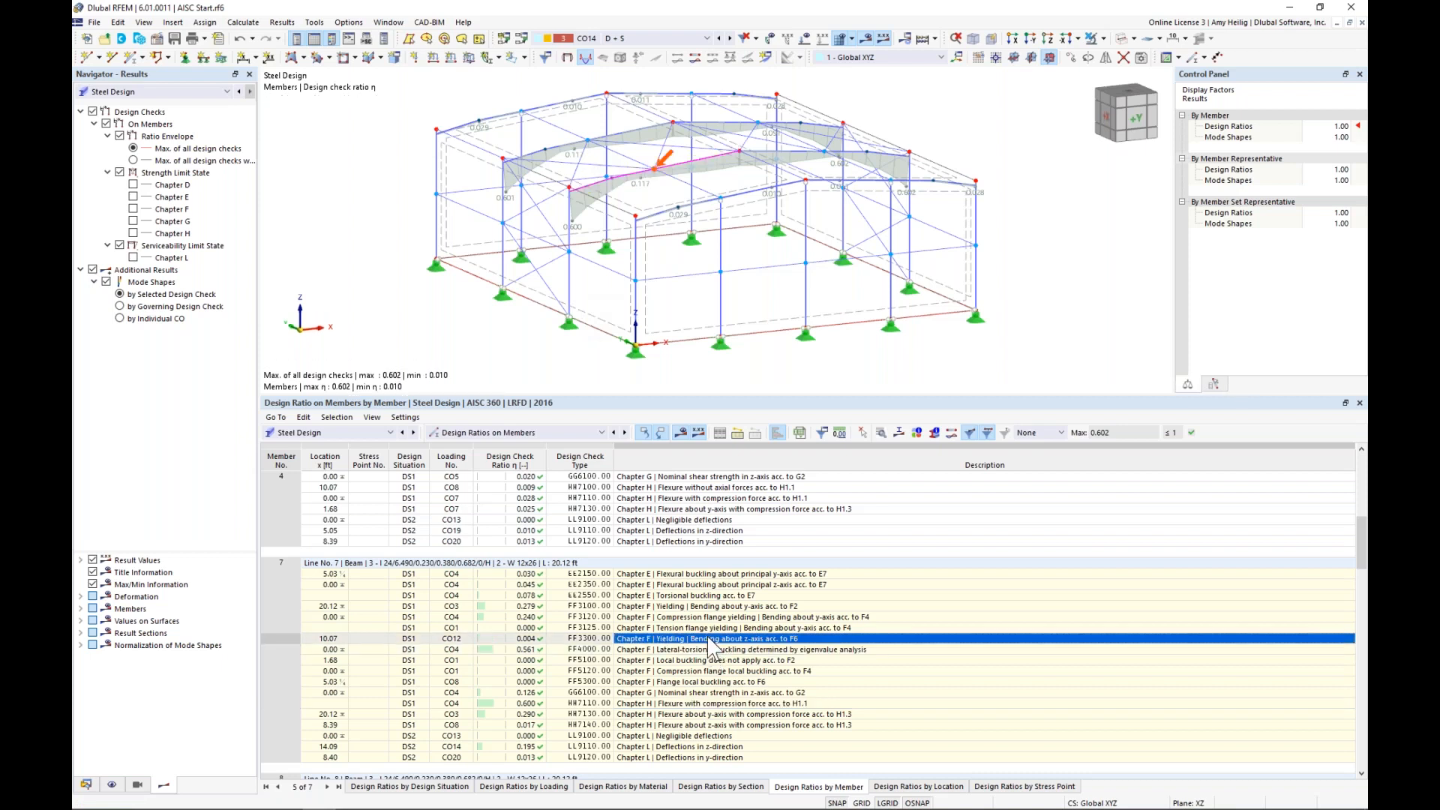
left_click(712, 629)
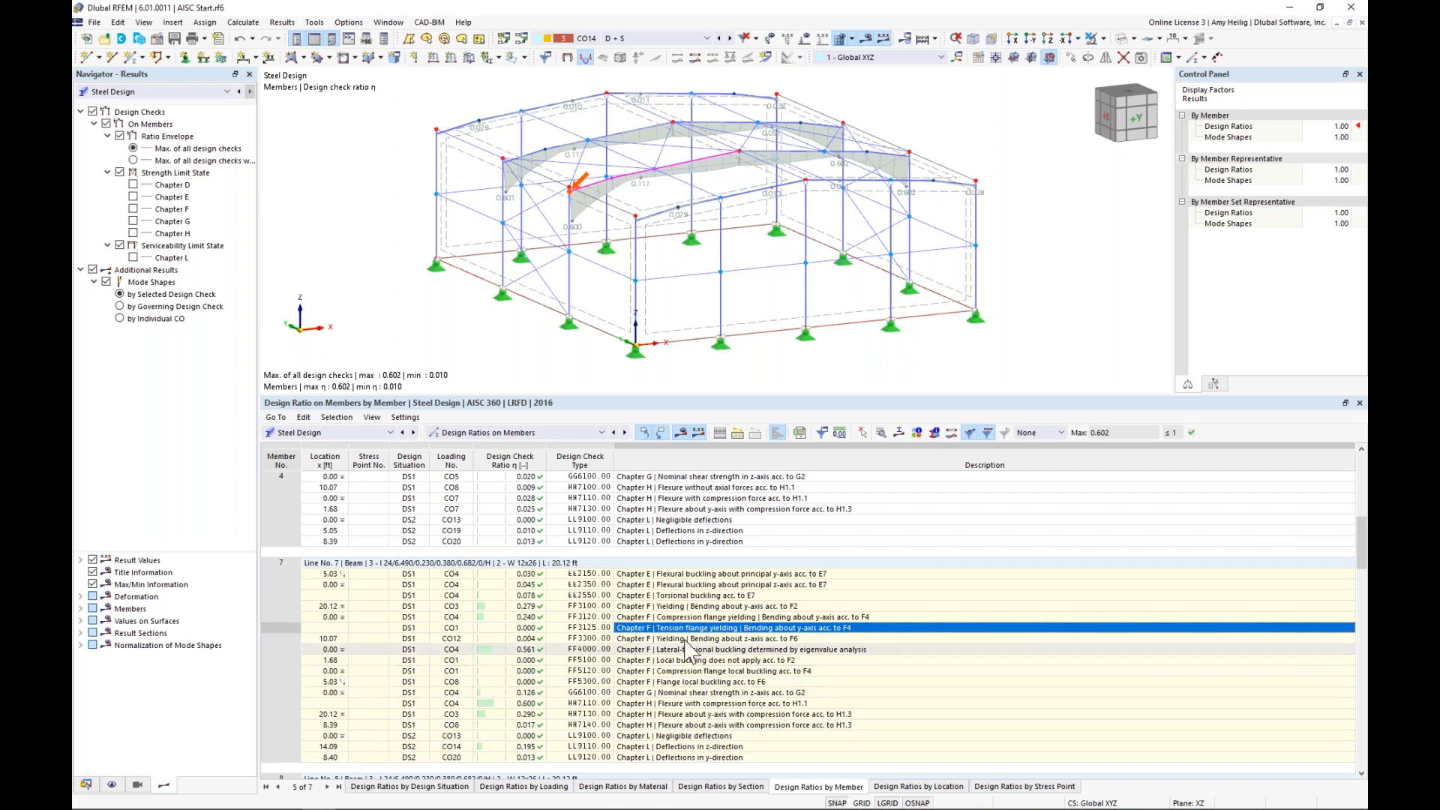
scroll(744, 684, "down", 1)
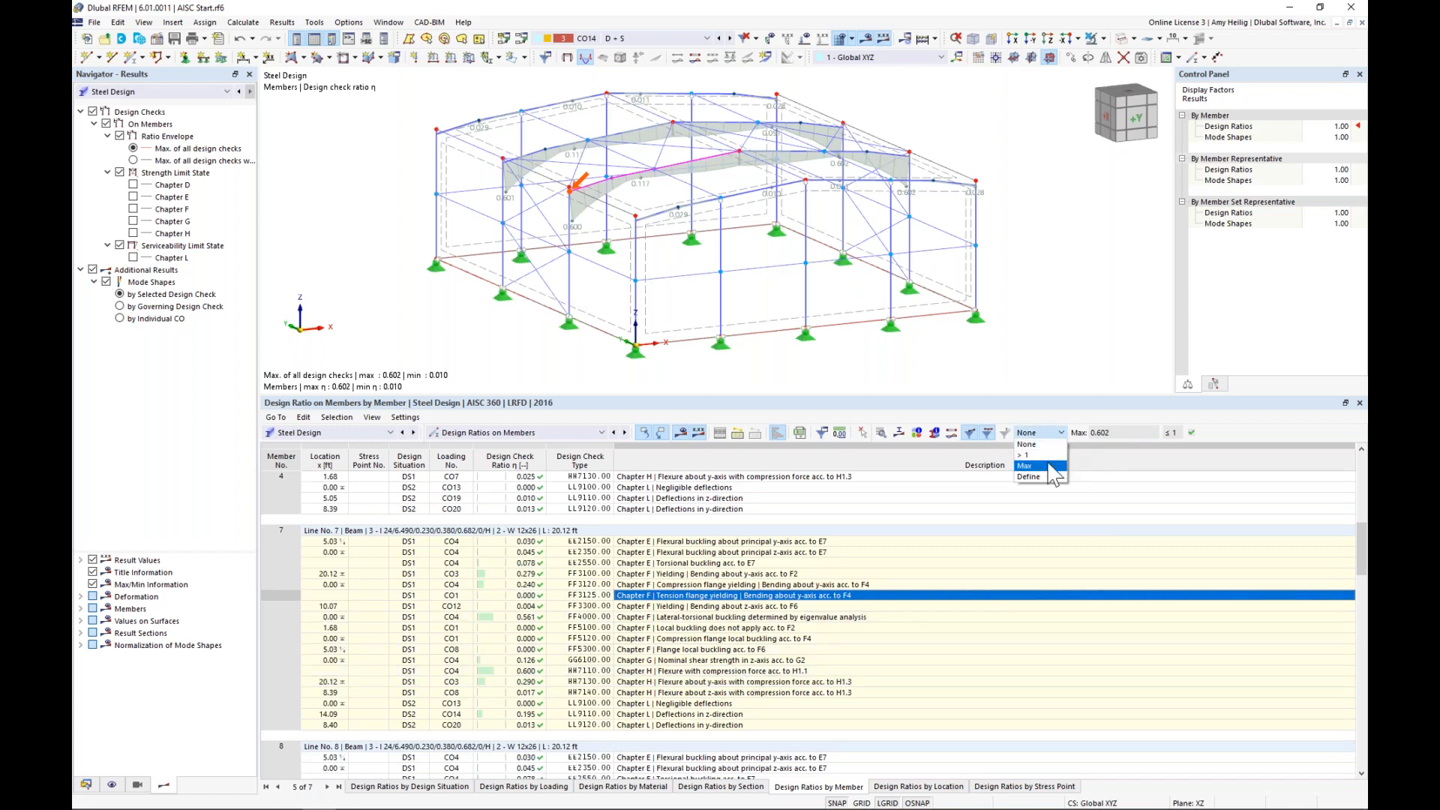
Step: Filter the design ratios to Max and inspect the governing checks of beams 3, 4 and 7
left_click(1050, 467)
left_click(624, 489)
left_click(626, 520)
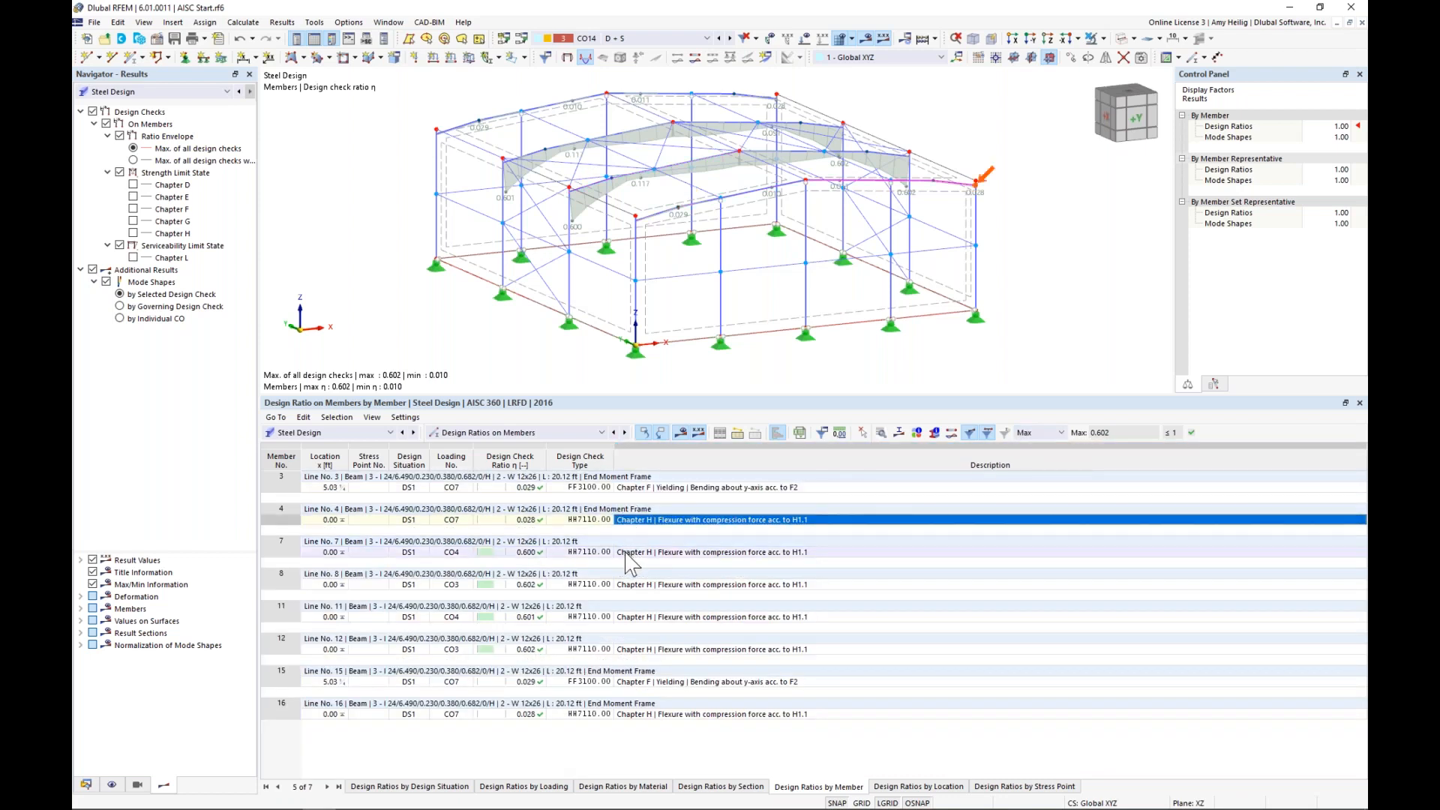
left_click(627, 552)
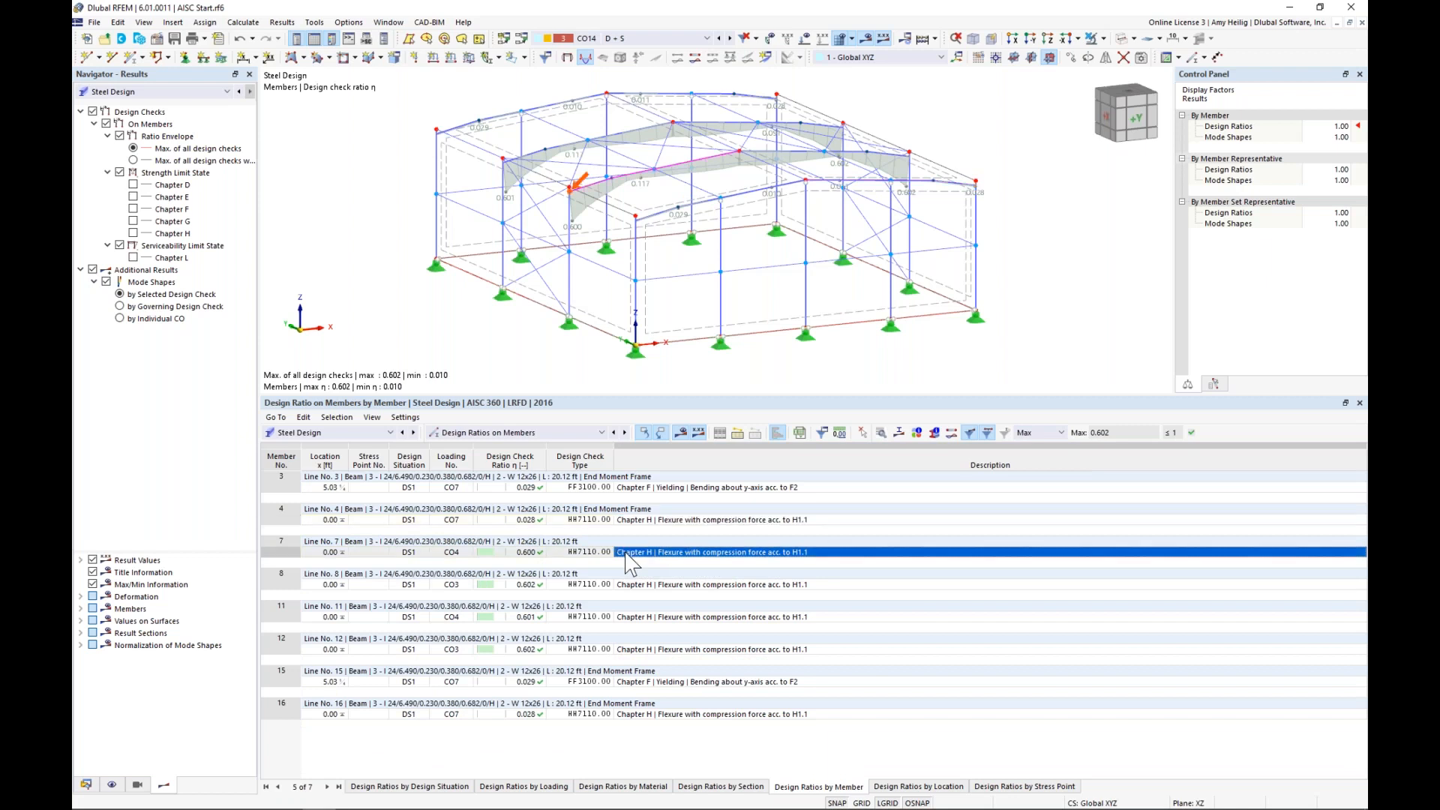
Step: Reset the ratio filter to None and open the design check details for beam 4's y-axis bending yielding check acc. to F2
left_click(1047, 432)
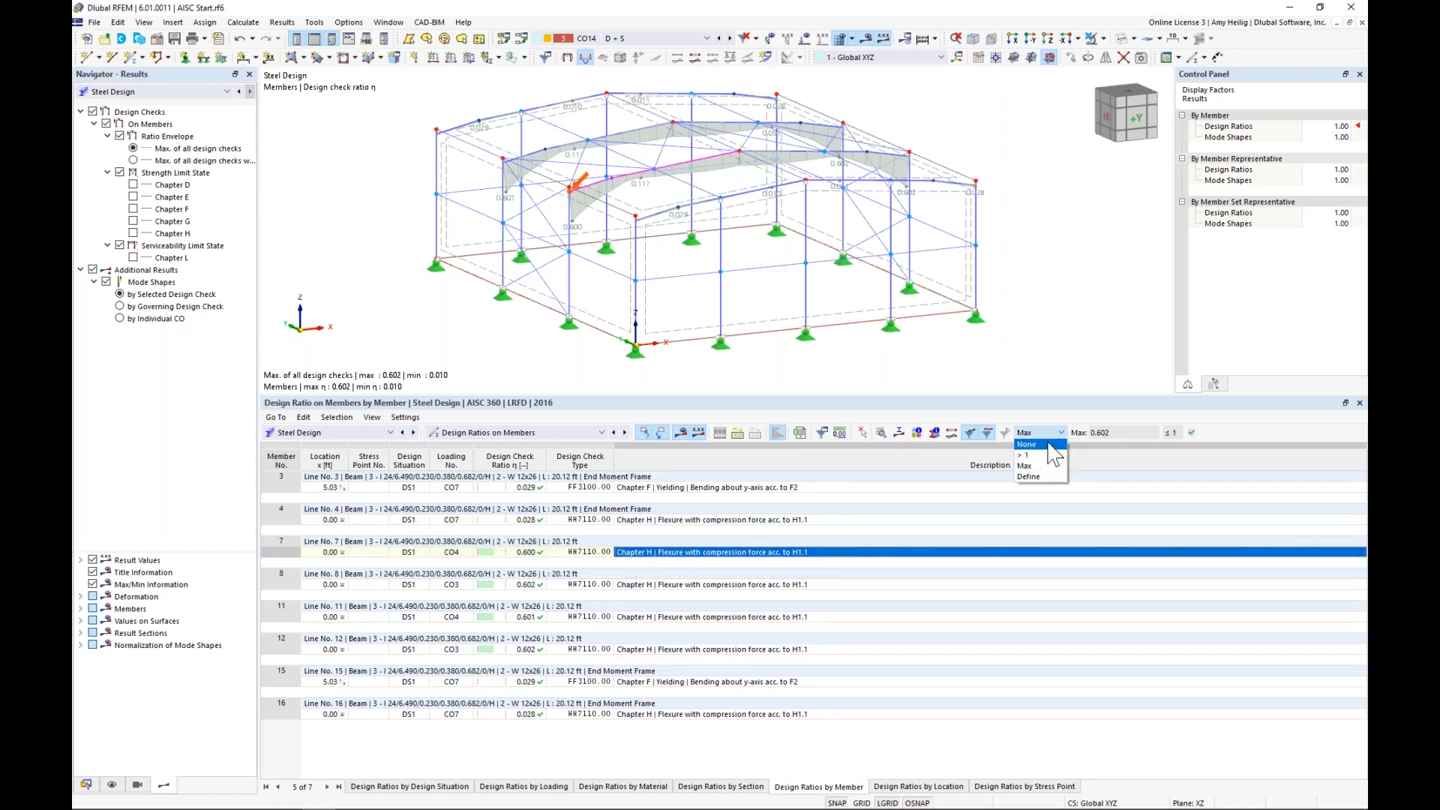
left_click(1043, 444)
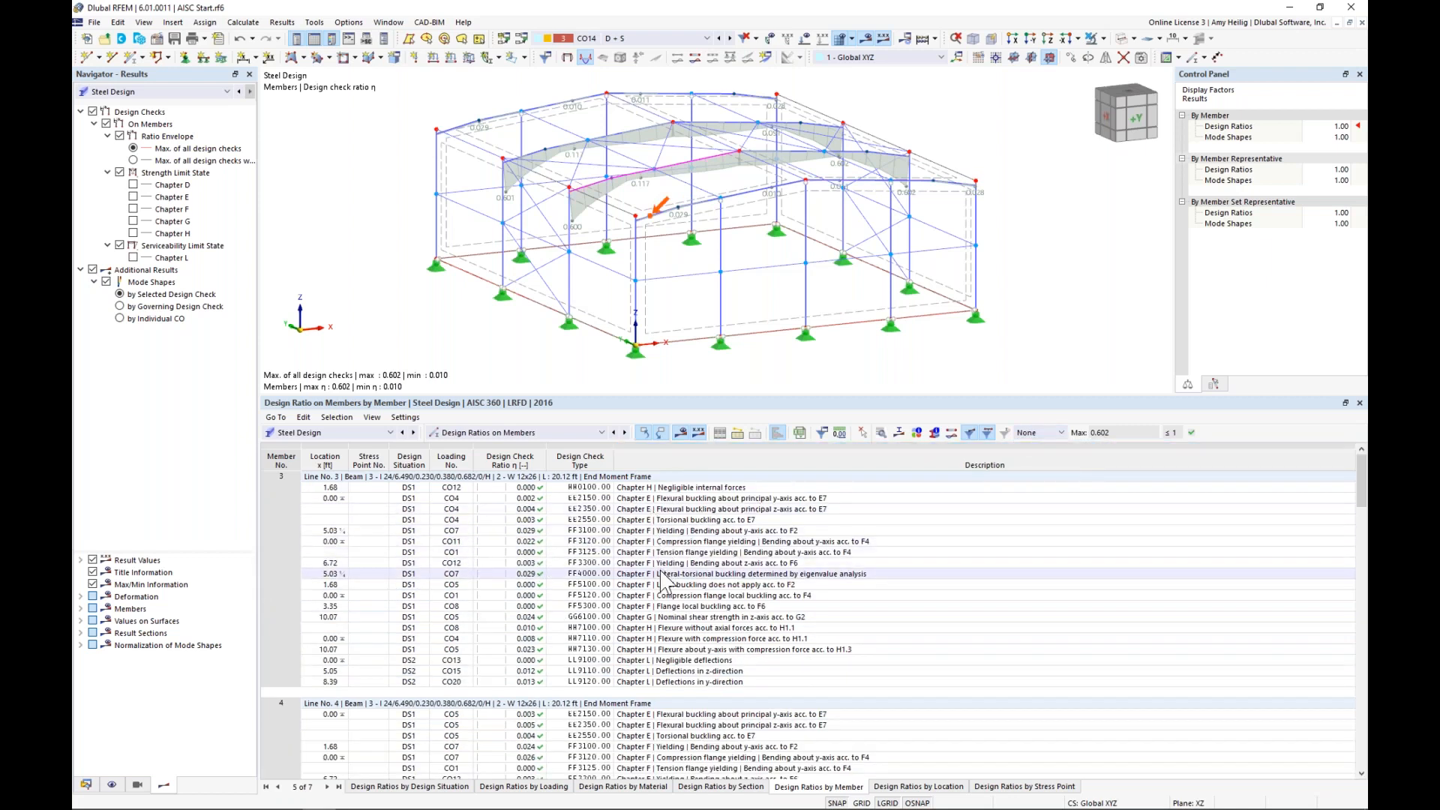
scroll(664, 582, "down", 6)
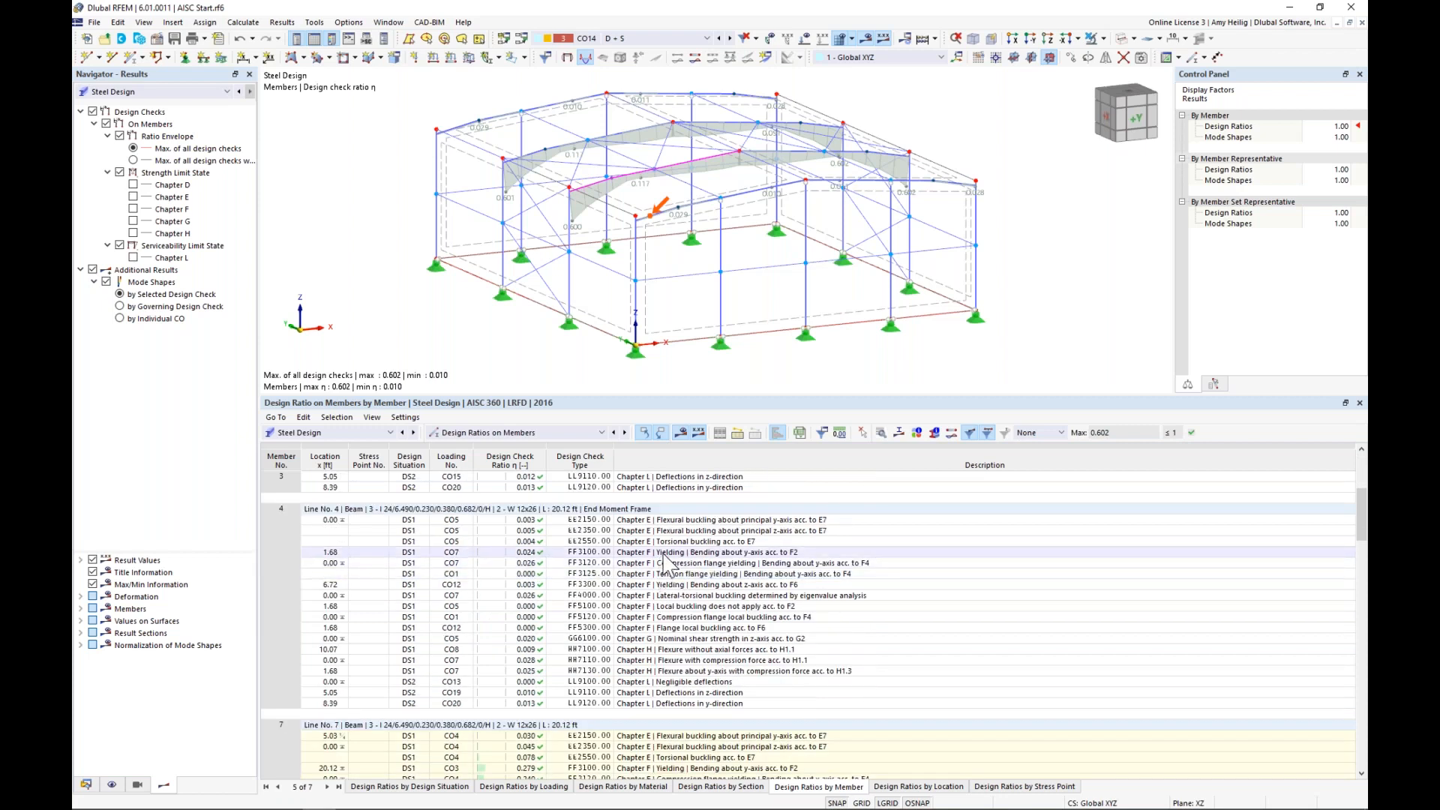
left_click(664, 555)
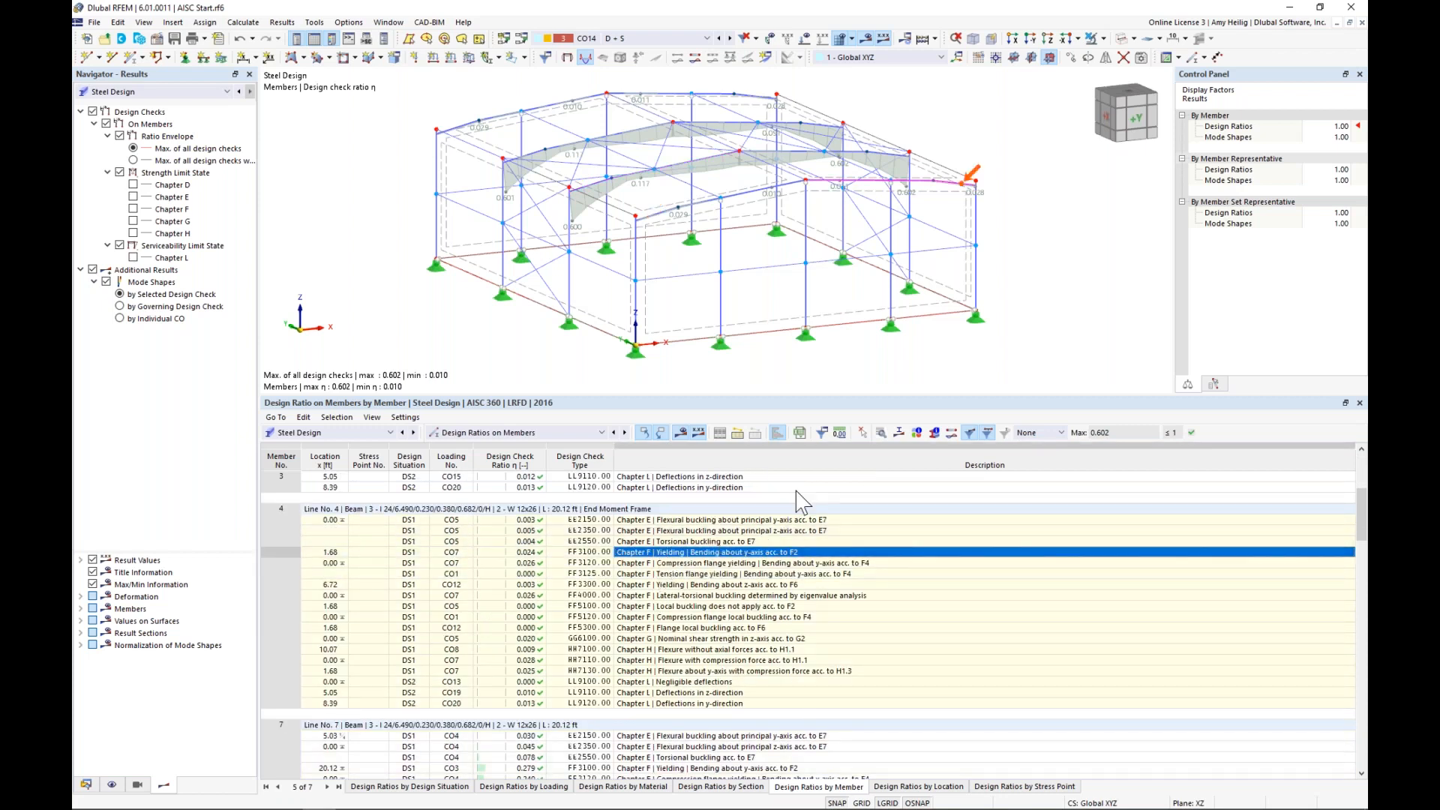
left_click(882, 437)
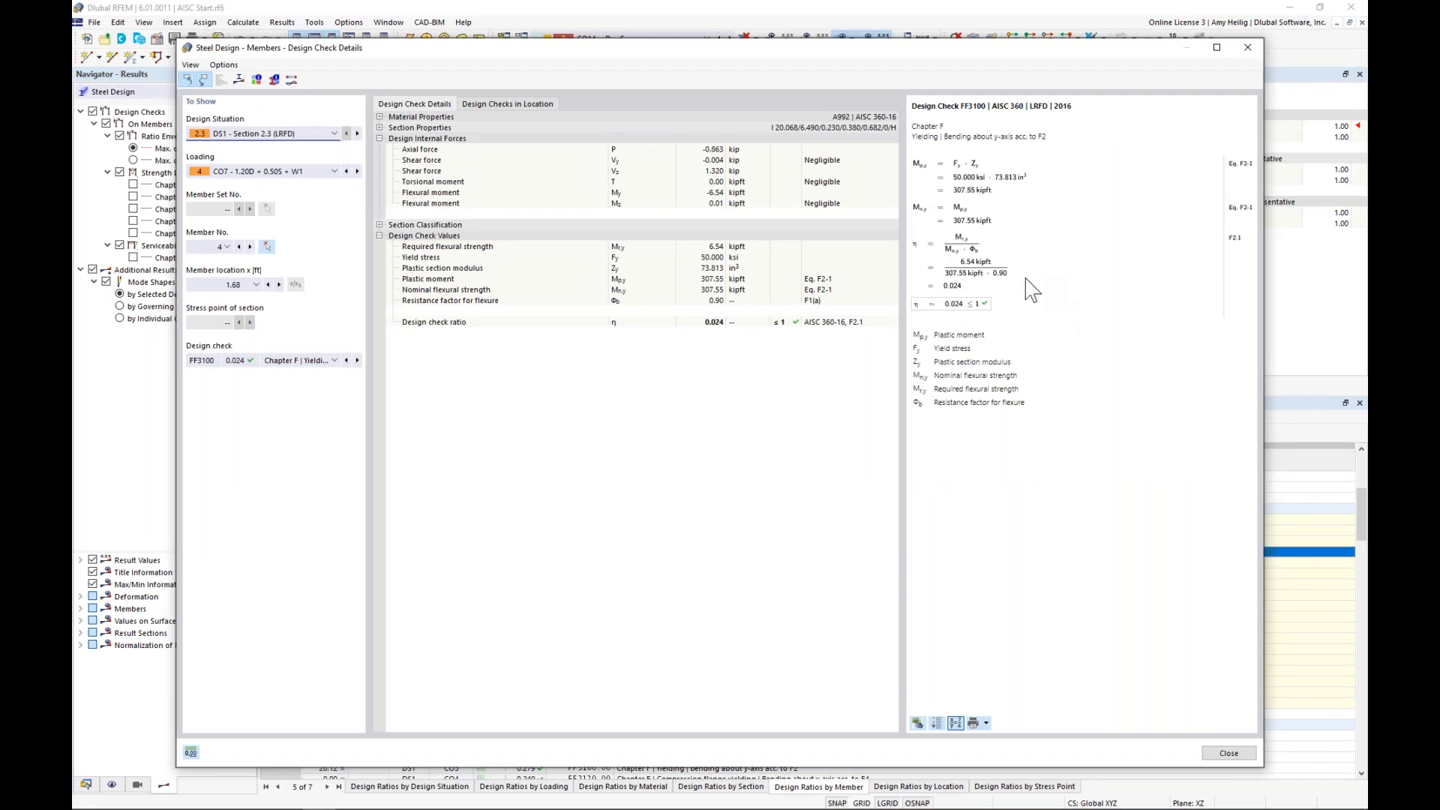
Step: Expand the section classification in flexure for flange element 1 and switch the details to torsional buckling check EE2550
left_click(380, 225)
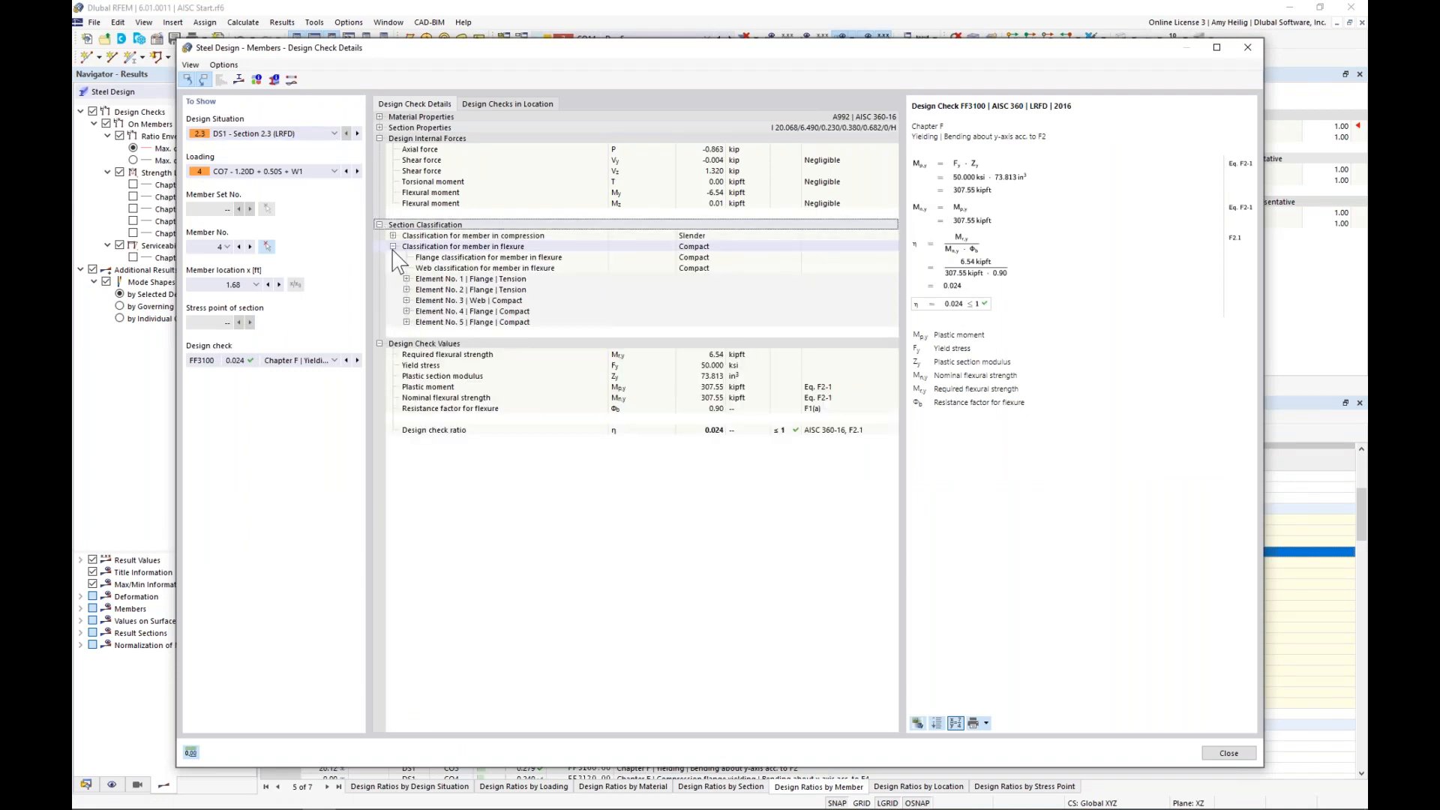
left_click(405, 278)
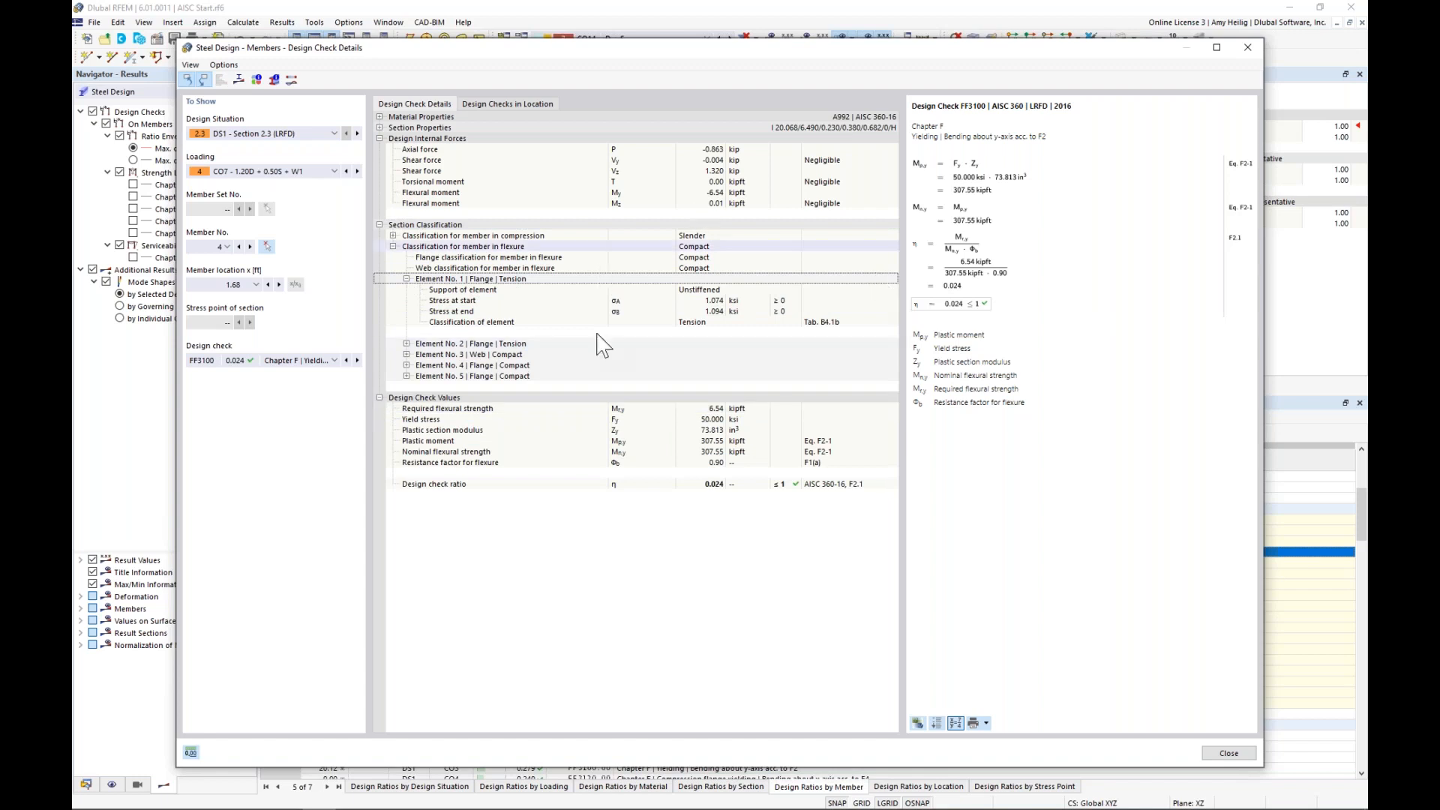
left_click(302, 363)
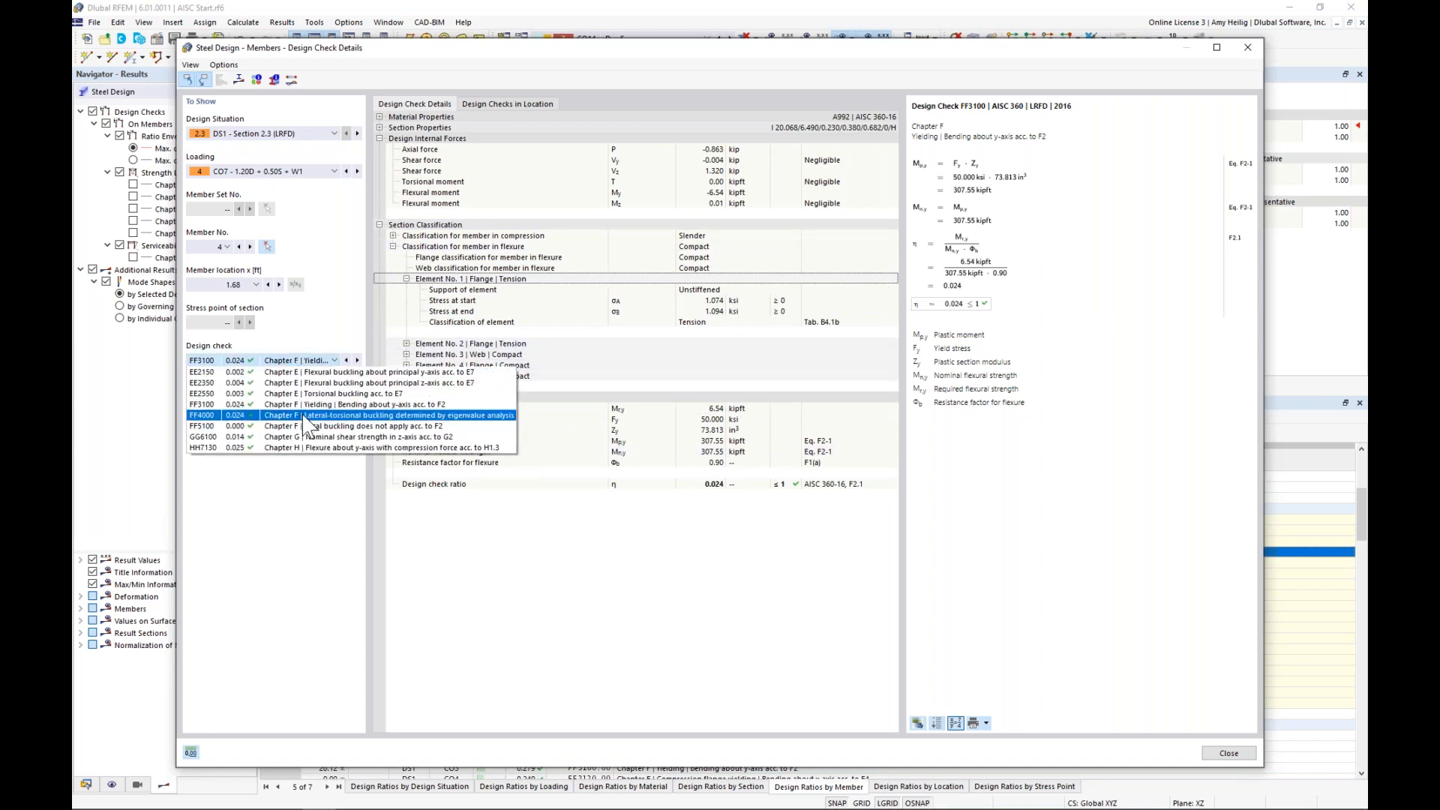
left_click(306, 396)
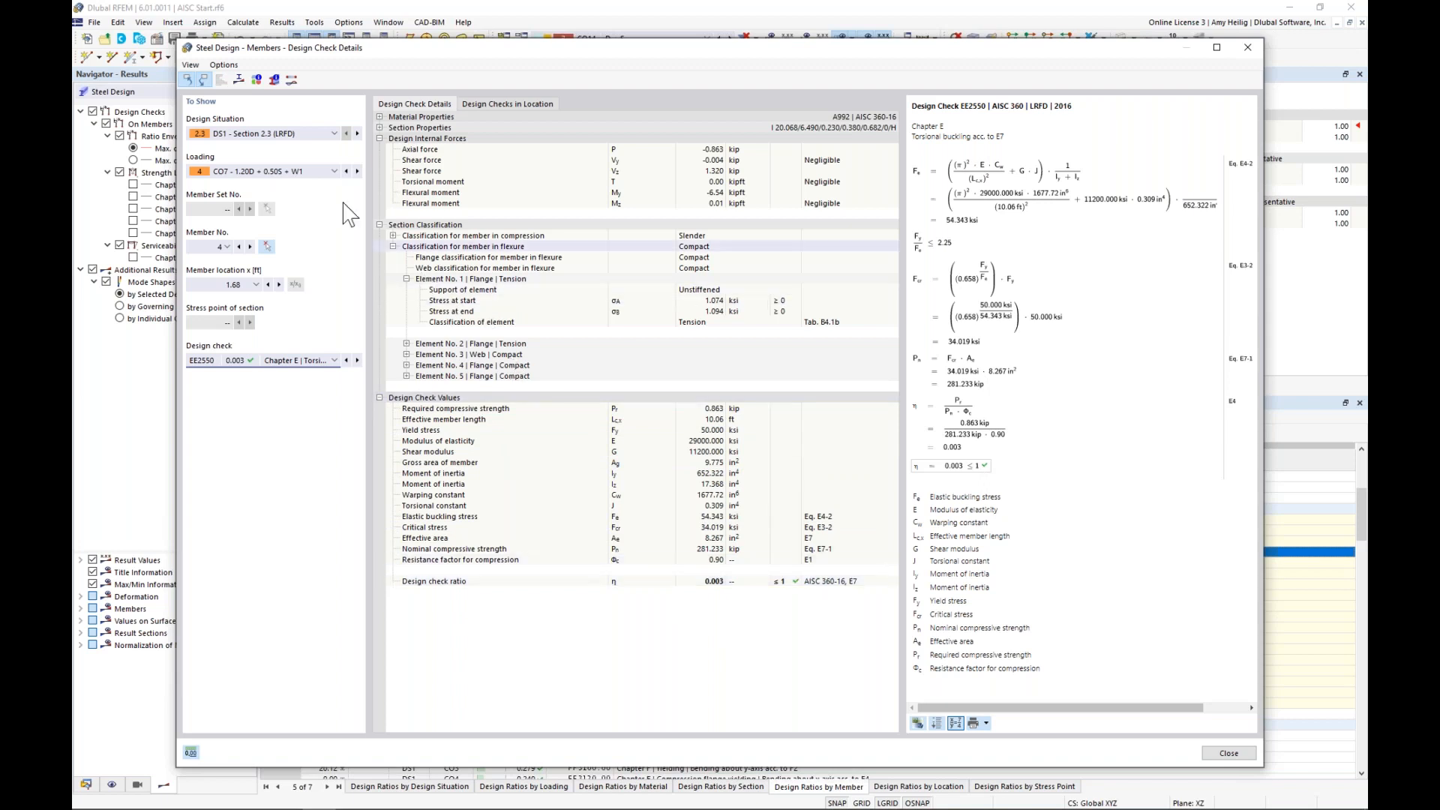
Step: Open the section result diagrams and view the stresses from axial force, the bending moment about y, and the shear force in y
left_click(240, 79)
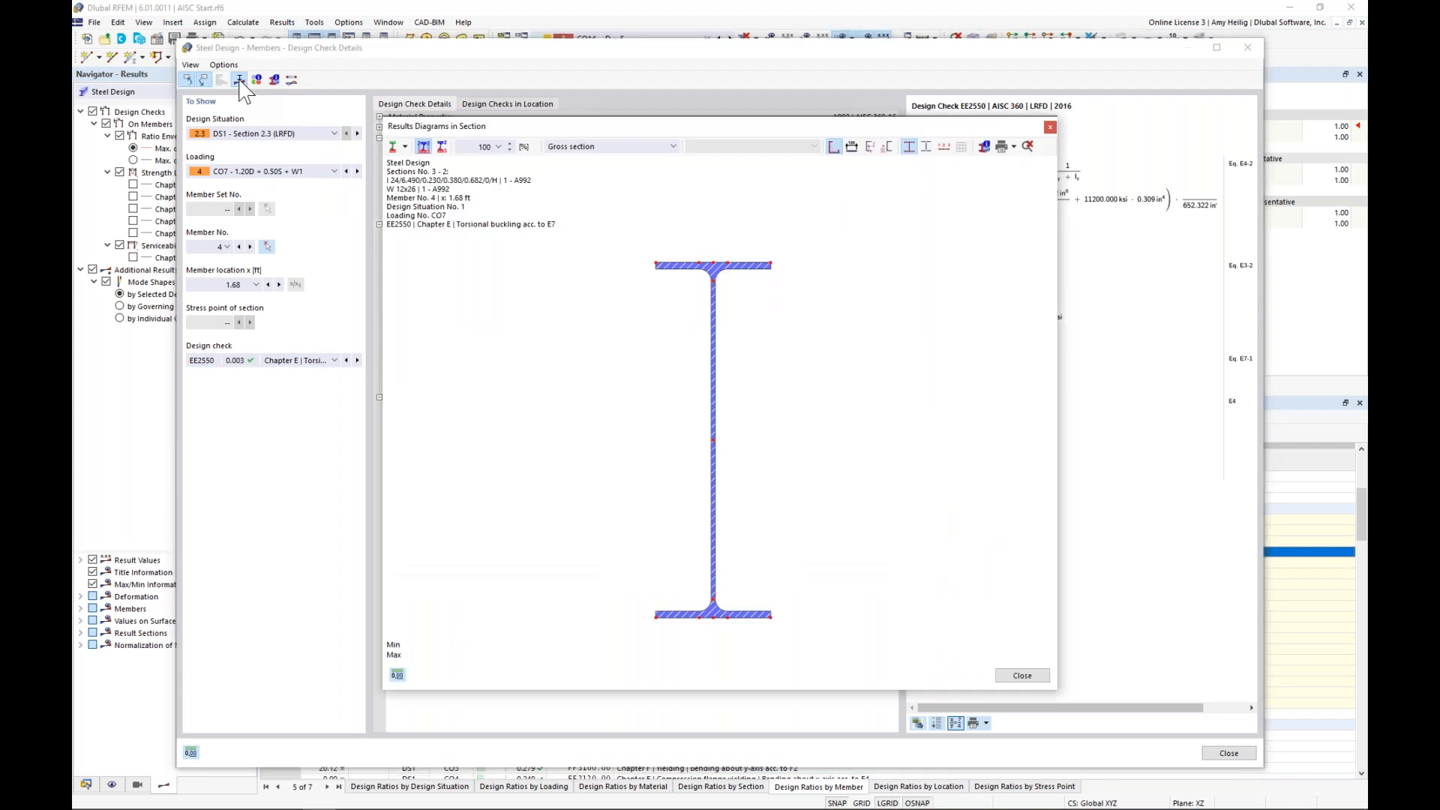
left_click(405, 147)
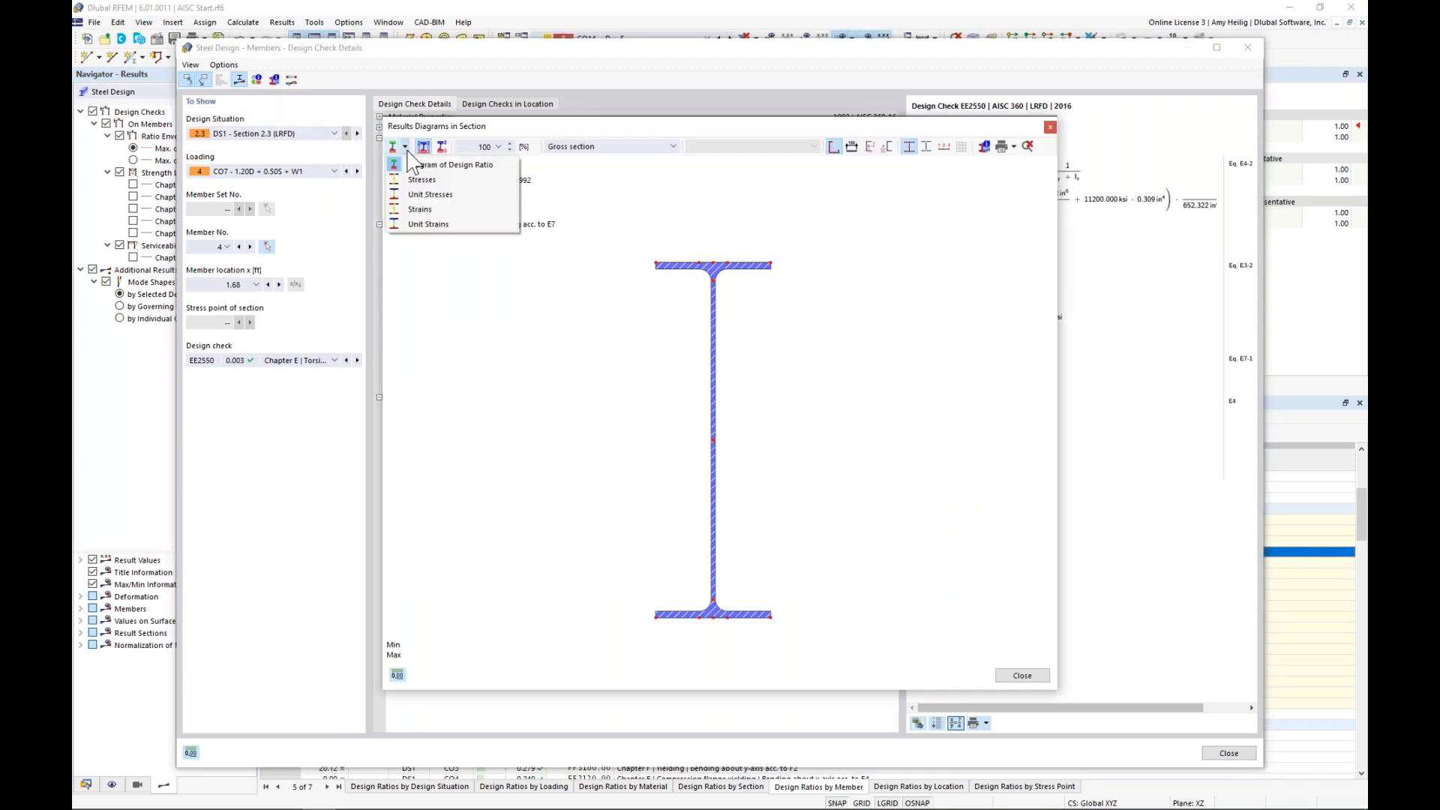
left_click(417, 181)
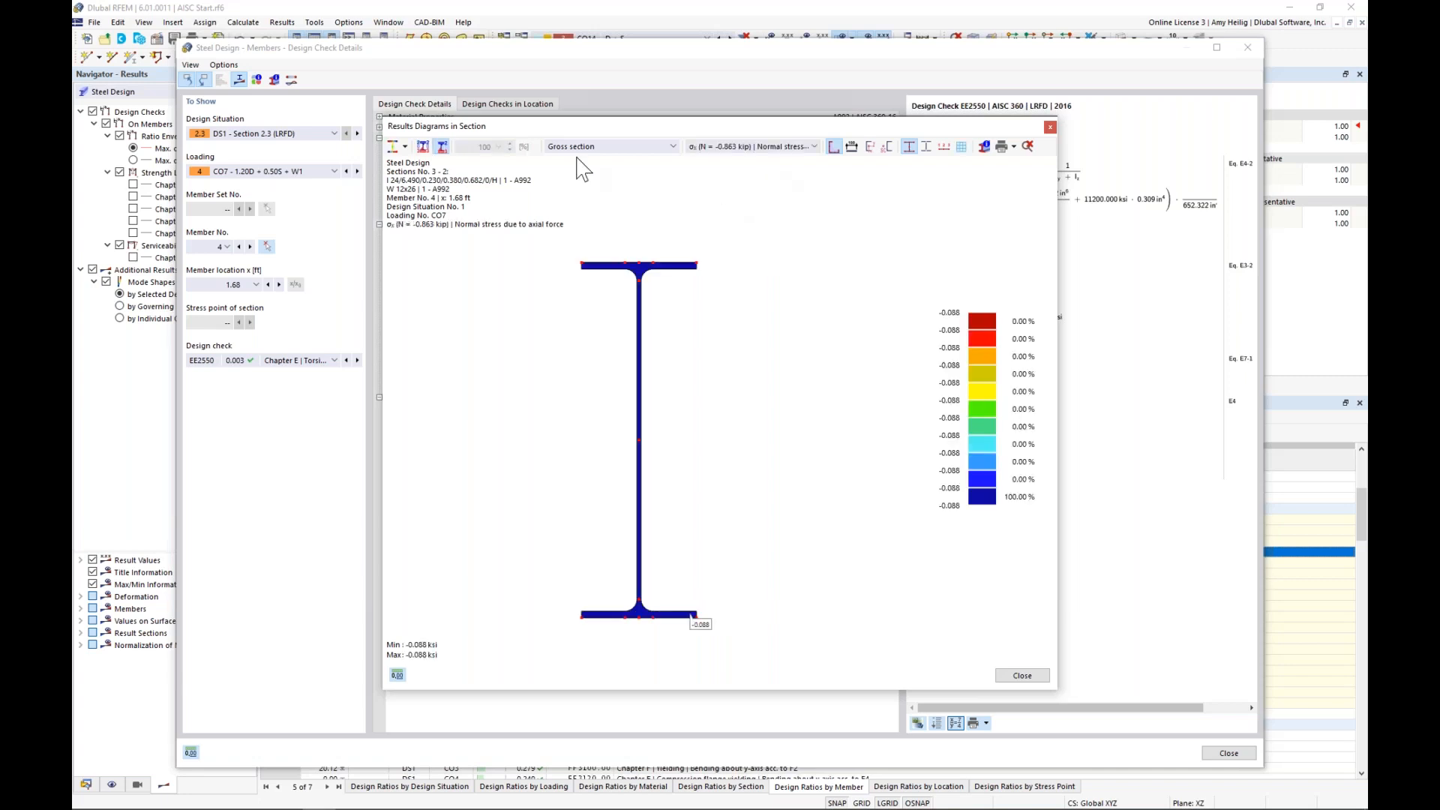
left_click(742, 147)
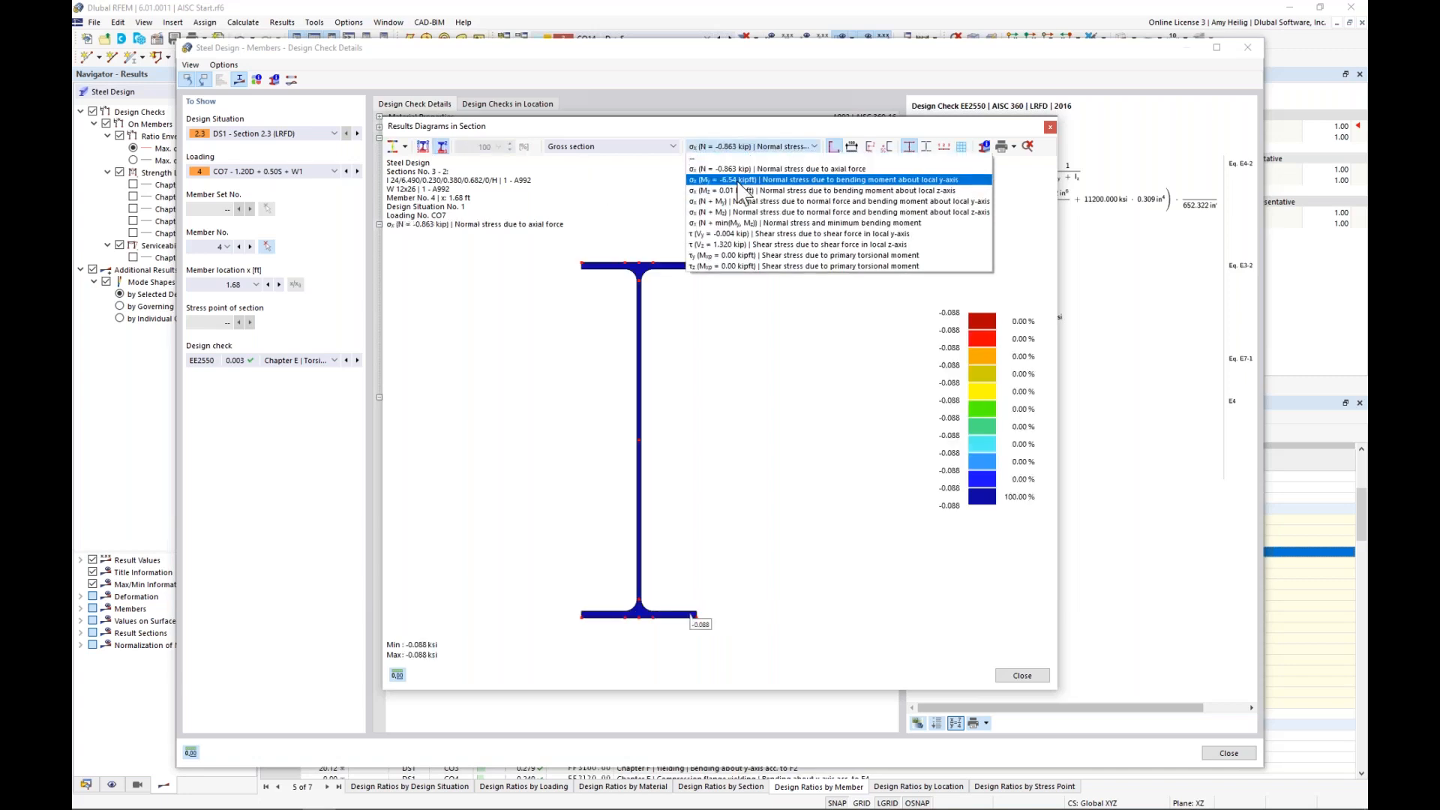
left_click(743, 180)
left_click(738, 146)
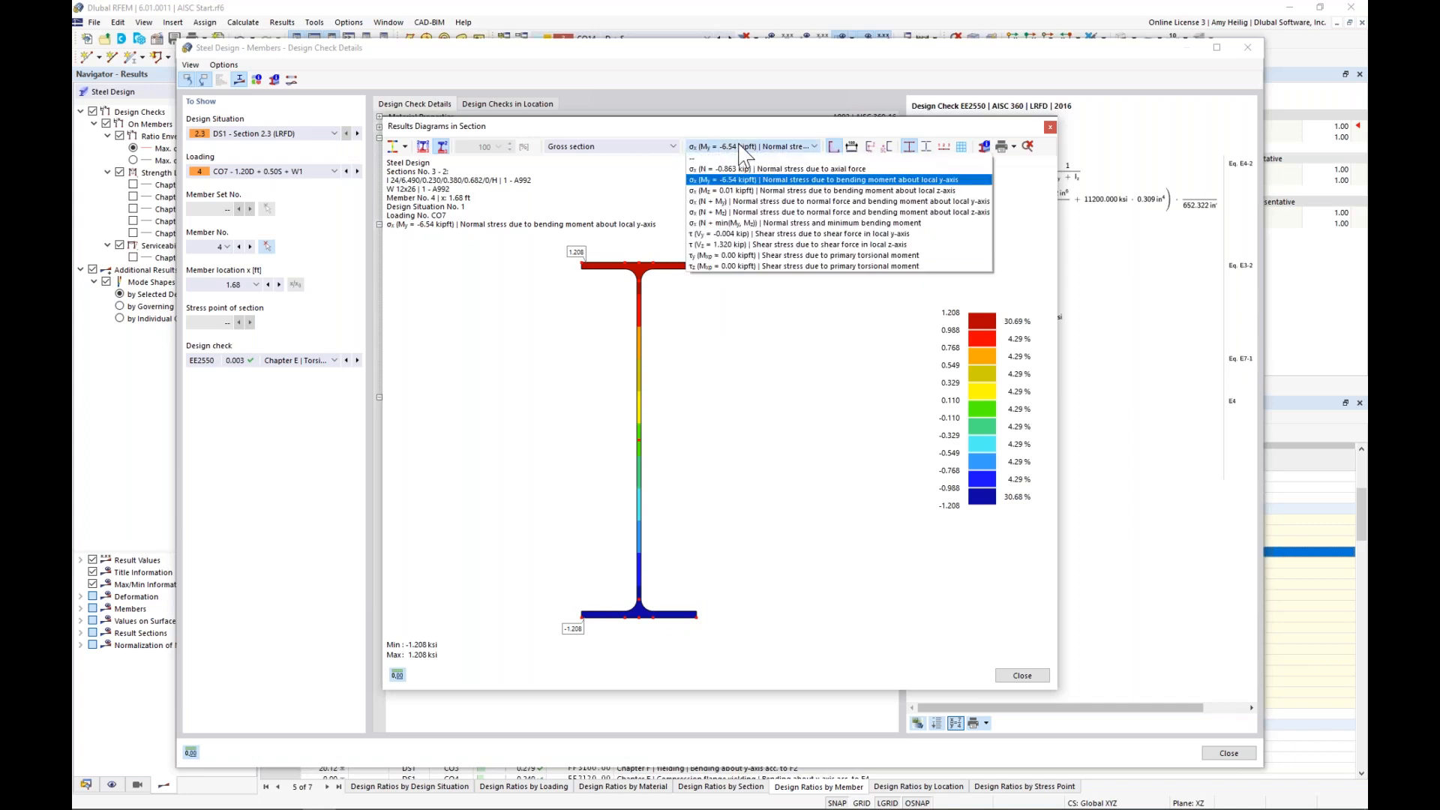
left_click(717, 233)
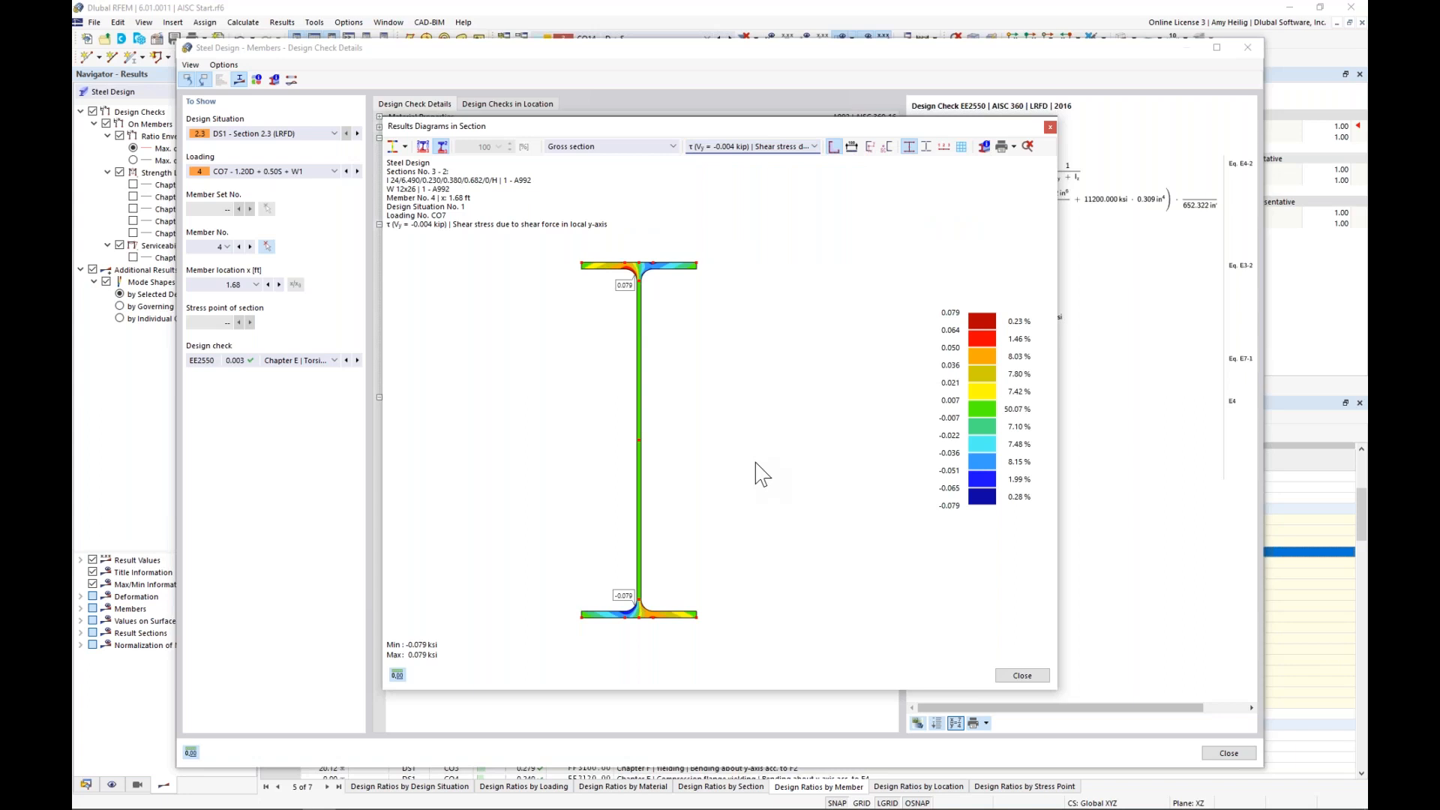
Step: Close the section result diagrams and the design check details, keeping Steel Design as the displayed result category
left_click(1021, 676)
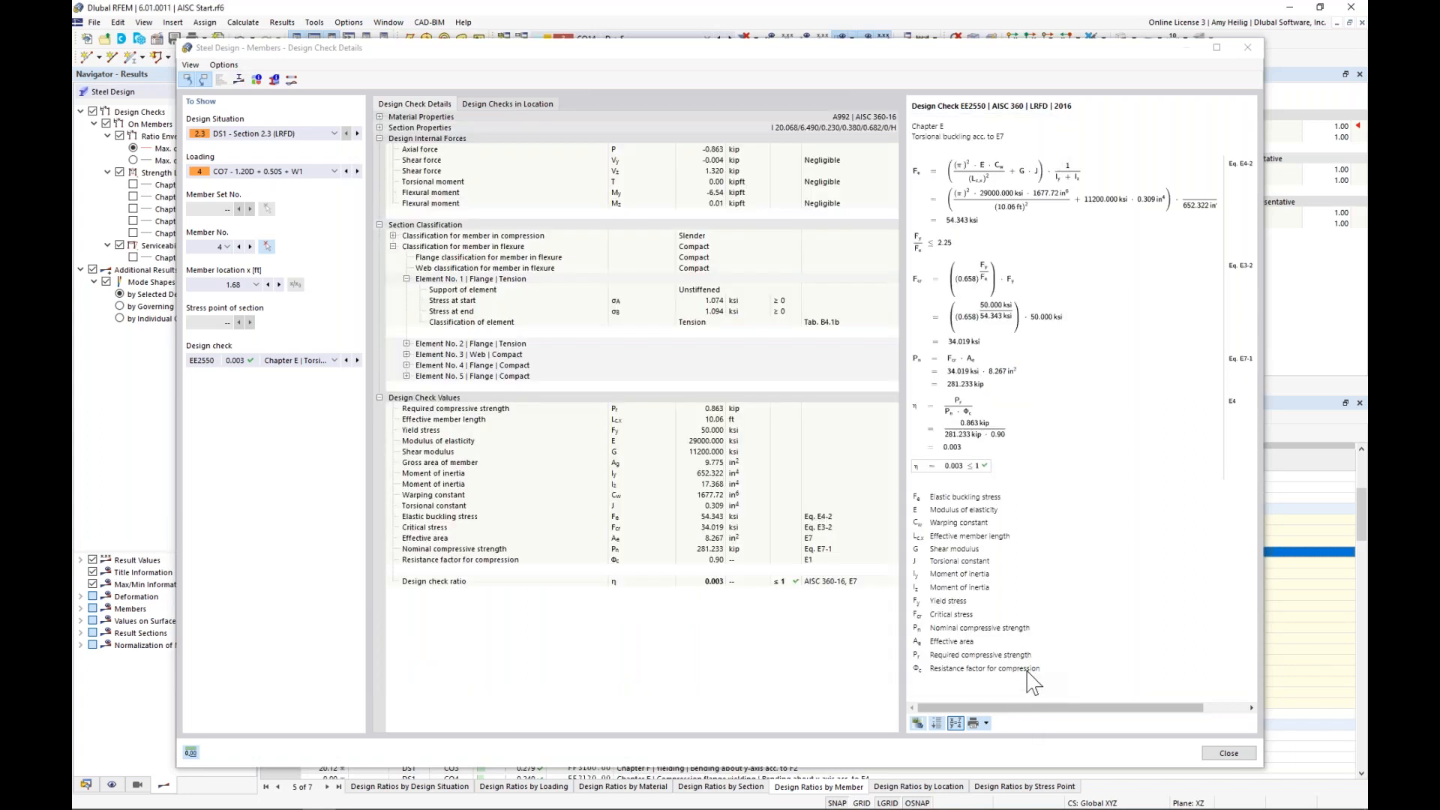
left_click(1228, 753)
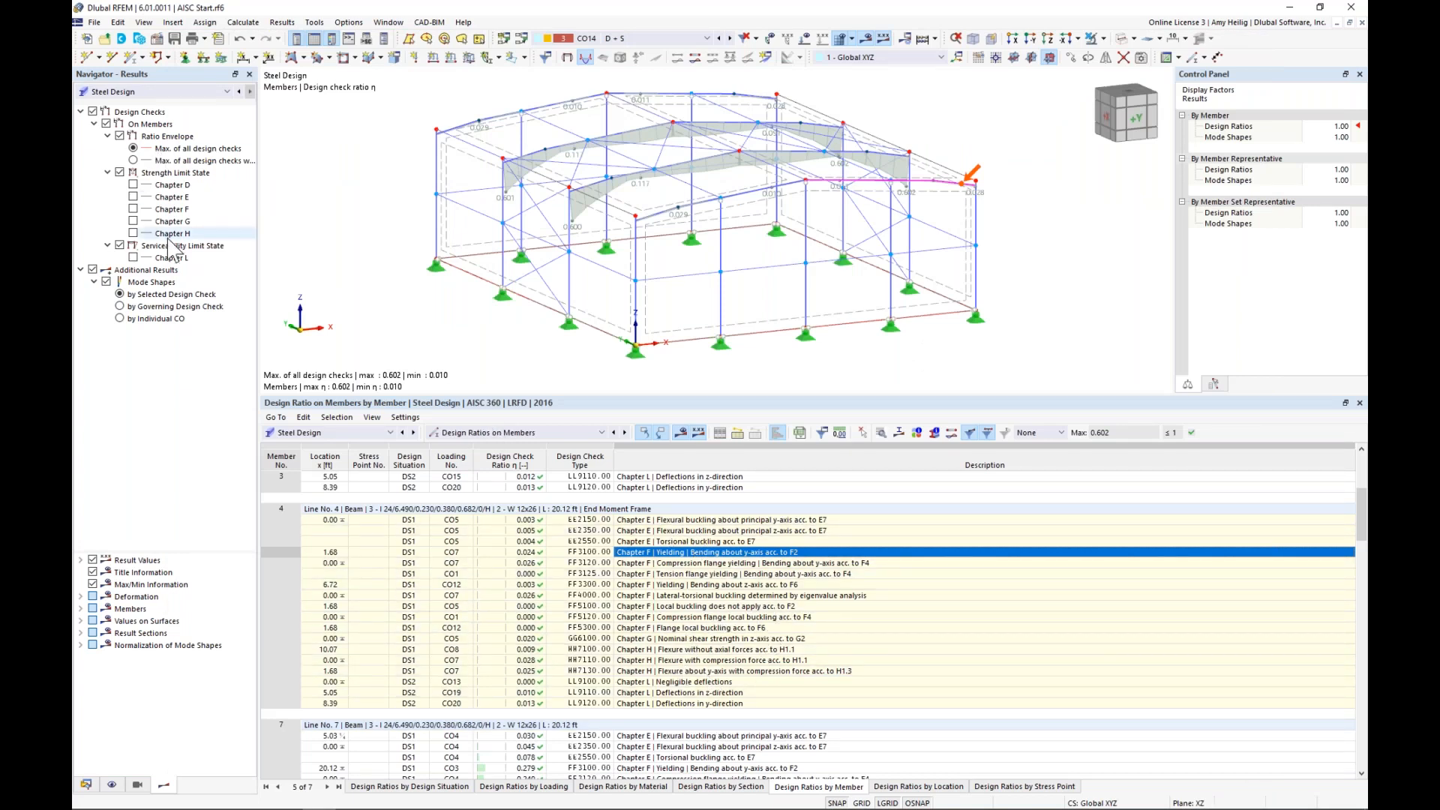
left_click(127, 93)
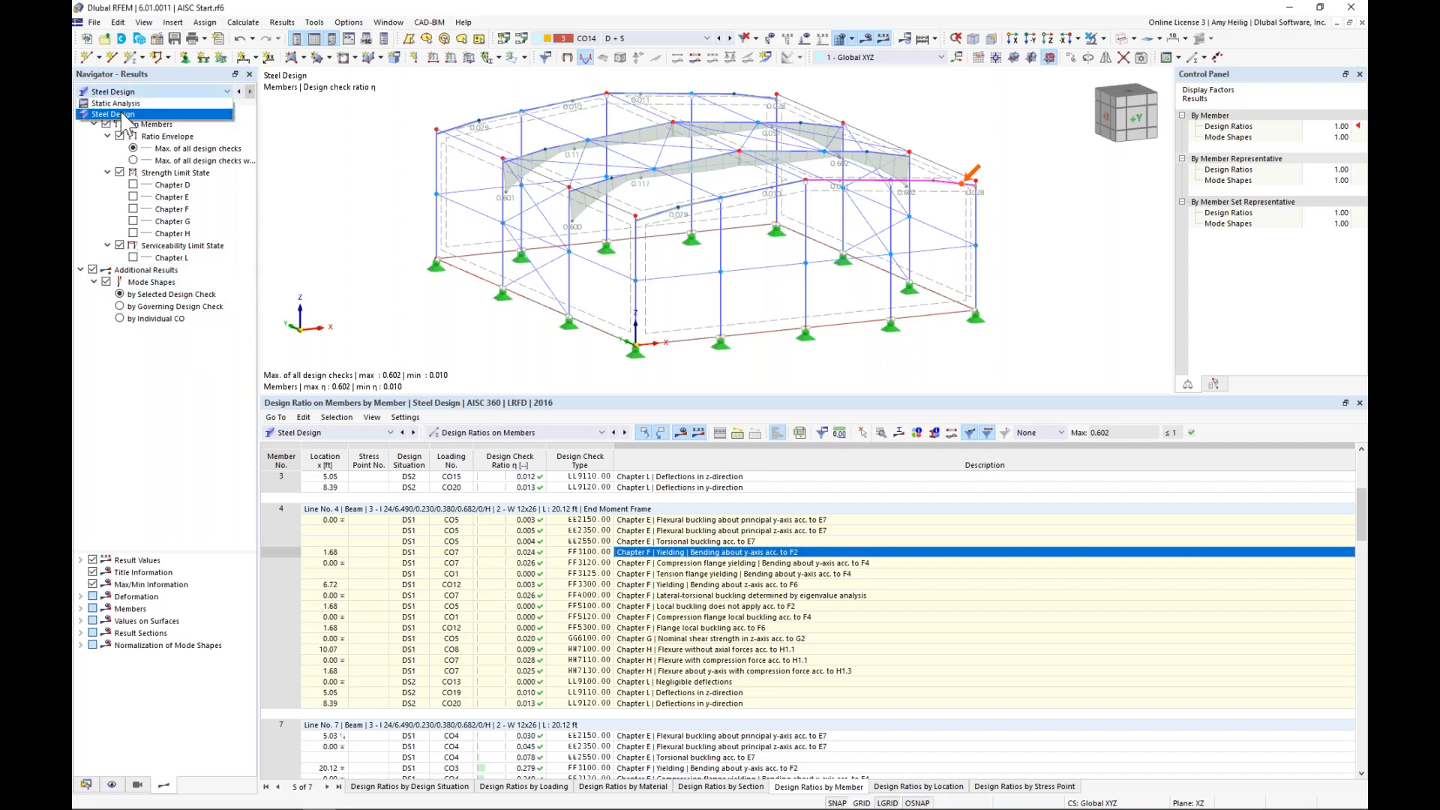
left_click(120, 117)
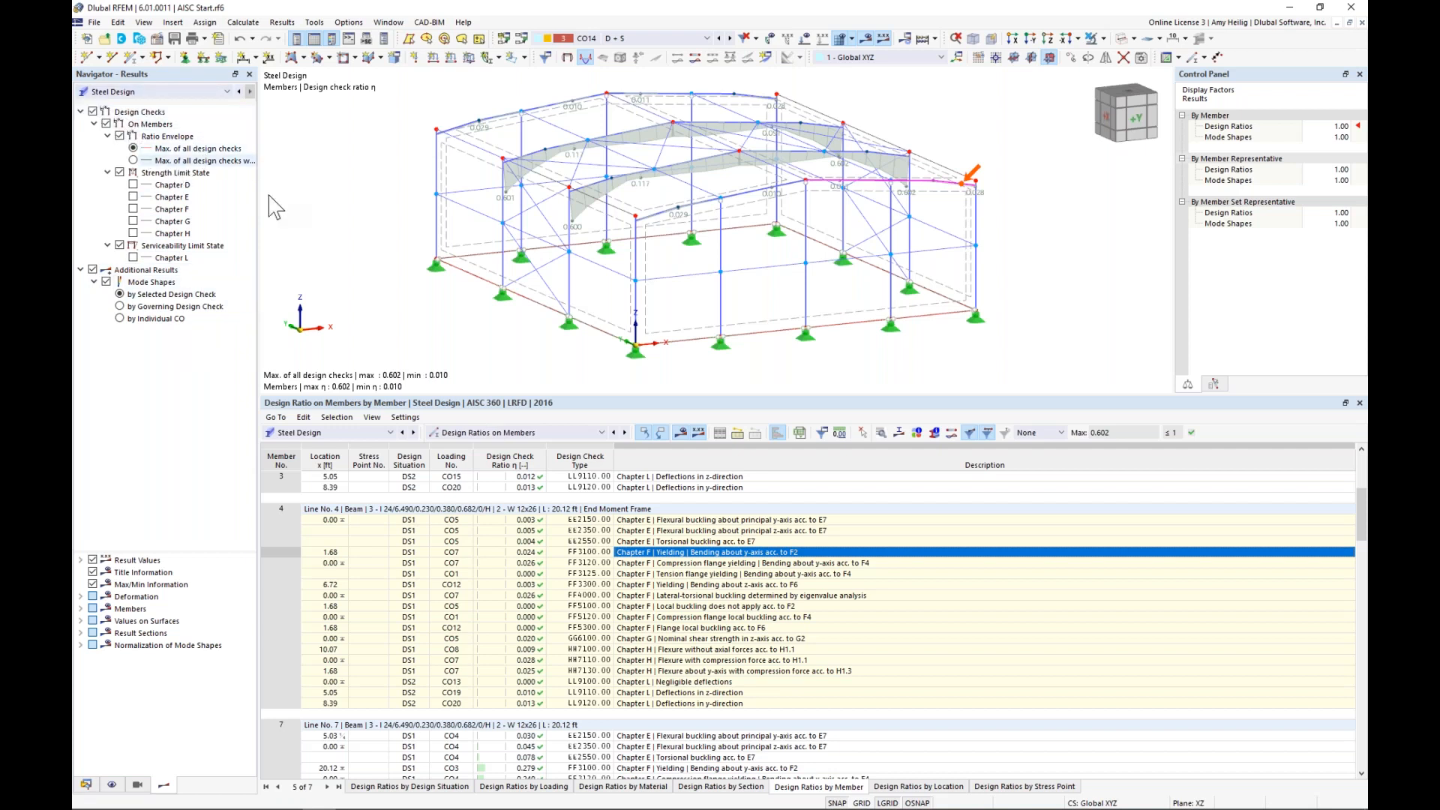
Step: Hide the ratio envelope and view the Chapter E and Chapter F design ratios on the frame one at a time, leaving both off
middle_click_drag(546, 282, 572, 315)
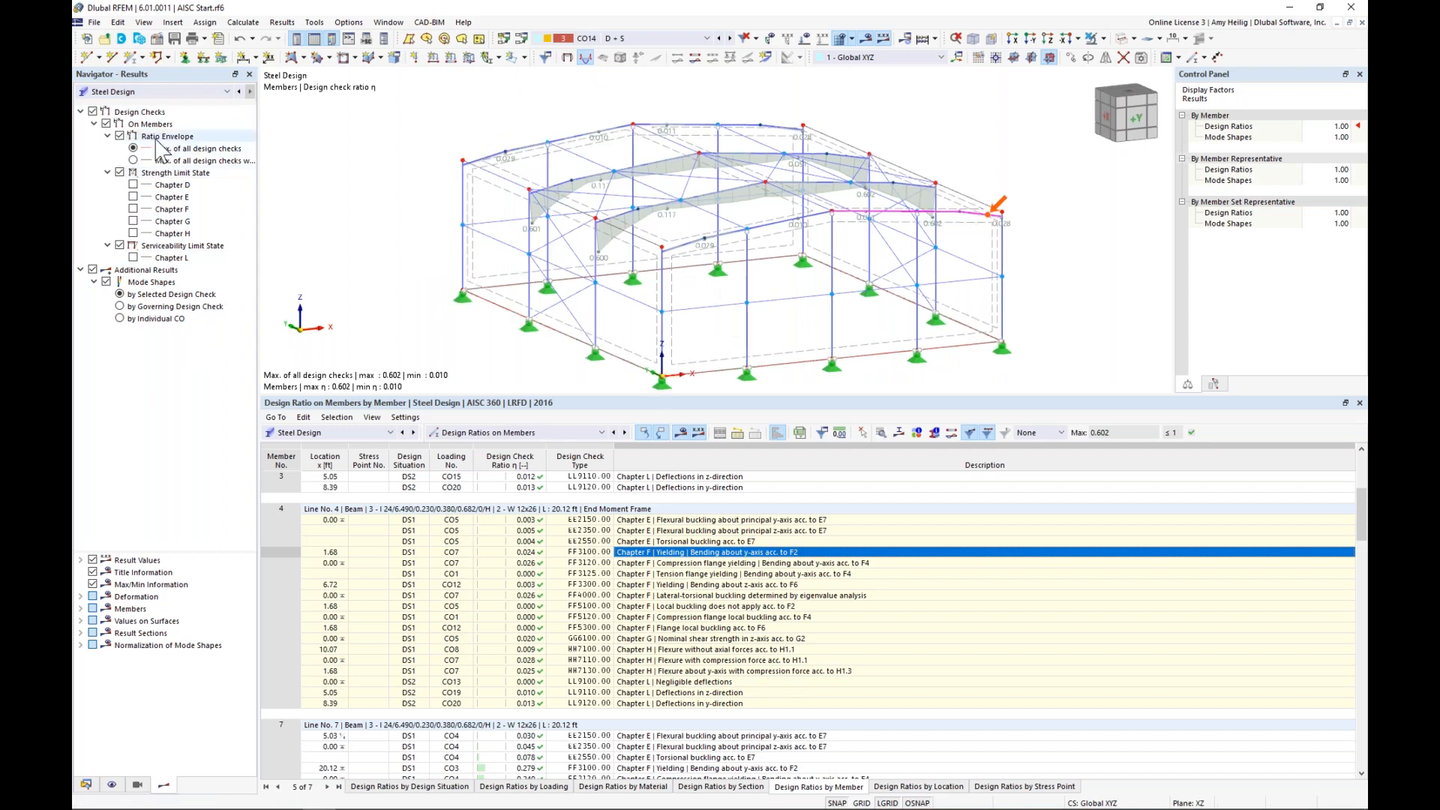
left_click(119, 136)
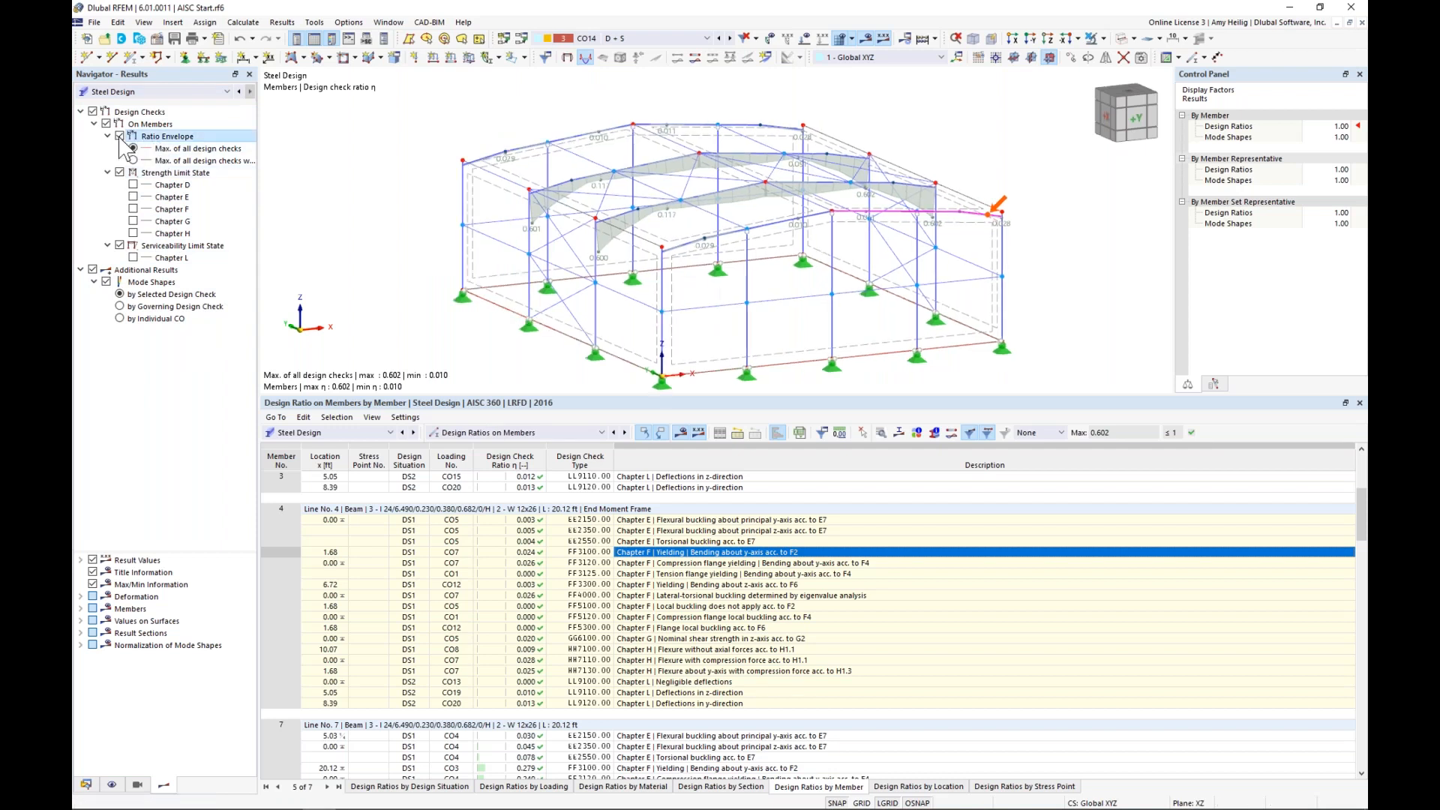
left_click(132, 196)
left_click(133, 196)
left_click(133, 208)
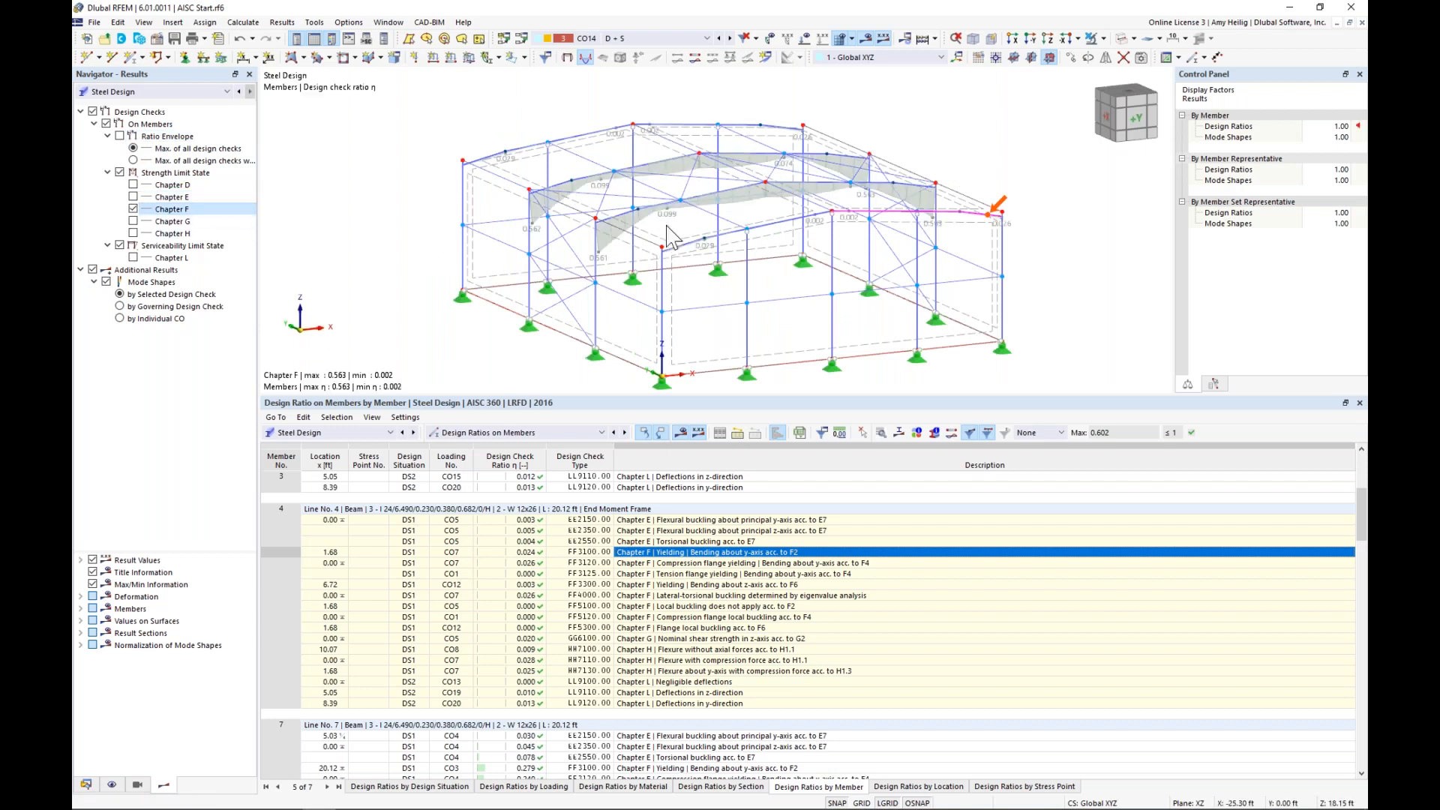
left_click(133, 209)
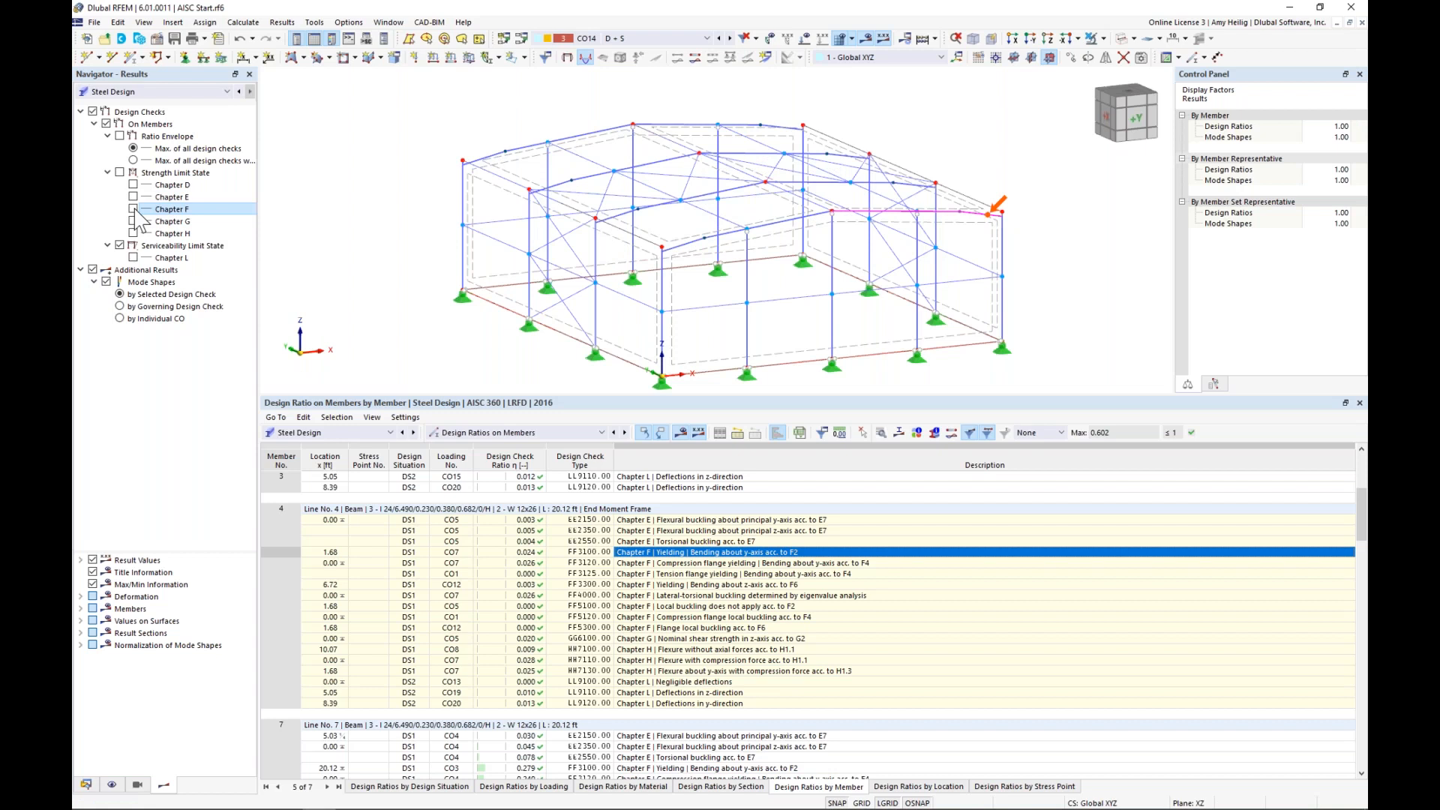
Step: Display the mode shape for beam 4's lateral-torsional buckling check determined by eigenvalue analysis and examine its deformation up close
left_click(703, 595)
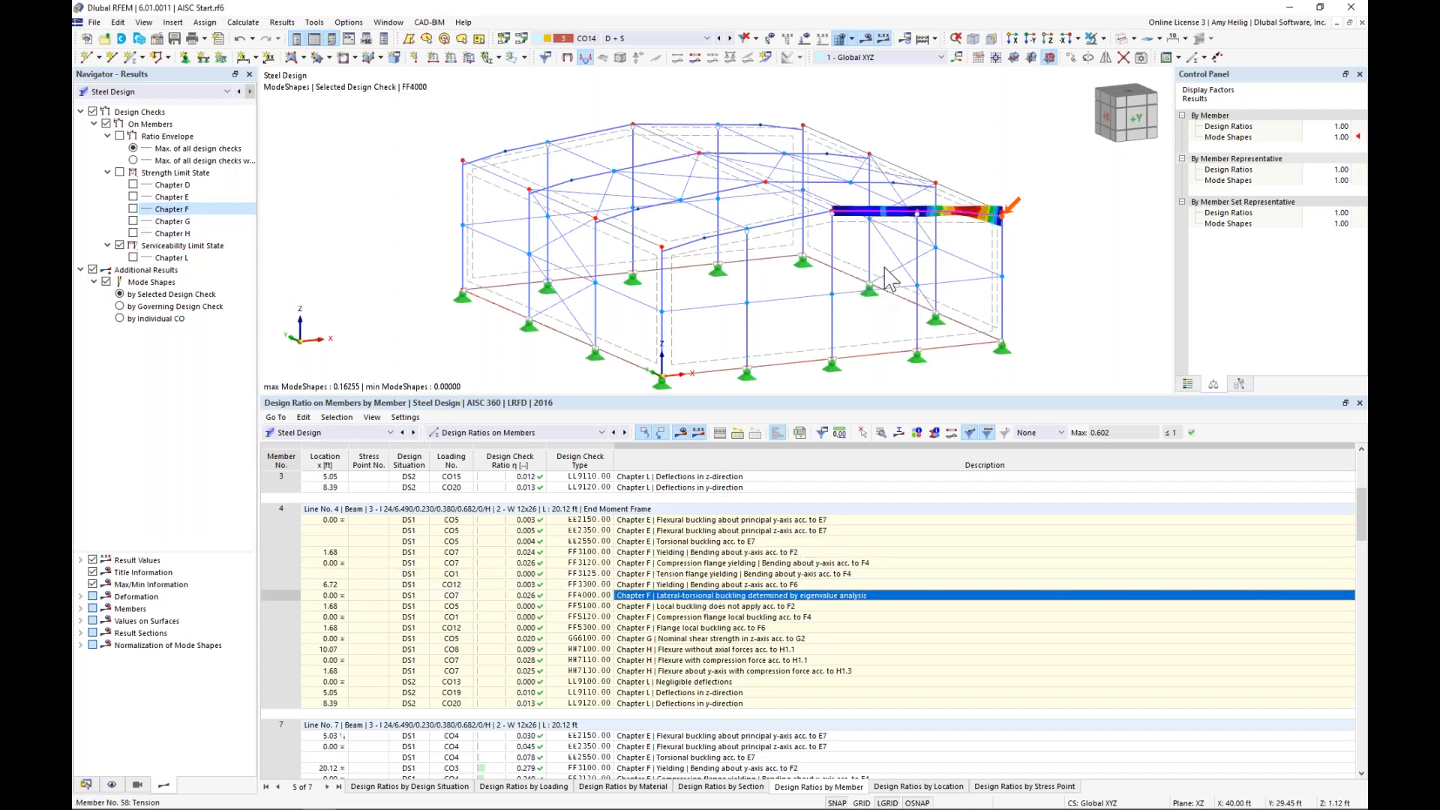
middle_click_drag(852, 229, 769, 222)
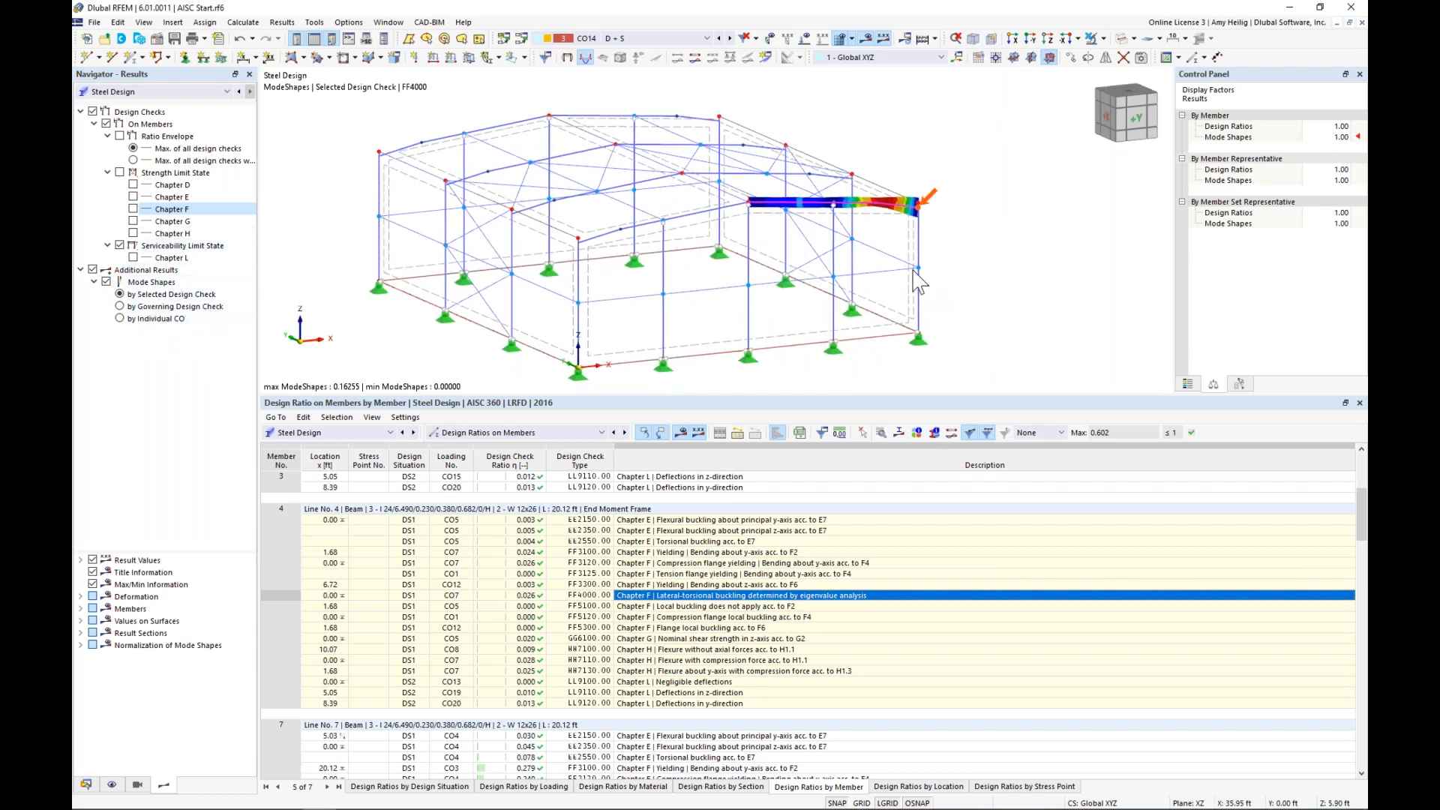
middle_click_drag(932, 312, 701, 270, "ctrl")
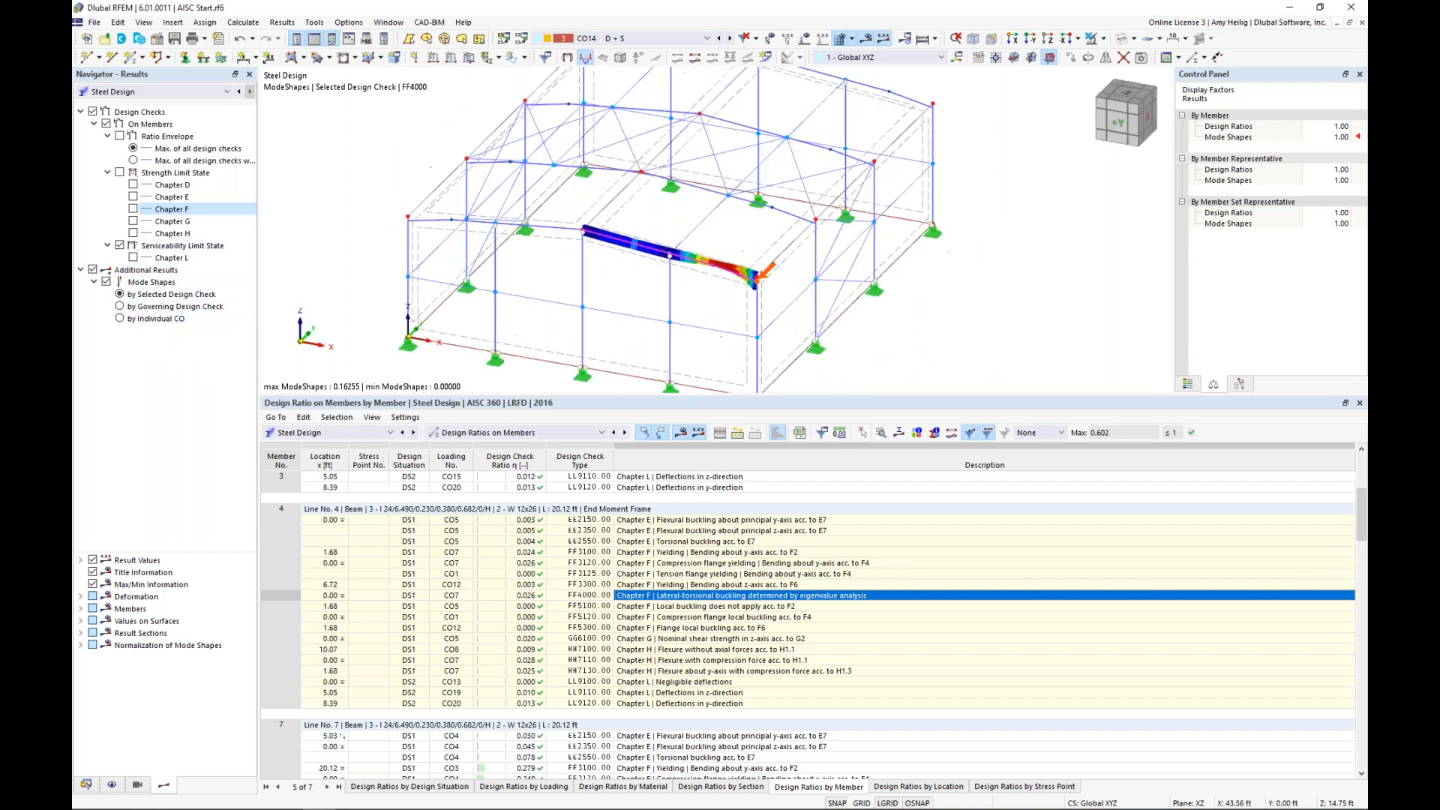
scroll(700, 270, "up", 5)
scroll(726, 344, "down", 5)
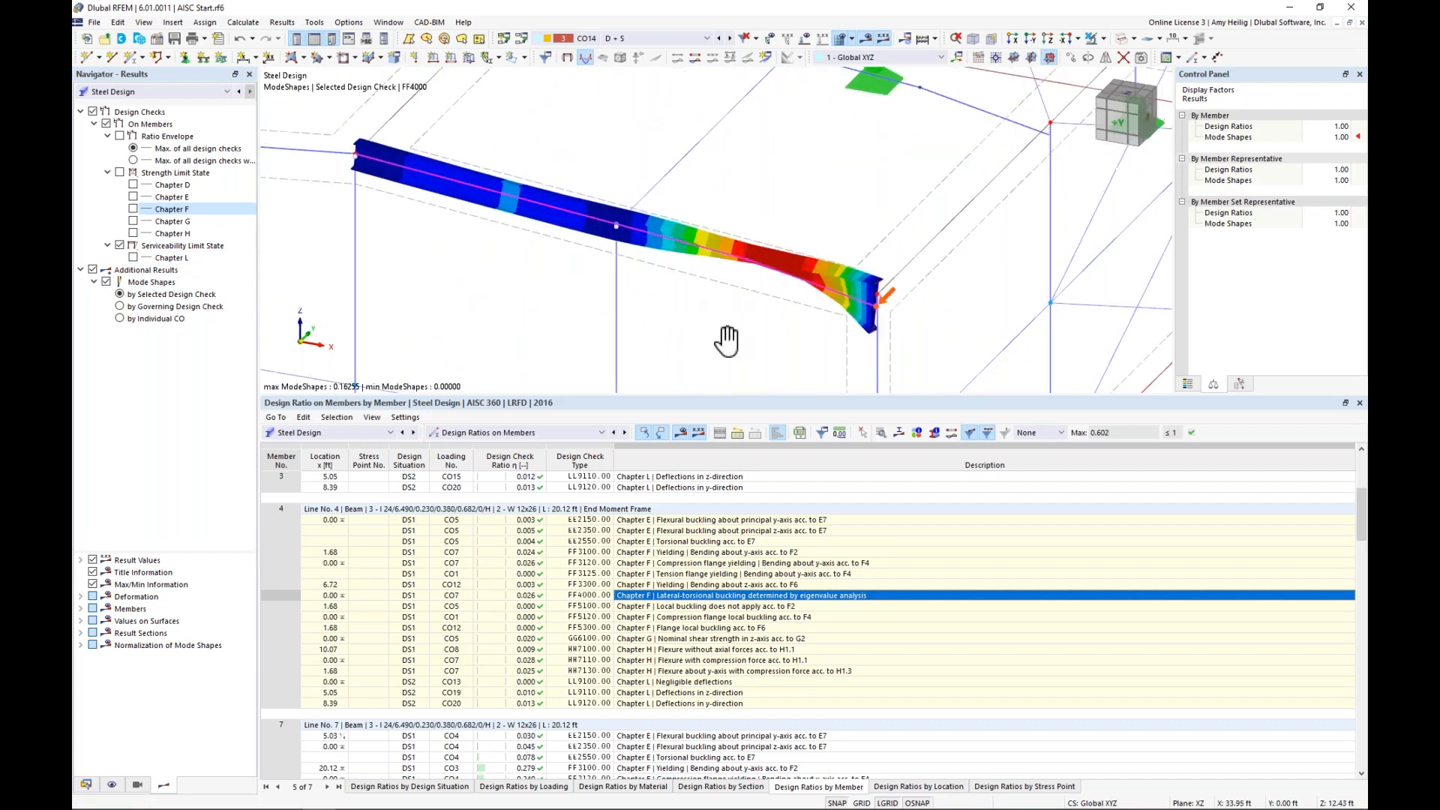
mouse_move(740, 326)
middle_mouse_down("ctrl")
mouse_move(717, 306)
mouse_move(740, 338)
middle_mouse_up("ctrl")
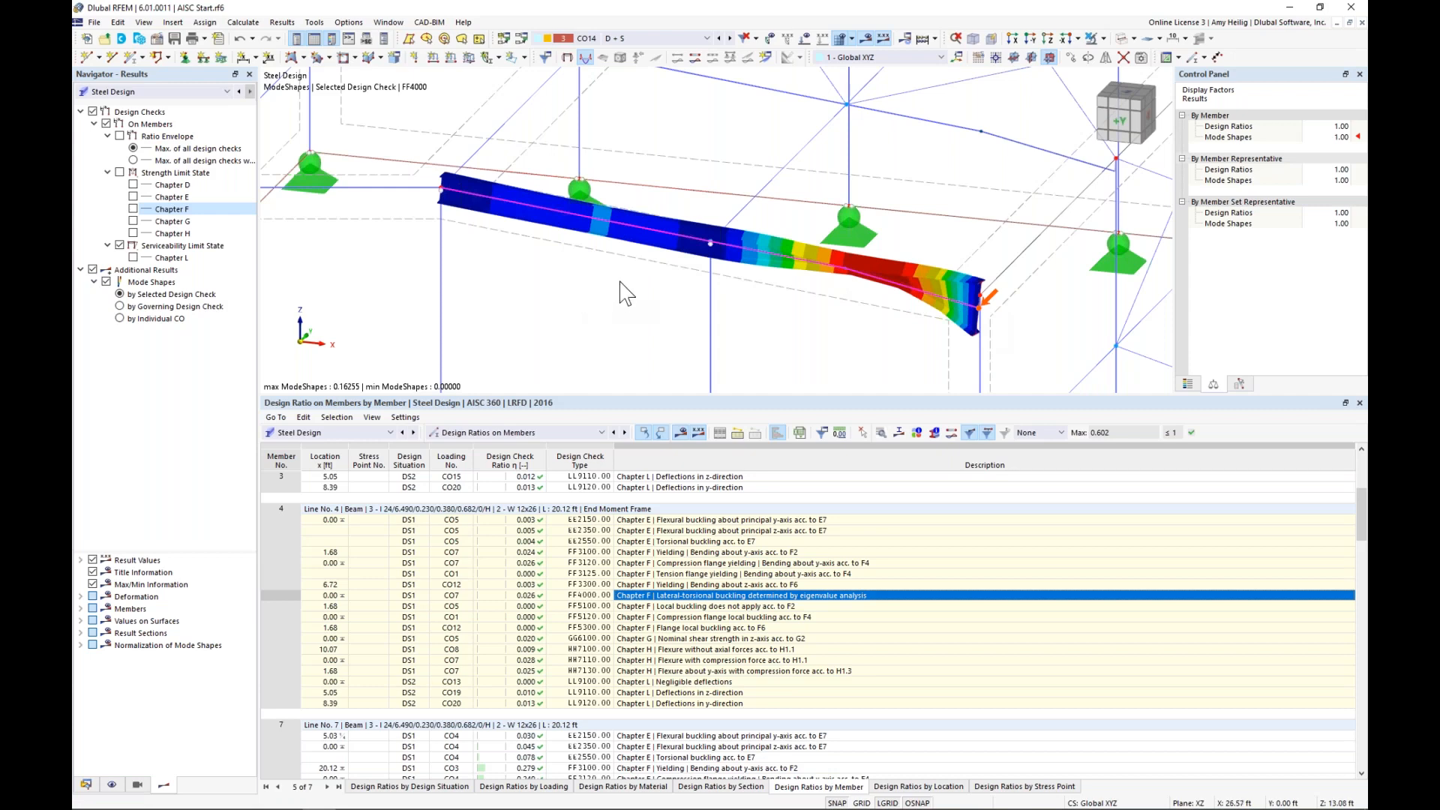
scroll(619, 282, "down", 5)
middle_click_drag(609, 300, 702, 248, "ctrl")
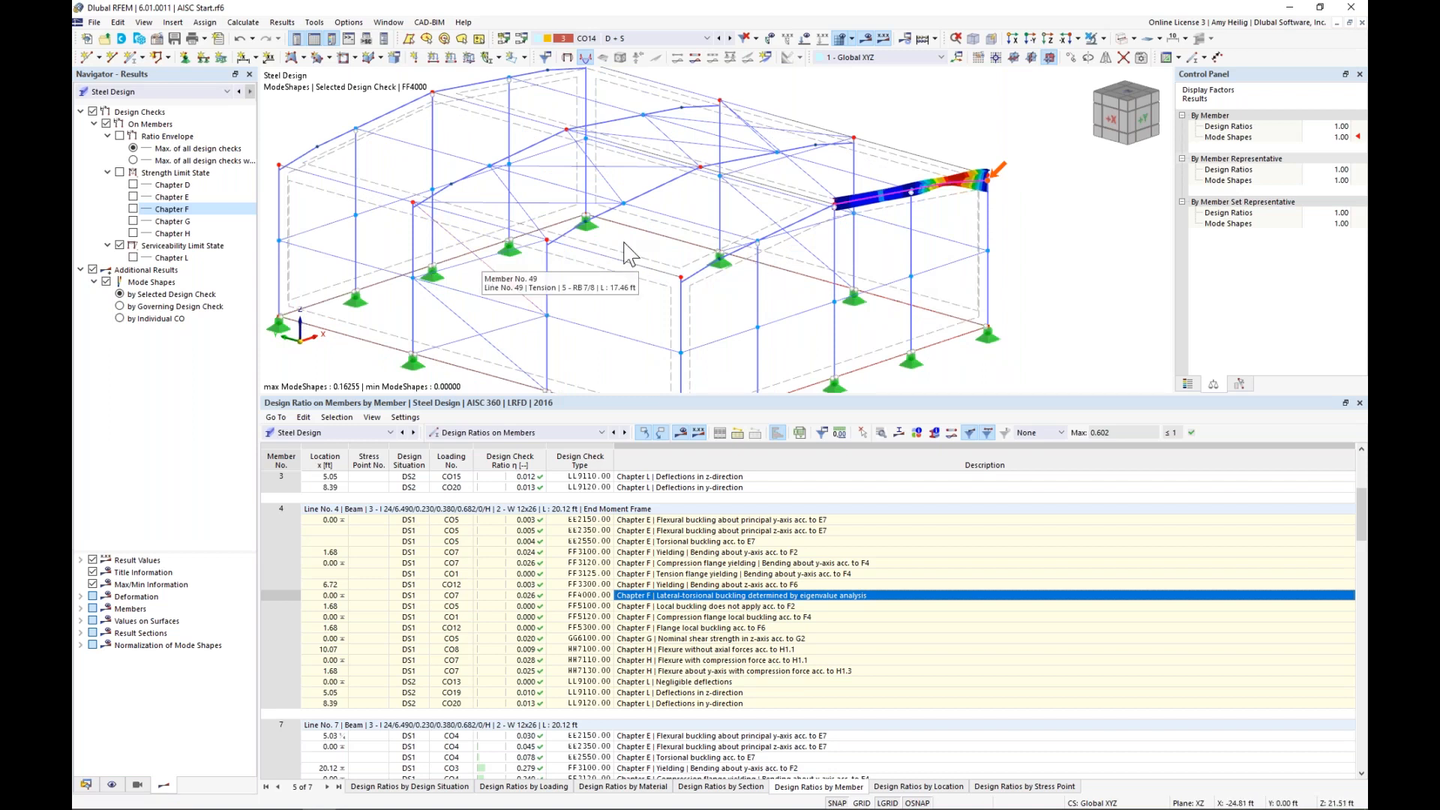
scroll(750, 311, "down", 3)
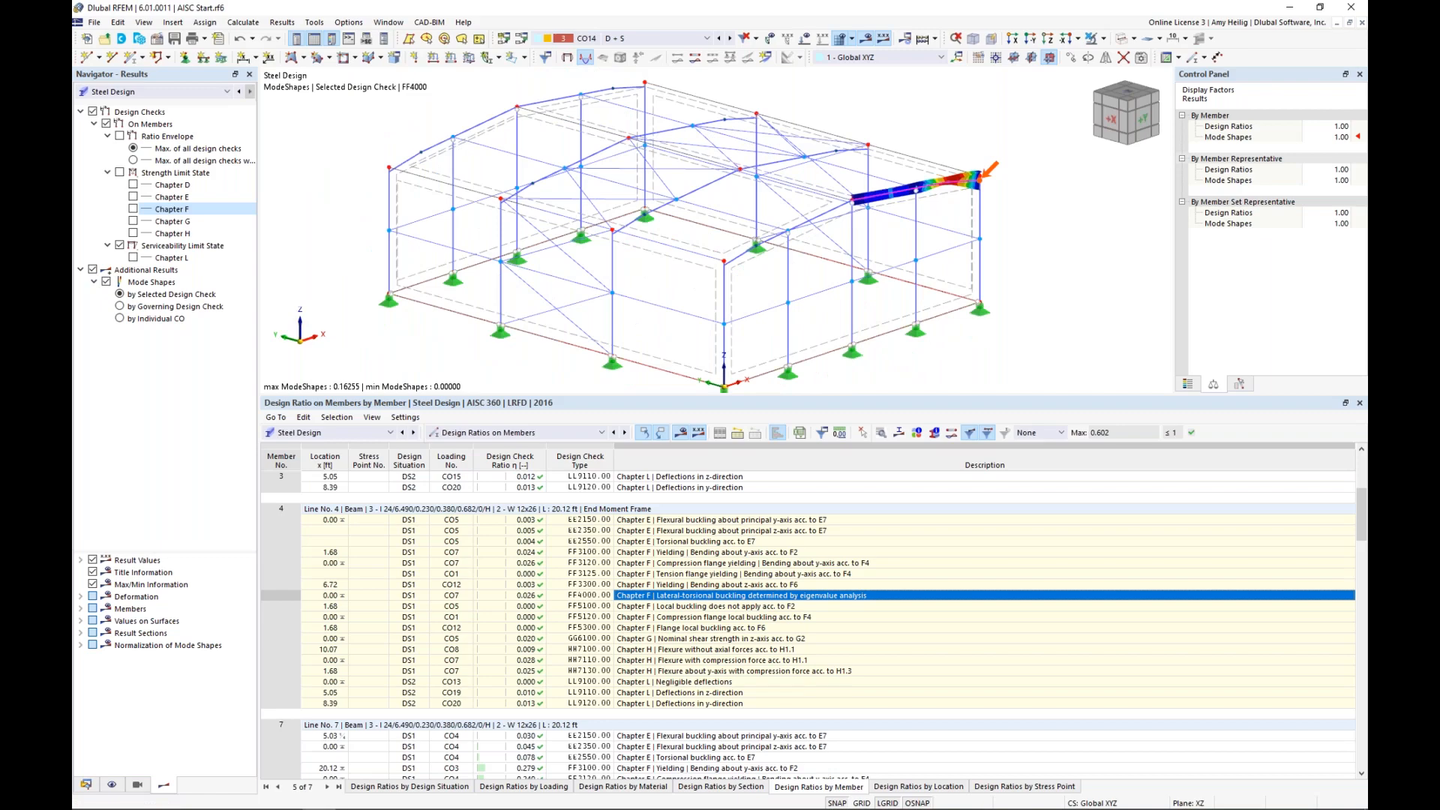